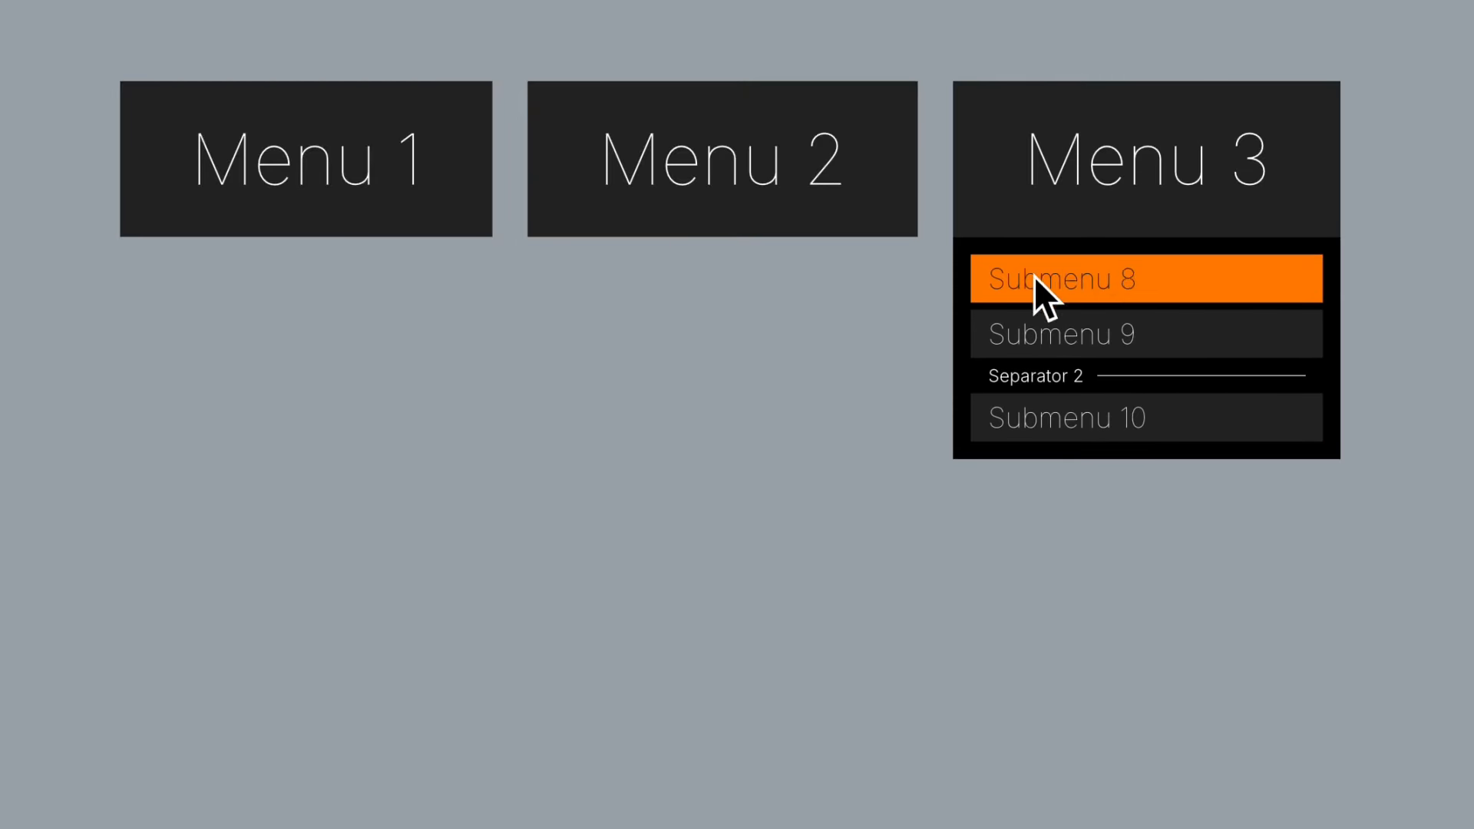
Create a 500 × 500 artboard and remove its default fill.
{"action": "mouse_move", "coordinate": [851, 171]}
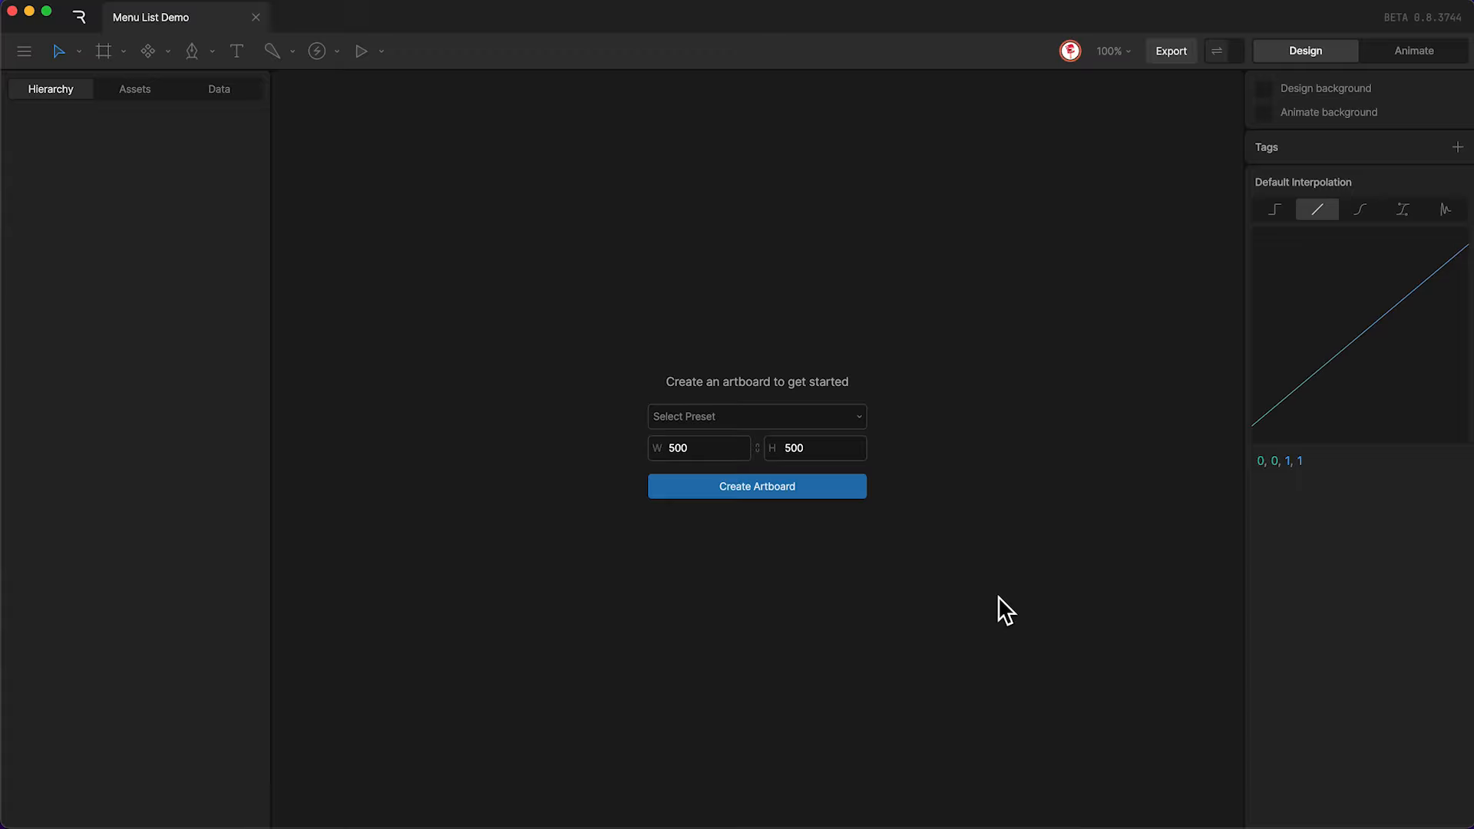
{"action": "left_click", "coordinate": [781, 488]}
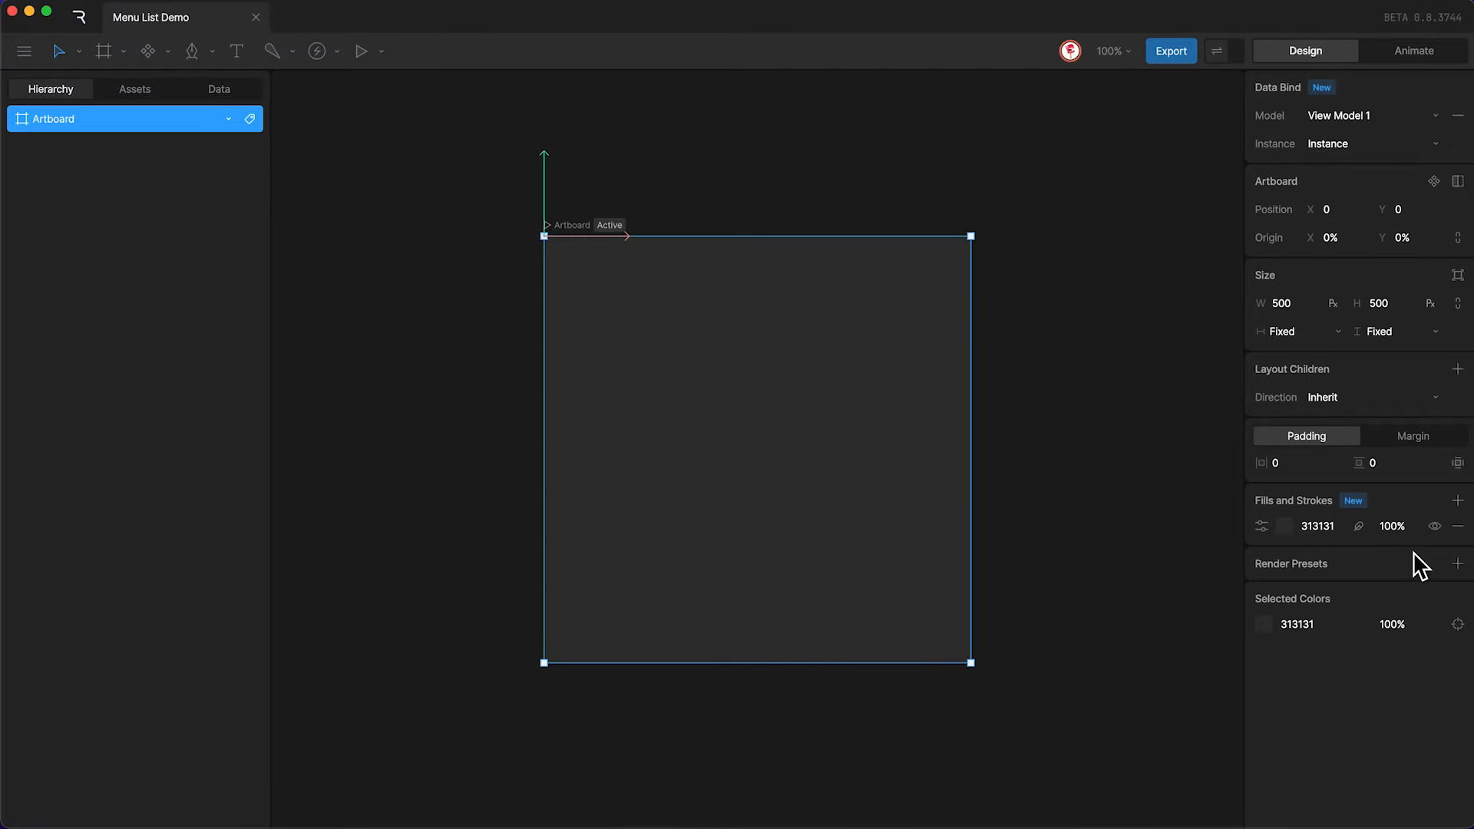
{"action": "left_click", "coordinate": [1457, 527]}
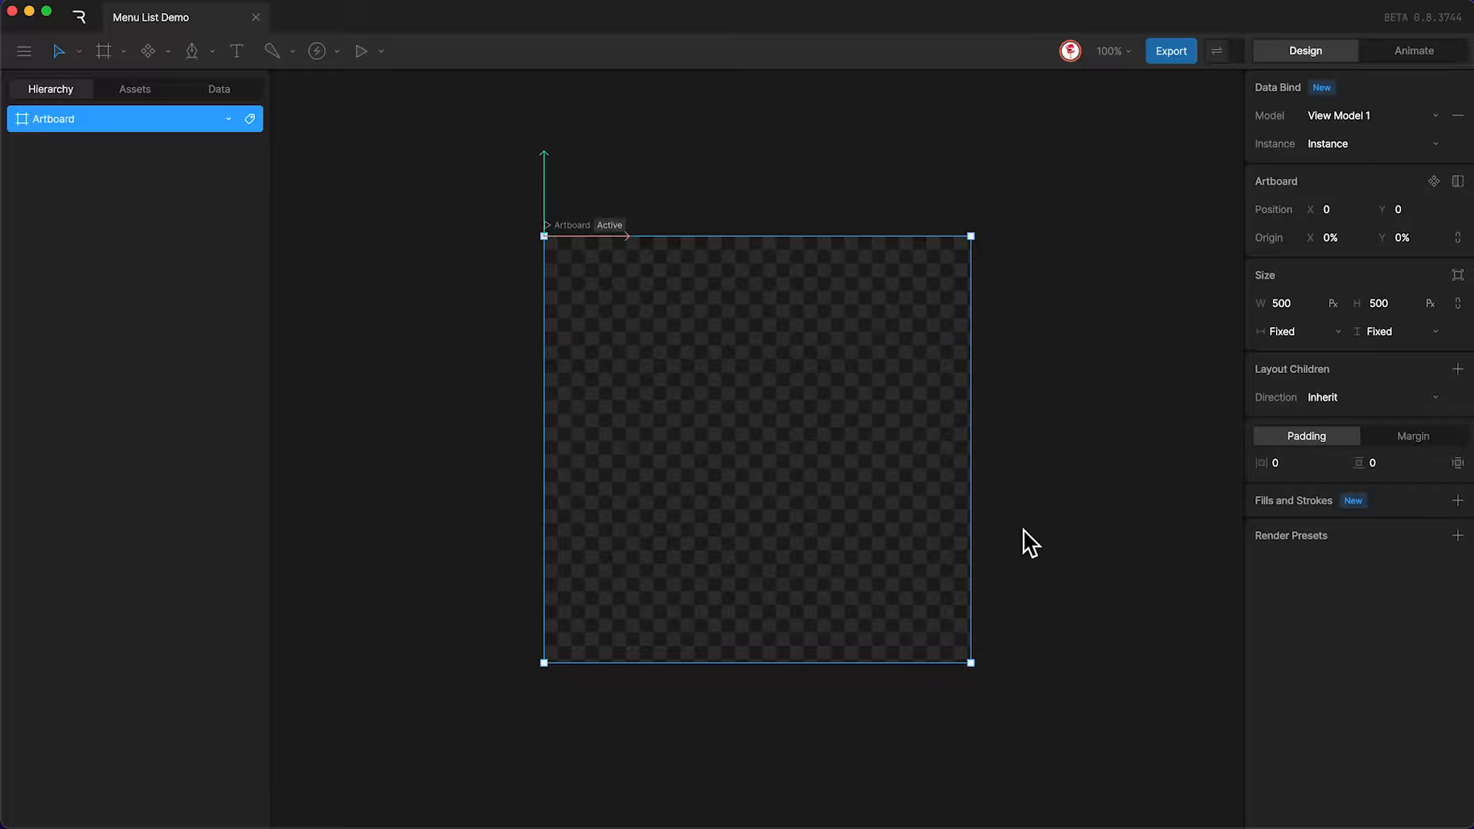
Add a text object to the artboard and set its font size to 40 and its weight to Thin.
{"action": "key", "text": "t"}
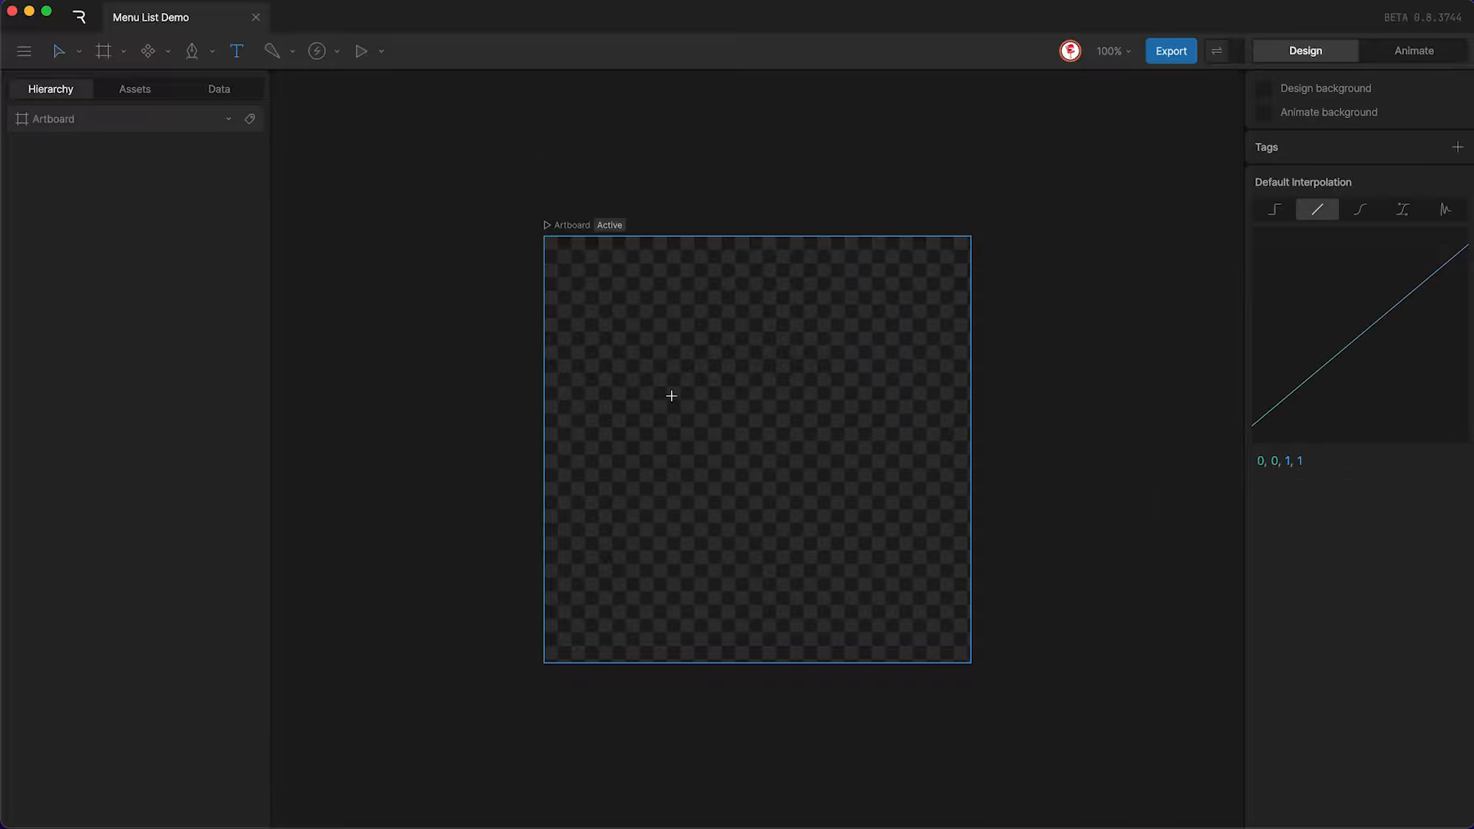
{"action": "left_click", "coordinate": [693, 388]}
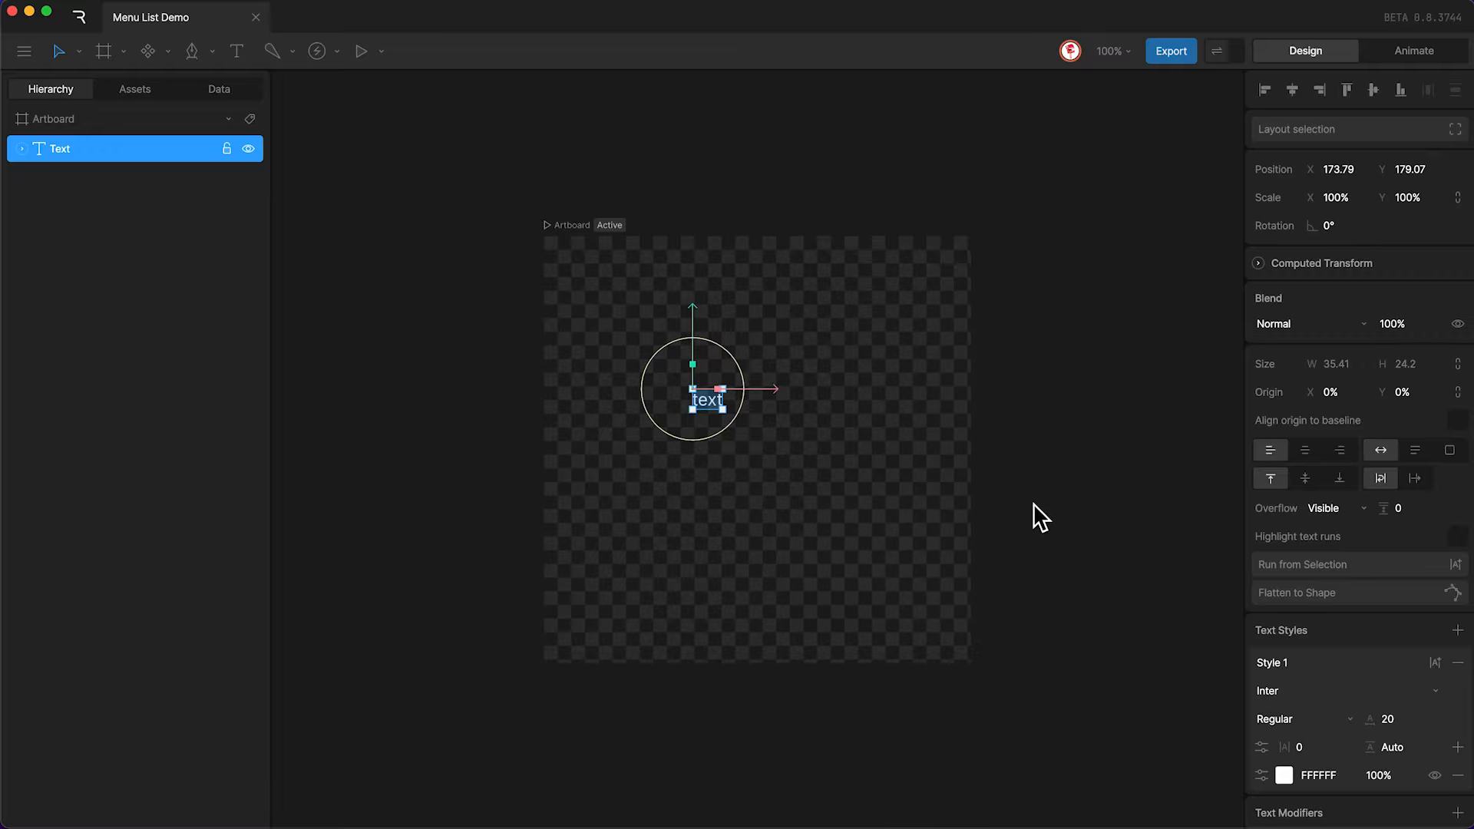
{"action": "left_click", "coordinate": [1411, 721]}
{"action": "type", "text": "40"}
{"action": "key", "text": "Return"}
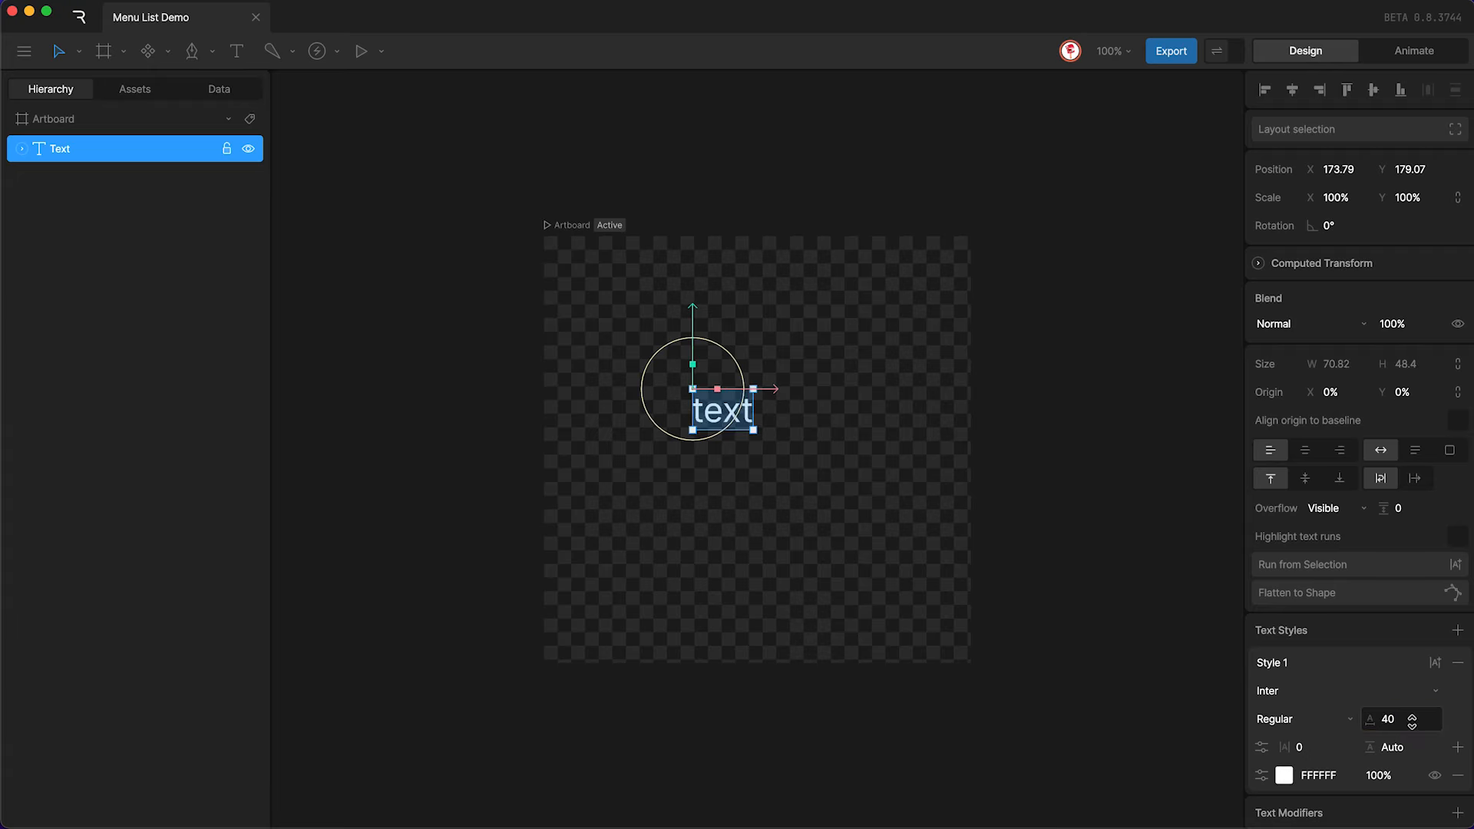
{"action": "left_click", "coordinate": [1319, 719]}
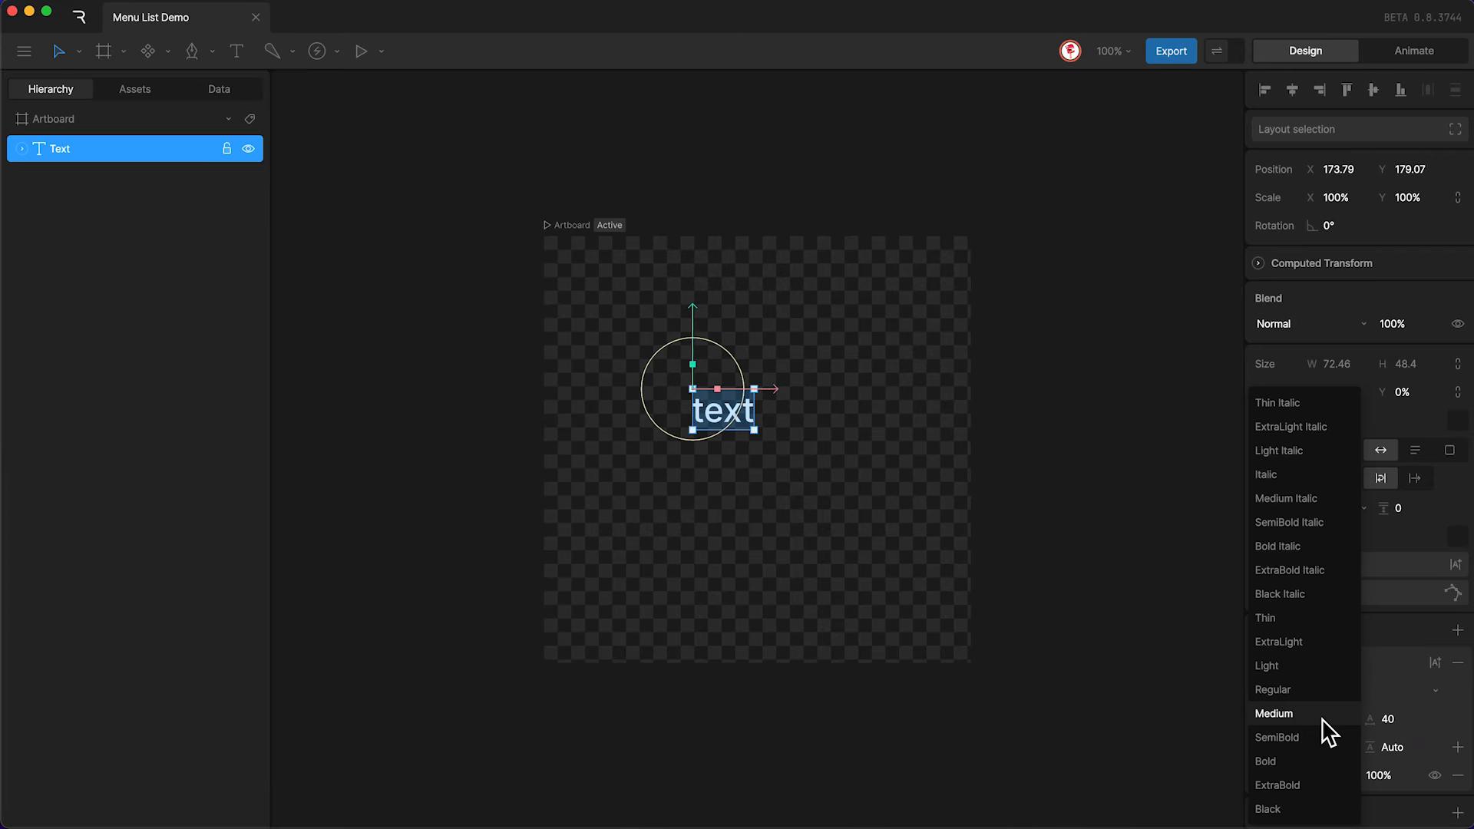
{"action": "left_click", "coordinate": [1273, 617]}
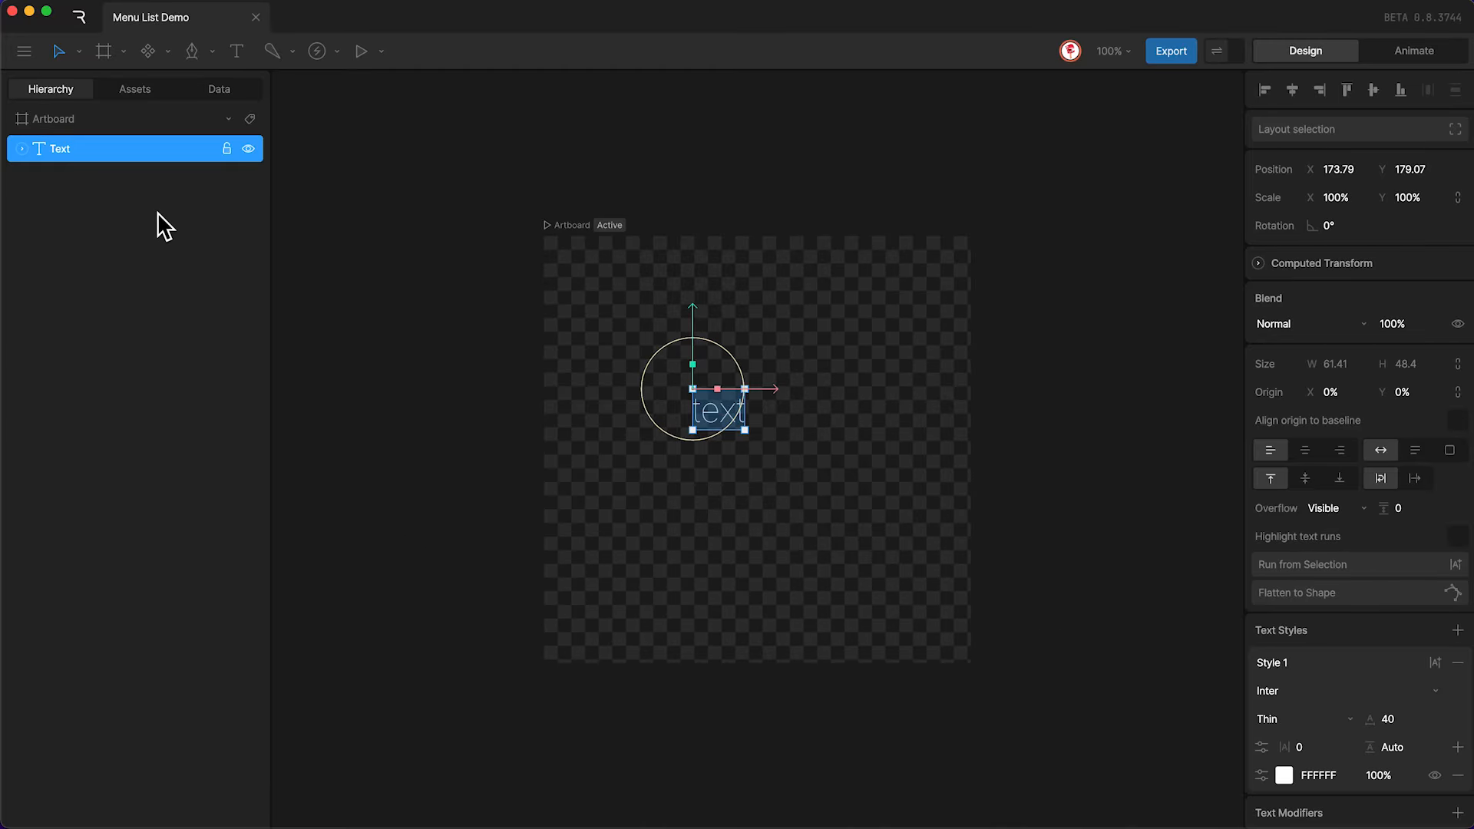
Wrap the text in a layout and switch that layout from absolute positioning to being constrained by its parent.
{"action": "right_click", "coordinate": [131, 144]}
{"action": "mouse_move", "coordinate": [184, 239]}
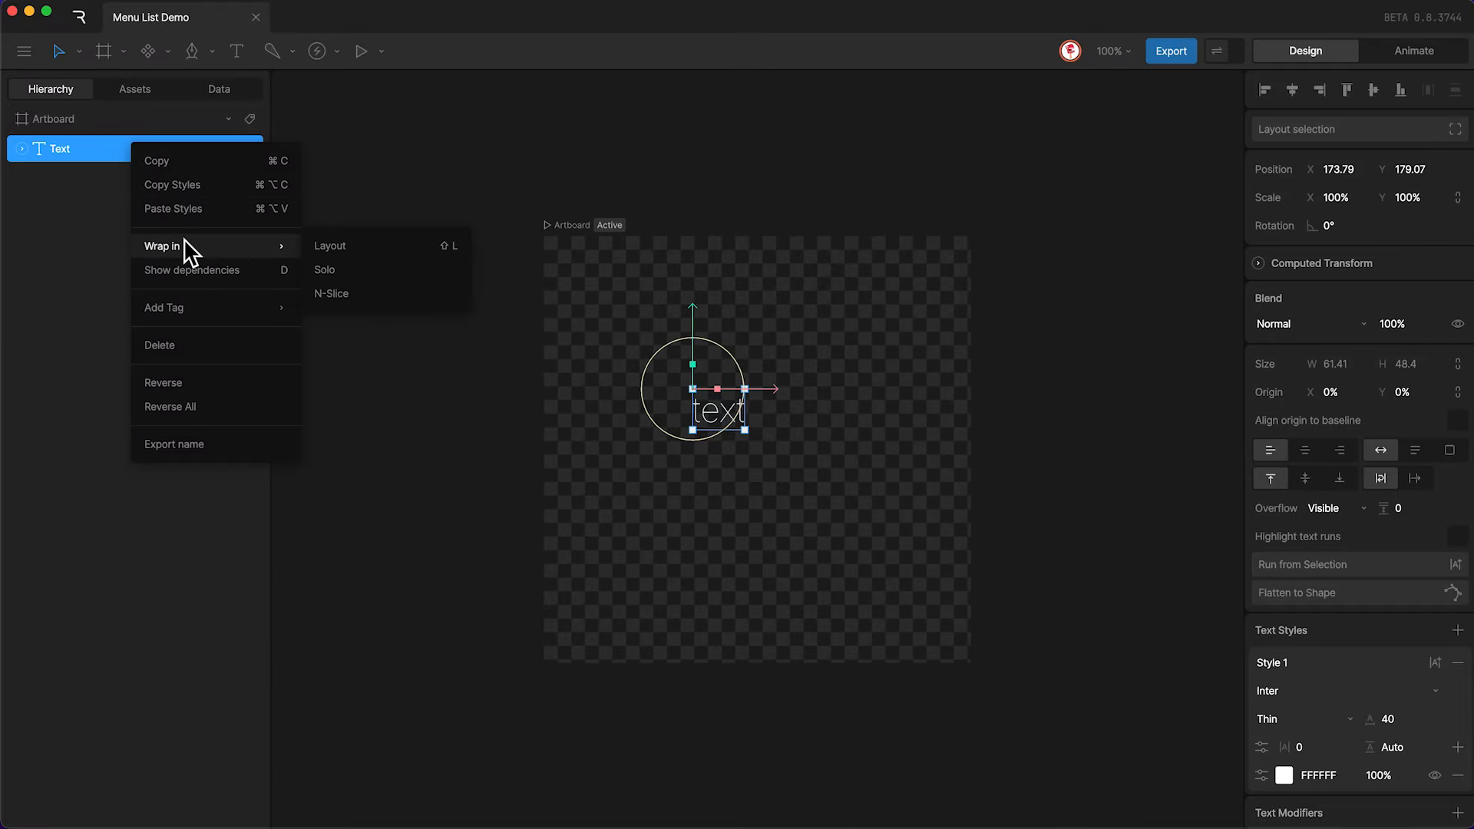
{"action": "left_click", "coordinate": [377, 246]}
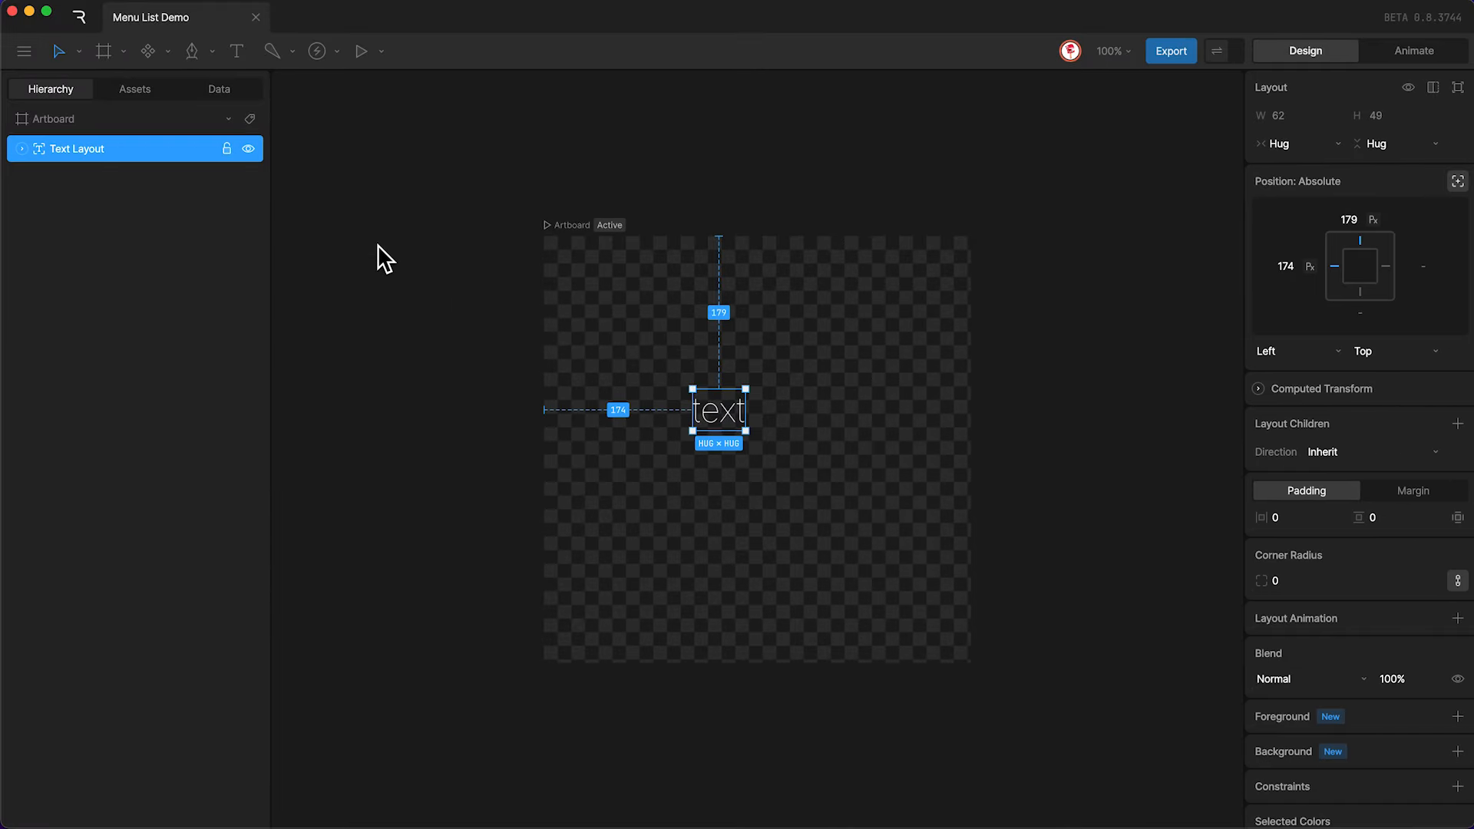
{"action": "left_click", "coordinate": [1458, 183]}
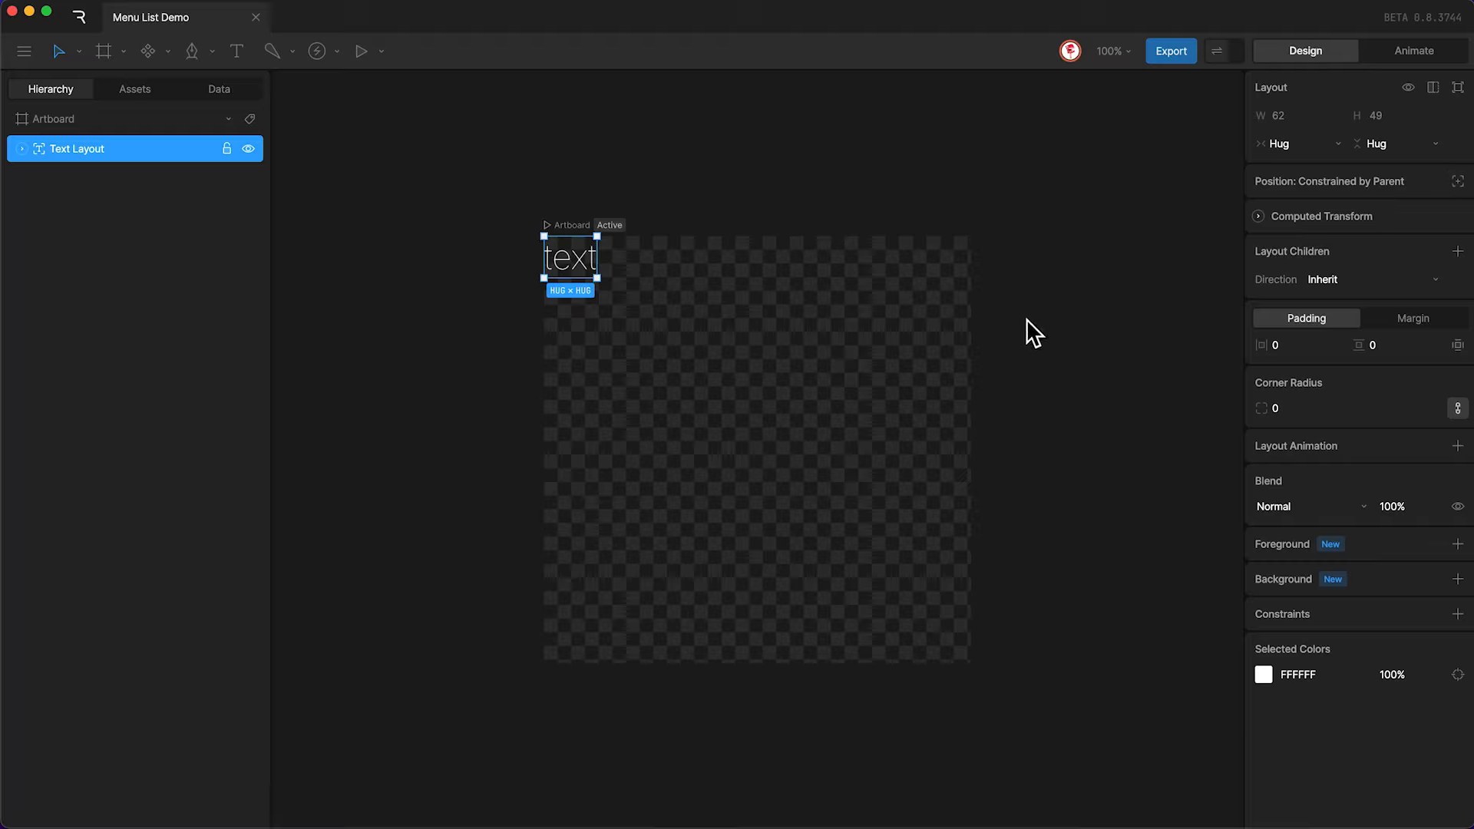
Wrap the text layout in a row that fills its parent in width and height, with its children centred both ways.
{"action": "right_click", "coordinate": [151, 151]}
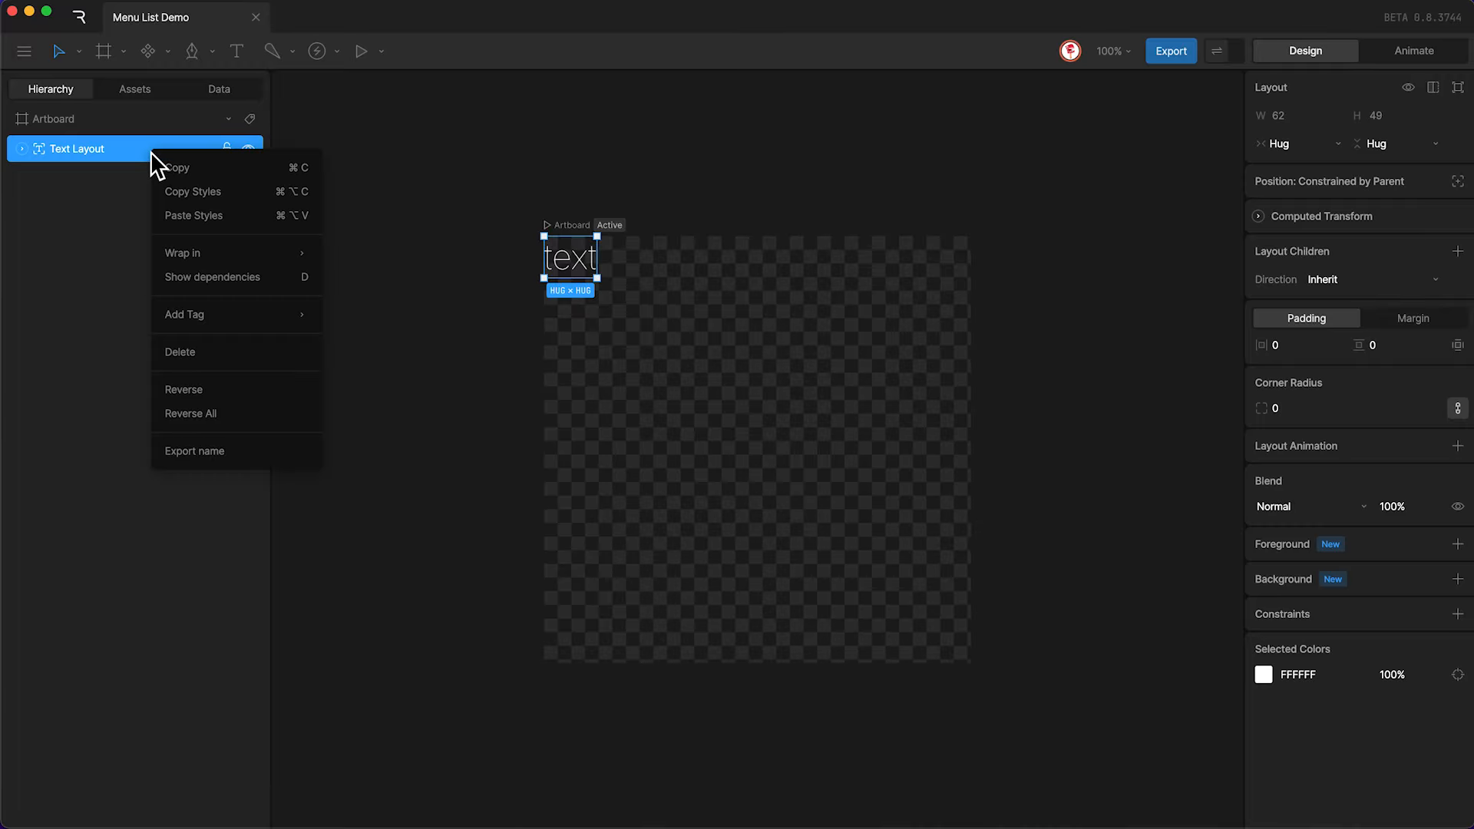
{"action": "mouse_move", "coordinate": [220, 253]}
{"action": "left_click", "coordinate": [352, 253]}
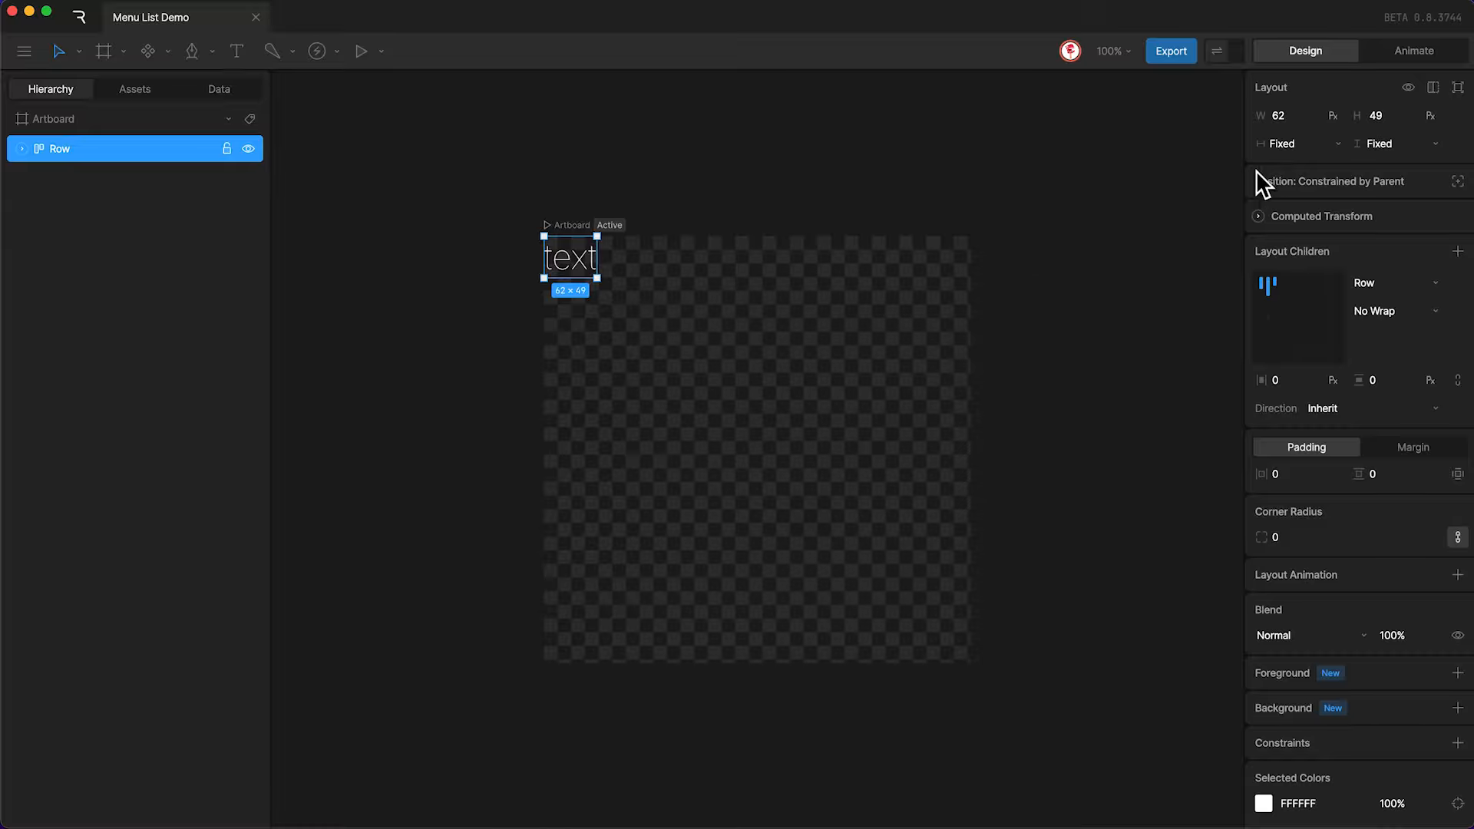
{"action": "left_click", "coordinate": [1294, 146]}
{"action": "left_click", "coordinate": [1295, 165]}
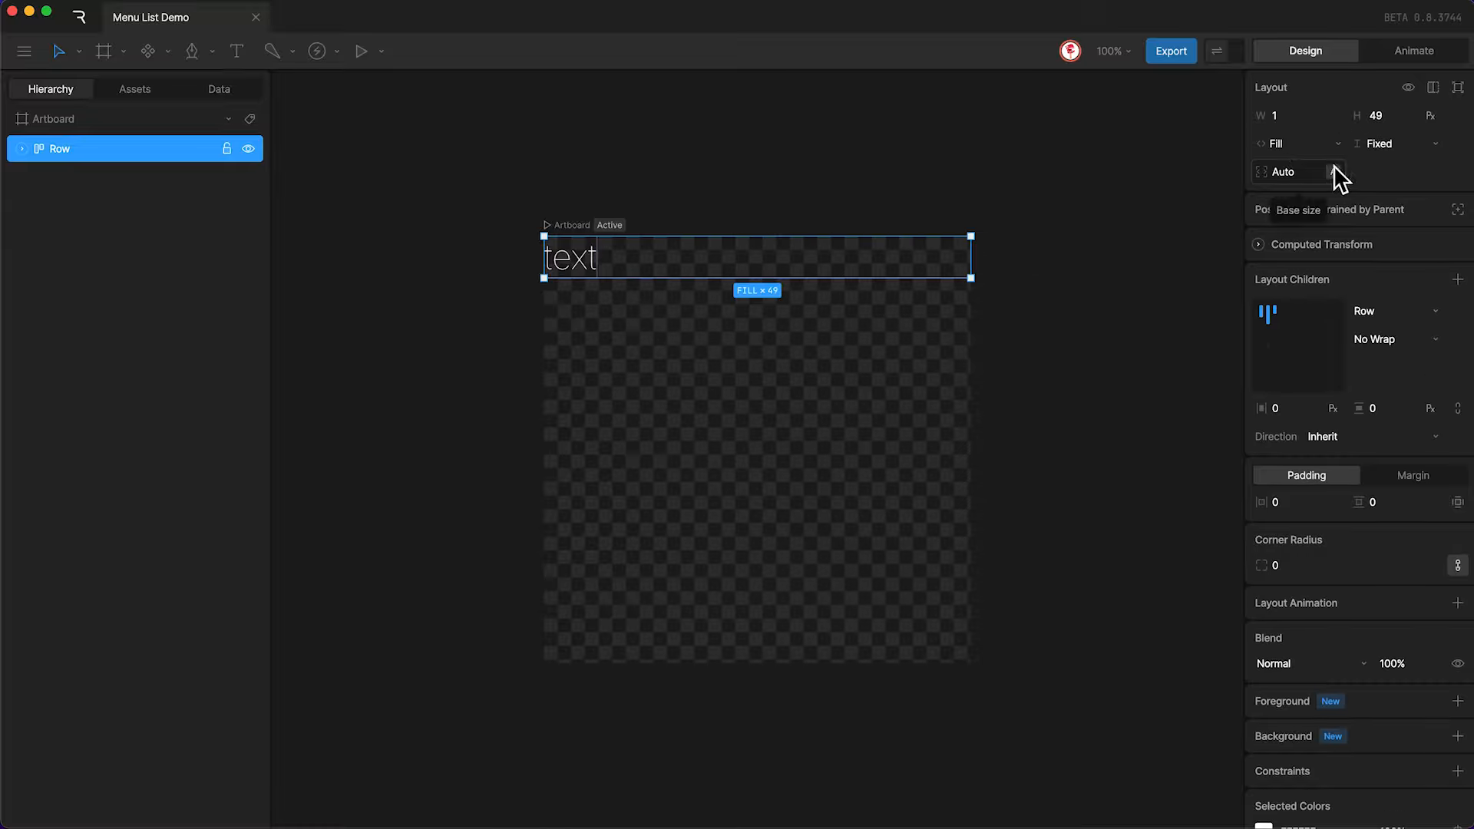
{"action": "left_click", "coordinate": [1380, 144]}
{"action": "left_click", "coordinate": [1375, 166]}
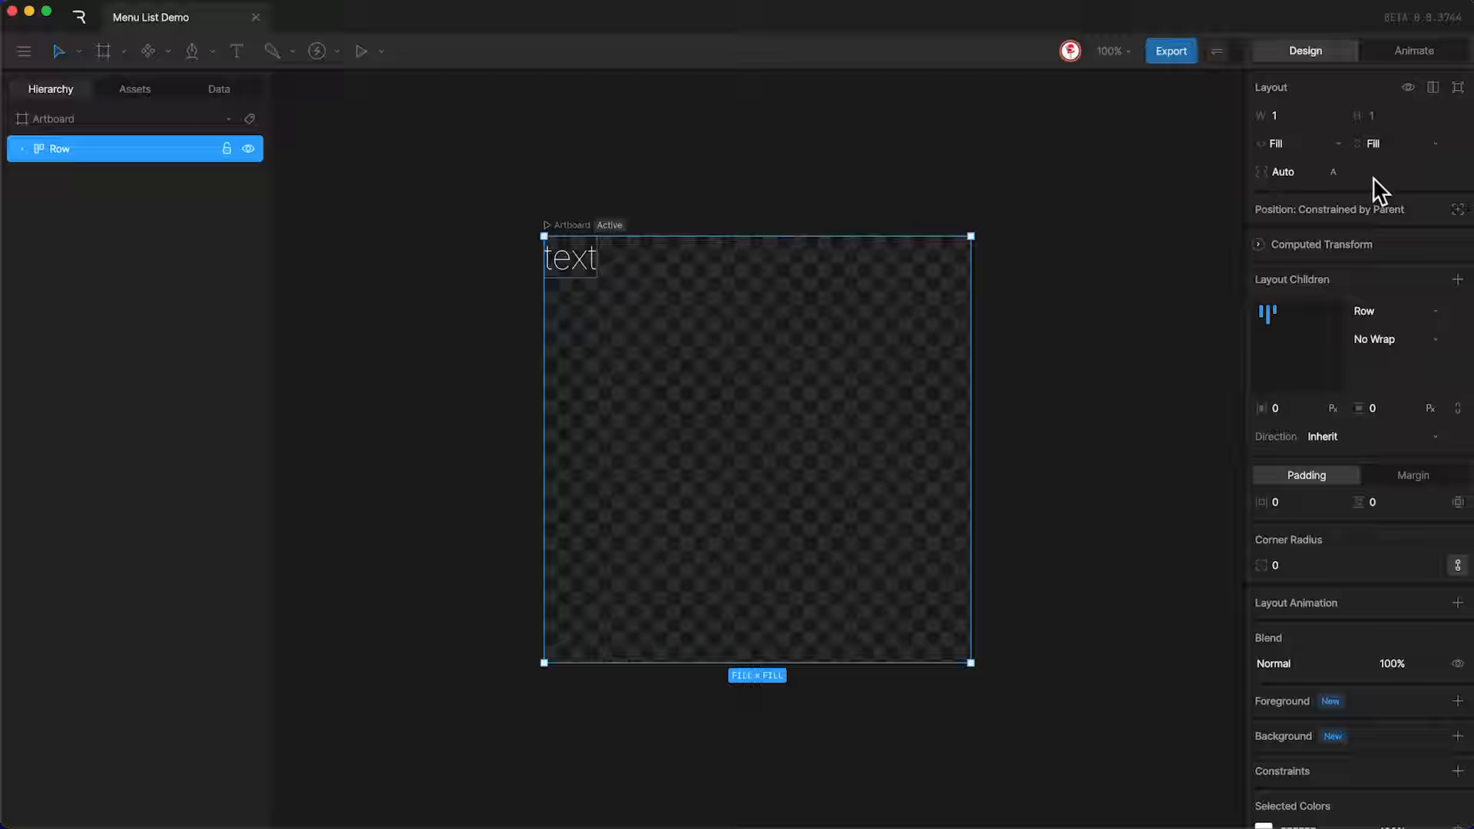
{"action": "left_click", "coordinate": [1297, 347]}
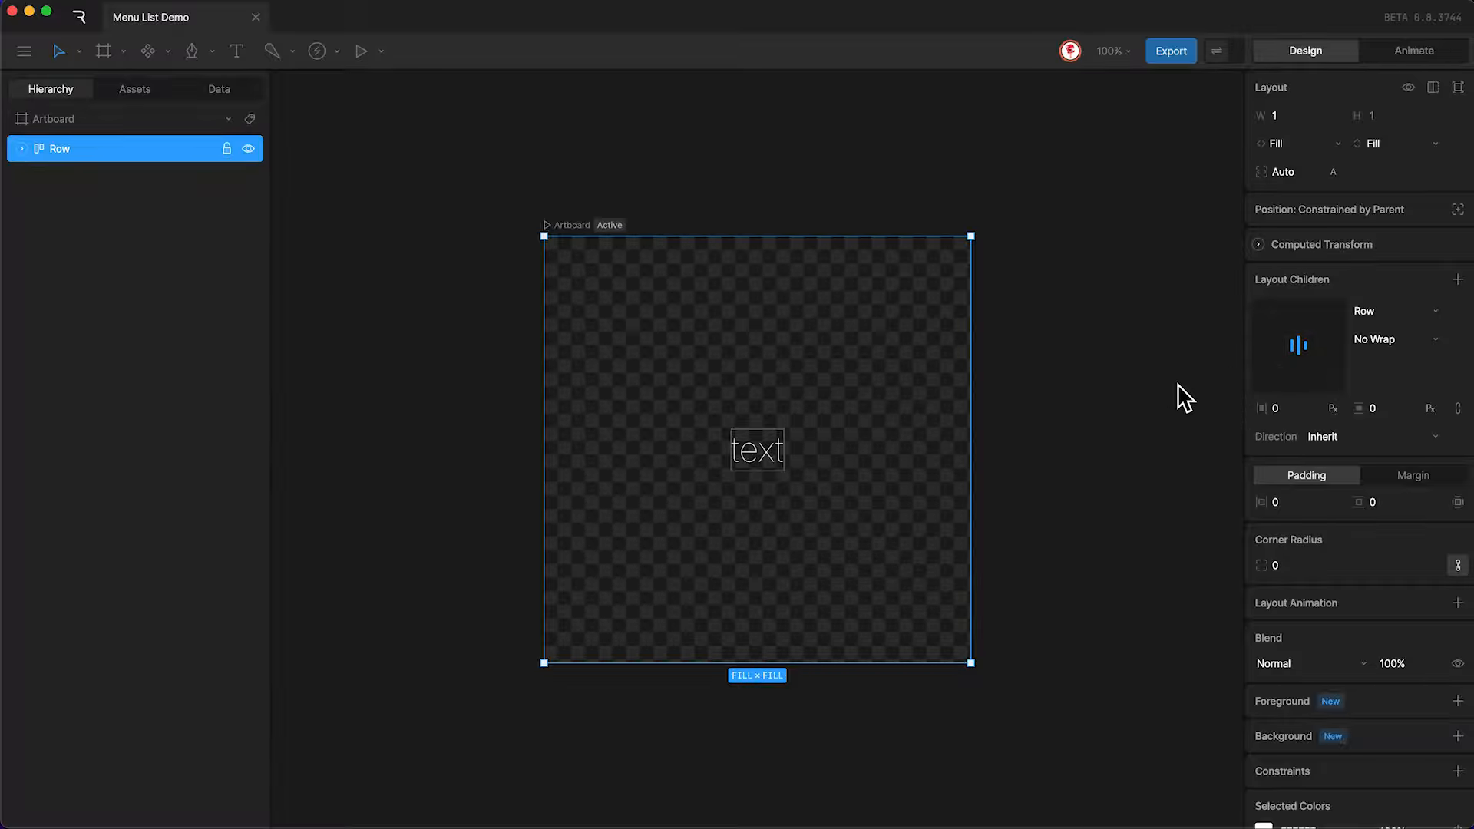
Set the row's padding to 40 horizontally and 20 vertically.
{"action": "left_click", "coordinate": [1307, 504]}
{"action": "type", "text": "40"}
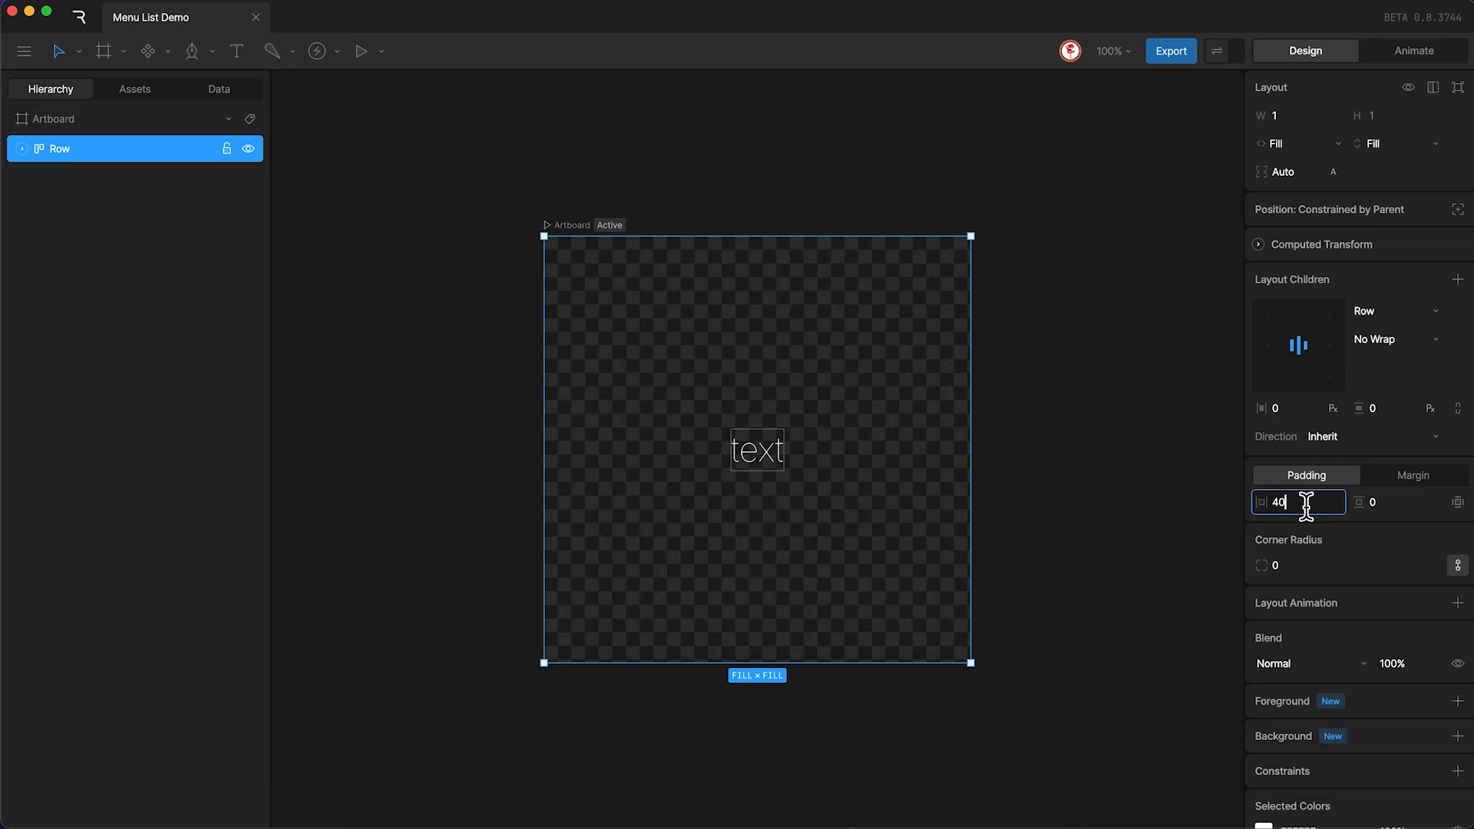
{"action": "left_click", "coordinate": [1394, 505]}
{"action": "type", "text": "20"}
{"action": "key", "text": "Return"}
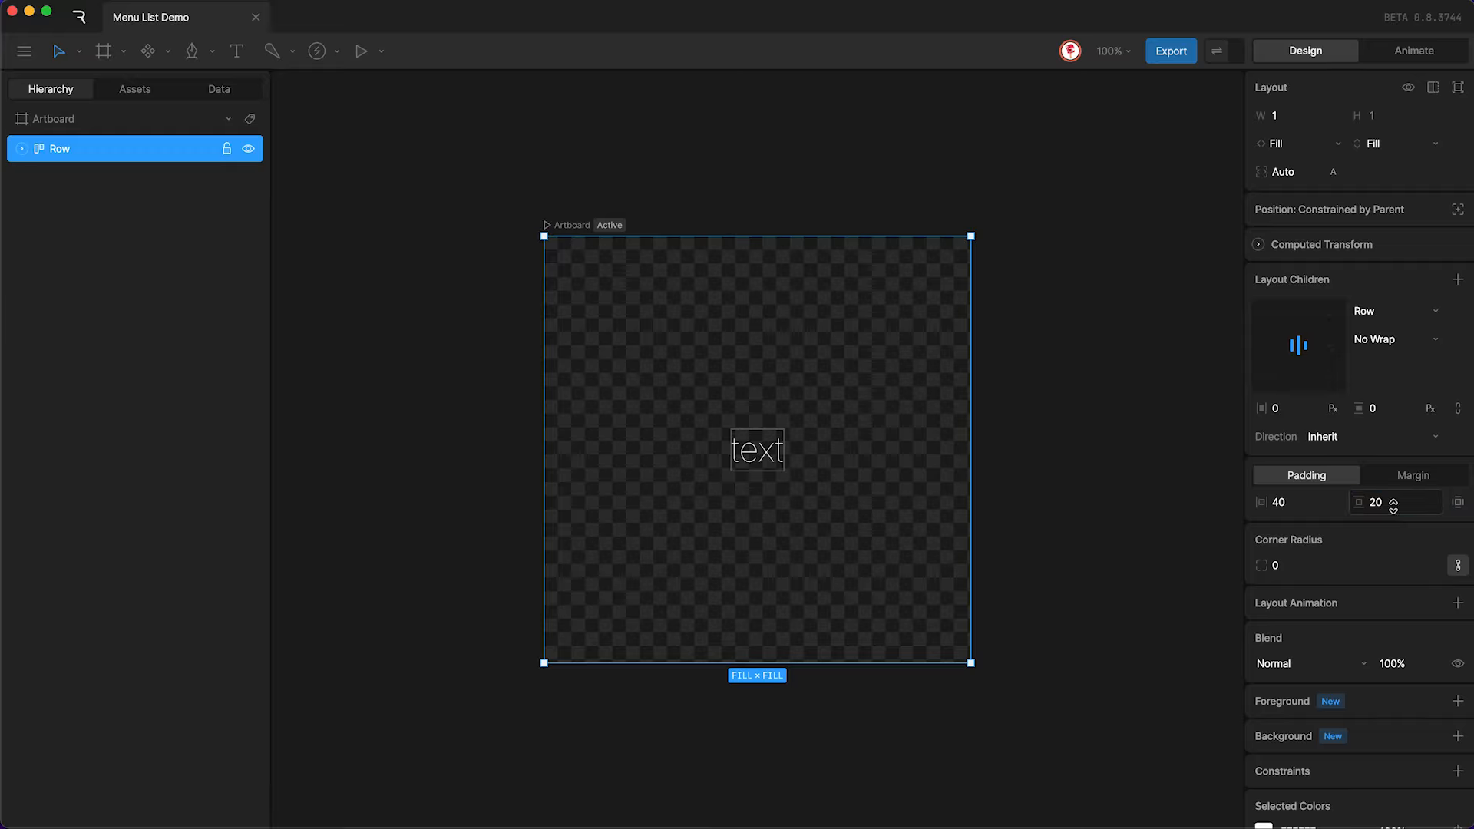
Add a background to the row and colour it dark grey 272727.
{"action": "left_click", "coordinate": [1458, 737]}
{"action": "left_click", "coordinate": [1413, 777]}
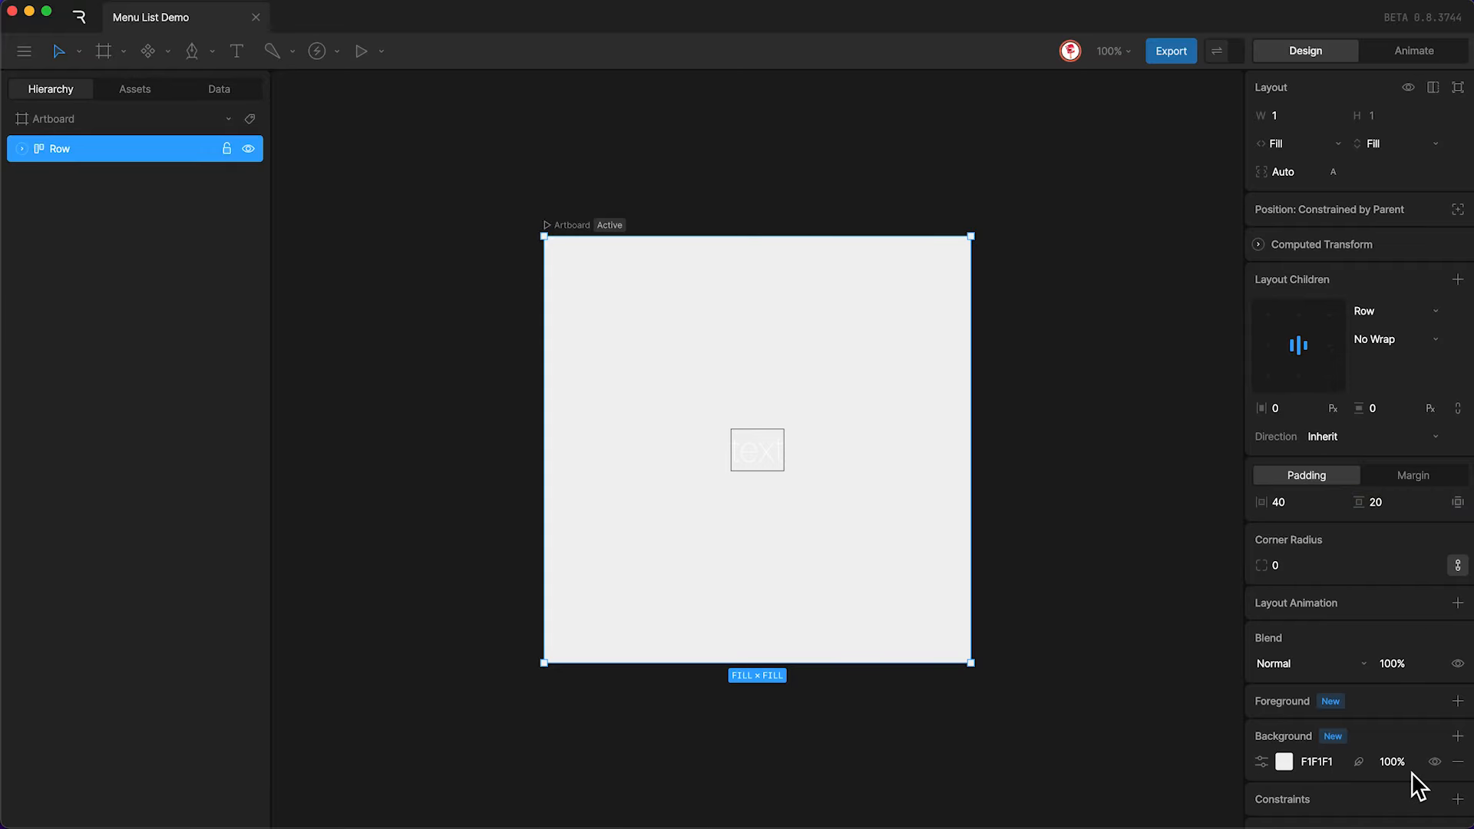
{"action": "left_click", "coordinate": [1283, 762]}
{"action": "left_click_drag", "start_coordinate": [1072, 665], "coordinate": [1045, 669]}
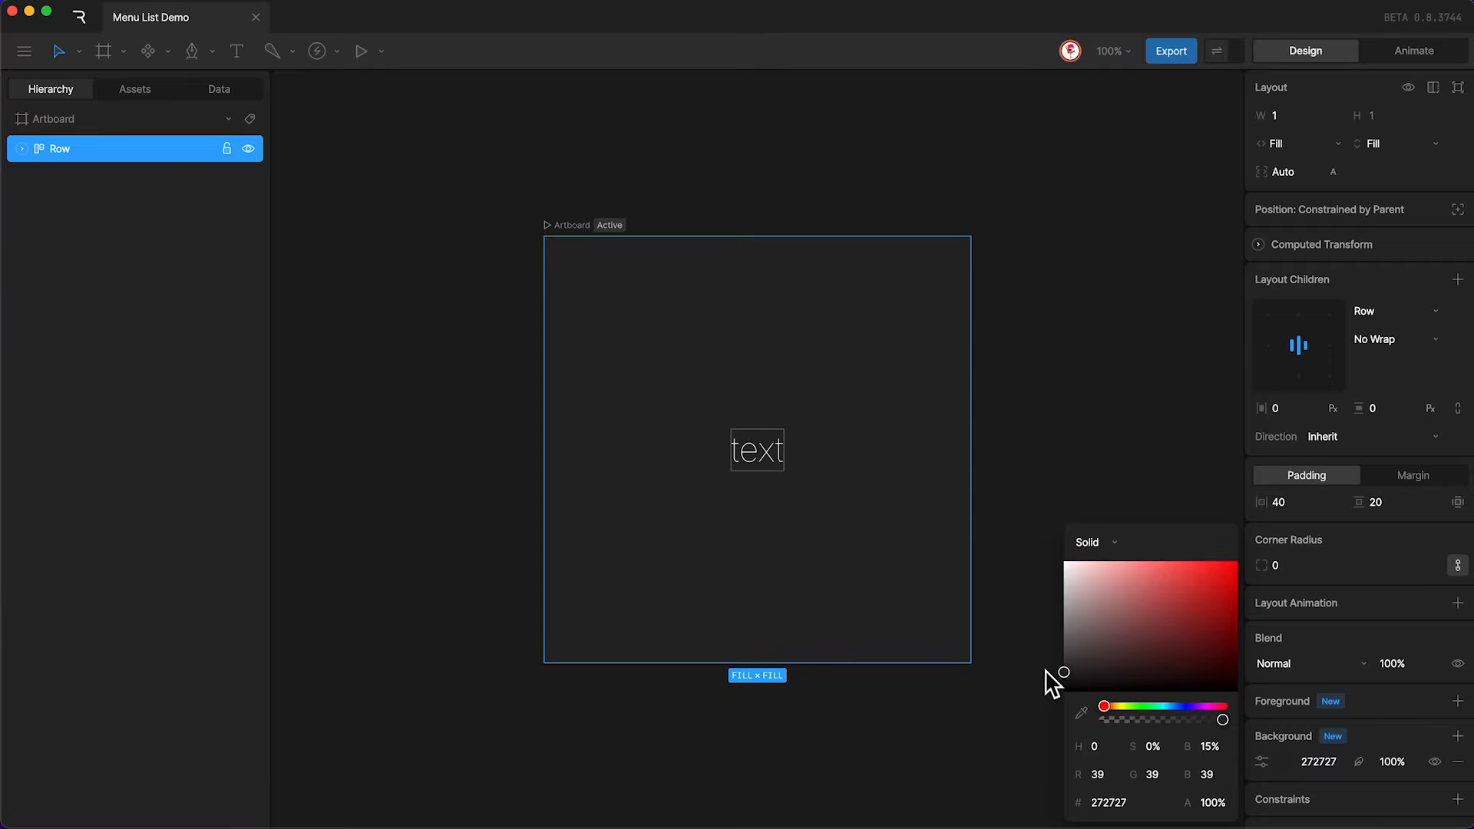
{"action": "left_click", "coordinate": [1004, 675]}
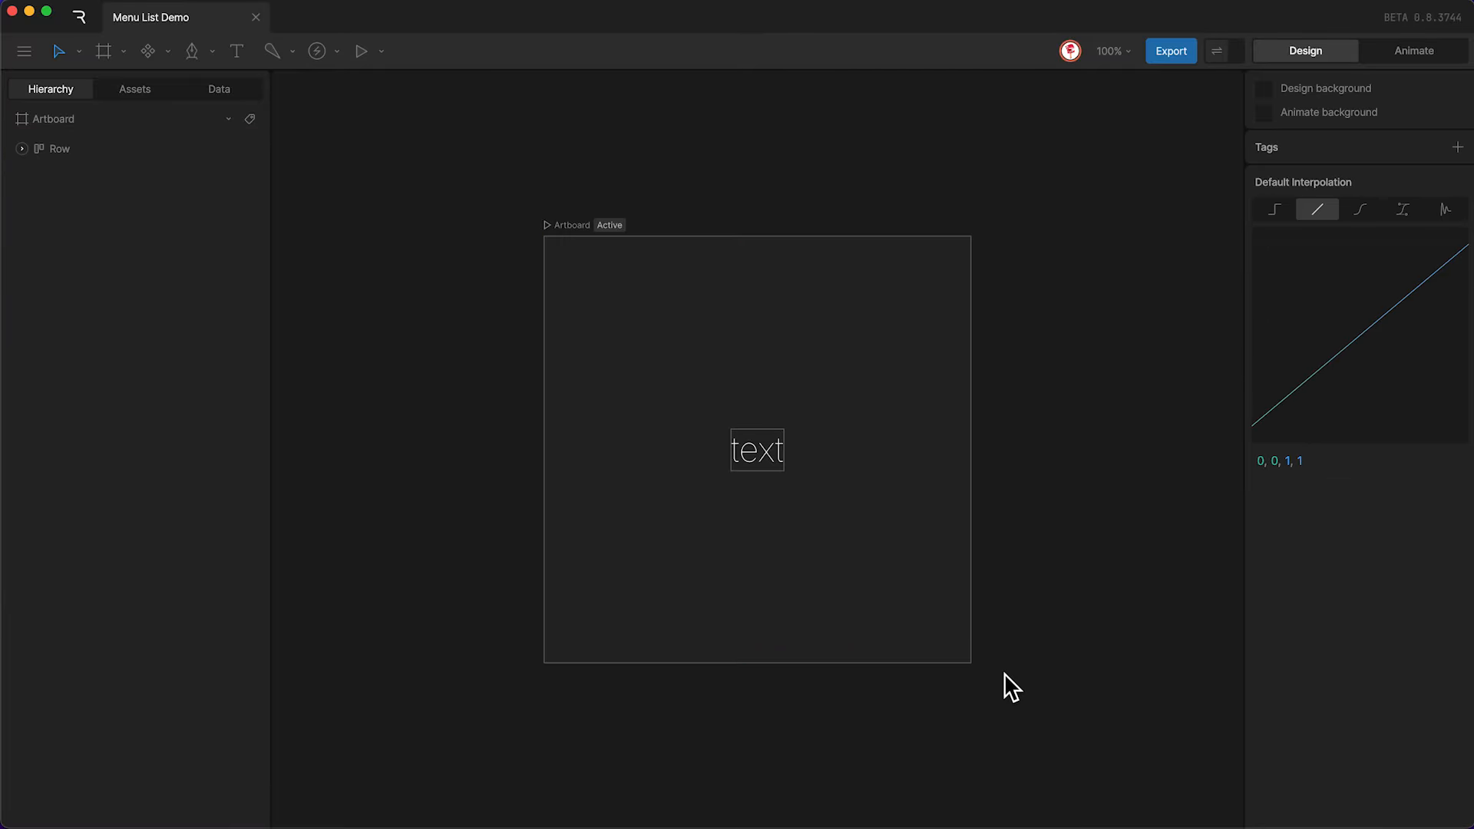
Set the artboard's width and height to Hug so it shrinks to its content.
{"action": "left_click", "coordinate": [569, 222]}
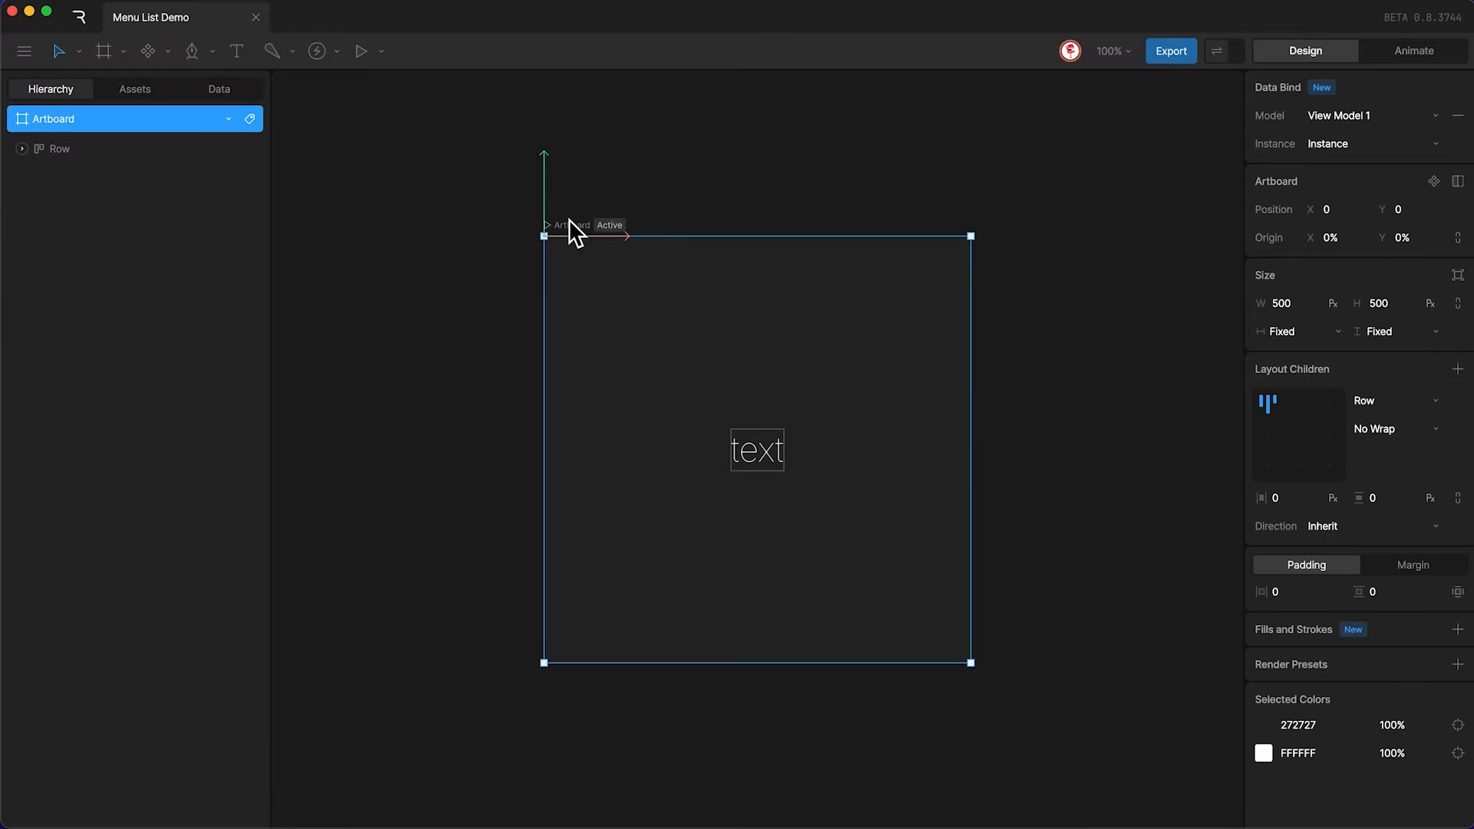
{"action": "left_click", "coordinate": [1289, 330]}
{"action": "left_click", "coordinate": [1281, 376]}
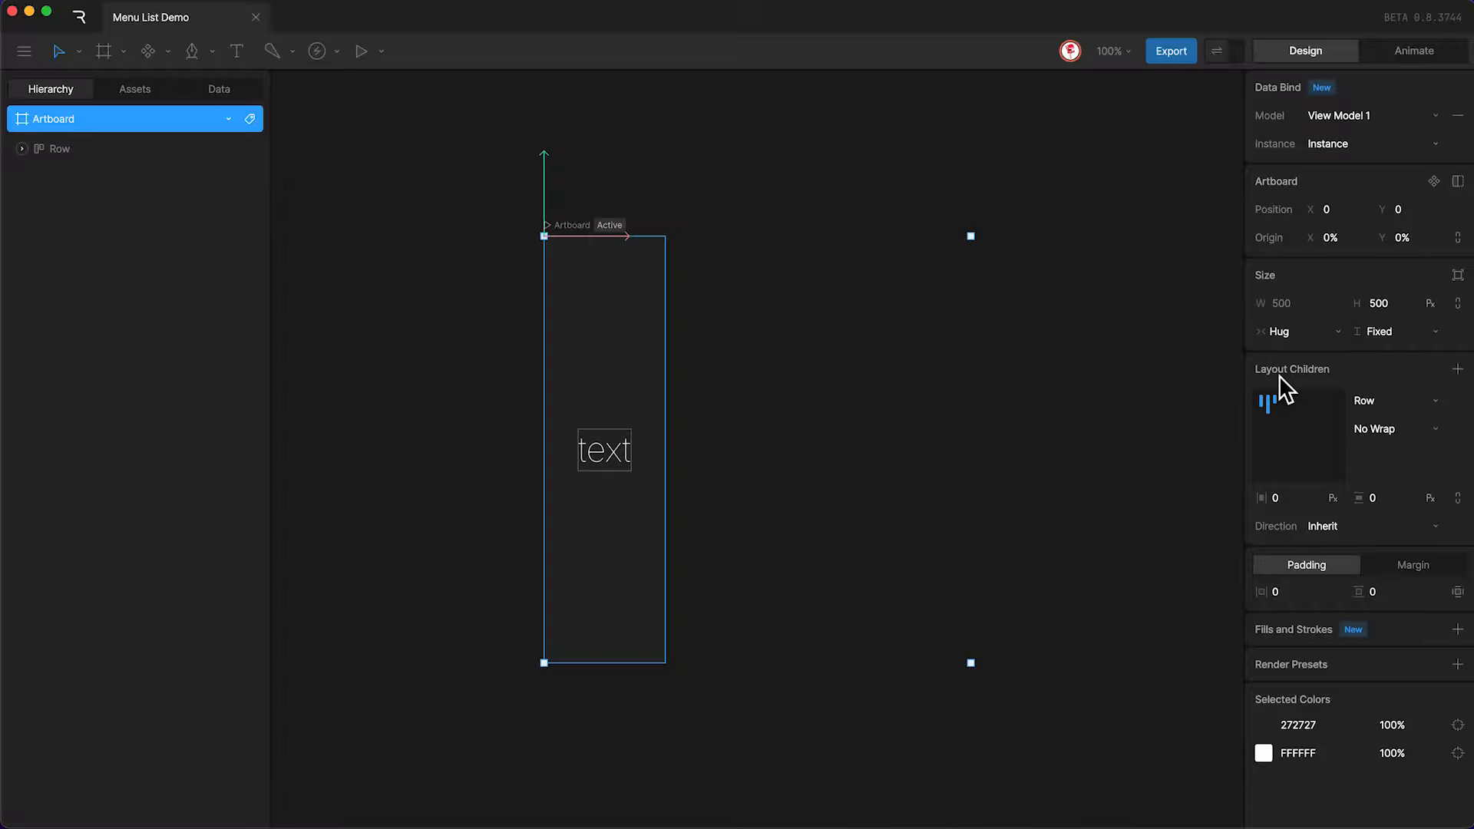
{"action": "left_click", "coordinate": [1391, 335]}
{"action": "left_click", "coordinate": [1375, 378]}
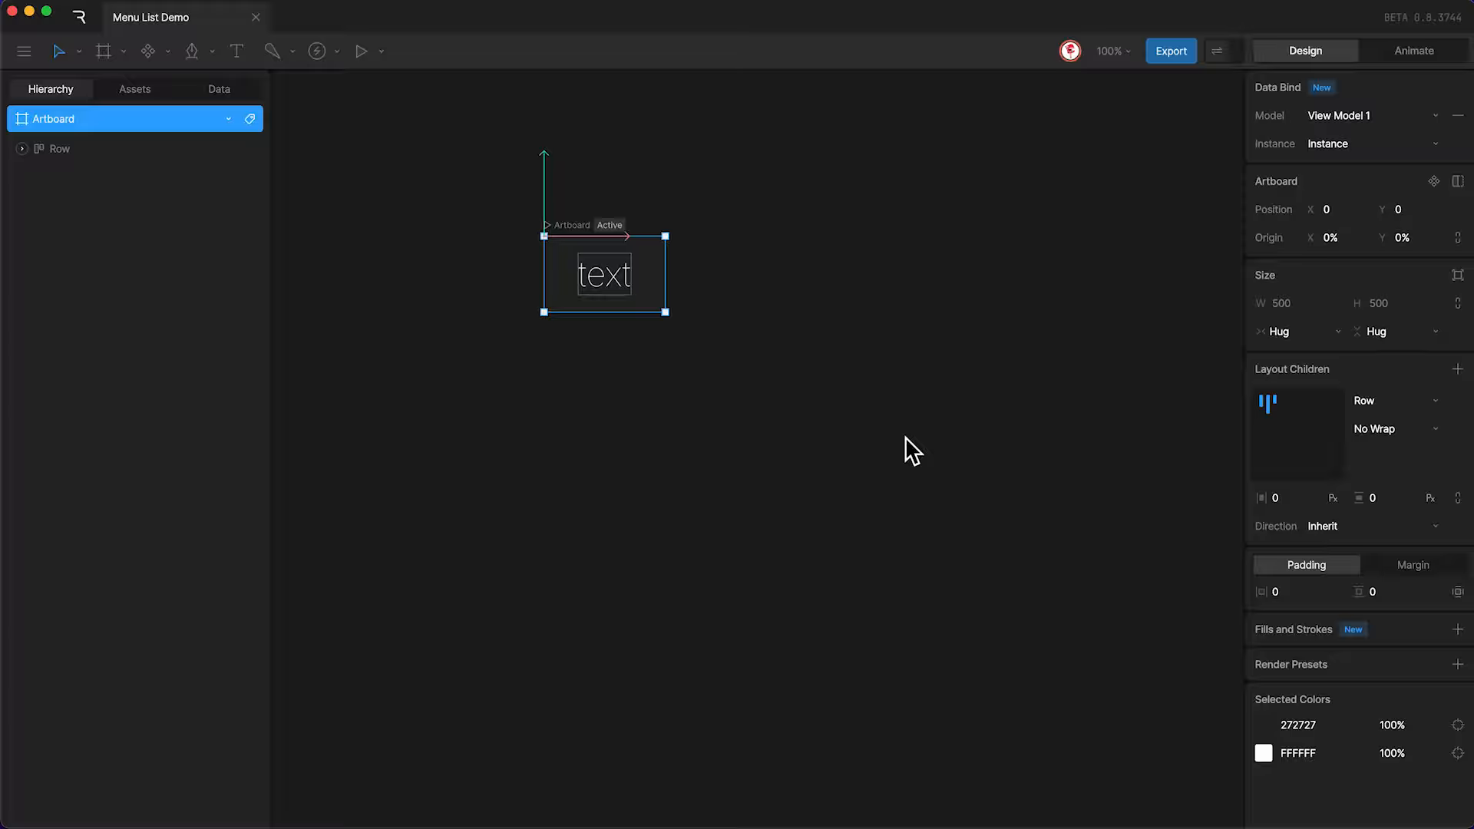
{"action": "key", "text": "f"}
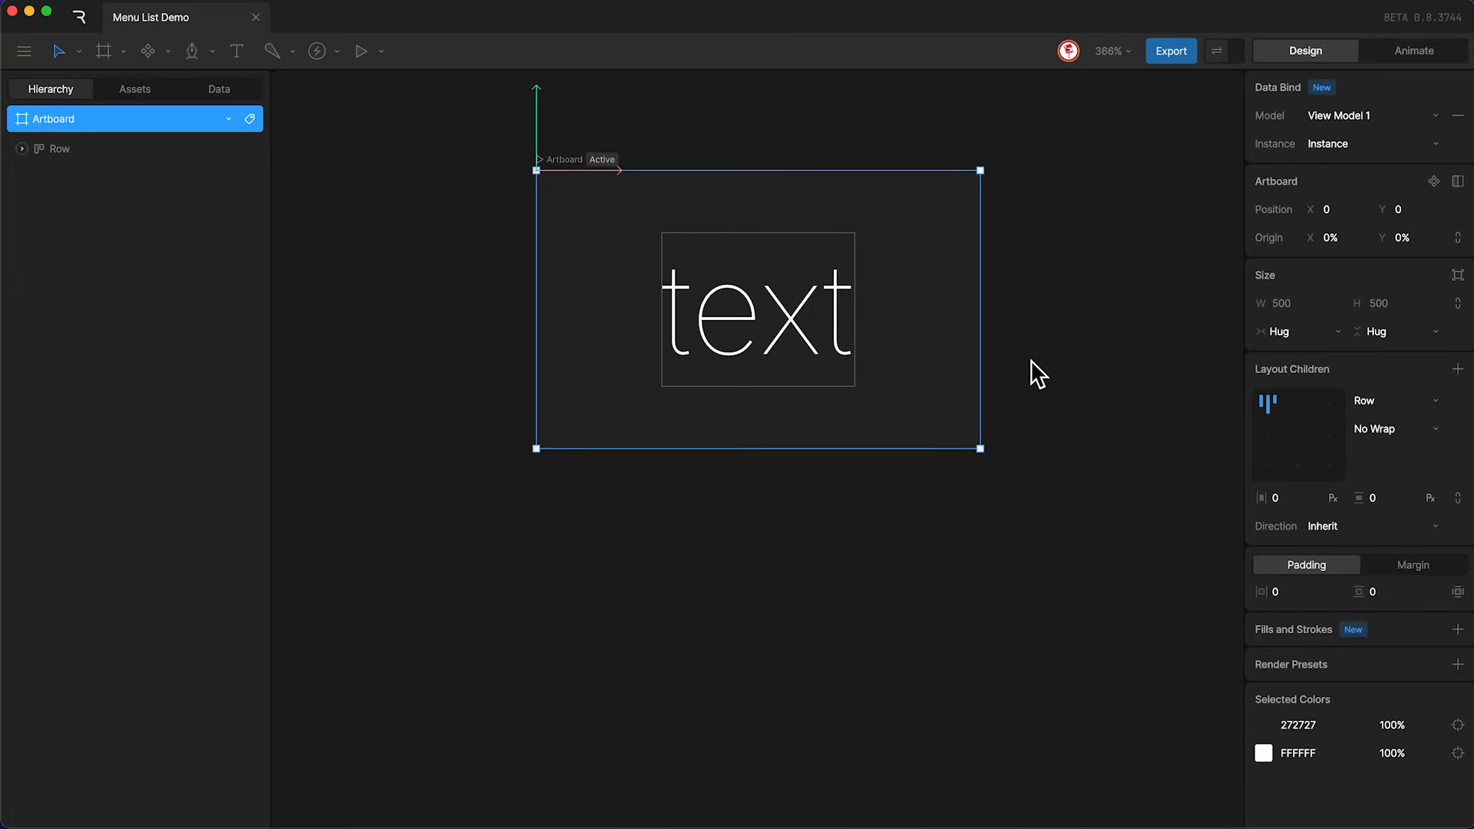
Rename the artboard as Menu Button.
{"action": "double_click", "coordinate": [566, 160]}
{"action": "type", "text": "Me"}
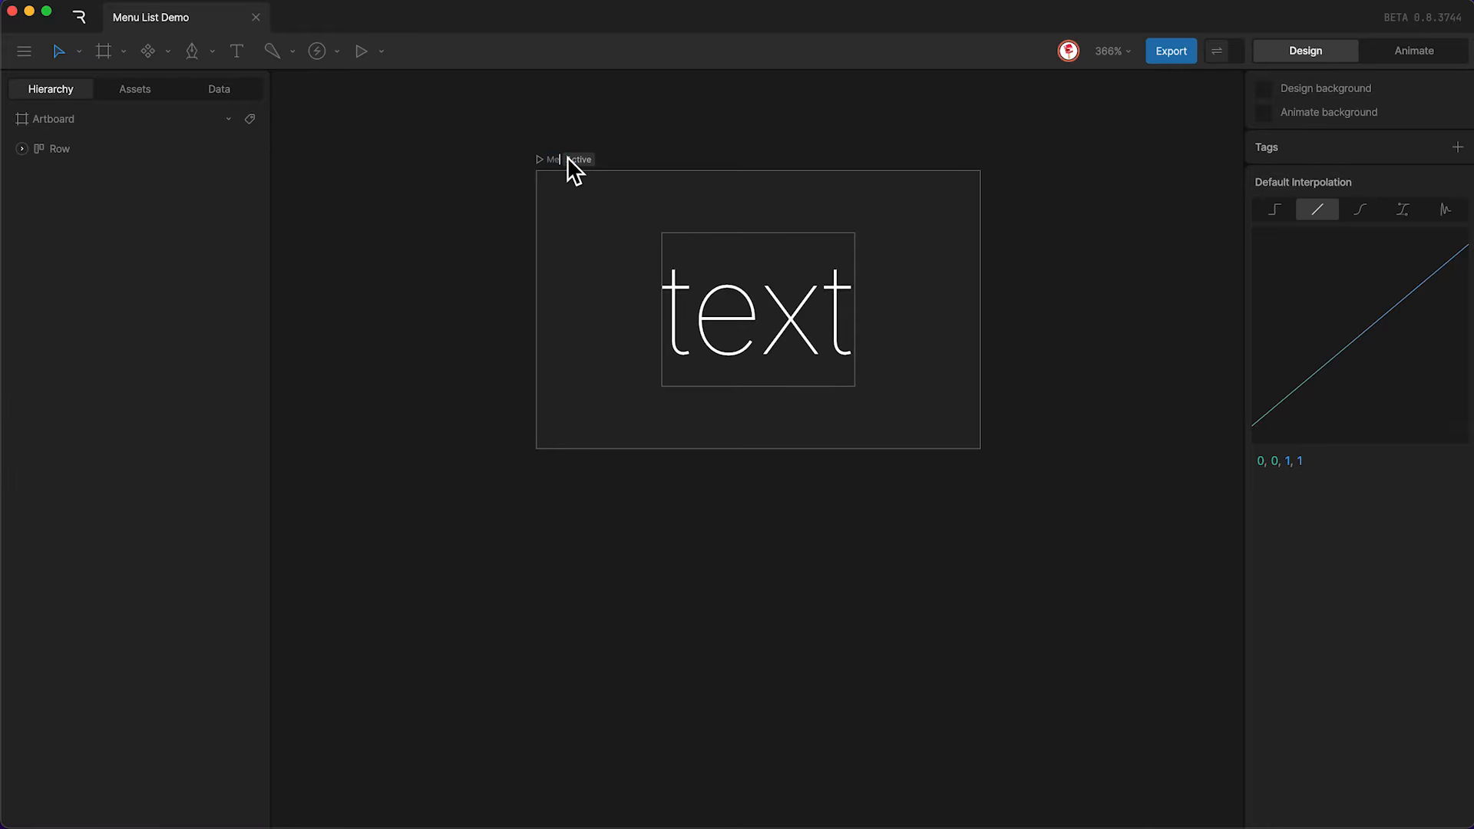
{"action": "type", "text": "nuButton"}
{"action": "key", "text": "Return"}
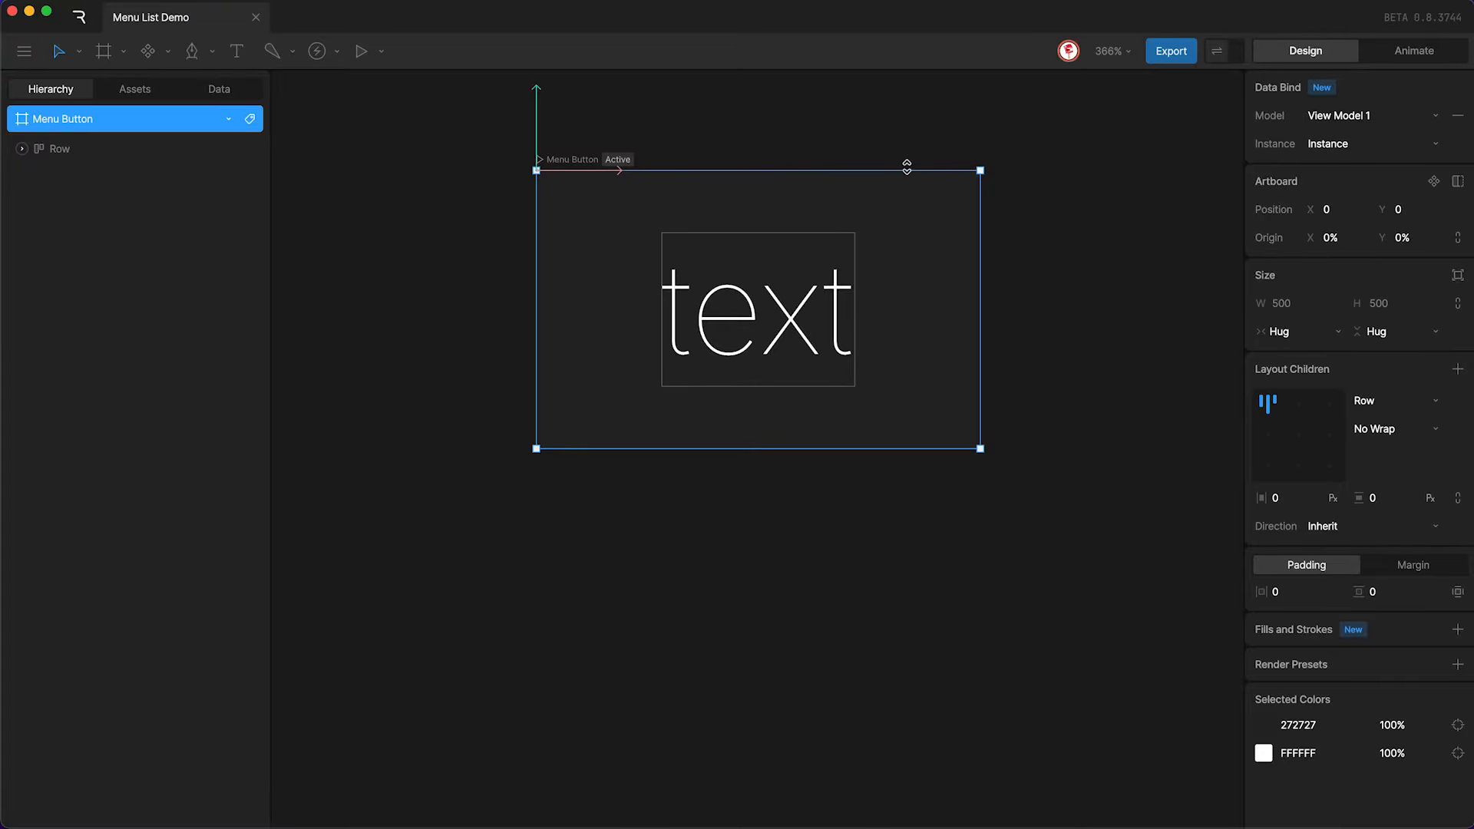
Rename the view model View Model 1 as Menu Button.
{"action": "left_click", "coordinate": [220, 90]}
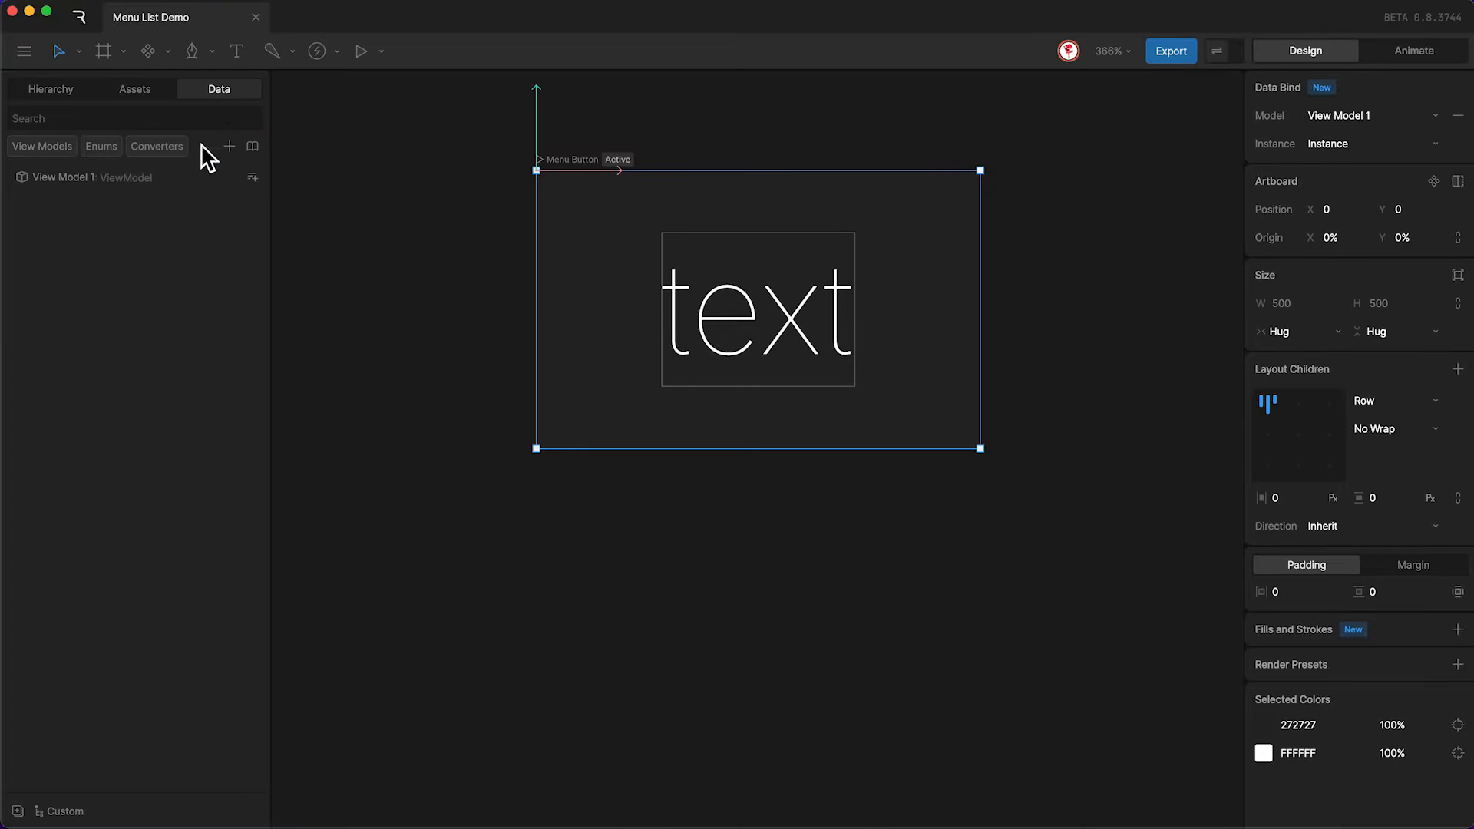
{"action": "left_click", "coordinate": [90, 172]}
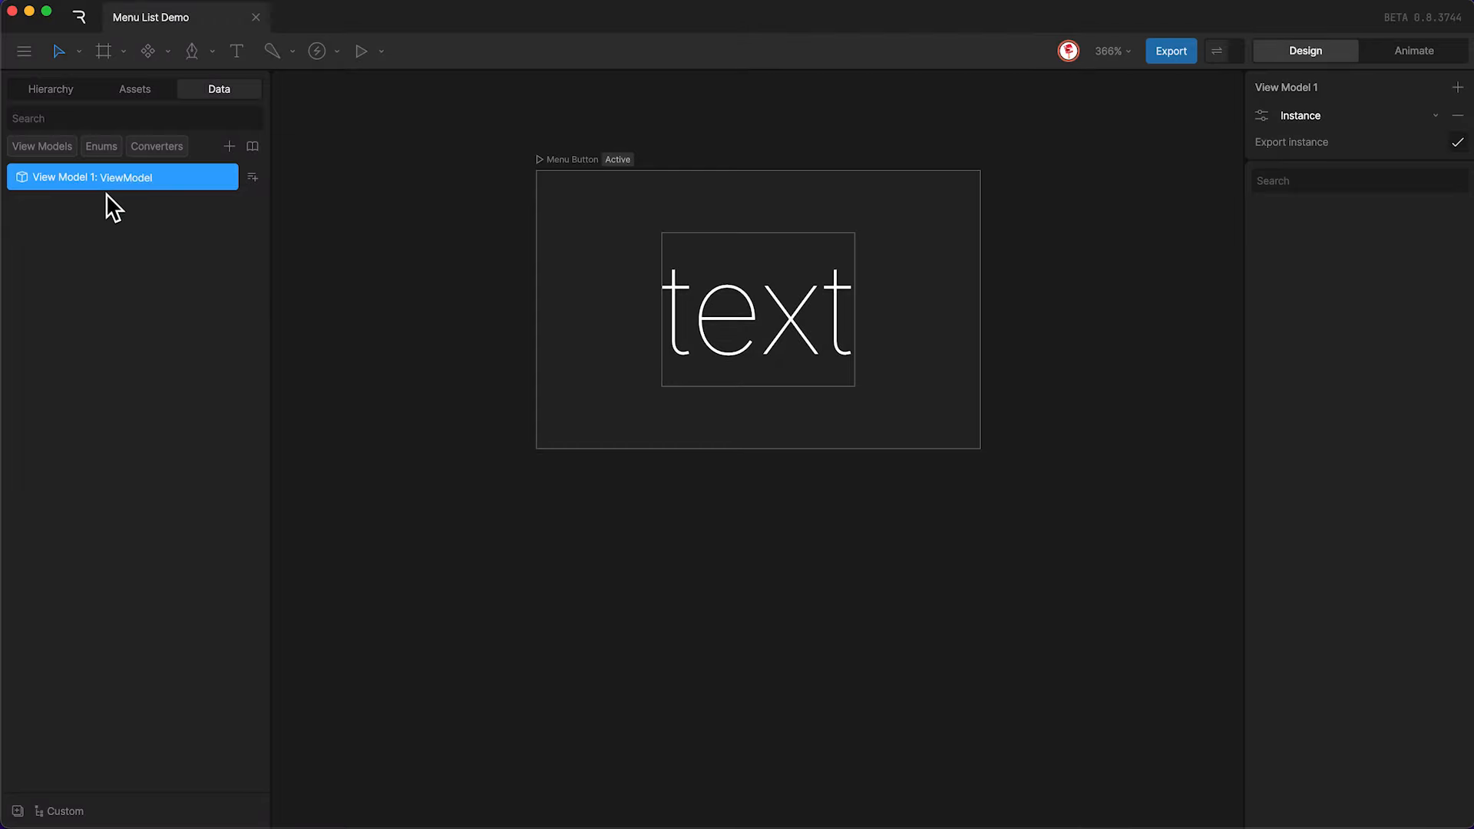
{"action": "double_click", "coordinate": [63, 177]}
{"action": "type", "text": "Menu Button"}
{"action": "key", "text": "Return"}
Add a string property named Menu Text to the Menu Button view model.
{"action": "left_click", "coordinate": [251, 177]}
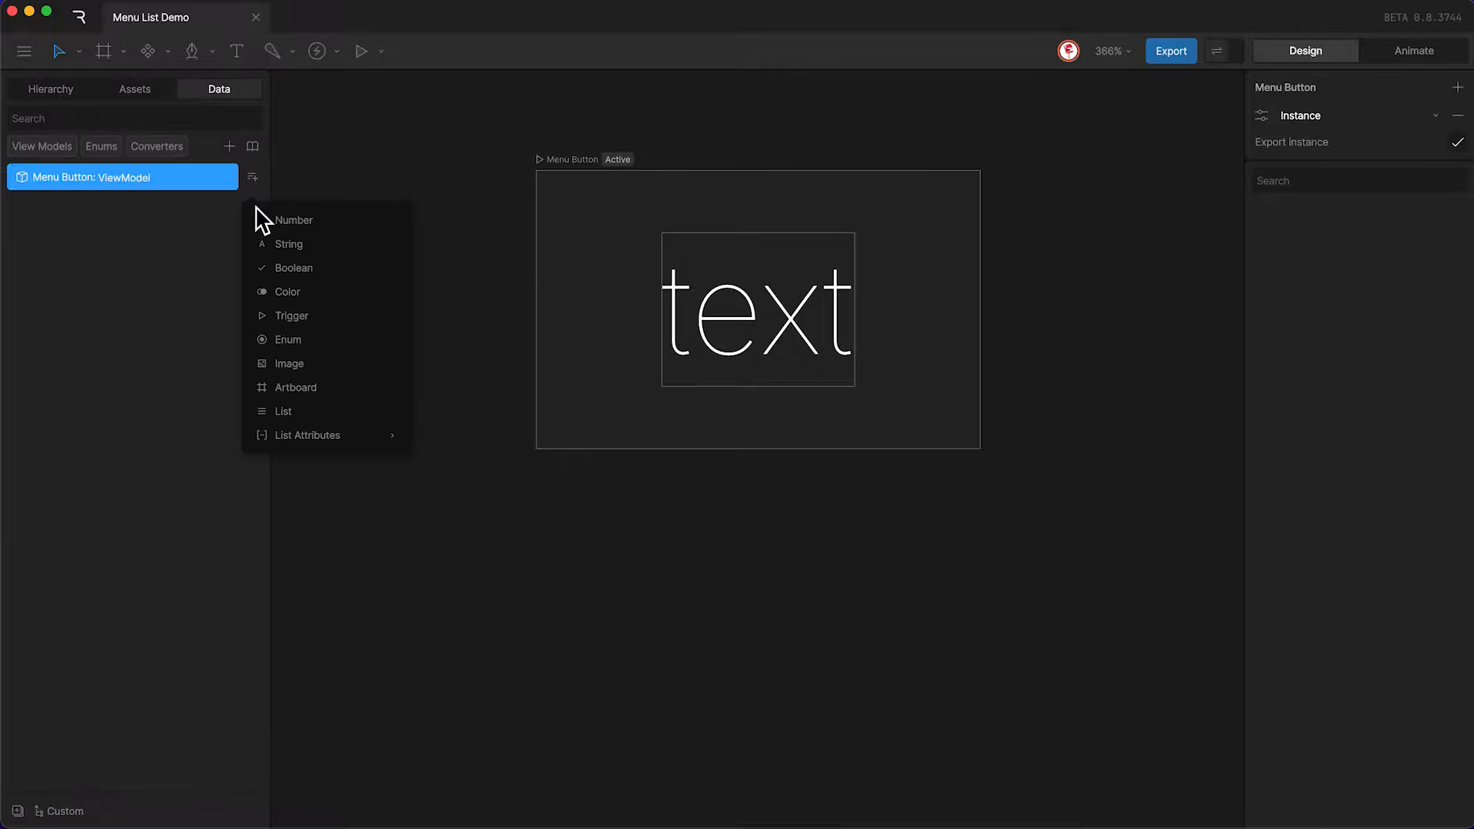
{"action": "left_click", "coordinate": [298, 248]}
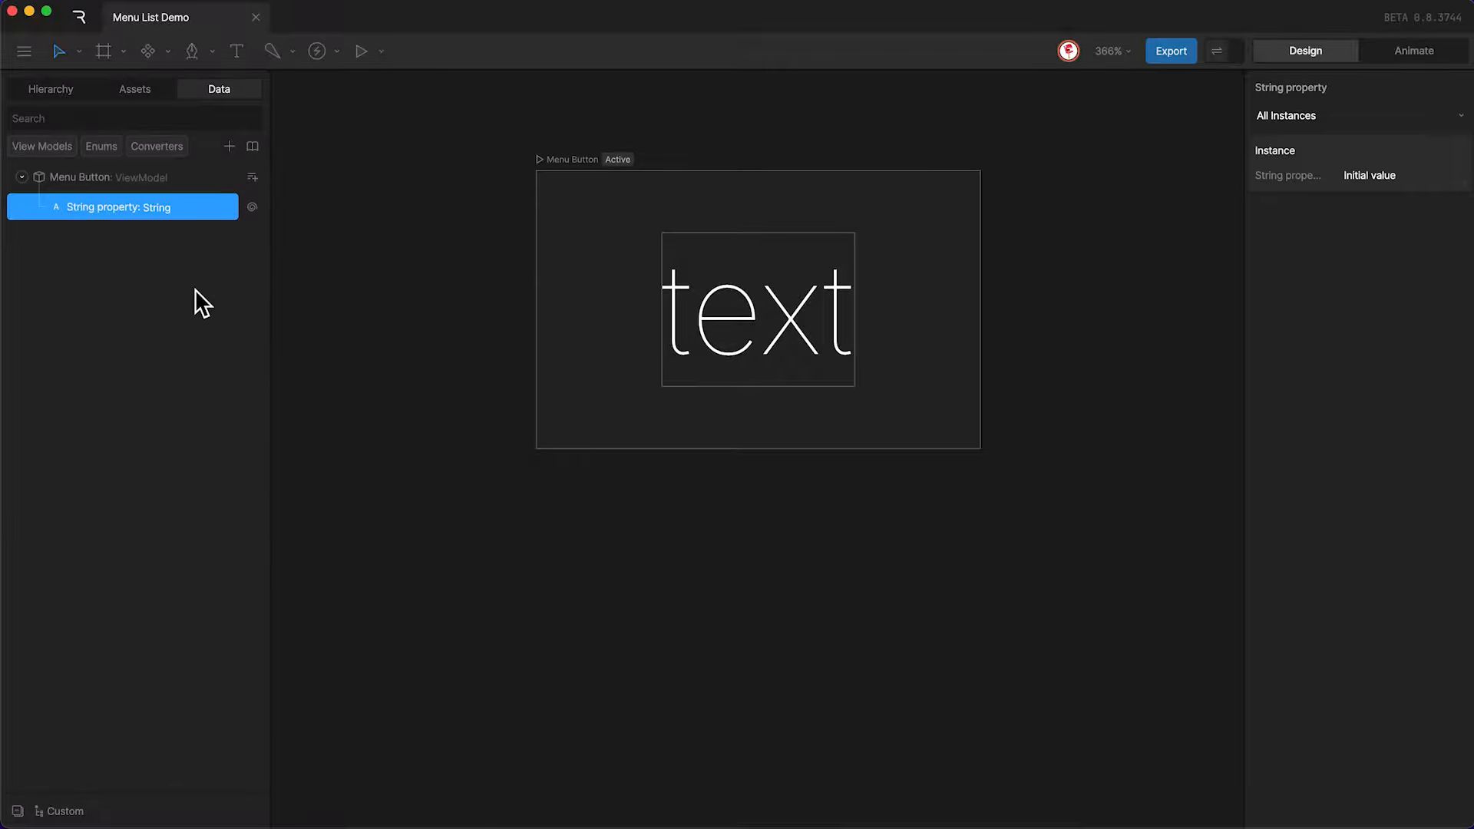
{"action": "double_click", "coordinate": [95, 208]}
{"action": "type", "text": "MenuText"}
{"action": "key", "text": "Return"}
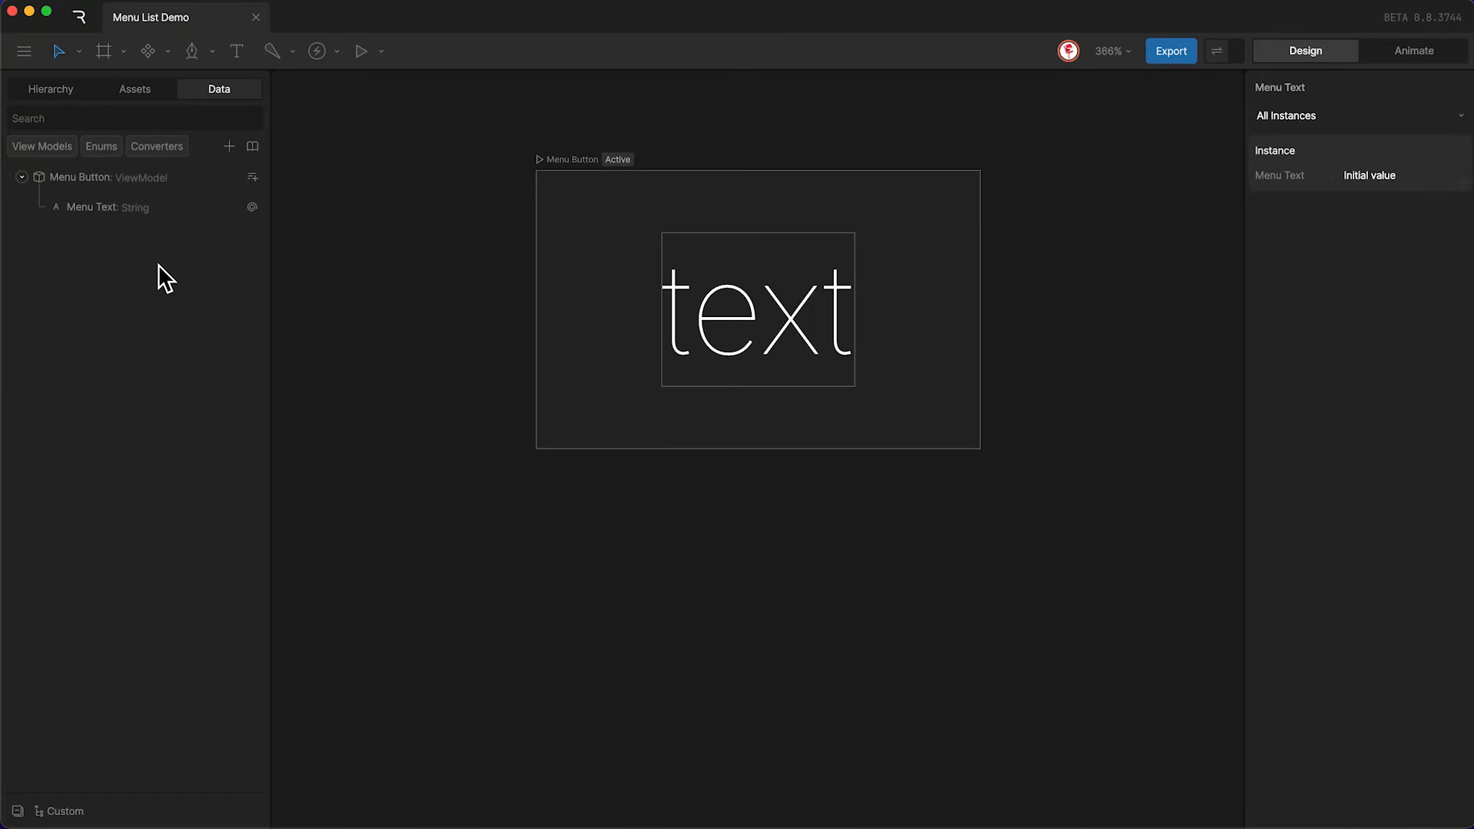
Data-bind the text of Run 1 inside the Row's Text Layout to the Menu Text property.
{"action": "left_click", "coordinate": [36, 91]}
{"action": "left_click", "coordinate": [27, 148]}
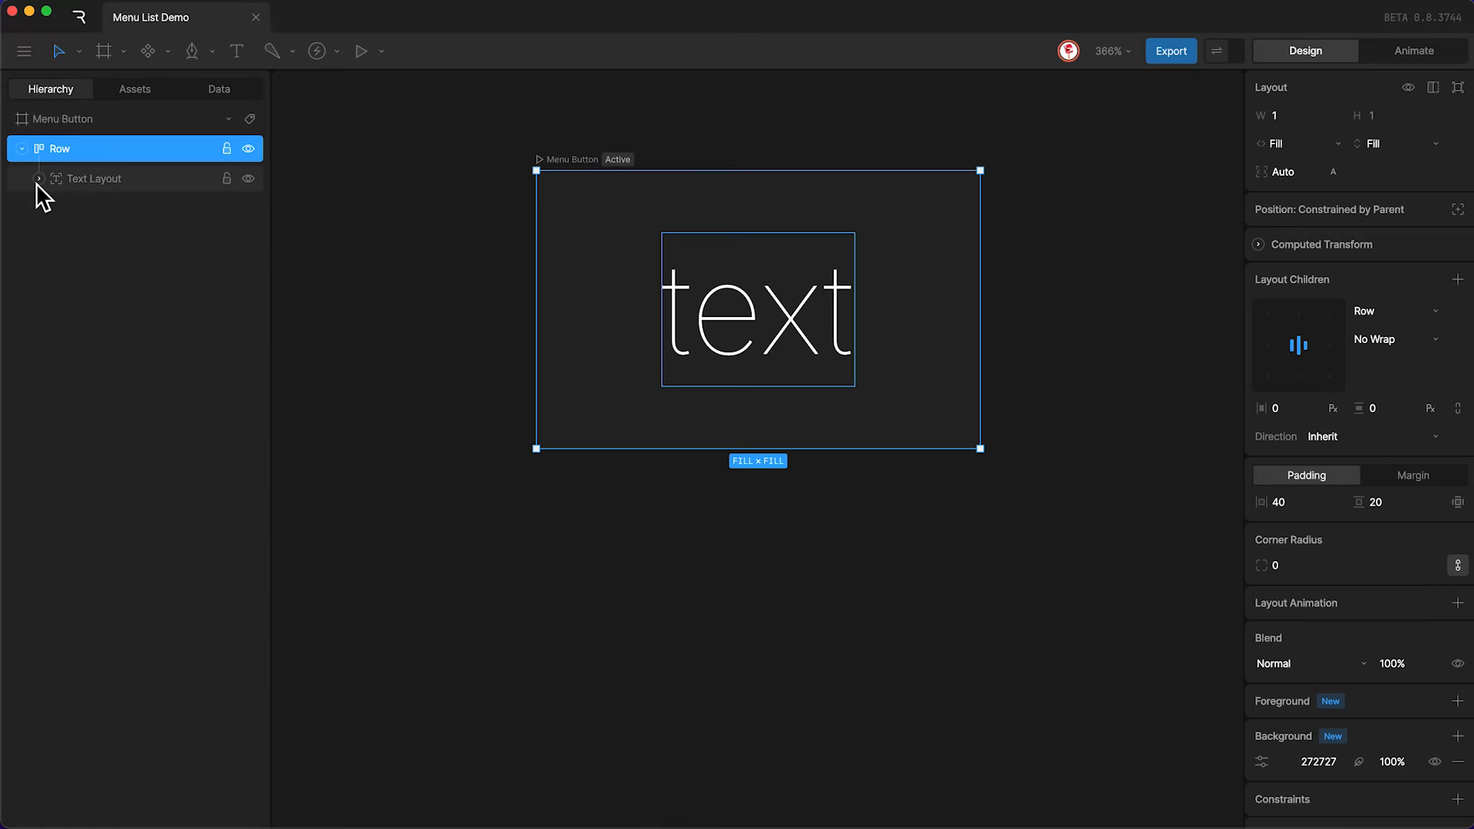
{"action": "left_click", "coordinate": [36, 182]}
{"action": "left_click", "coordinate": [38, 181]}
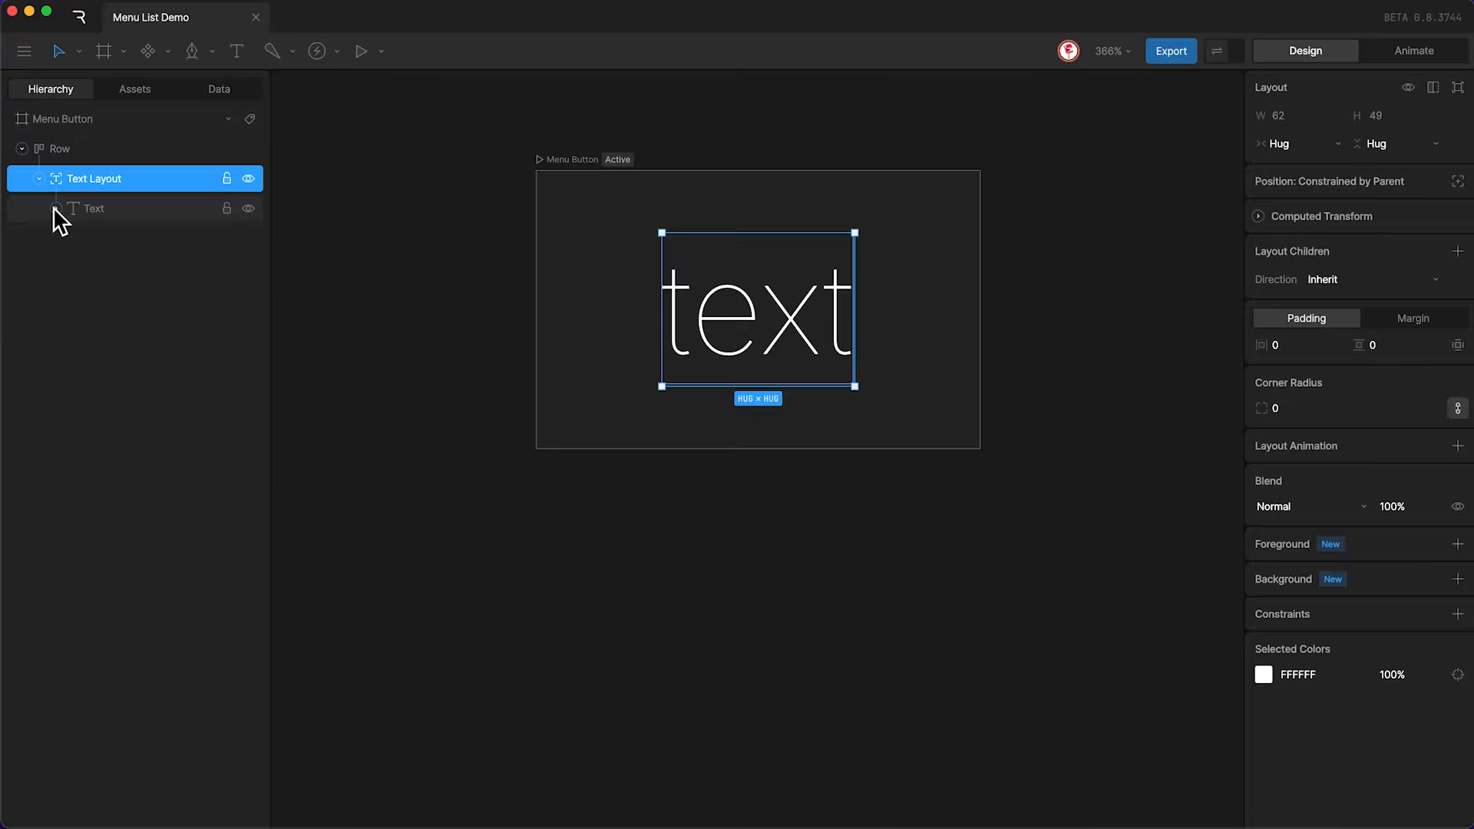
{"action": "left_click", "coordinate": [53, 205]}
{"action": "left_click", "coordinate": [55, 208]}
{"action": "left_click", "coordinate": [112, 241]}
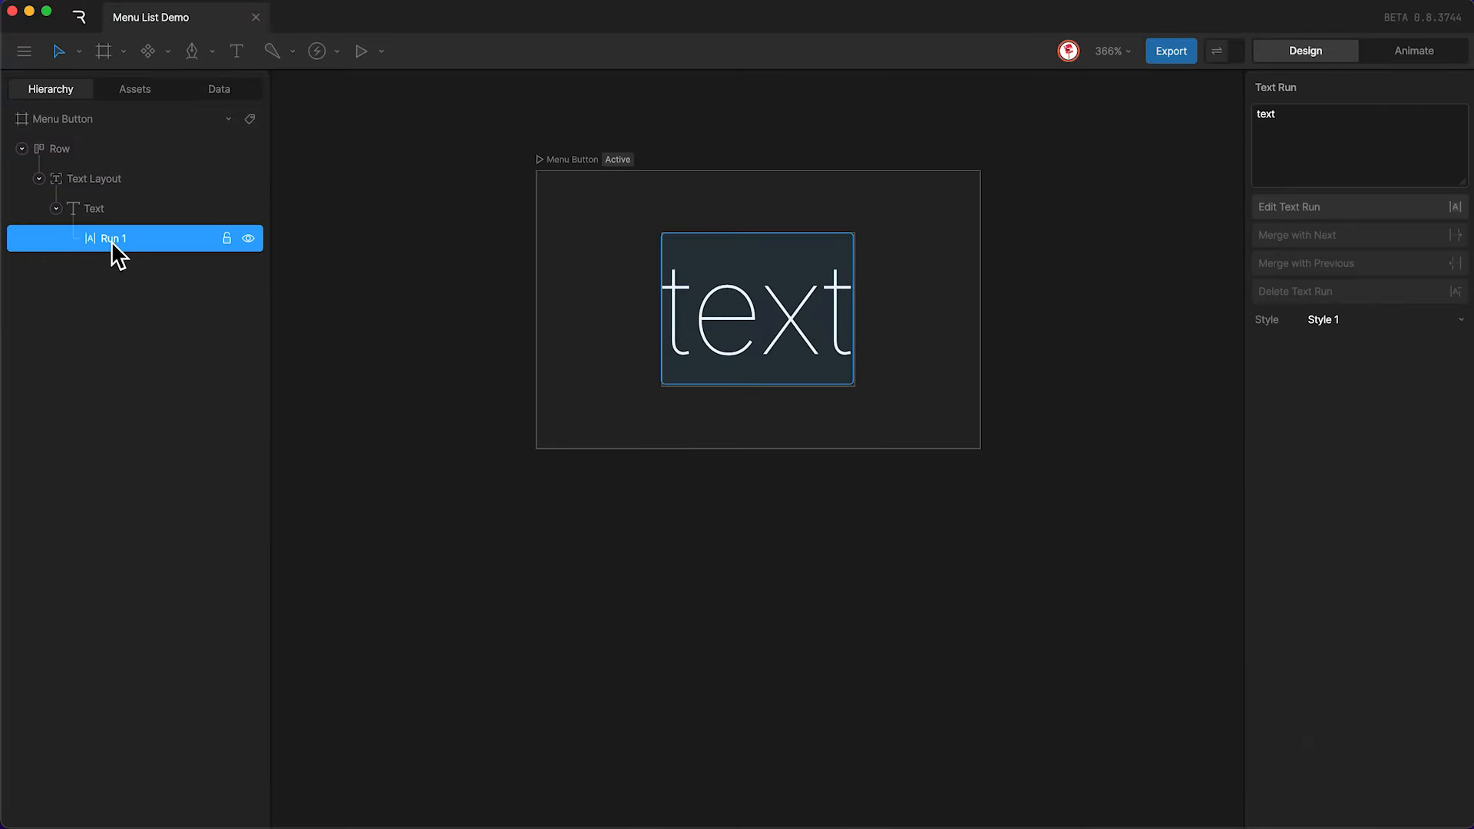
{"action": "right_click", "coordinate": [1300, 115]}
{"action": "left_click", "coordinate": [1343, 129]}
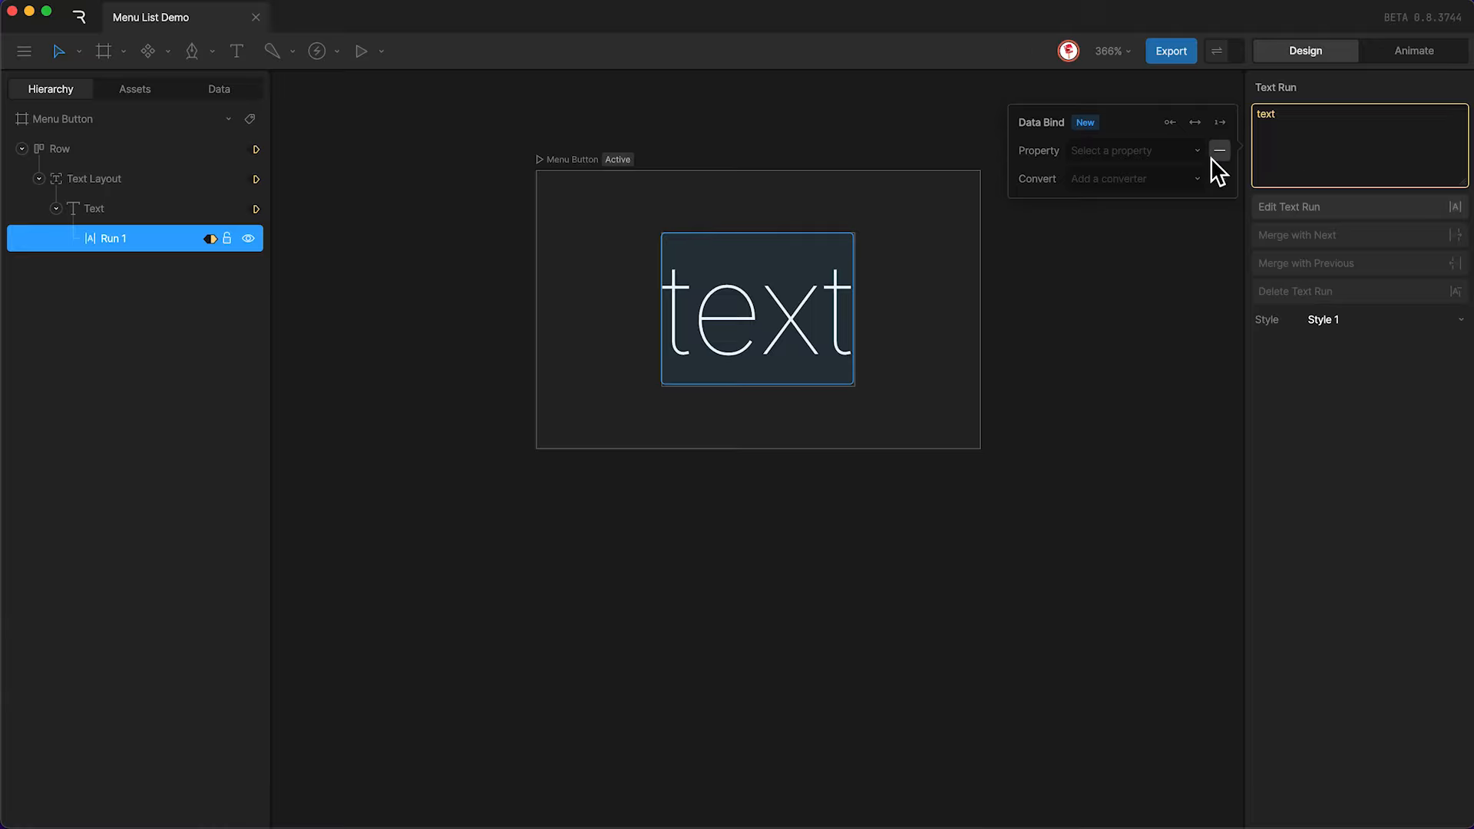
{"action": "left_click", "coordinate": [1167, 150]}
{"action": "left_click", "coordinate": [1116, 203]}
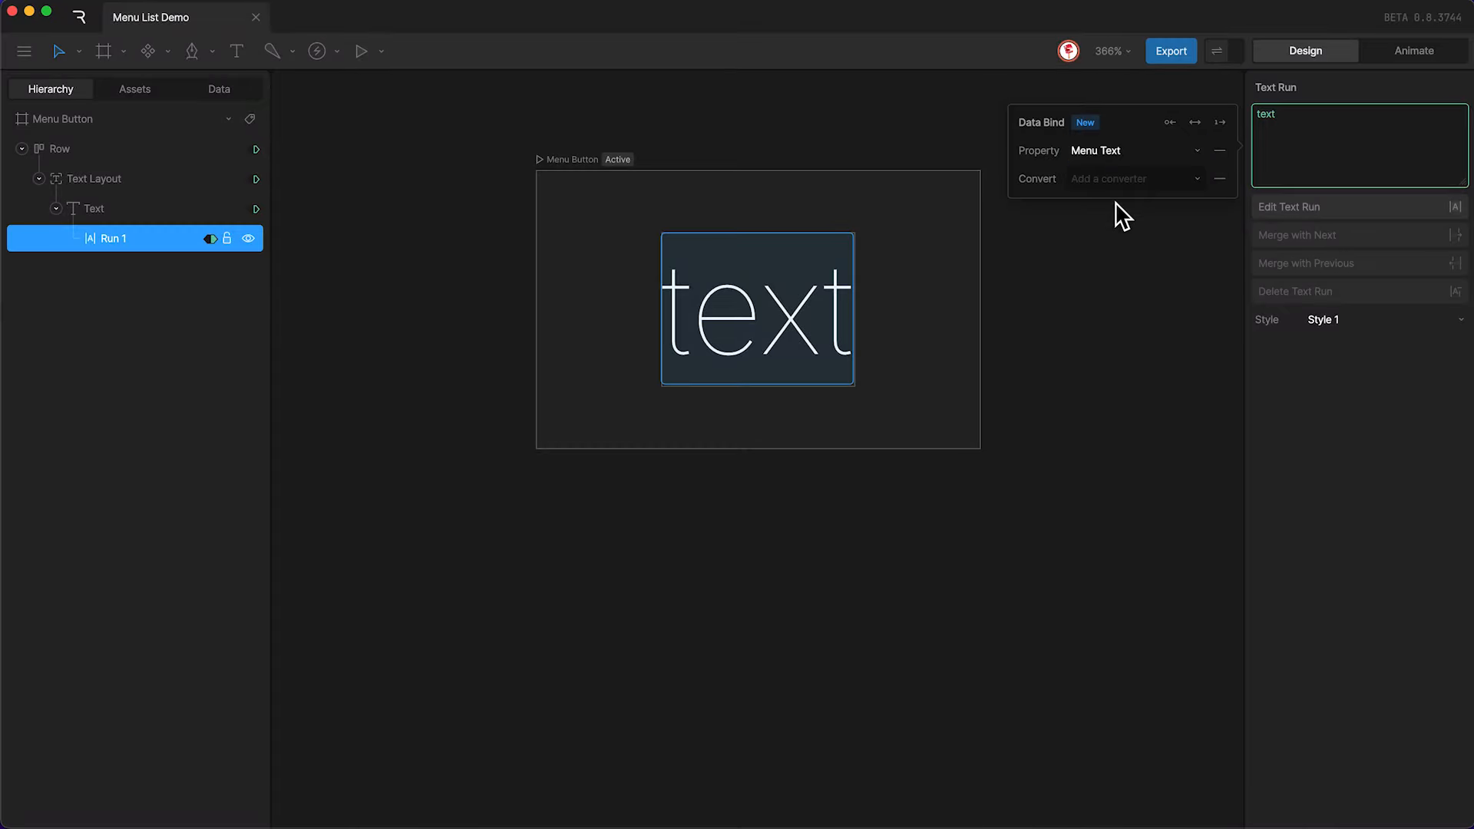
{"action": "left_click", "coordinate": [1081, 271]}
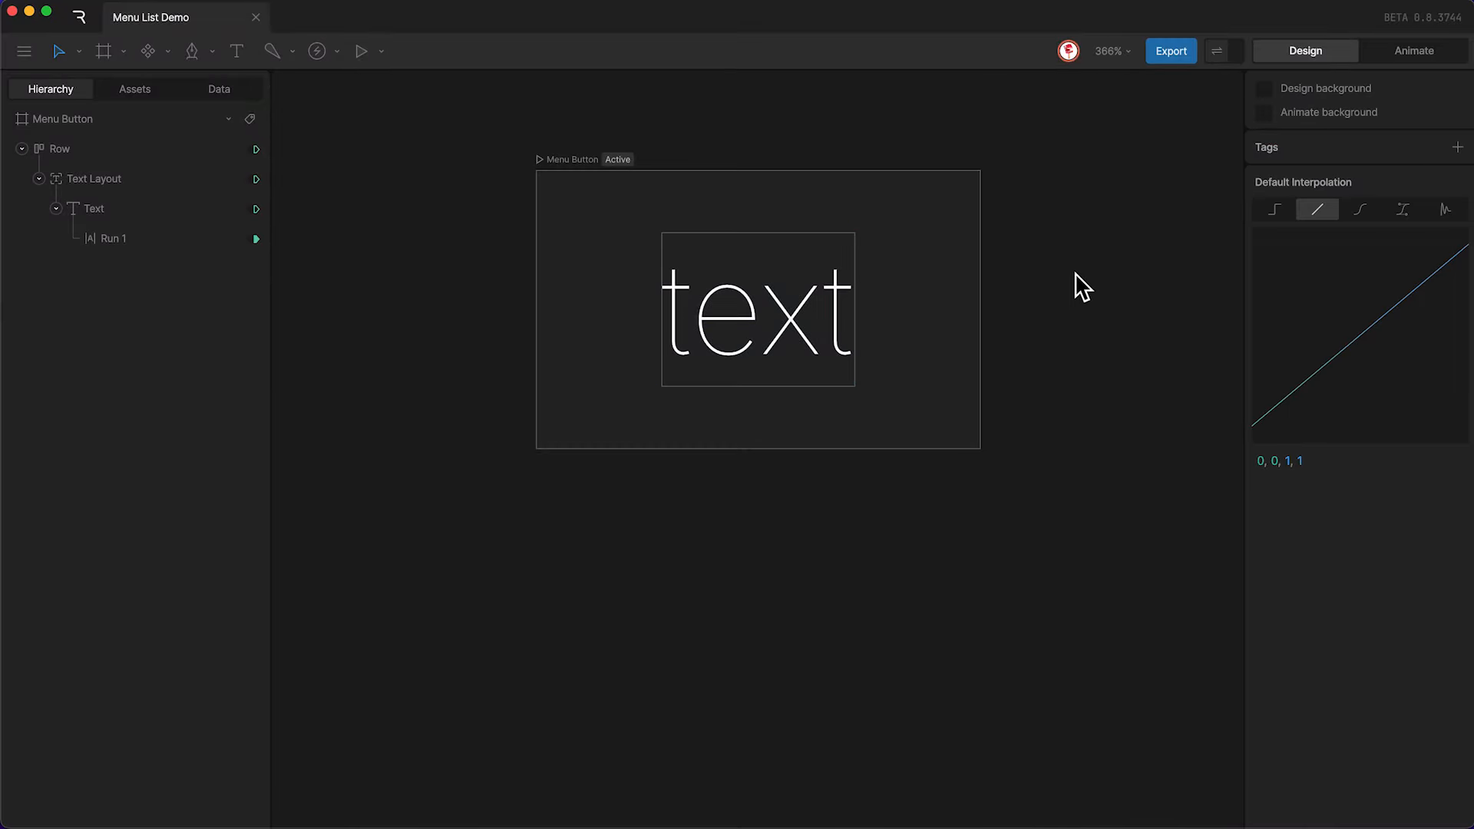
Set the Menu Text property's instance value to "Menu" and preview the button by playing its state machine in Animate mode.
{"action": "left_click", "coordinate": [220, 89]}
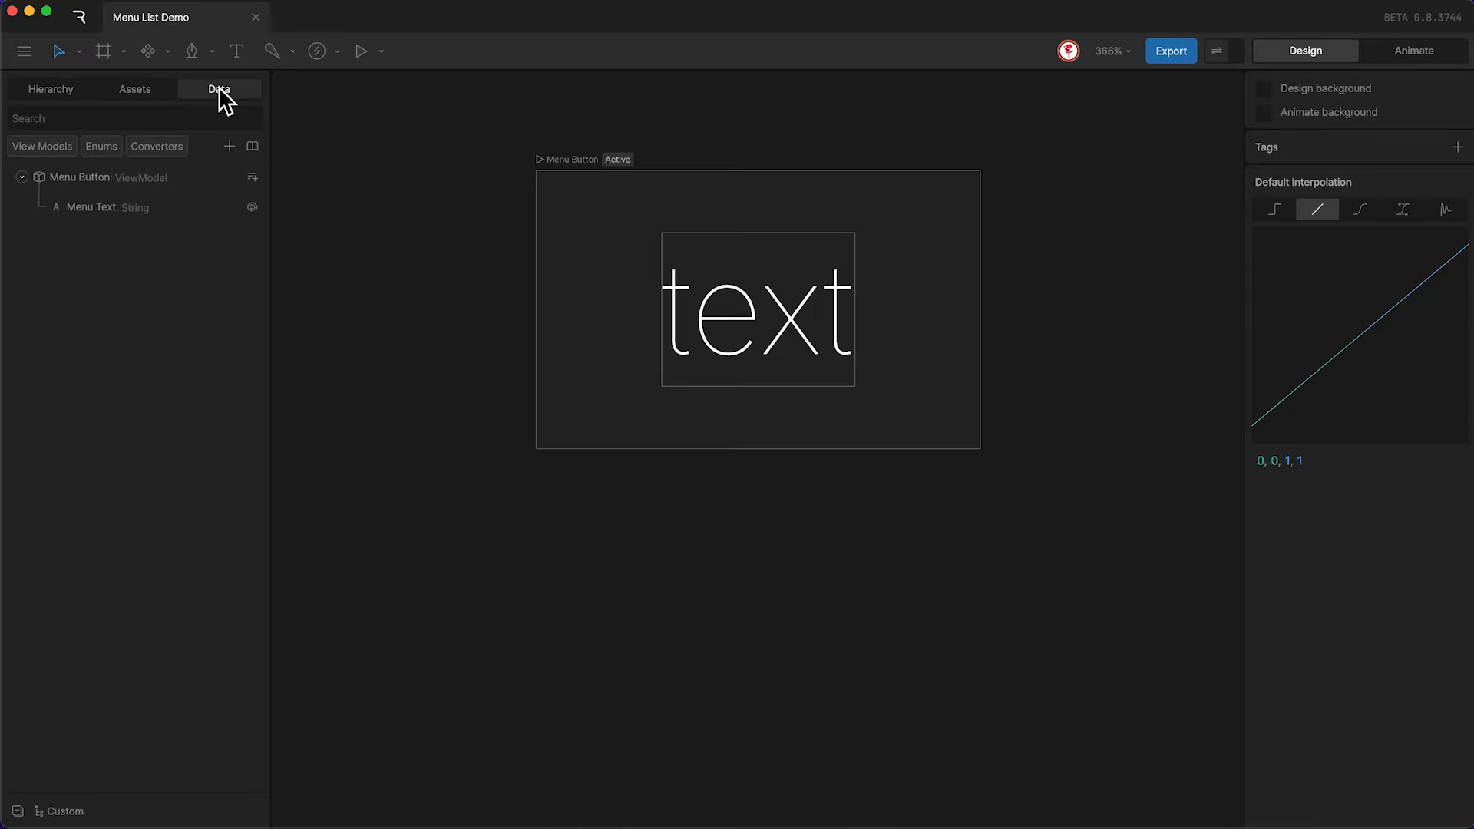
{"action": "left_click", "coordinate": [111, 216]}
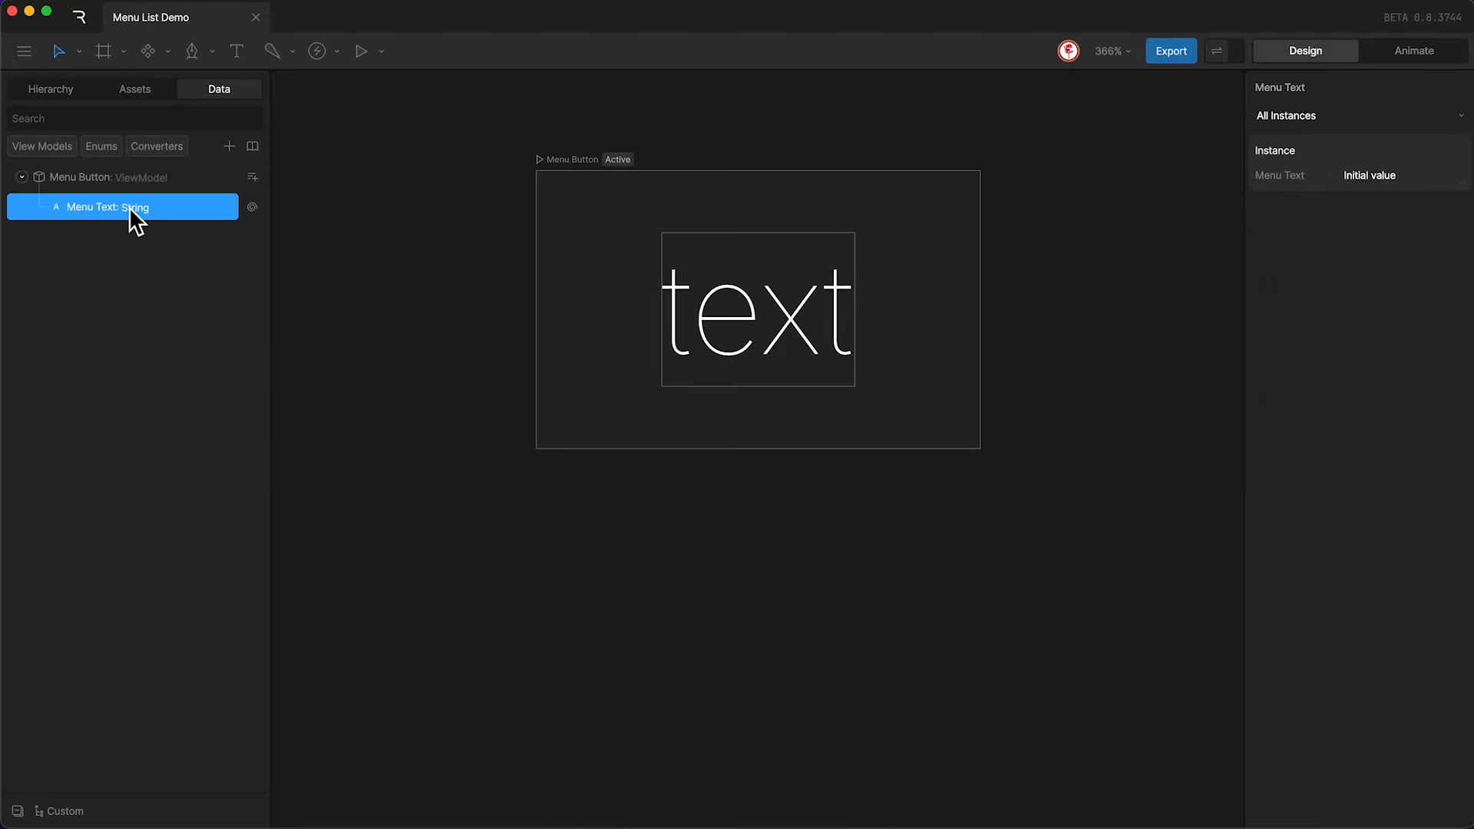
{"action": "left_click", "coordinate": [1398, 175]}
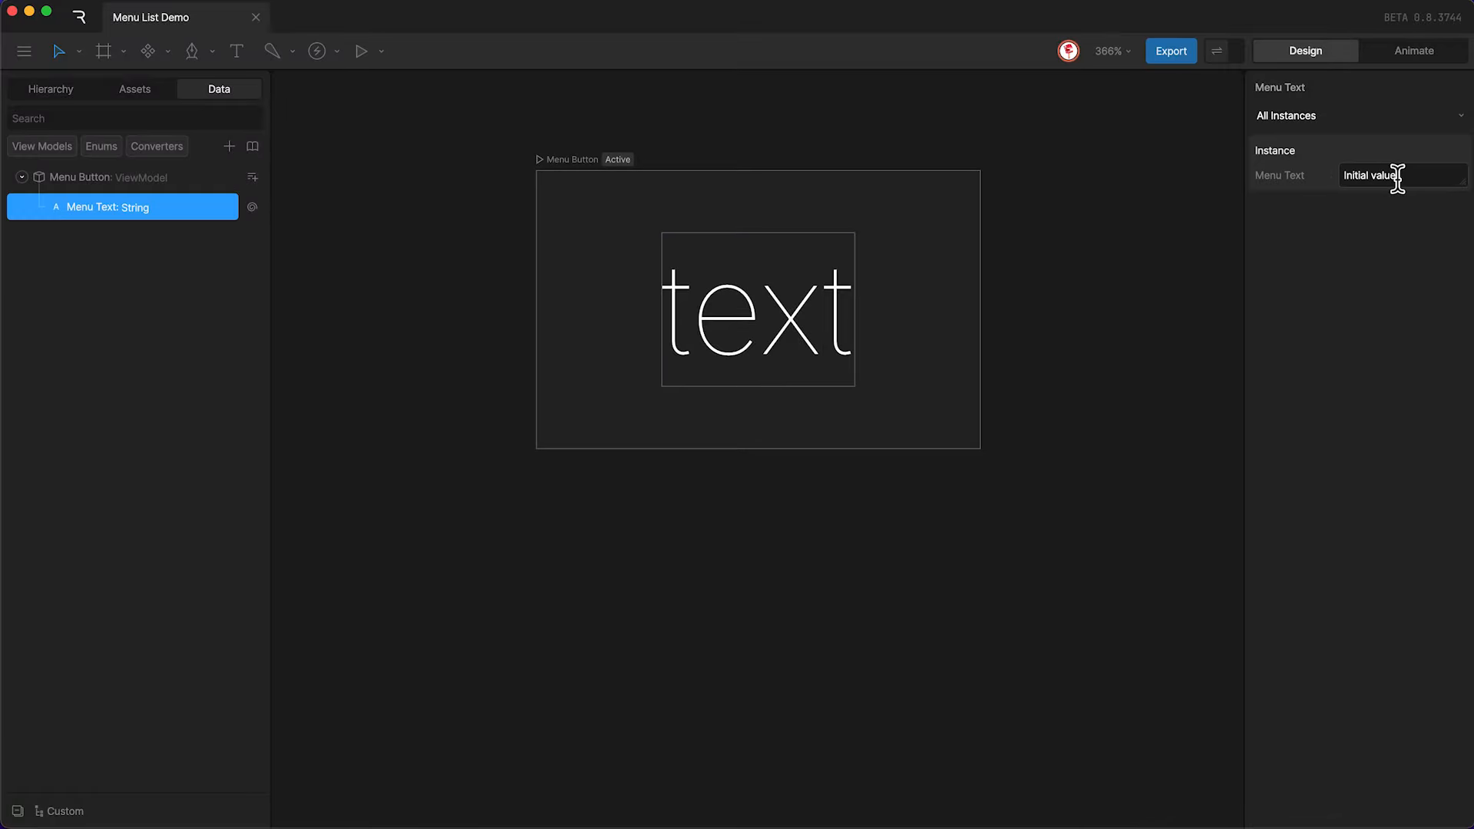
{"action": "key", "text": "super+a"}
{"action": "type", "text": "Menu"}
{"action": "left_click", "coordinate": [1136, 460]}
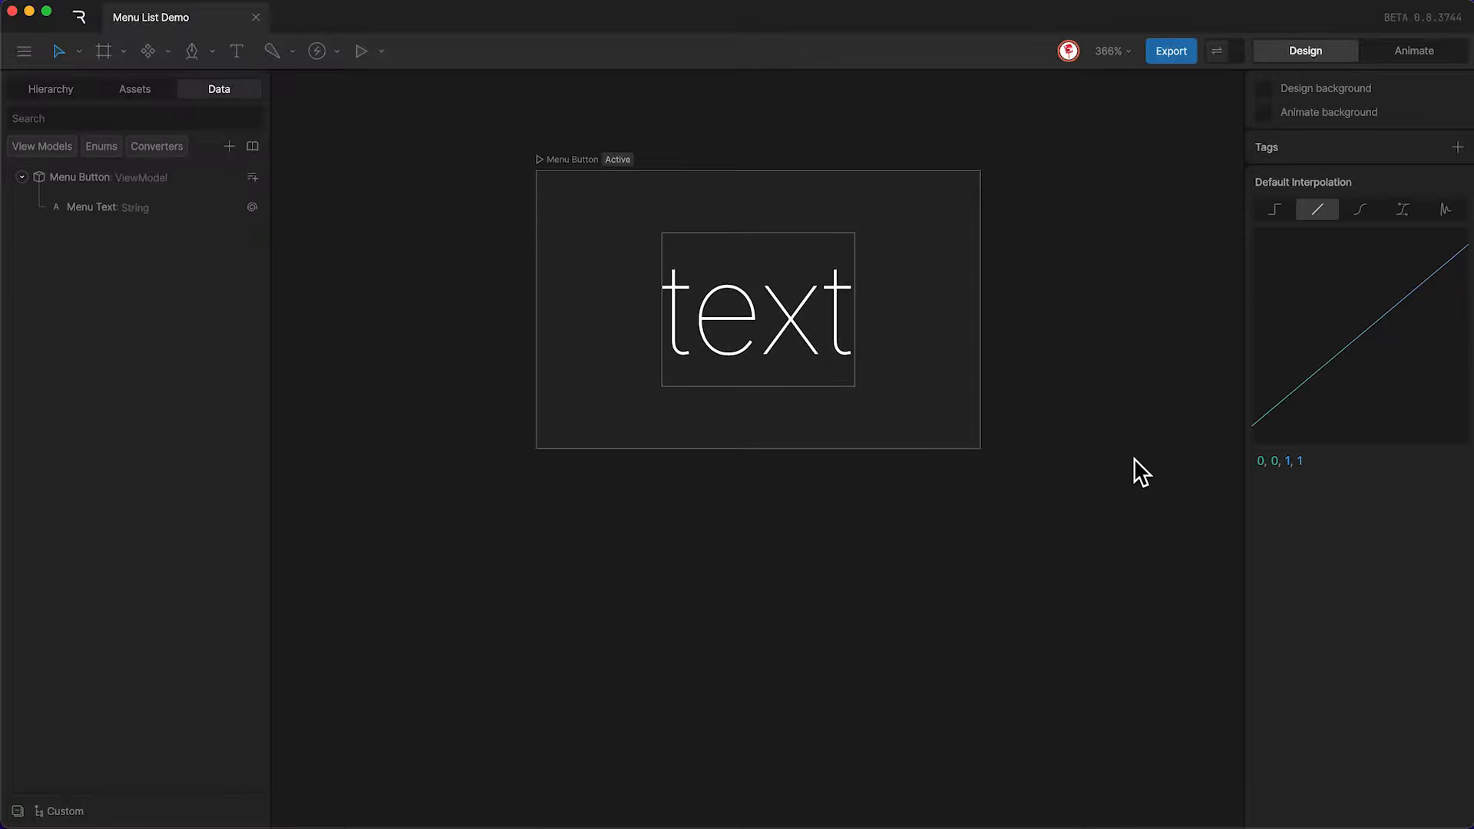
{"action": "key", "text": "Tab"}
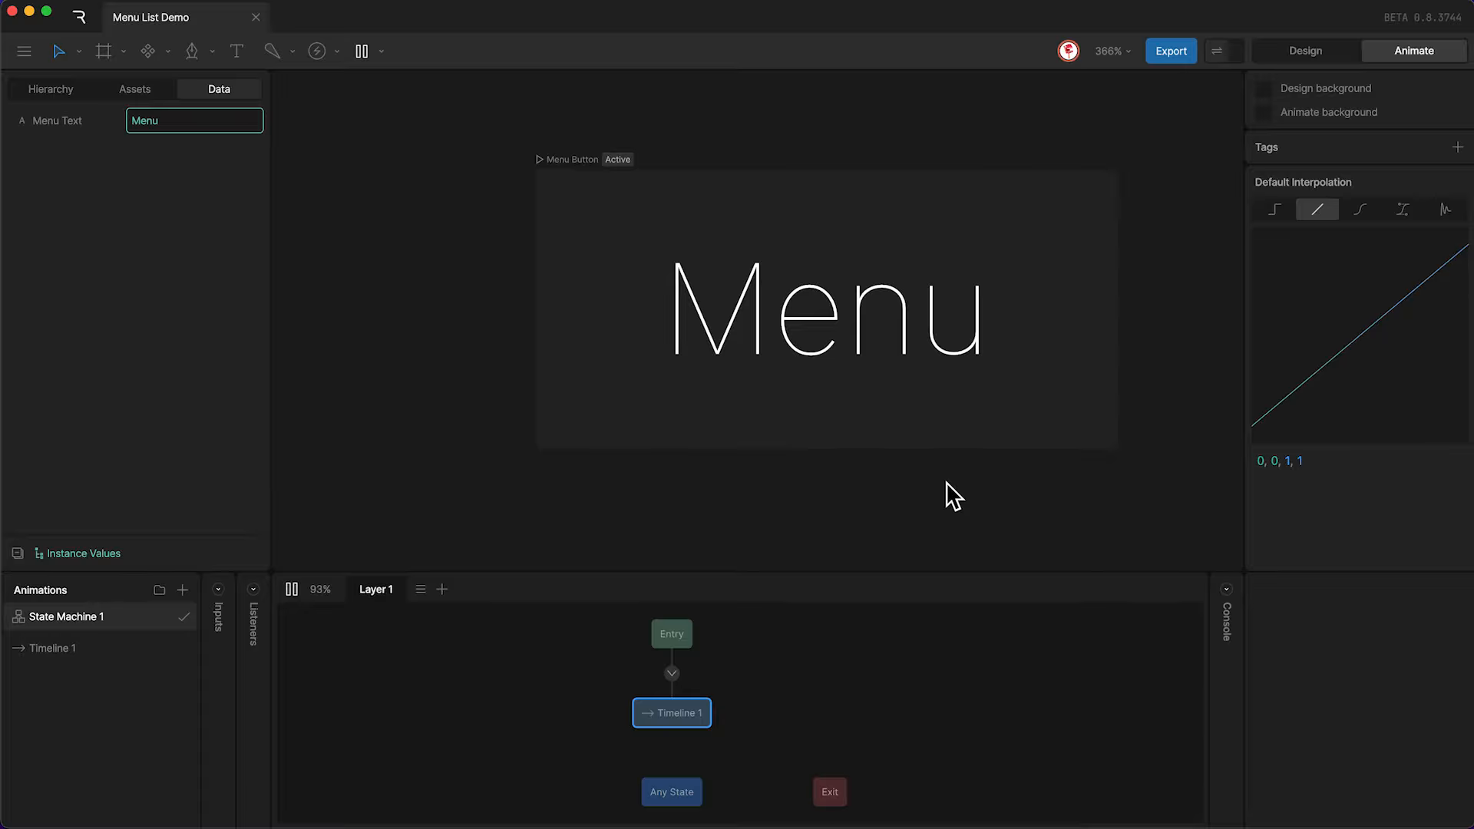
{"action": "key", "text": "space"}
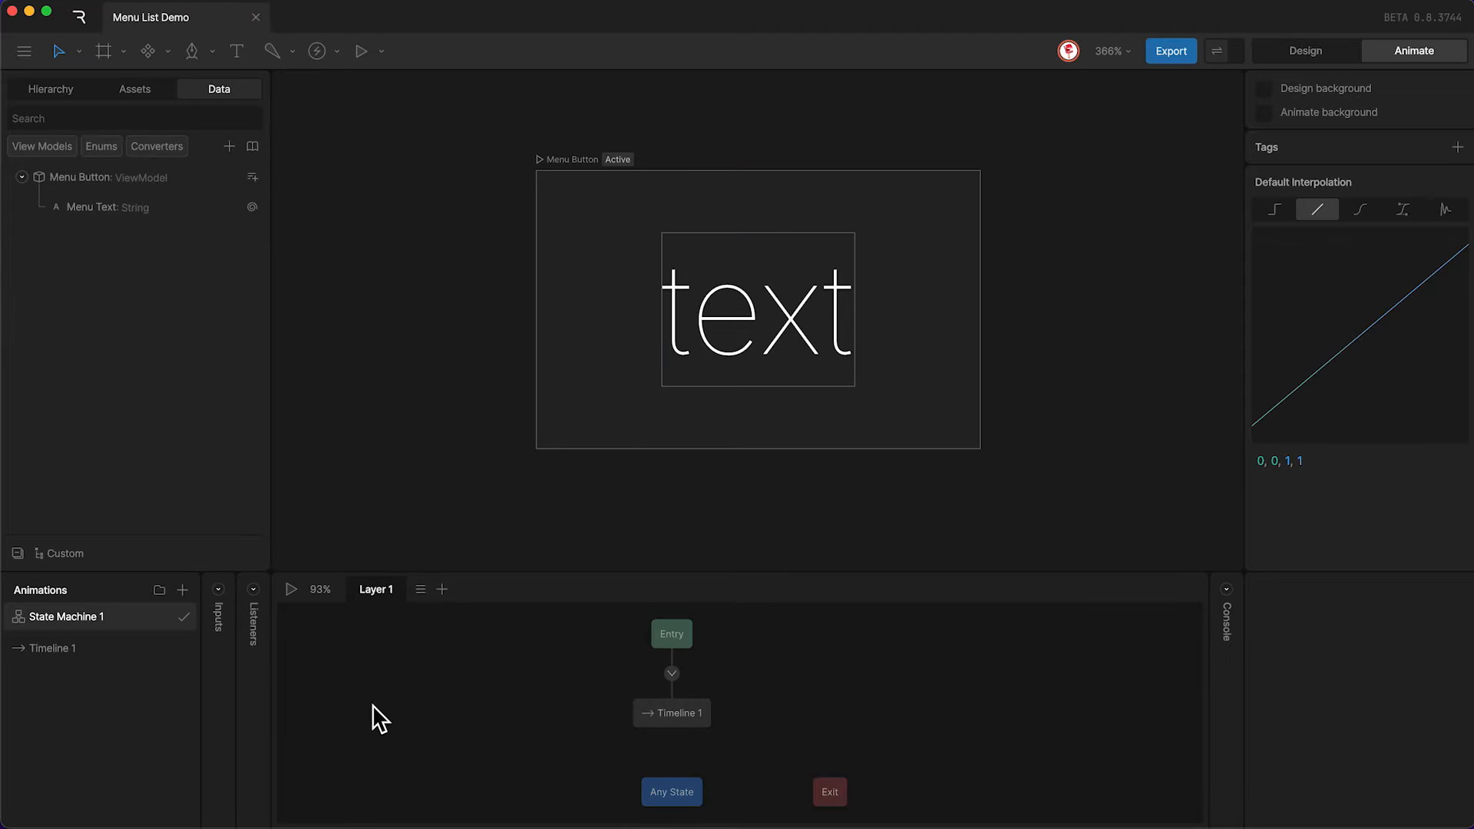
Rename the animation Timeline 1 as Idle.
{"action": "double_click", "coordinate": [58, 649]}
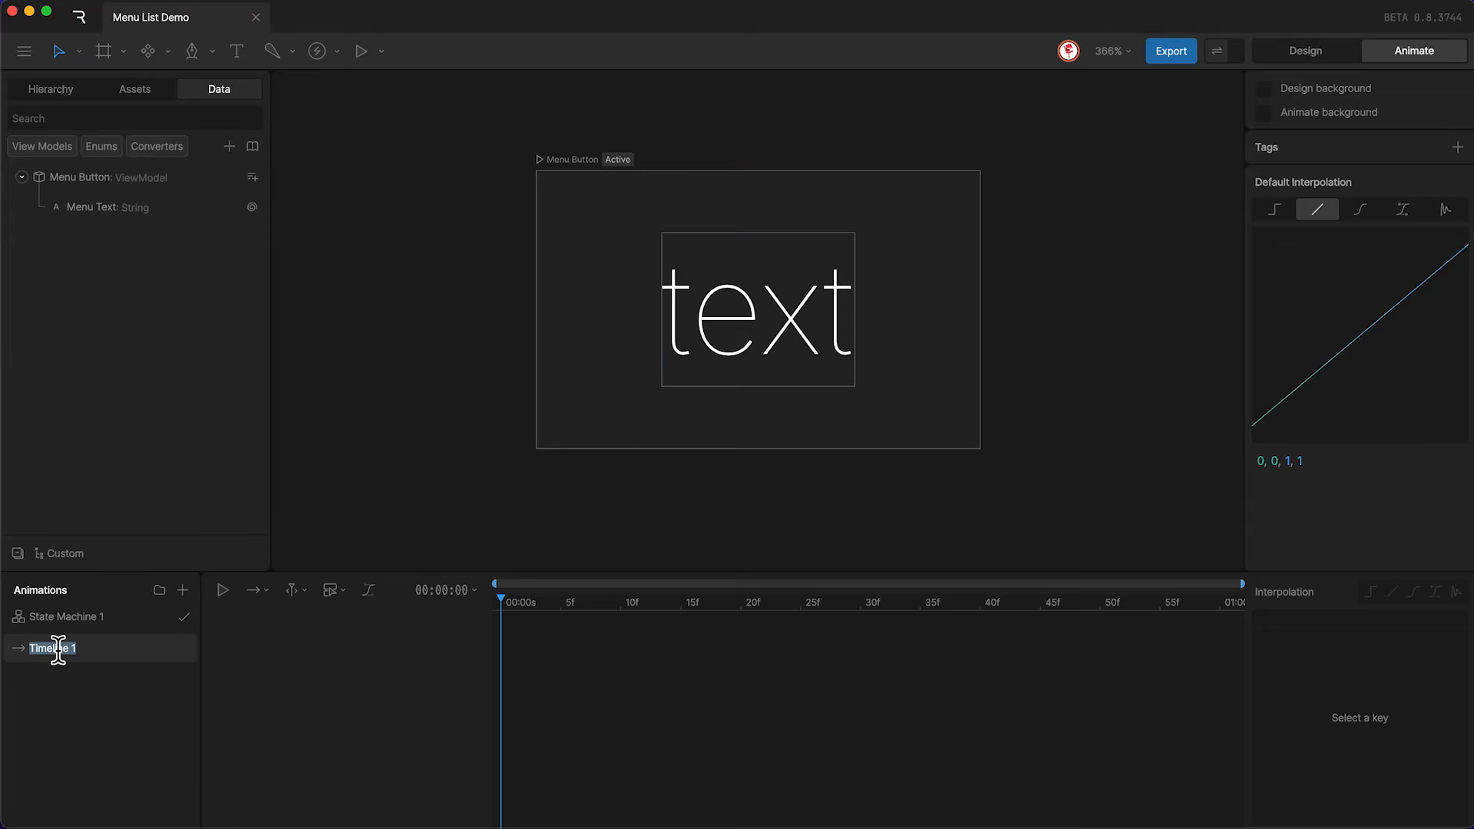
{"action": "type", "text": "Idle"}
{"action": "key", "text": "Return"}
In the Idle timeline, key the Row's background color and the Text's fill color at frame 0.
{"action": "left_click", "coordinate": [54, 90]}
{"action": "left_click", "coordinate": [54, 146]}
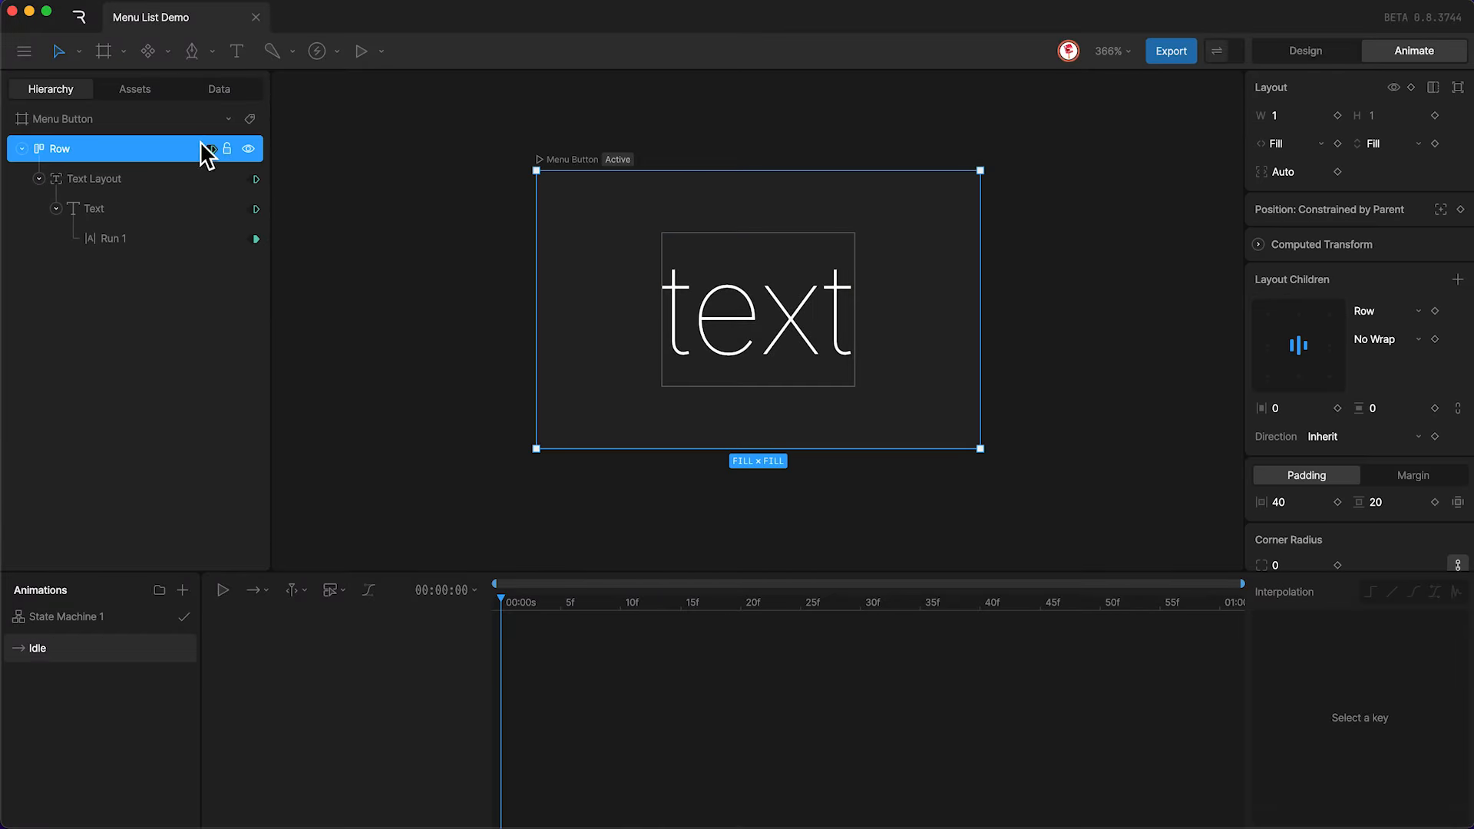
{"action": "scroll", "coordinate": [1302, 469], "scroll_direction": "down", "scroll_amount": 8}
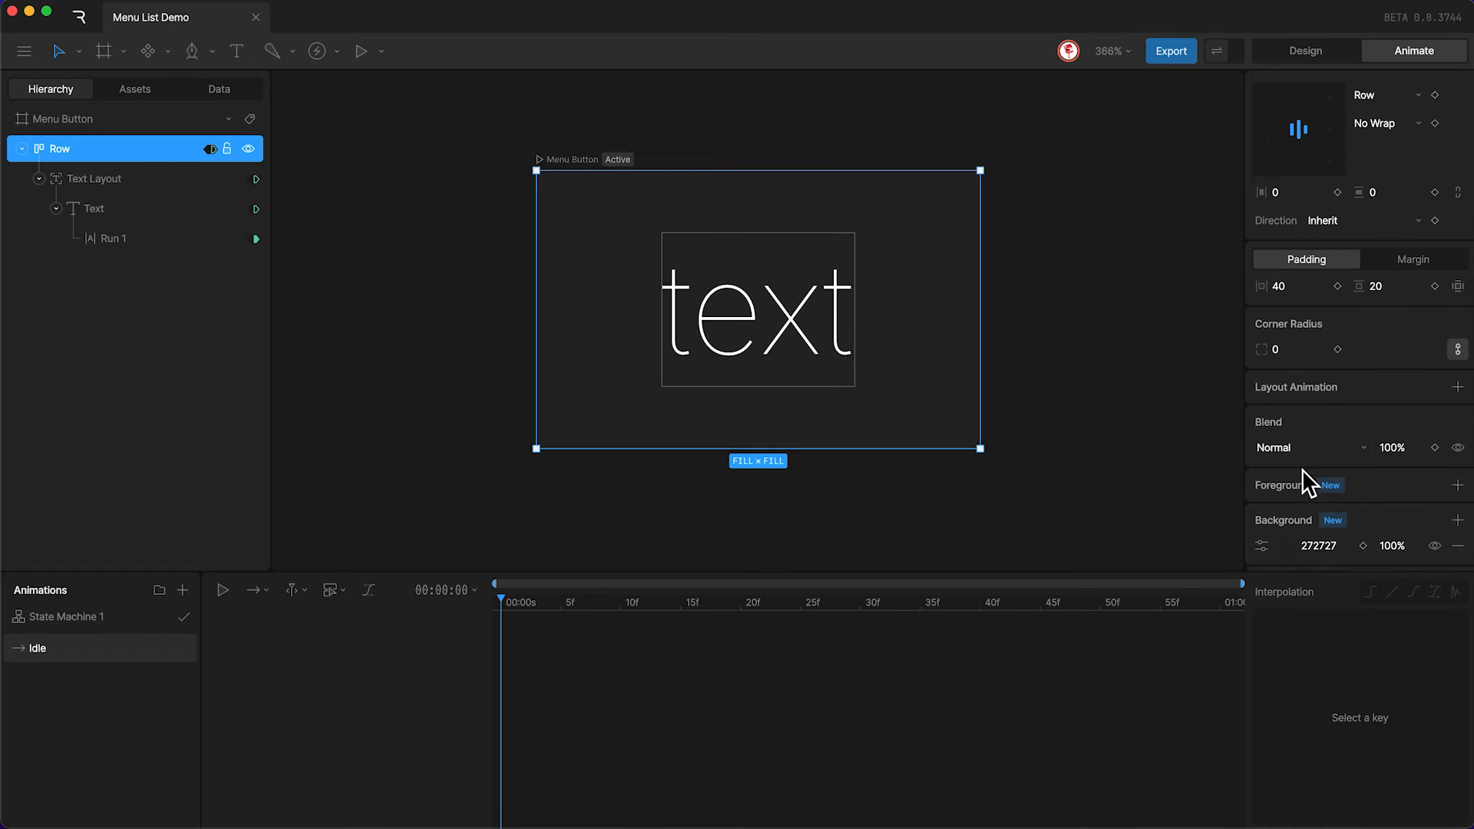
{"action": "left_click", "coordinate": [1363, 466]}
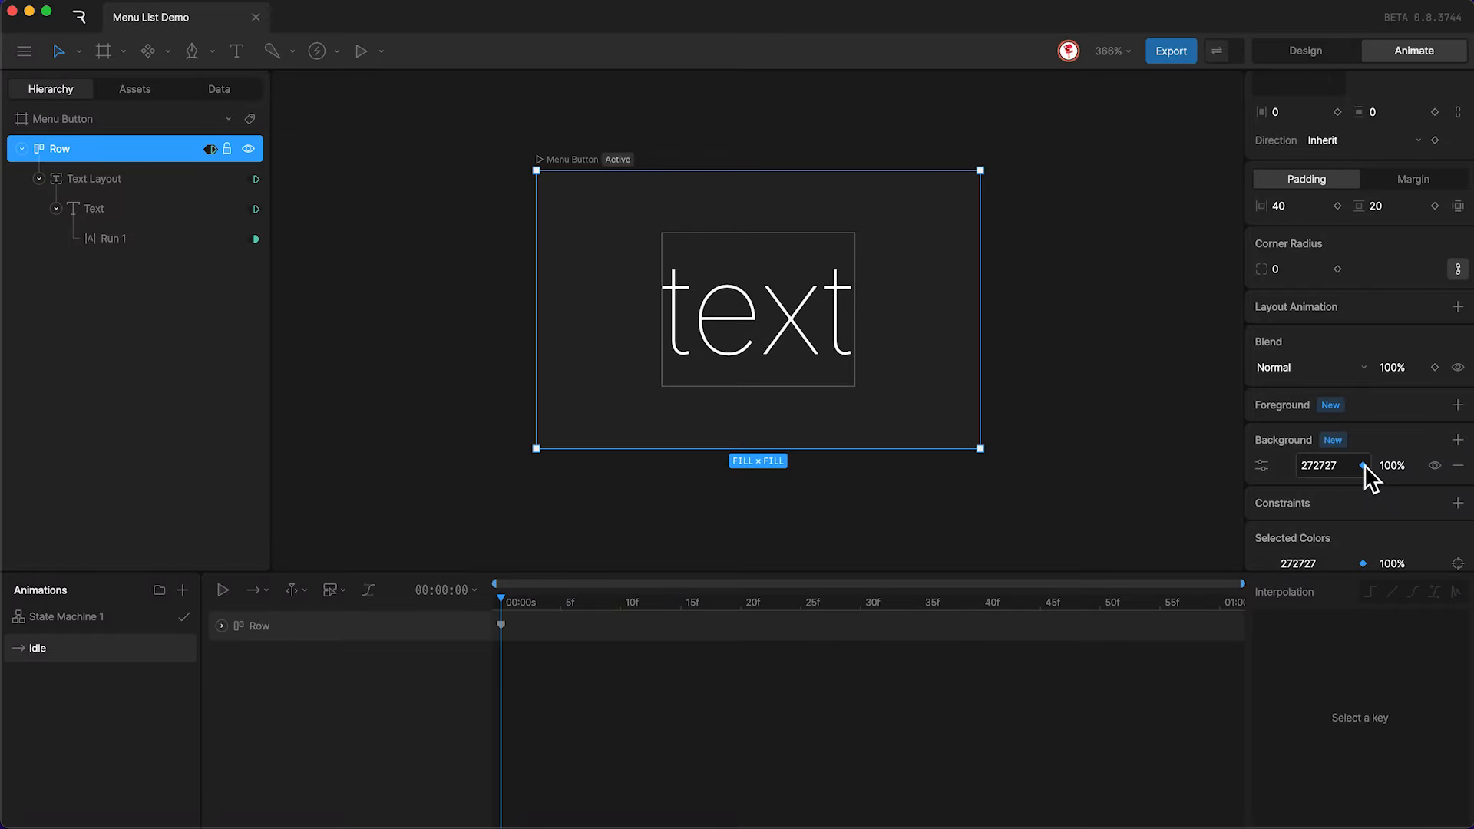
{"action": "left_click", "coordinate": [190, 208]}
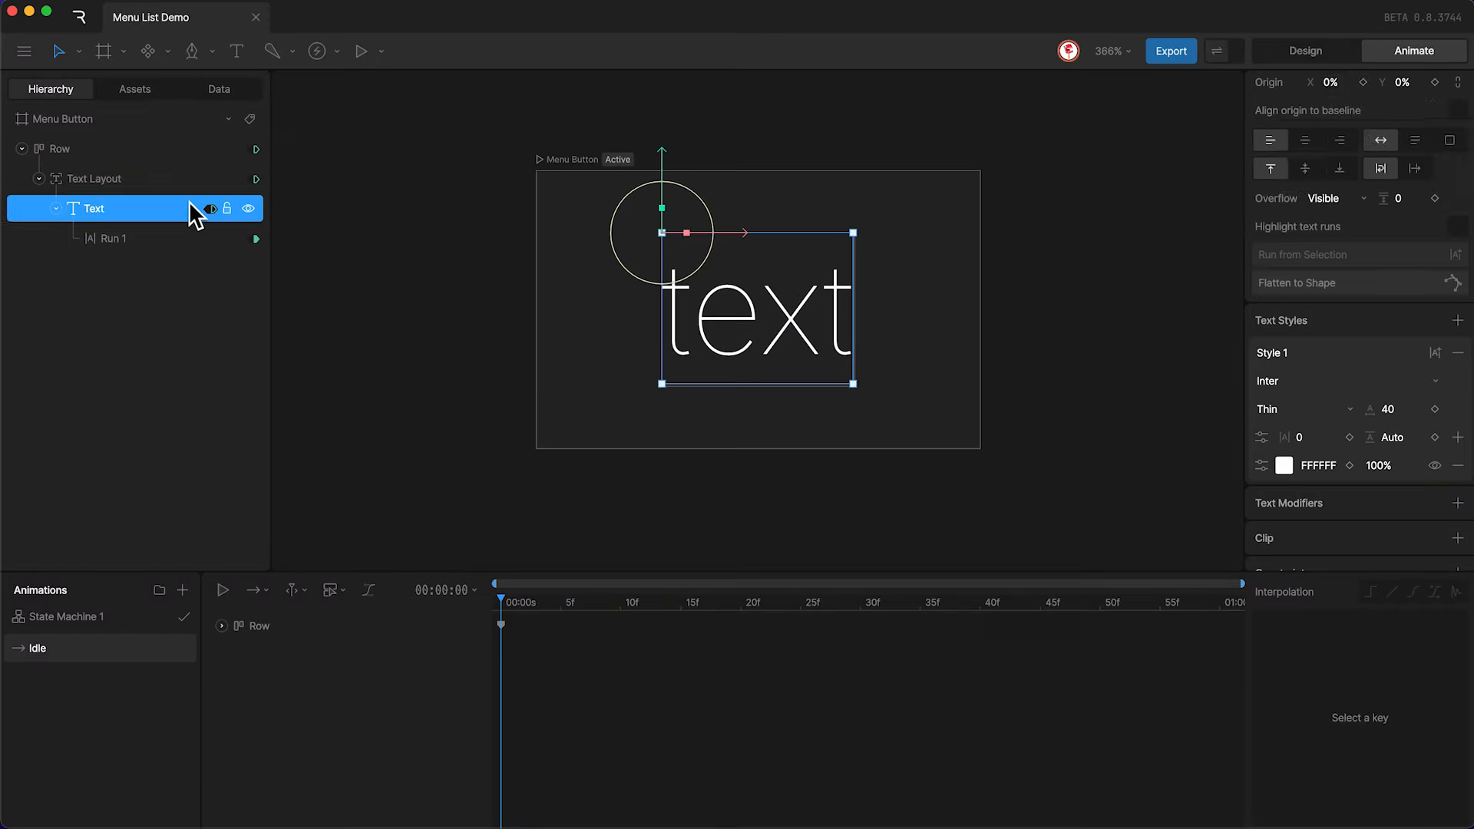
{"action": "left_click", "coordinate": [1349, 465]}
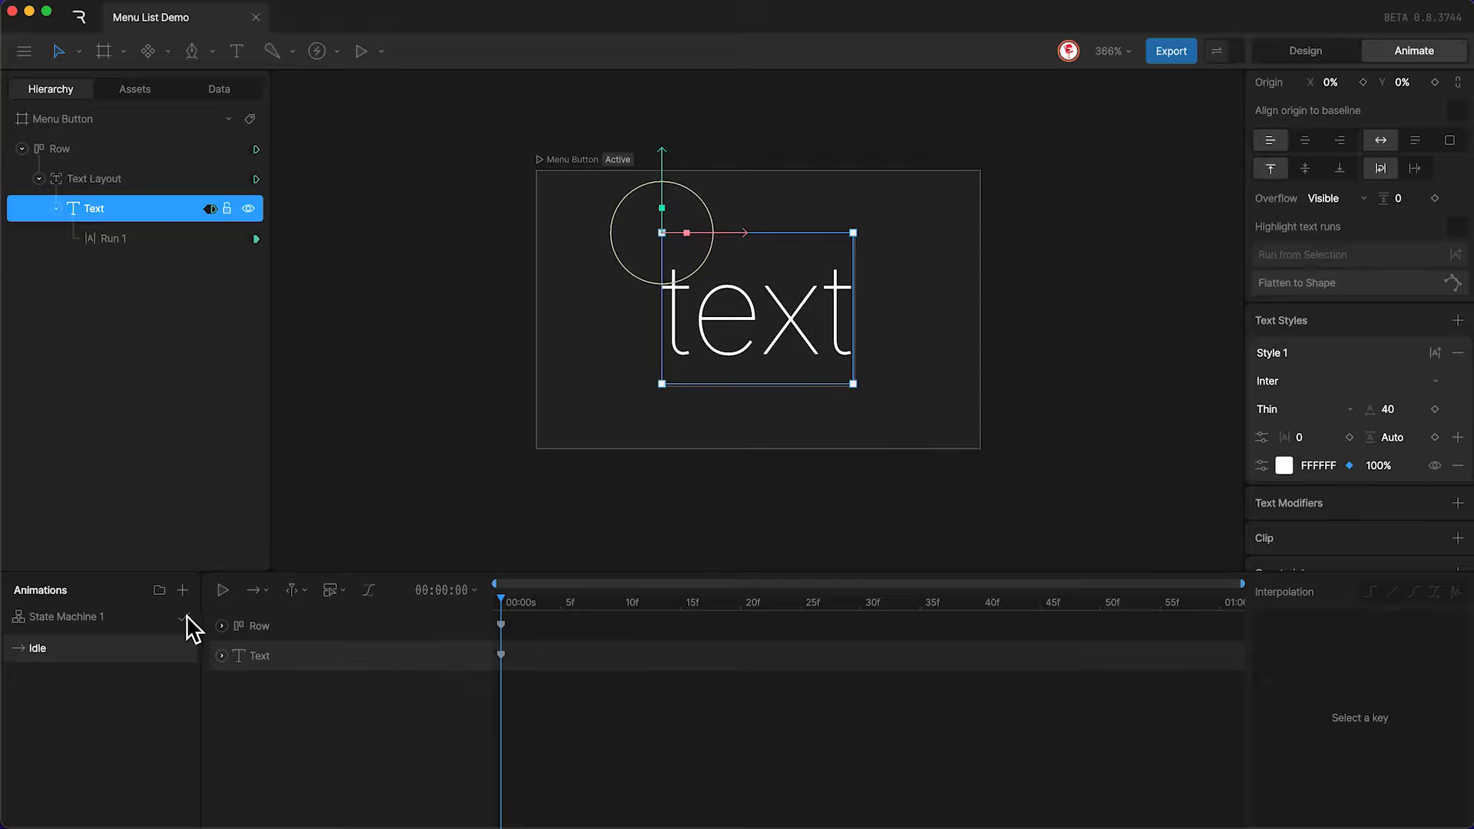
Add a new timeline animation, place it between State Machine 1 and Idle, and name it Hover.
{"action": "left_click", "coordinate": [181, 589]}
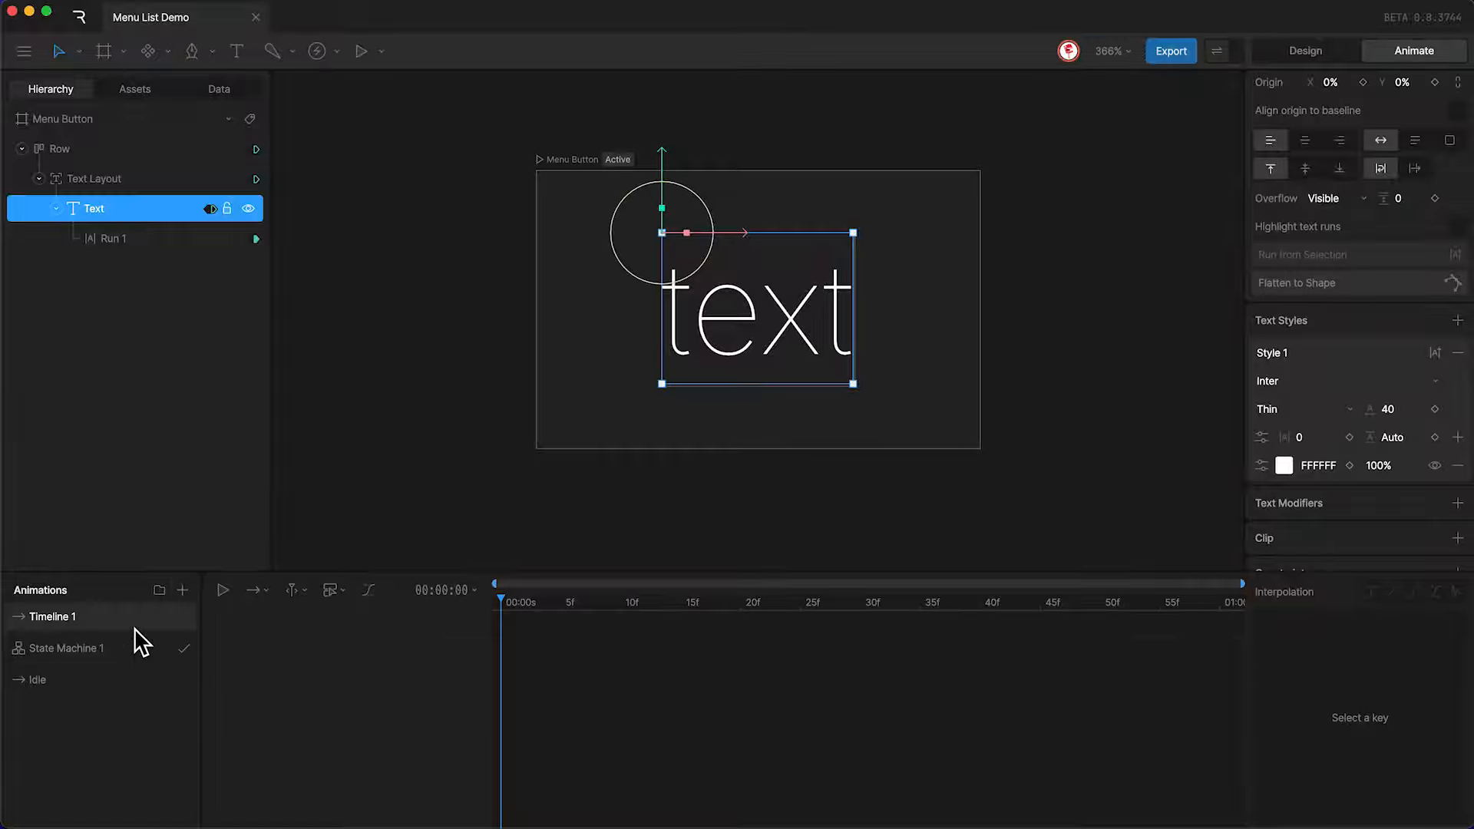
{"action": "left_click_drag", "start_coordinate": [60, 615], "coordinate": [52, 665]}
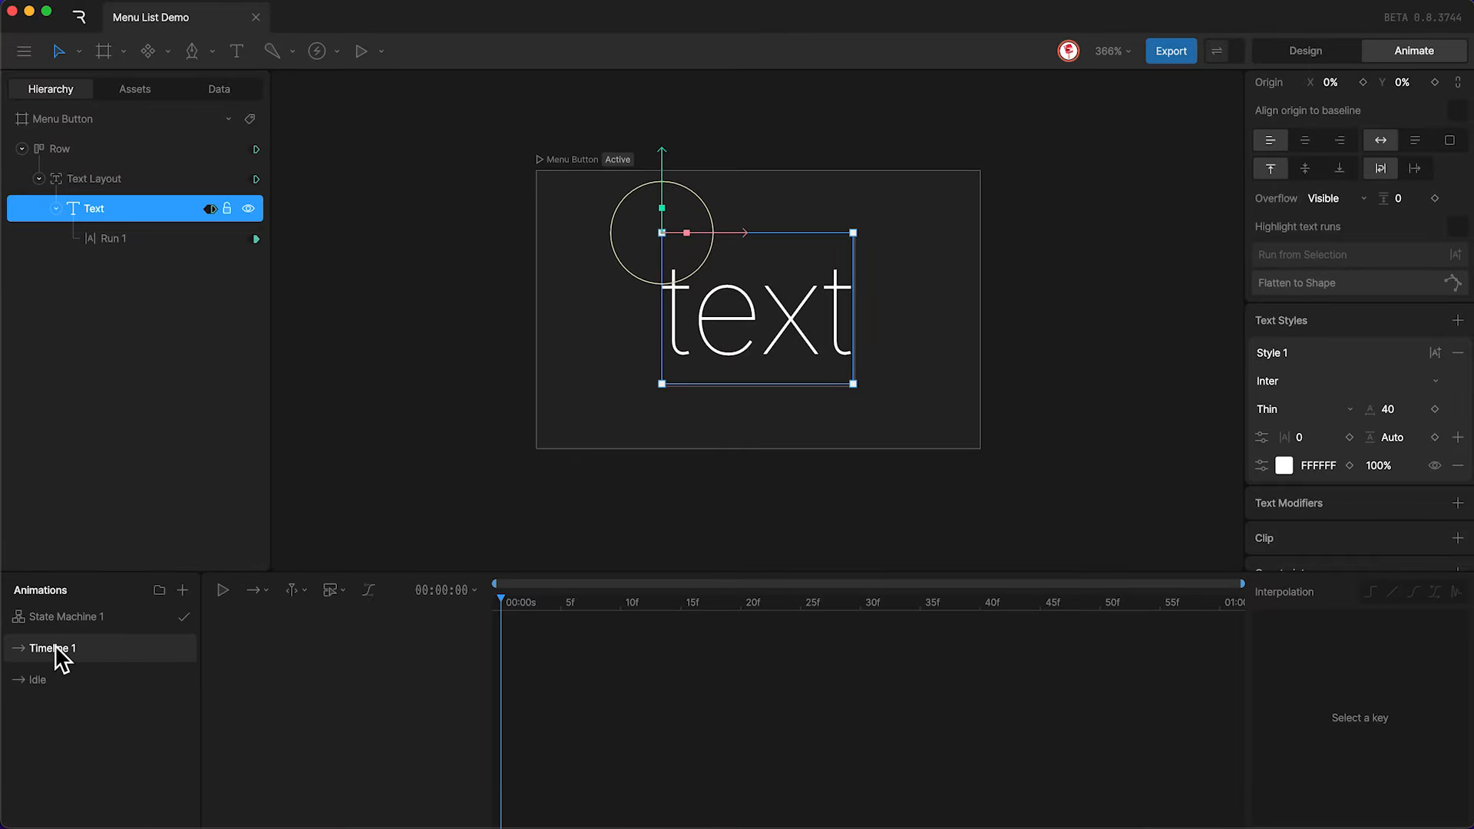
{"action": "type", "text": "Hover"}
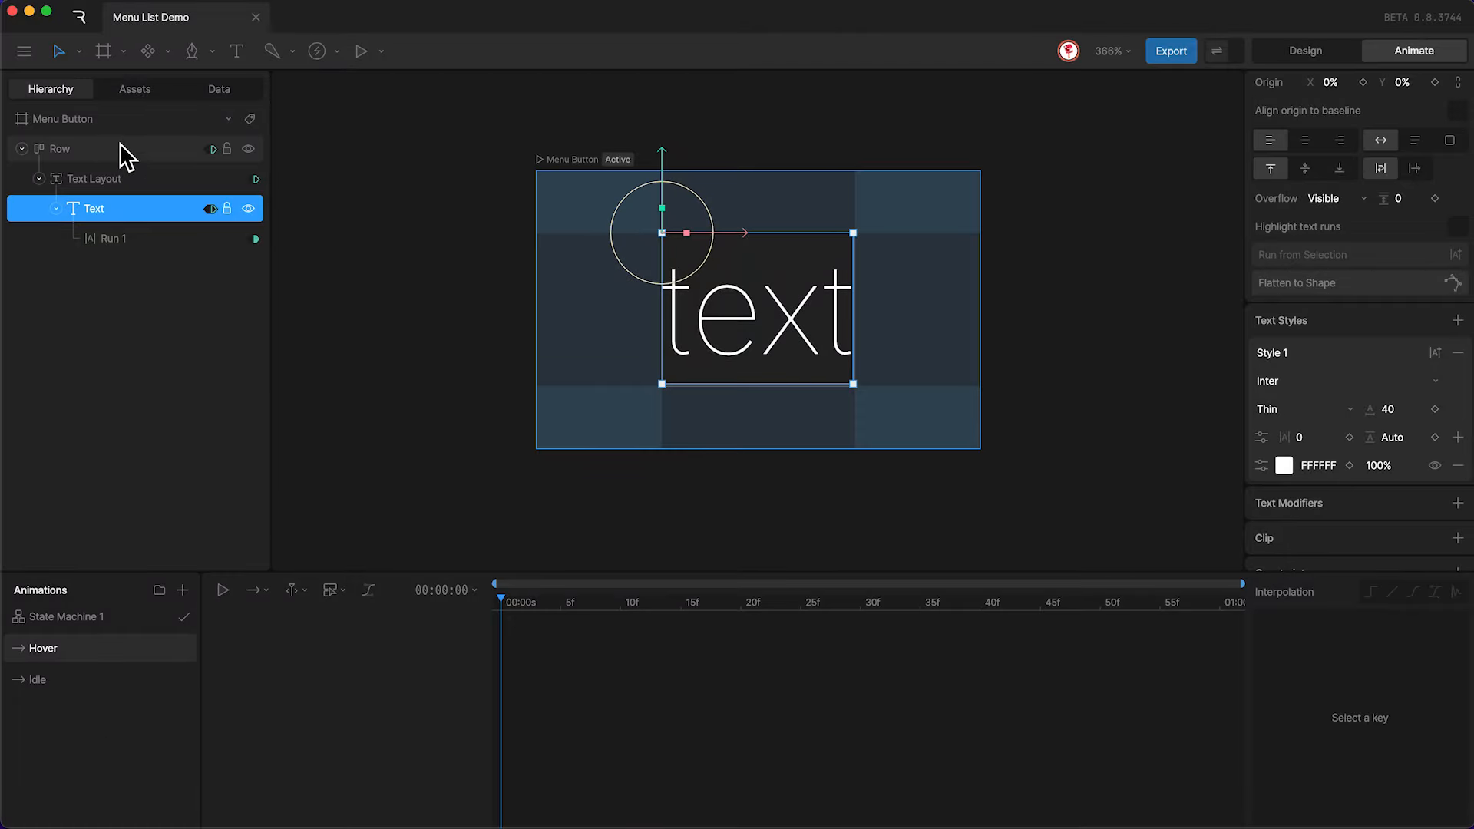
In the Hover timeline, key the Row's background color as orange FF8300 at frame 0.
{"action": "left_click", "coordinate": [123, 157]}
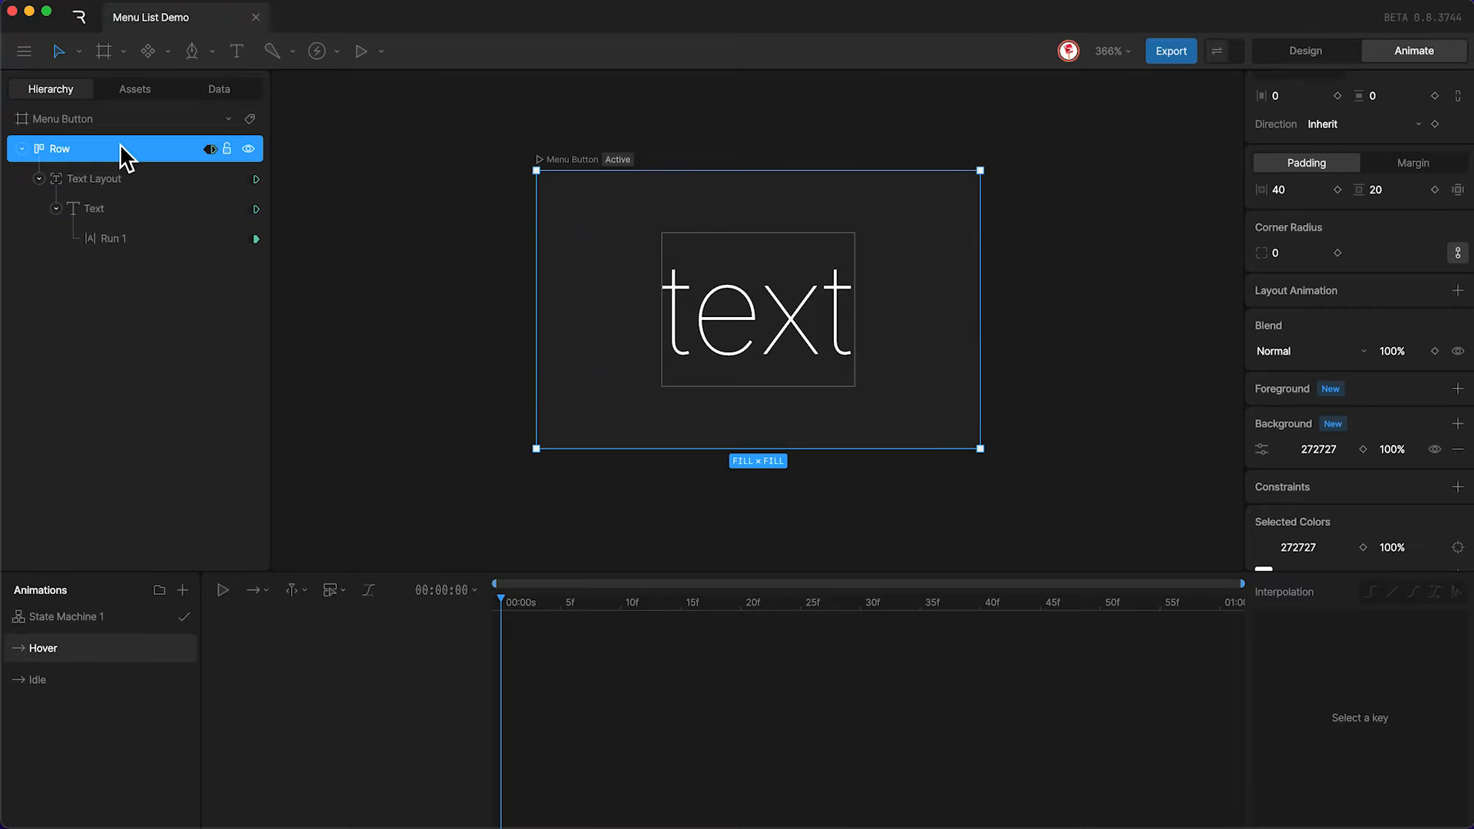
{"action": "left_click", "coordinate": [1261, 451]}
{"action": "left_click_drag", "start_coordinate": [1218, 508], "coordinate": [1239, 474]}
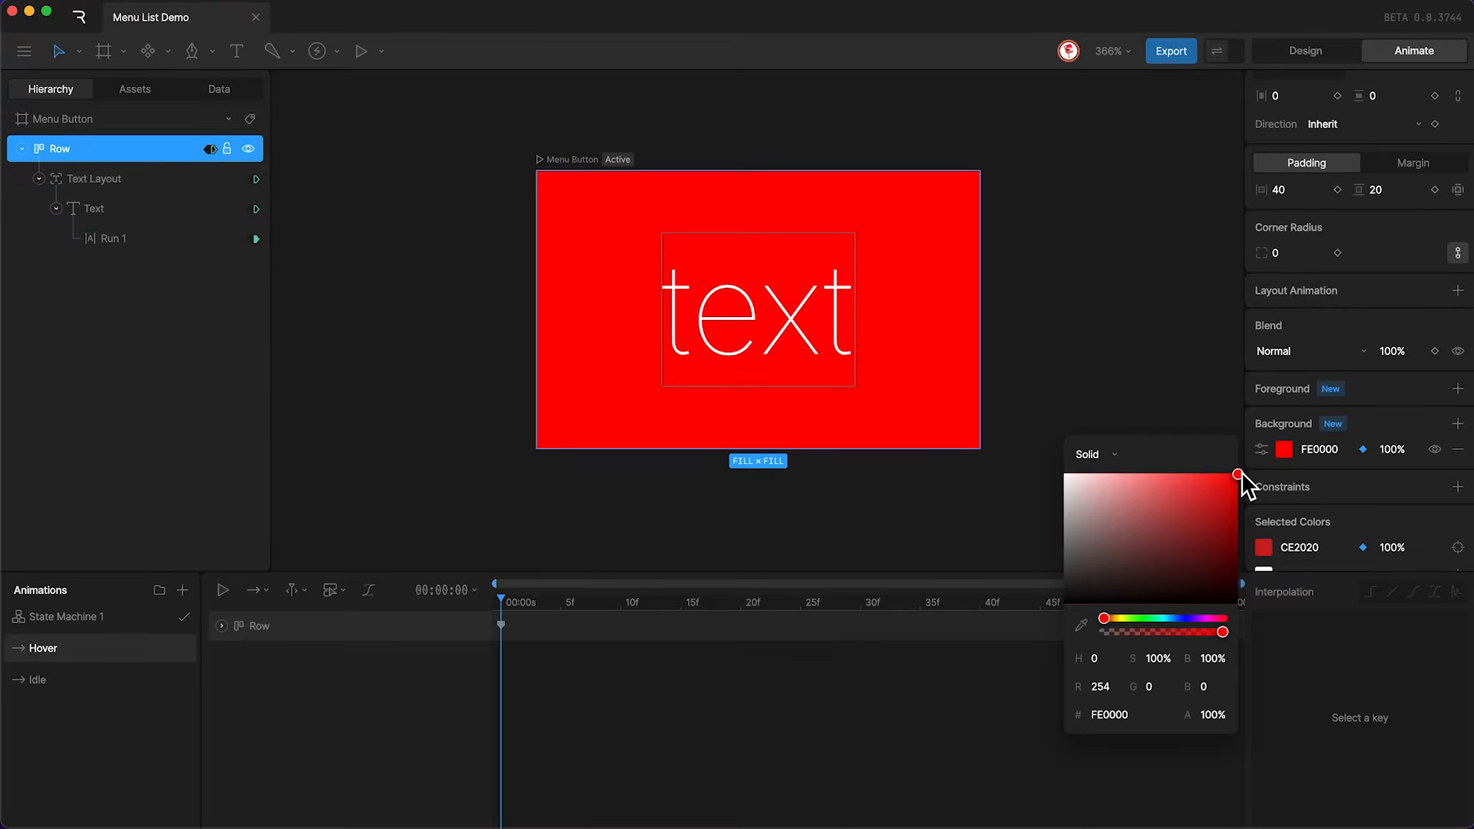
{"action": "left_click_drag", "start_coordinate": [1104, 619], "coordinate": [1114, 619]}
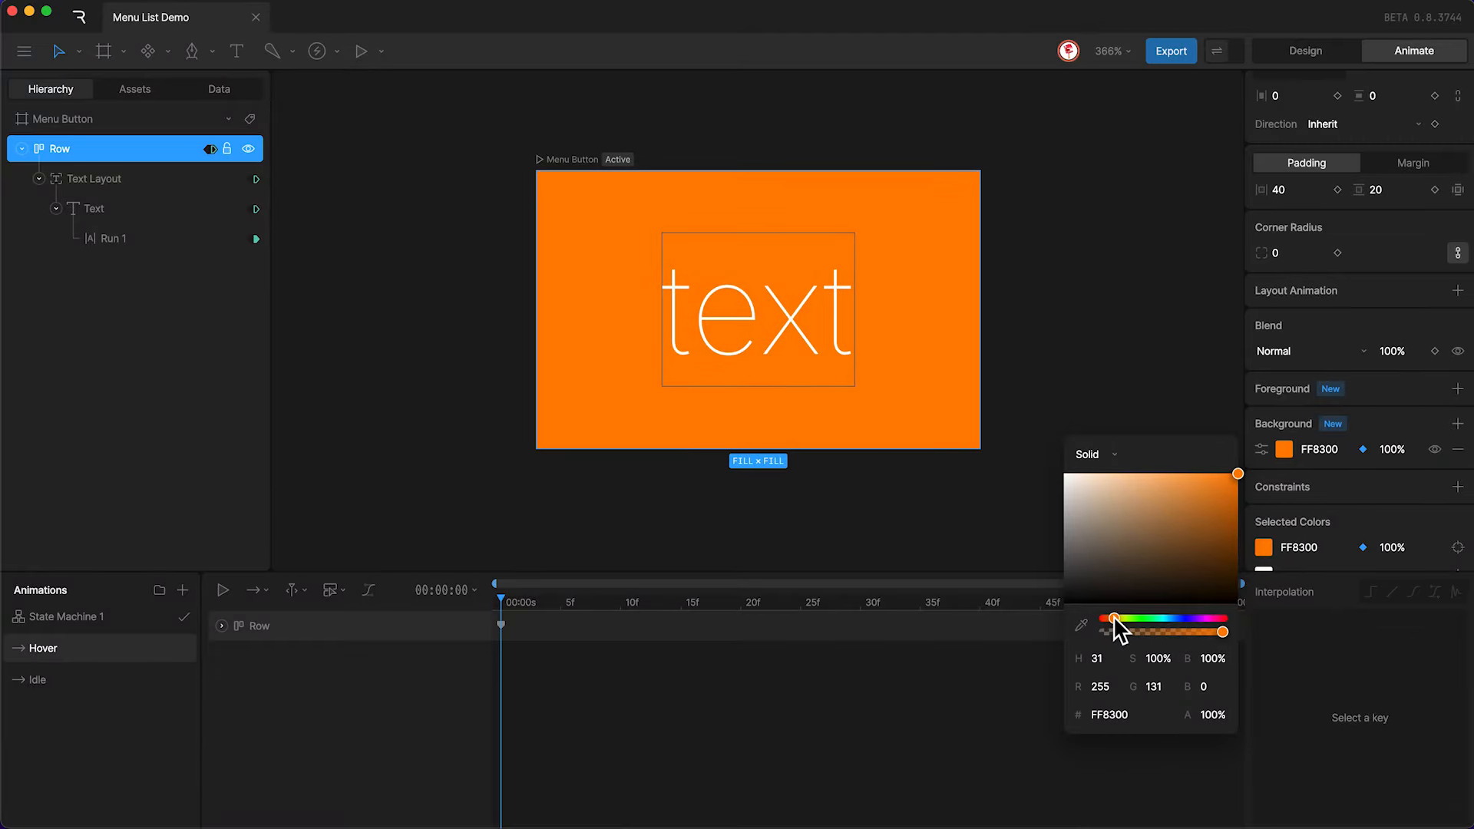
In the Hover timeline, key the Text's fill color as black 000000 at frame 0.
{"action": "left_click", "coordinate": [146, 212]}
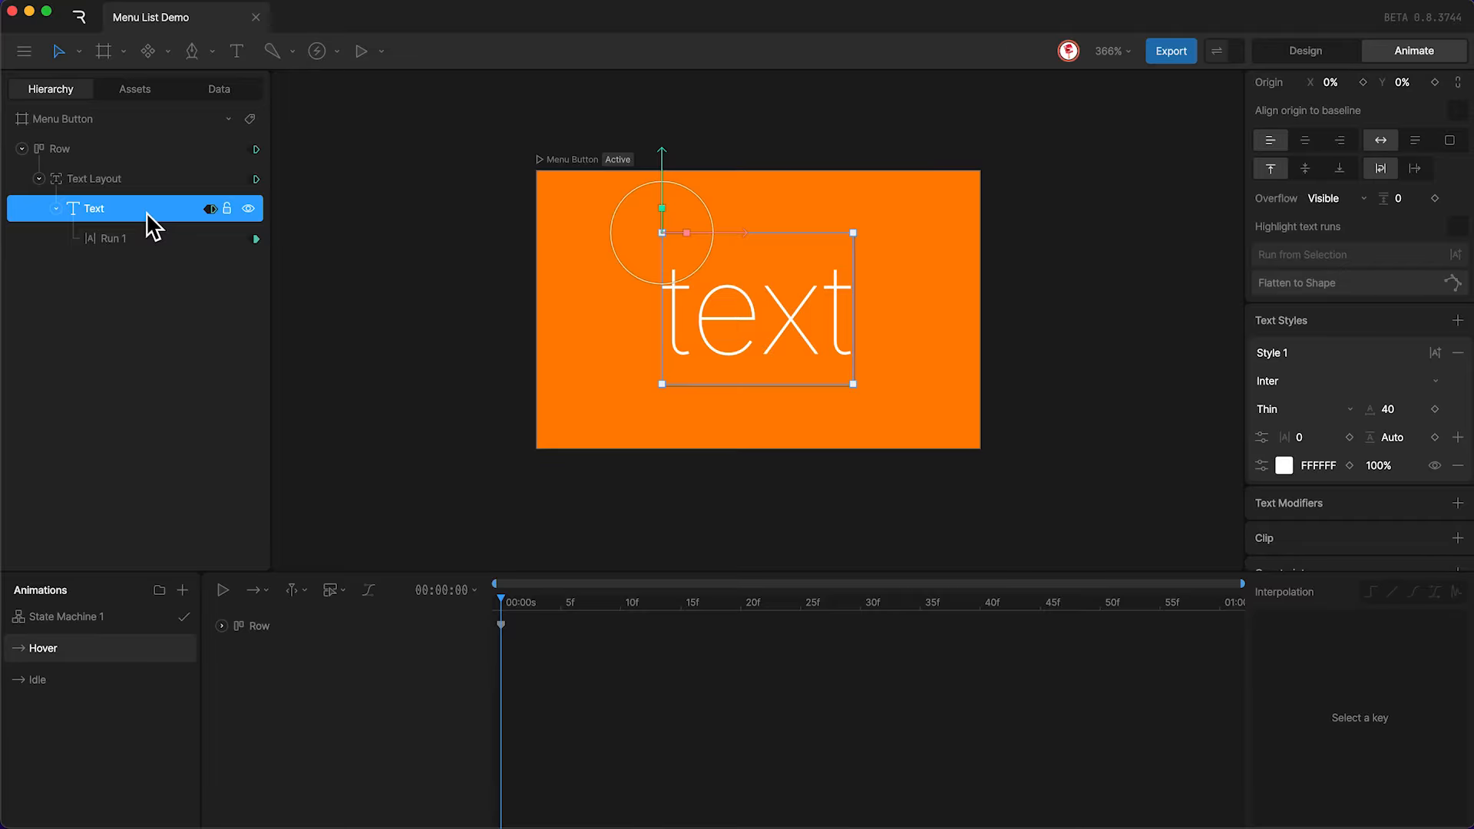
{"action": "left_click", "coordinate": [1283, 465]}
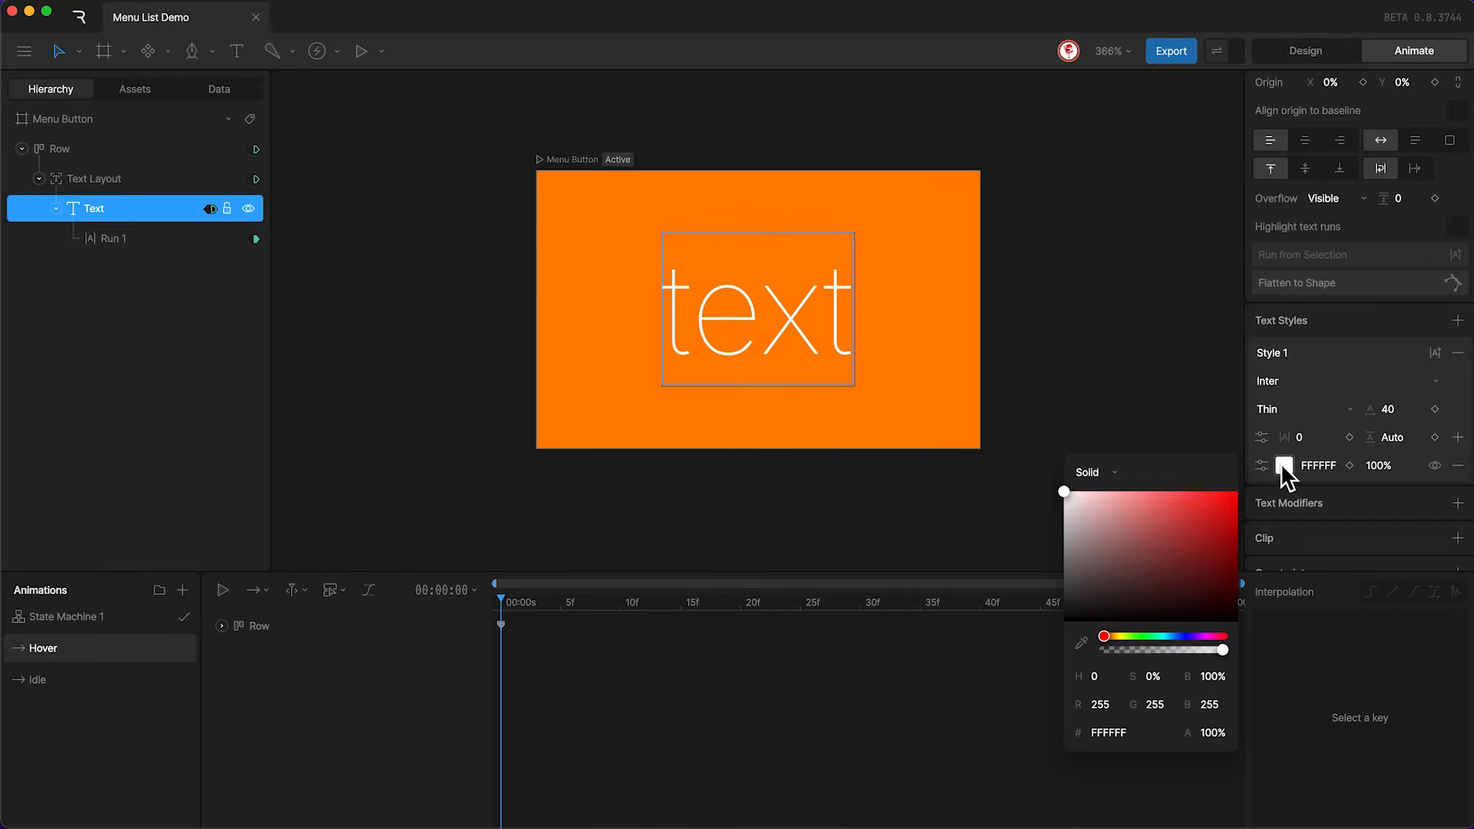
{"action": "left_click_drag", "start_coordinate": [1202, 504], "coordinate": [1052, 630]}
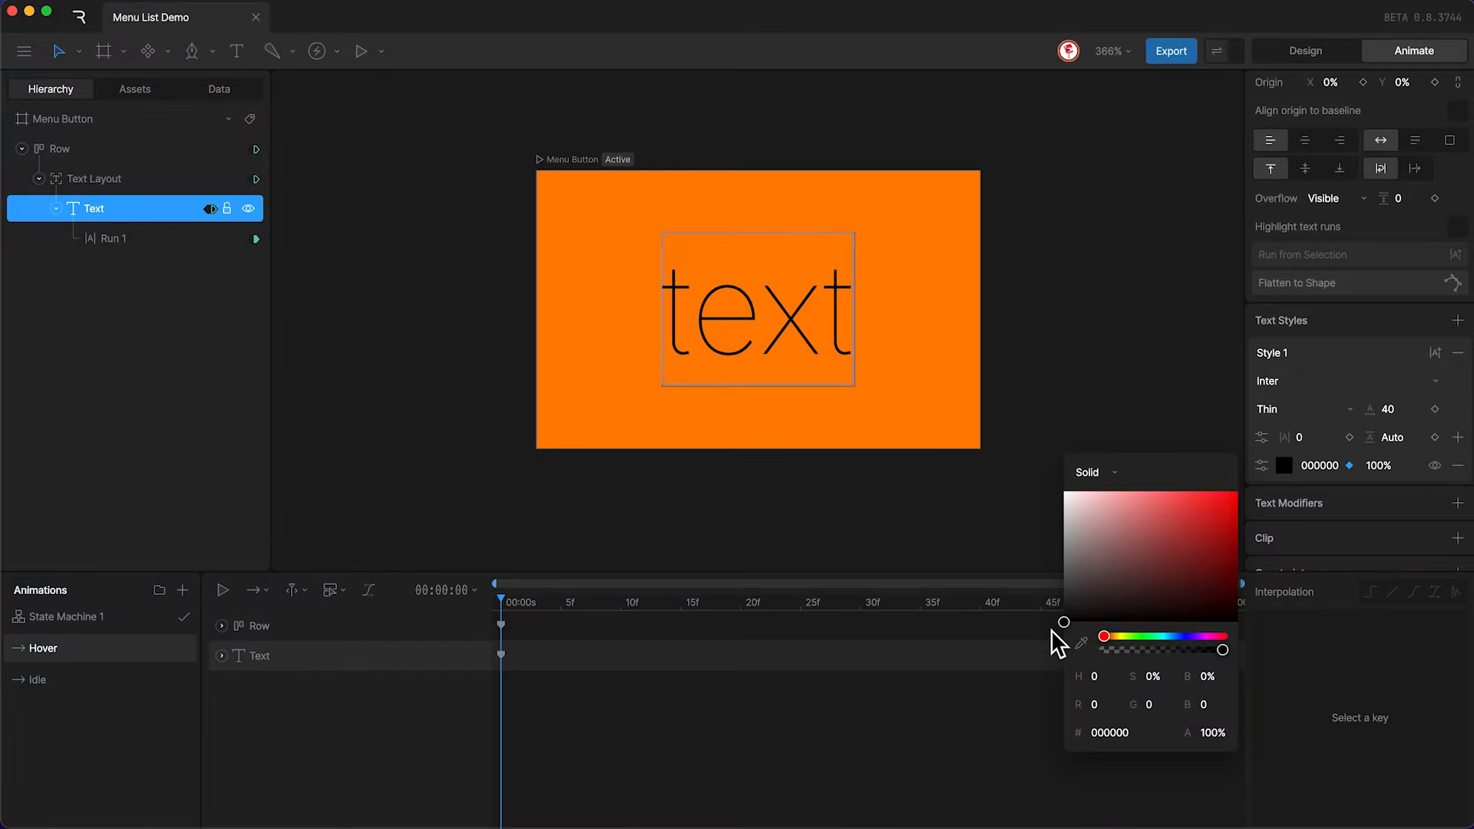
{"action": "left_click", "coordinate": [872, 520]}
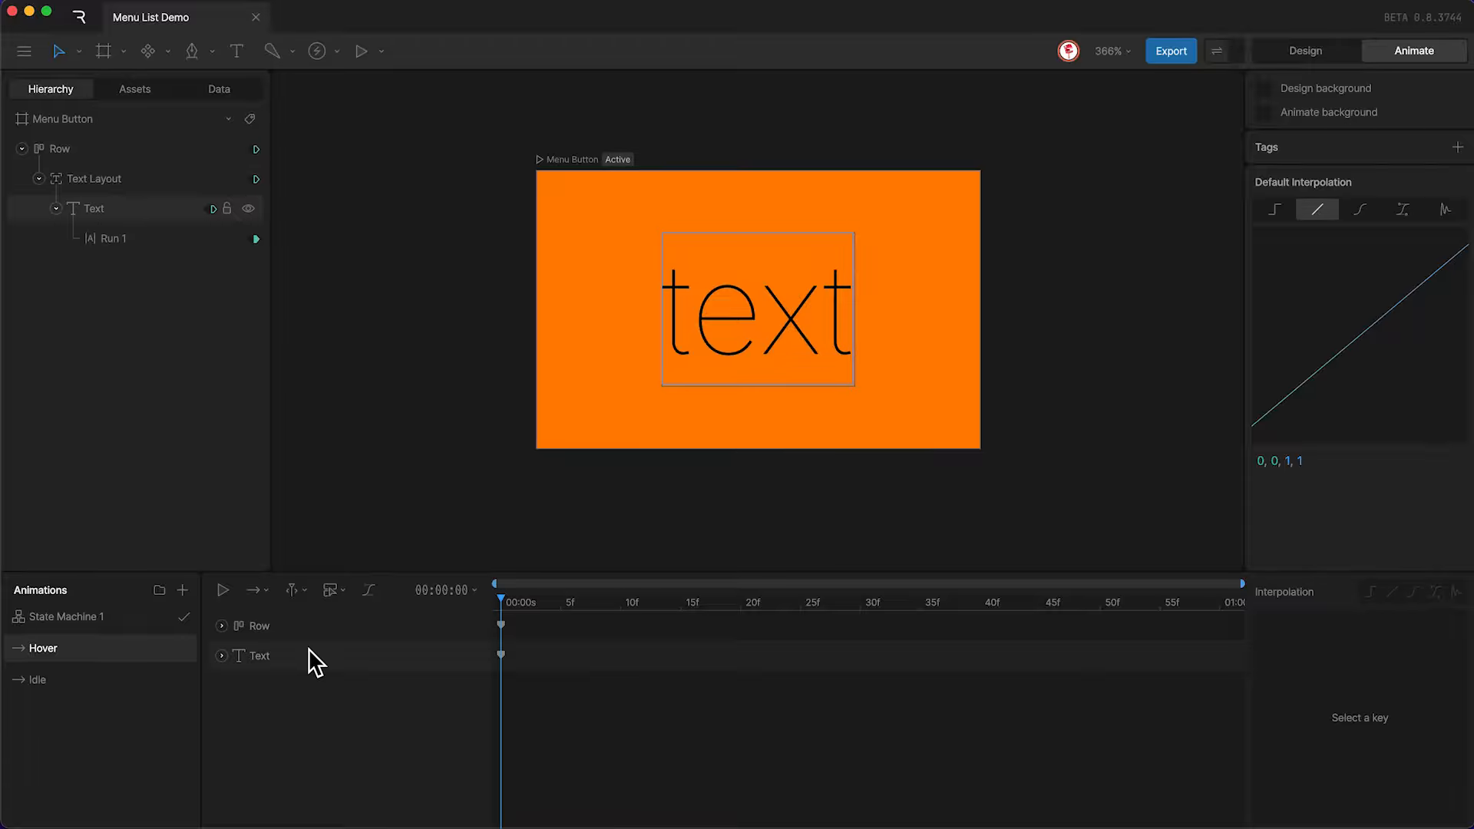
Add the Hover timeline as a state in State Machine 1 and create transitions both ways between Idle and Hover.
{"action": "left_click", "coordinate": [97, 622]}
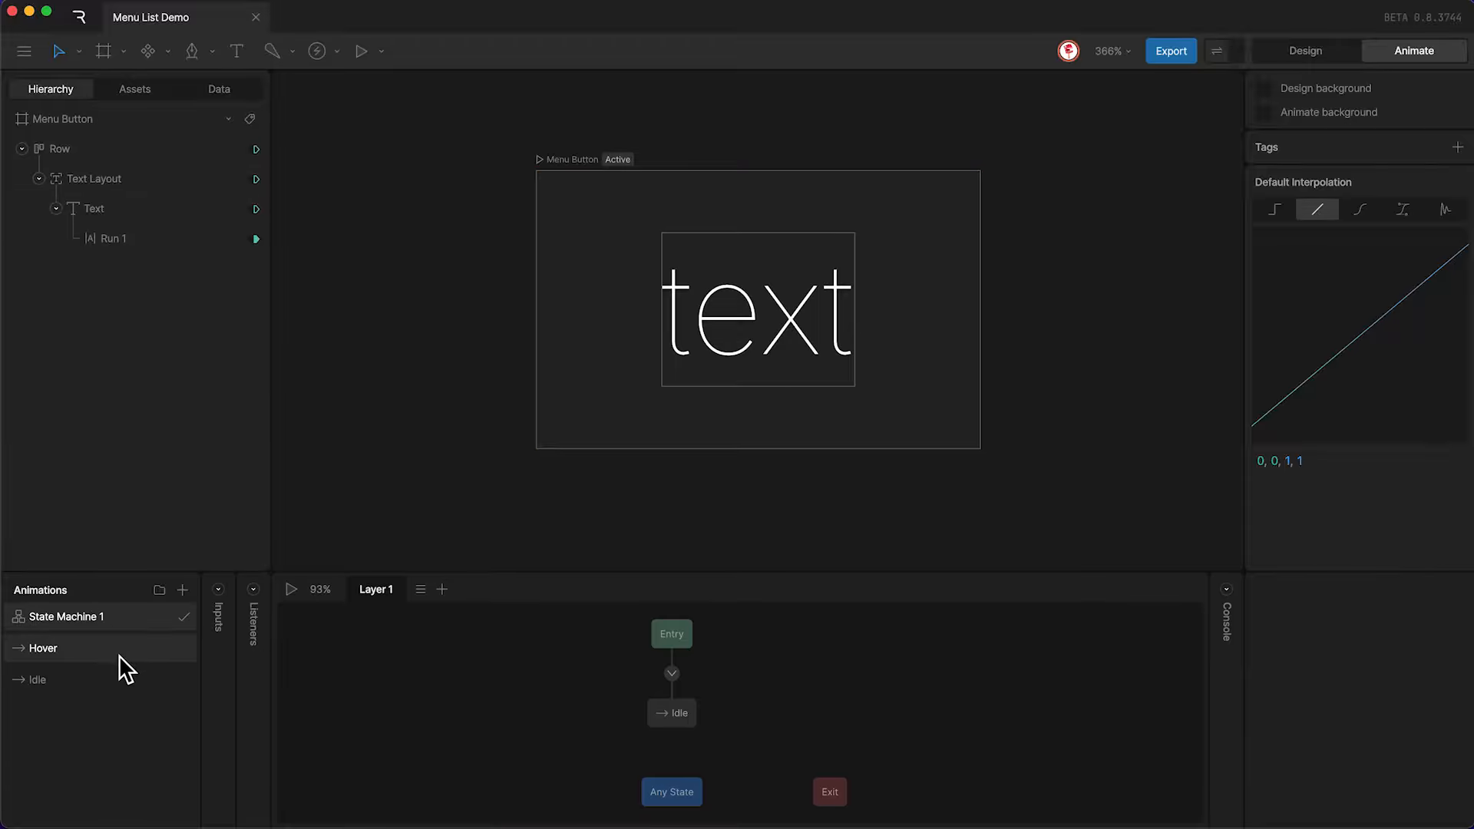
{"action": "left_click_drag", "start_coordinate": [55, 658], "coordinate": [876, 725]}
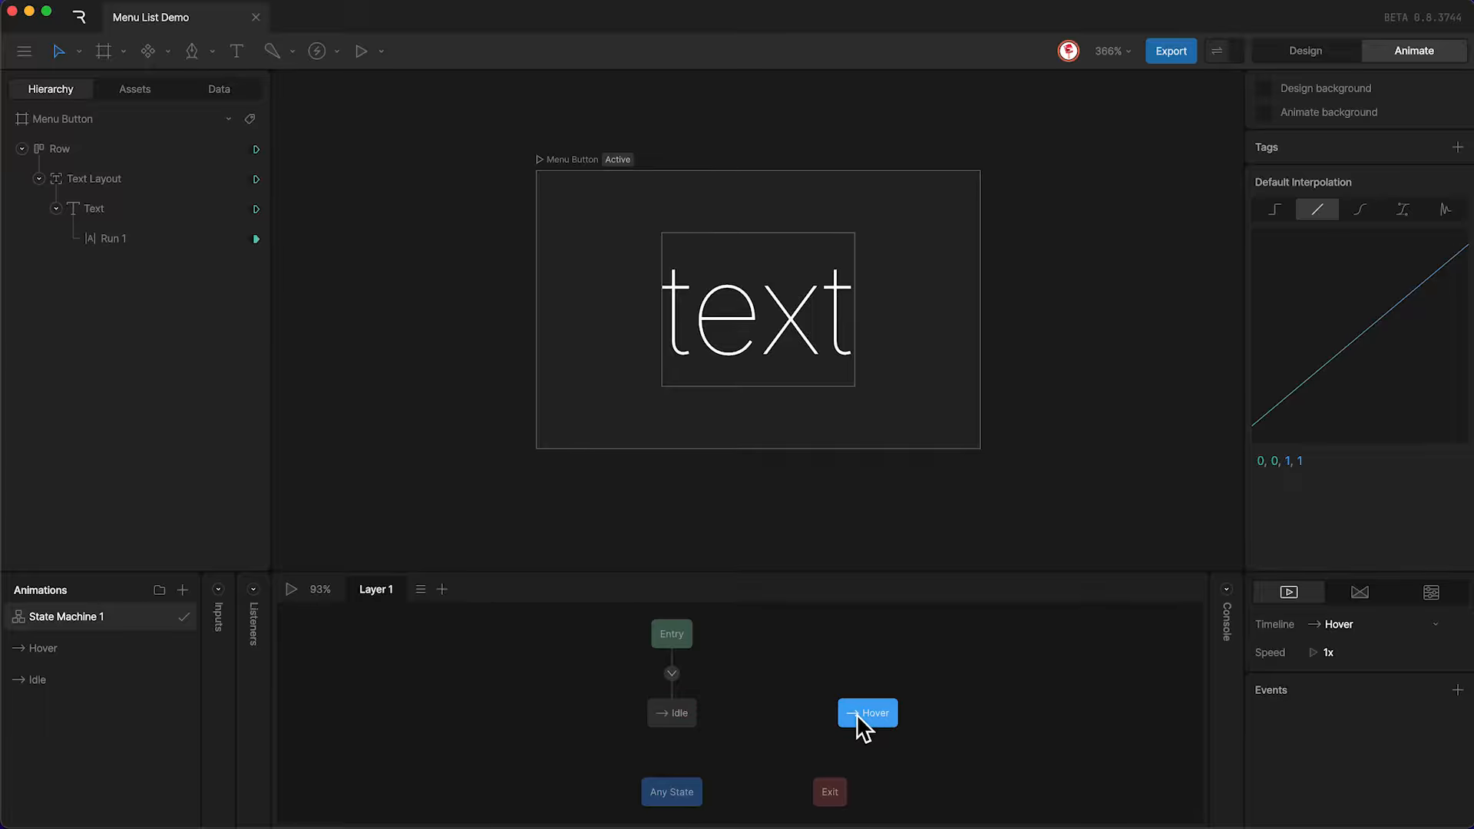
{"action": "left_click_drag", "start_coordinate": [702, 715], "coordinate": [840, 711]}
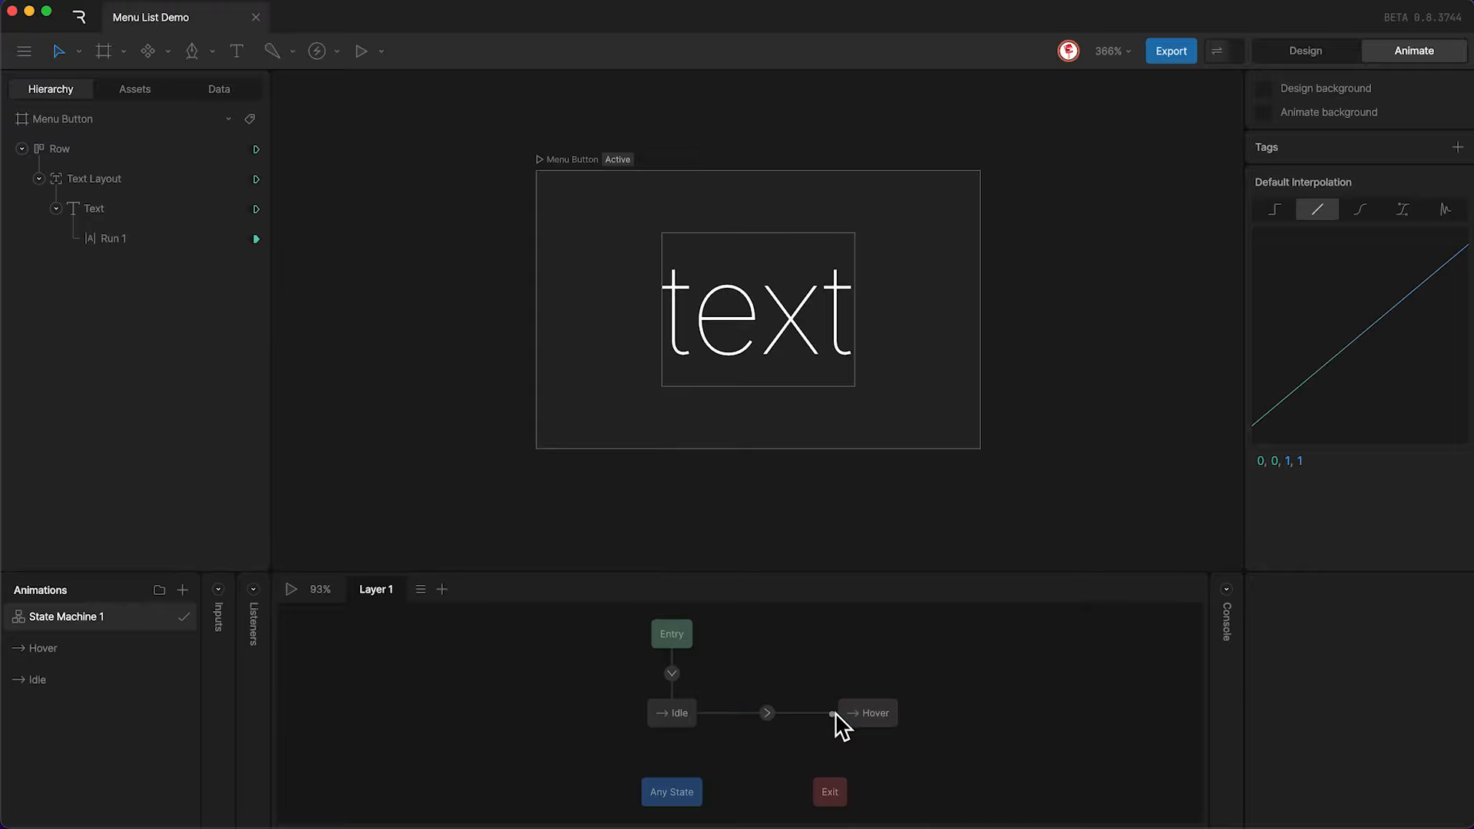
{"action": "left_click_drag", "start_coordinate": [699, 716], "coordinate": [699, 716]}
Add a boolean property named isHover to the Menu Button view model.
{"action": "left_click", "coordinate": [218, 89]}
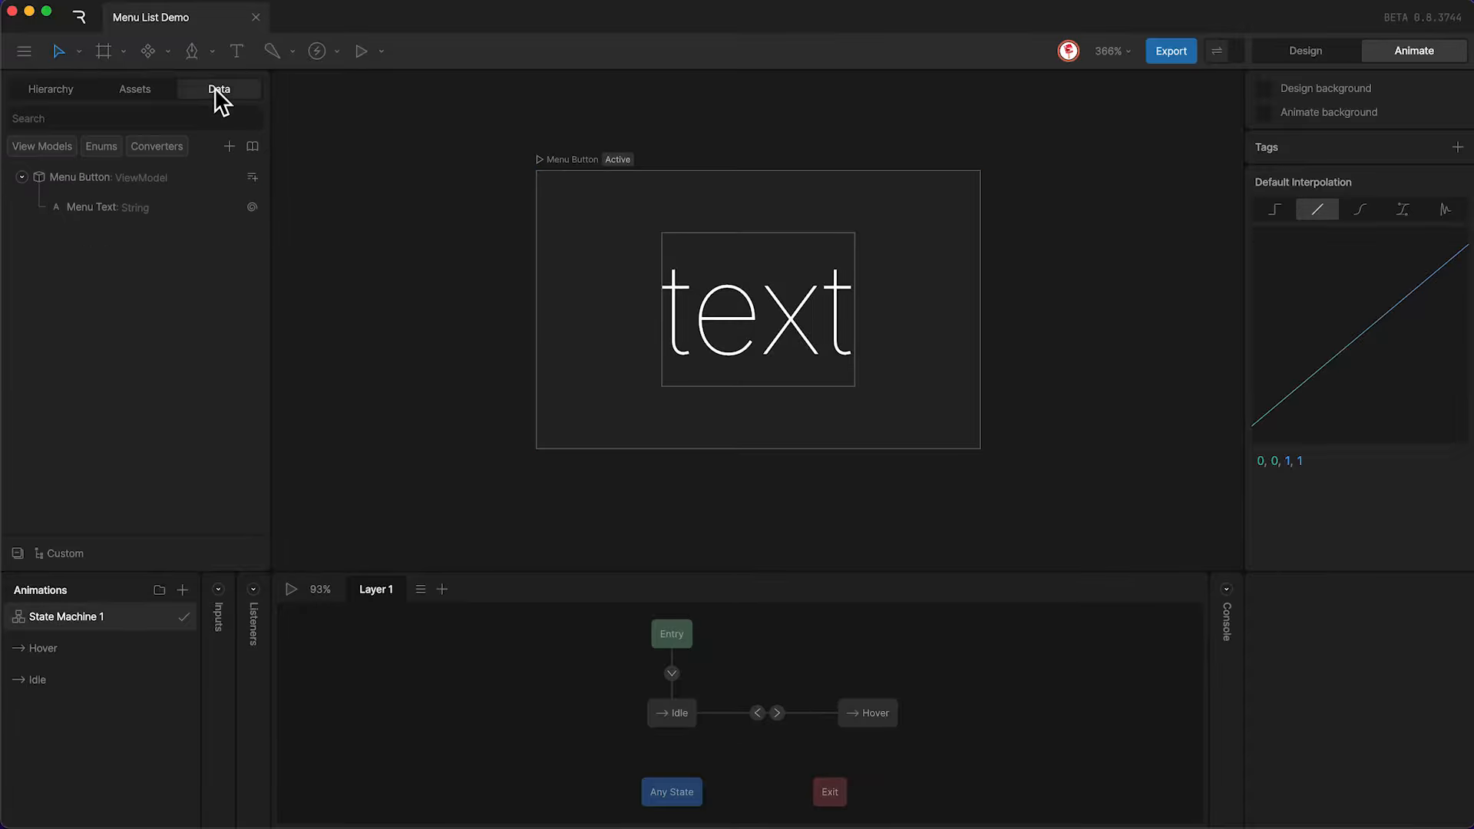
{"action": "left_click", "coordinate": [252, 178]}
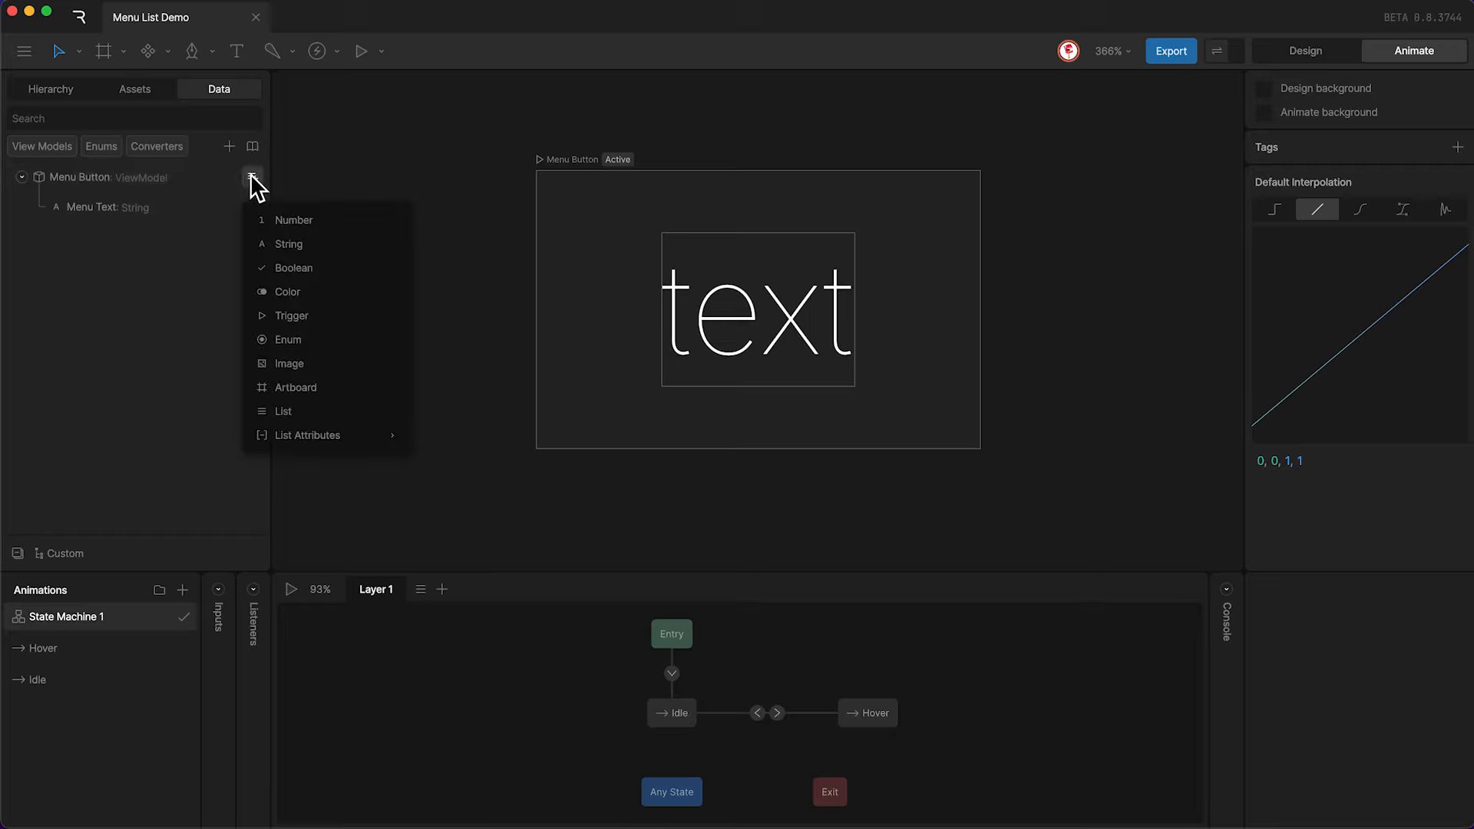
{"action": "left_click", "coordinate": [296, 270]}
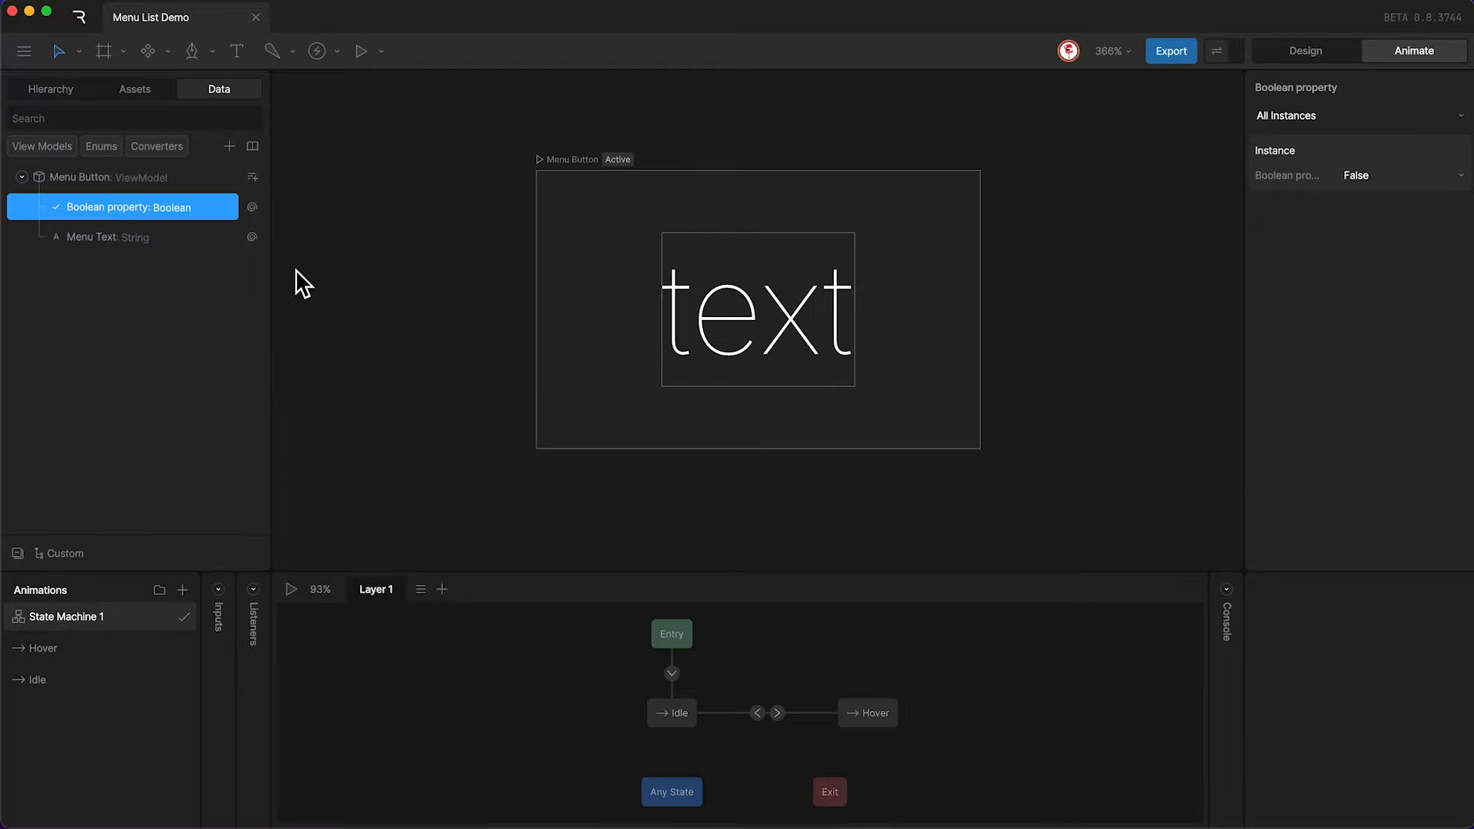
{"action": "double_click", "coordinate": [114, 205]}
{"action": "type", "text": "isHover"}
{"action": "key", "text": "Return"}
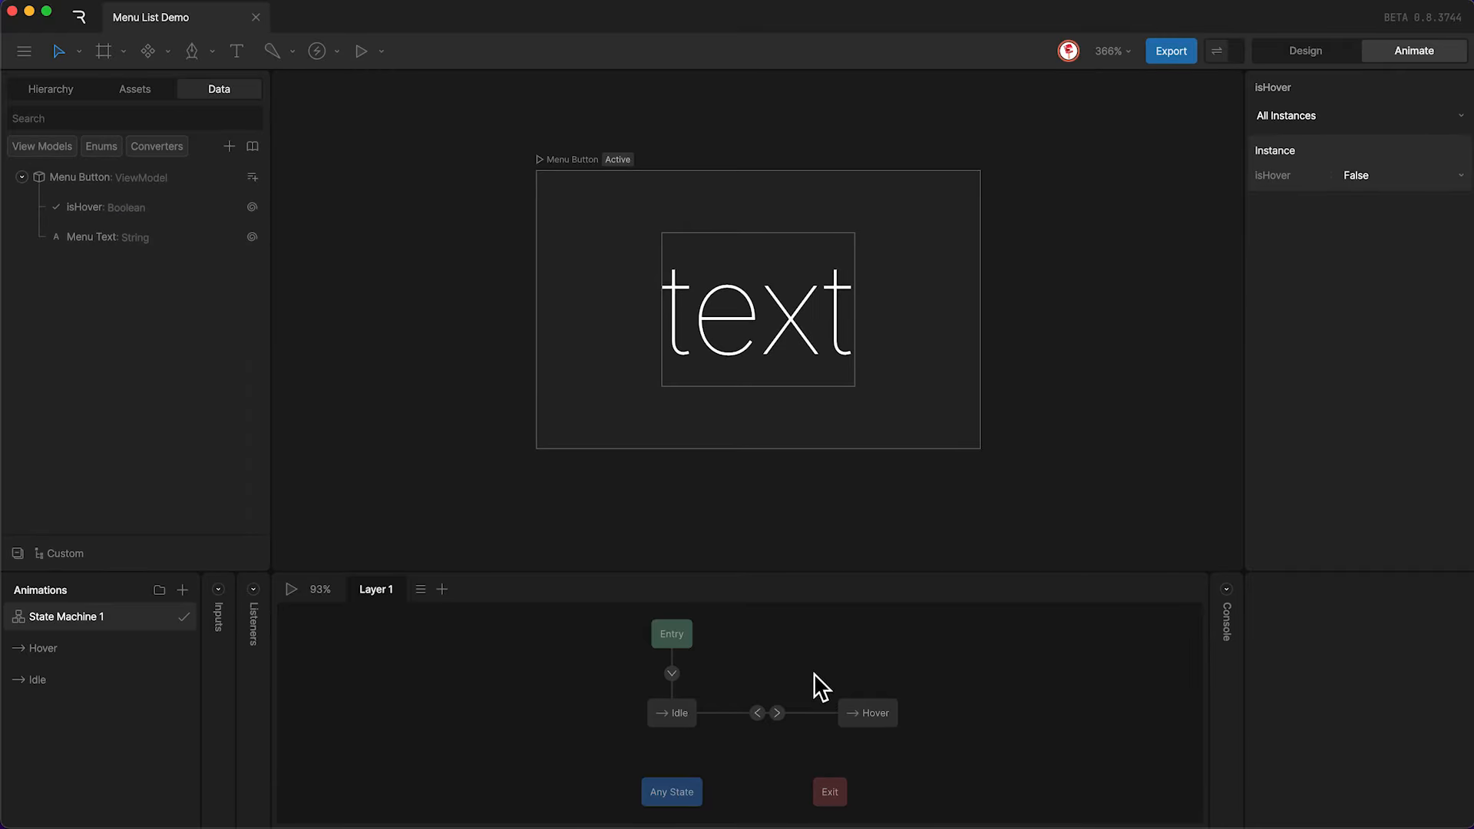
Add a condition requiring isHover to equal false to both transitions between Idle and Hover.
{"action": "left_click_drag", "start_coordinate": [807, 681], "coordinate": [749, 737]}
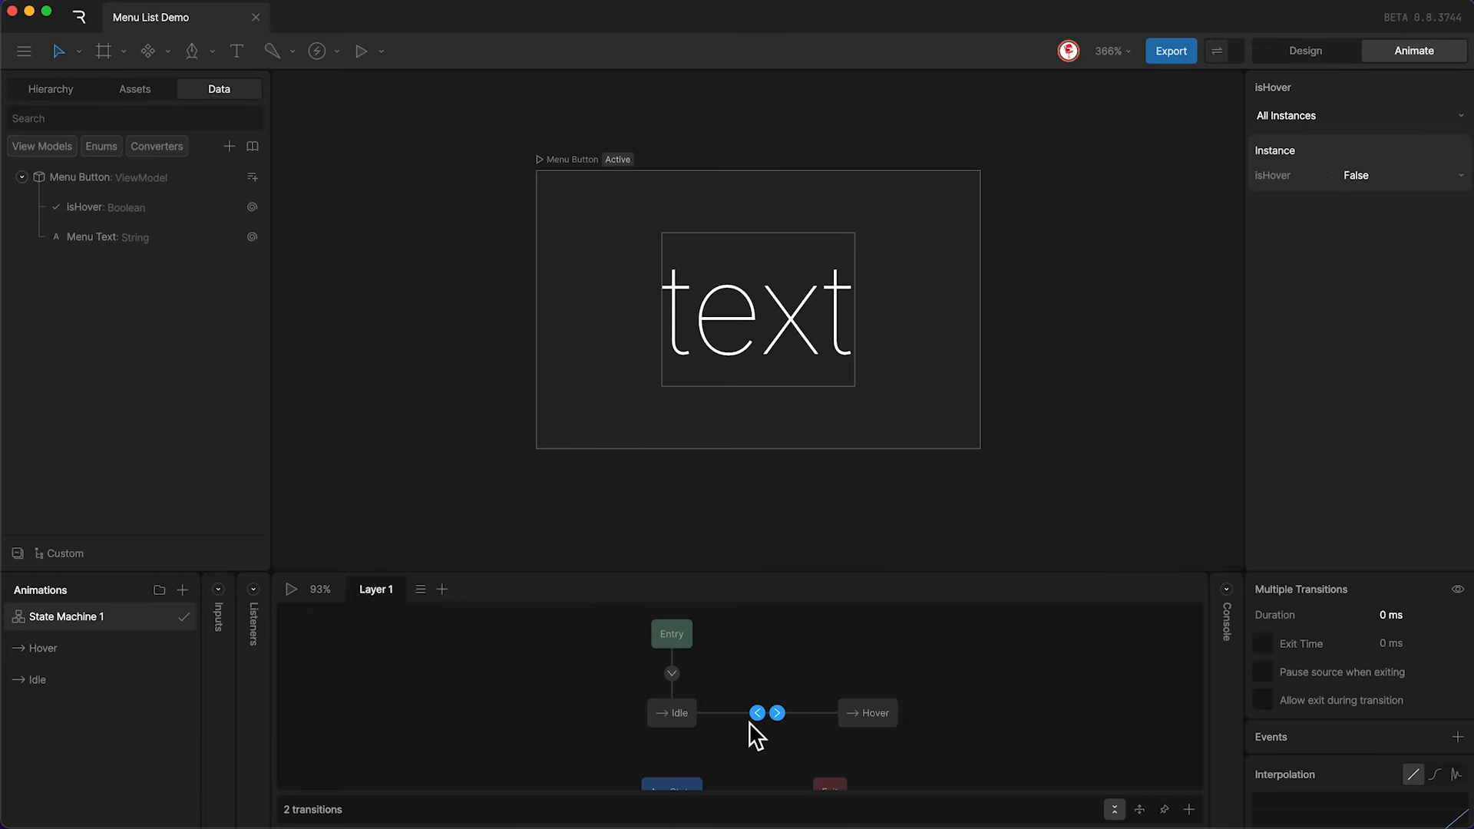
{"action": "left_click", "coordinate": [1188, 810]}
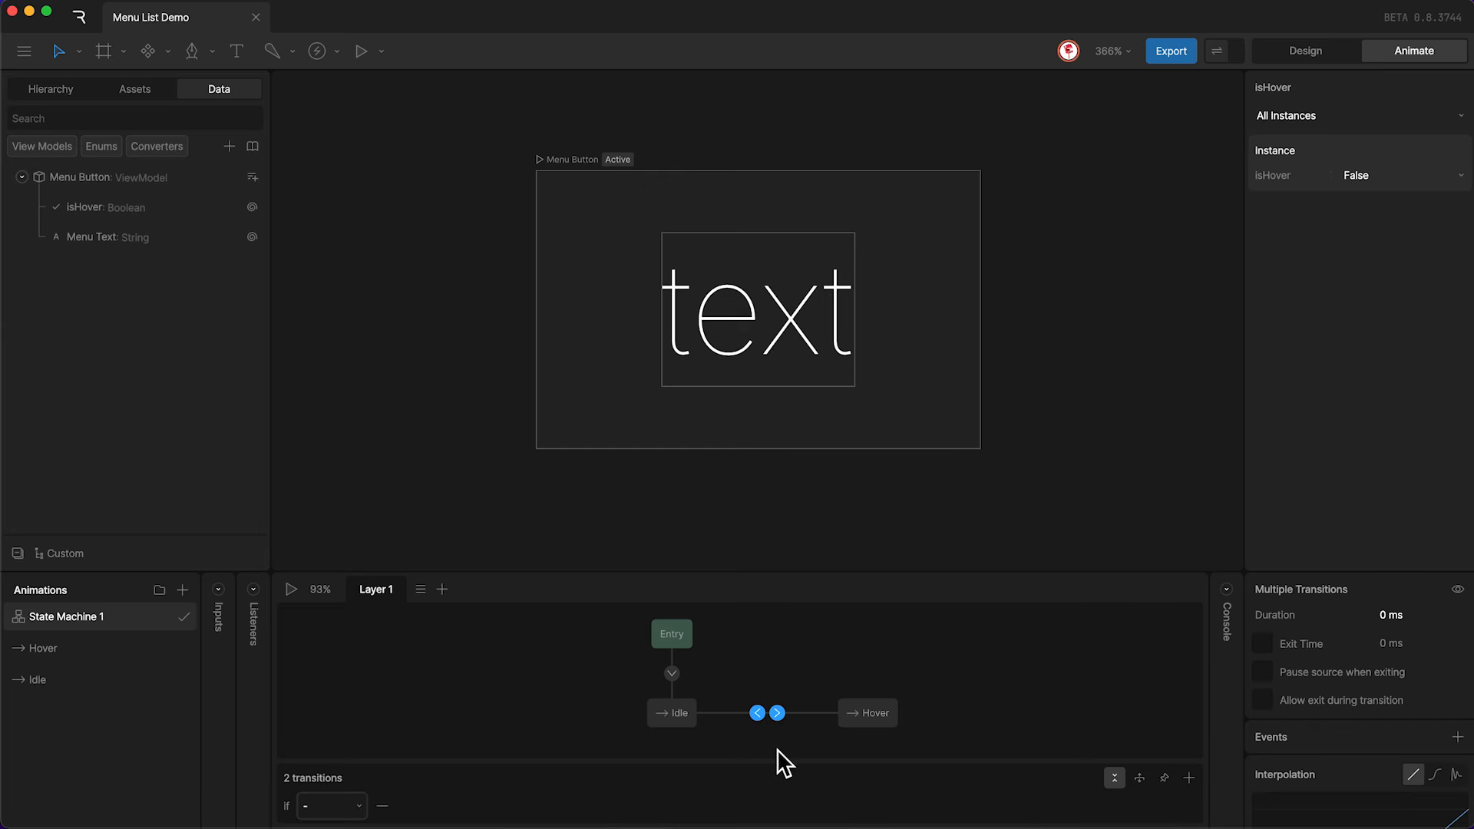
{"action": "left_click", "coordinate": [341, 807]}
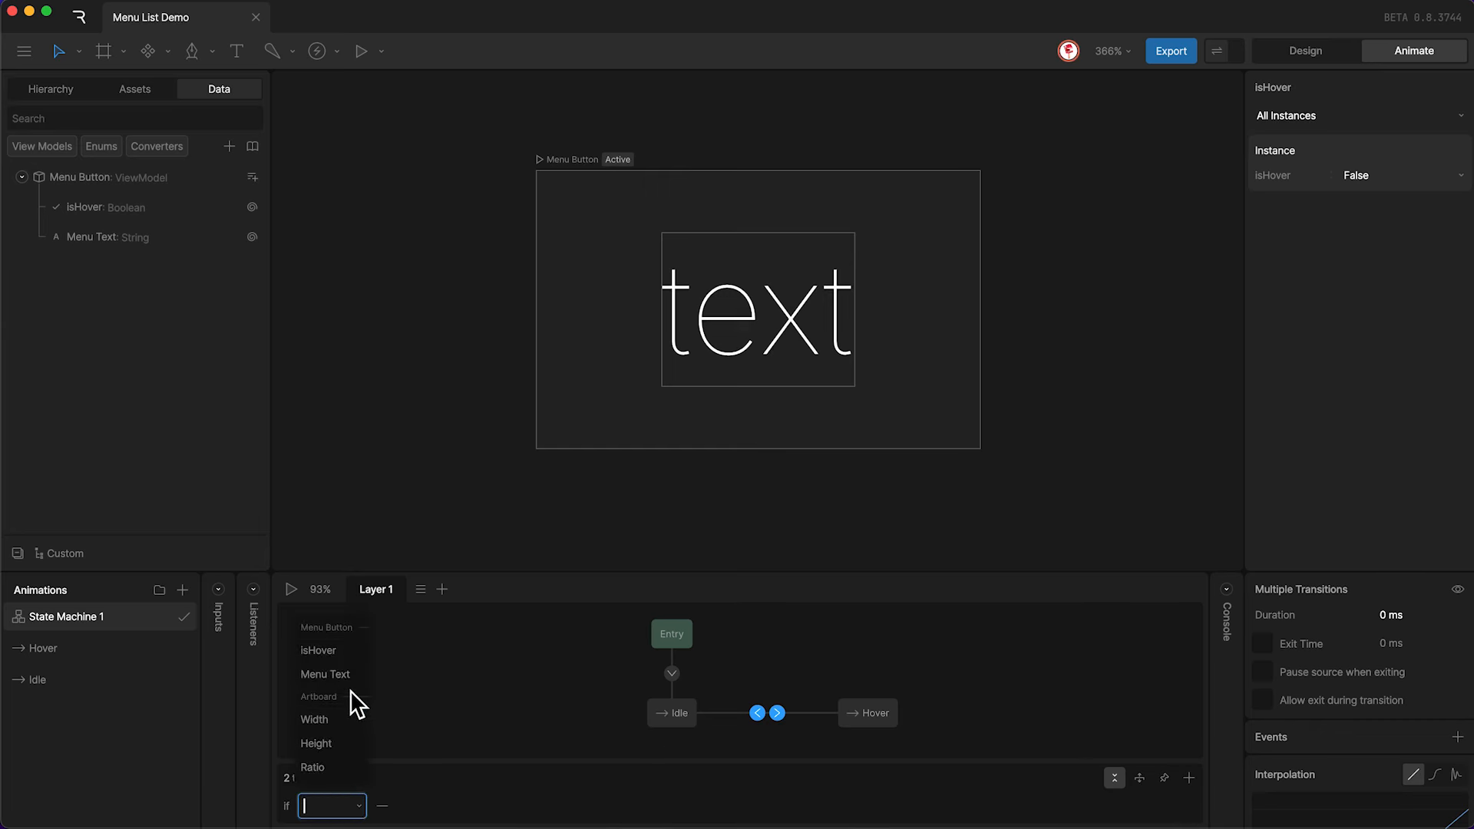
{"action": "left_click", "coordinate": [328, 652]}
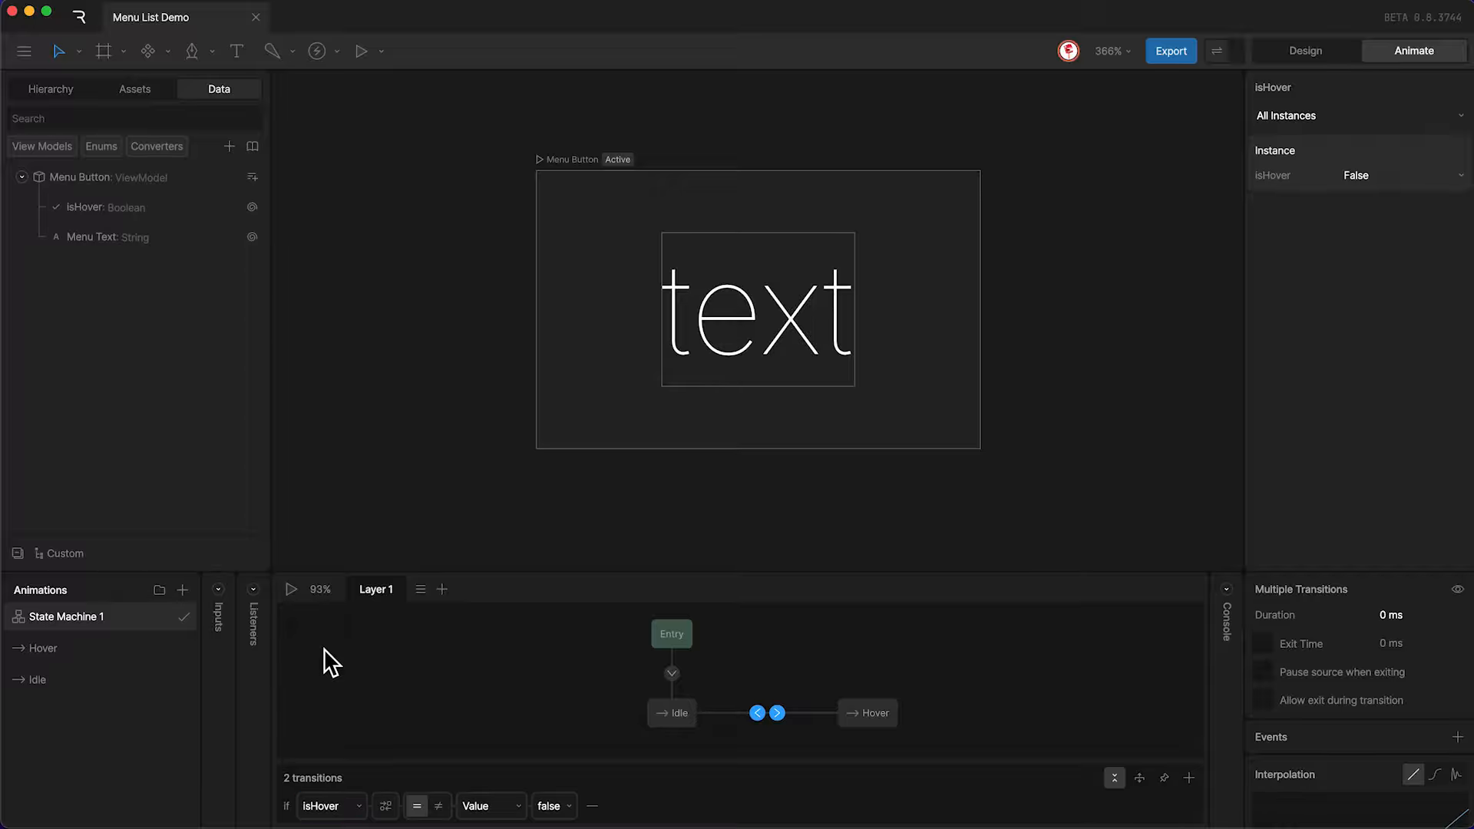
{"action": "left_click", "coordinate": [484, 675]}
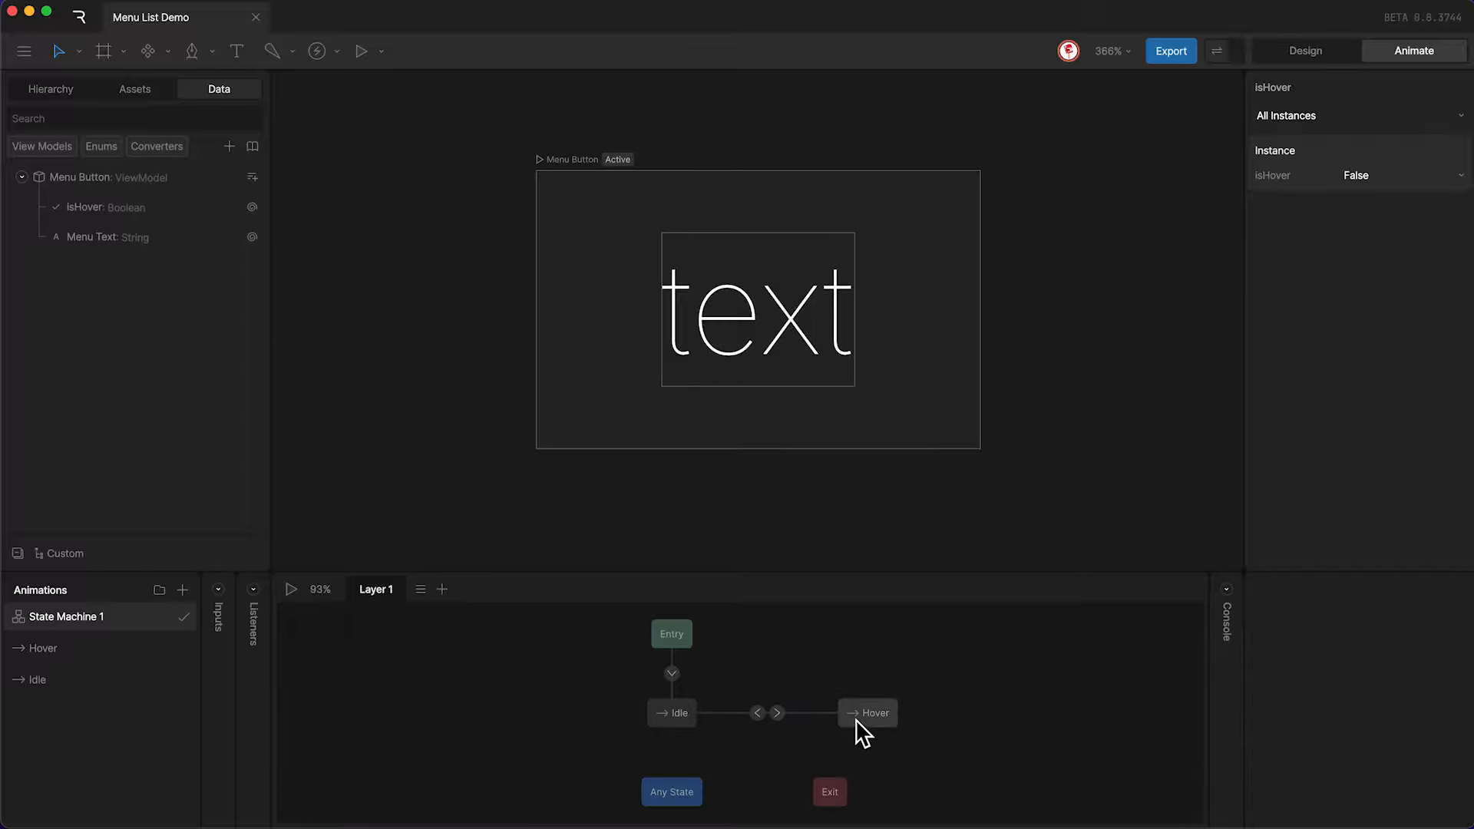
Set the Idle to Hover transition's isHover condition to true, and check the condition on the Hover to Idle transition.
{"action": "left_click", "coordinate": [777, 714]}
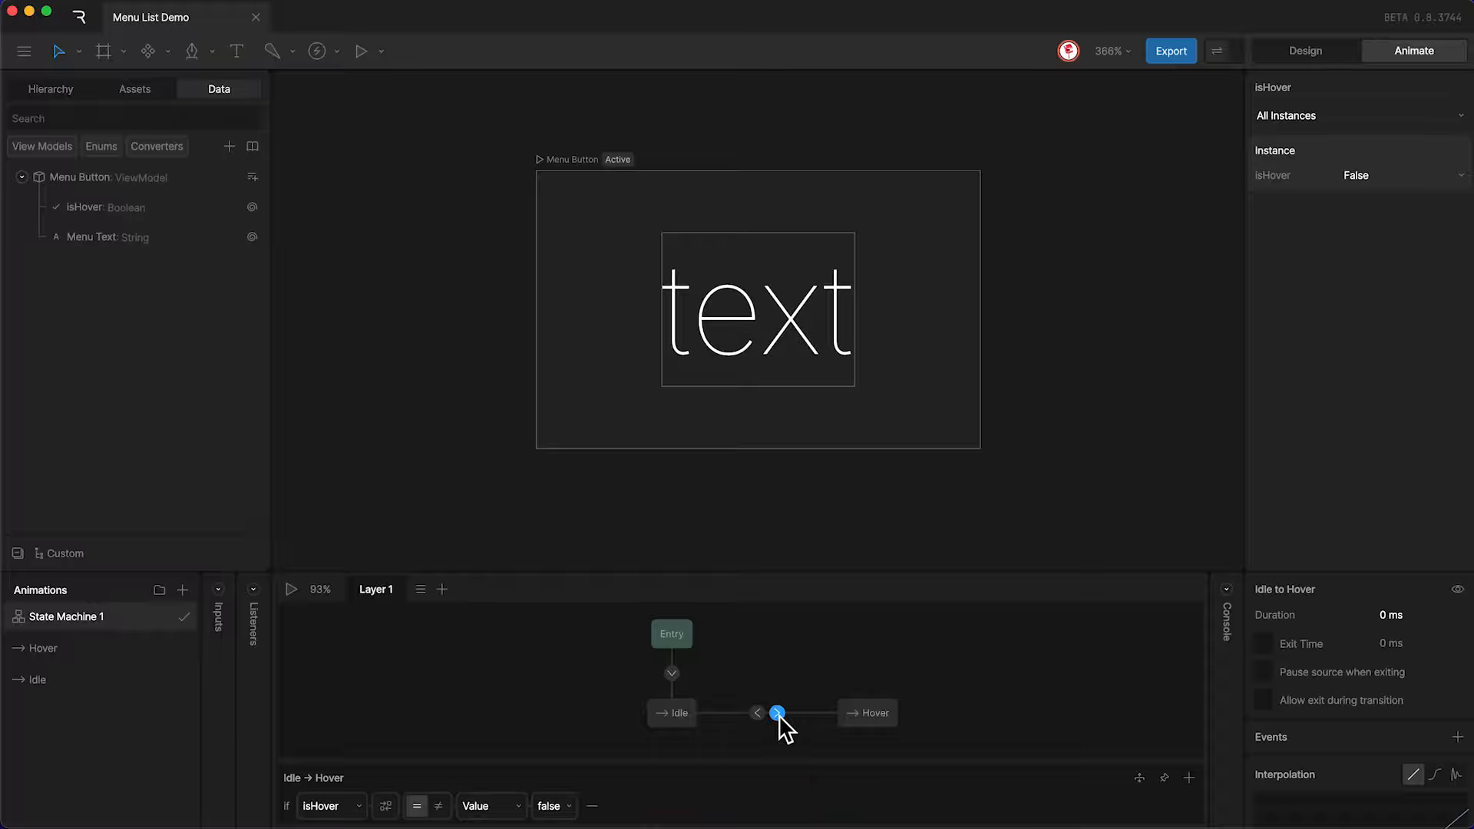
{"action": "left_click", "coordinate": [563, 807]}
{"action": "left_click", "coordinate": [545, 786]}
{"action": "left_click", "coordinate": [757, 713]}
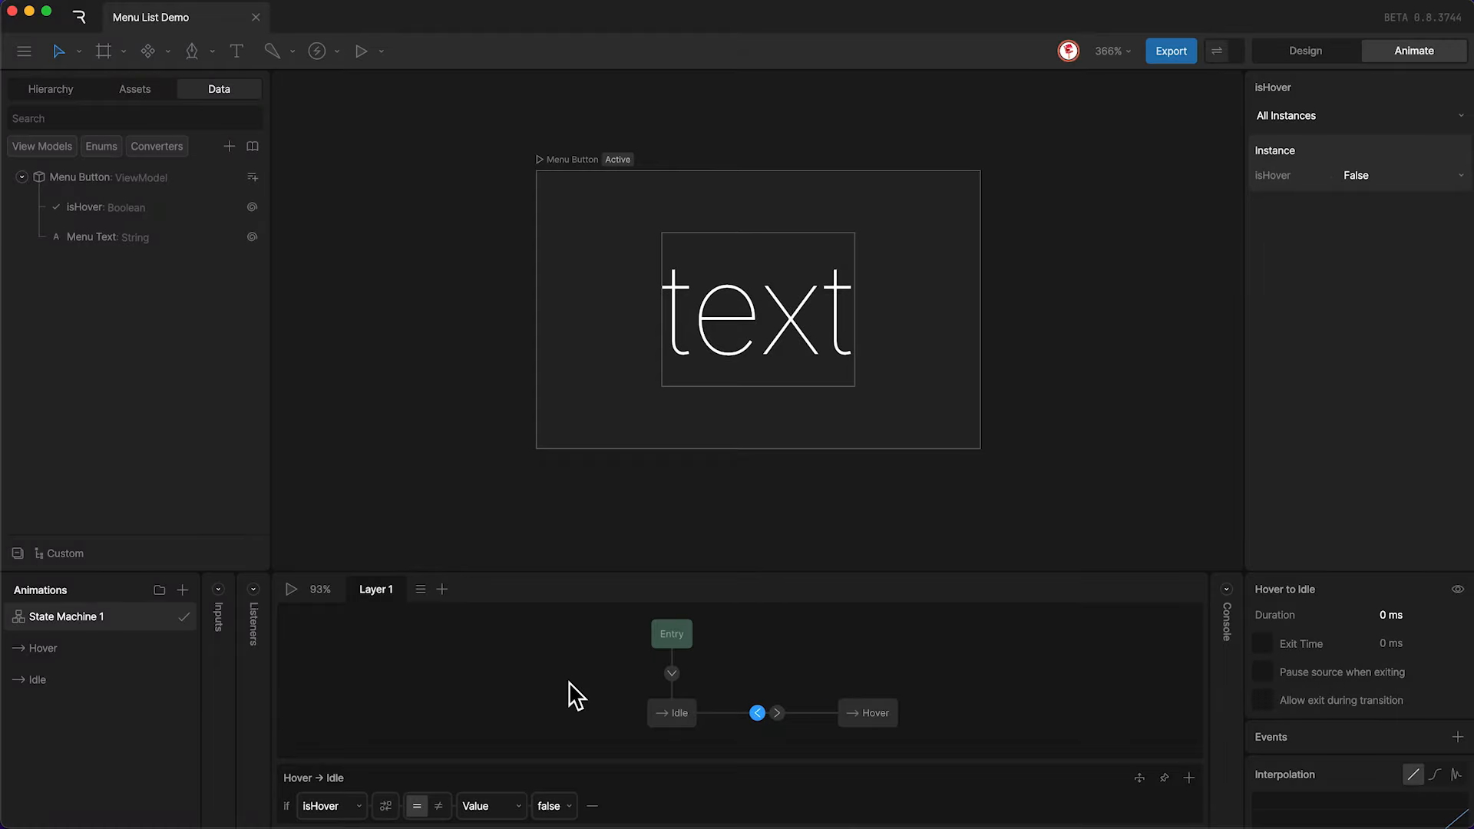
Add a Pointer Enter listener on the Row that sets isHover to true.
{"action": "left_click", "coordinate": [257, 593]}
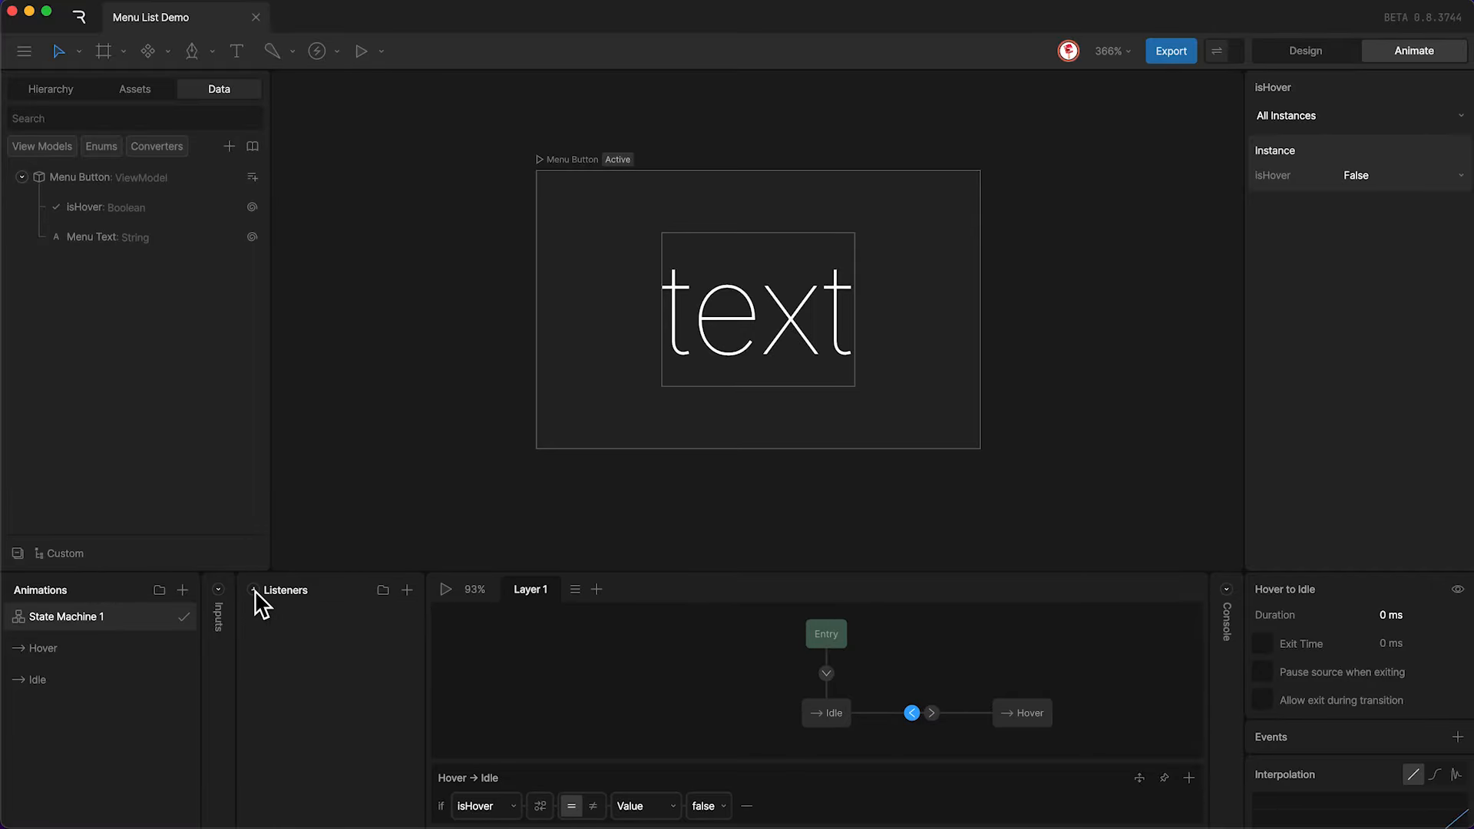
{"action": "left_click", "coordinate": [36, 89]}
{"action": "left_click", "coordinate": [66, 149]}
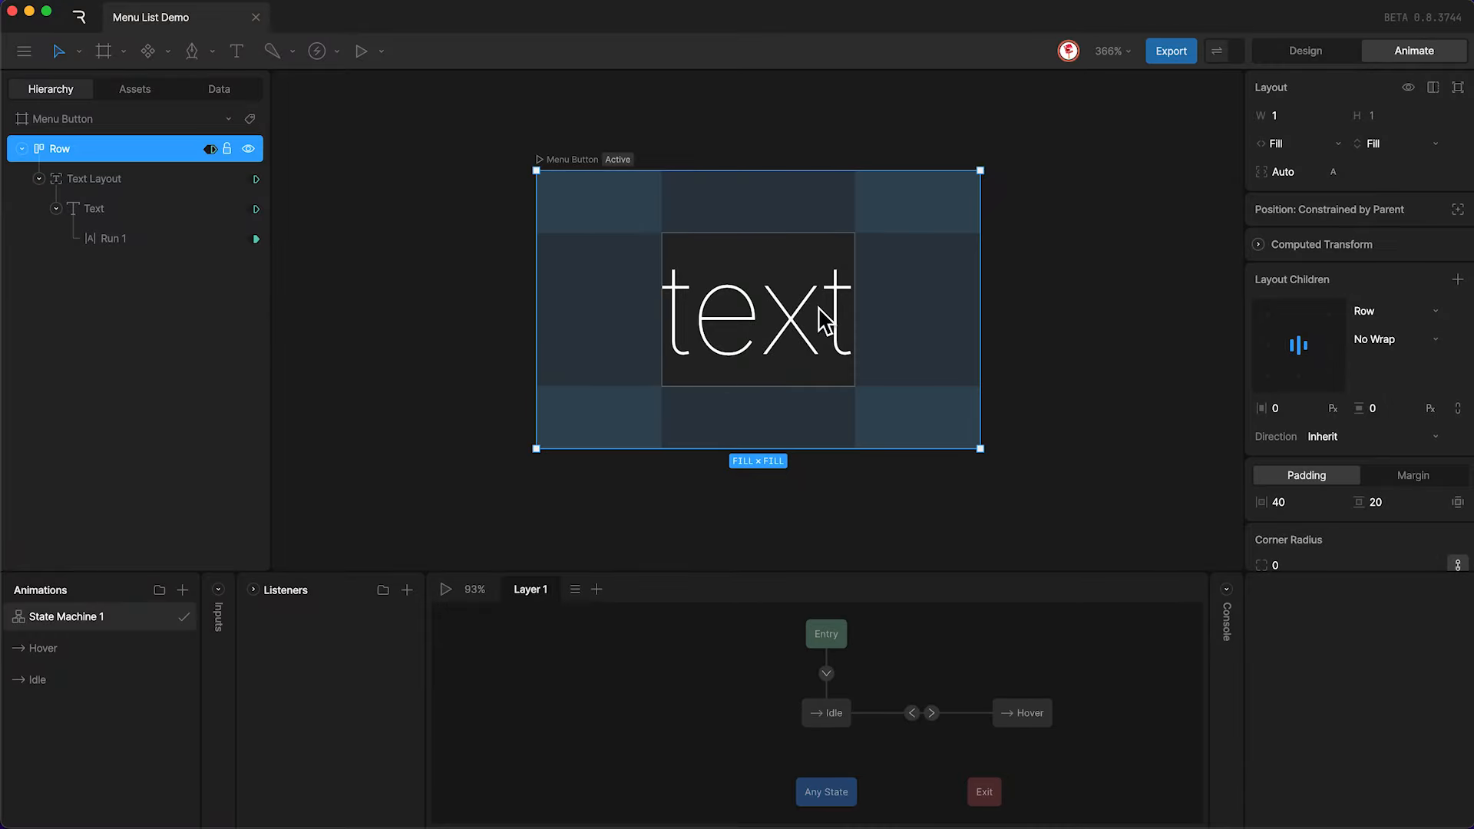
{"action": "left_click", "coordinate": [406, 590]}
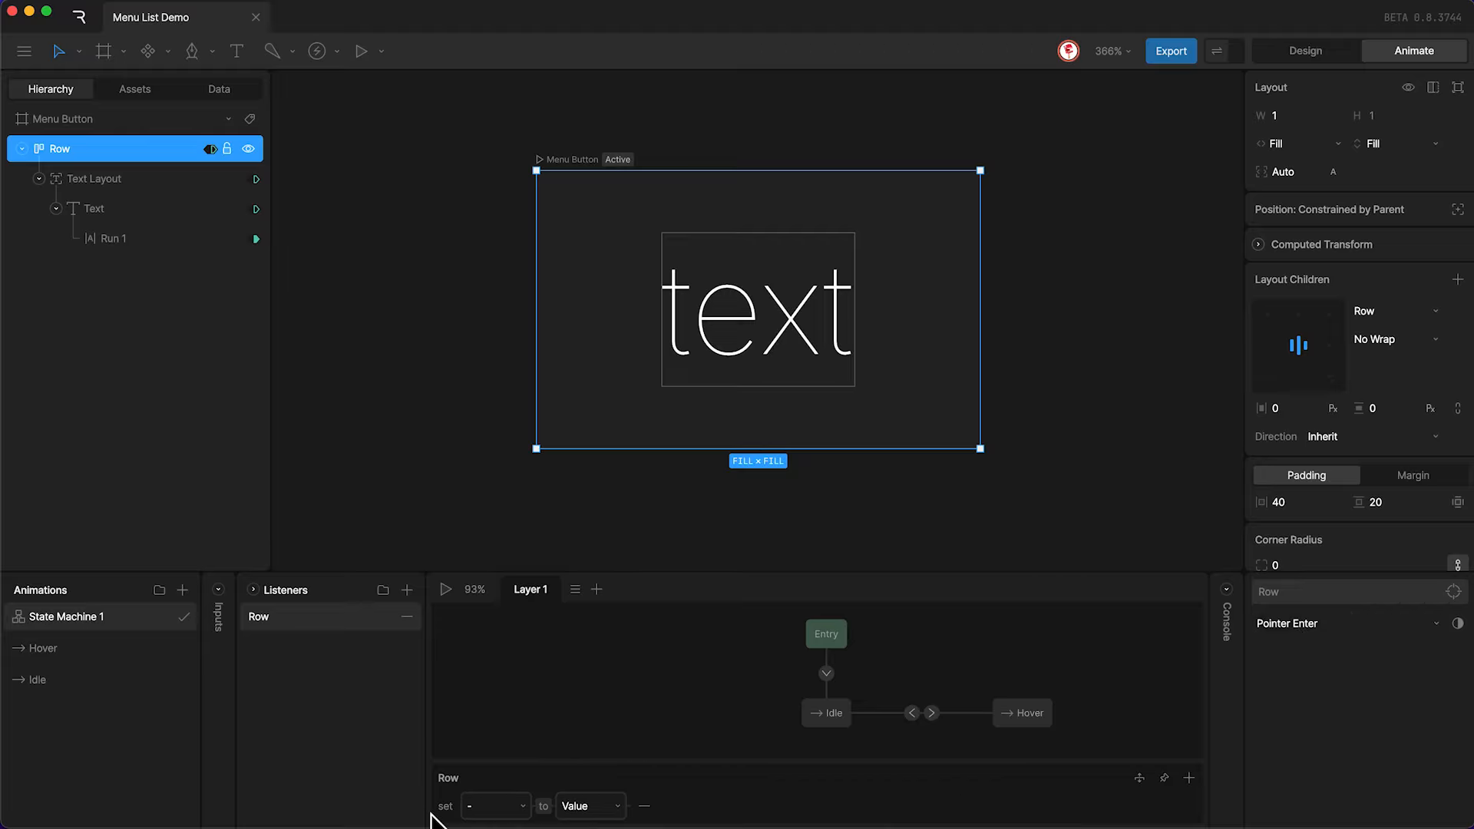
{"action": "left_click", "coordinate": [480, 812]}
{"action": "left_click", "coordinate": [490, 746]}
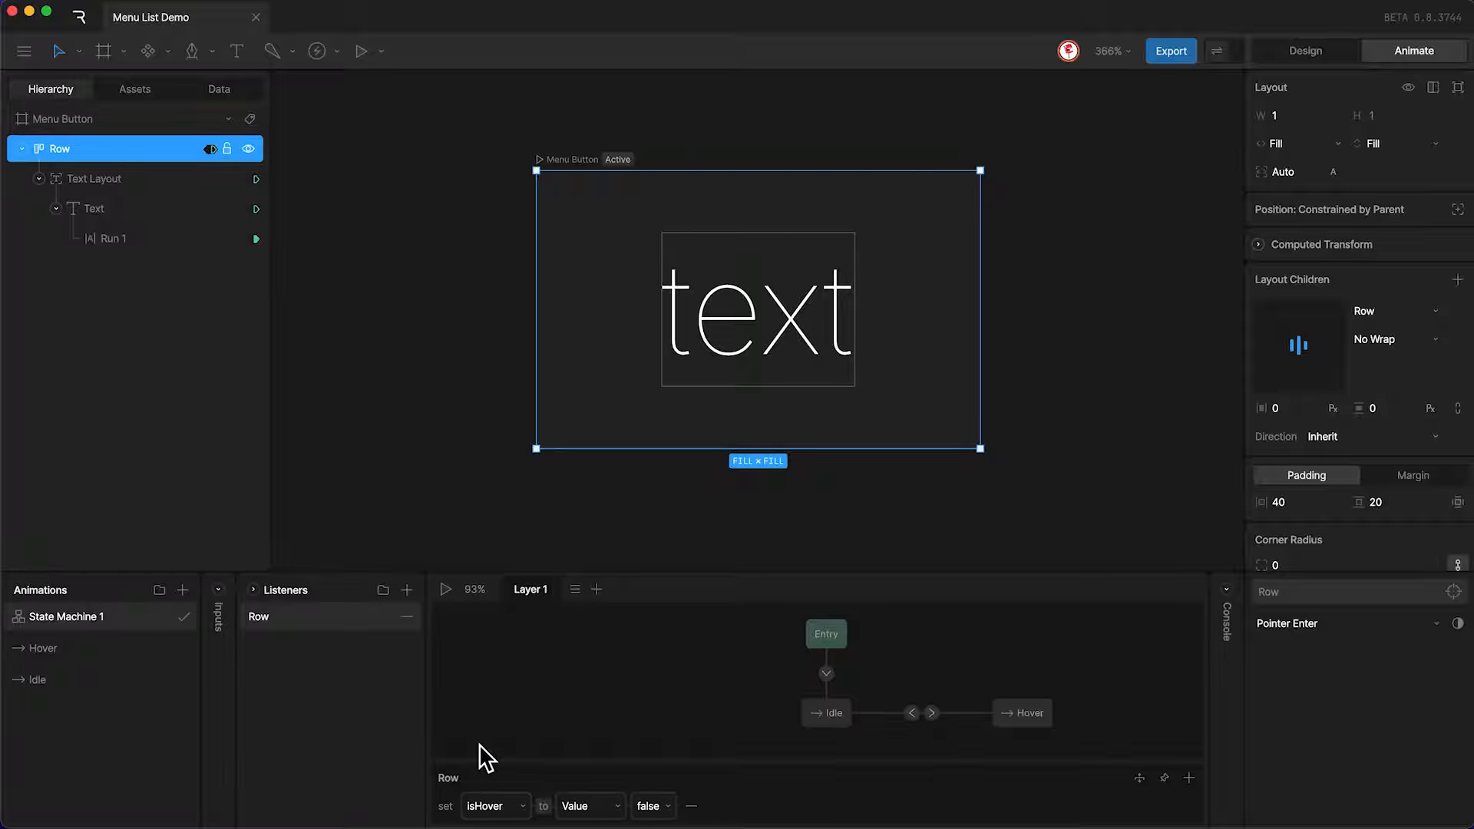
{"action": "left_click", "coordinate": [652, 806]}
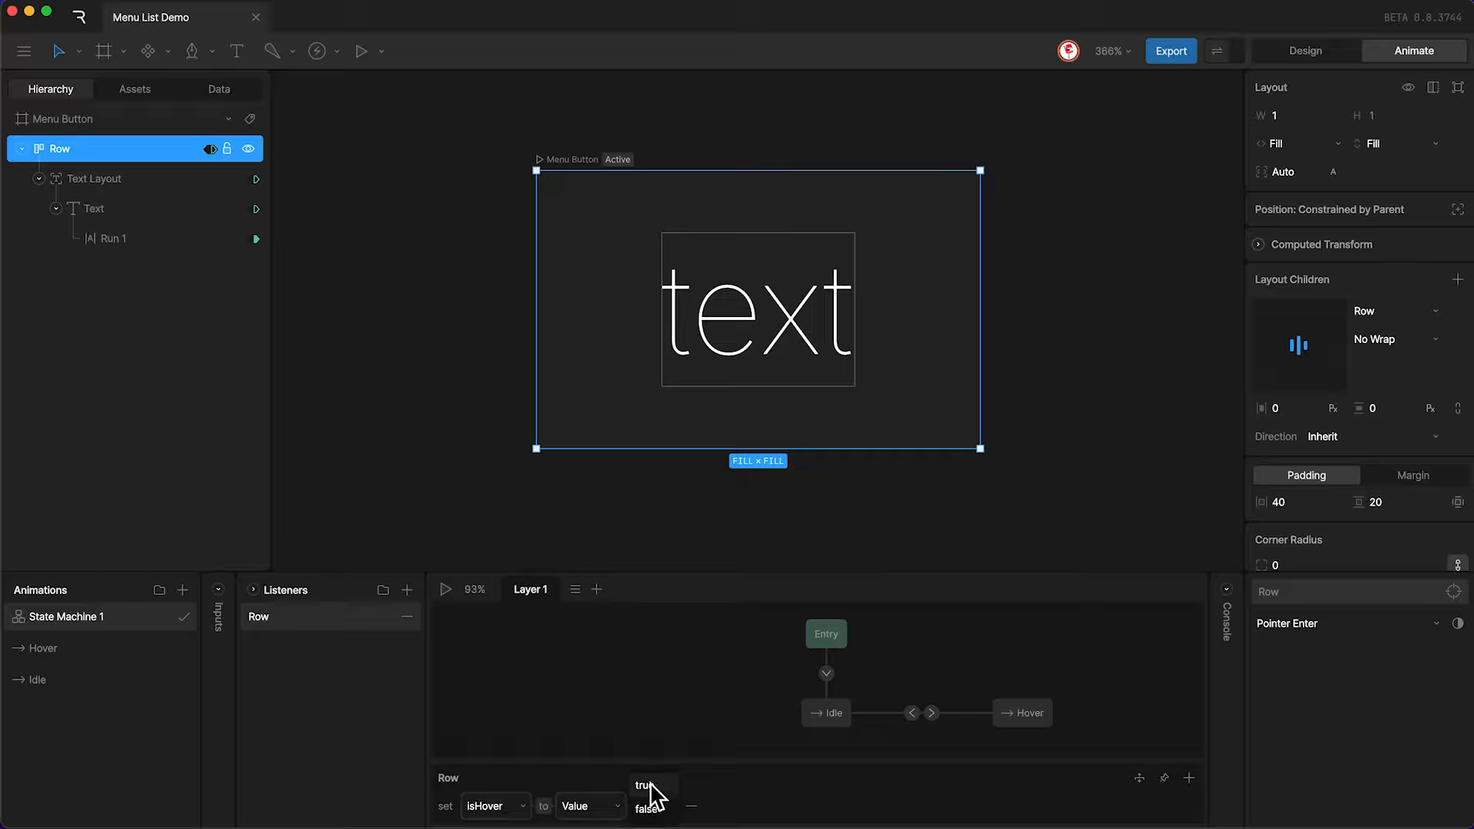
{"action": "left_click", "coordinate": [649, 788]}
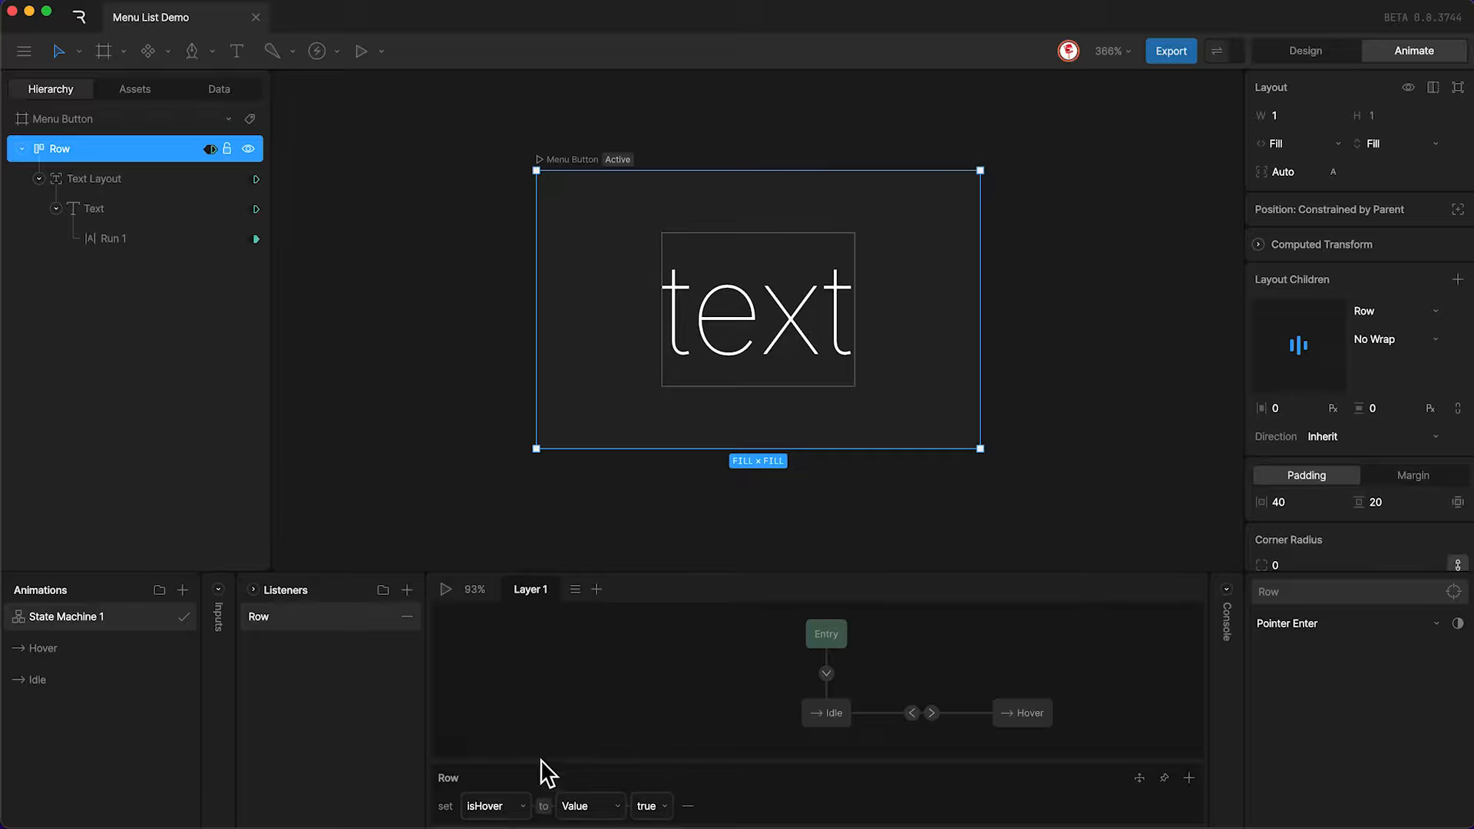
Add a second listener on the Row, using Pointer Exit, that sets isHover to false.
{"action": "left_click", "coordinate": [407, 590]}
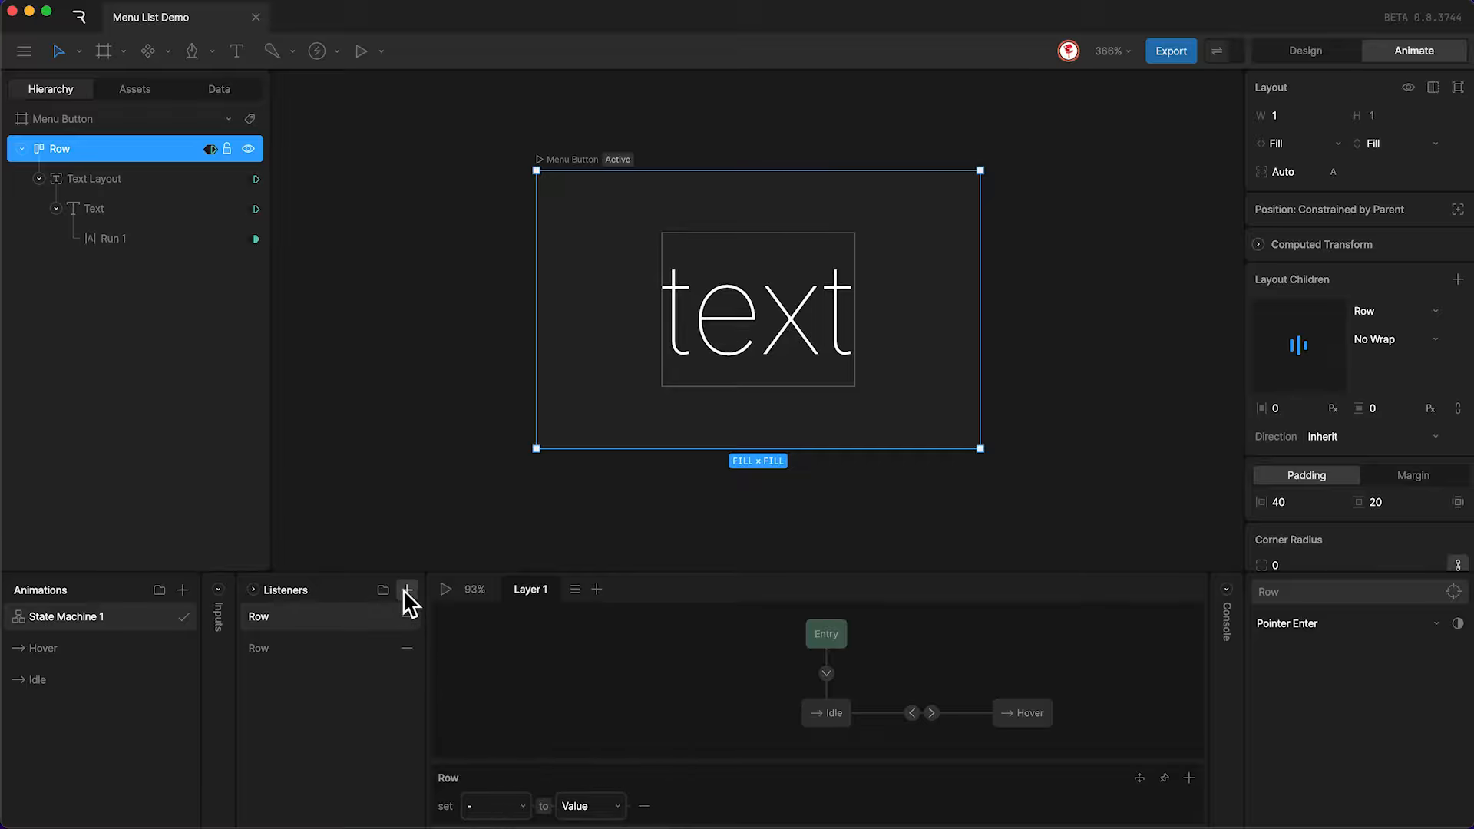
{"action": "left_click", "coordinate": [1293, 624]}
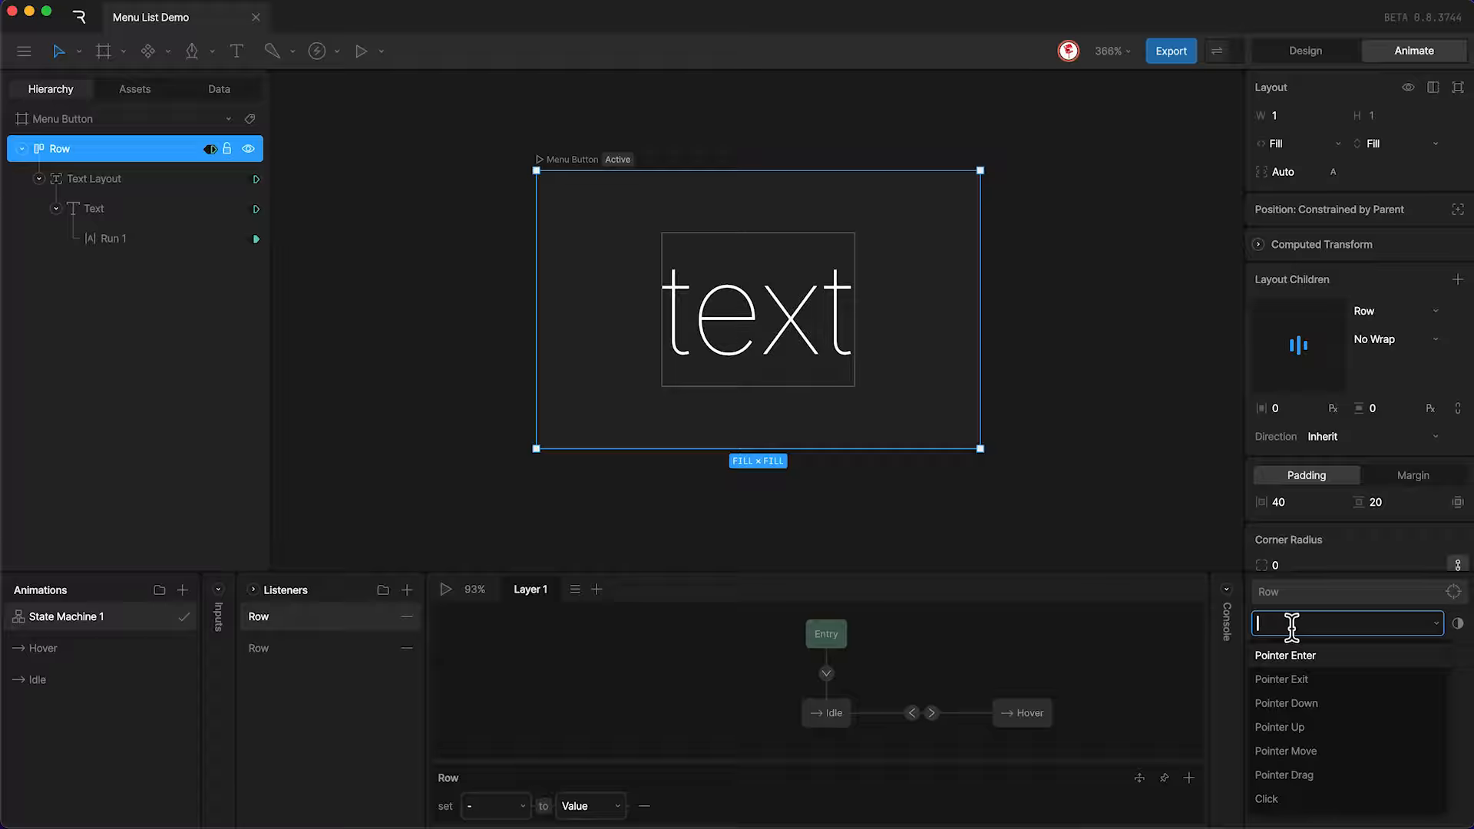
{"action": "left_click", "coordinate": [1296, 680]}
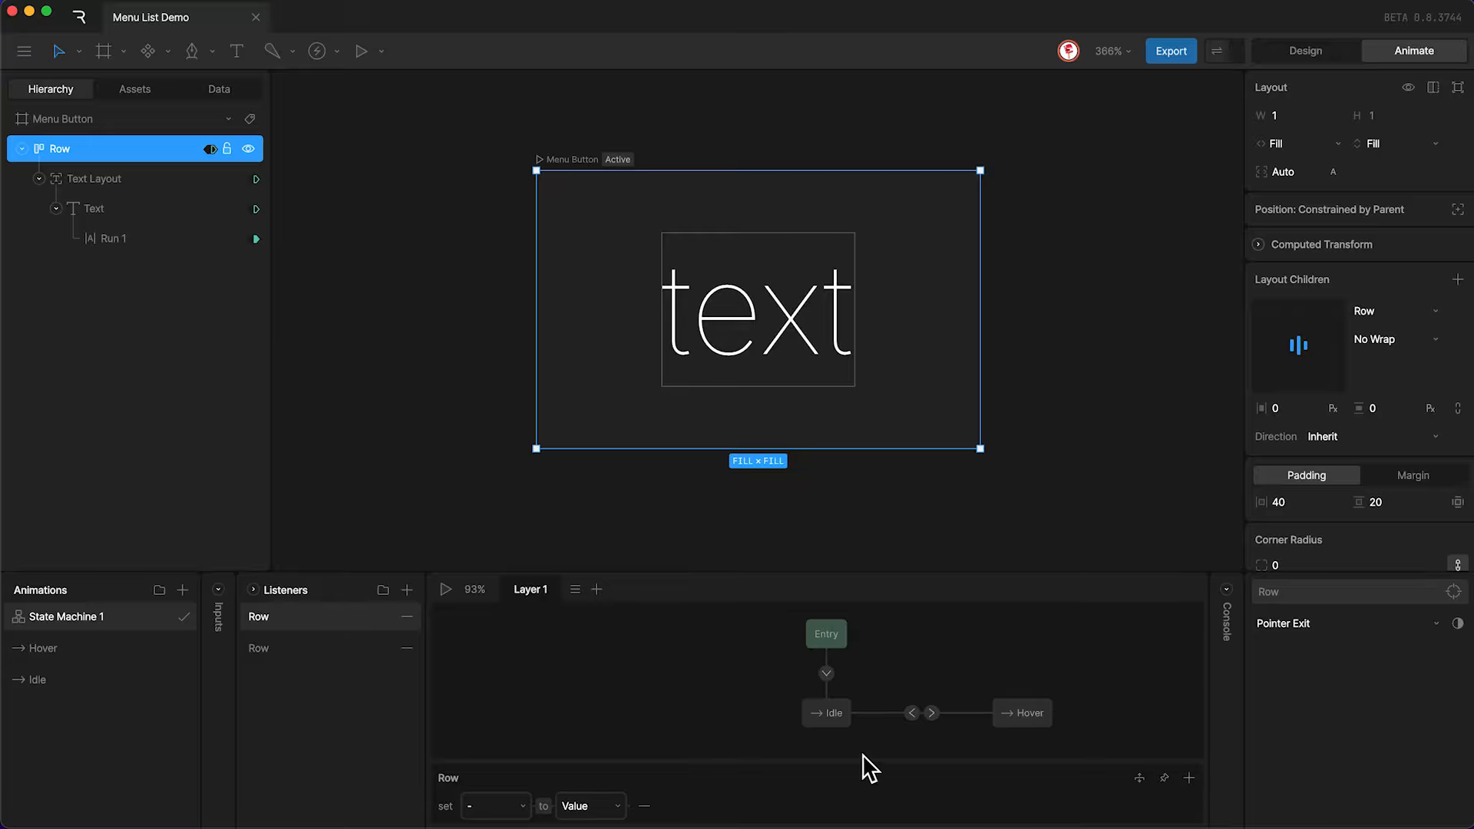
{"action": "left_click", "coordinate": [491, 806]}
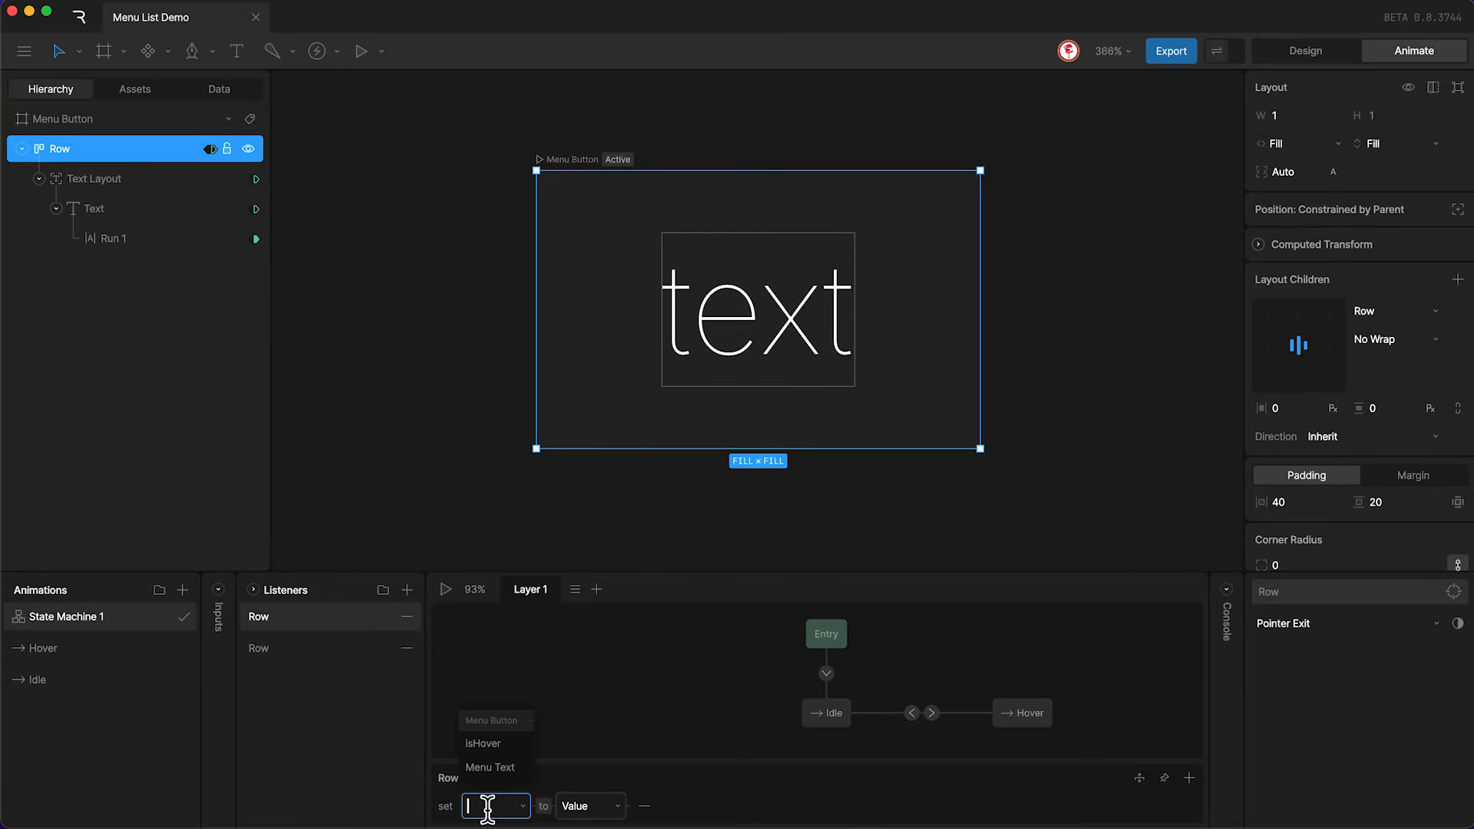
{"action": "left_click", "coordinate": [490, 744]}
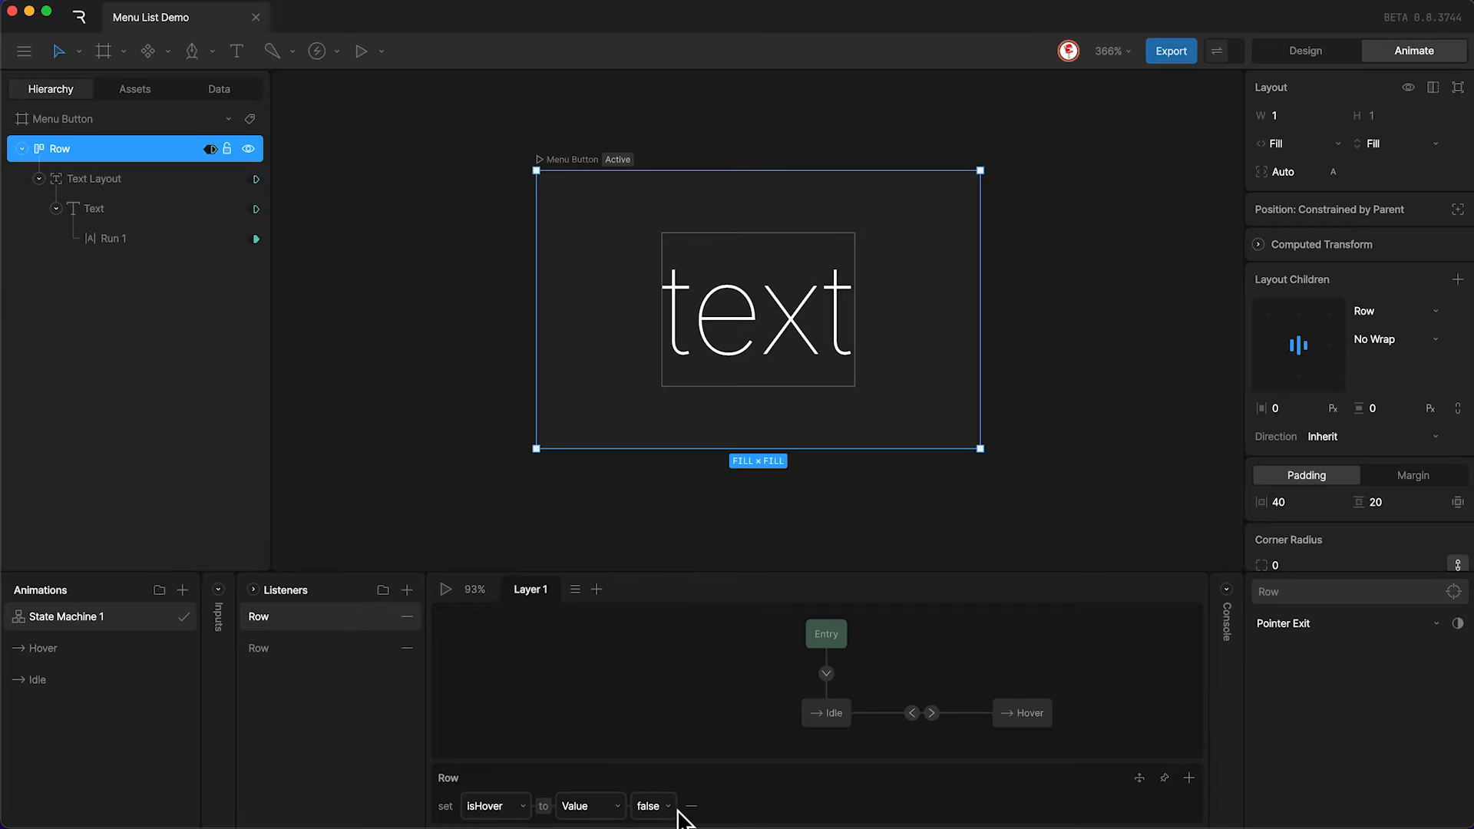
Play State Machine 1 to preview the Menu Button's hover behaviour, and stop the playback.
{"action": "left_click", "coordinate": [708, 679]}
{"action": "key", "text": "space"}
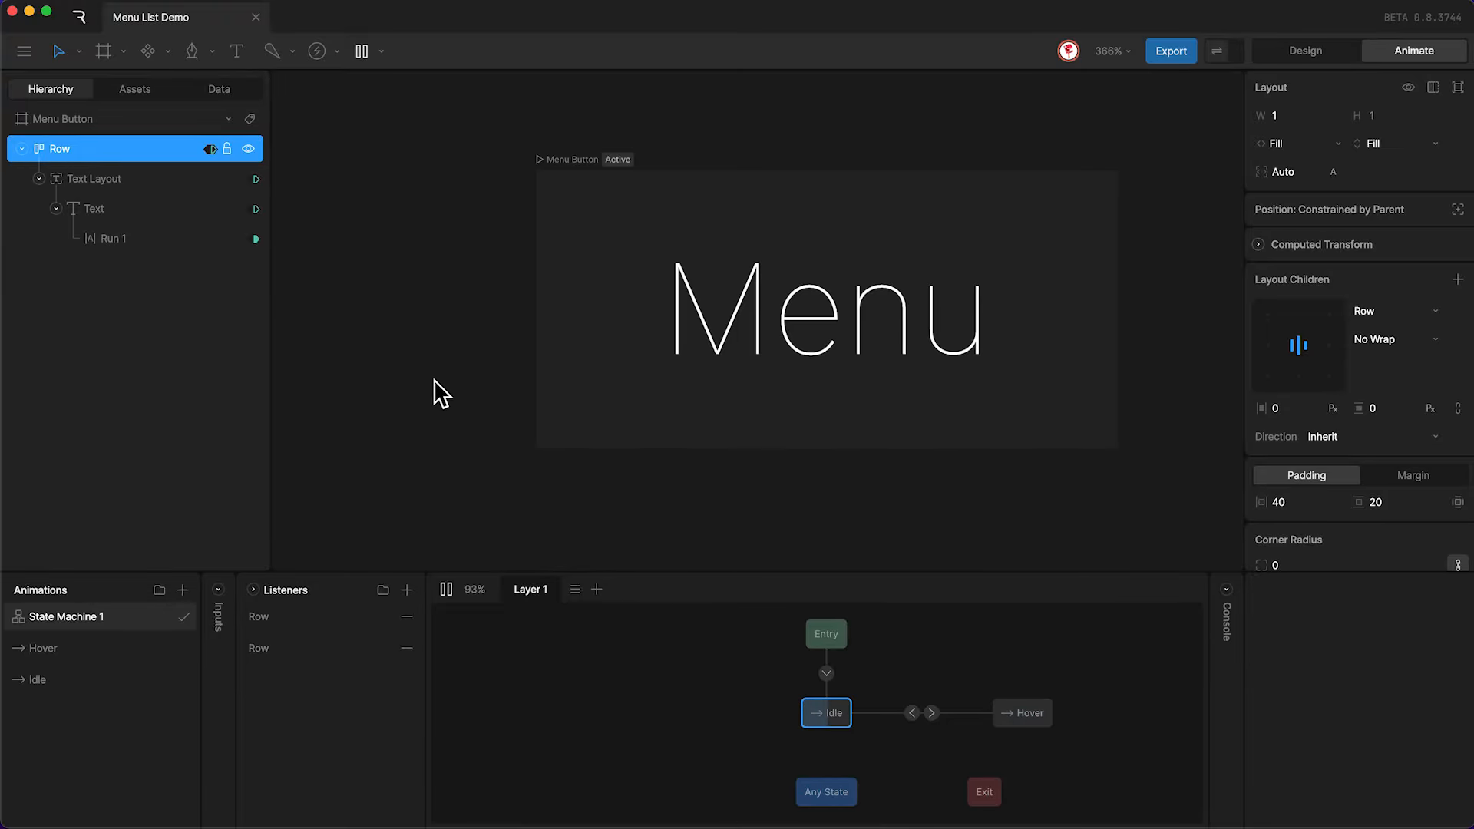
{"action": "key", "text": "space"}
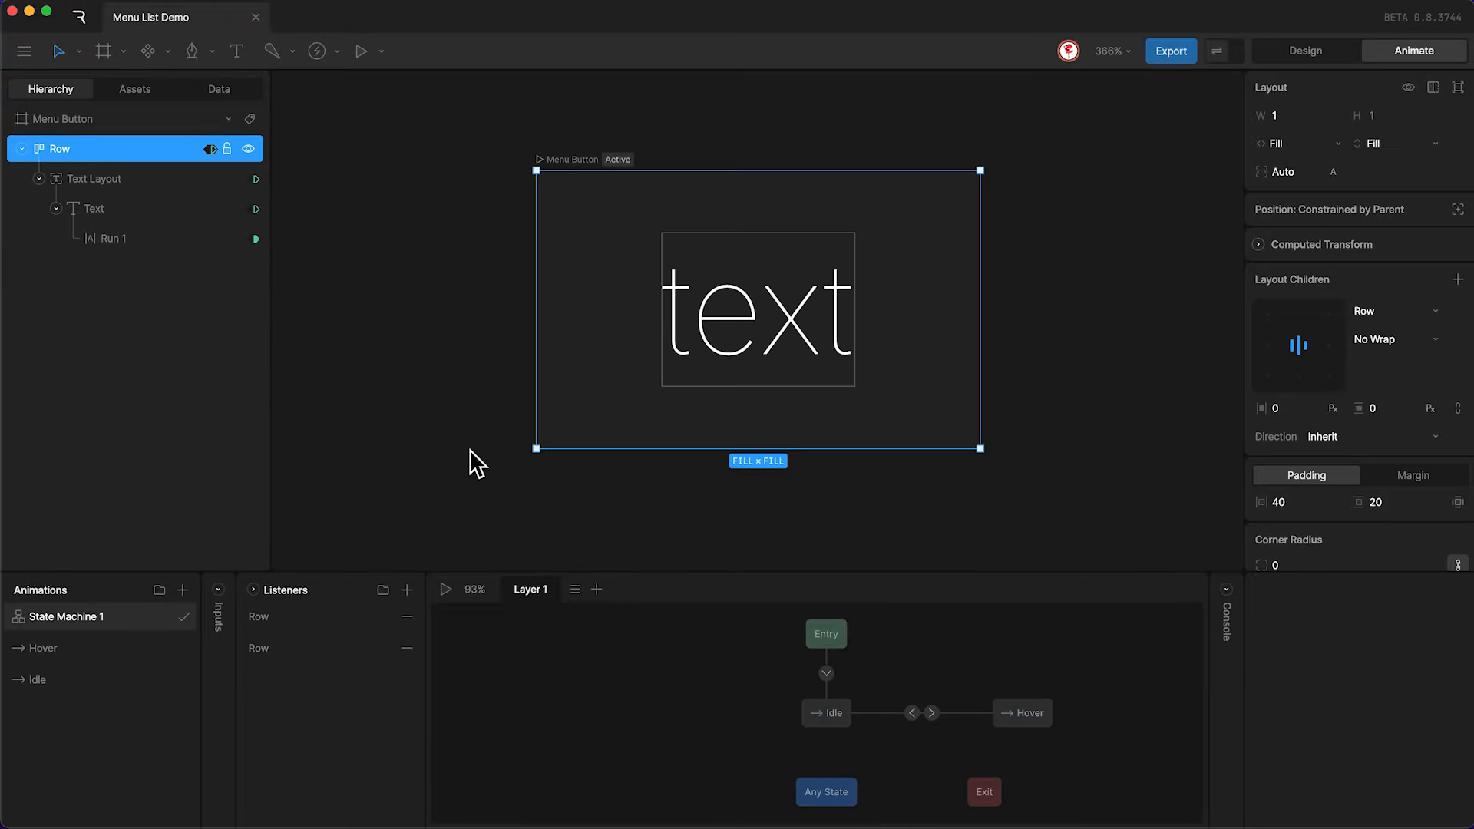
Duplicate the Menu Button artboard and rename the copy Submenu Button.
{"action": "scroll", "coordinate": [936, 491], "scroll_direction": "down", "scroll_amount": 5}
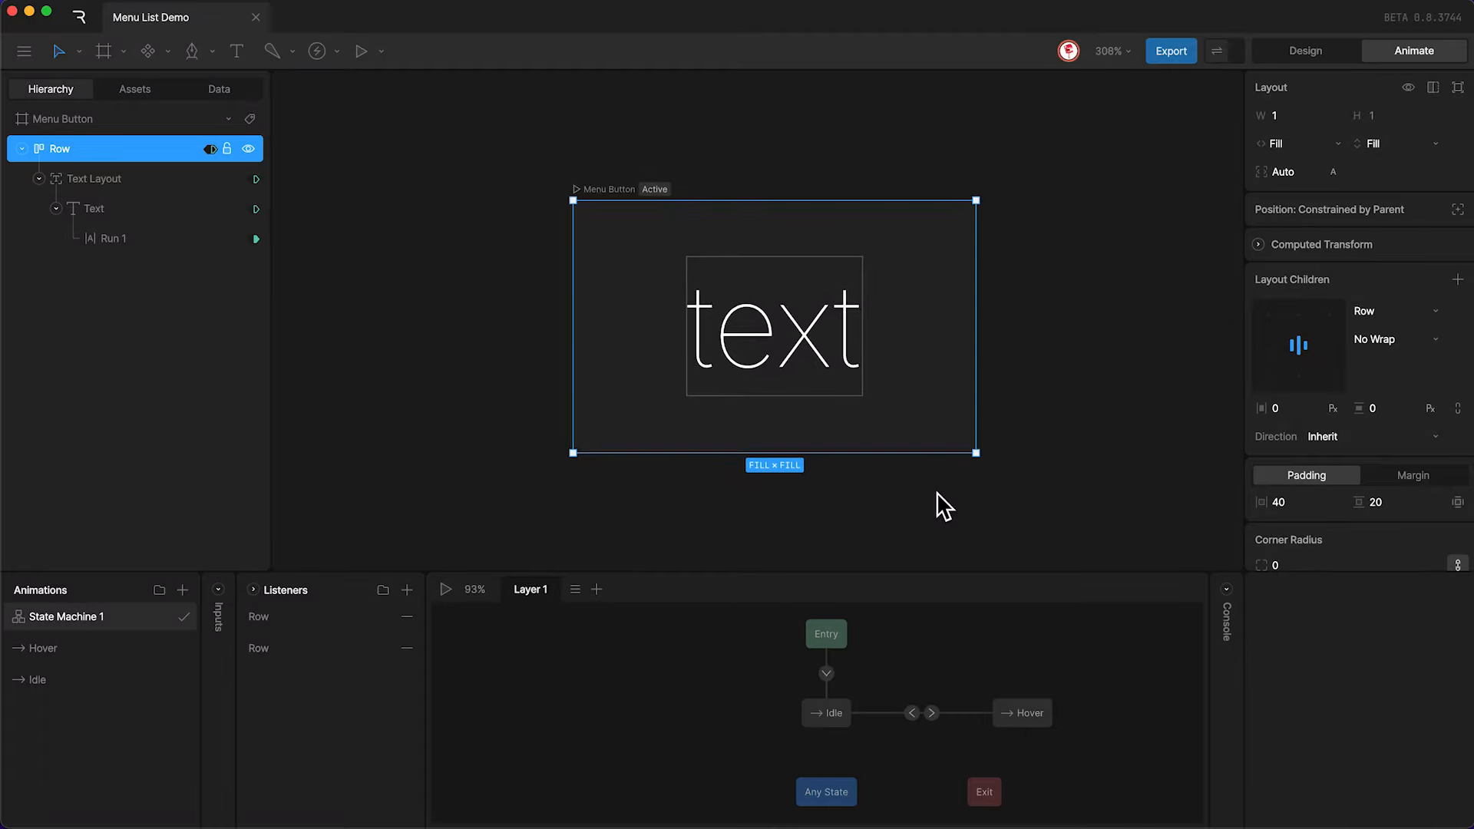
{"action": "scroll", "coordinate": [936, 491], "scroll_direction": "right", "scroll_amount": 5}
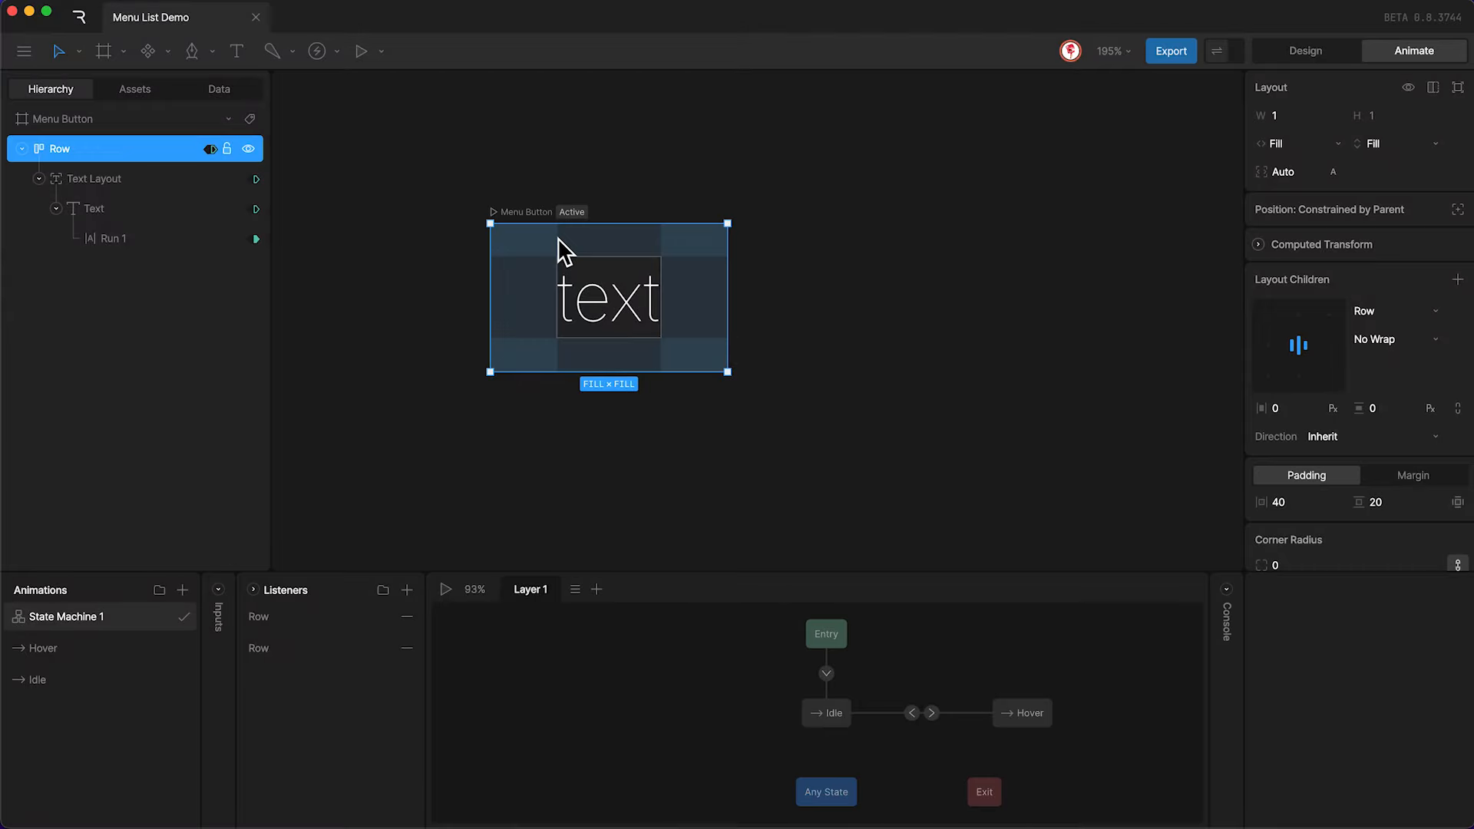
{"action": "left_click", "coordinate": [505, 212]}
{"action": "key", "text": "super+d"}
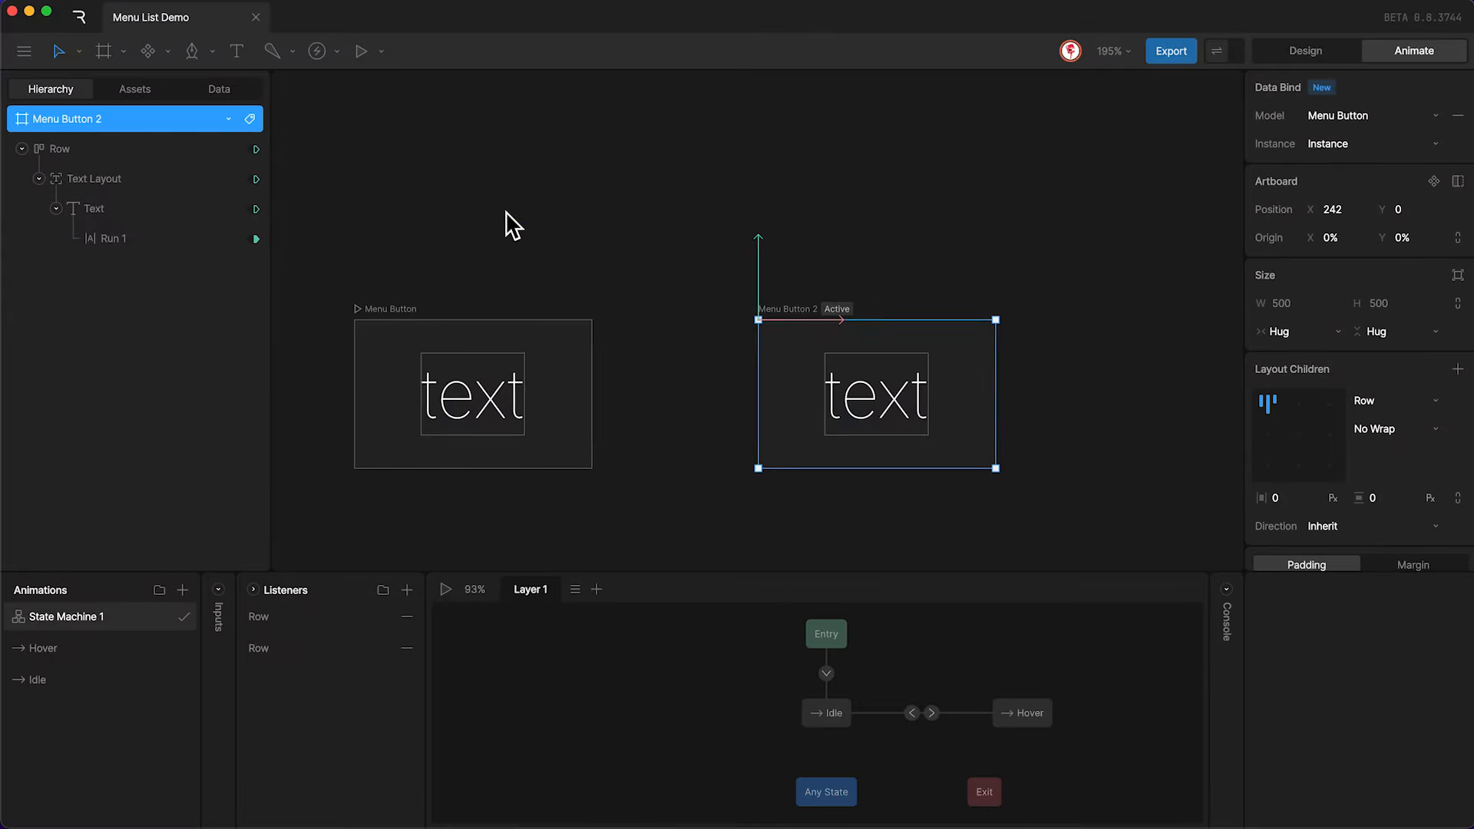
{"action": "scroll", "coordinate": [767, 330], "scroll_direction": "down", "scroll_amount": 2}
{"action": "scroll", "coordinate": [834, 338], "scroll_direction": "up", "scroll_amount": 5}
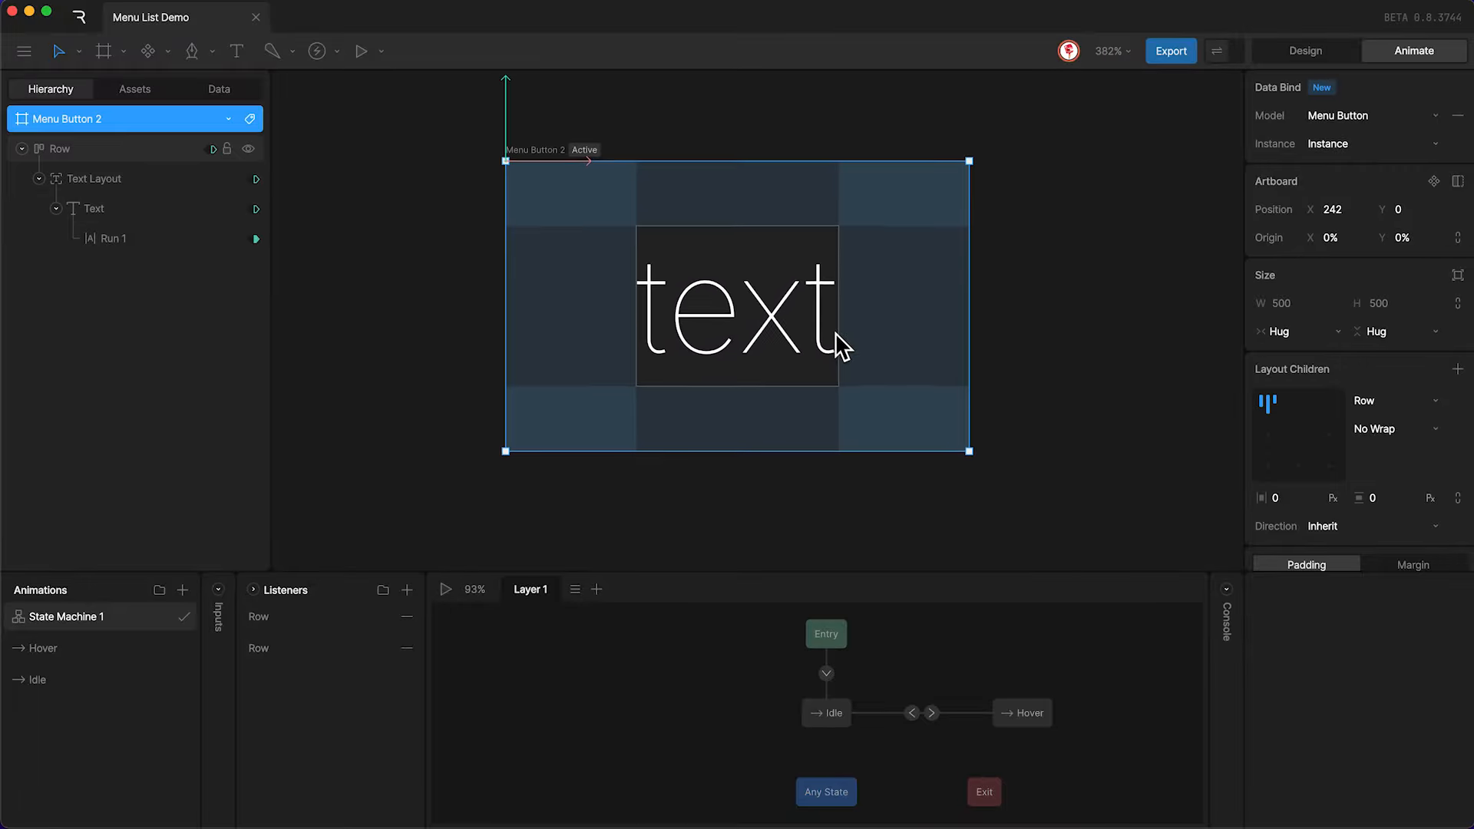
{"action": "scroll", "coordinate": [835, 333], "scroll_direction": "up", "scroll_amount": 1}
{"action": "double_click", "coordinate": [551, 159]}
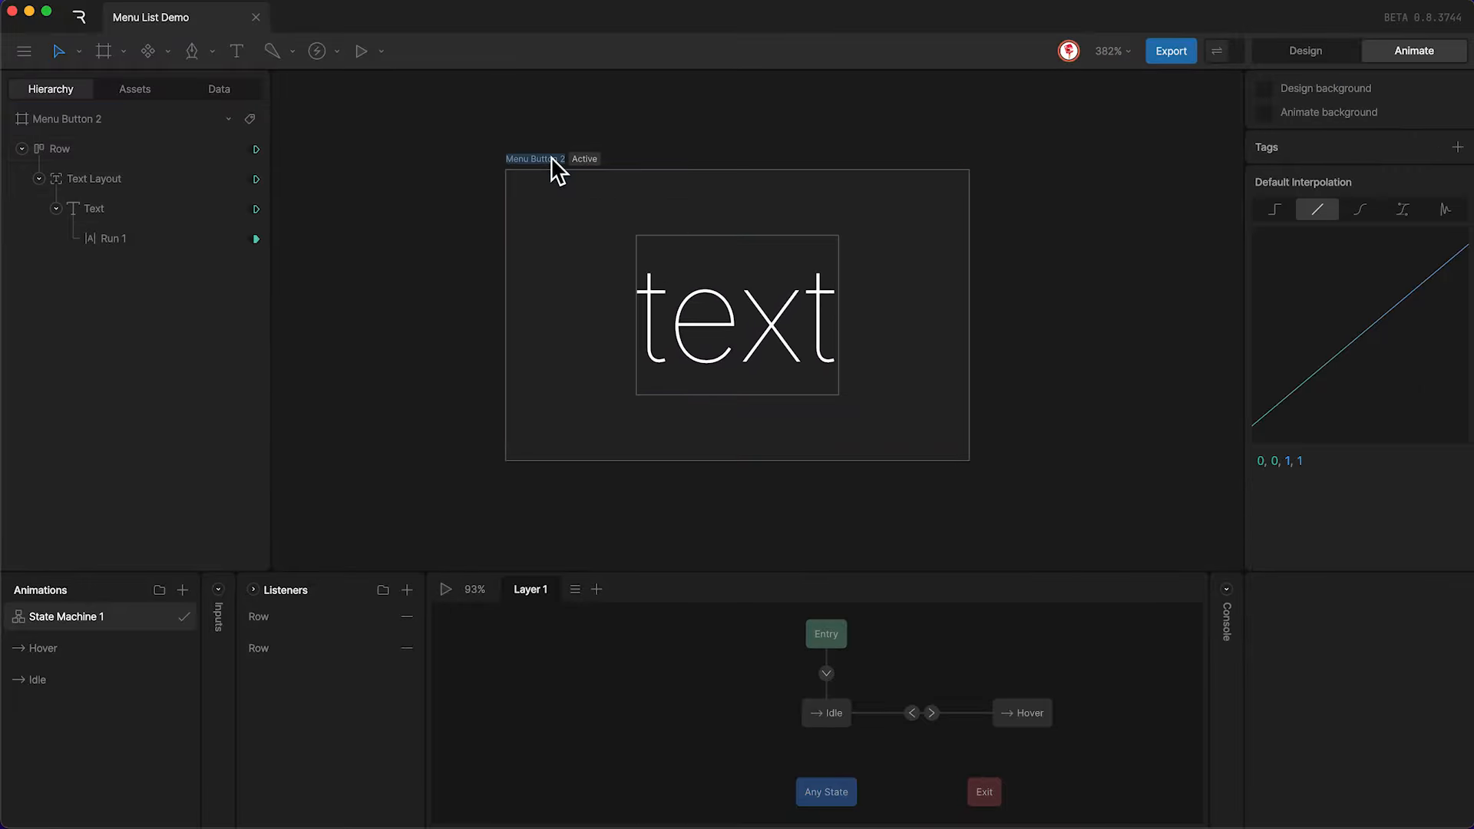
{"action": "type", "text": "Submenu Button"}
{"action": "key", "text": "Return"}
Duplicate the Menu Button view model and rename the copy Submenu button.
{"action": "left_click", "coordinate": [223, 89]}
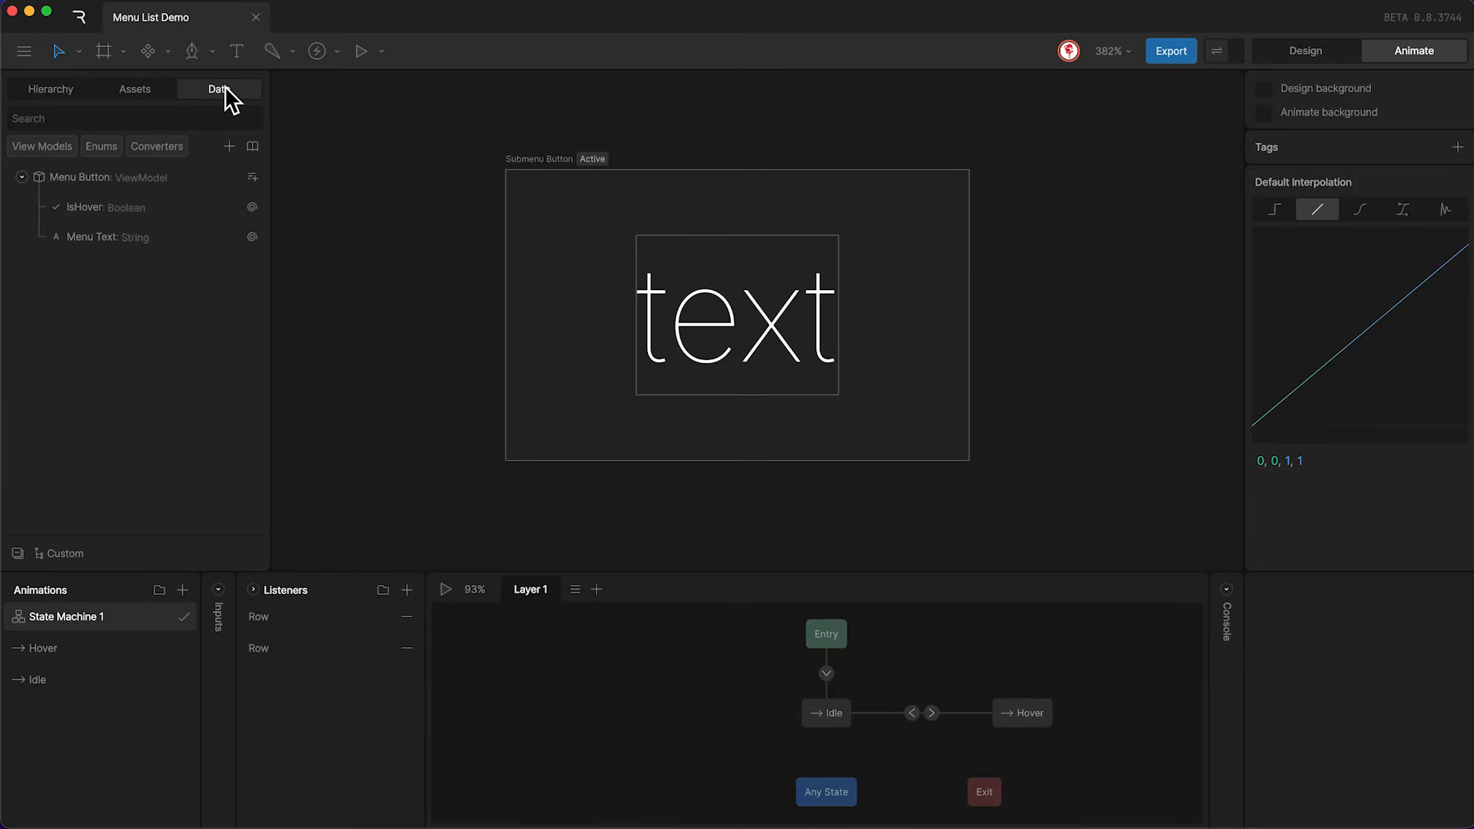
{"action": "left_click", "coordinate": [115, 177]}
{"action": "key", "text": "super+d"}
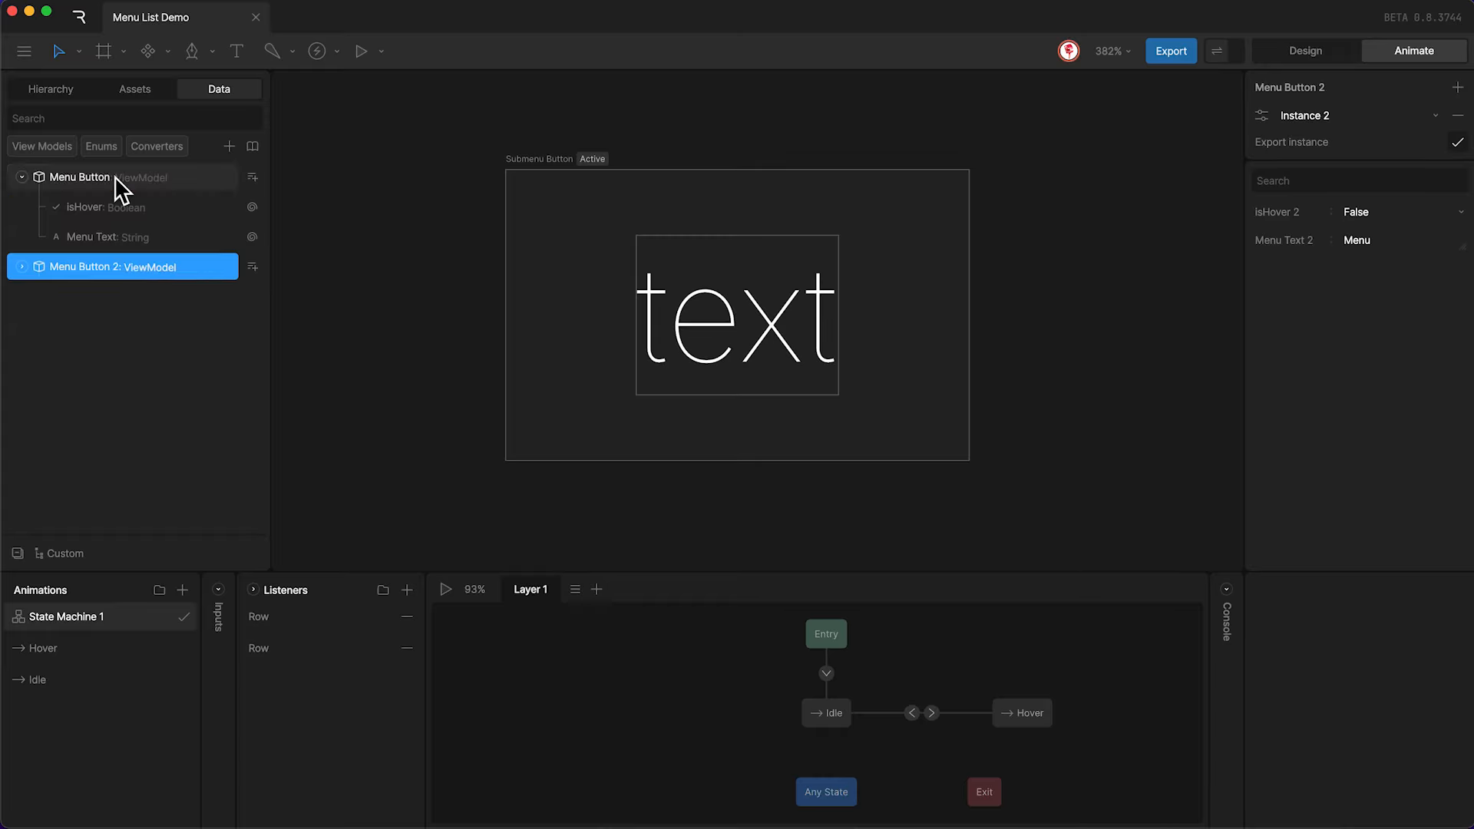
{"action": "double_click", "coordinate": [102, 266]}
{"action": "type", "text": "Subme"}
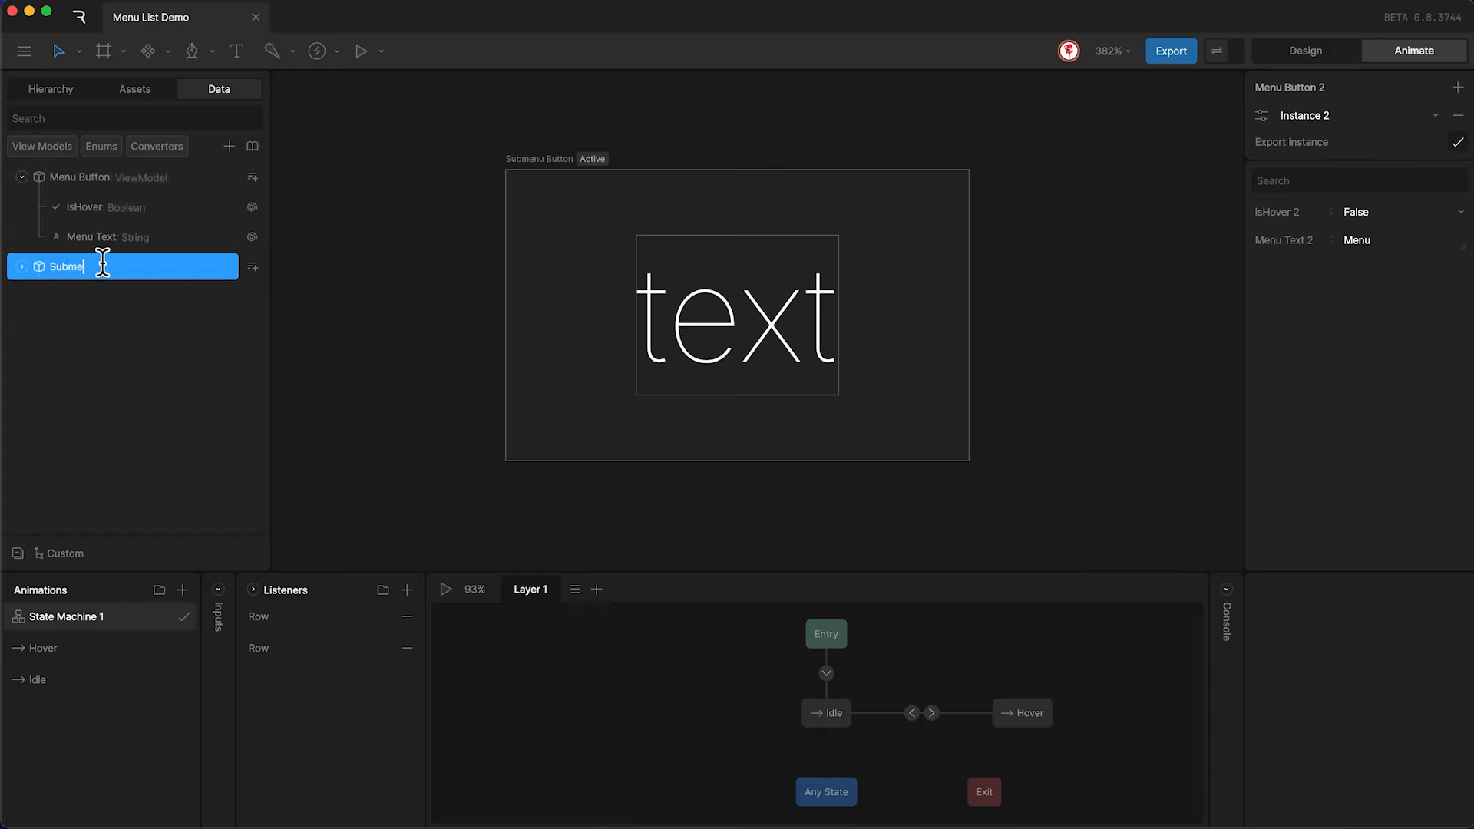
{"action": "type", "text": "nu Button"}
{"action": "key", "text": "Return"}
Rename the Submenu button view model's boolean property to isHover and its string property to Submenu Text.
{"action": "left_click", "coordinate": [21, 267]}
{"action": "left_click", "coordinate": [99, 296]}
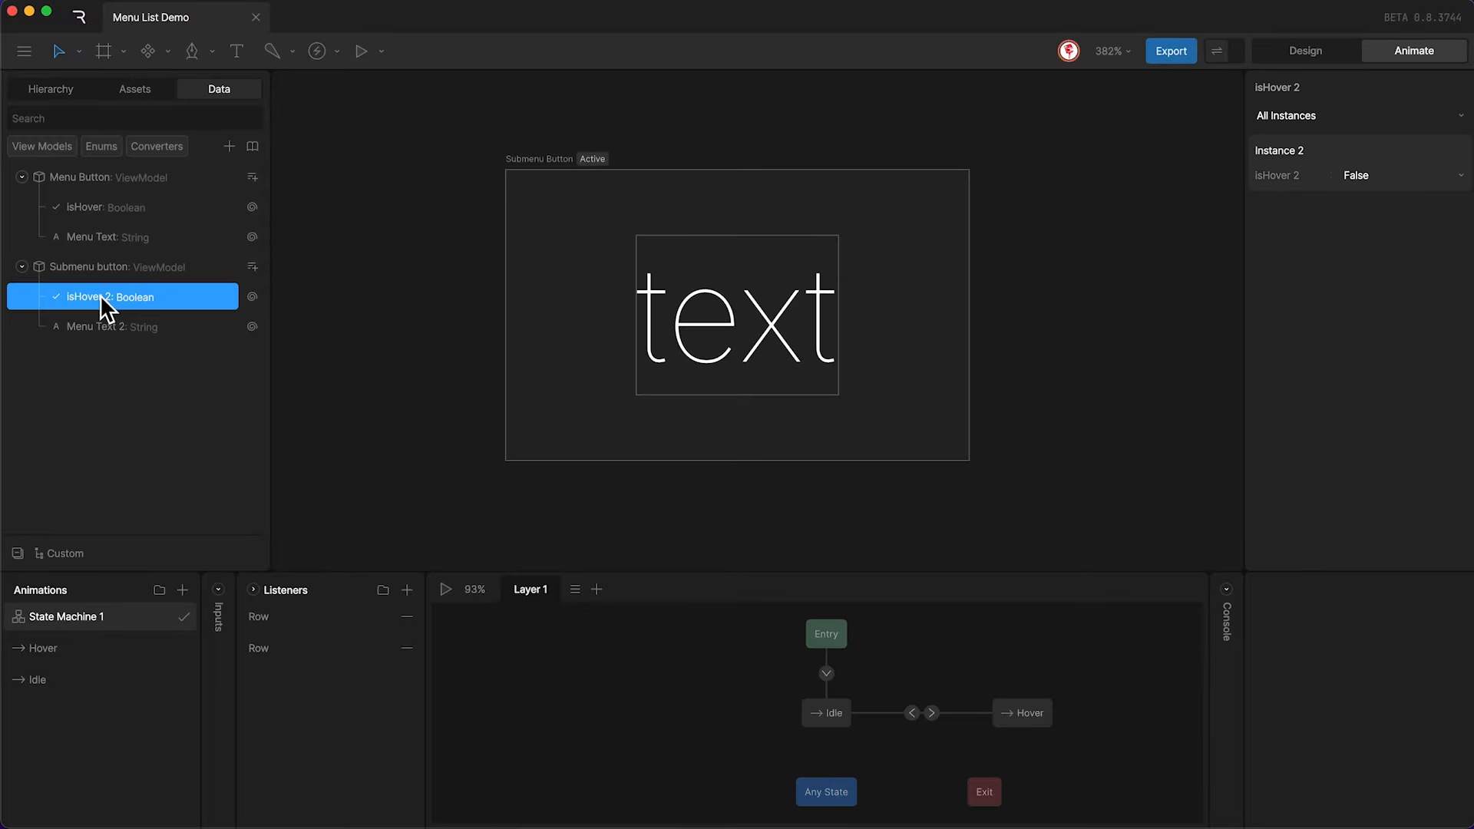
{"action": "left_click", "coordinate": [111, 296]}
{"action": "key", "text": "BackSpace"}
{"action": "key", "text": "BackSpace"}
{"action": "left_click", "coordinate": [109, 330]}
{"action": "left_click", "coordinate": [95, 328]}
{"action": "type", "text": "S"}
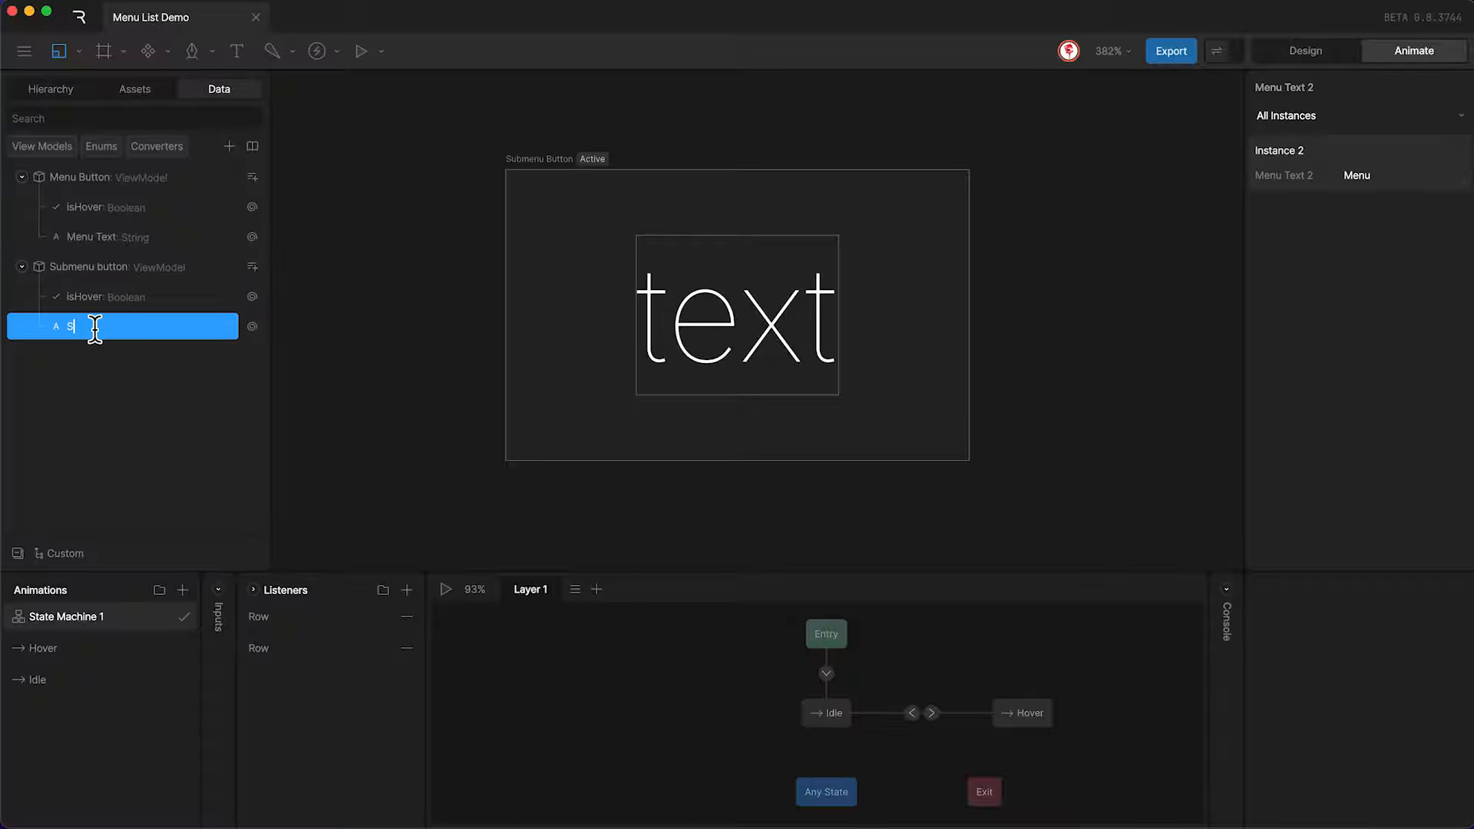
{"action": "type", "text": "ubmenu Text"}
{"action": "key", "text": "Return"}
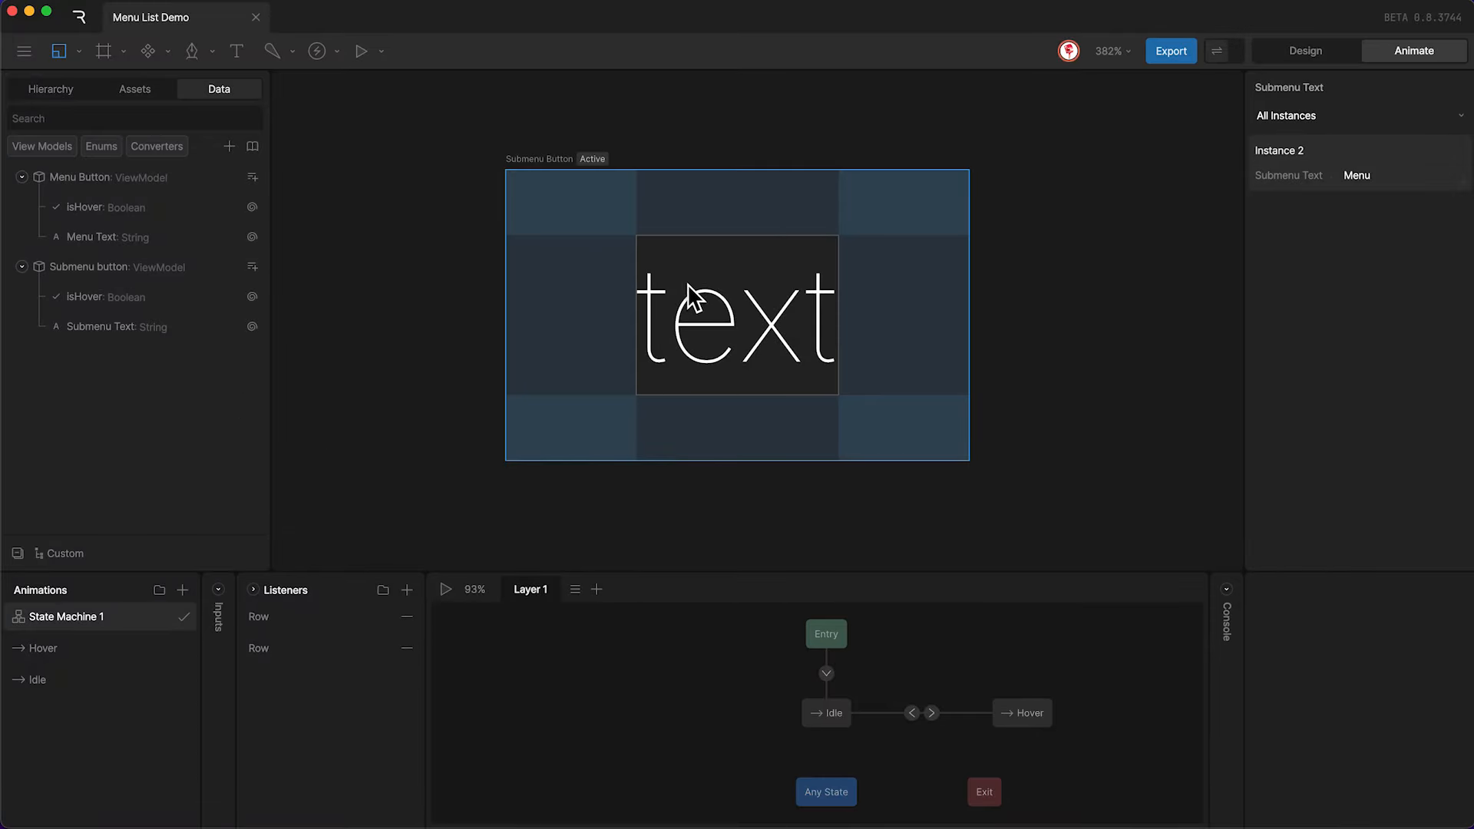
Update the data bind of Run 1 in the Submenu Button artboard to the Submenu Text property.
{"action": "left_click", "coordinate": [67, 90]}
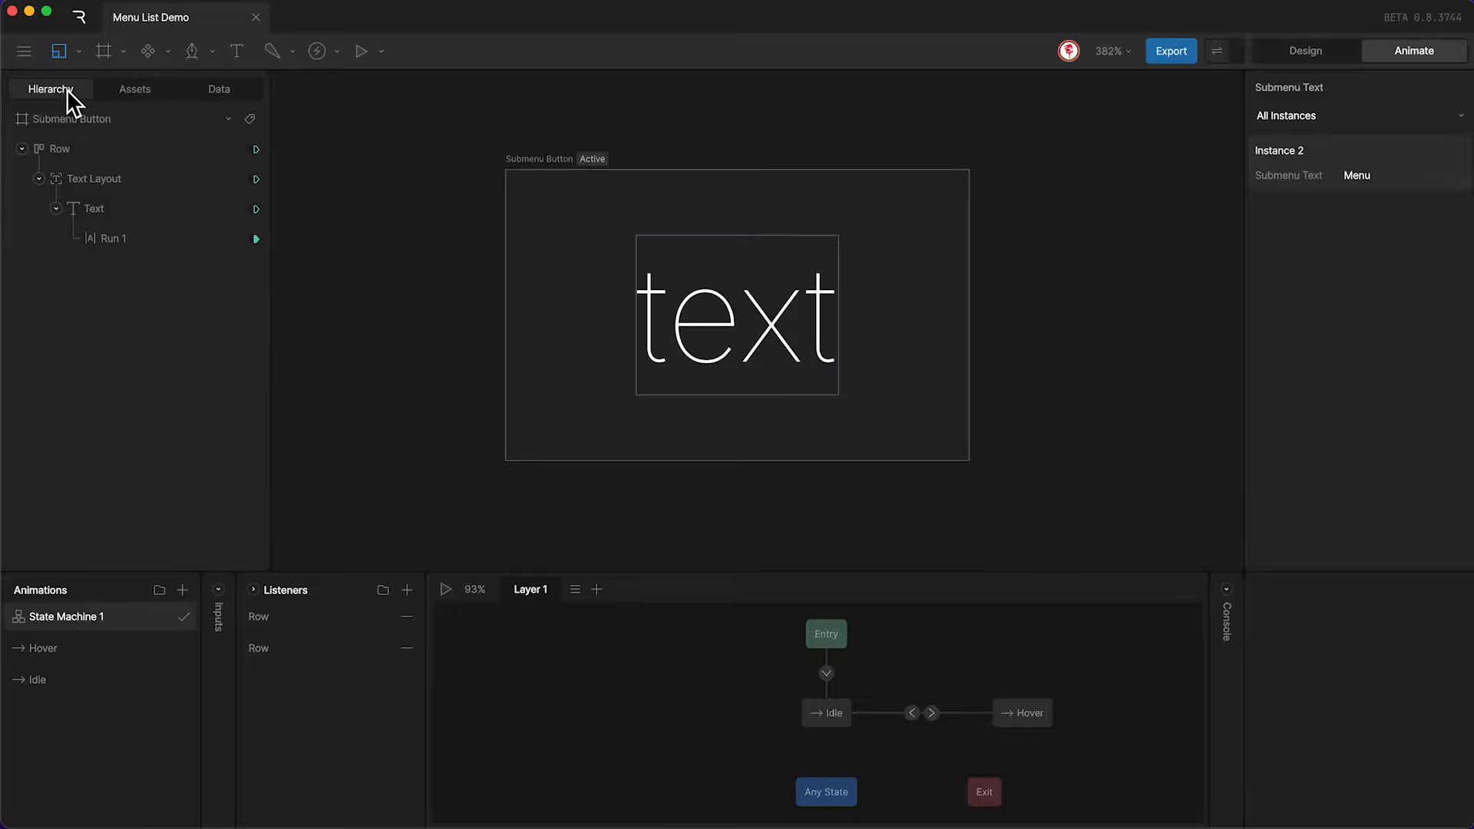
{"action": "left_click", "coordinate": [167, 236]}
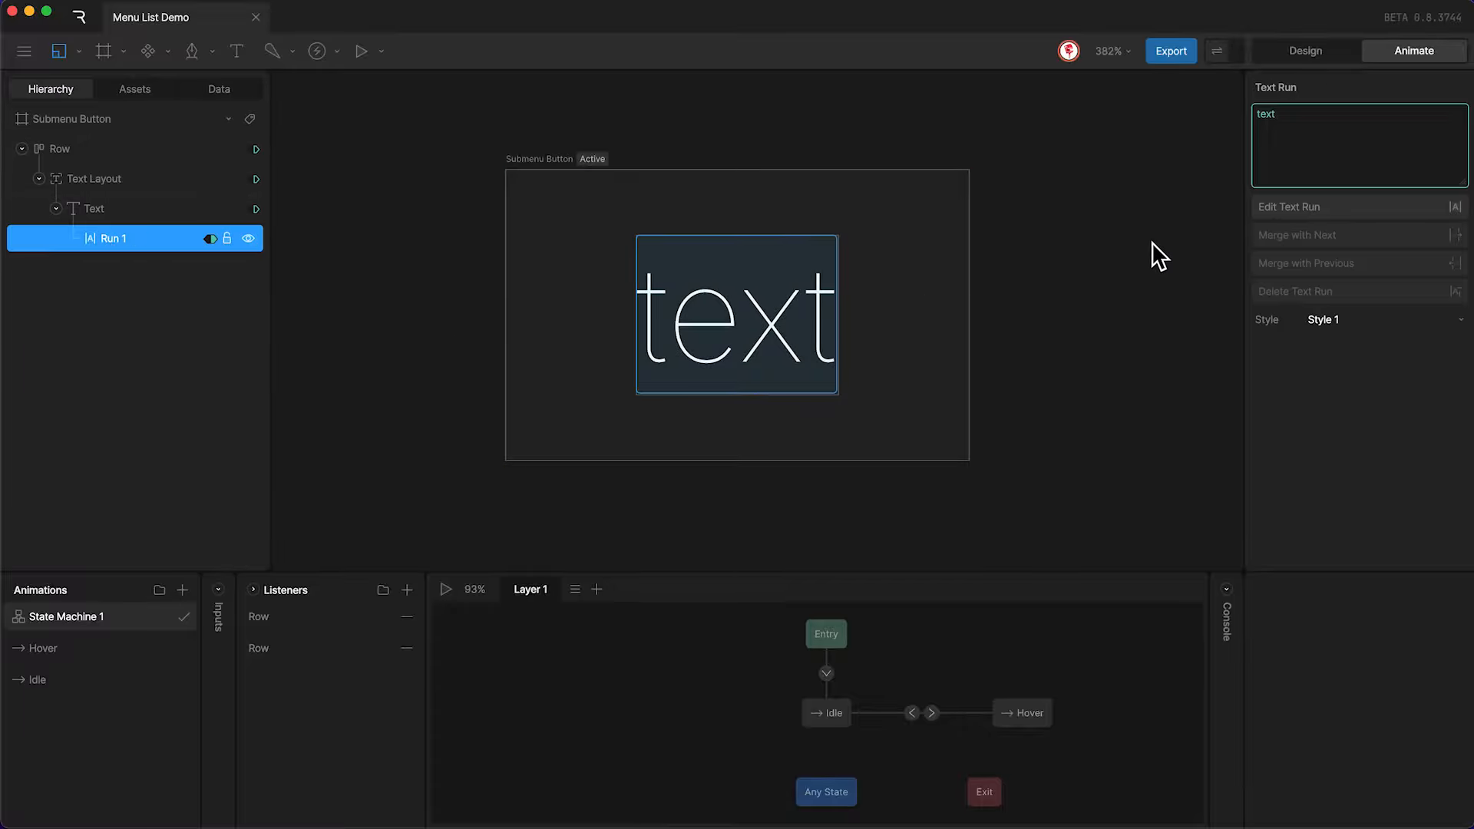
{"action": "right_click", "coordinate": [1288, 115]}
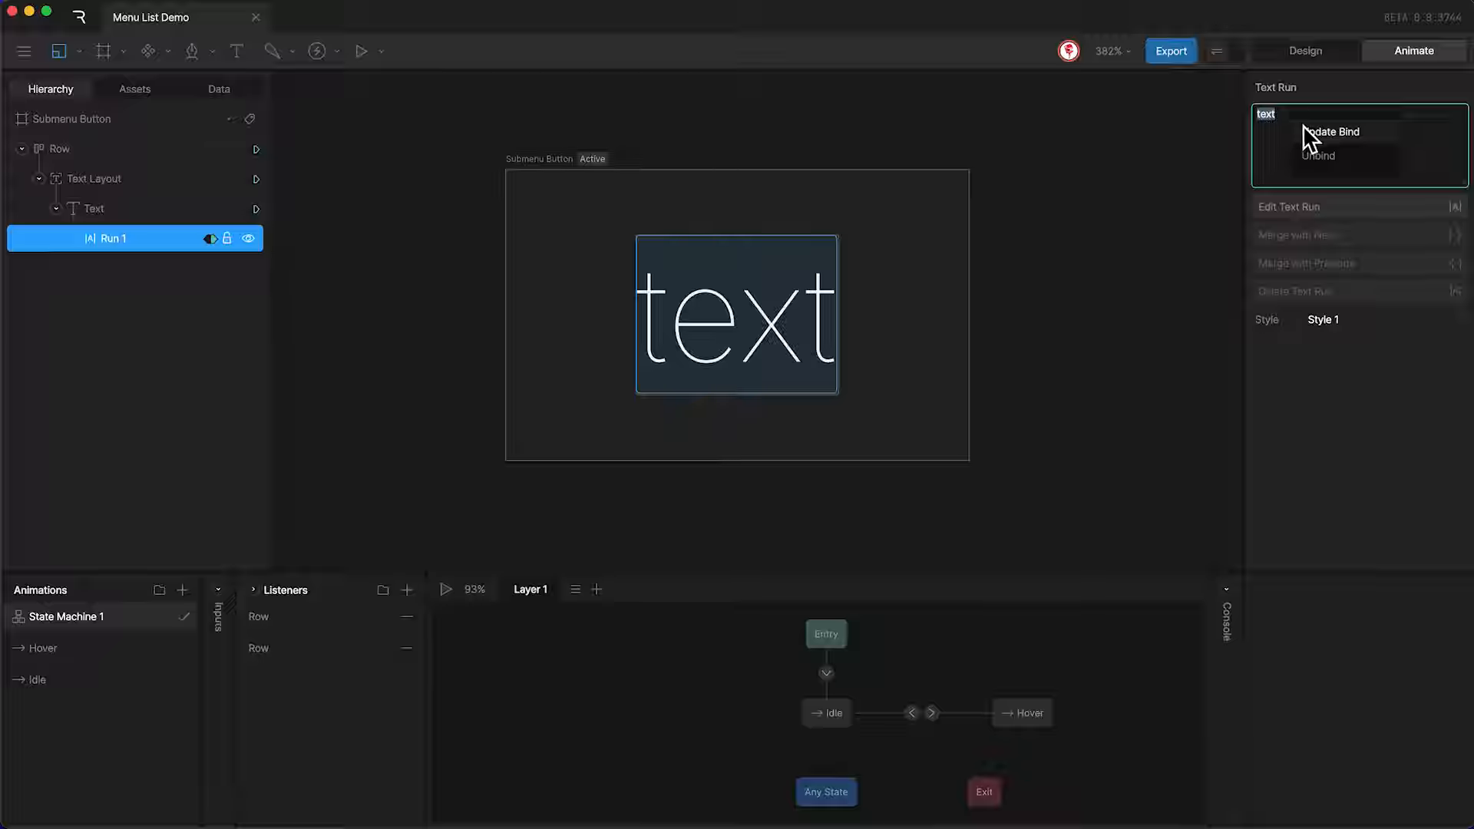
{"action": "left_click", "coordinate": [1309, 129]}
{"action": "left_click", "coordinate": [1135, 150]}
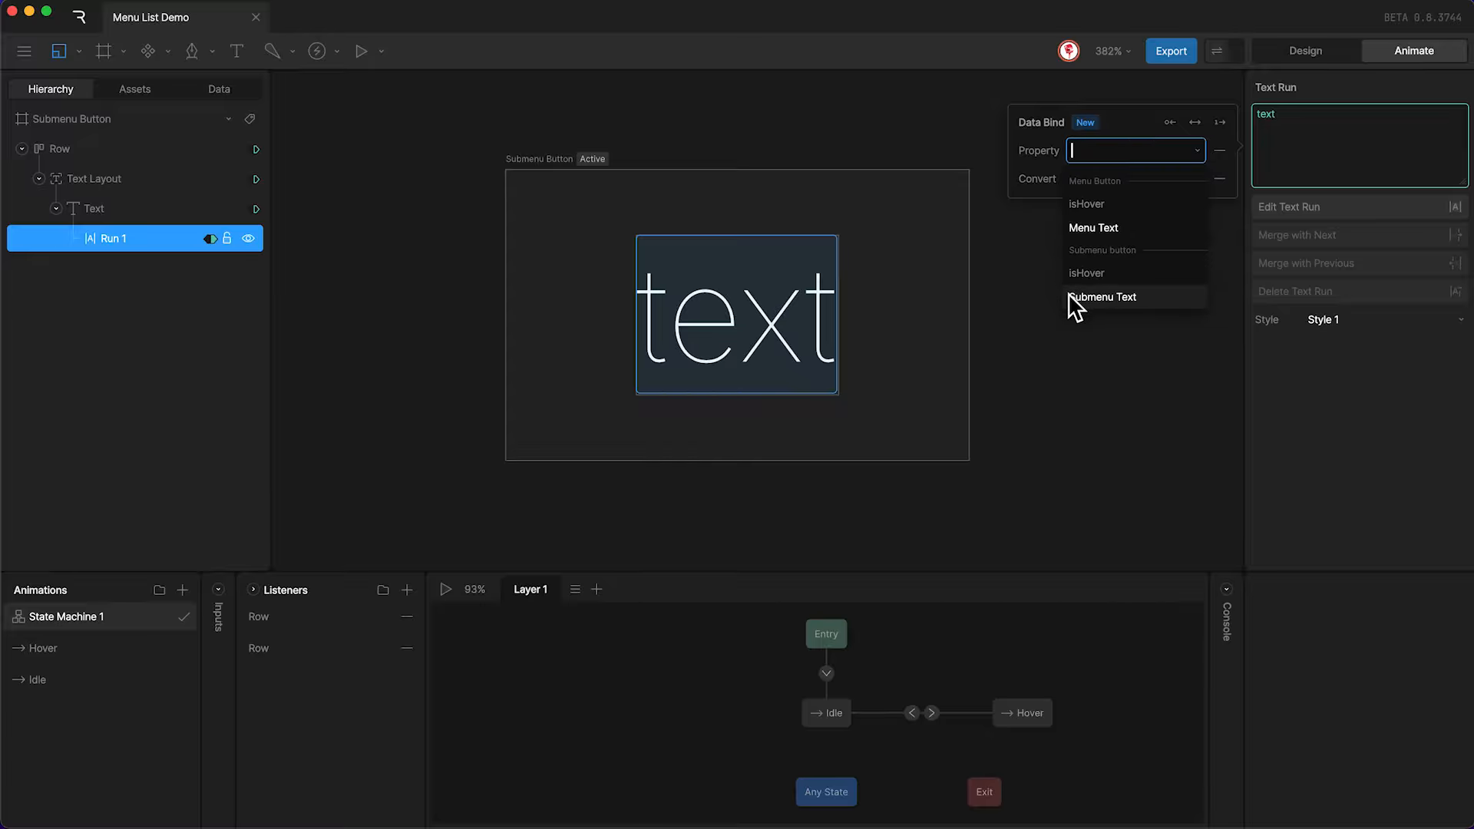
{"action": "left_click", "coordinate": [1120, 295]}
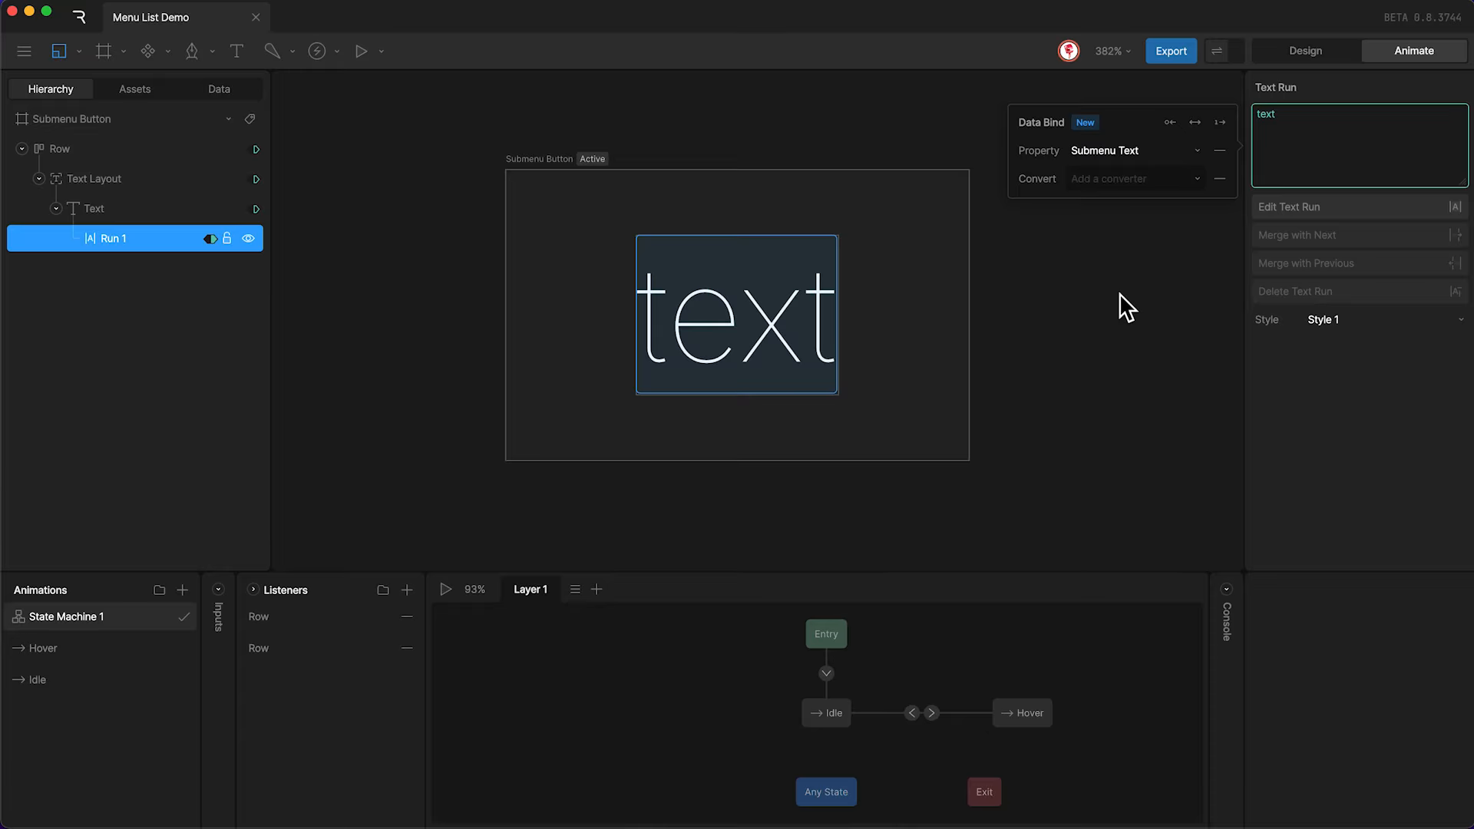
{"action": "left_click", "coordinate": [1120, 293]}
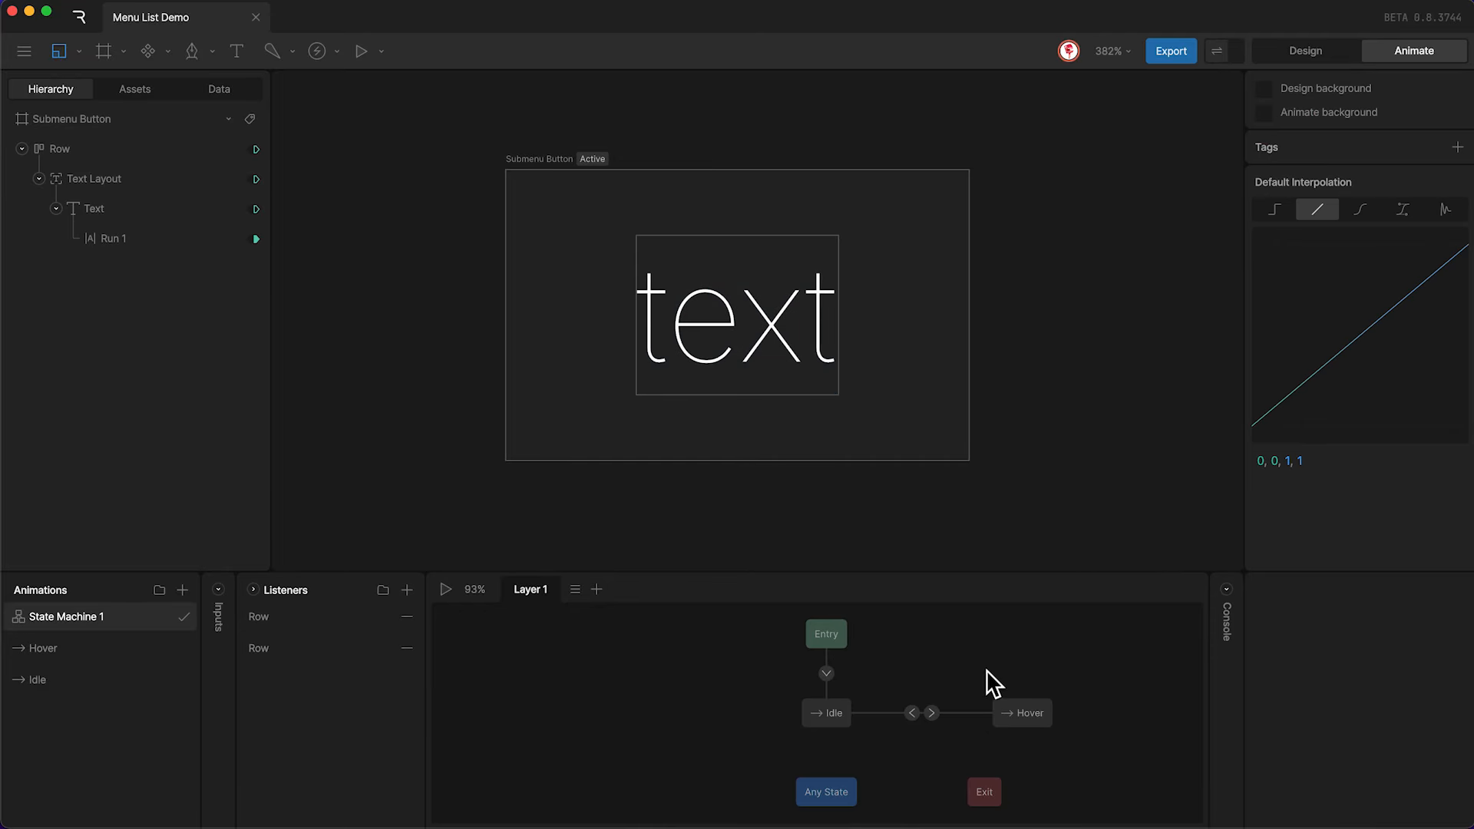
Point the conditions of both transitions between Idle and Hover to the Submenu button view model's isHover property.
{"action": "left_click", "coordinate": [931, 714]}
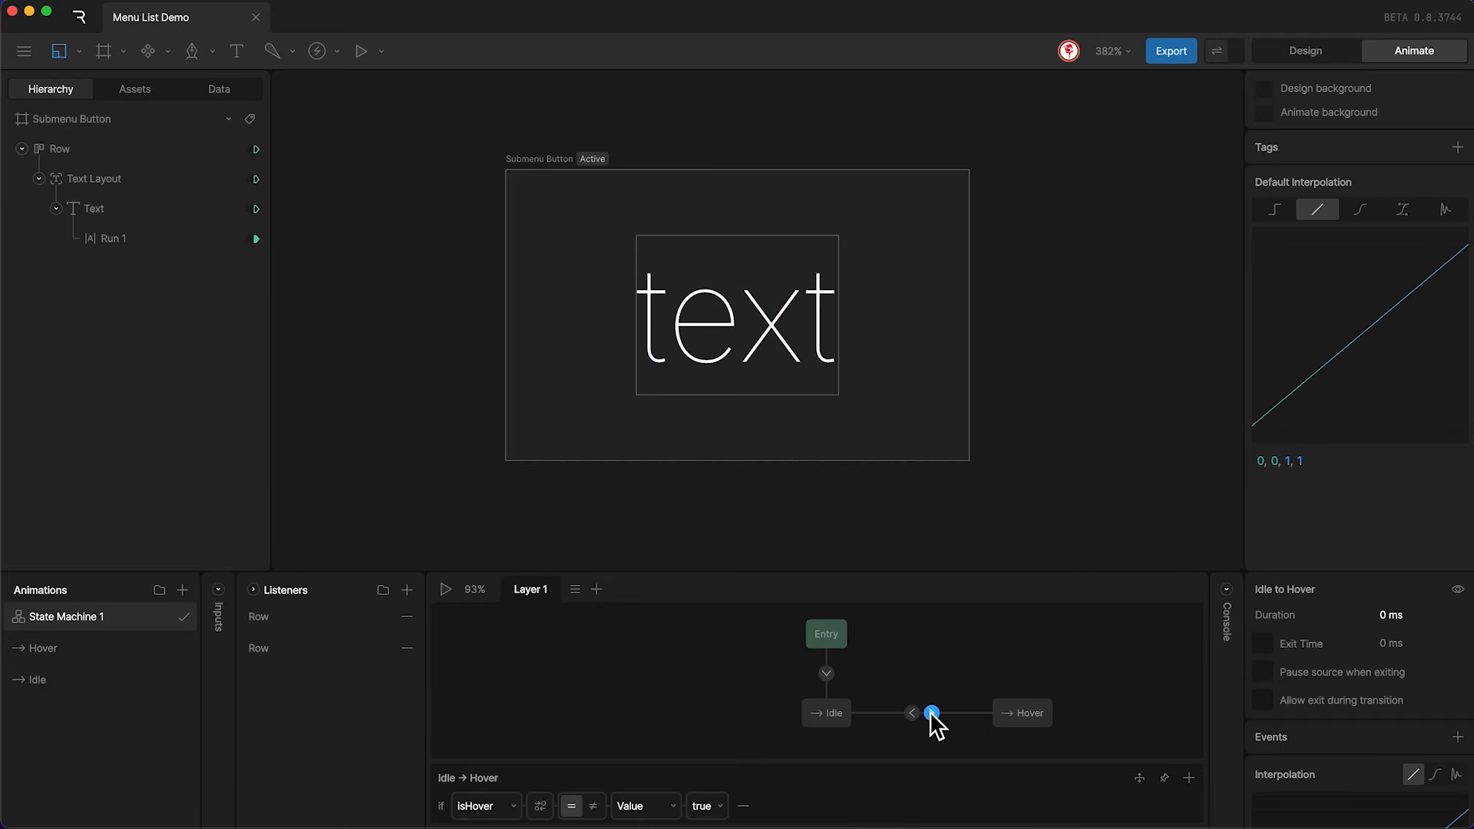
{"action": "left_click", "coordinate": [507, 806]}
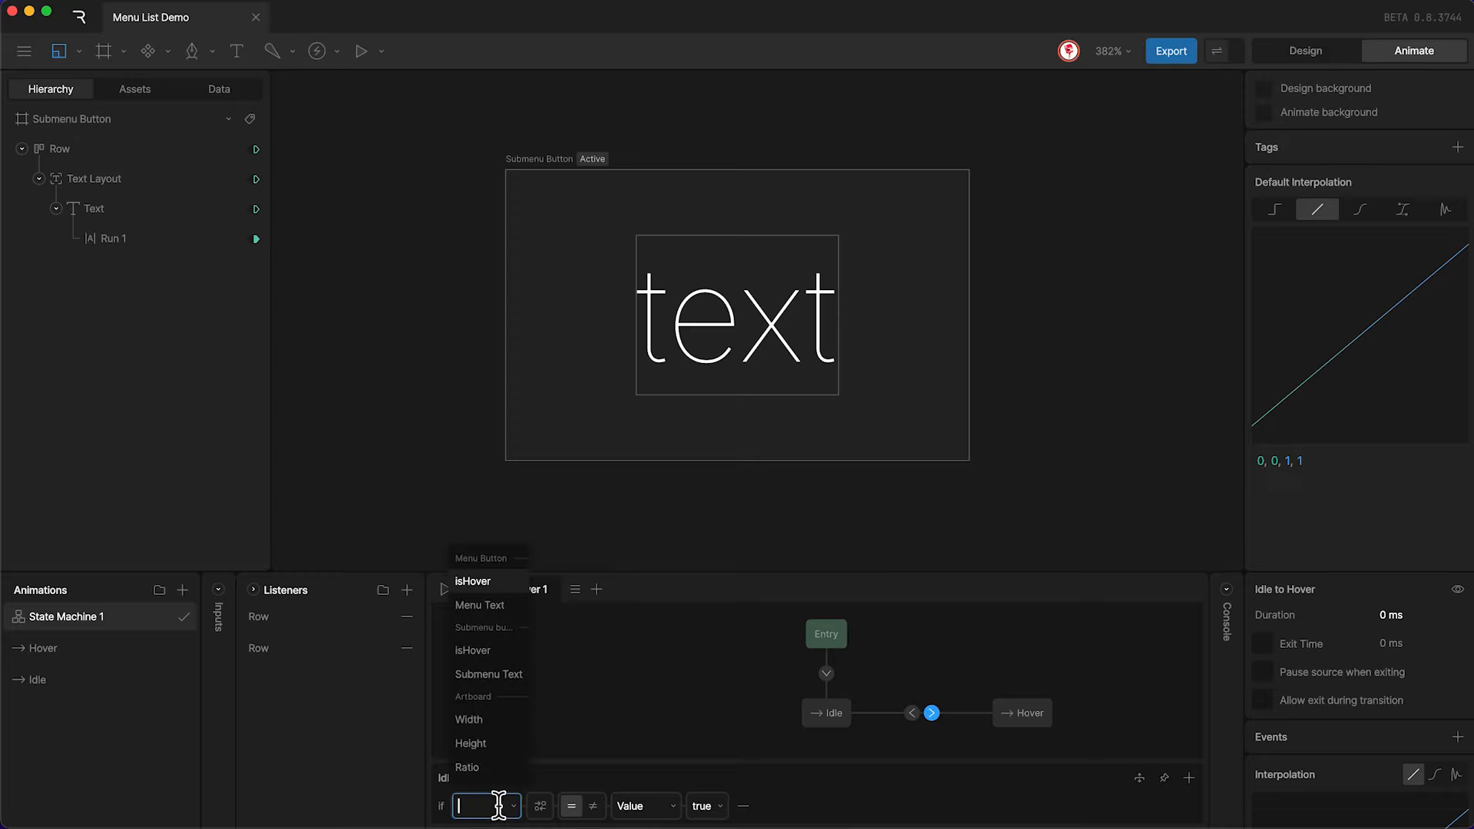
{"action": "left_click", "coordinate": [468, 651]}
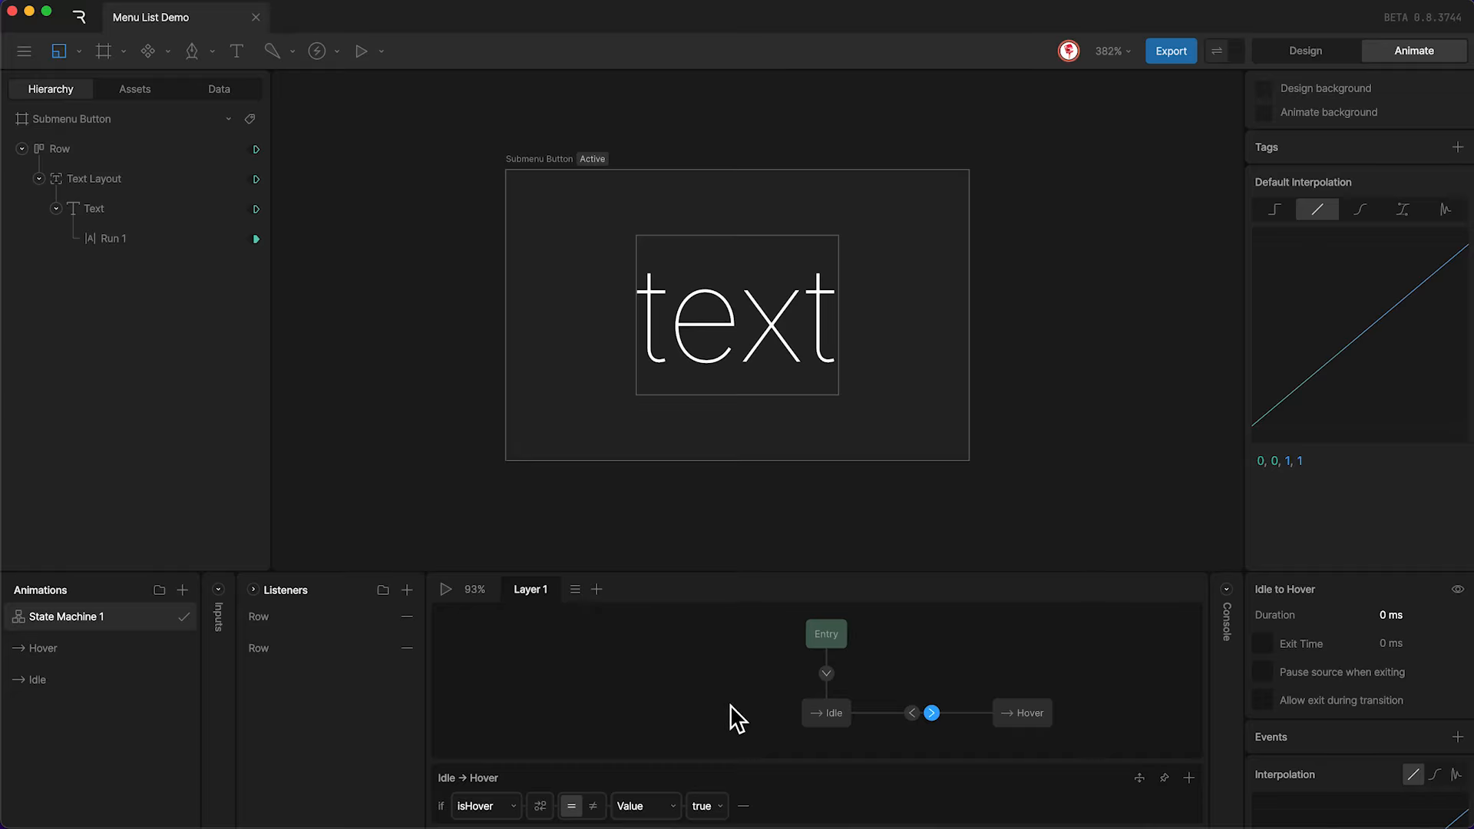
{"action": "left_click", "coordinate": [912, 712]}
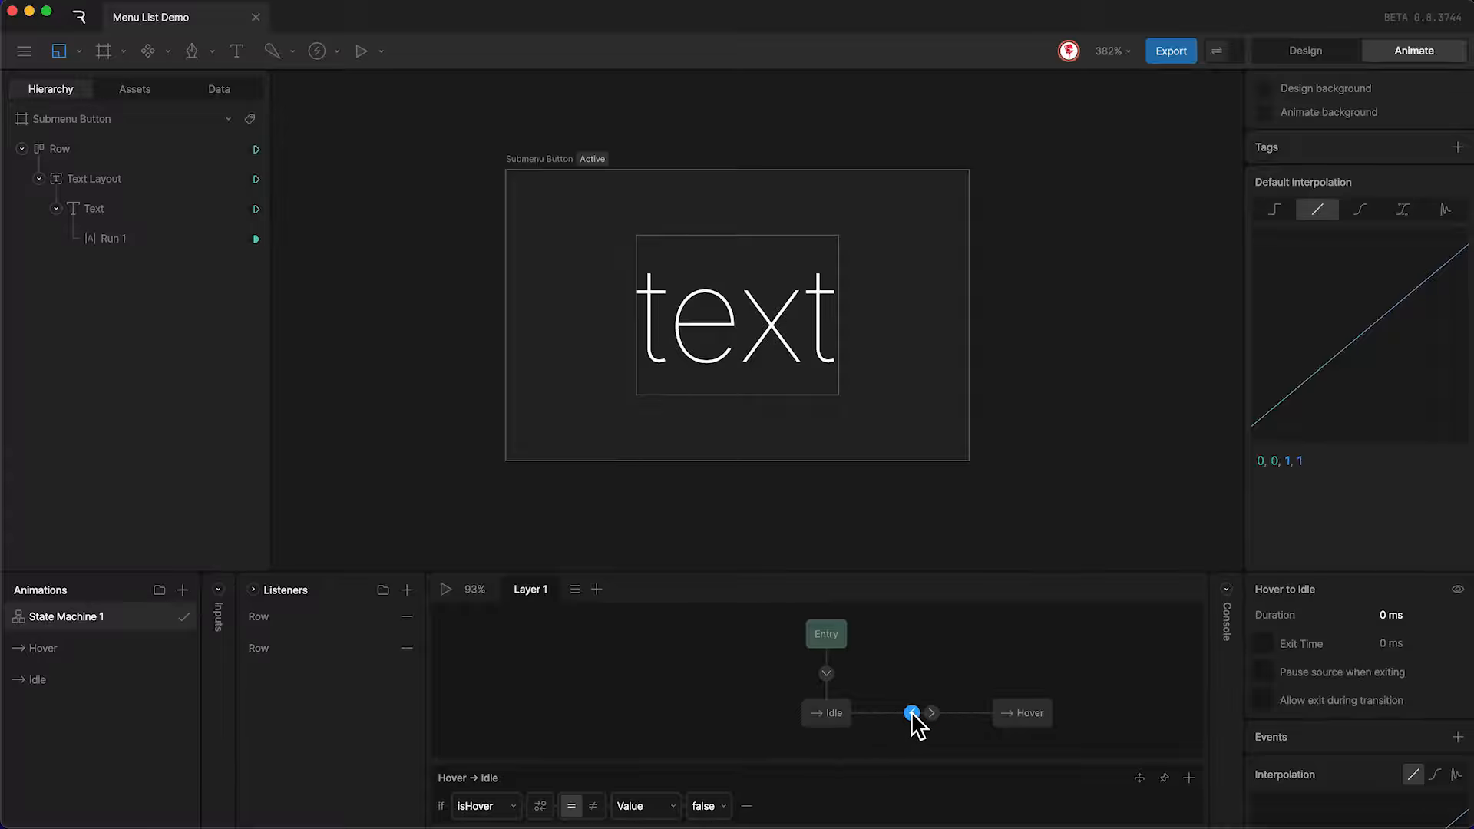
{"action": "left_click", "coordinate": [485, 804]}
{"action": "left_click", "coordinate": [475, 651]}
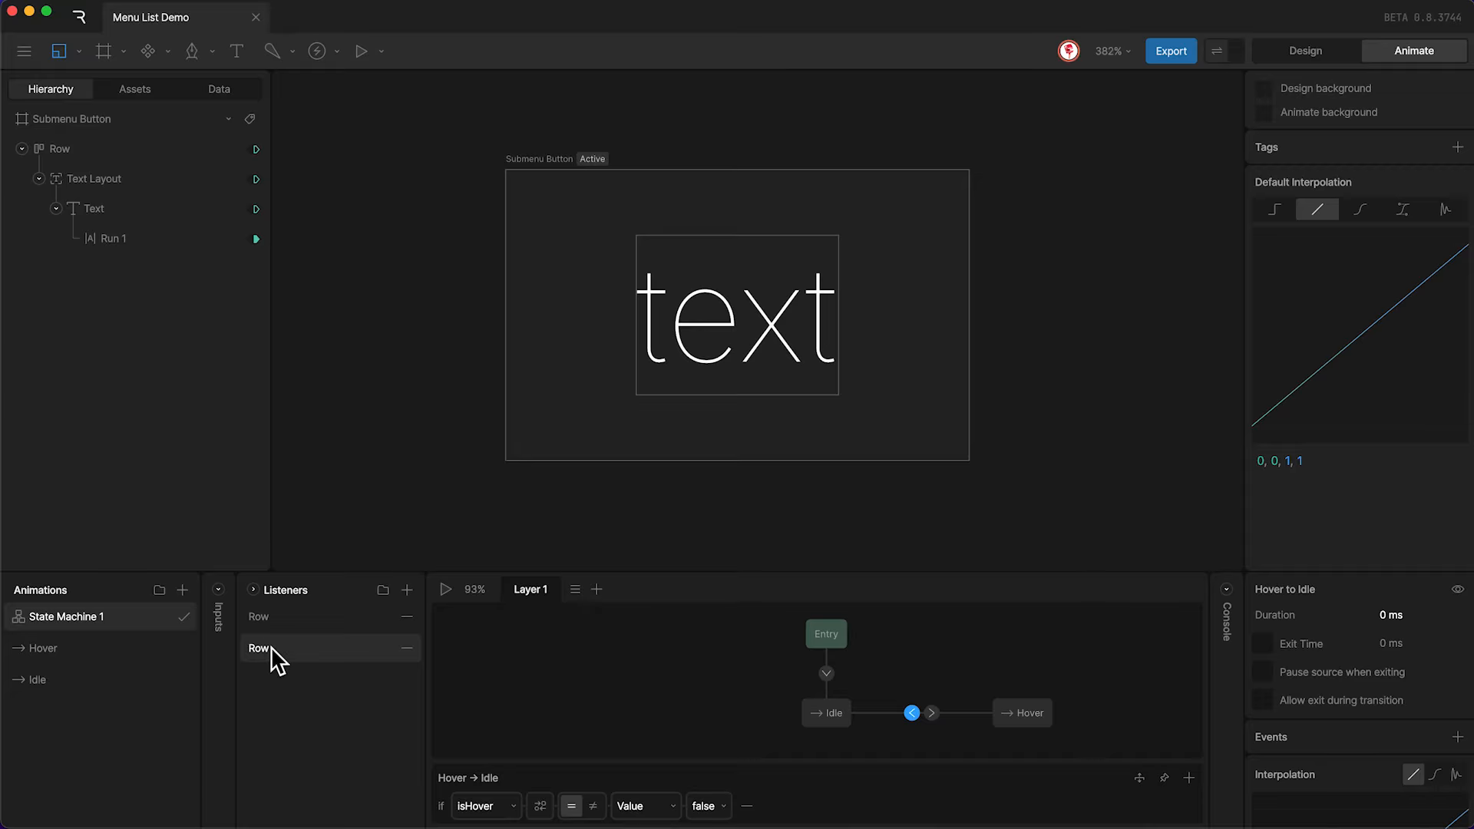
Make both Row listeners, Pointer Exit and Pointer Enter, set the Submenu button view model's isHover property.
{"action": "left_click", "coordinate": [271, 617]}
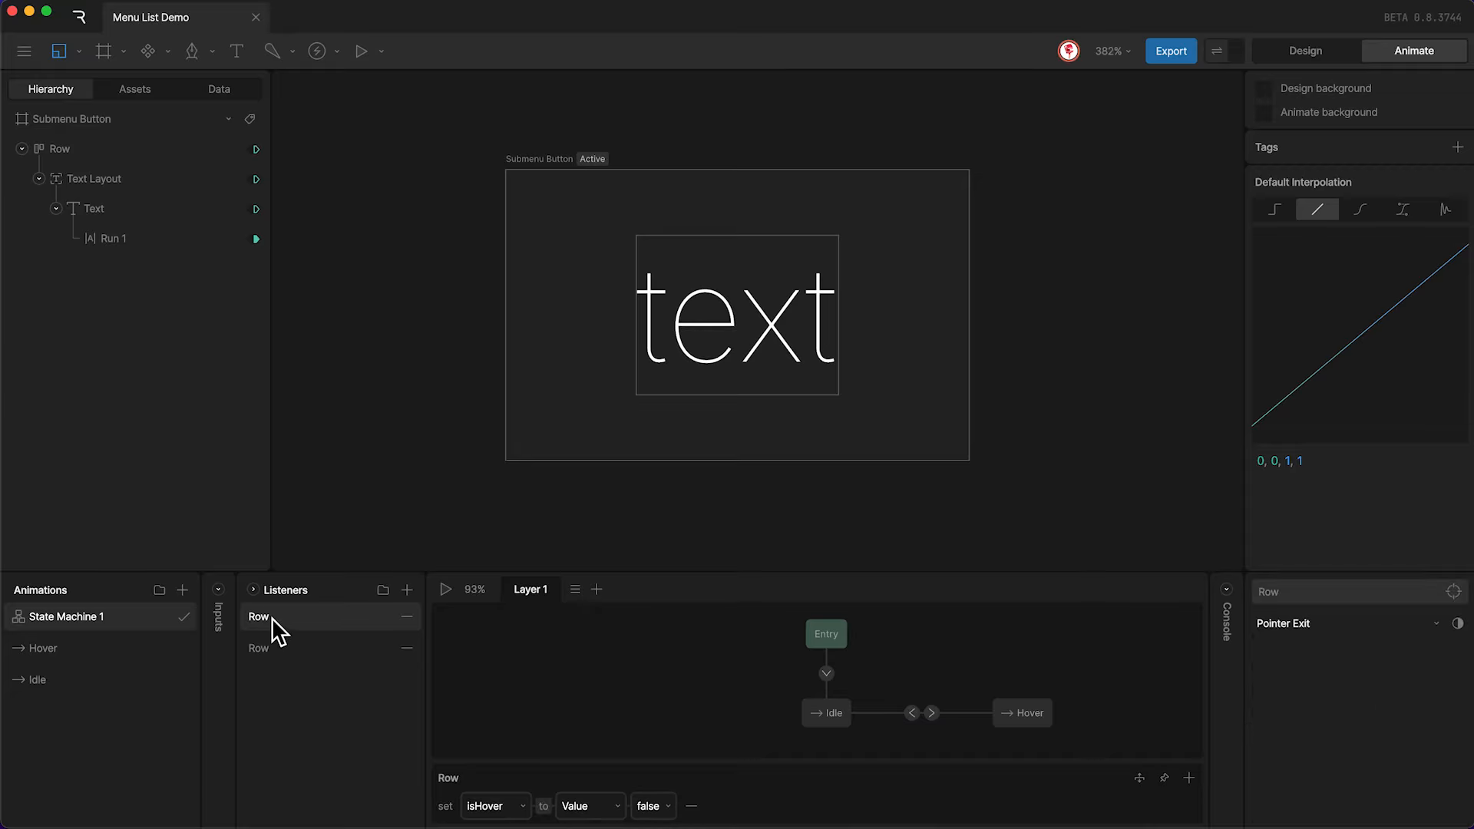
{"action": "left_click", "coordinate": [492, 806]}
{"action": "left_click", "coordinate": [500, 754]}
{"action": "left_click", "coordinate": [321, 648]}
{"action": "left_click", "coordinate": [476, 805]}
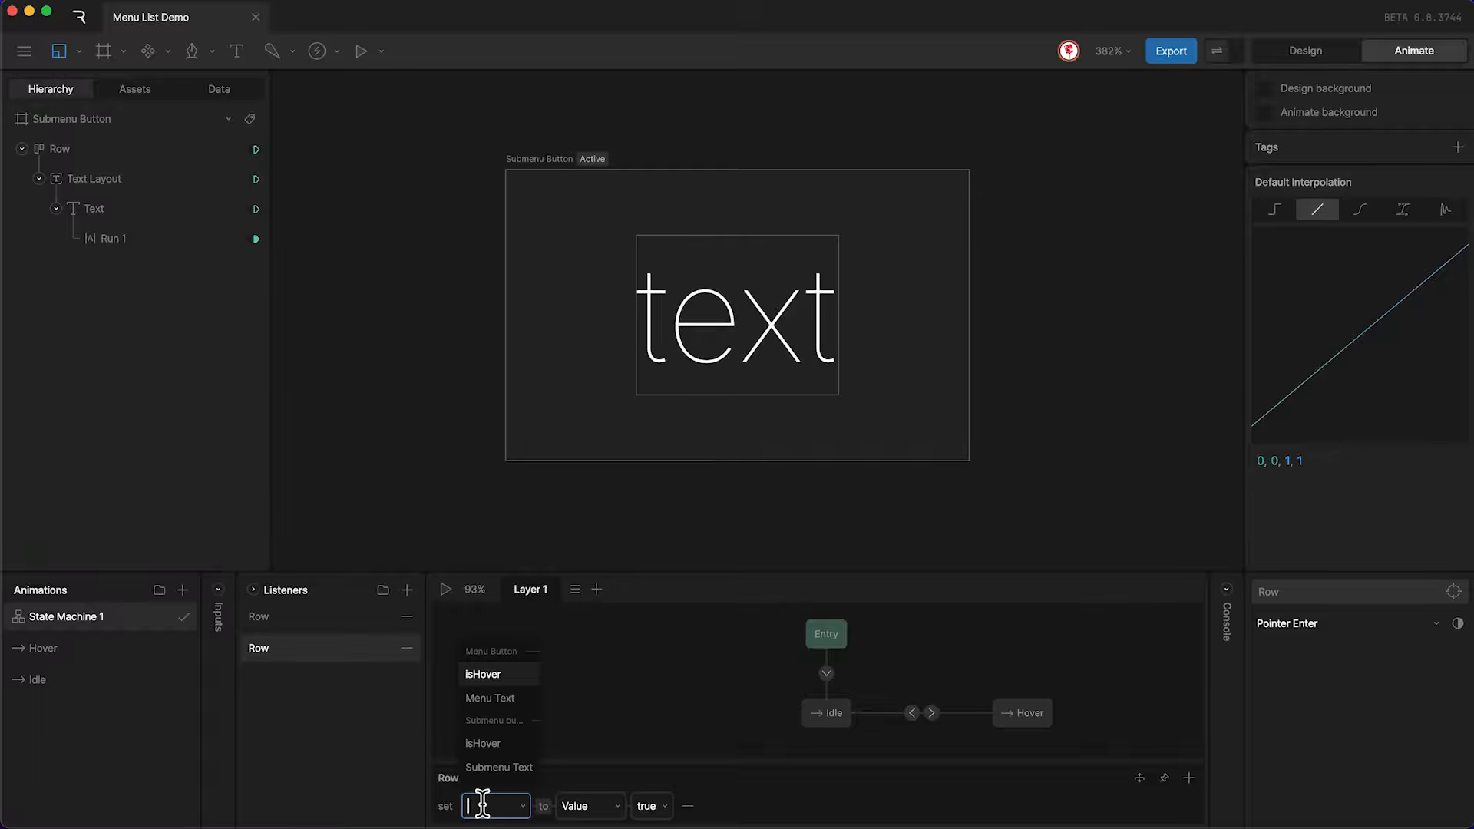
{"action": "left_click", "coordinate": [481, 743]}
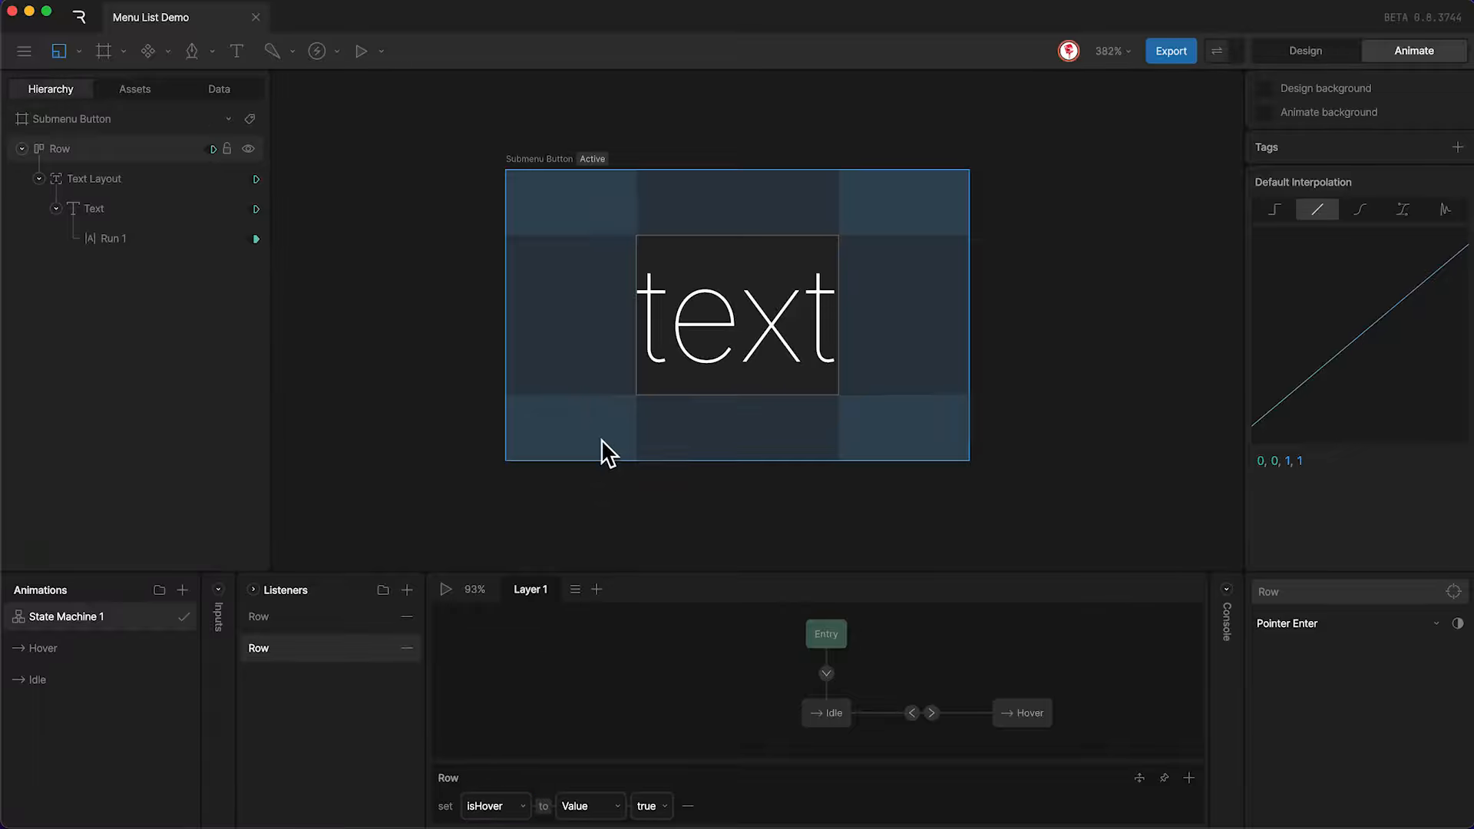
Bind the Submenu Button artboard to the Submenu button view model.
{"action": "left_click", "coordinate": [529, 158]}
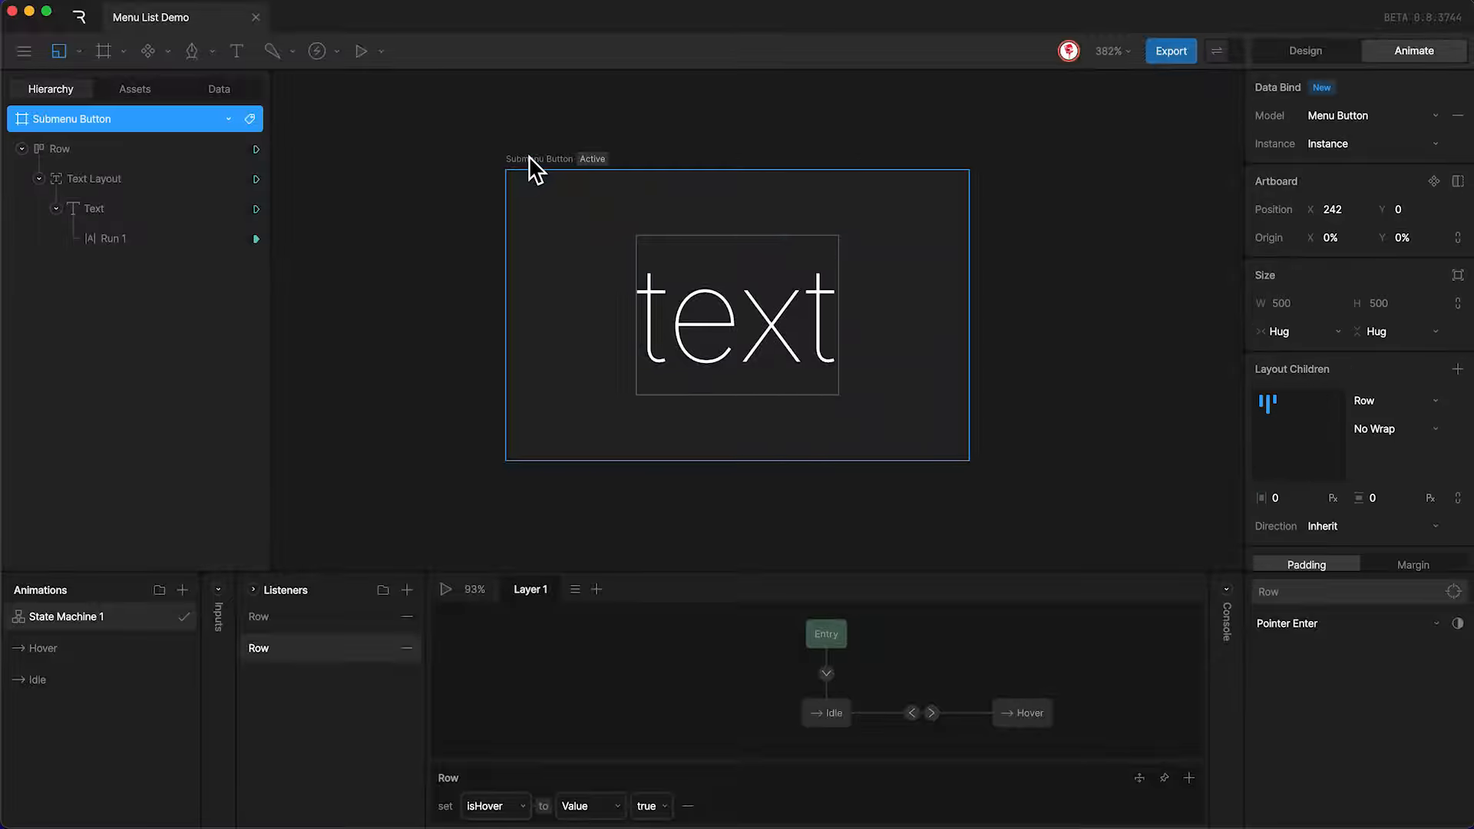
{"action": "left_click", "coordinate": [1322, 115]}
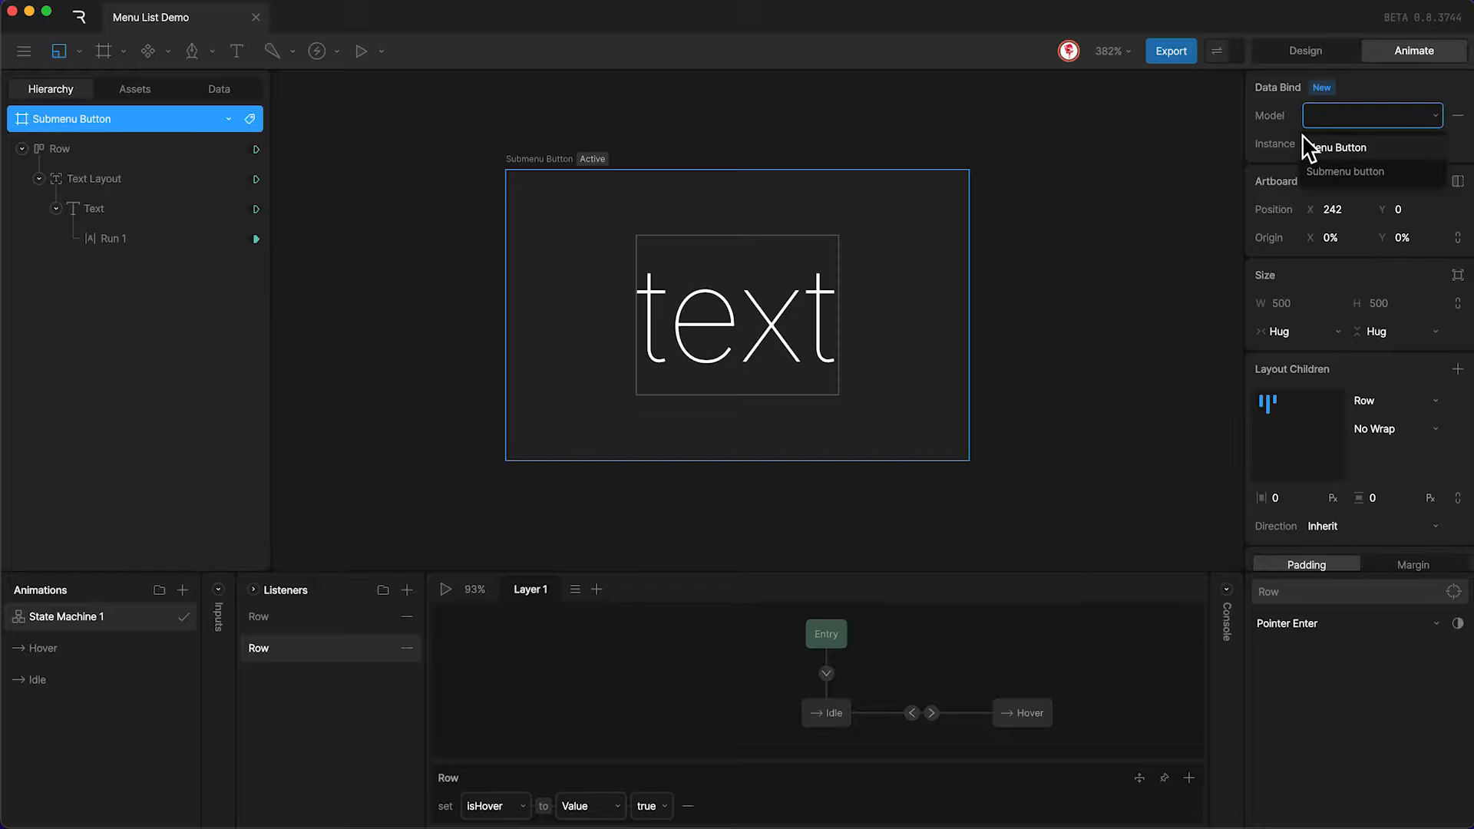
{"action": "left_click", "coordinate": [1373, 172]}
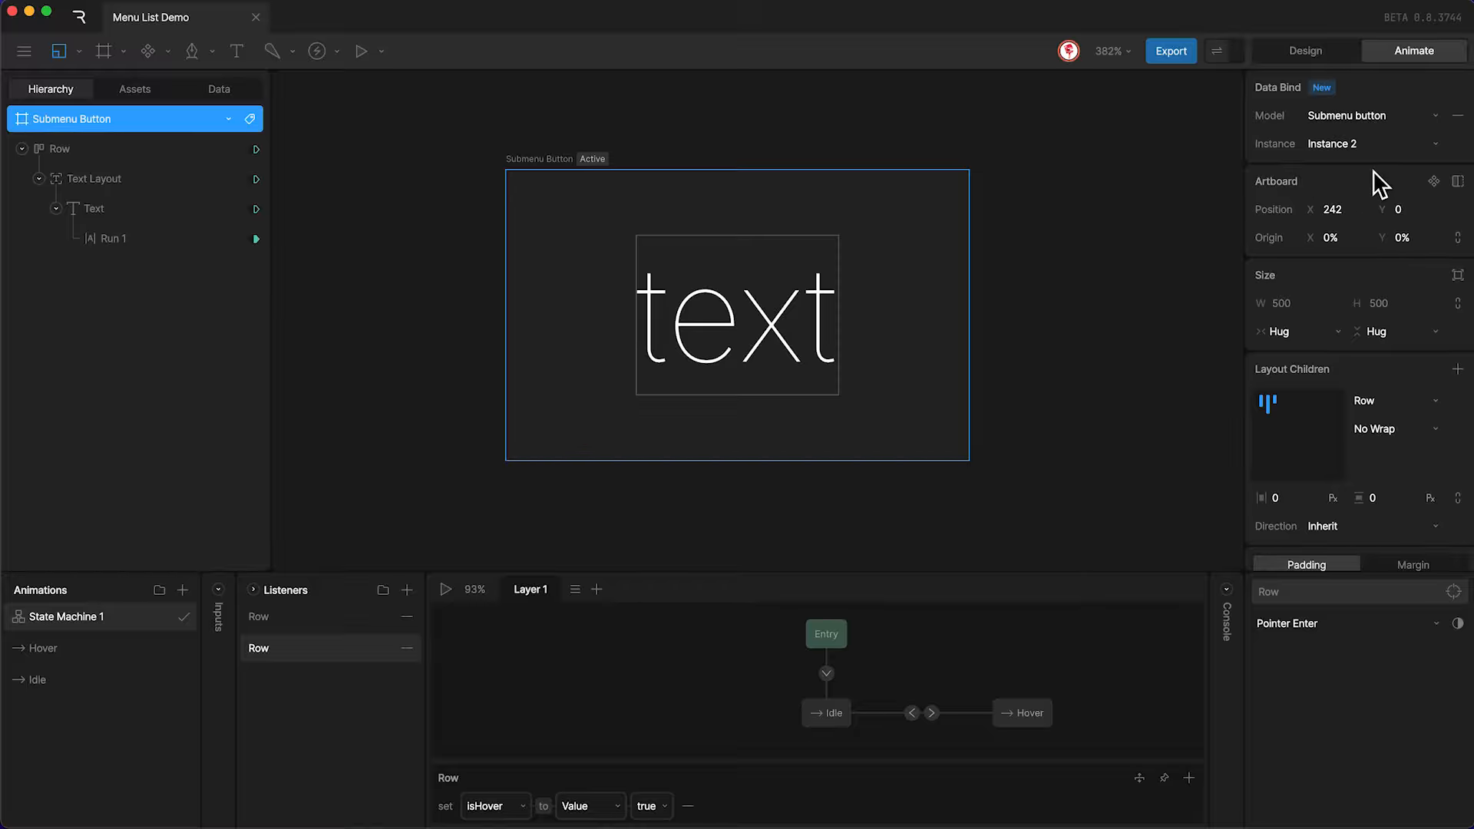
{"action": "left_click", "coordinate": [1096, 303]}
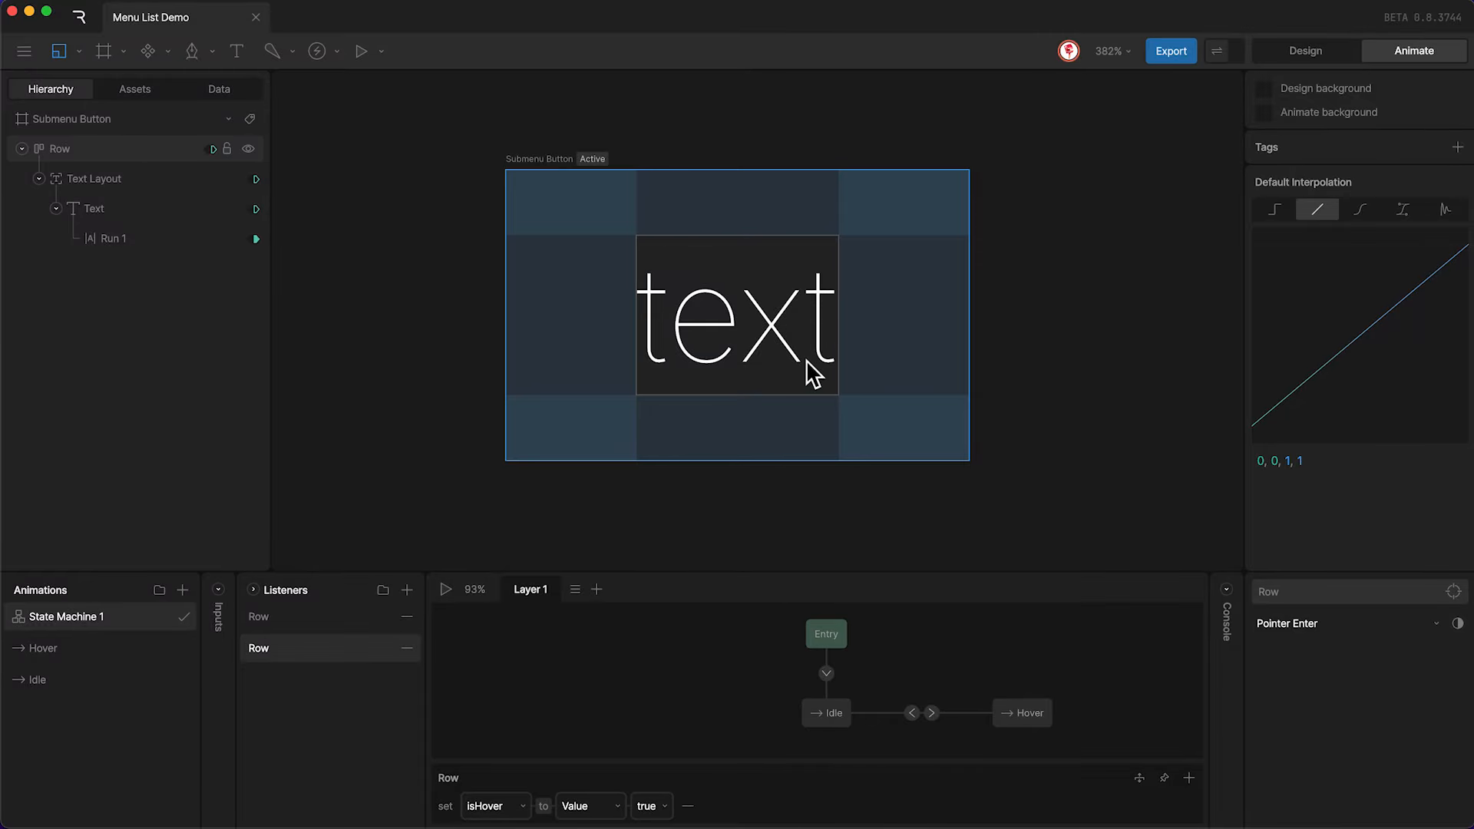
In Design mode, set the font size of the Submenu Button's text to 16.
{"action": "key", "text": "Tab"}
{"action": "left_click", "coordinate": [153, 209]}
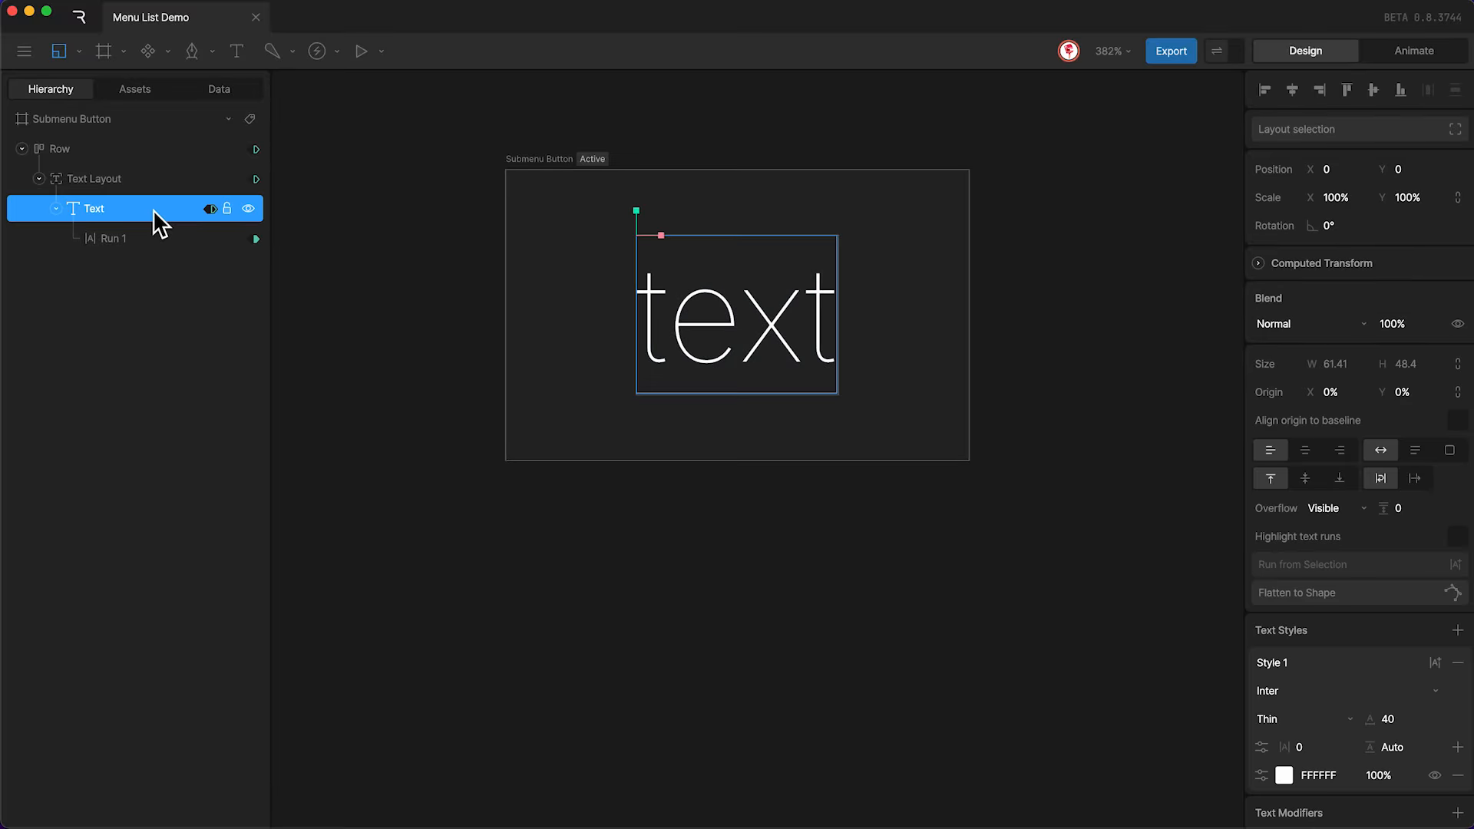
{"action": "left_click", "coordinate": [1398, 718]}
{"action": "type", "text": "16"}
{"action": "key", "text": "Return"}
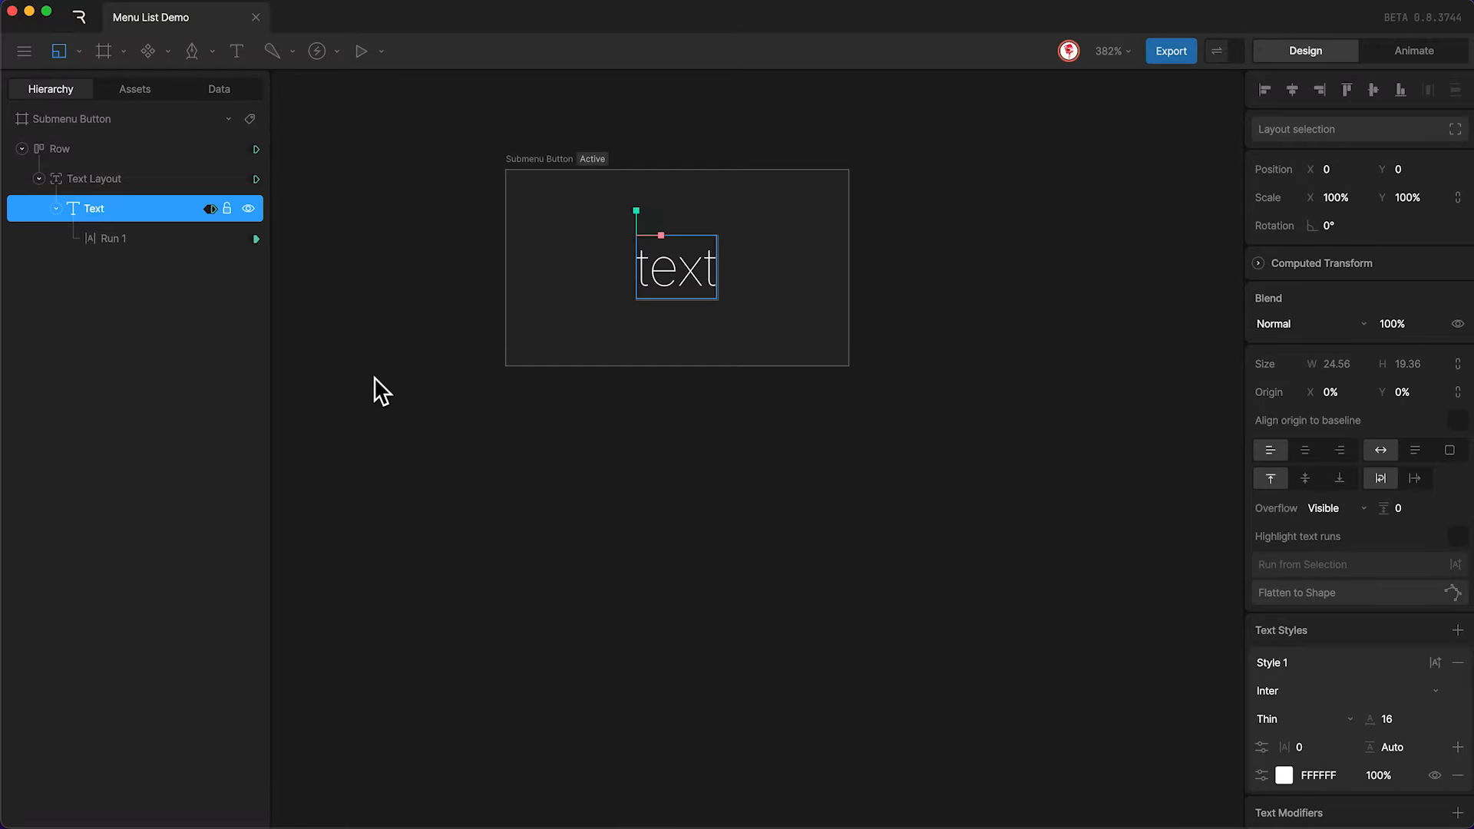
Set the Row's padding to 10 horizontally and 4 vertically, and align its children to the left, vertically centred.
{"action": "left_click", "coordinate": [145, 147]}
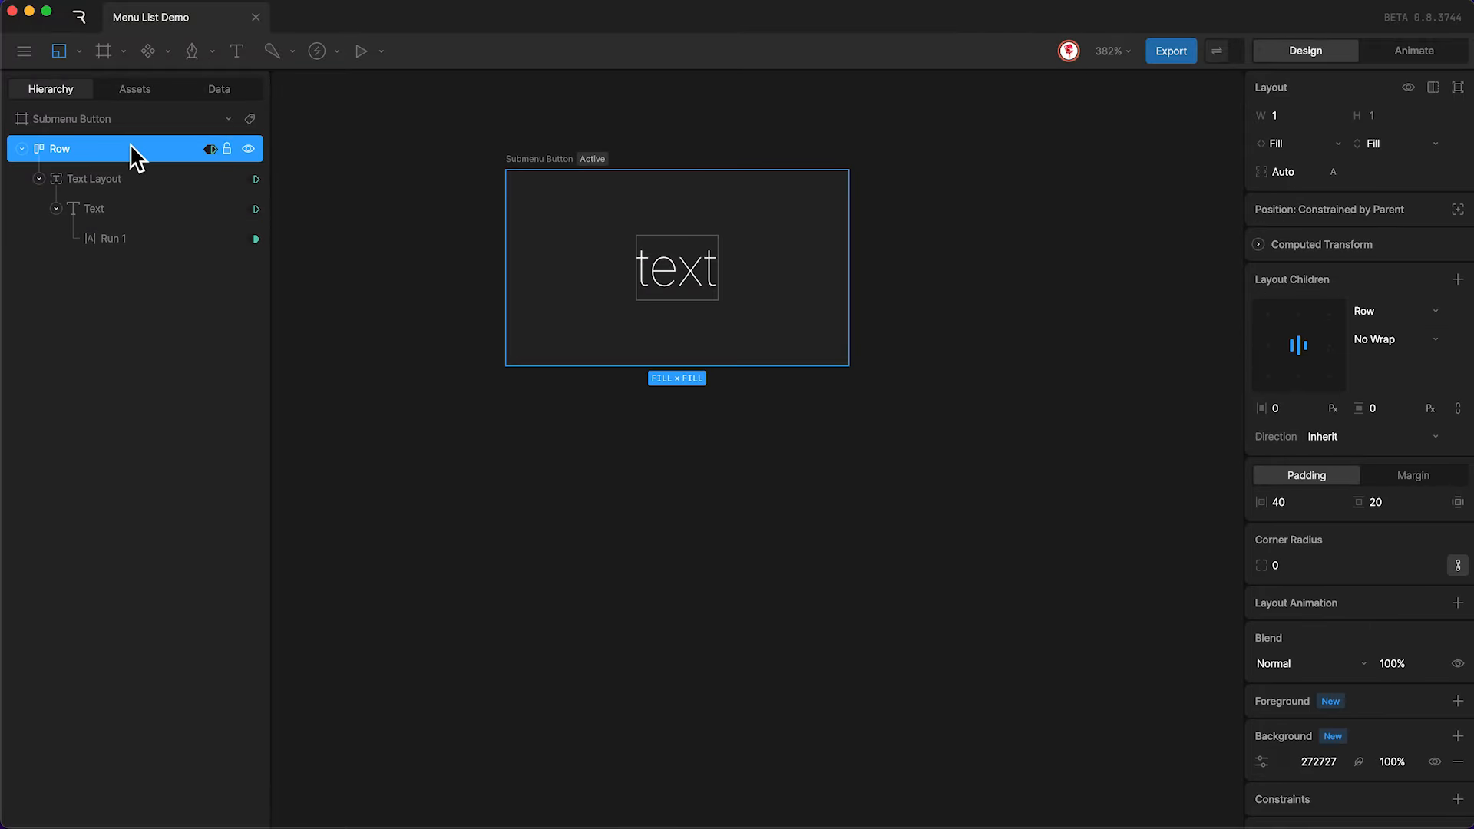
{"action": "left_click", "coordinate": [1297, 499]}
{"action": "type", "text": "10"}
{"action": "key", "text": "Return"}
{"action": "left_click", "coordinate": [1403, 502]}
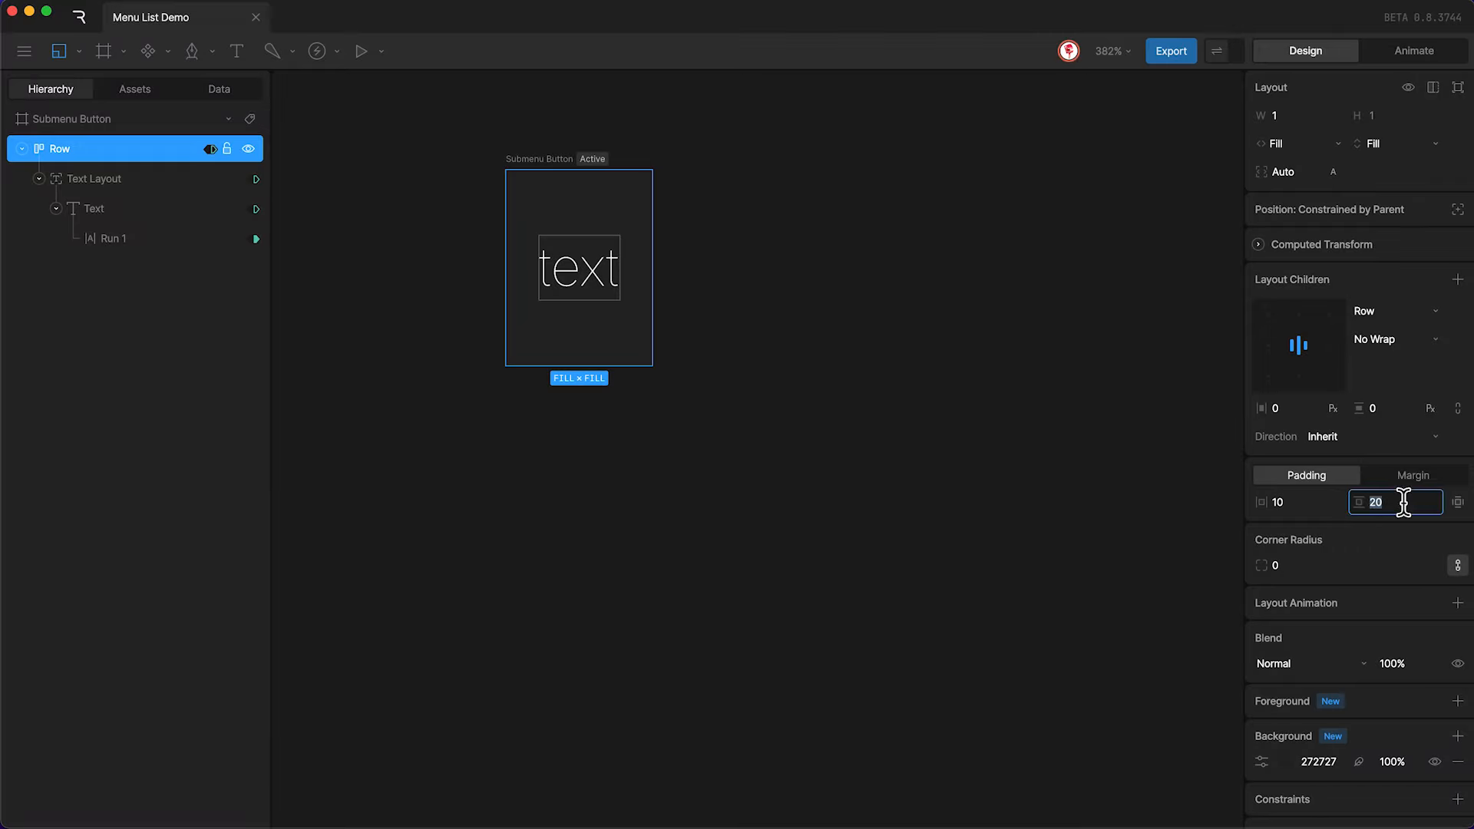
{"action": "type", "text": "4"}
{"action": "key", "text": "Return"}
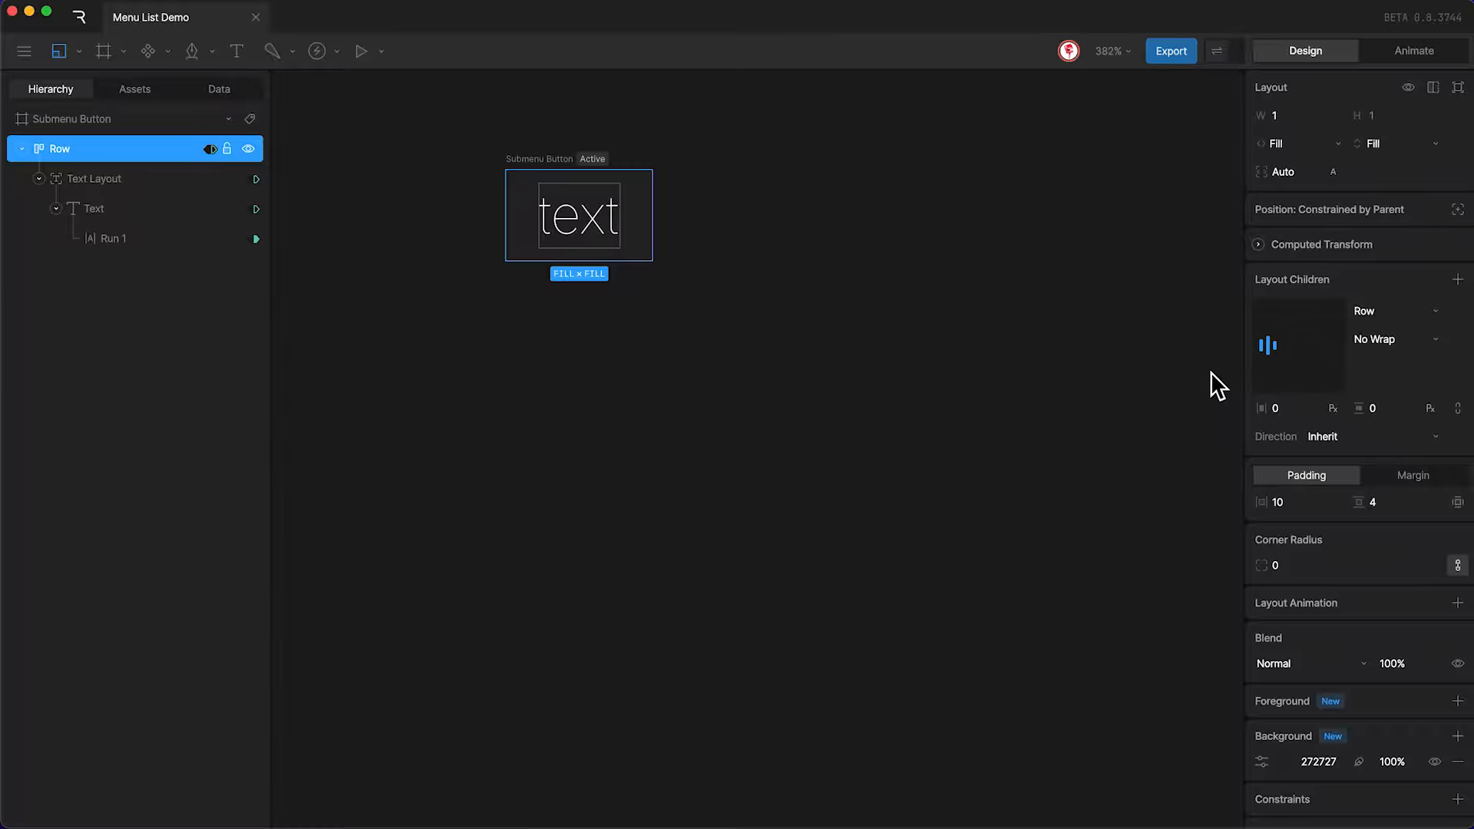
Set the Submenu Button artboard's width sizing to Fill.
{"action": "left_click", "coordinate": [153, 120]}
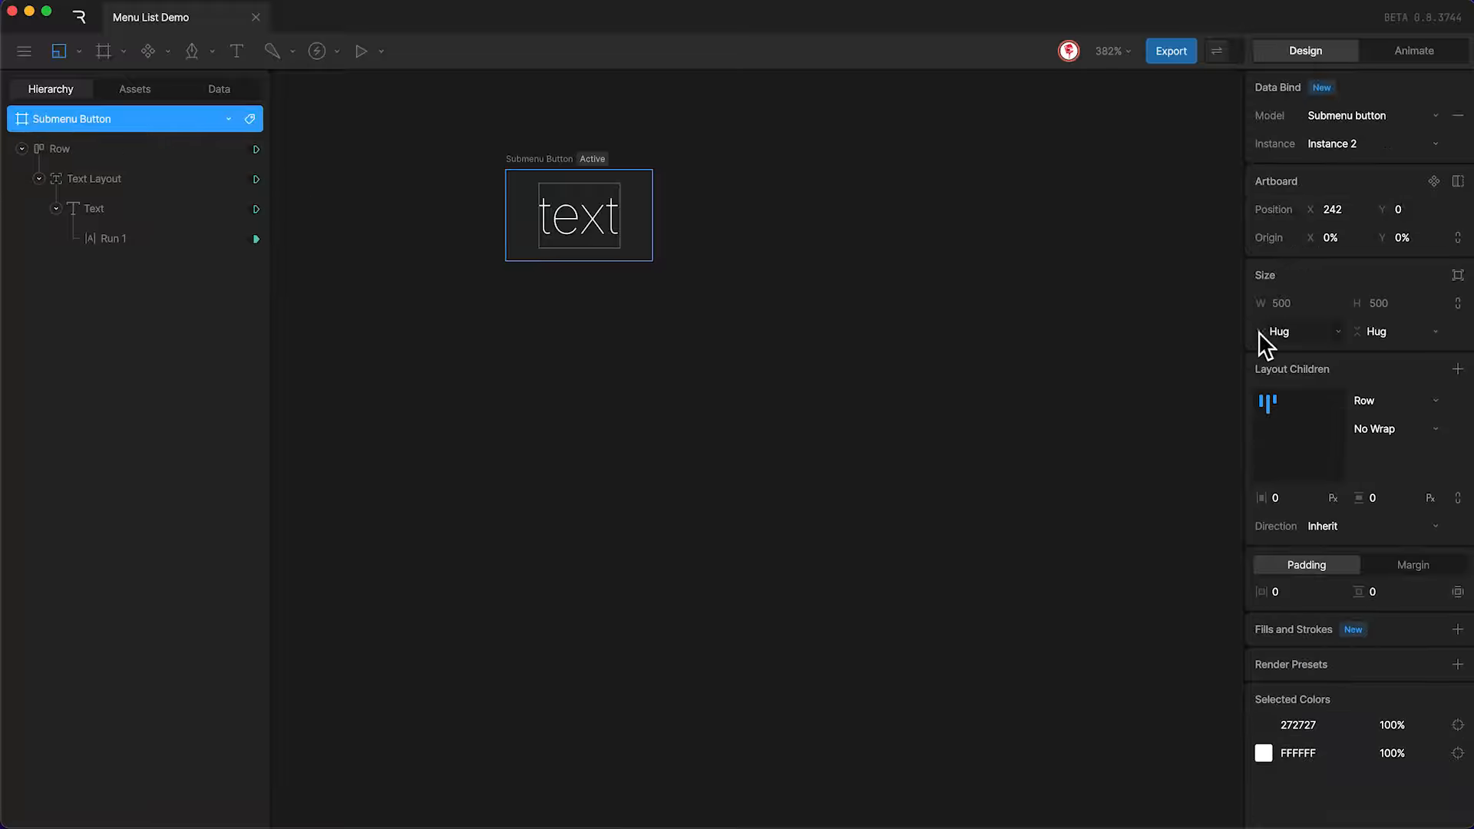
{"action": "left_click", "coordinate": [1279, 331]}
{"action": "left_click", "coordinate": [1287, 353]}
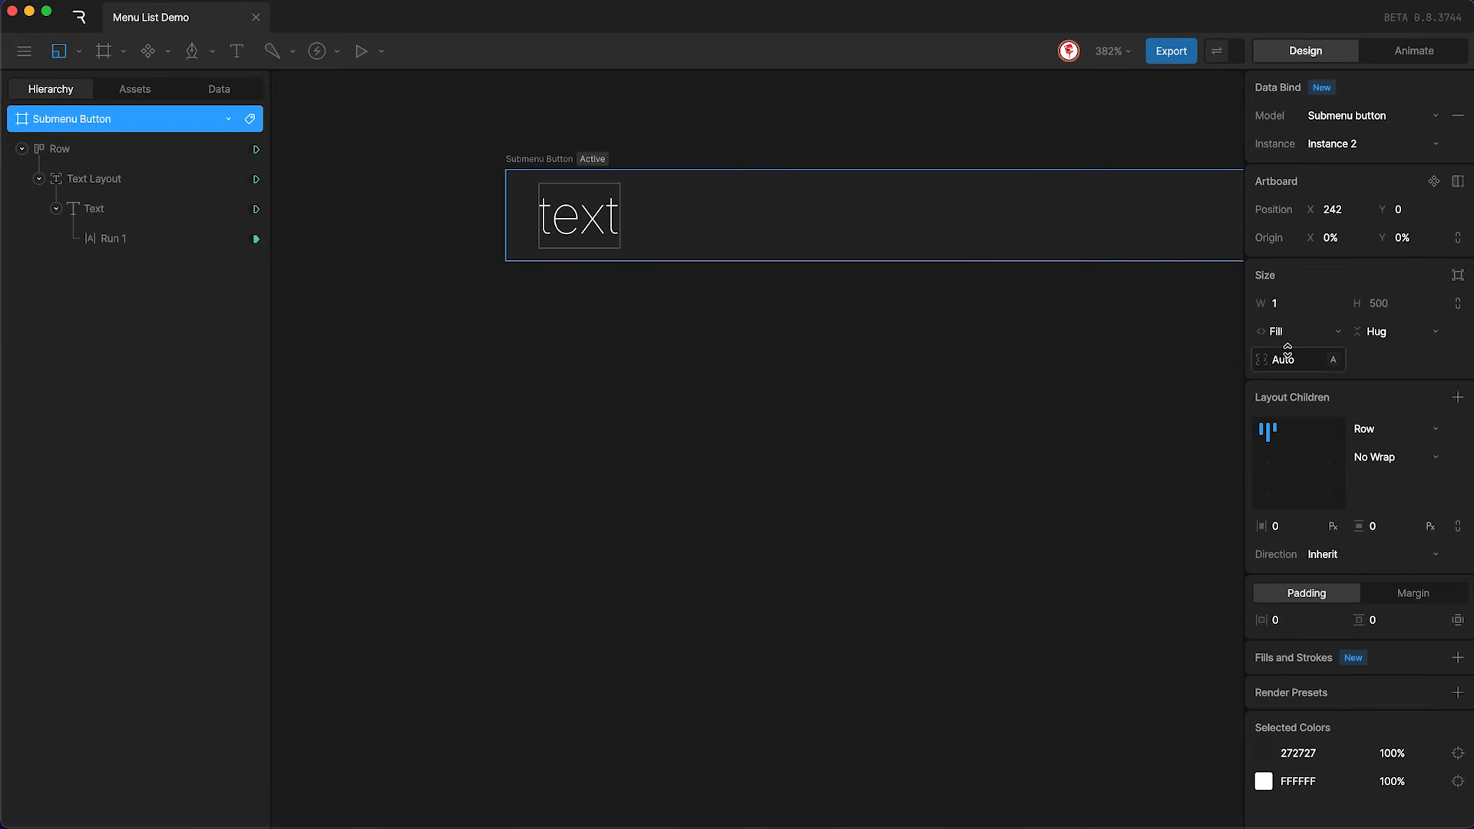
{"action": "key", "text": "f"}
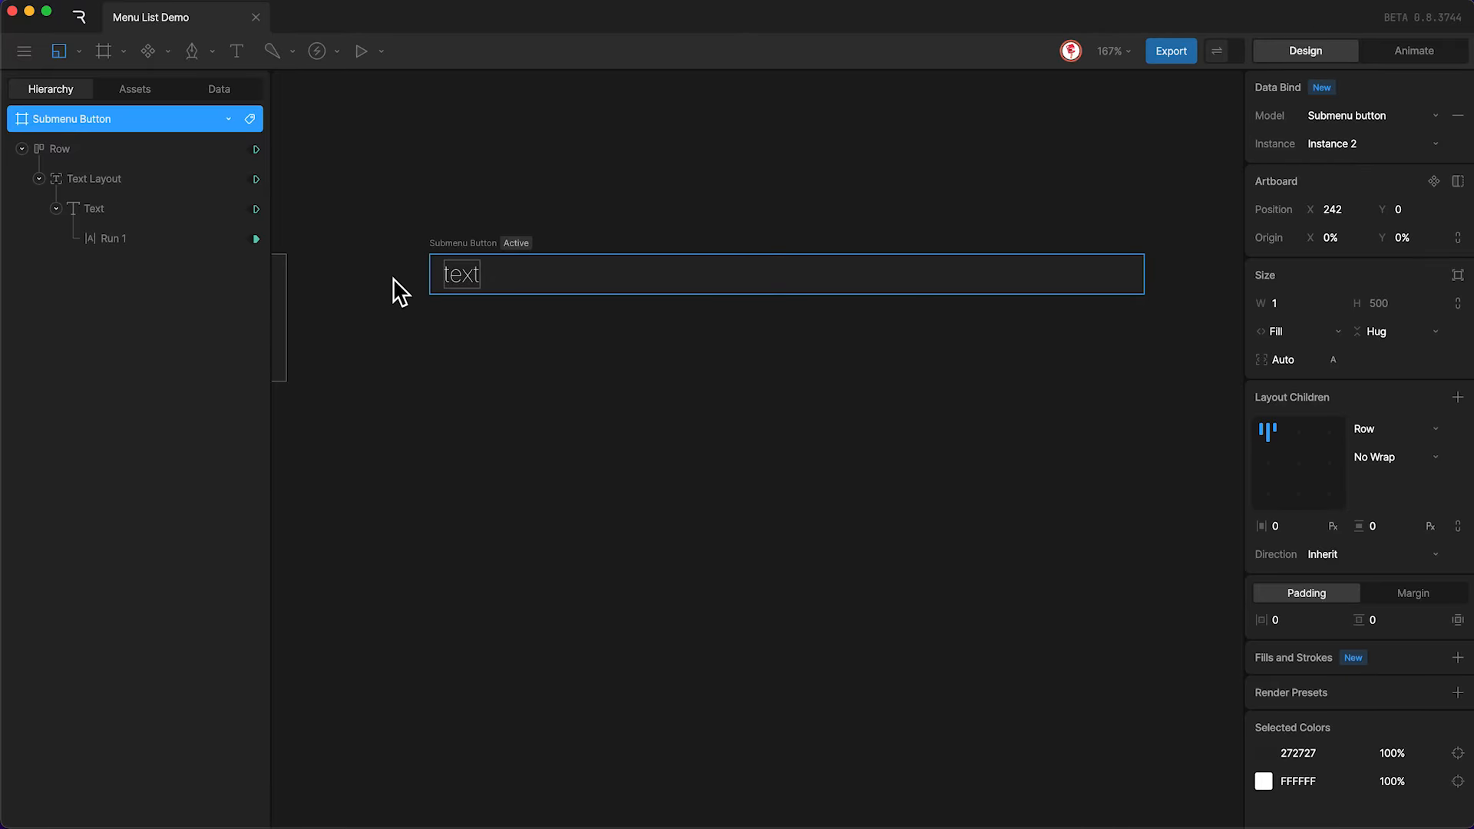
Set the Submenu Text value of the Submenu button view model's Instance 2 to Submenu.
{"action": "left_click", "coordinate": [220, 89]}
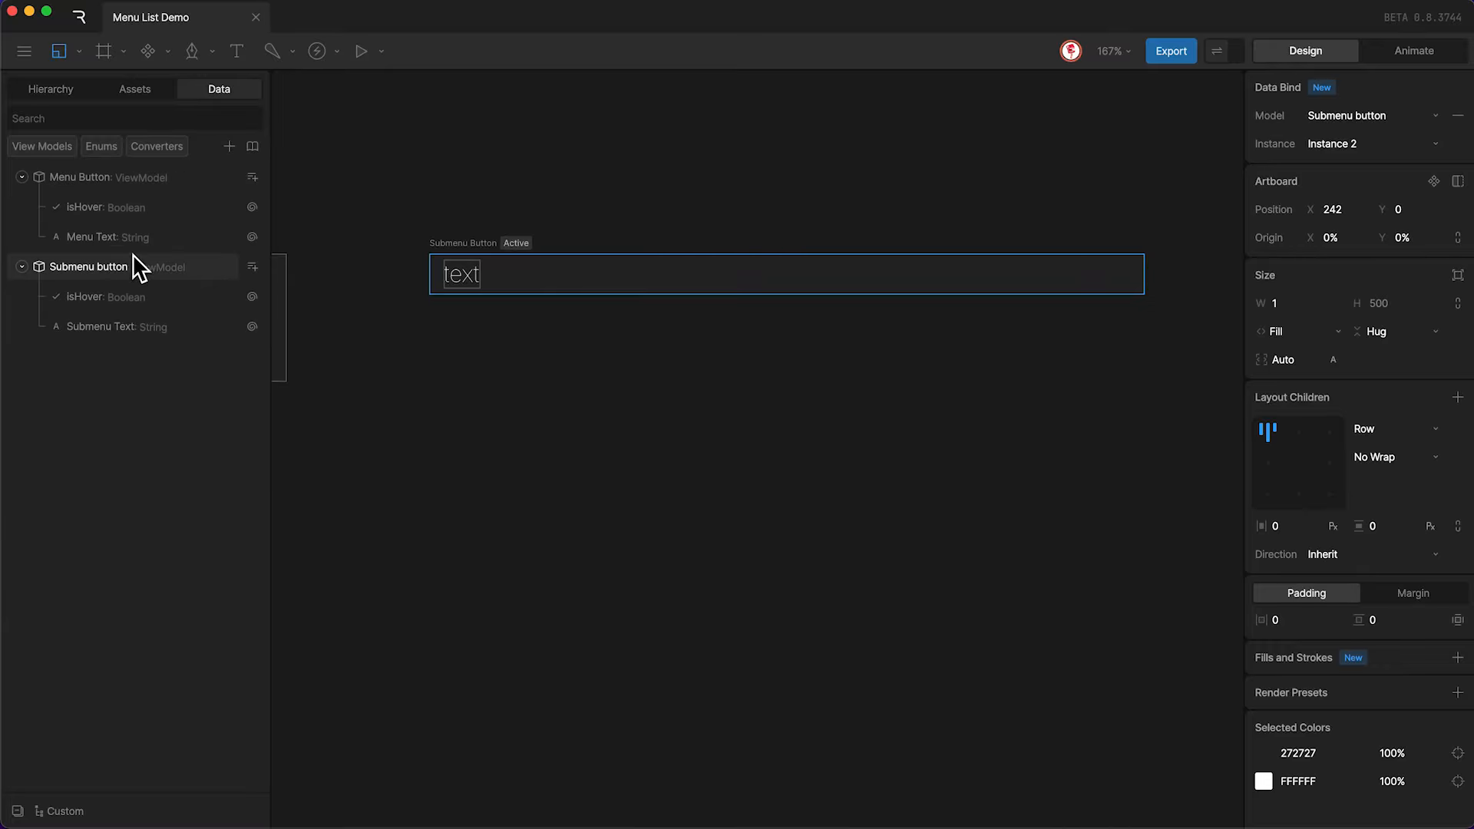
{"action": "left_click", "coordinate": [98, 327]}
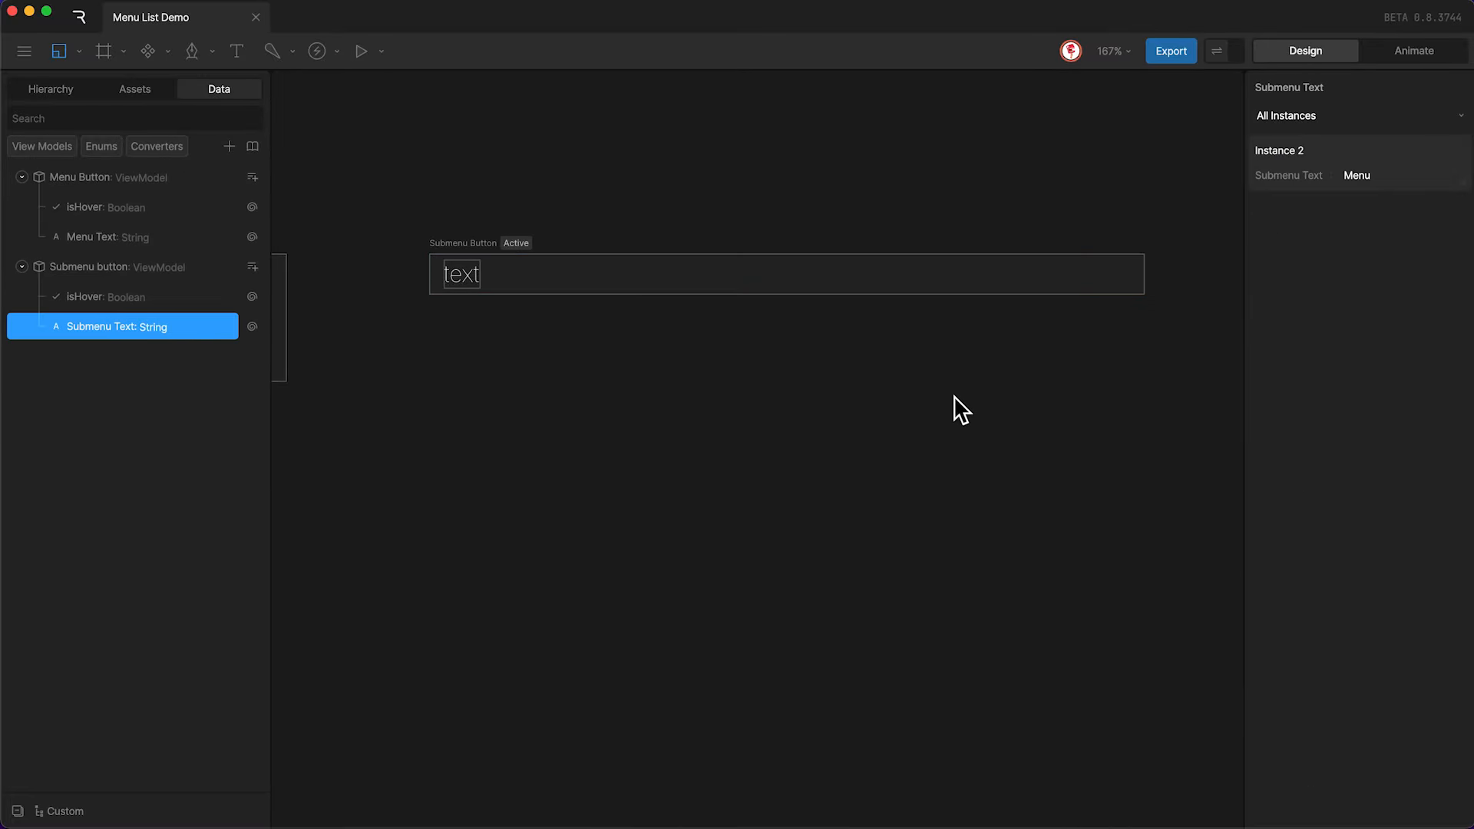
{"action": "left_click", "coordinate": [1353, 176]}
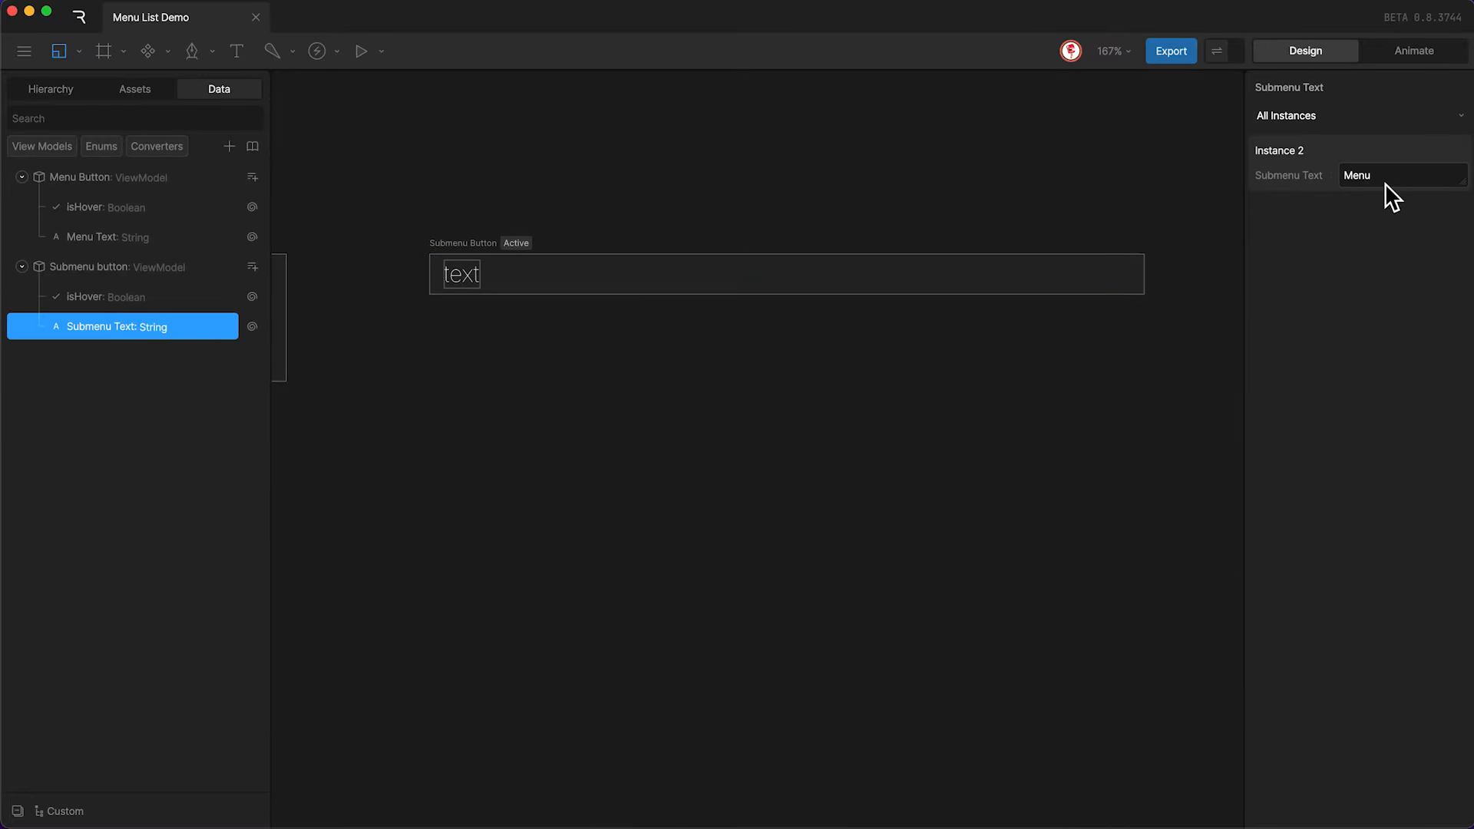
{"action": "left_click", "coordinate": [1385, 181]}
{"action": "type", "text": "Submen"}
{"action": "key", "text": "Return"}
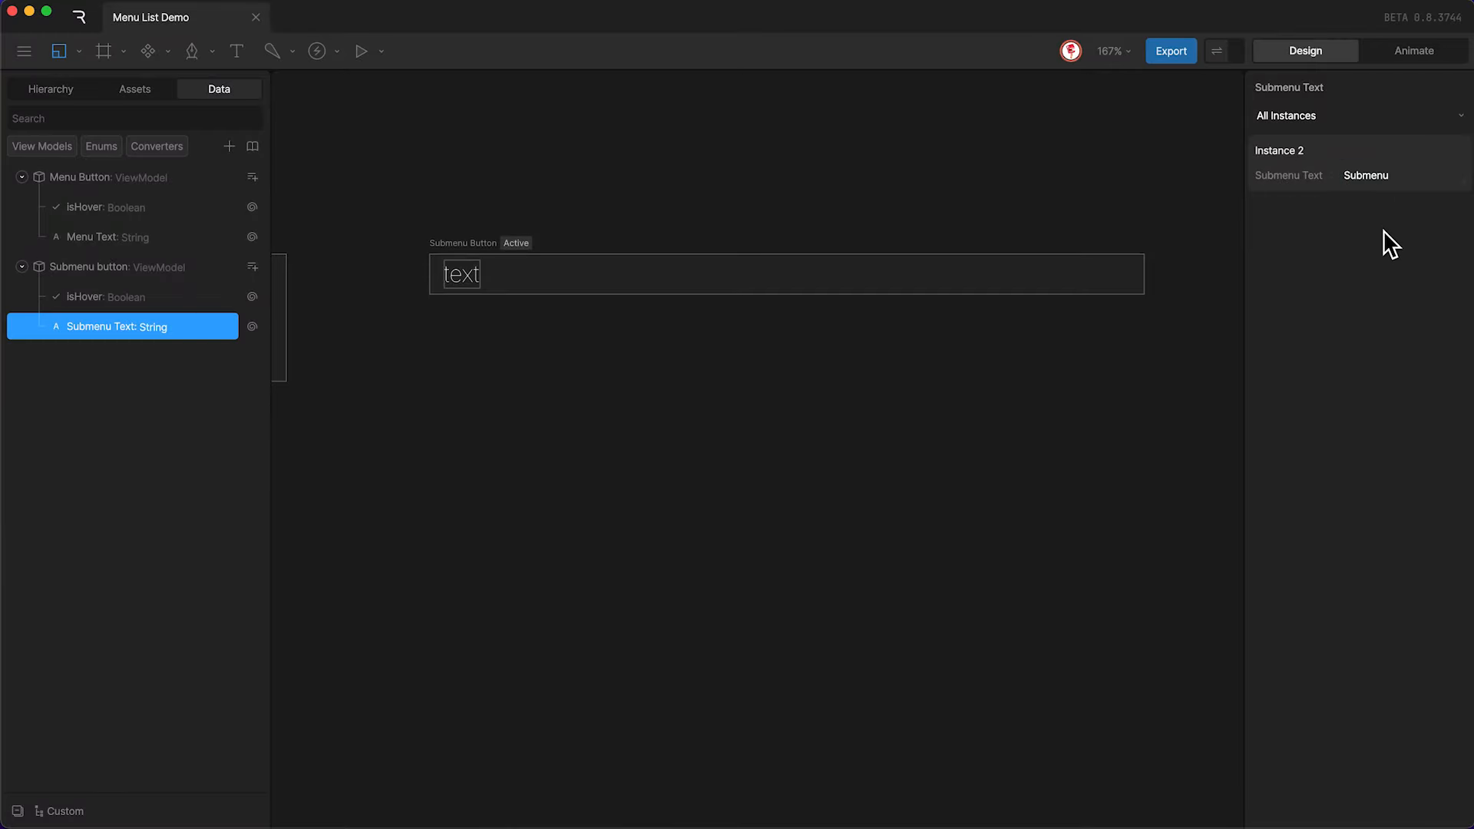
Play State Machine 1 in Animate mode to preview the Submenu Button, stop it and return to Design mode.
{"action": "key", "text": "Tab"}
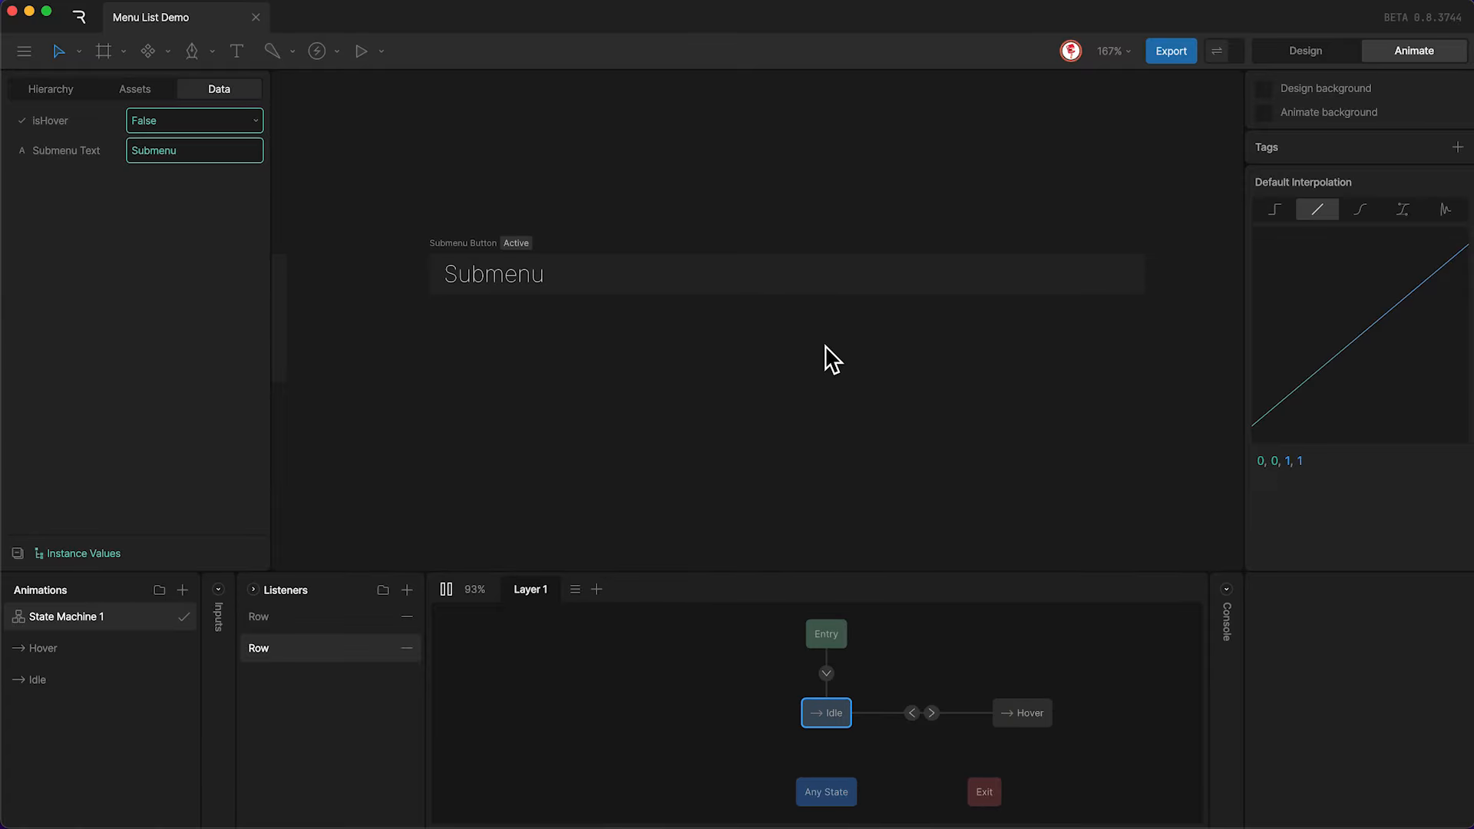
{"action": "key", "text": "space"}
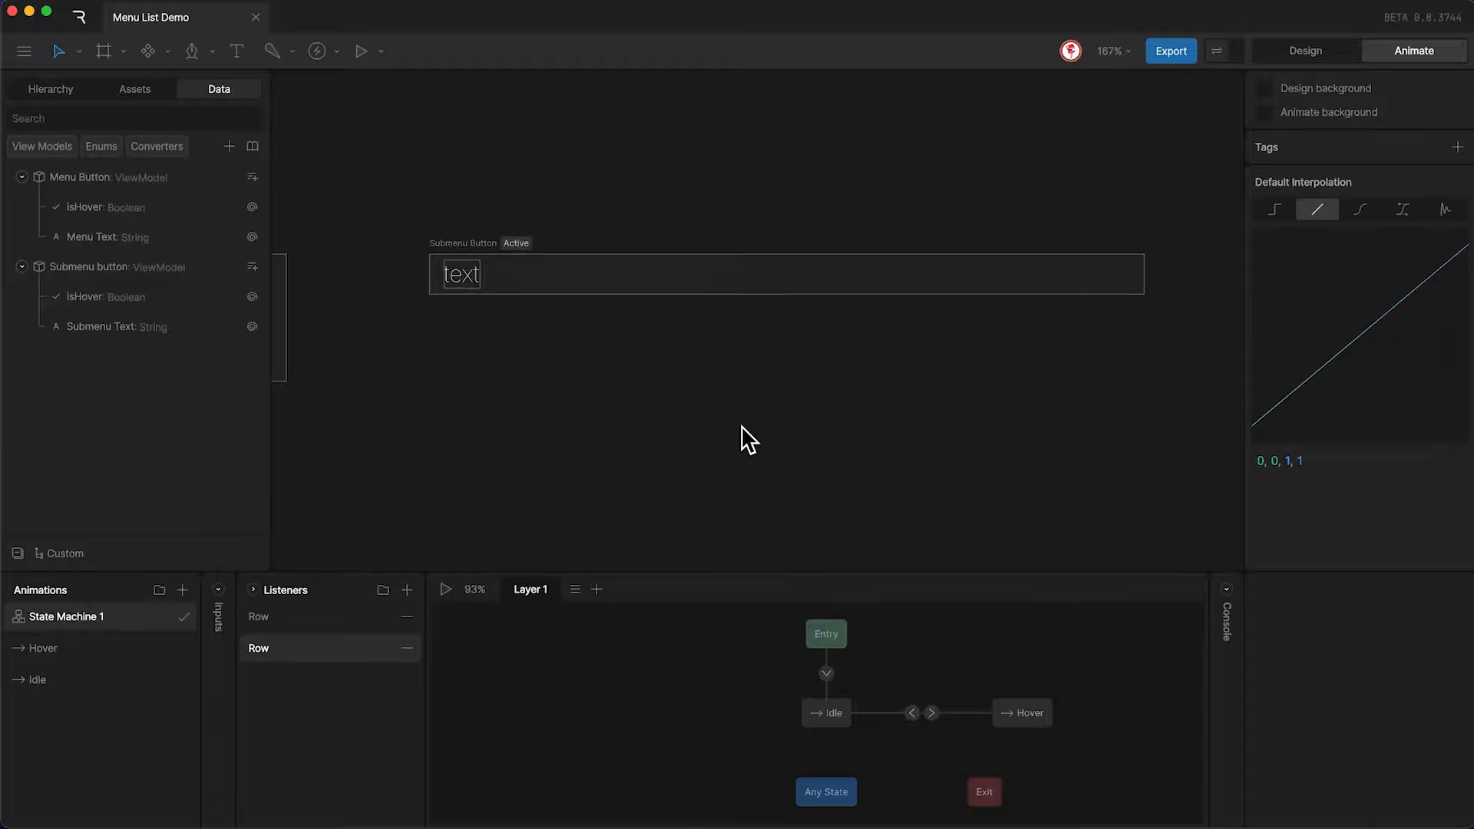
{"action": "key", "text": "Tab"}
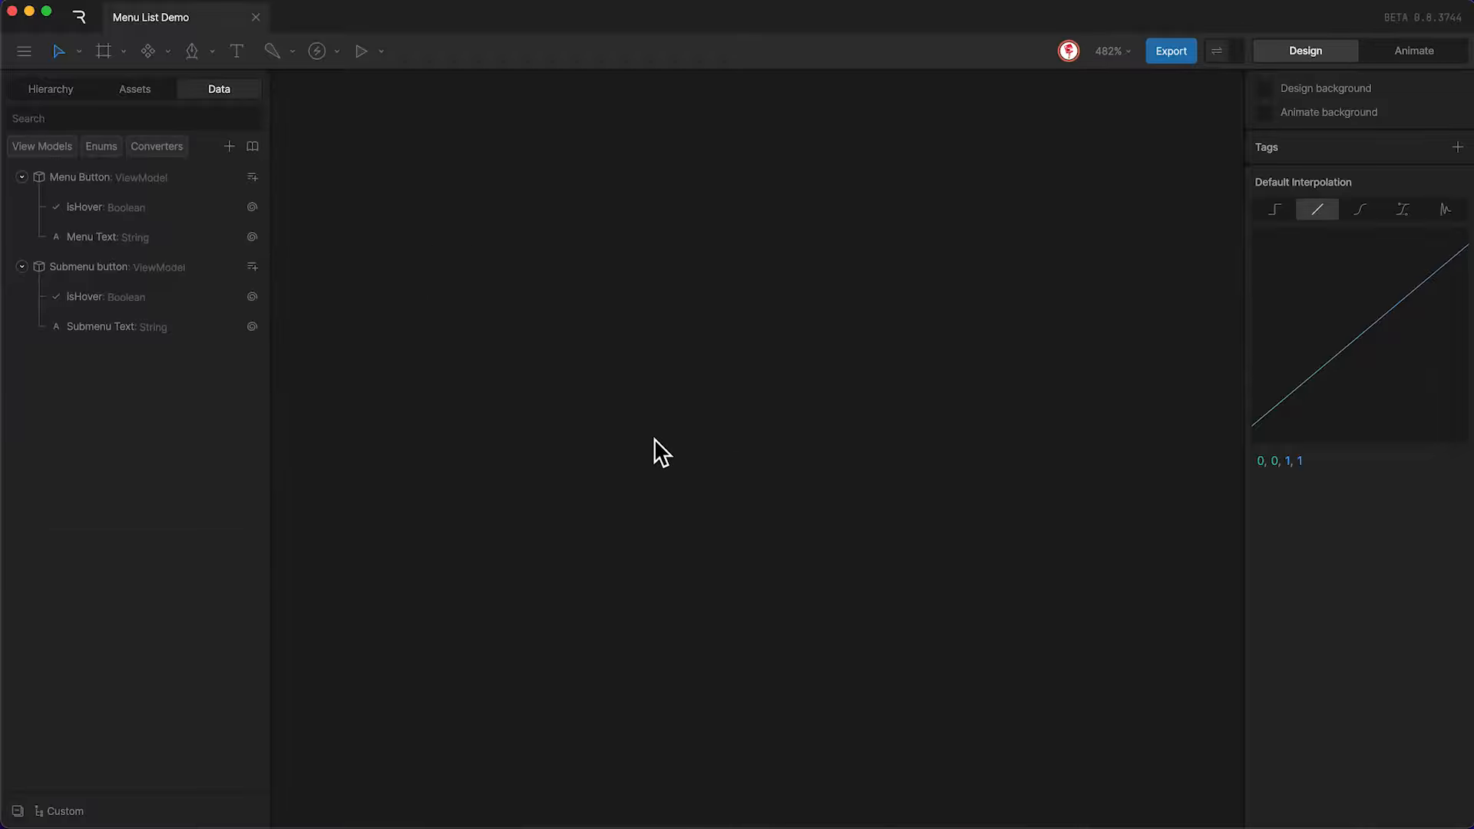
Draw a new artboard about 135 by 53 px in an empty area of the canvas and remove its fill.
{"action": "key", "text": "a"}
{"action": "left_click_drag", "start_coordinate": [466, 242], "coordinate": [1026, 465]}
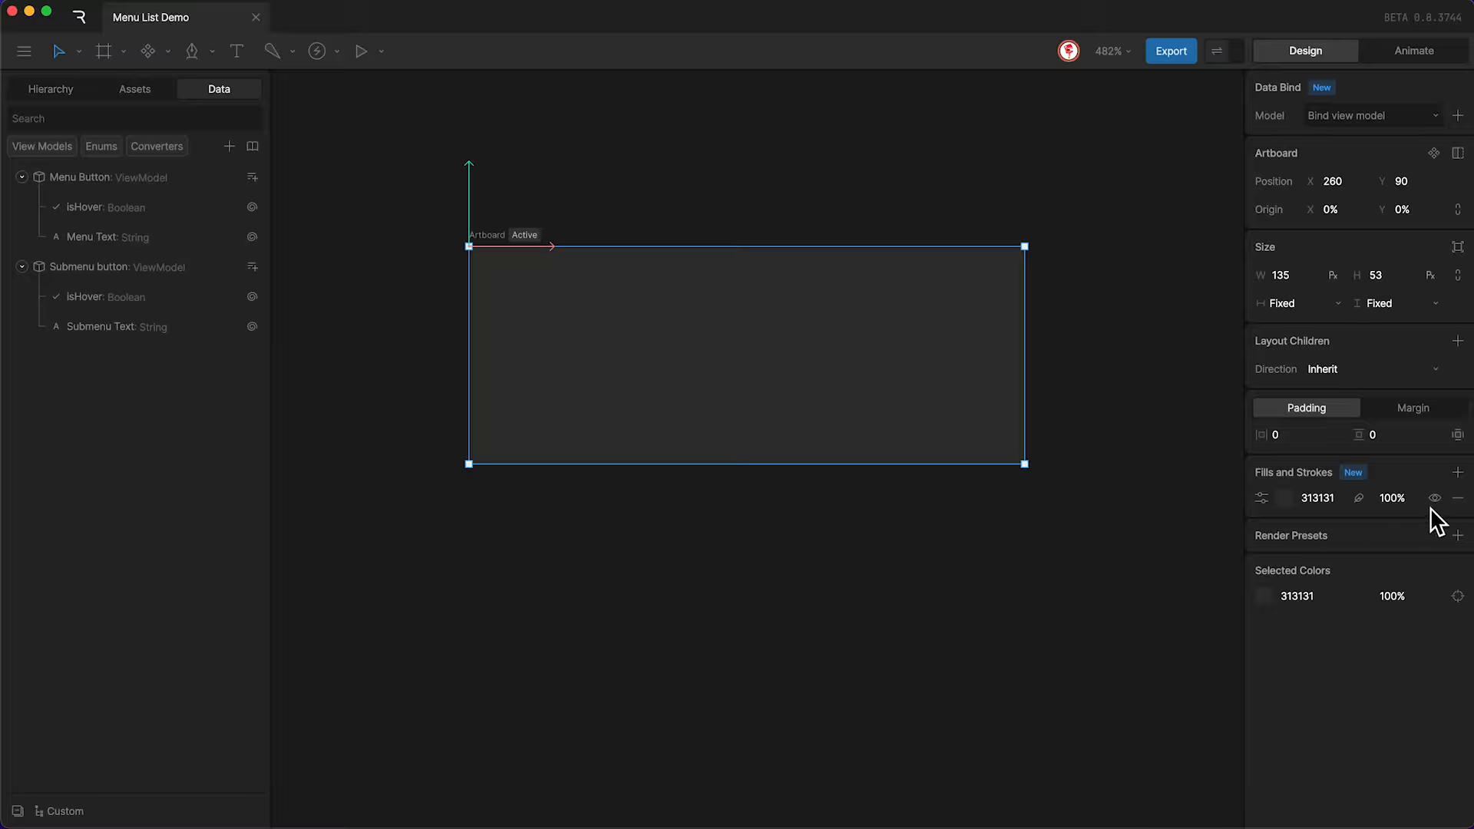
{"action": "left_click", "coordinate": [1458, 497]}
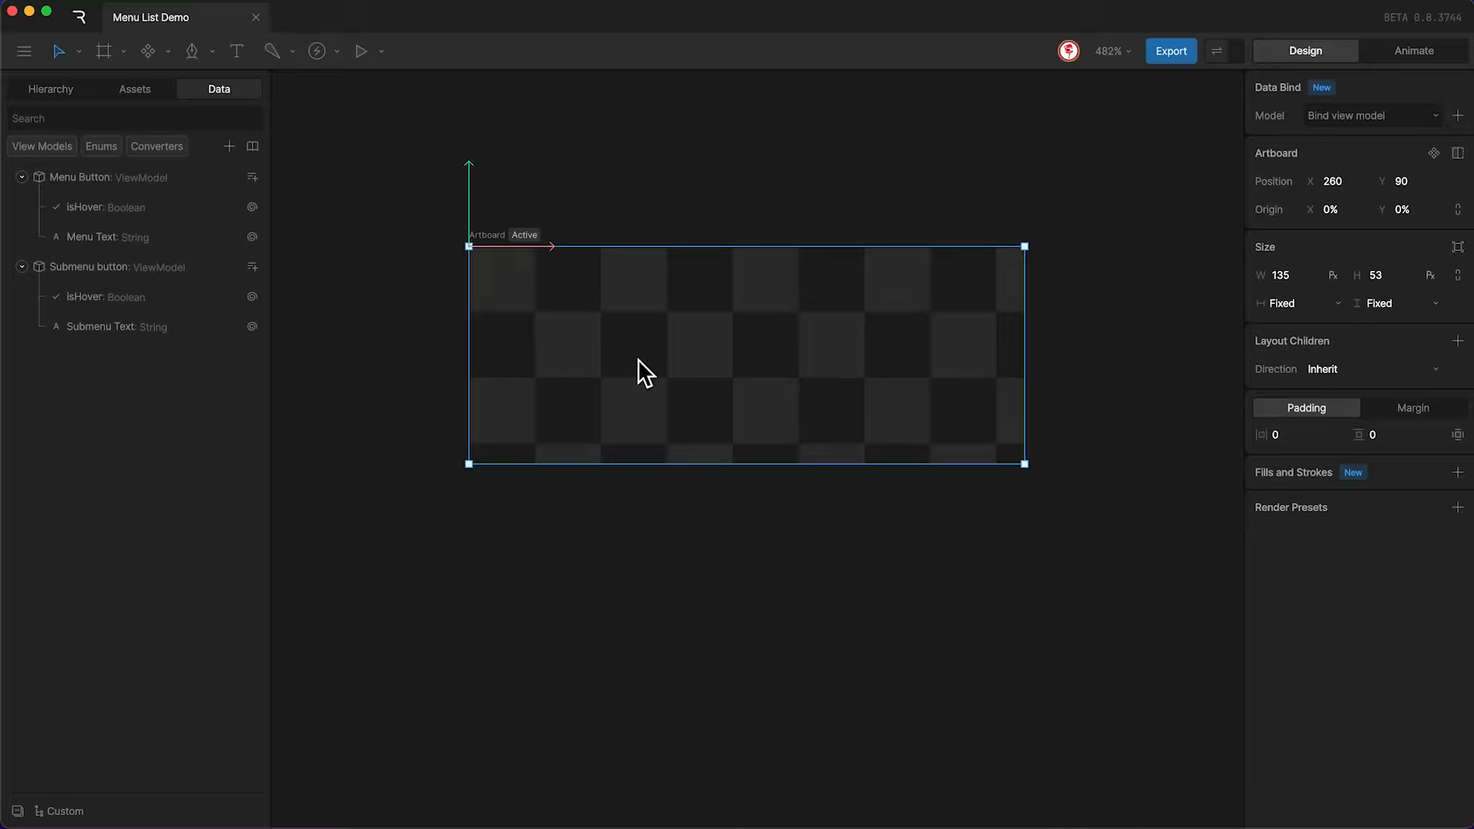
Rename the new artboard as Separator.
{"action": "double_click", "coordinate": [491, 234]}
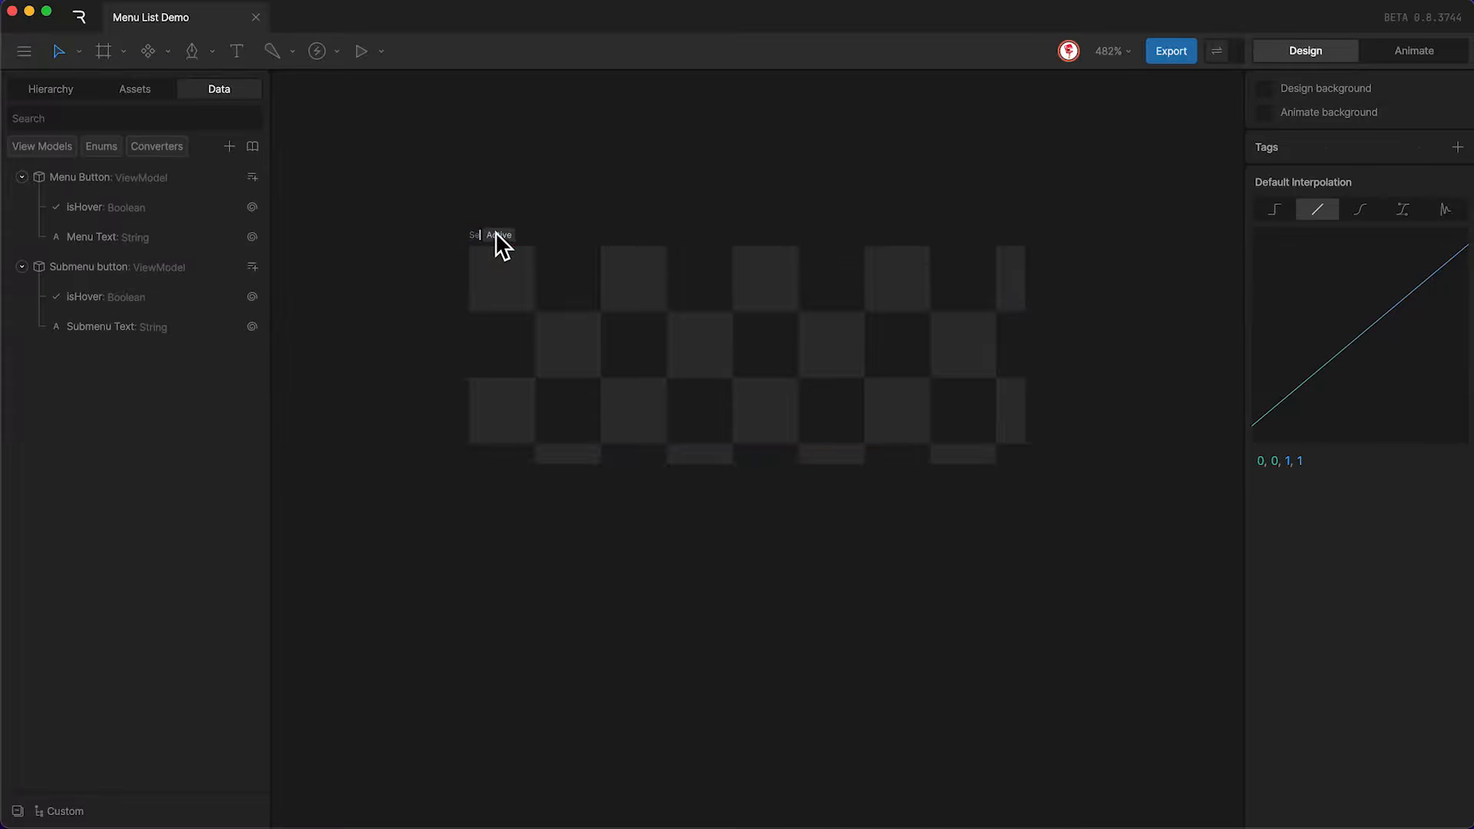
{"action": "type", "text": "Separator"}
{"action": "key", "text": "Return"}
Add a child layout to the Separator artboard and remove the layout's background fill.
{"action": "left_click", "coordinate": [82, 86]}
{"action": "left_click", "coordinate": [87, 115]}
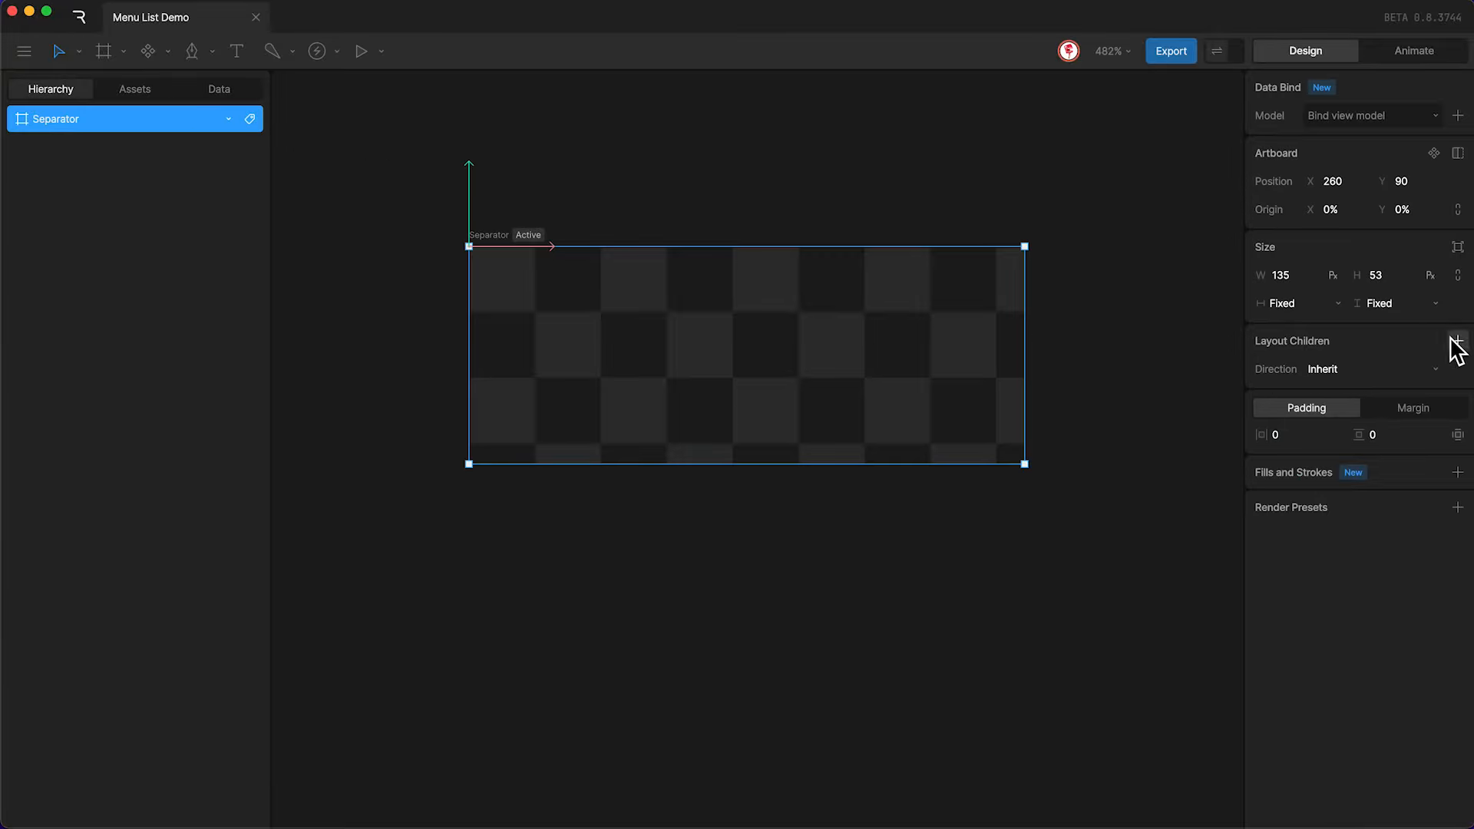
{"action": "left_click", "coordinate": [1451, 341]}
{"action": "left_click", "coordinate": [1379, 387]}
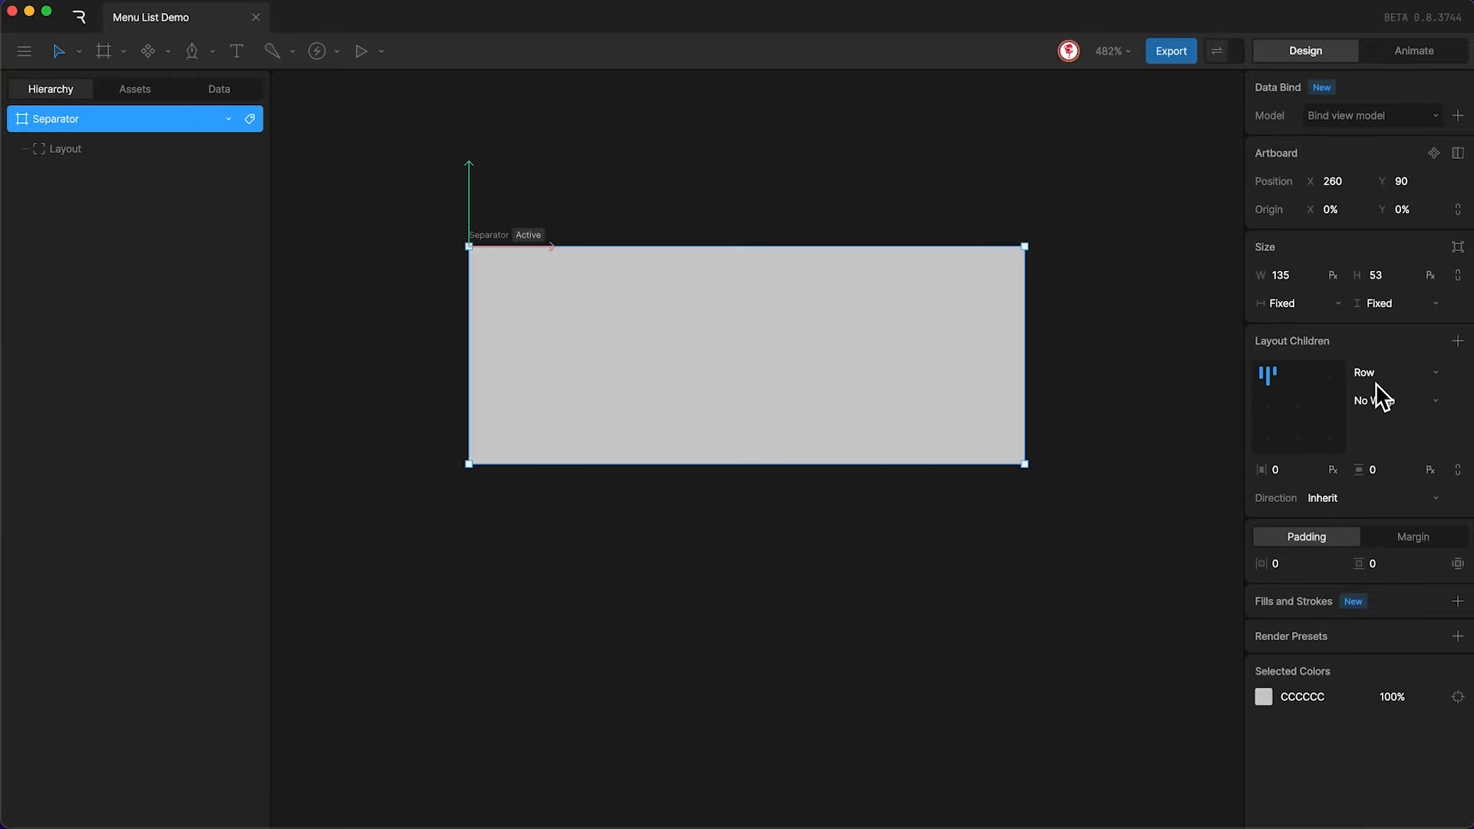
{"action": "left_click", "coordinate": [163, 149]}
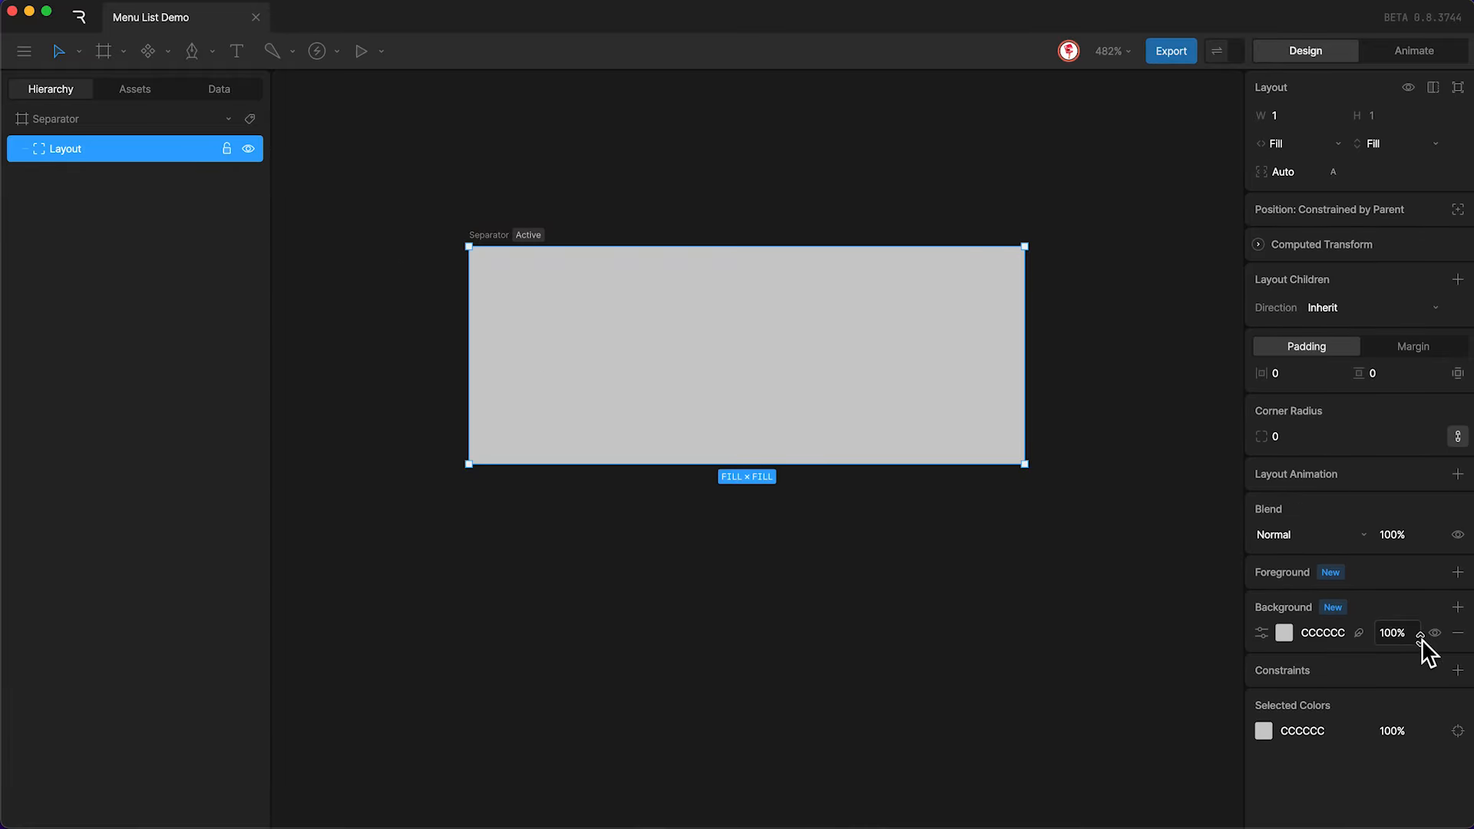
{"action": "left_click", "coordinate": [1456, 633]}
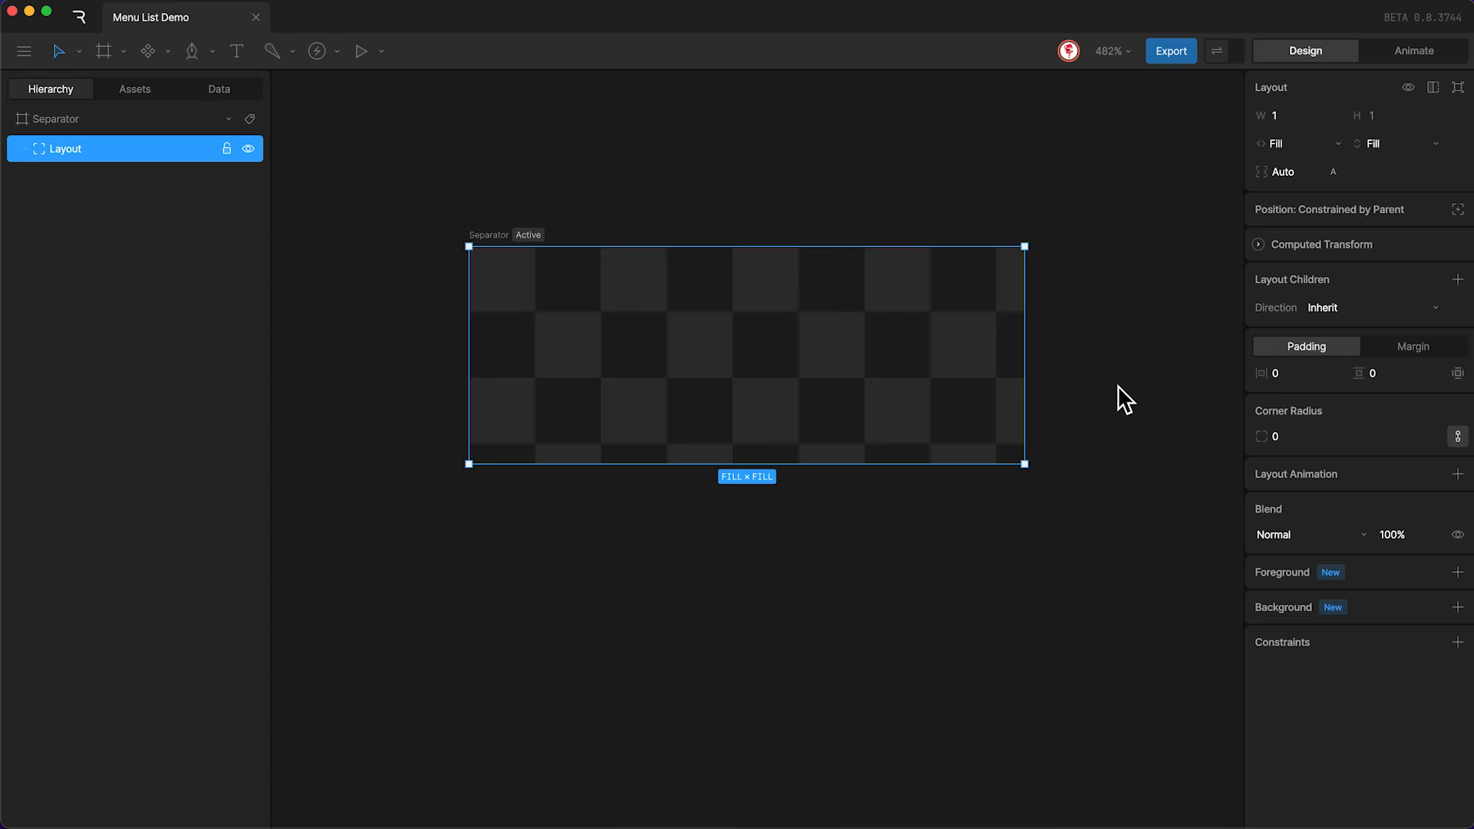
Add two child layouts inside the Separator's layout and remove the background fill from both.
{"action": "left_click", "coordinate": [1457, 279]}
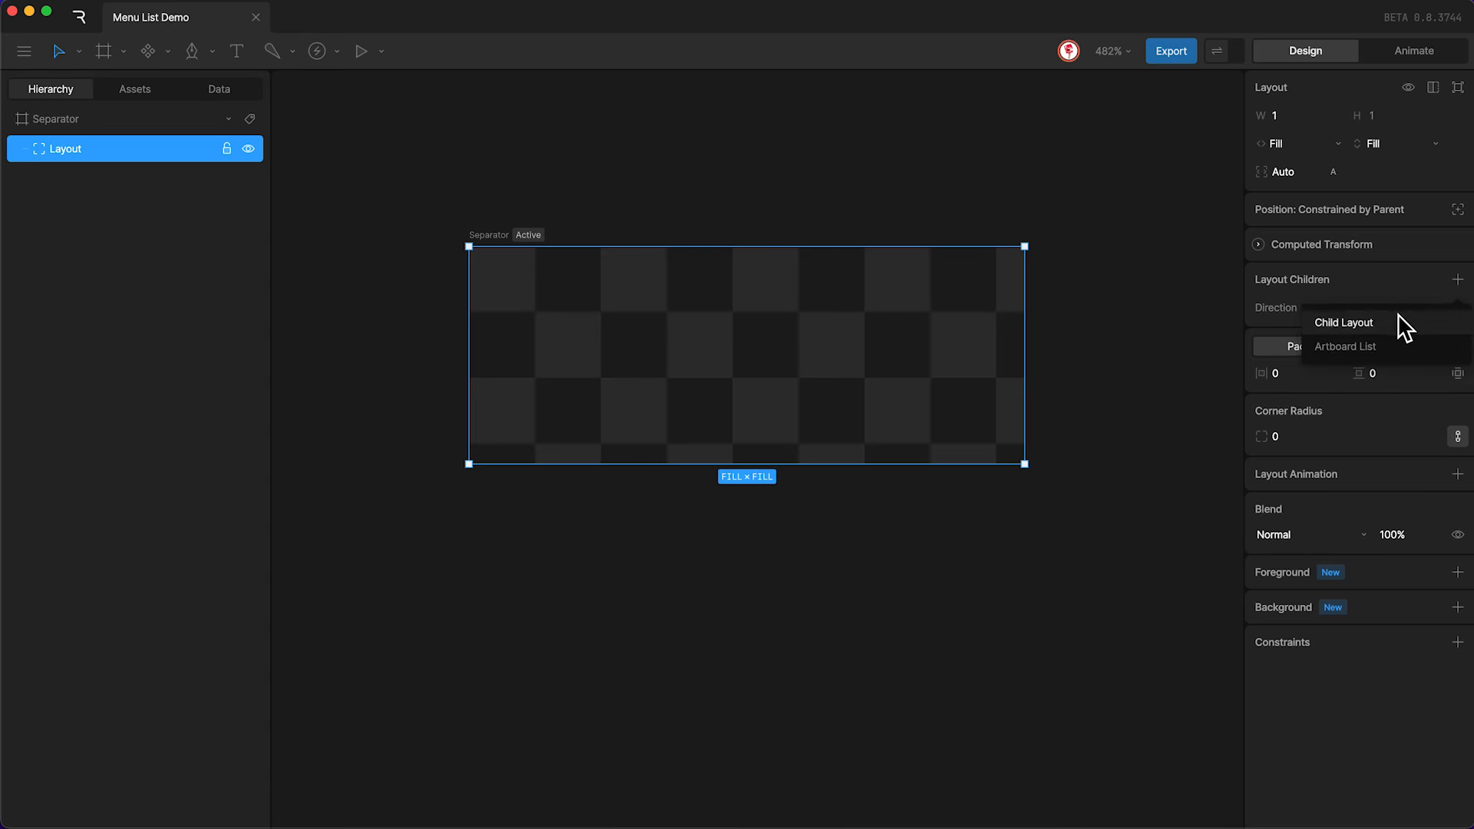
{"action": "left_click", "coordinate": [1402, 321]}
{"action": "left_click", "coordinate": [1457, 280]}
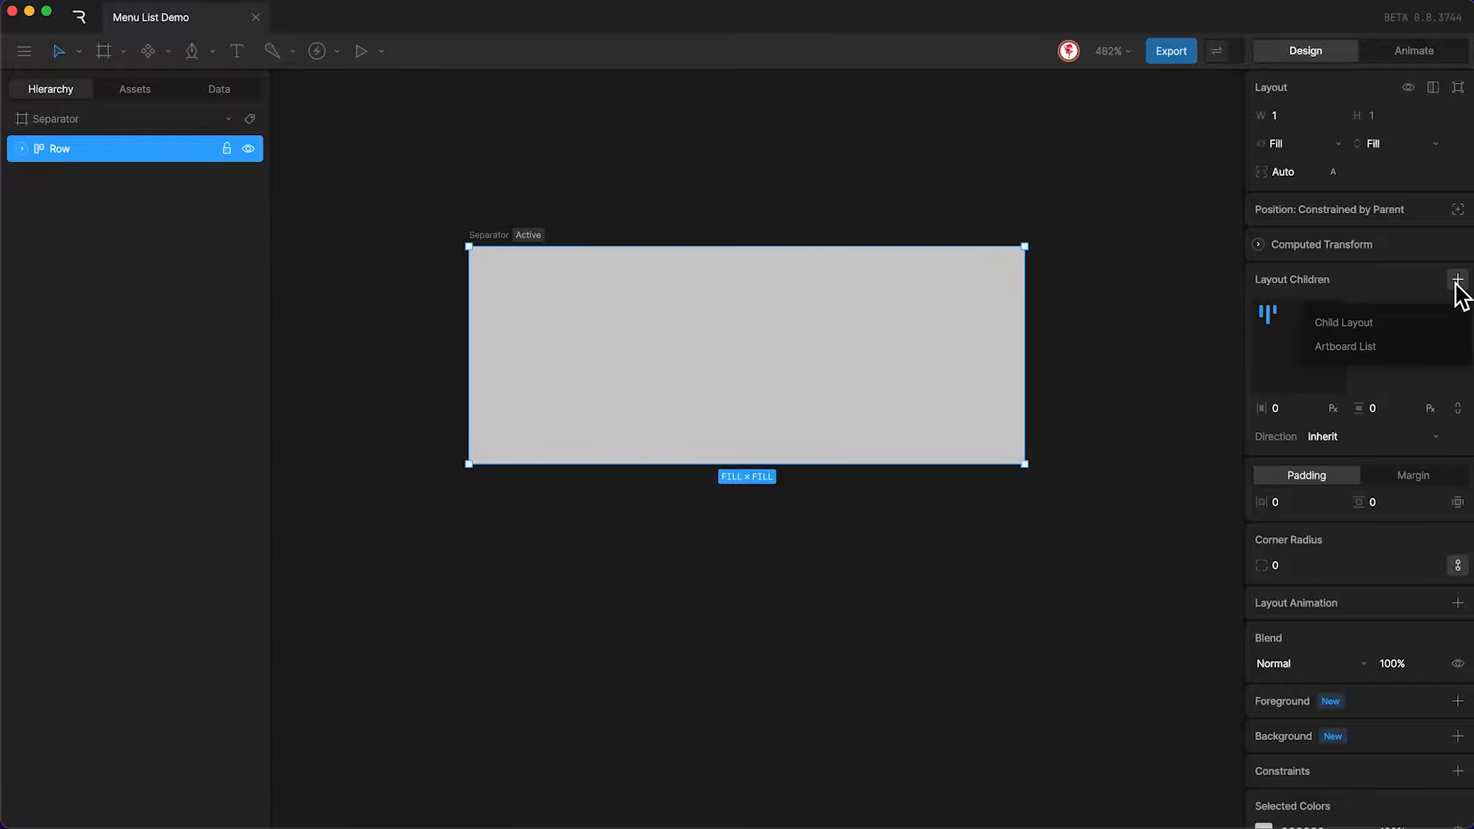
{"action": "left_click", "coordinate": [1417, 322]}
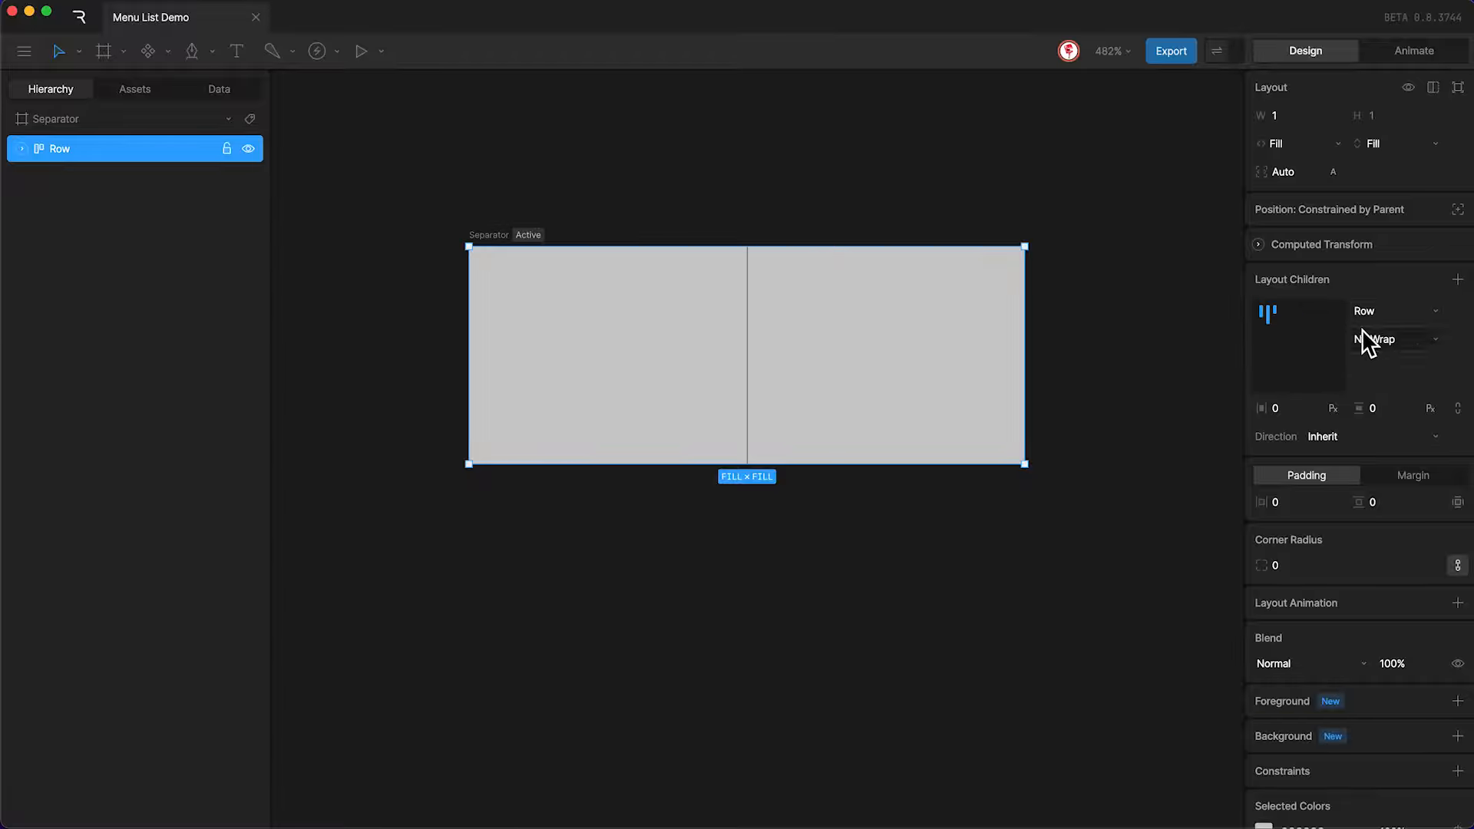
{"action": "left_click", "coordinate": [21, 149]}
{"action": "left_click", "coordinate": [89, 180]}
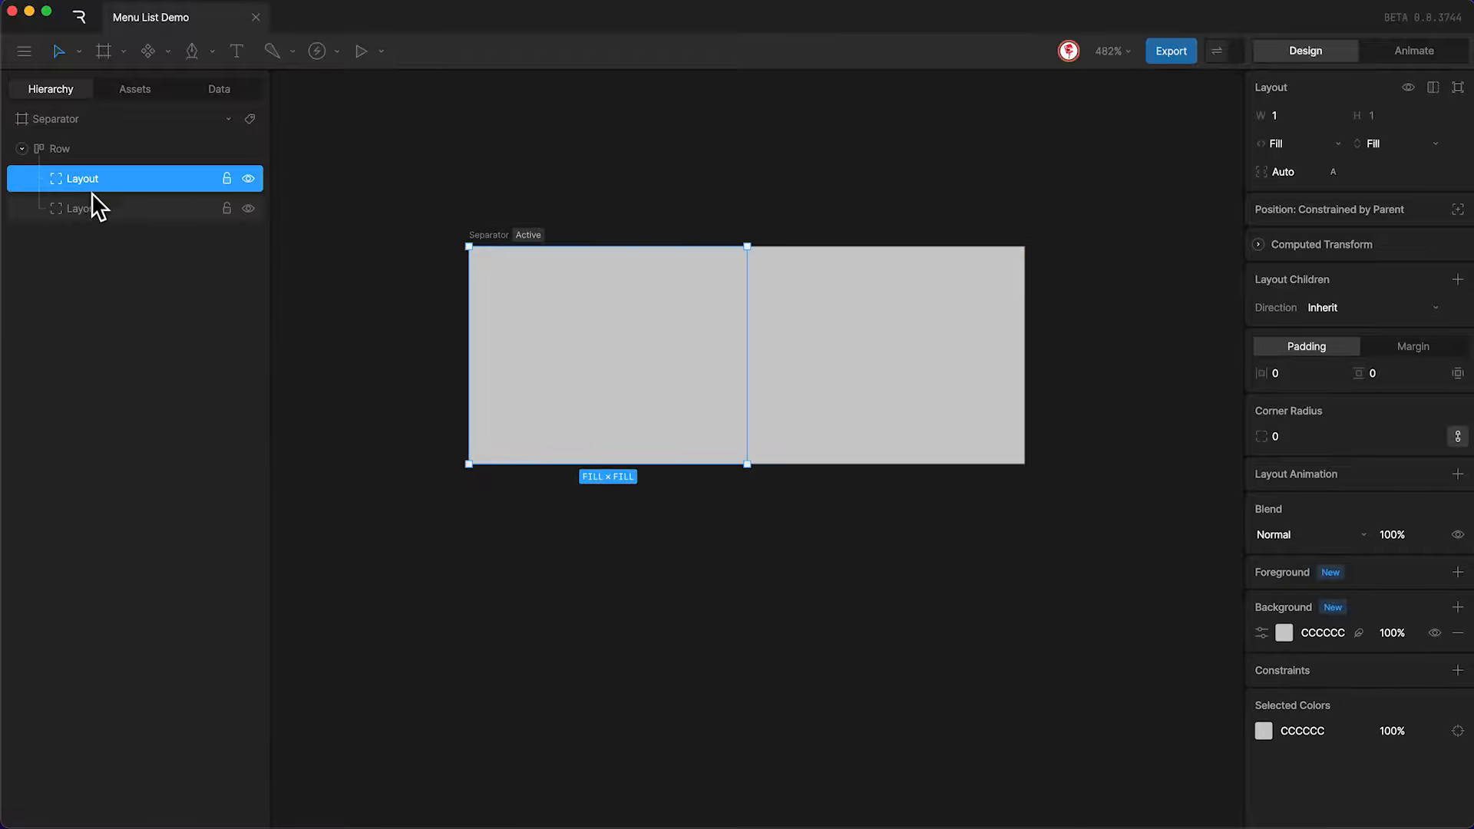
{"action": "left_click", "coordinate": [98, 211], "text": "shift"}
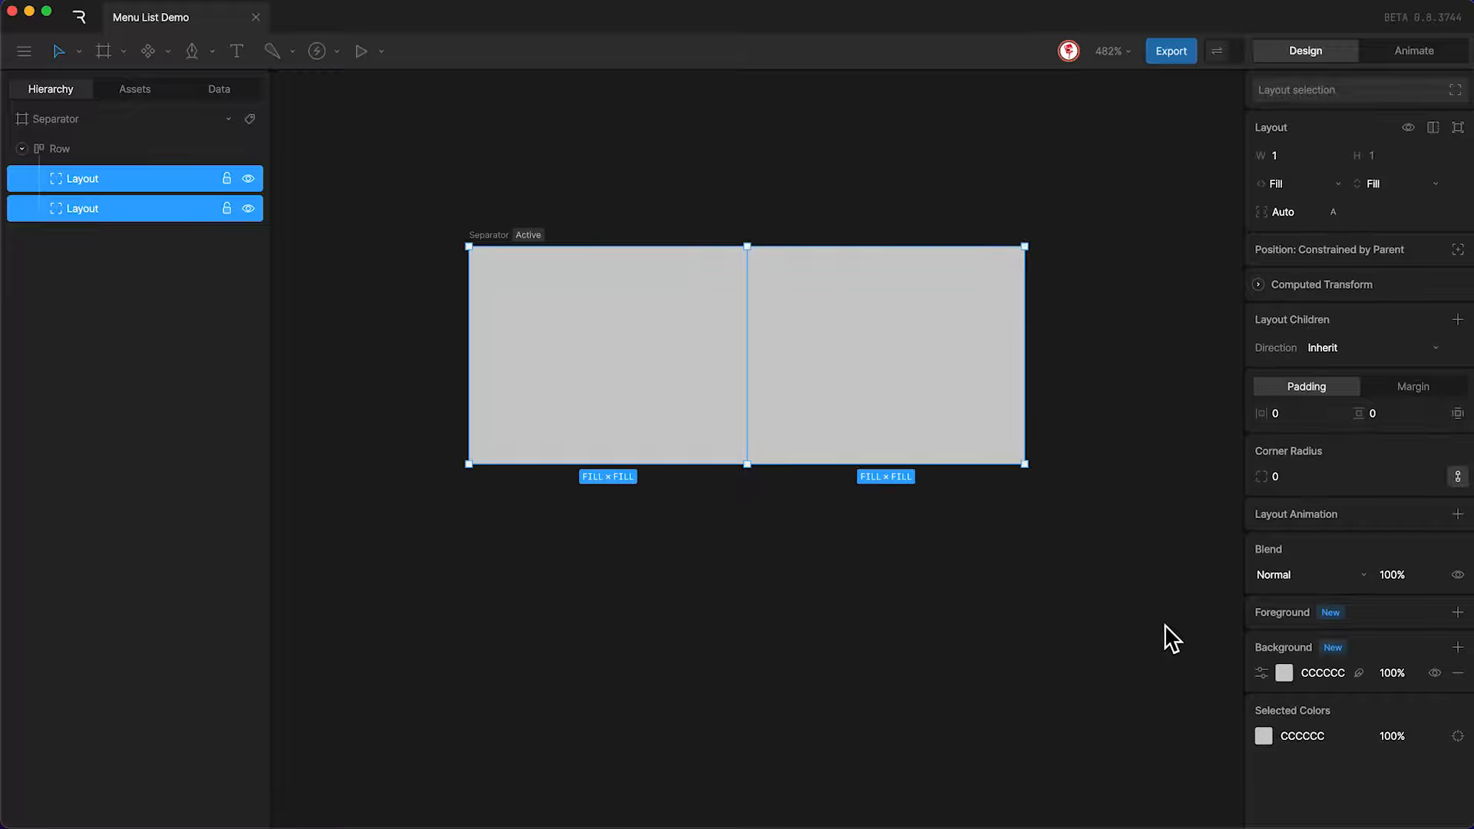
{"action": "left_click", "coordinate": [1459, 673]}
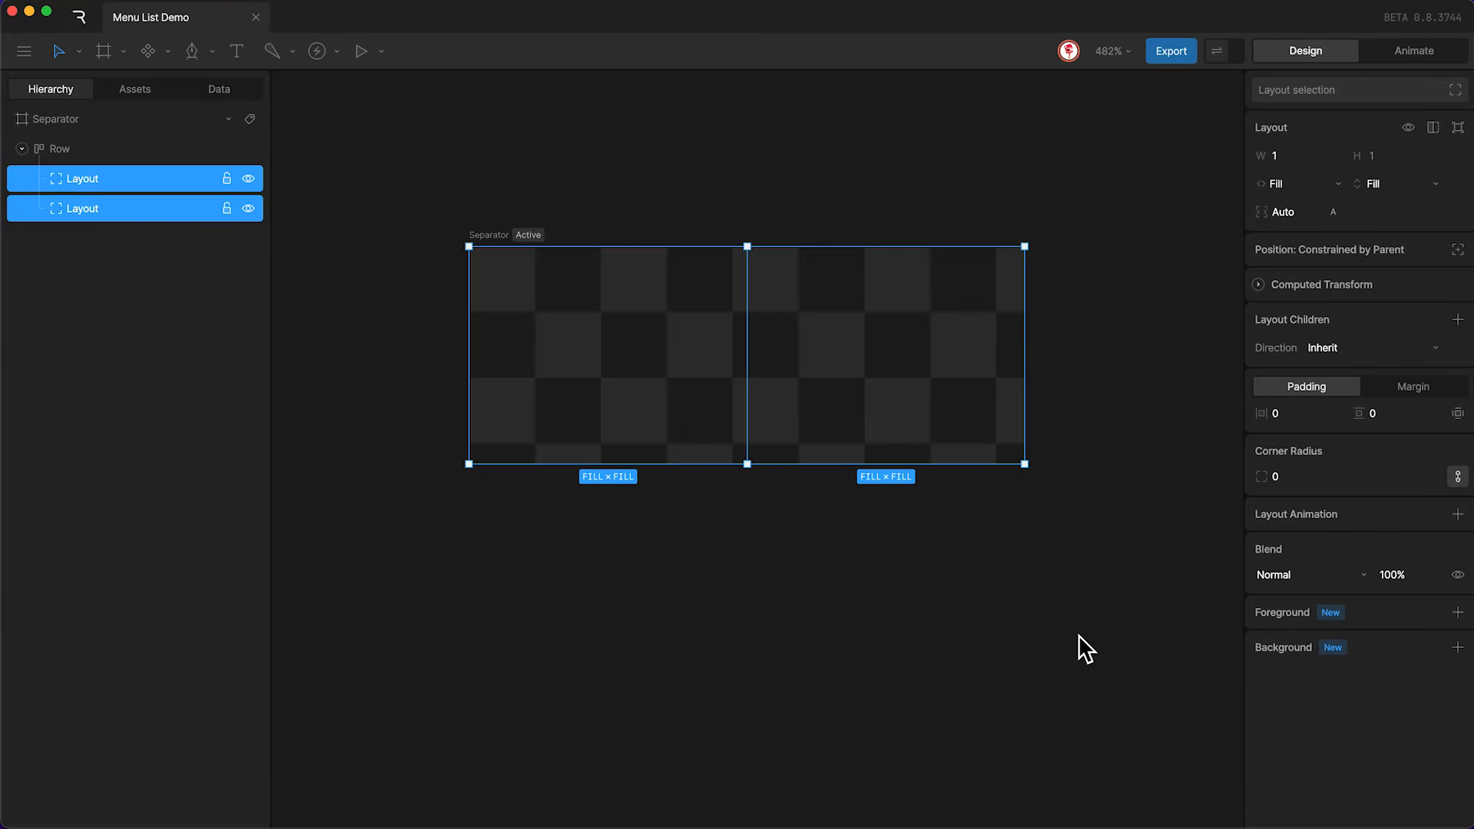
{"action": "left_click", "coordinate": [1052, 602]}
{"action": "left_click", "coordinate": [630, 381]}
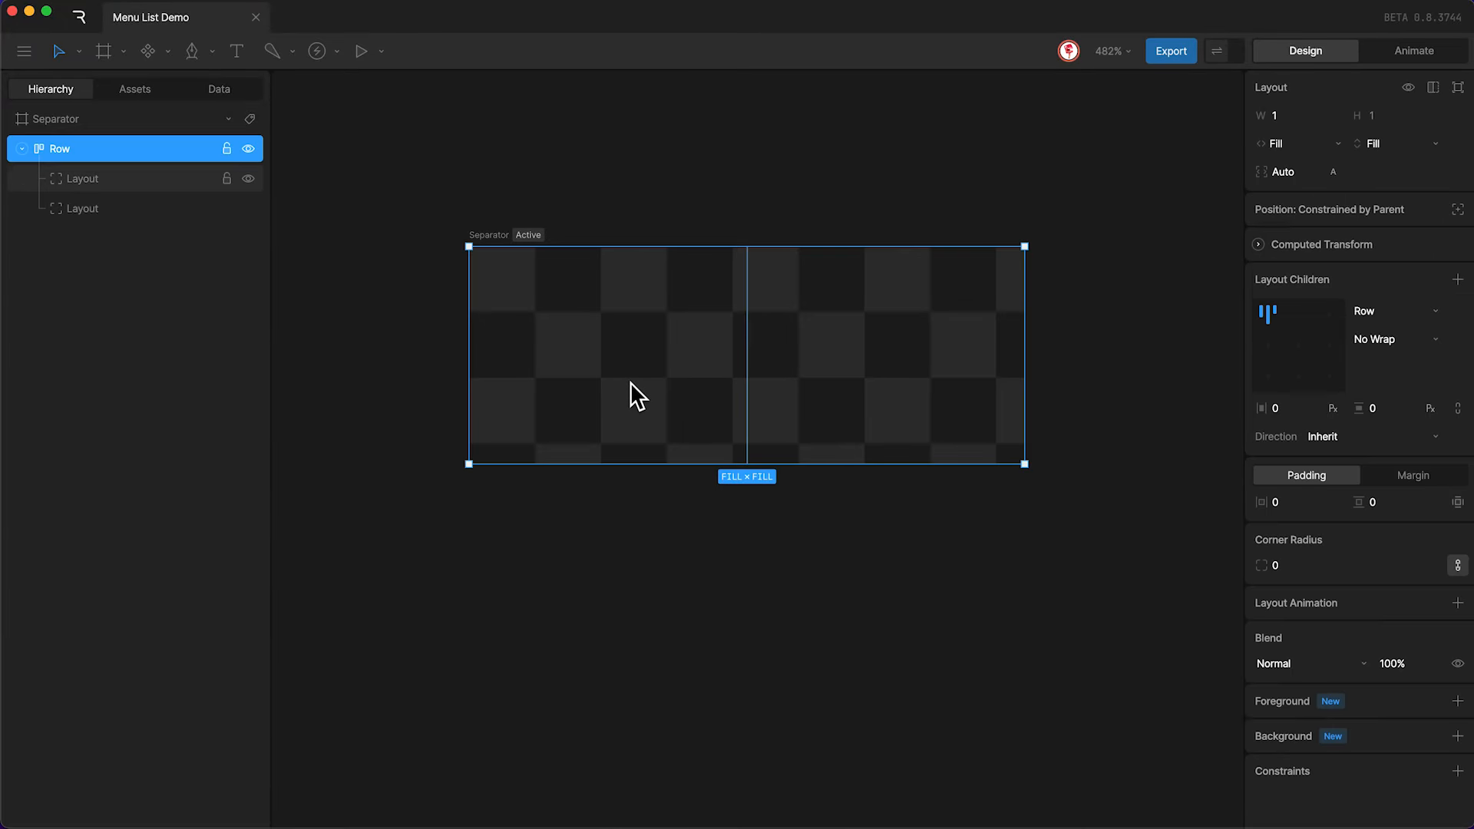
{"action": "left_click", "coordinate": [630, 381]}
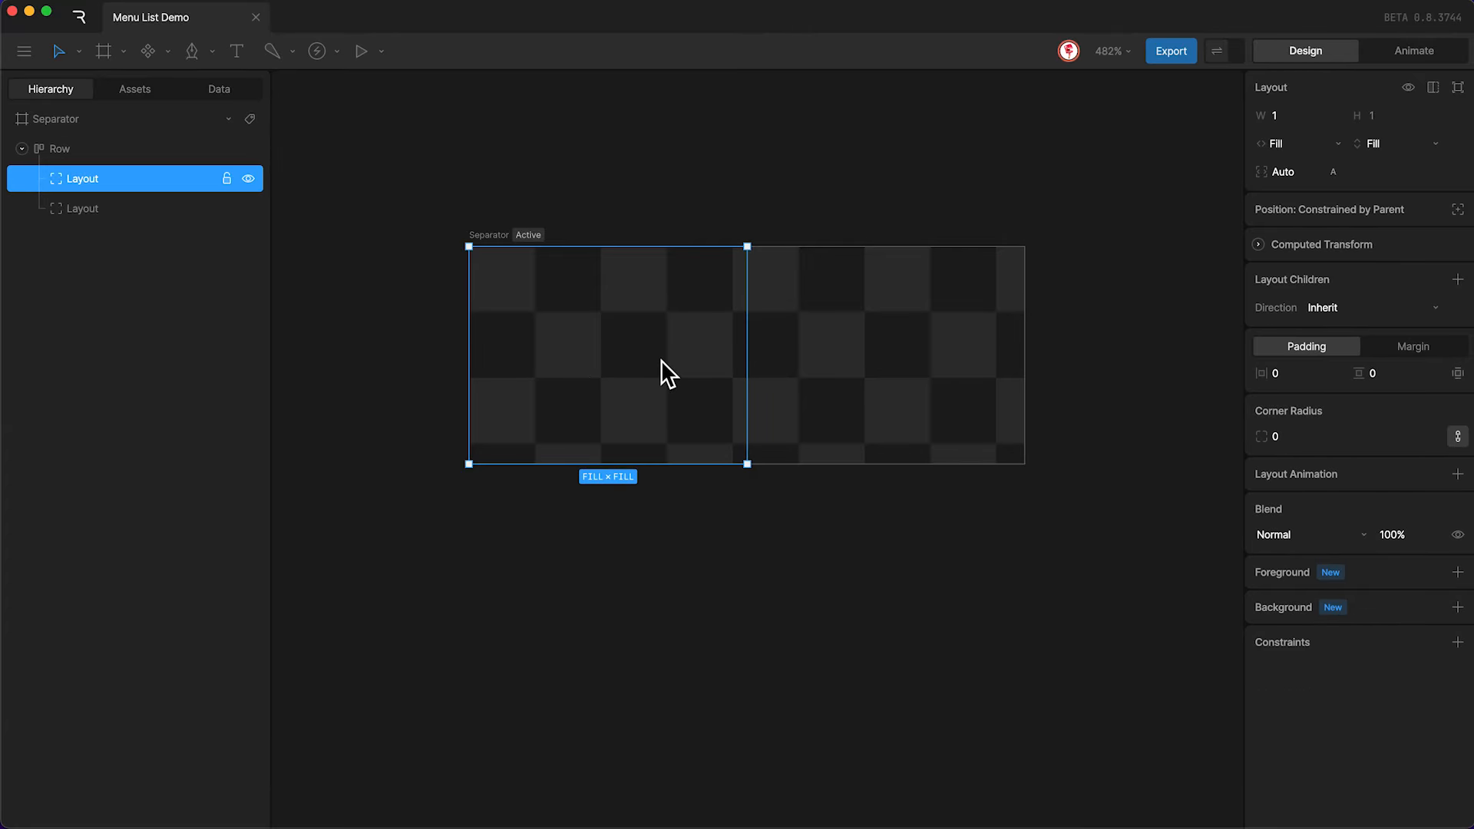
{"action": "left_click", "coordinate": [831, 375]}
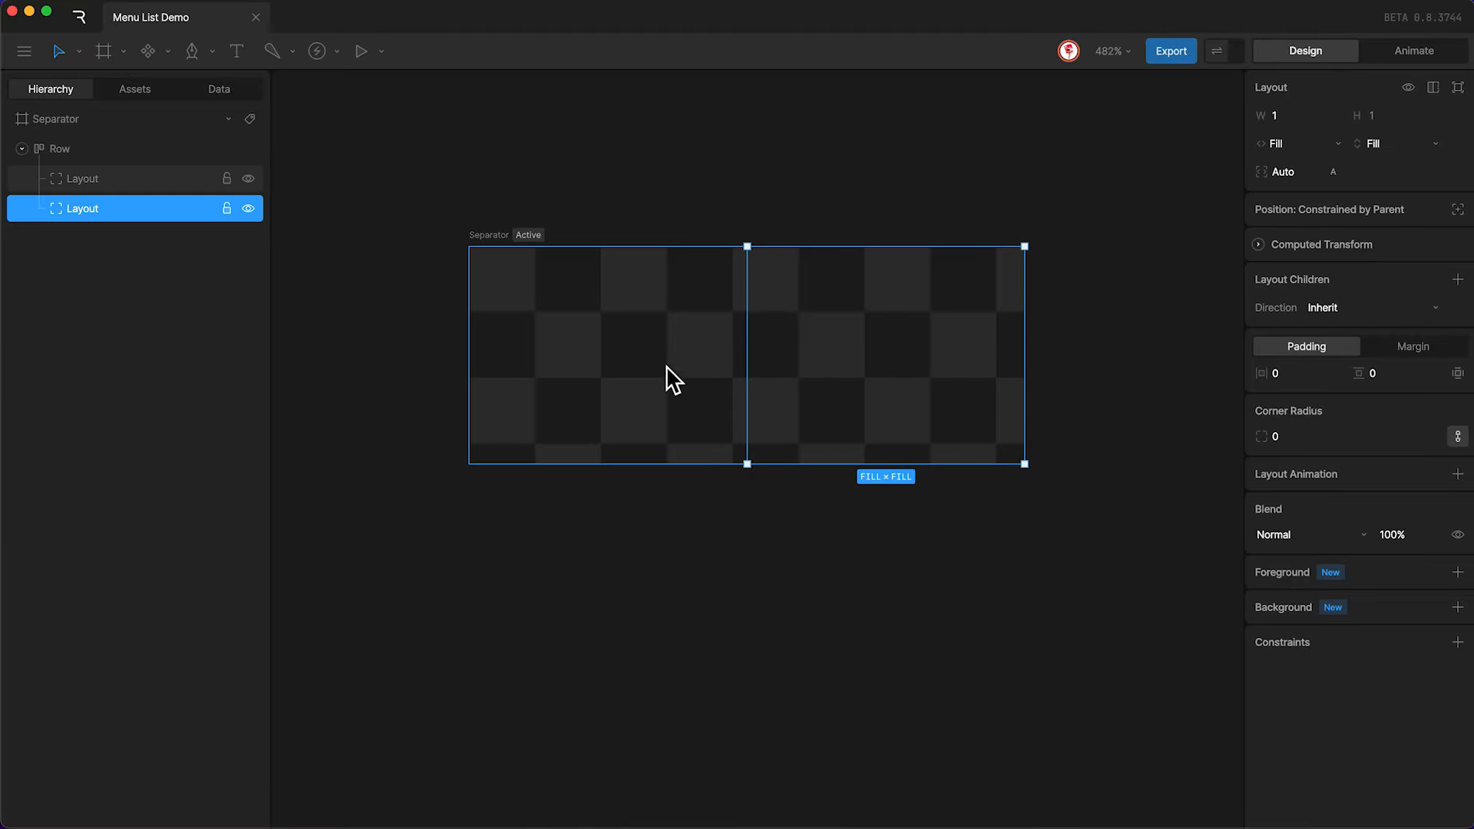
{"action": "left_click", "coordinate": [622, 351]}
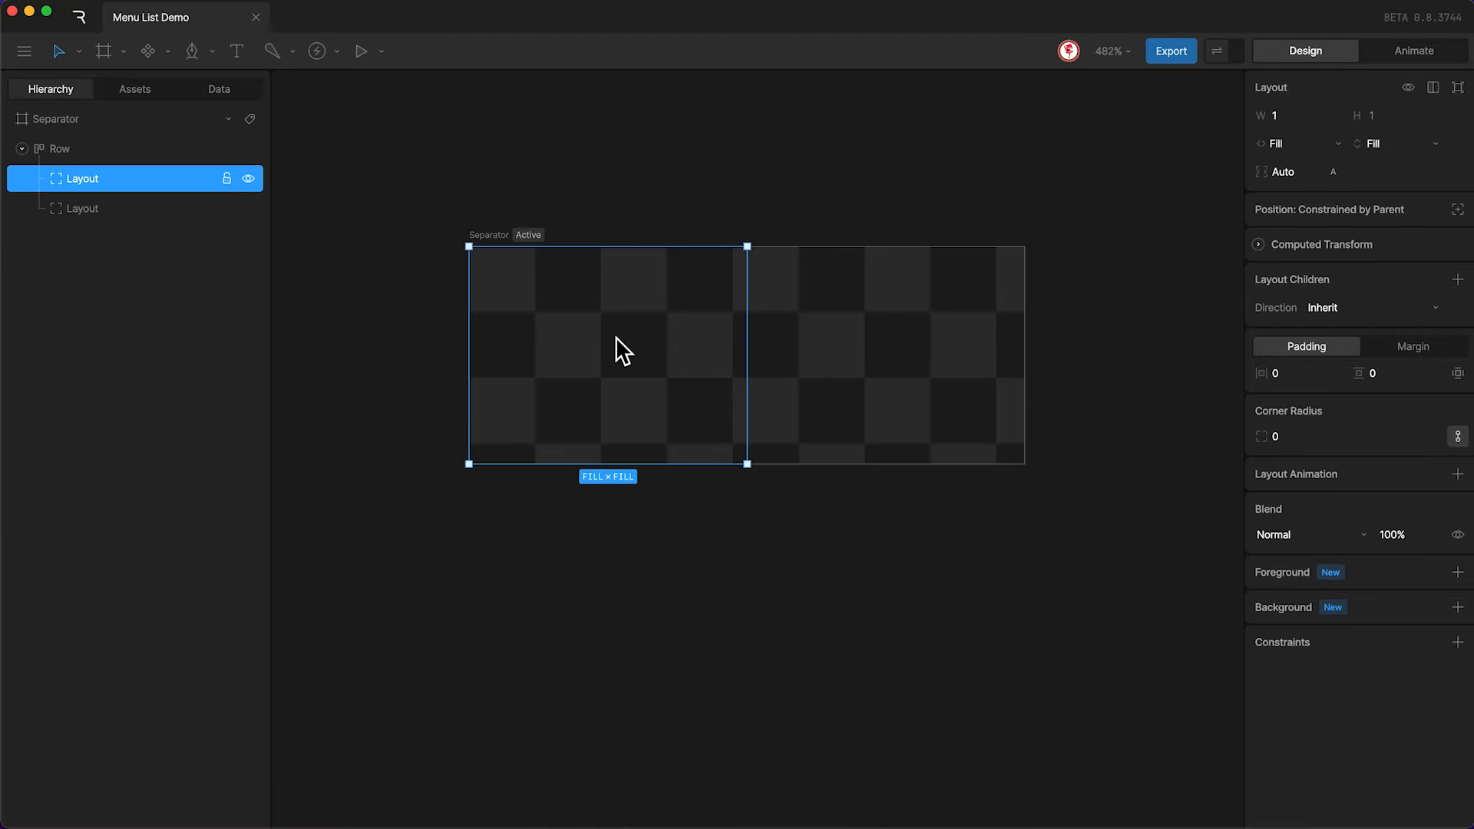
Add a text object over the Separator's first child layout and set its font size to 10 and weight to Light.
{"action": "key", "text": "t"}
{"action": "left_click", "coordinate": [565, 319]}
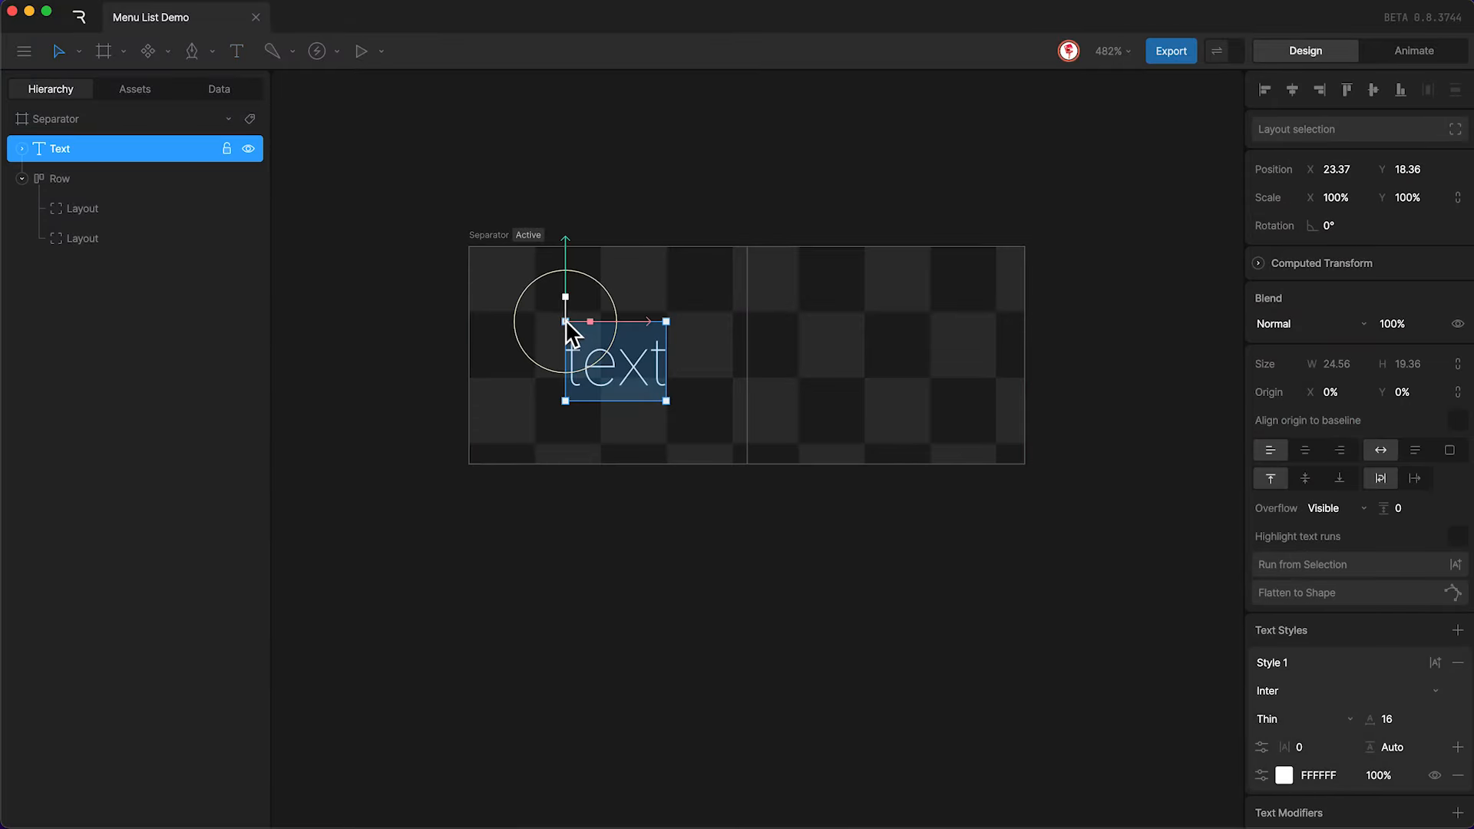
{"action": "left_click", "coordinate": [1399, 721]}
{"action": "type", "text": "10"}
{"action": "key", "text": "Return"}
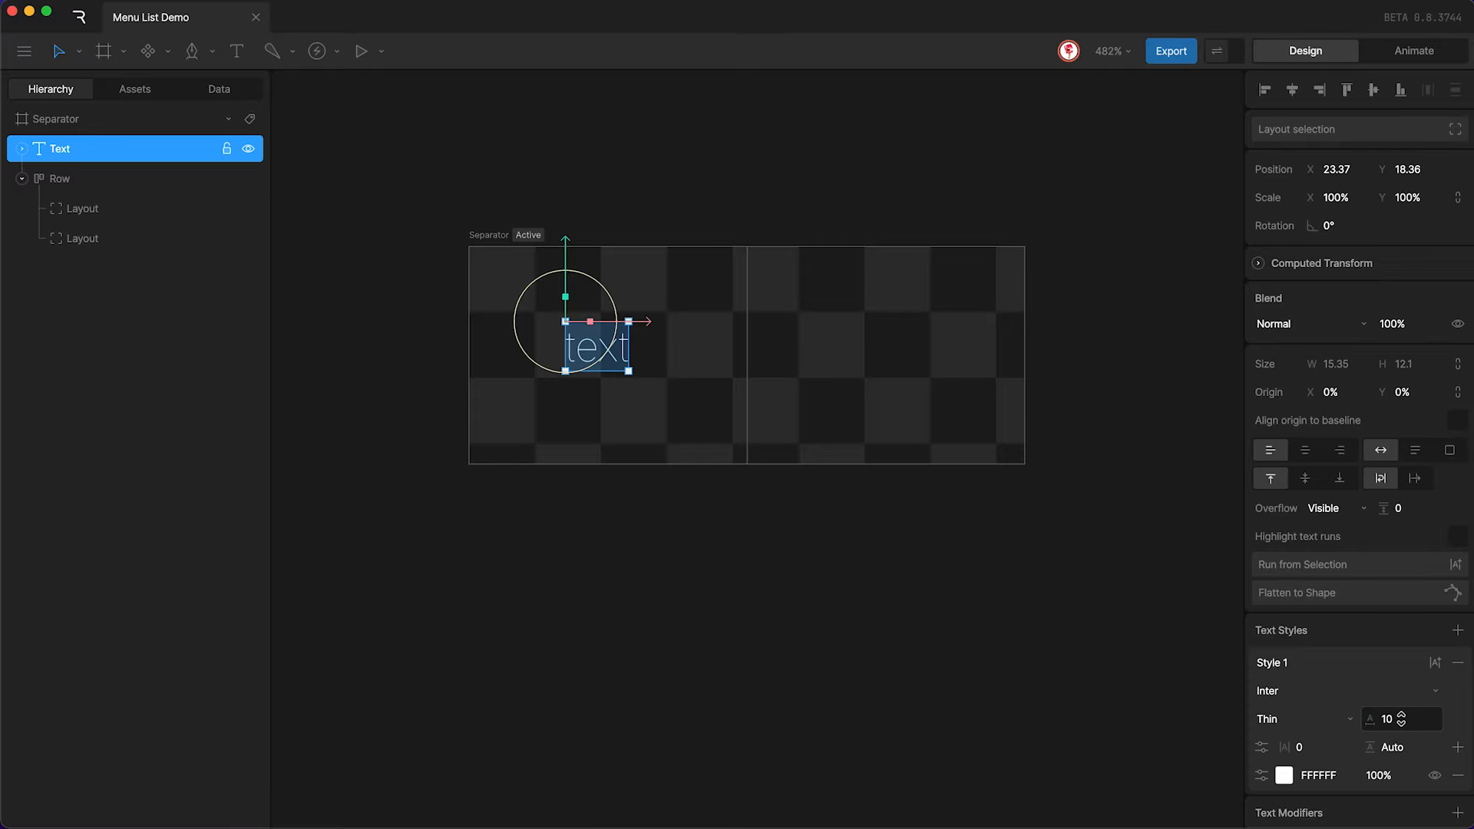
{"action": "left_click", "coordinate": [1319, 725]}
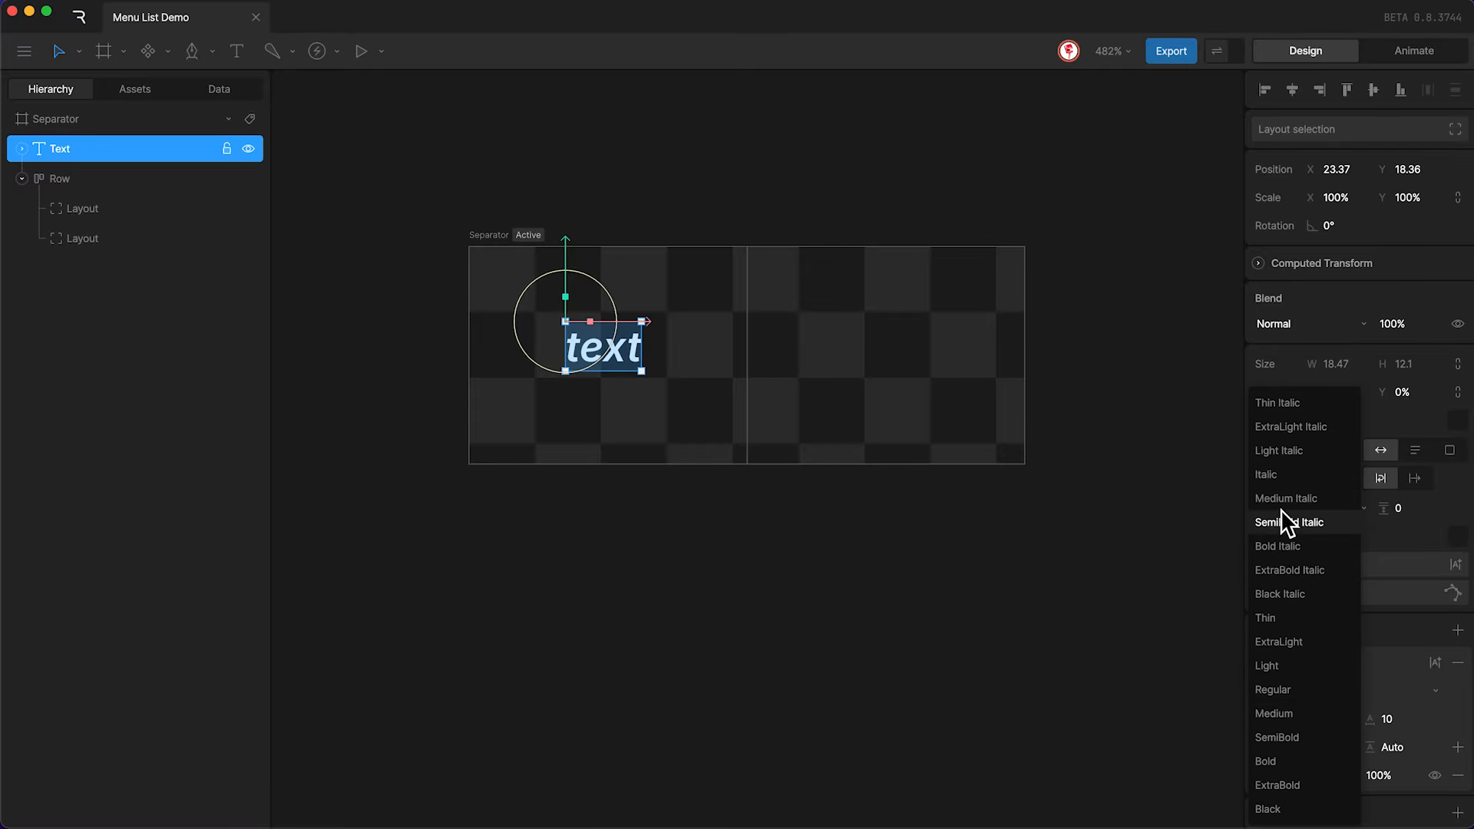
{"action": "left_click", "coordinate": [1281, 665]}
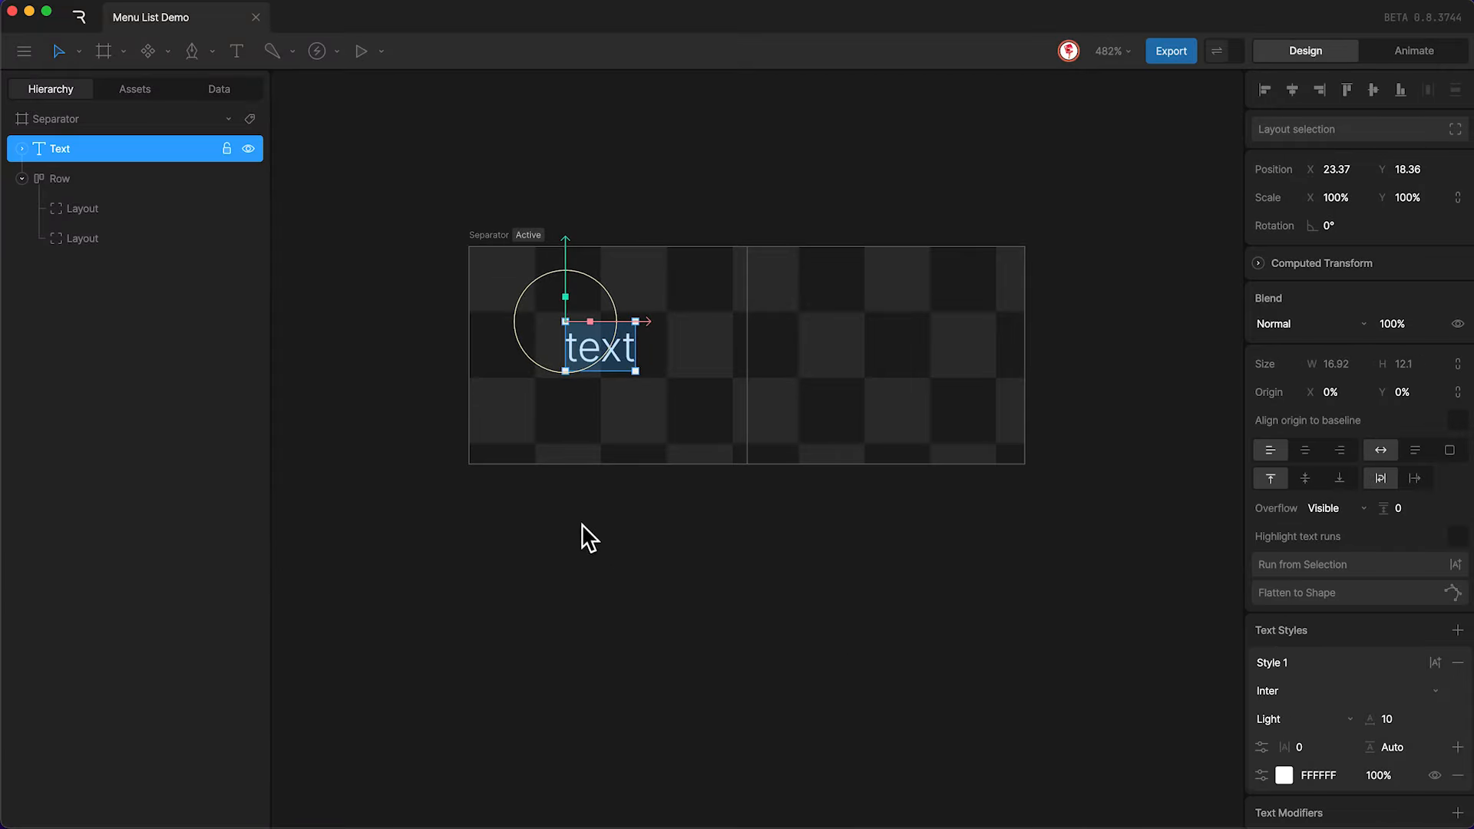
Nest the text in the row's first layout and set that layout's width and height sizing to Hug.
{"action": "left_click_drag", "start_coordinate": [114, 150], "coordinate": [93, 206]}
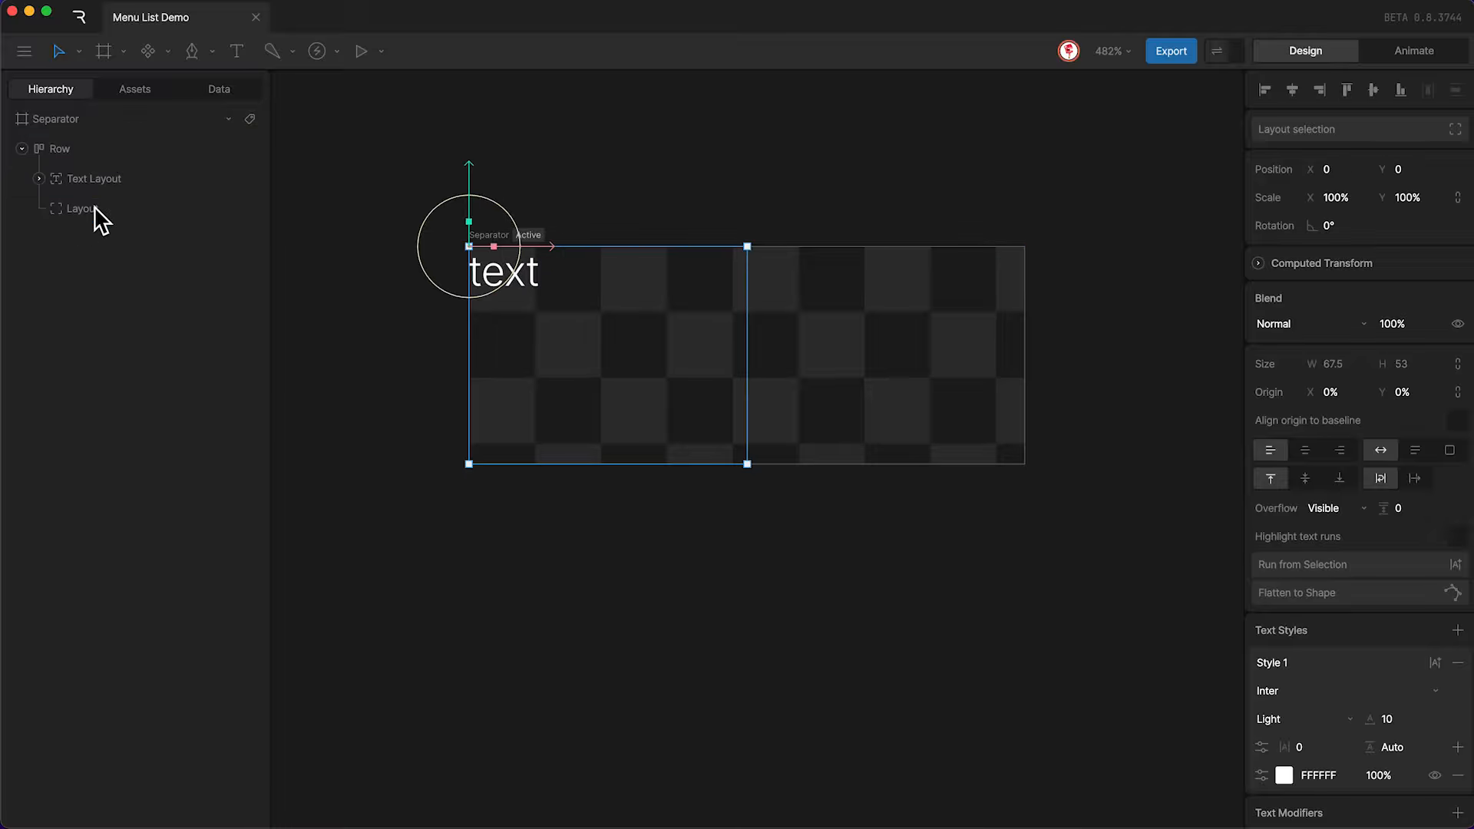
{"action": "left_click", "coordinate": [135, 177]}
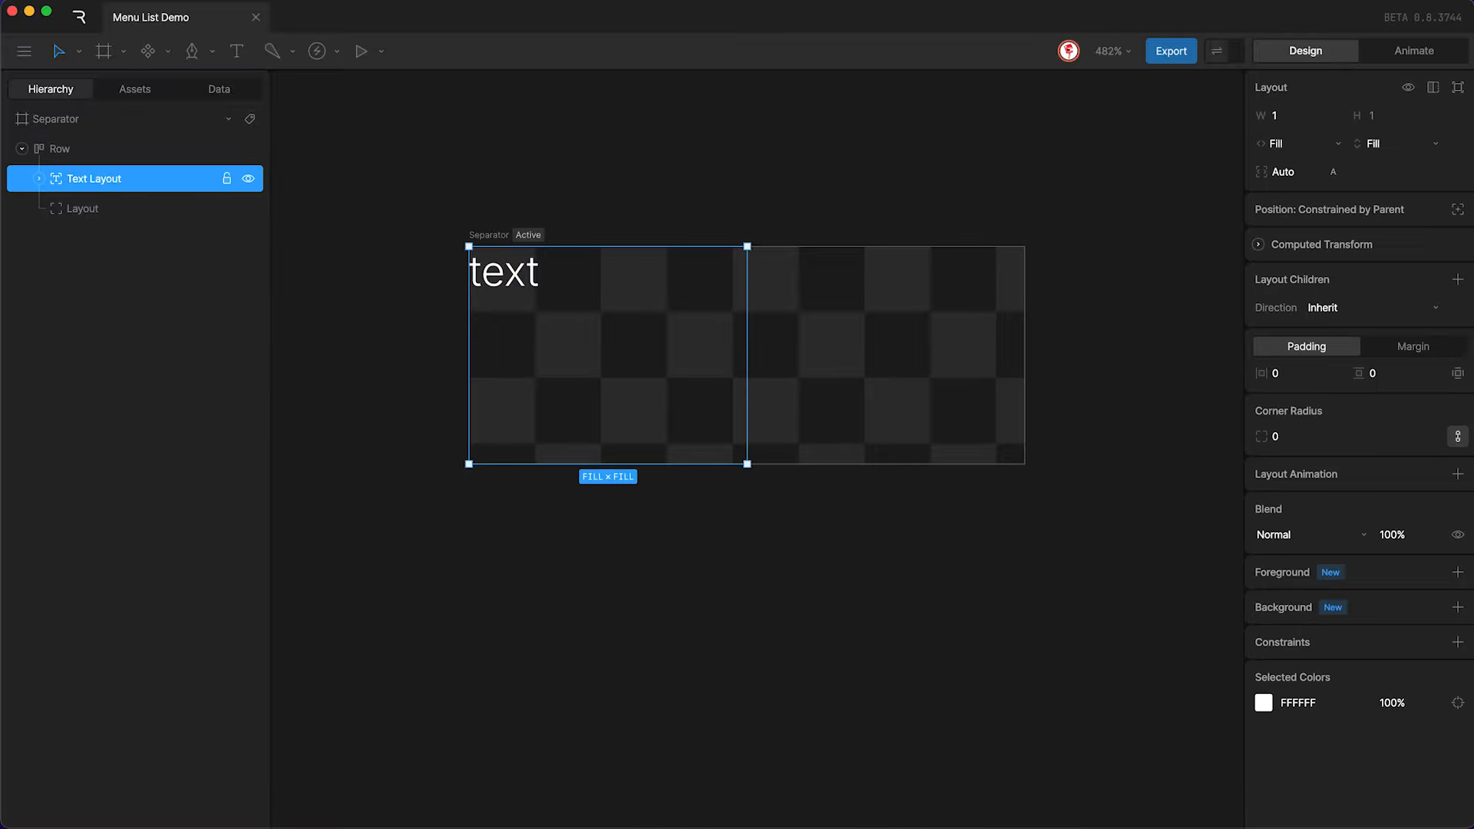
{"action": "left_click", "coordinate": [1292, 147]}
{"action": "left_click", "coordinate": [1278, 182]}
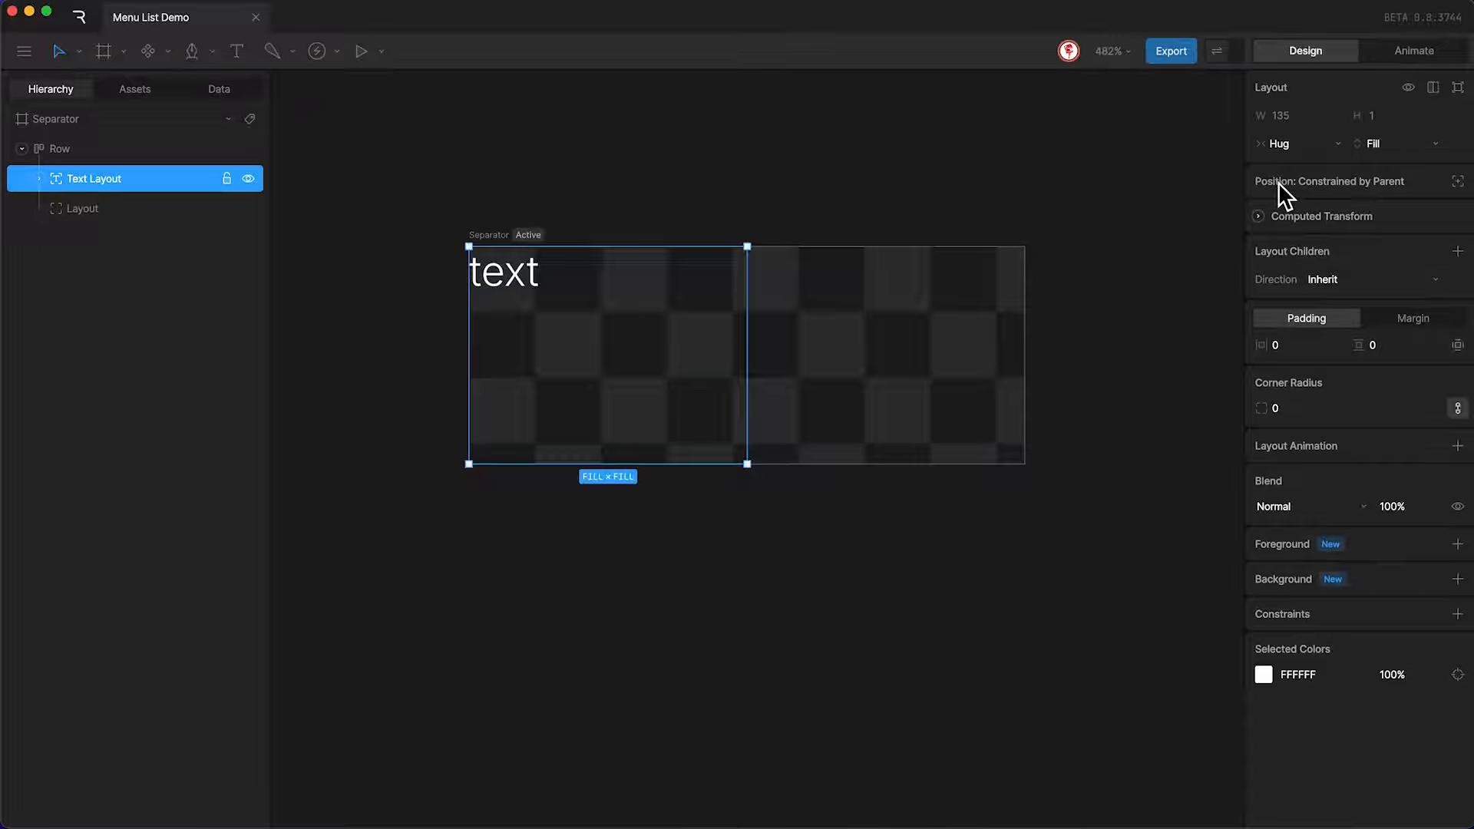
{"action": "left_click", "coordinate": [1375, 144]}
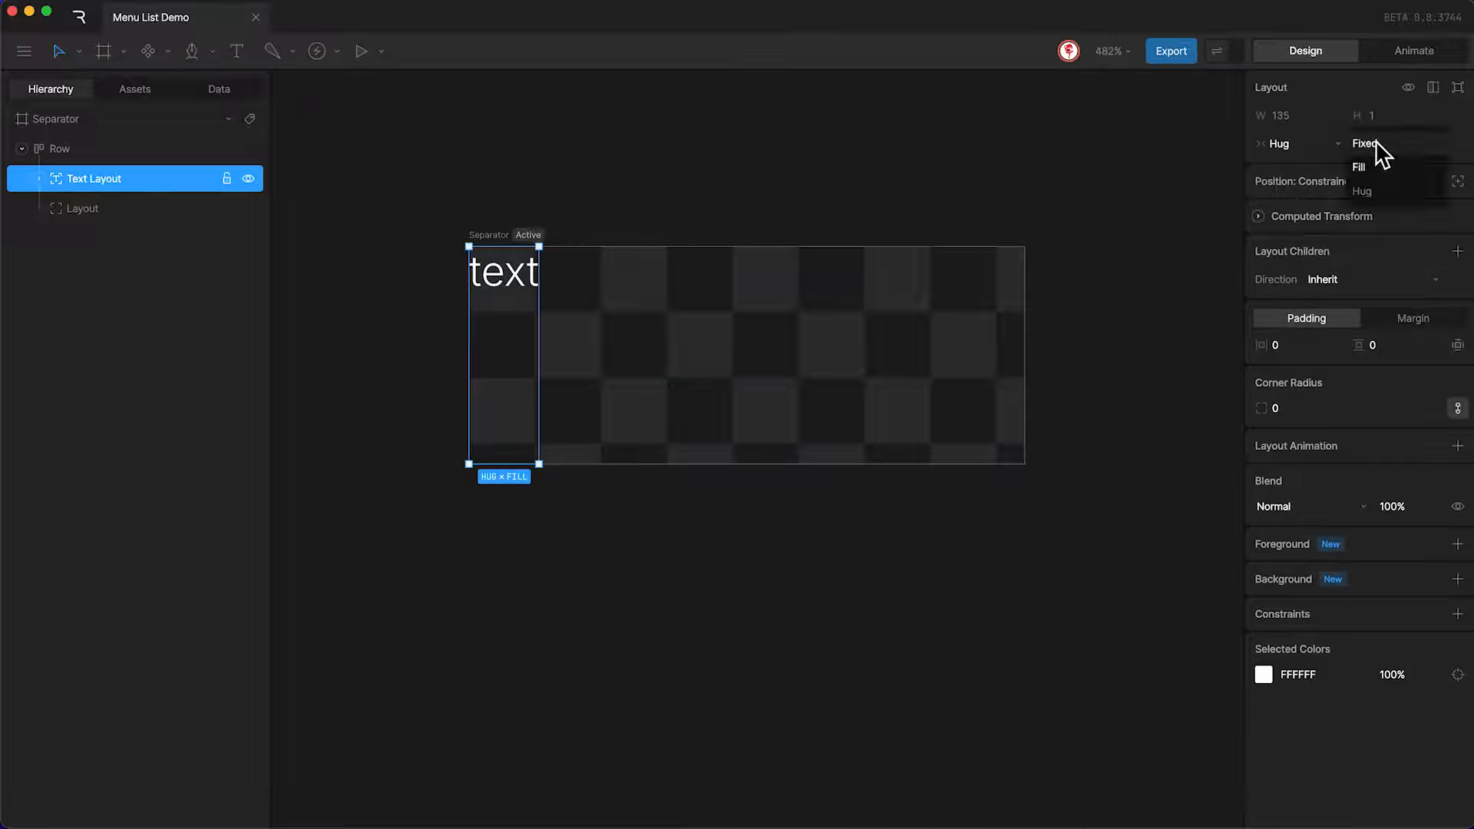
{"action": "left_click", "coordinate": [1372, 189]}
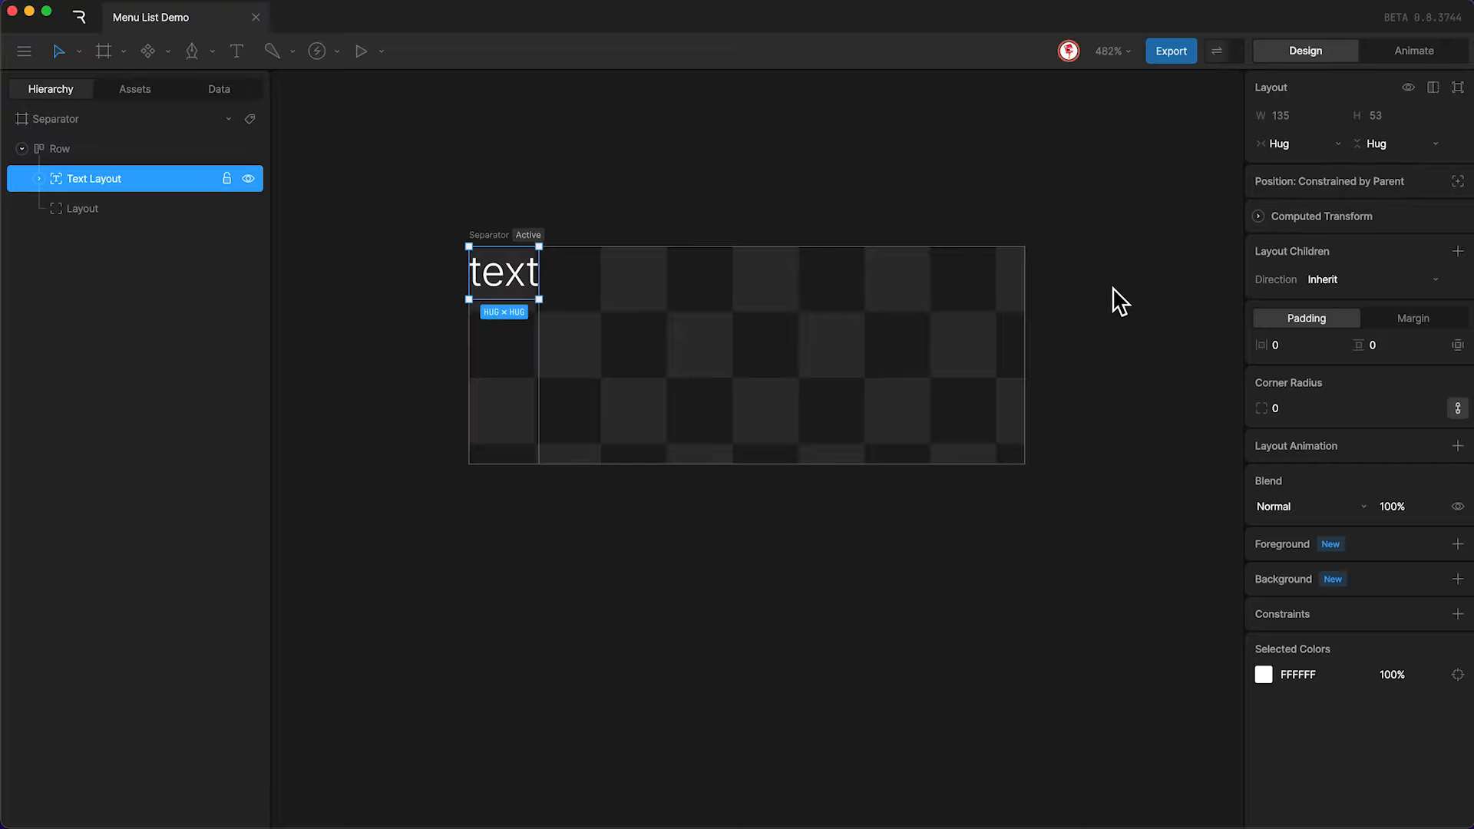
Add a child layout inside the empty layout beside the text and remove the child's background fill.
{"action": "left_click", "coordinate": [782, 386]}
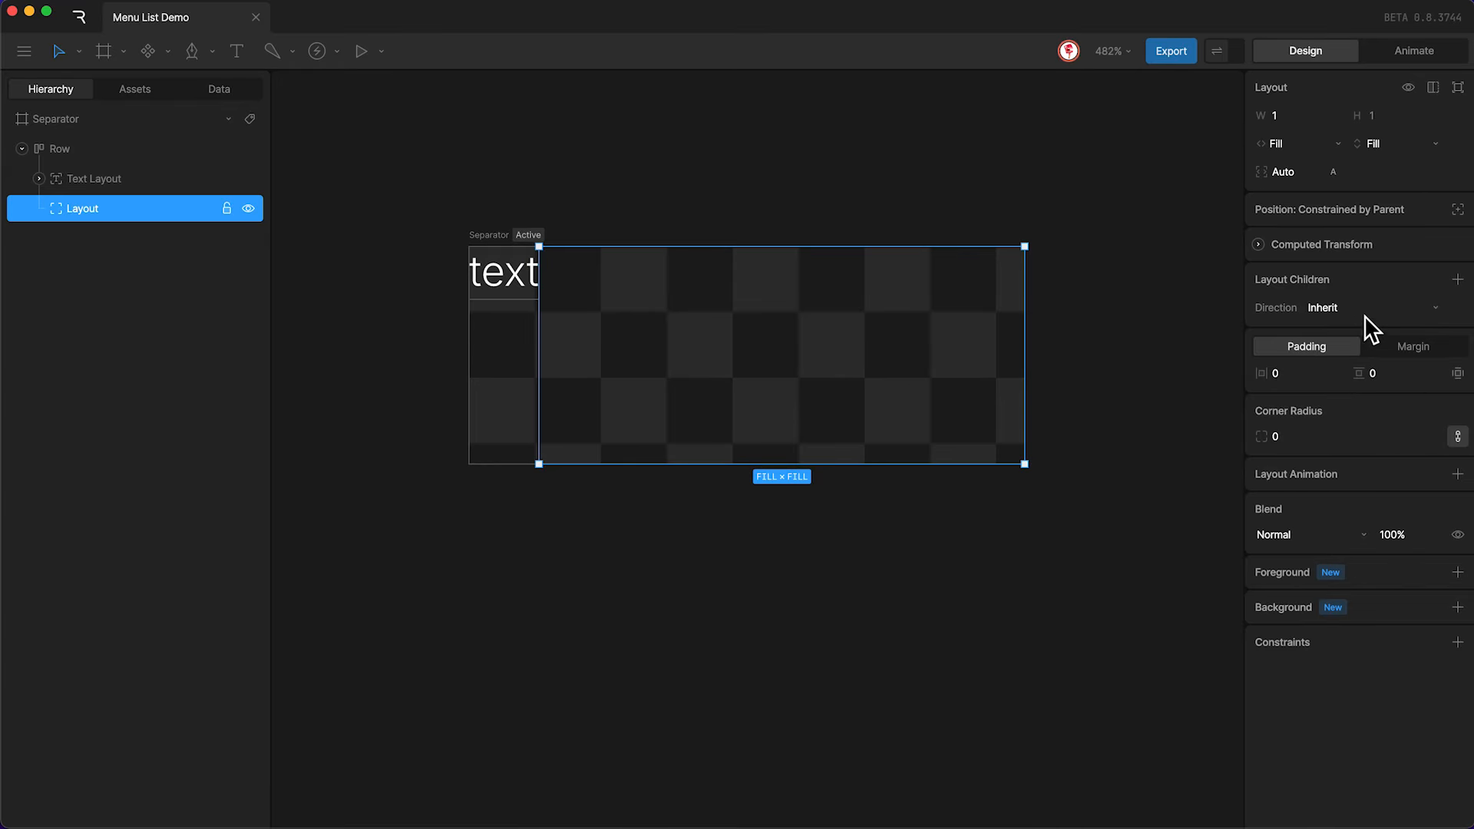
{"action": "left_click", "coordinate": [1458, 279]}
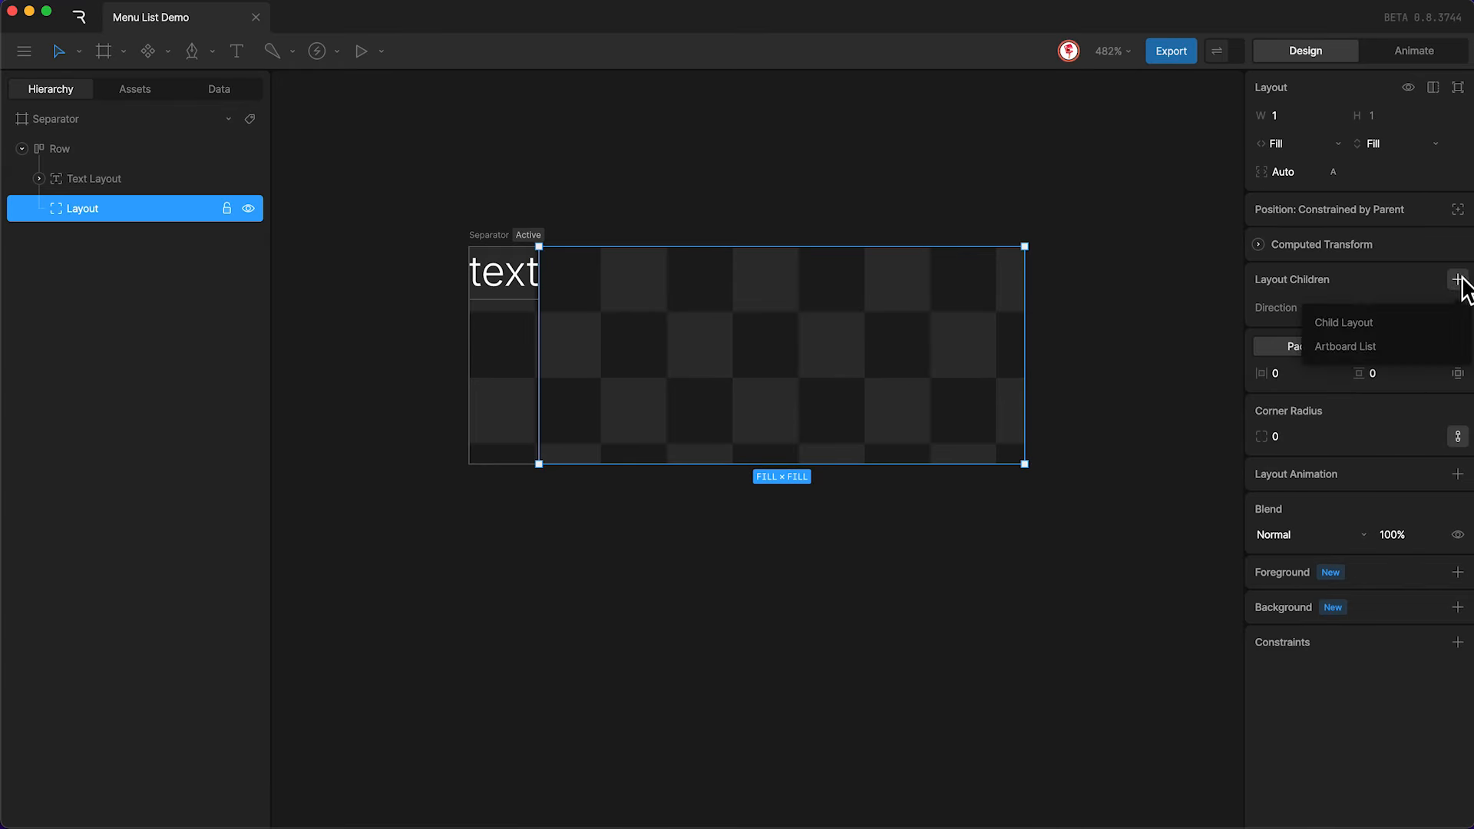
{"action": "left_click", "coordinate": [1411, 321]}
{"action": "left_click", "coordinate": [39, 207]}
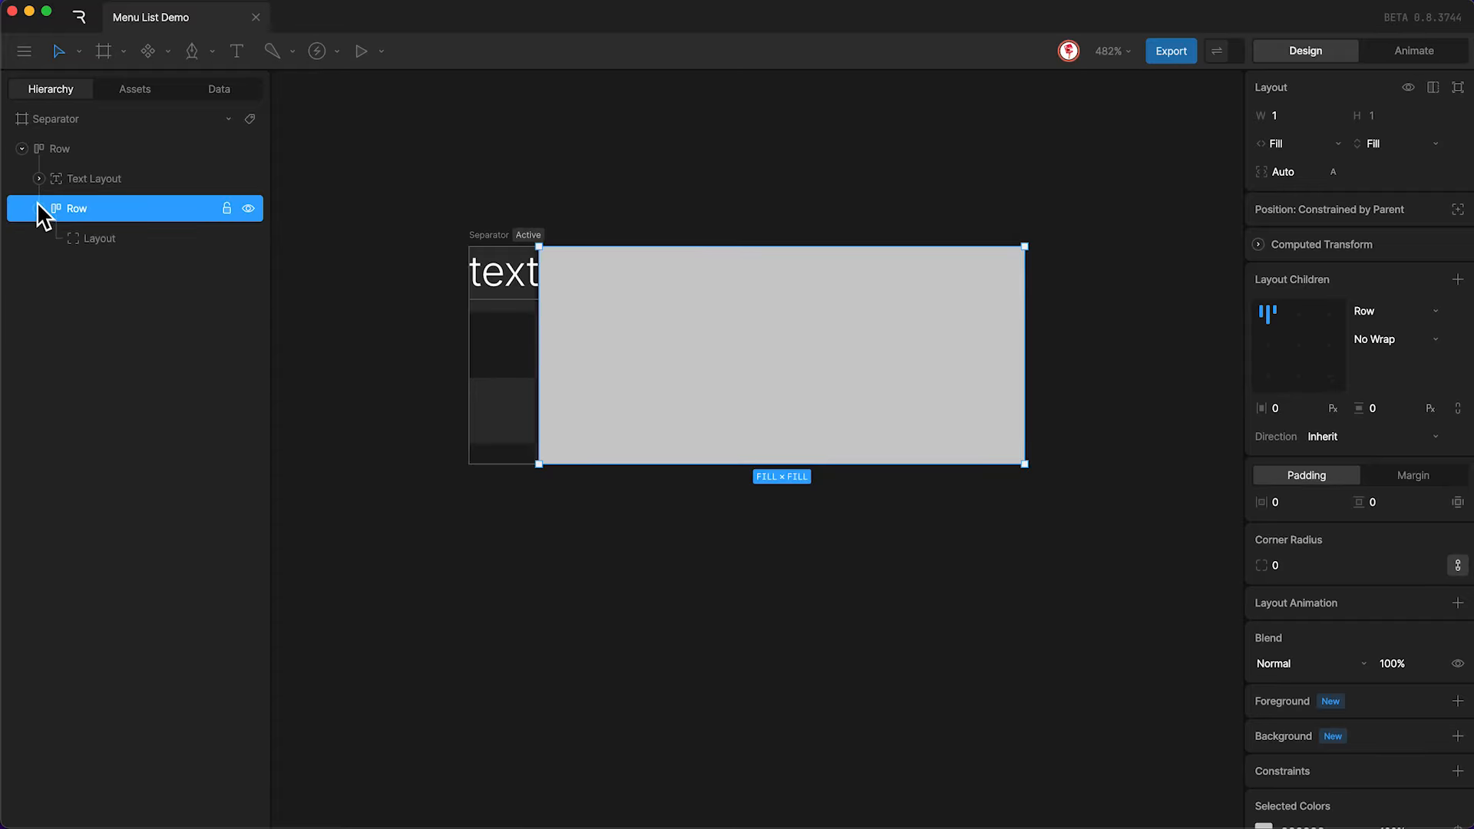
{"action": "left_click", "coordinate": [114, 238]}
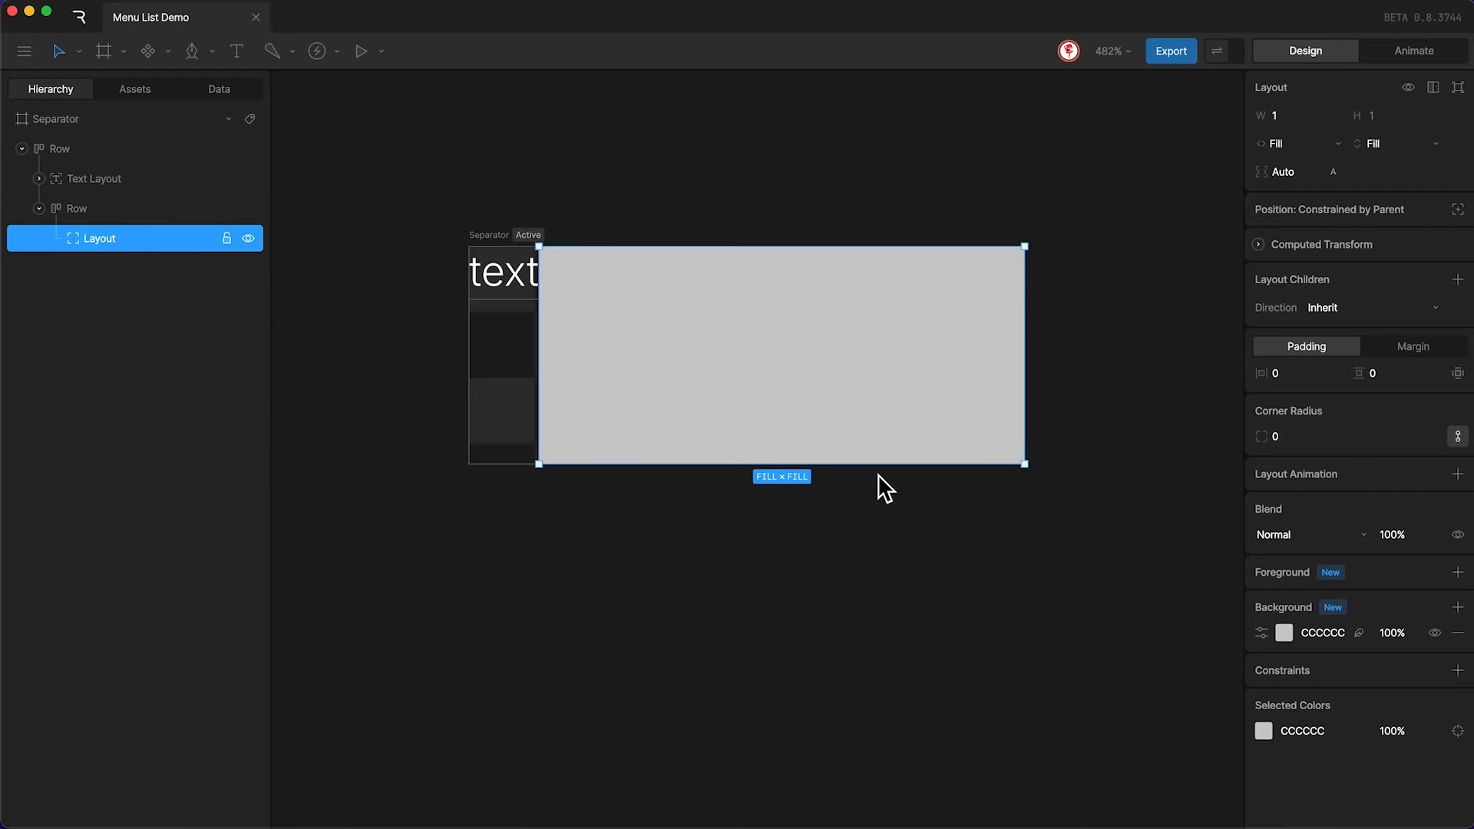
{"action": "left_click", "coordinate": [1457, 633]}
Give the innermost layout a white FFFFFF background stroke with a thickness of 0.5.
{"action": "left_click", "coordinate": [1457, 607]}
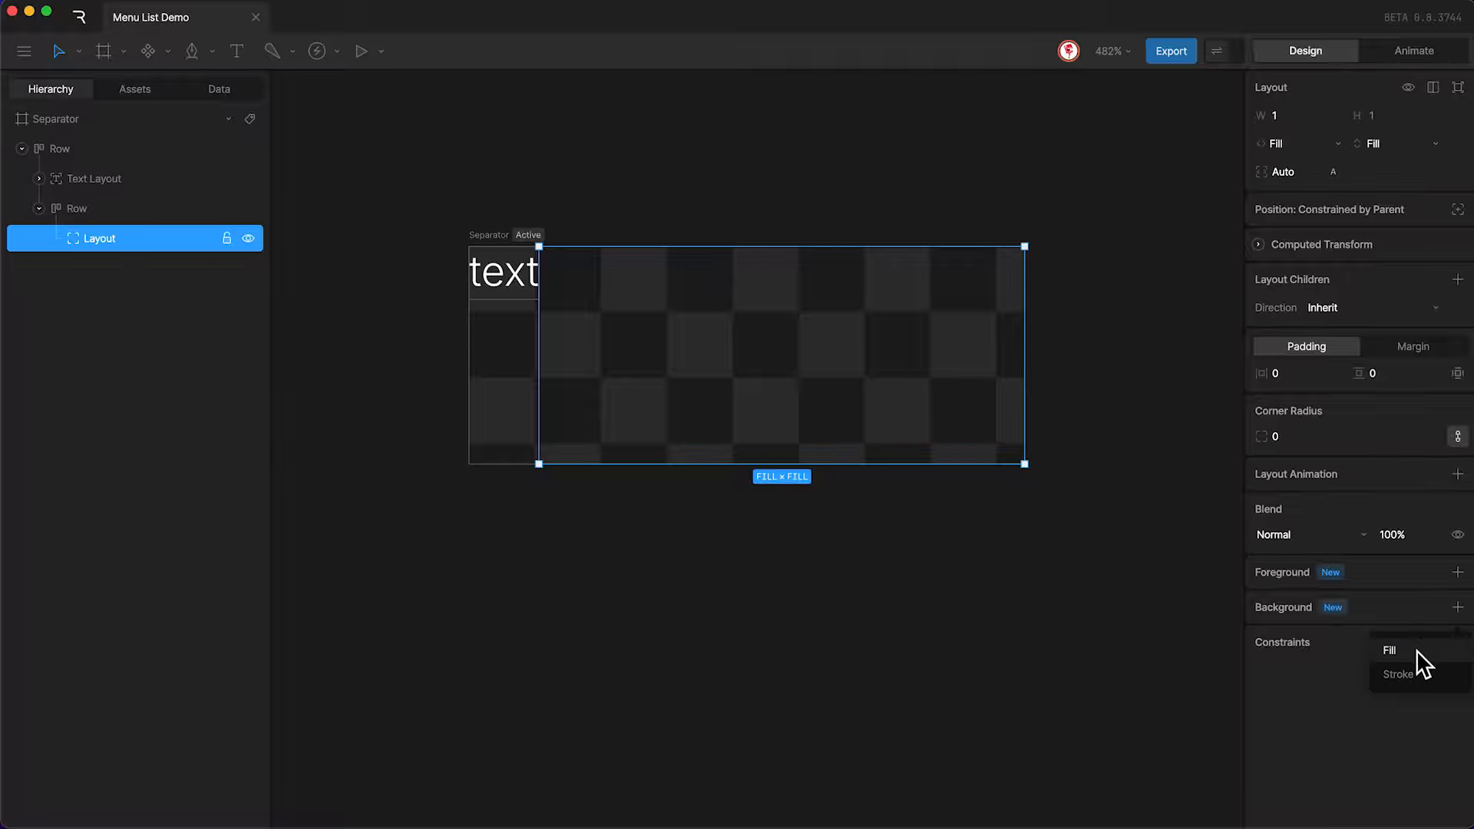
{"action": "left_click", "coordinate": [1391, 651]}
{"action": "left_click", "coordinate": [1284, 634]}
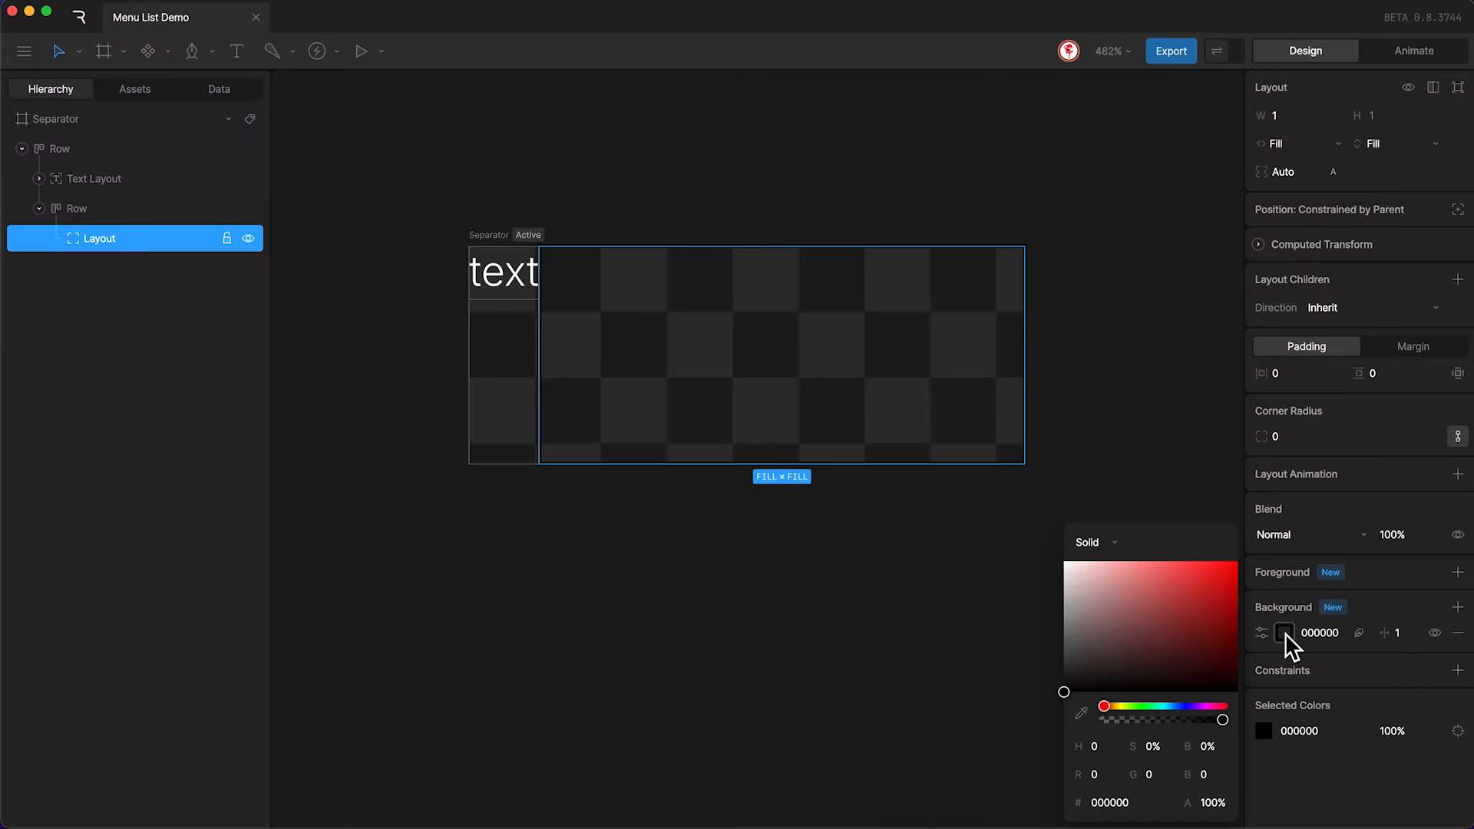
{"action": "left_click_drag", "start_coordinate": [1185, 635], "coordinate": [1053, 552]}
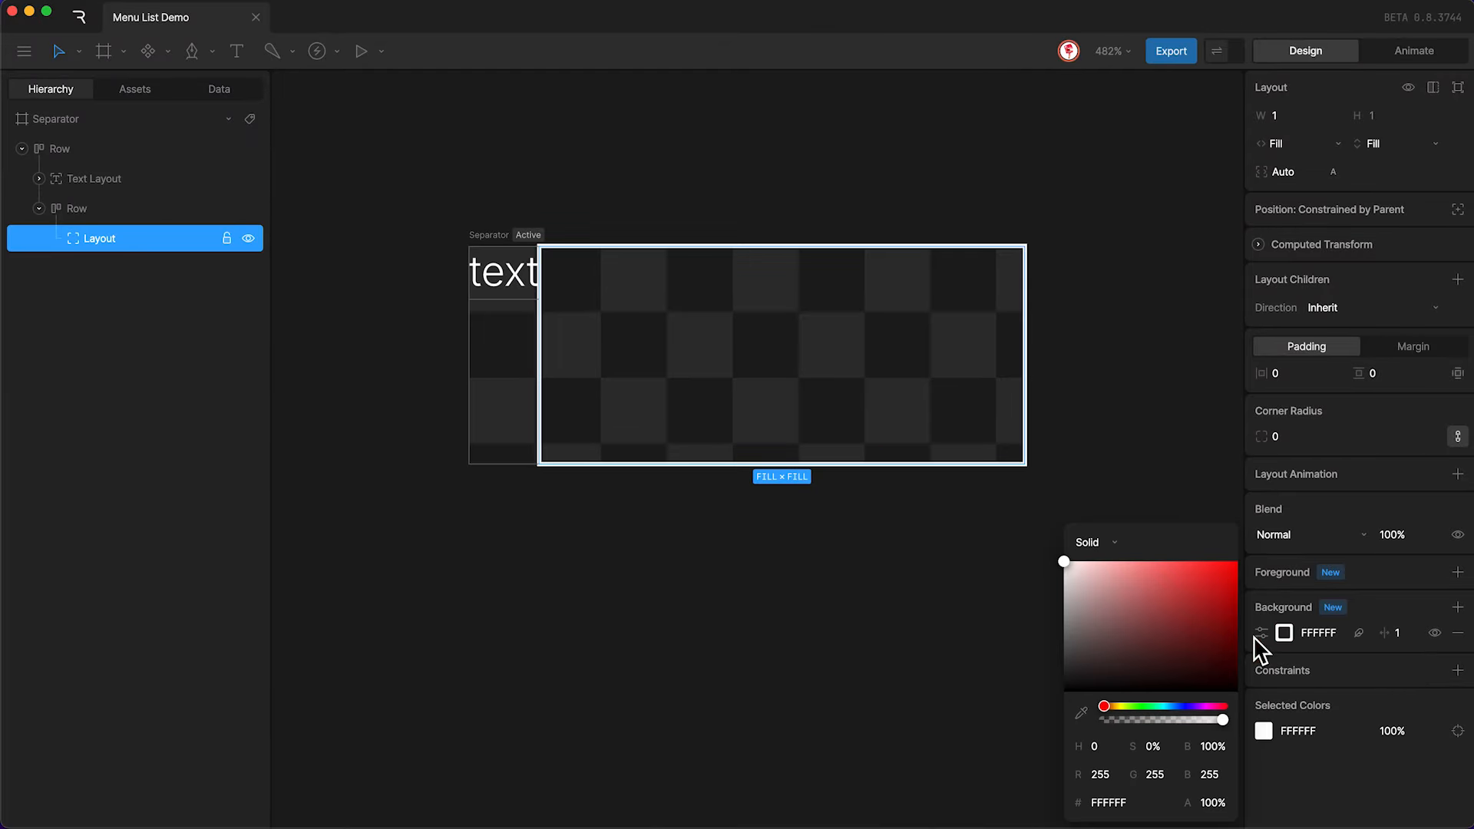
{"action": "left_click", "coordinate": [1403, 634]}
{"action": "type", "text": "0."}
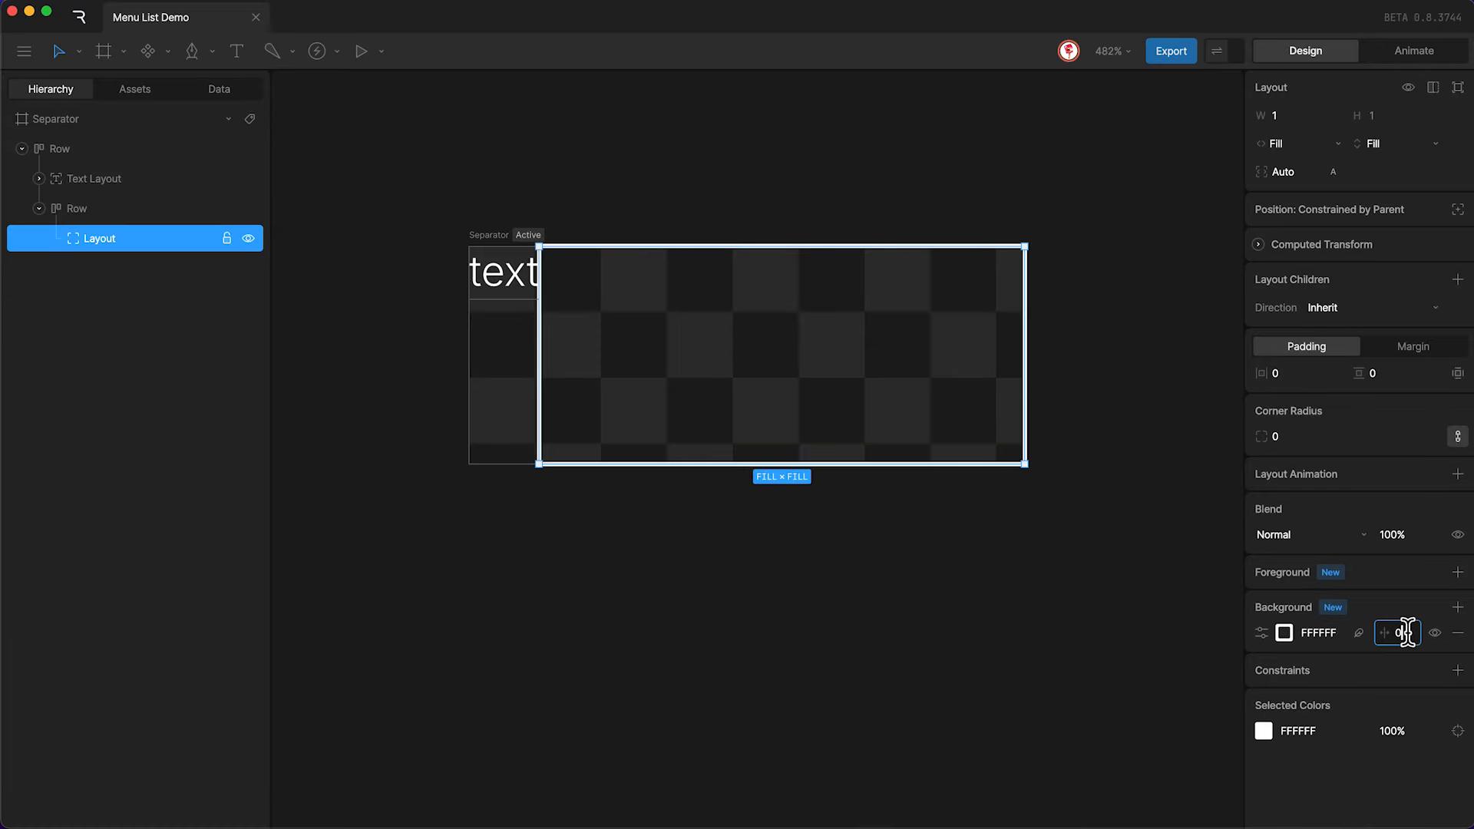
{"action": "type", "text": "5"}
{"action": "key", "text": "Return"}
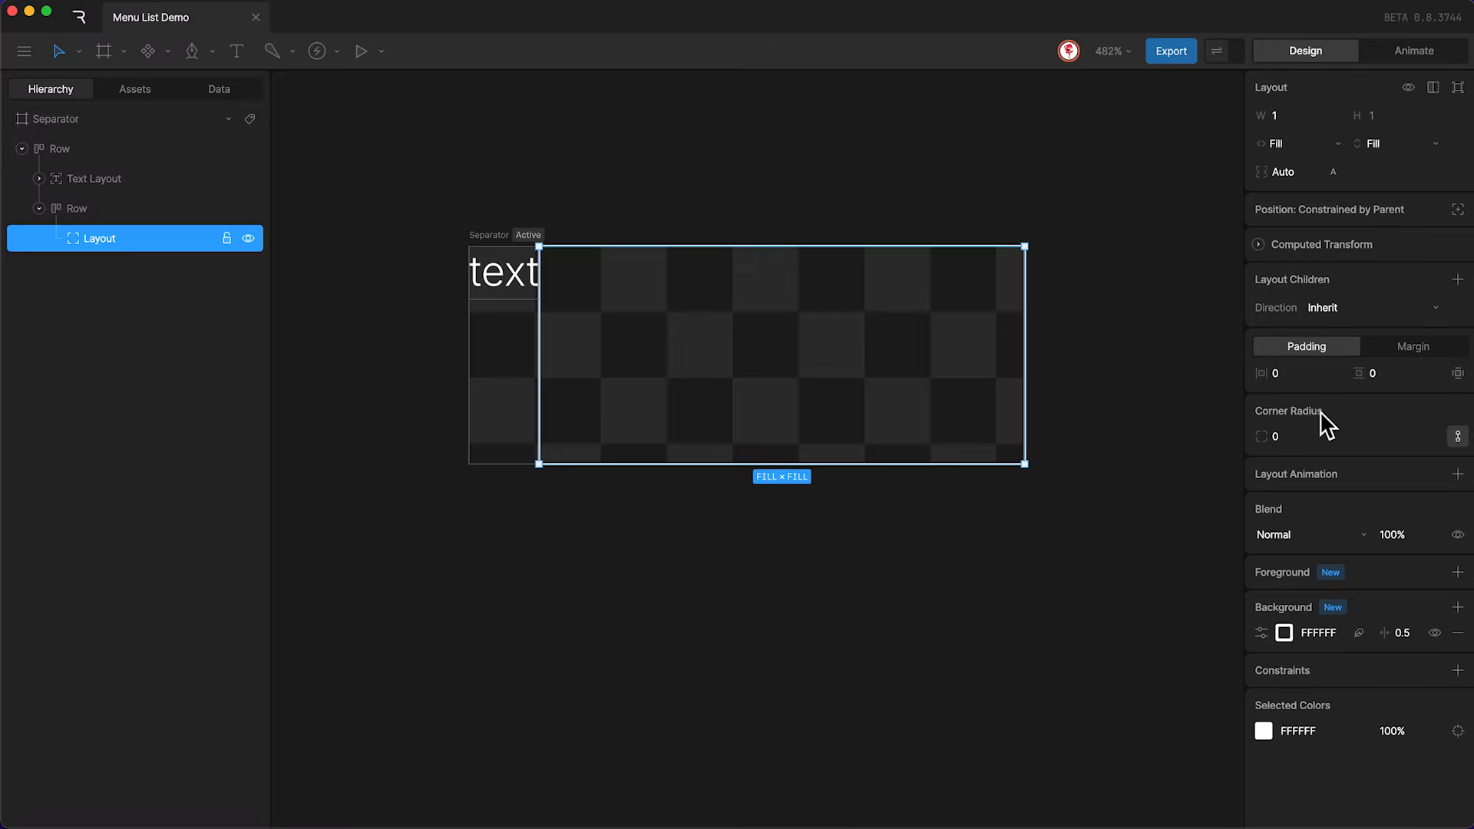
Set the stroked layout's height sizing to Fixed with a height of 0 px.
{"action": "left_click", "coordinate": [1384, 146]}
{"action": "left_click", "coordinate": [1382, 138]}
{"action": "left_click", "coordinate": [1388, 115]}
{"action": "type", "text": "0"}
{"action": "key", "text": "Return"}
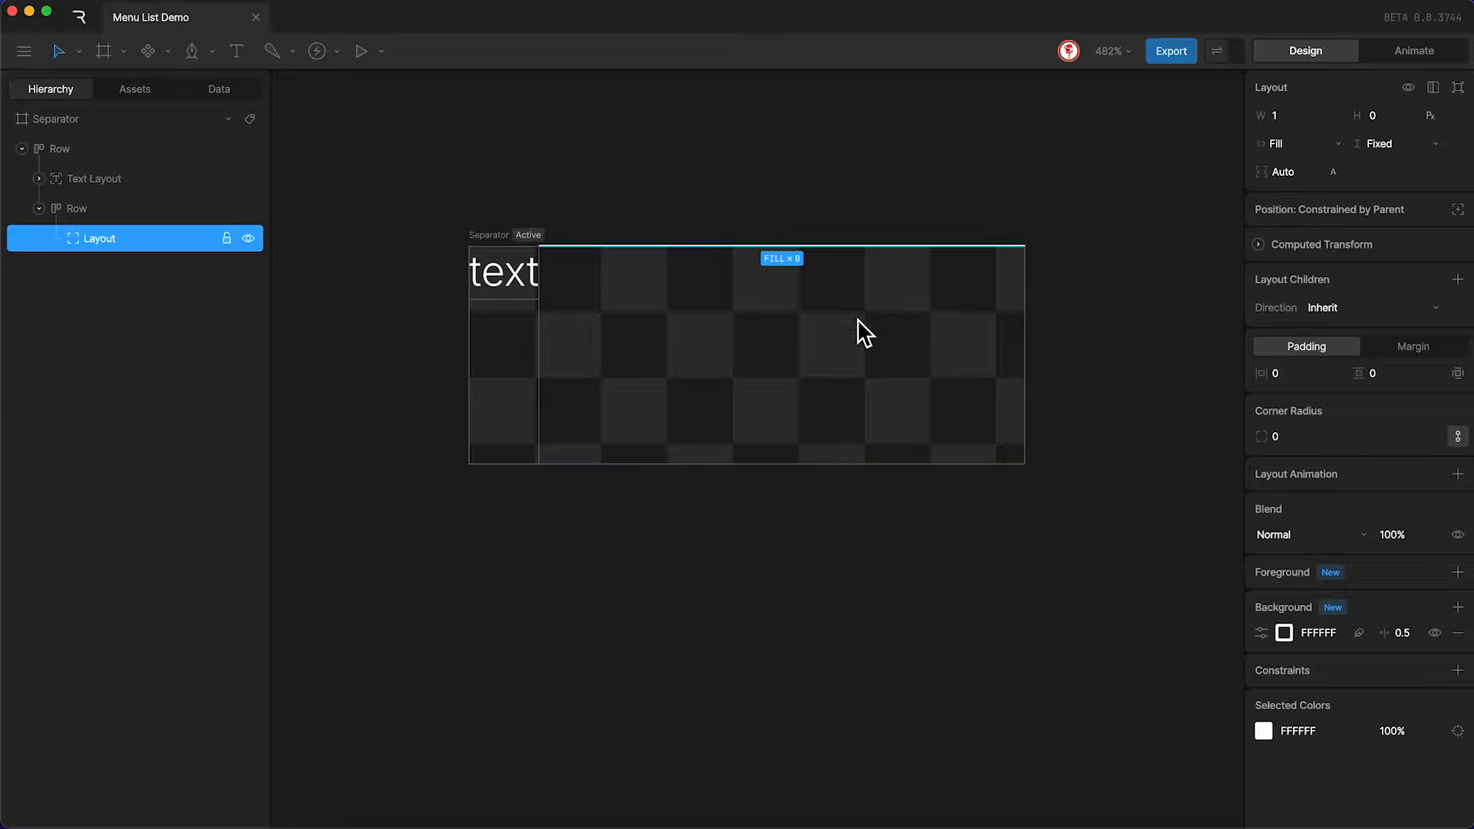
Center the line layout within the inner row beside the text by setting that row's child alignment to middle center.
{"action": "left_click", "coordinate": [108, 207]}
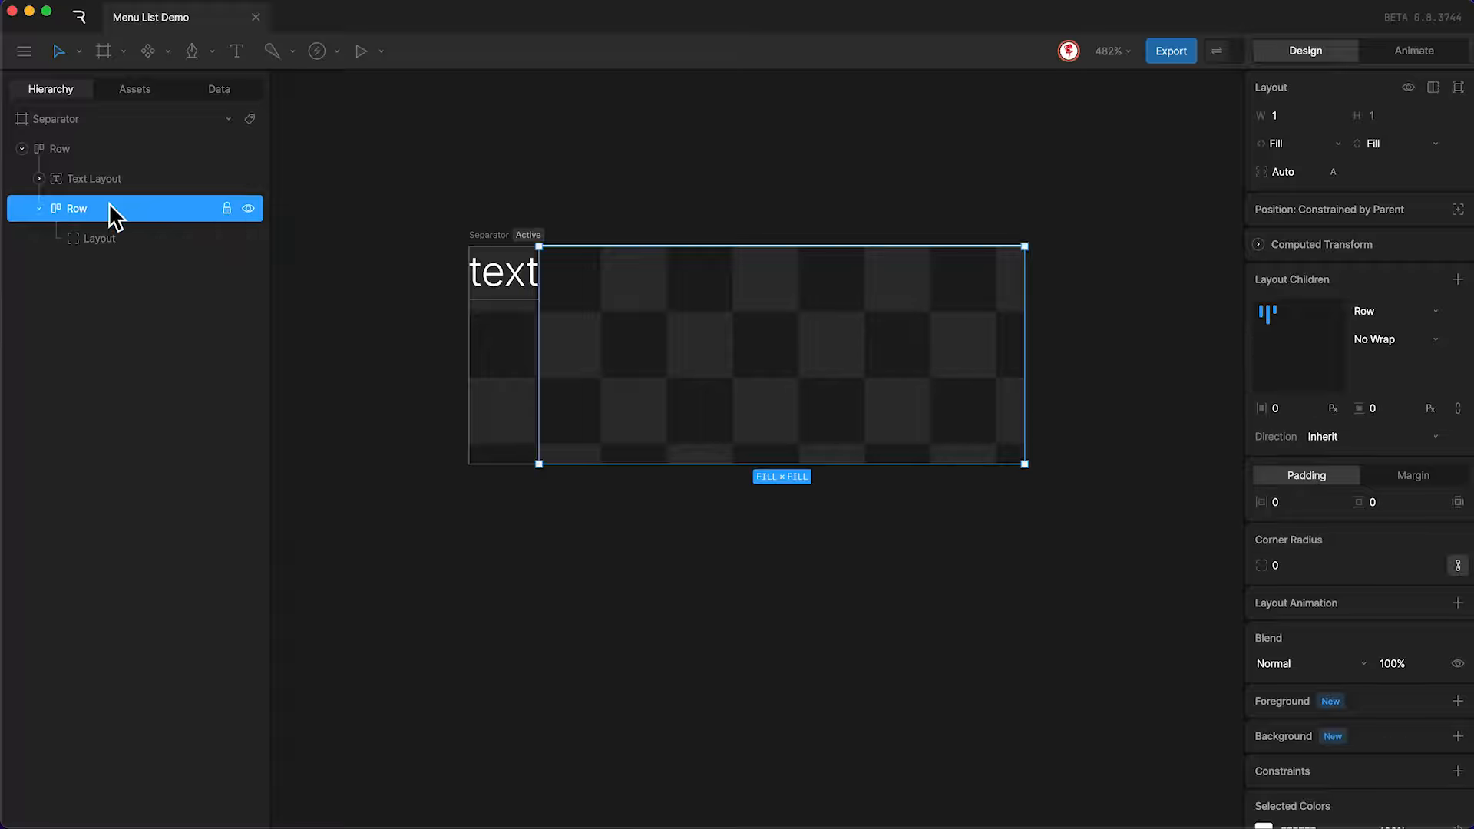
{"action": "left_click", "coordinate": [1297, 349]}
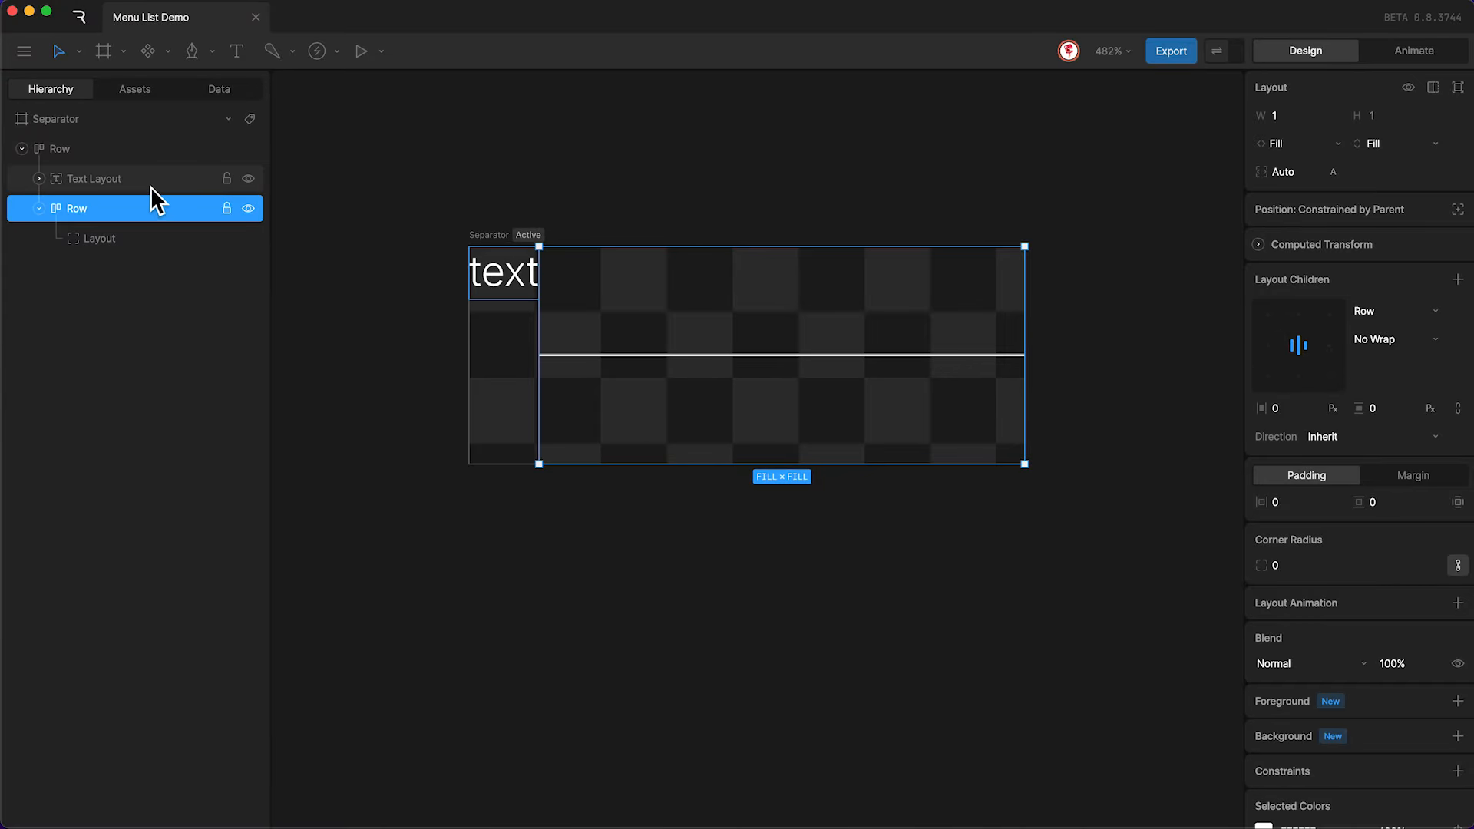
Set the outer row's horizontal padding to 10 and its horizontal gap between children to 8.
{"action": "left_click", "coordinate": [102, 151]}
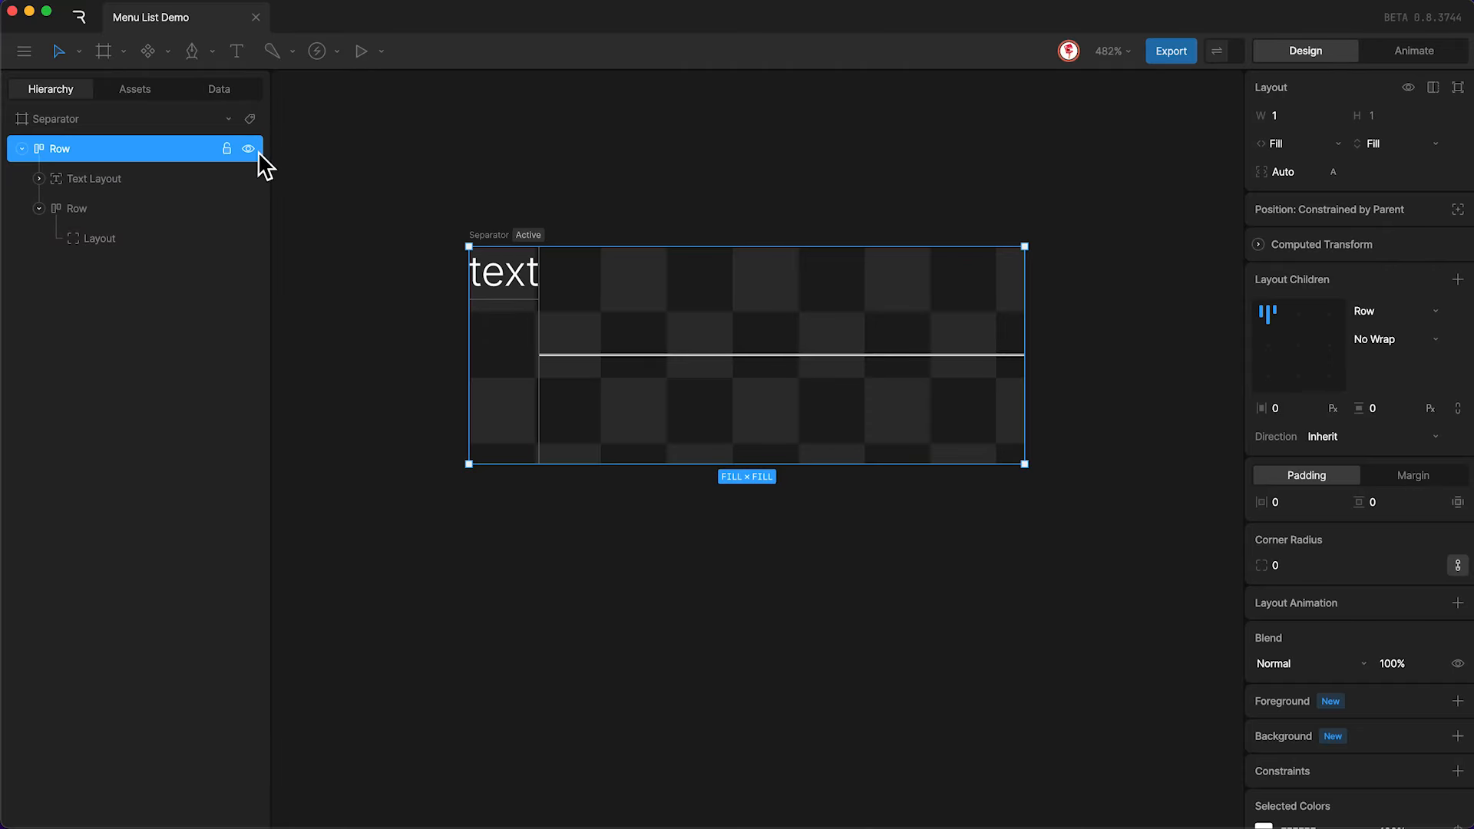
{"action": "left_click", "coordinate": [1302, 502]}
{"action": "type", "text": "10"}
{"action": "key", "text": "Return"}
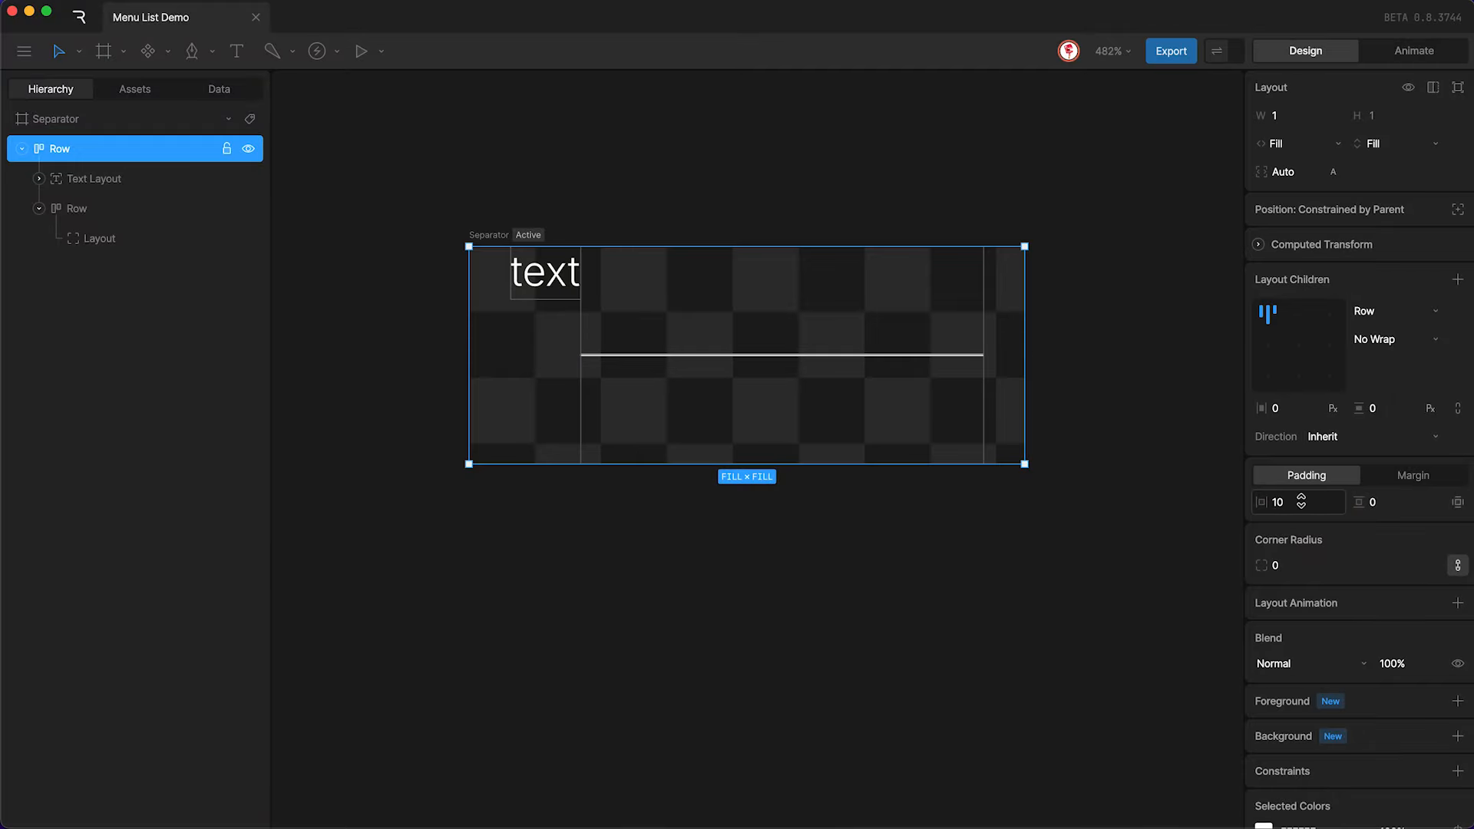
{"action": "left_click", "coordinate": [1294, 408]}
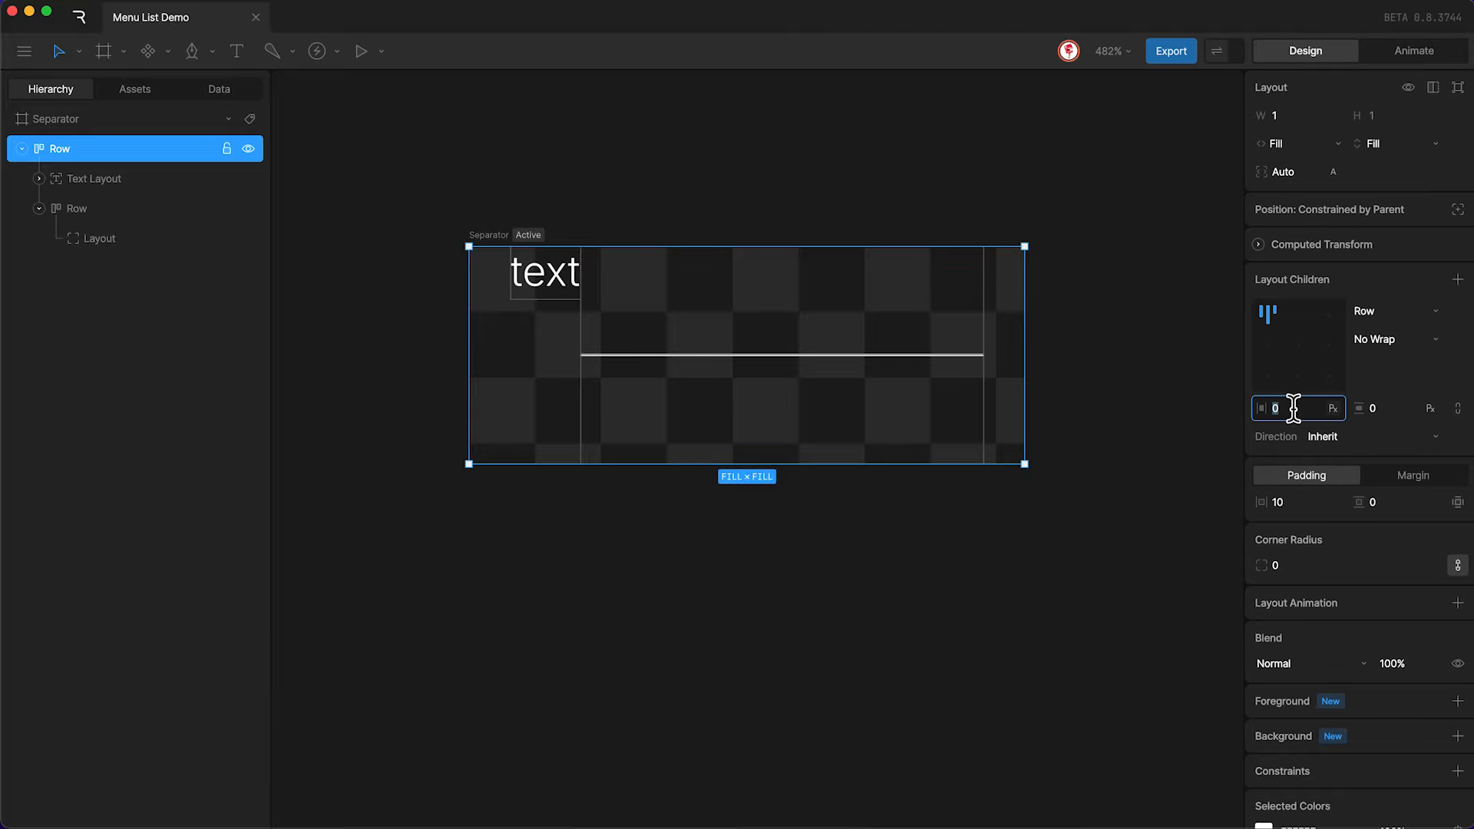
{"action": "type", "text": "8"}
{"action": "key", "text": "Return"}
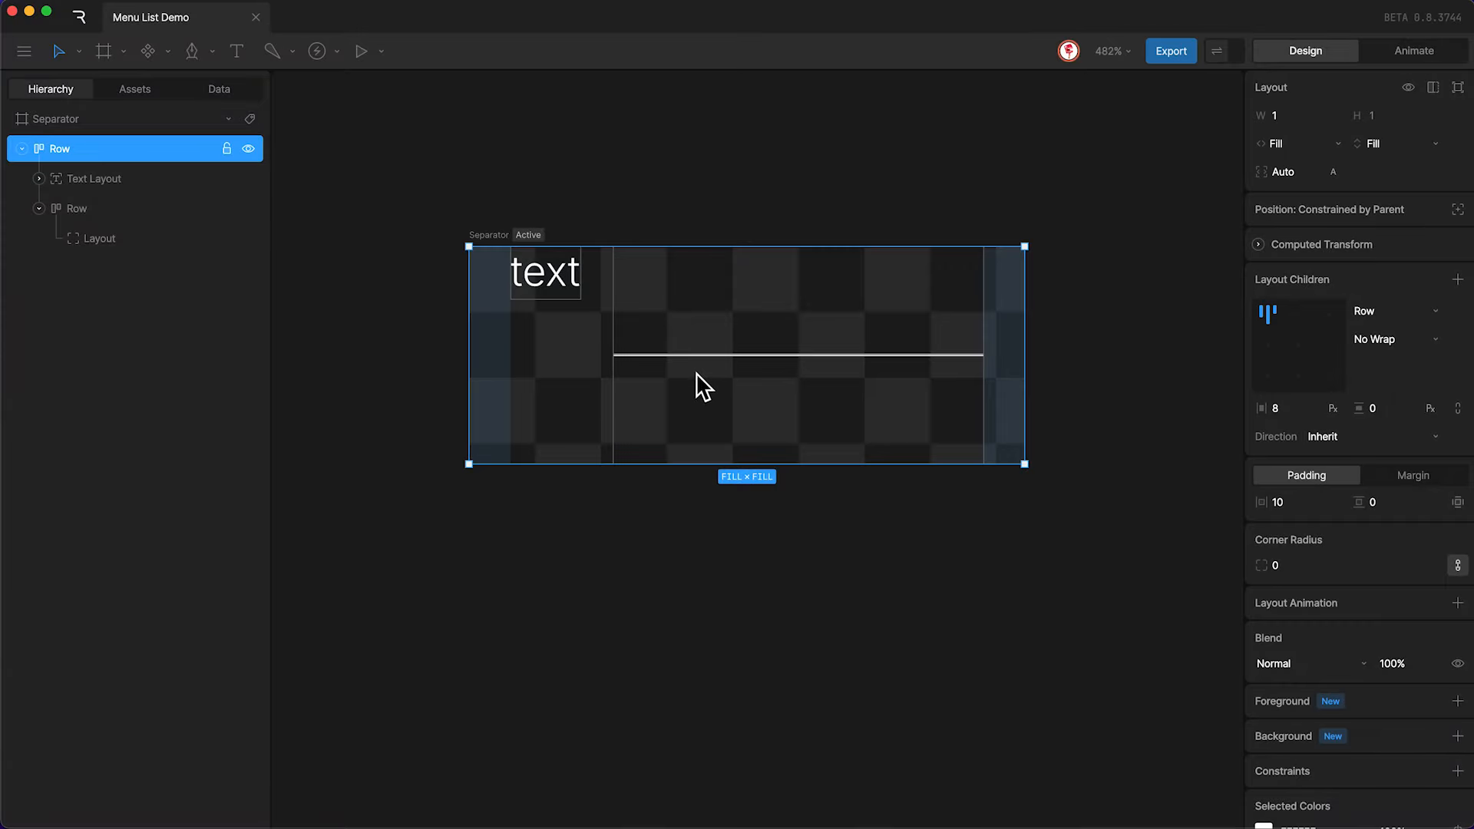
Set the Separator artboard's width sizing to Fill and its height sizing to Hug.
{"action": "left_click", "coordinate": [494, 235]}
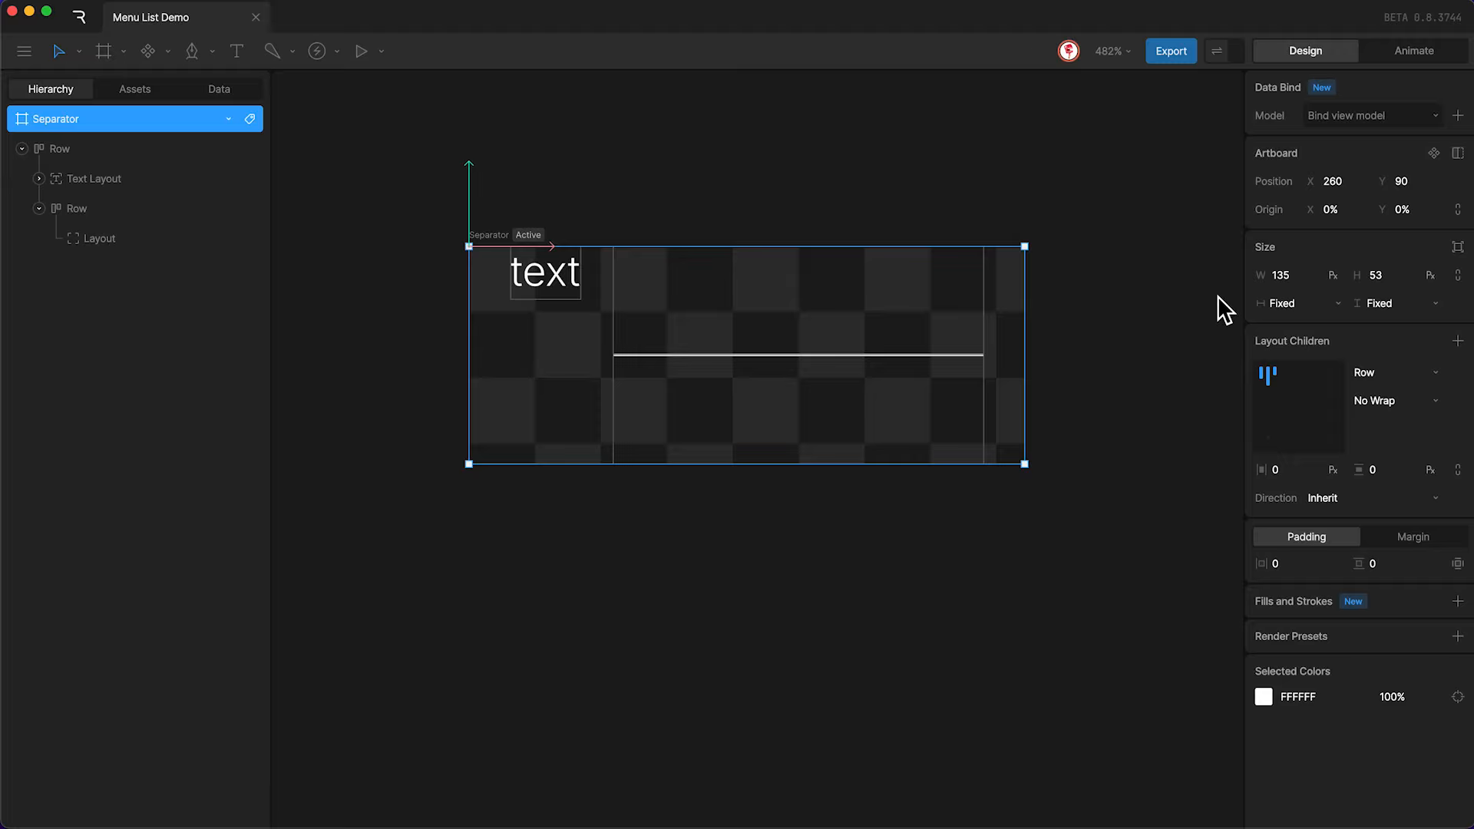
{"action": "left_click", "coordinate": [1290, 304]}
{"action": "left_click", "coordinate": [1279, 328]}
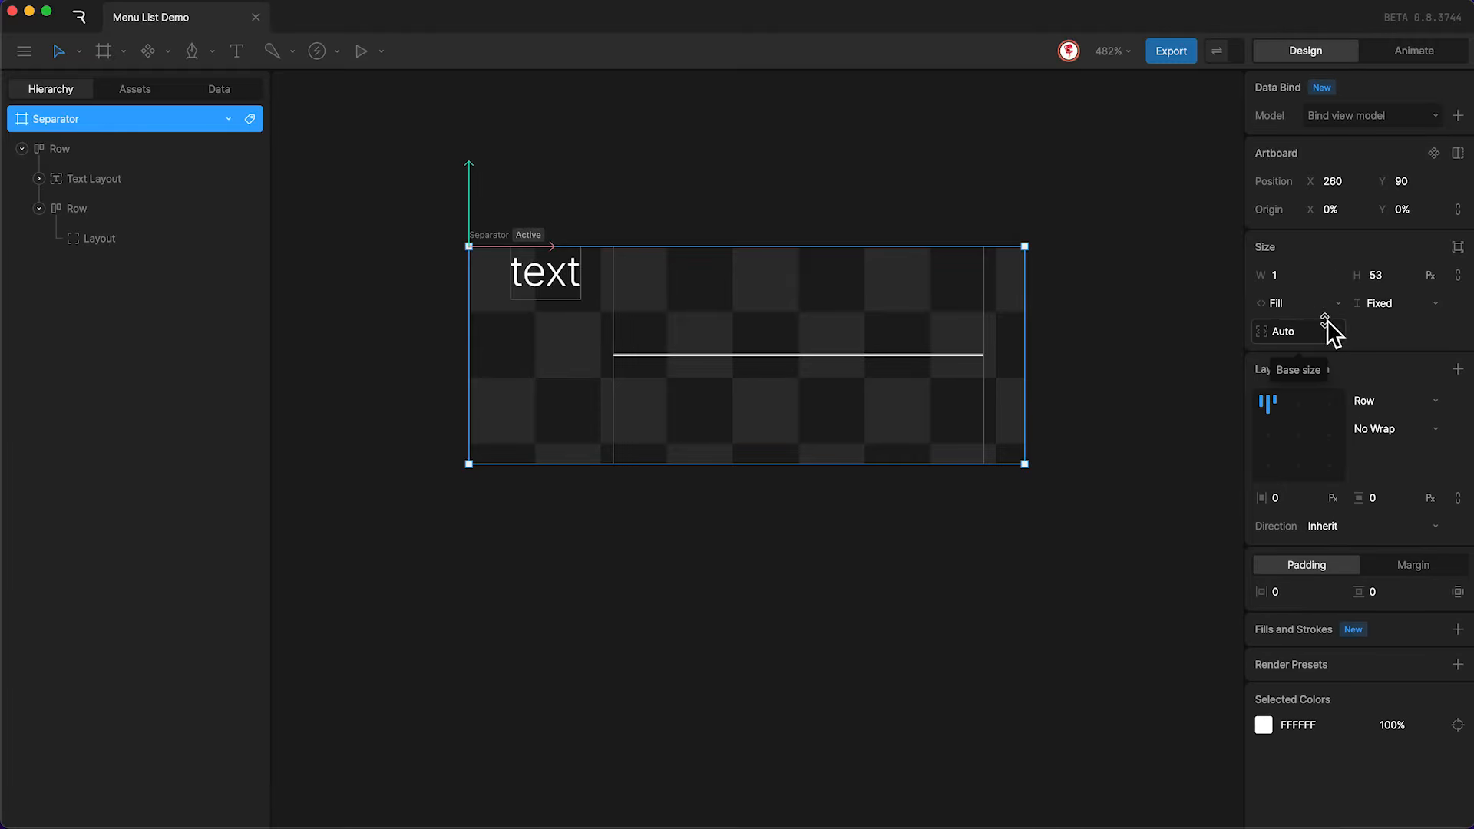
{"action": "left_click", "coordinate": [1382, 304]}
{"action": "left_click", "coordinate": [1375, 352]}
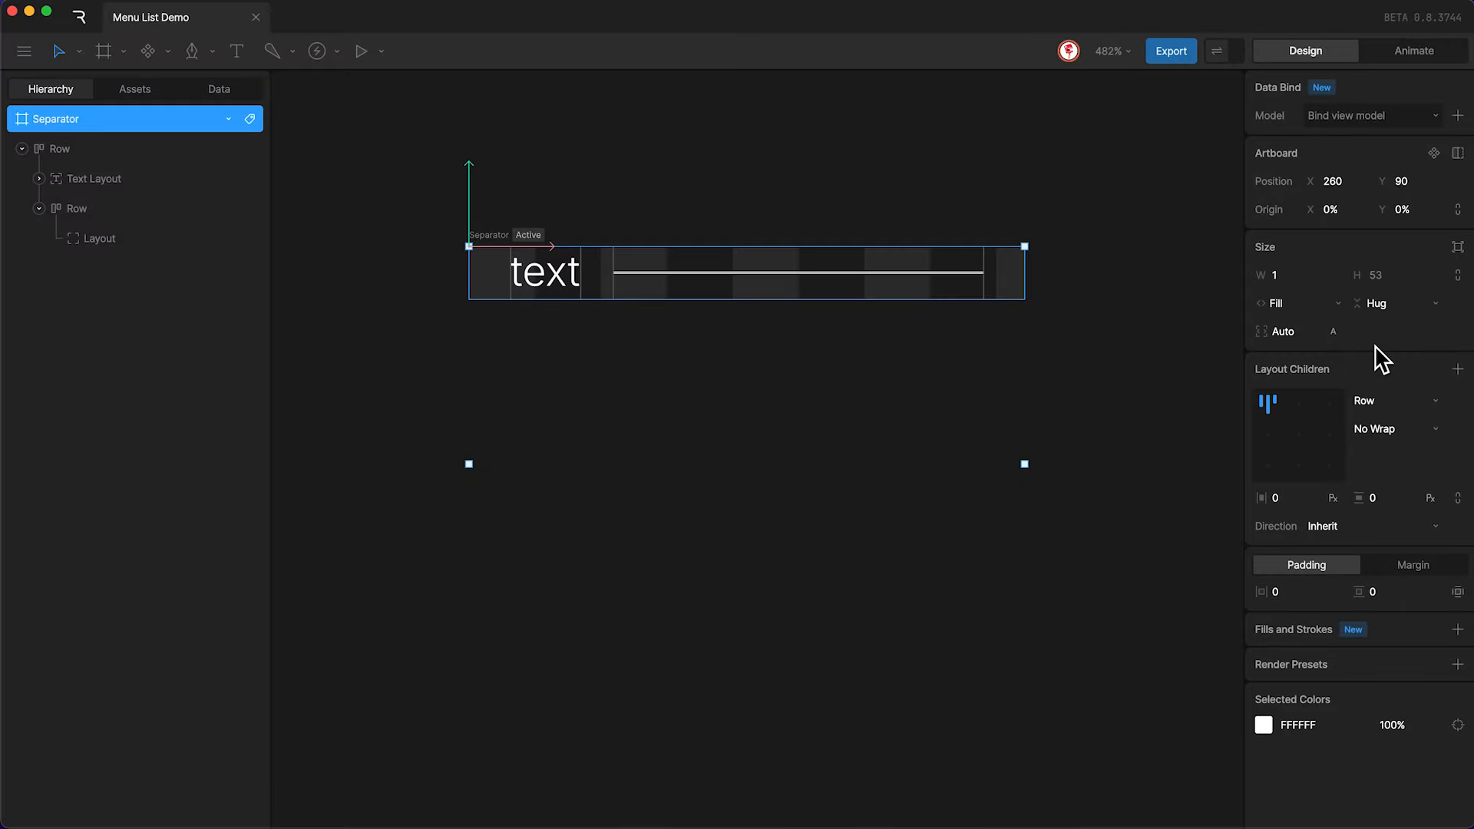
{"action": "left_click", "coordinate": [923, 511]}
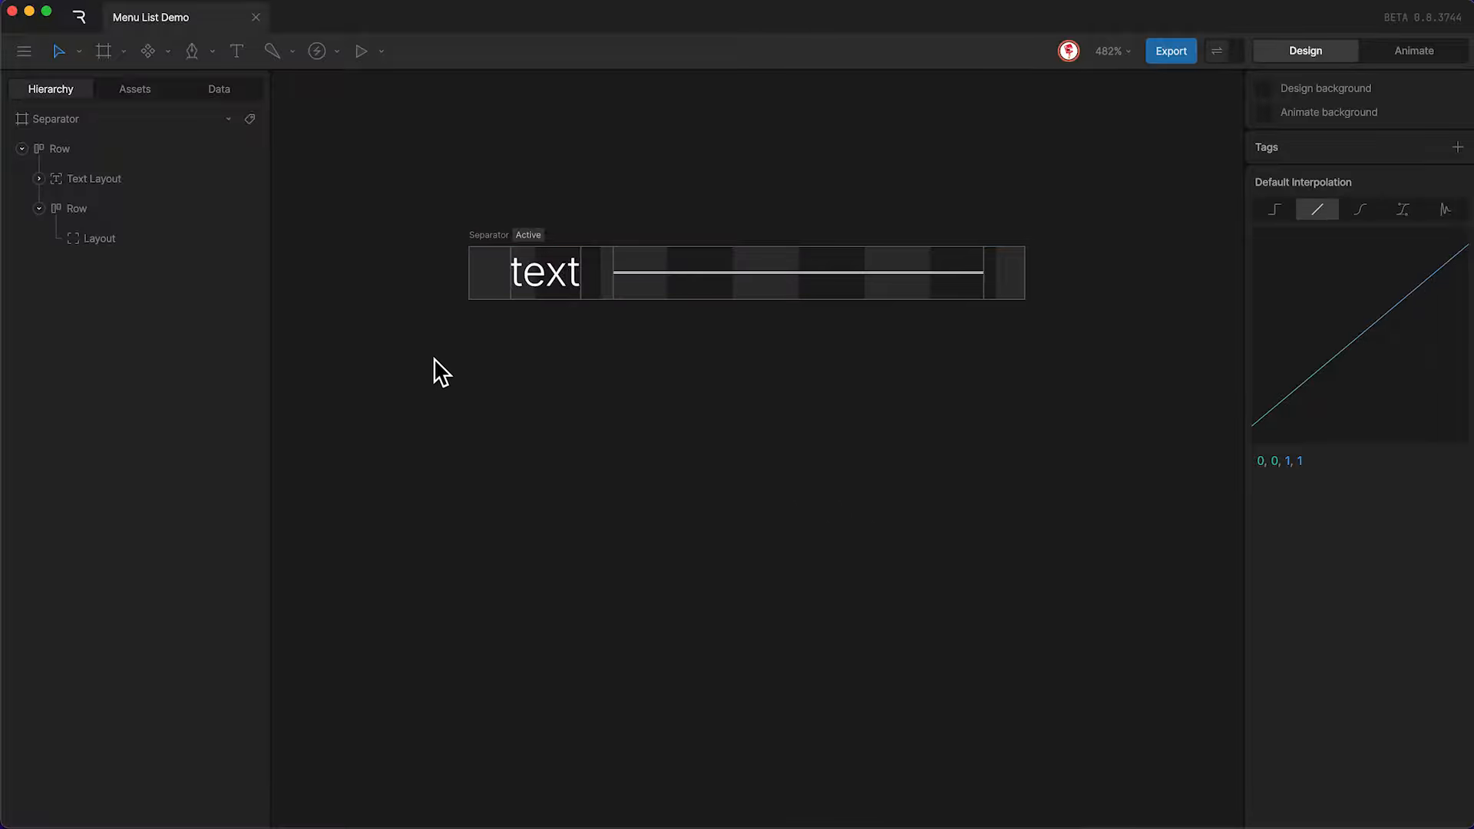
Create a new view model and name it Separator.
{"action": "left_click", "coordinate": [222, 89]}
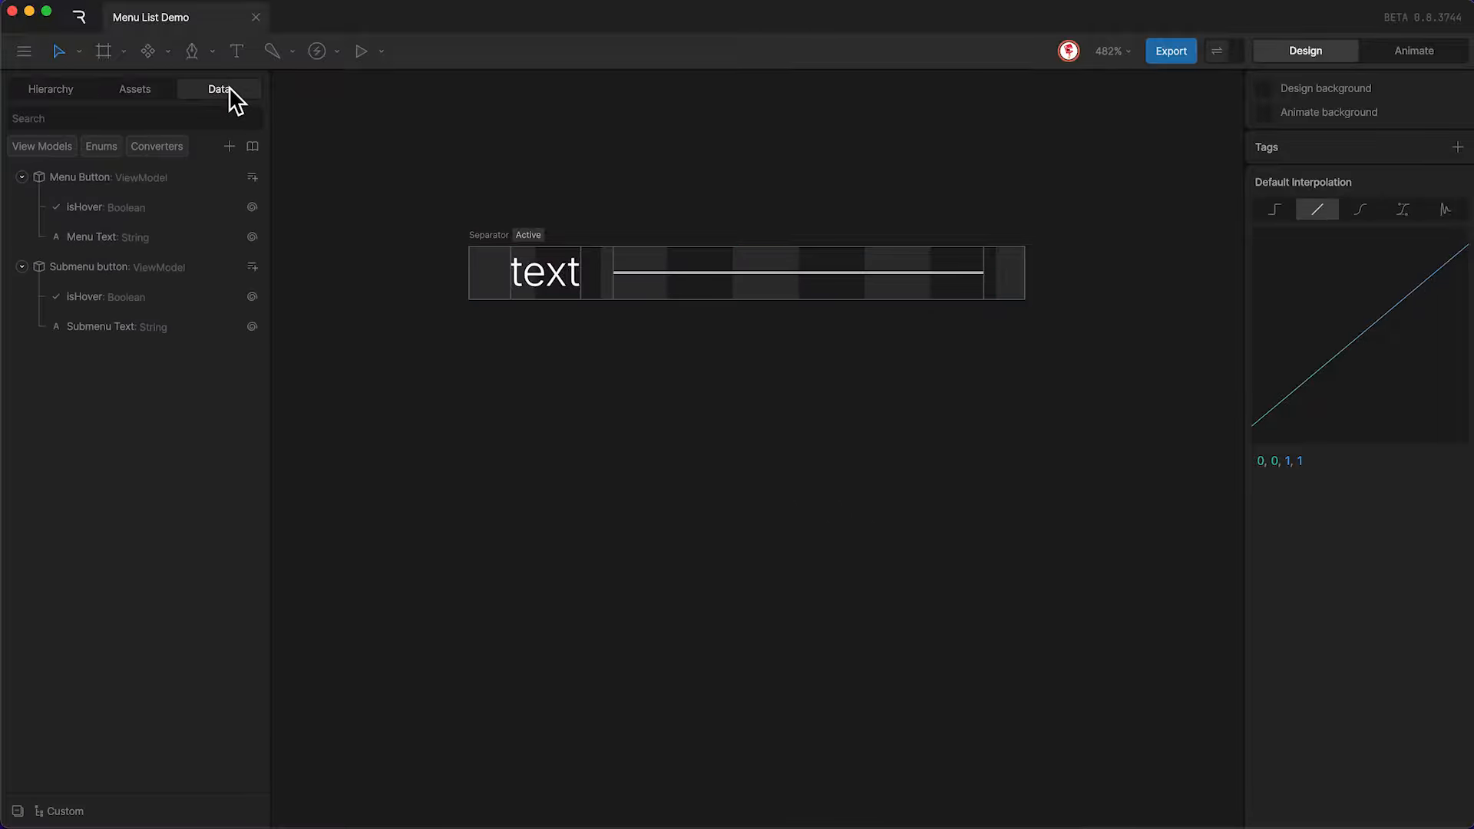
{"action": "left_click", "coordinate": [228, 146]}
{"action": "left_click", "coordinate": [249, 186]}
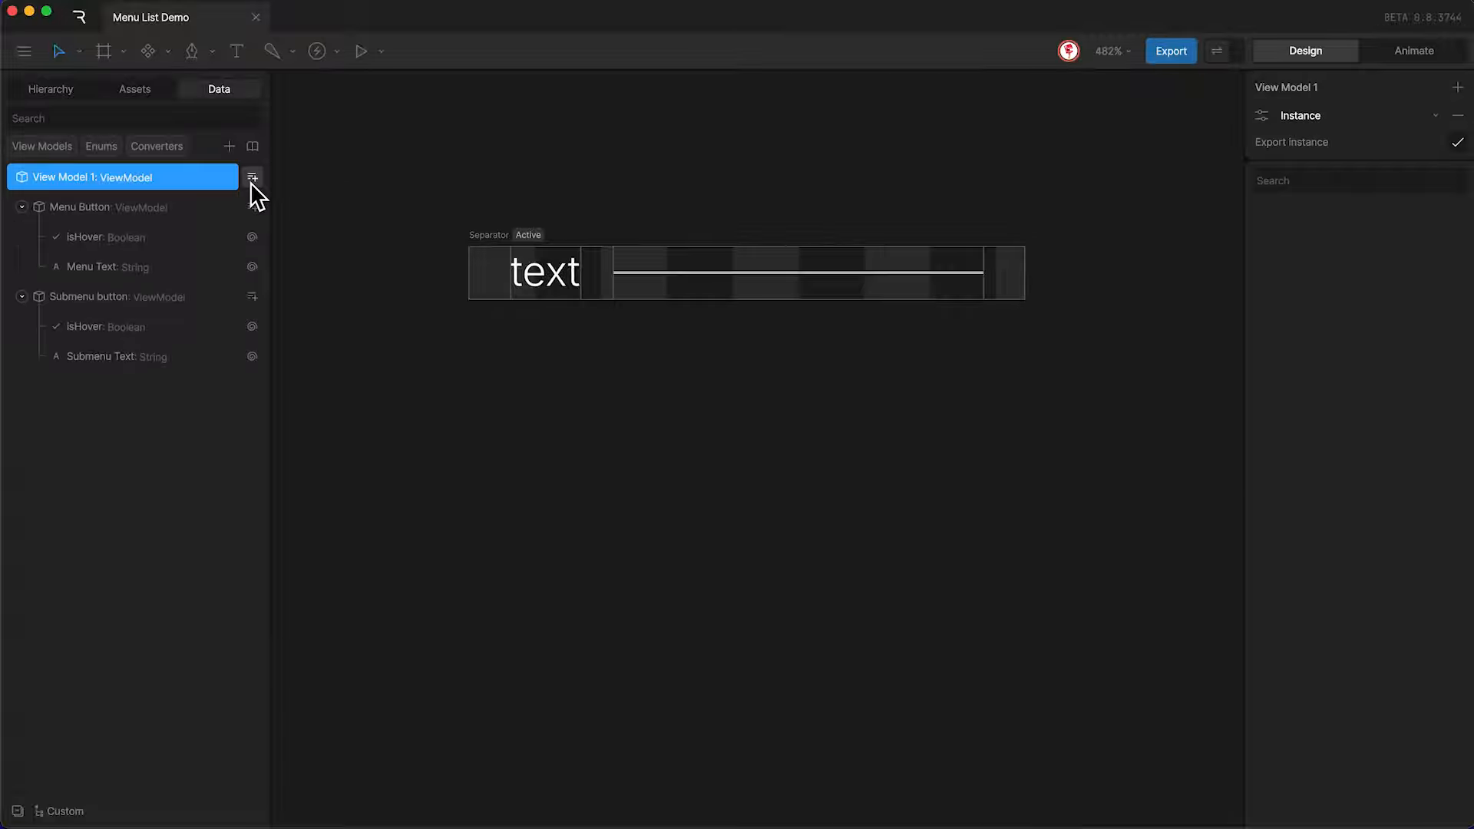
{"action": "double_click", "coordinate": [66, 178]}
{"action": "type", "text": "Separator"}
{"action": "key", "text": "Return"}
Bind the Separator artboard to the Separator view model.
{"action": "left_click", "coordinate": [493, 234]}
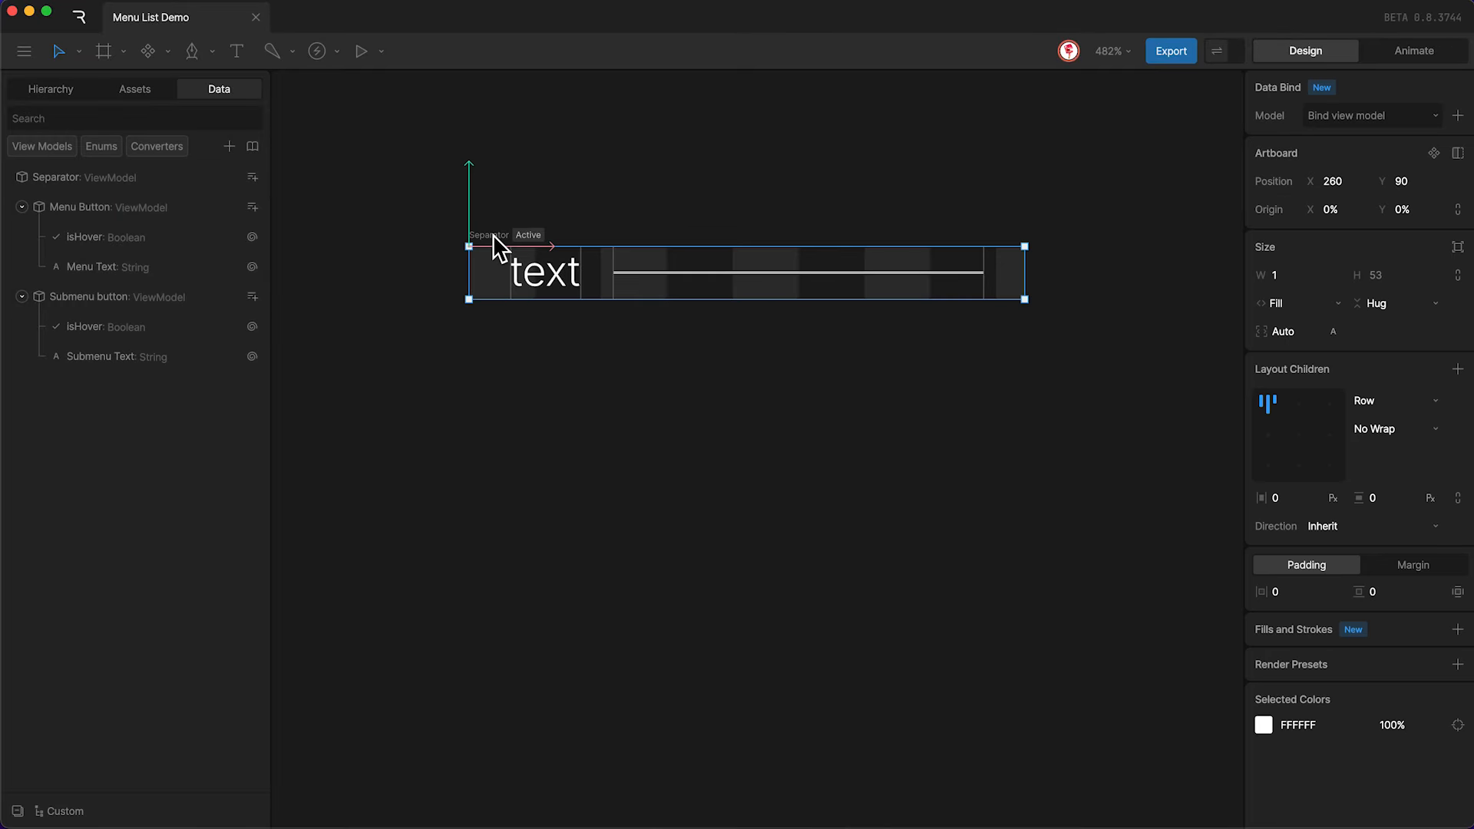
{"action": "left_click", "coordinate": [1345, 117]}
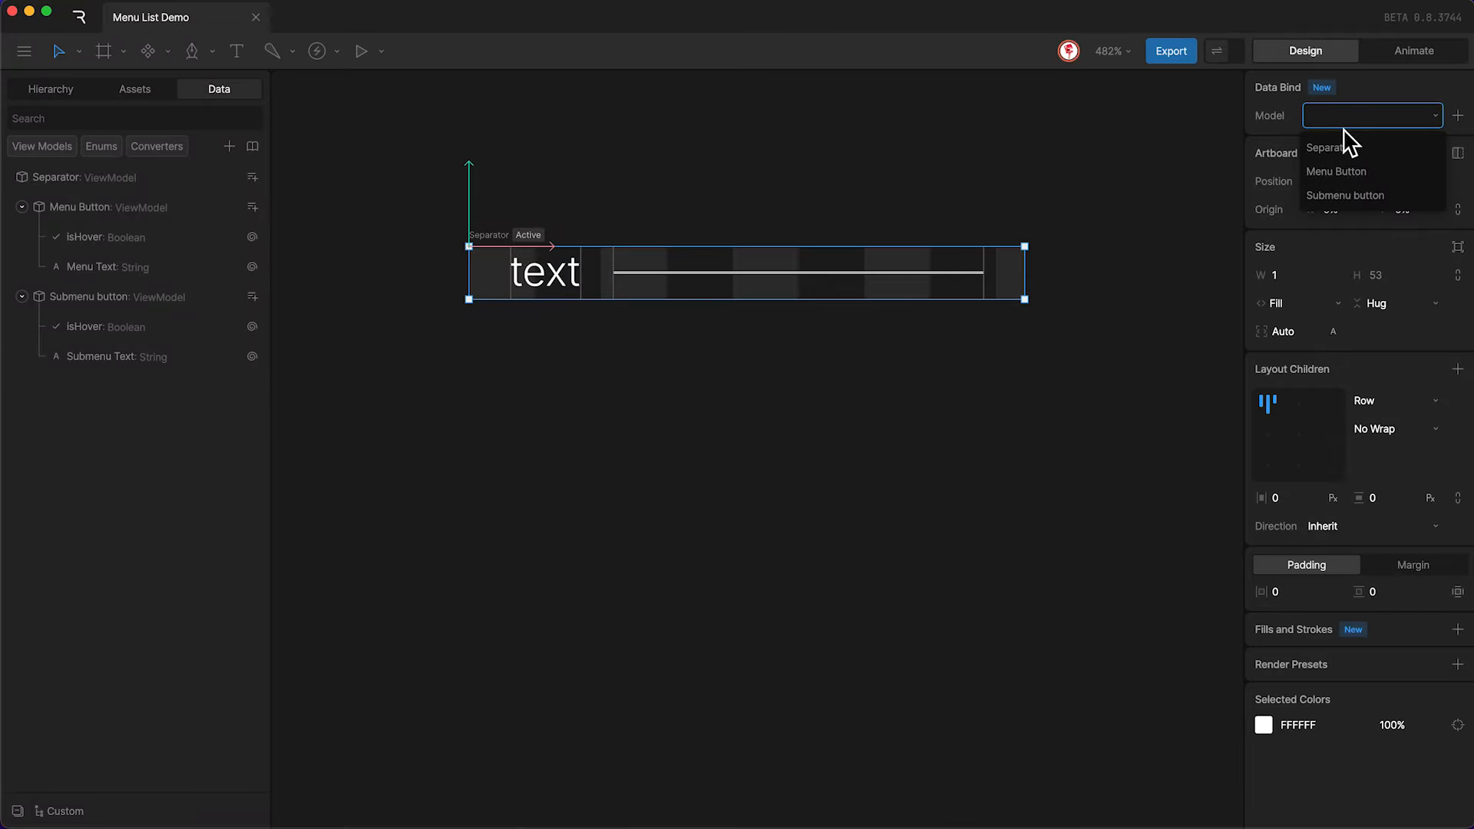
{"action": "left_click", "coordinate": [1328, 147]}
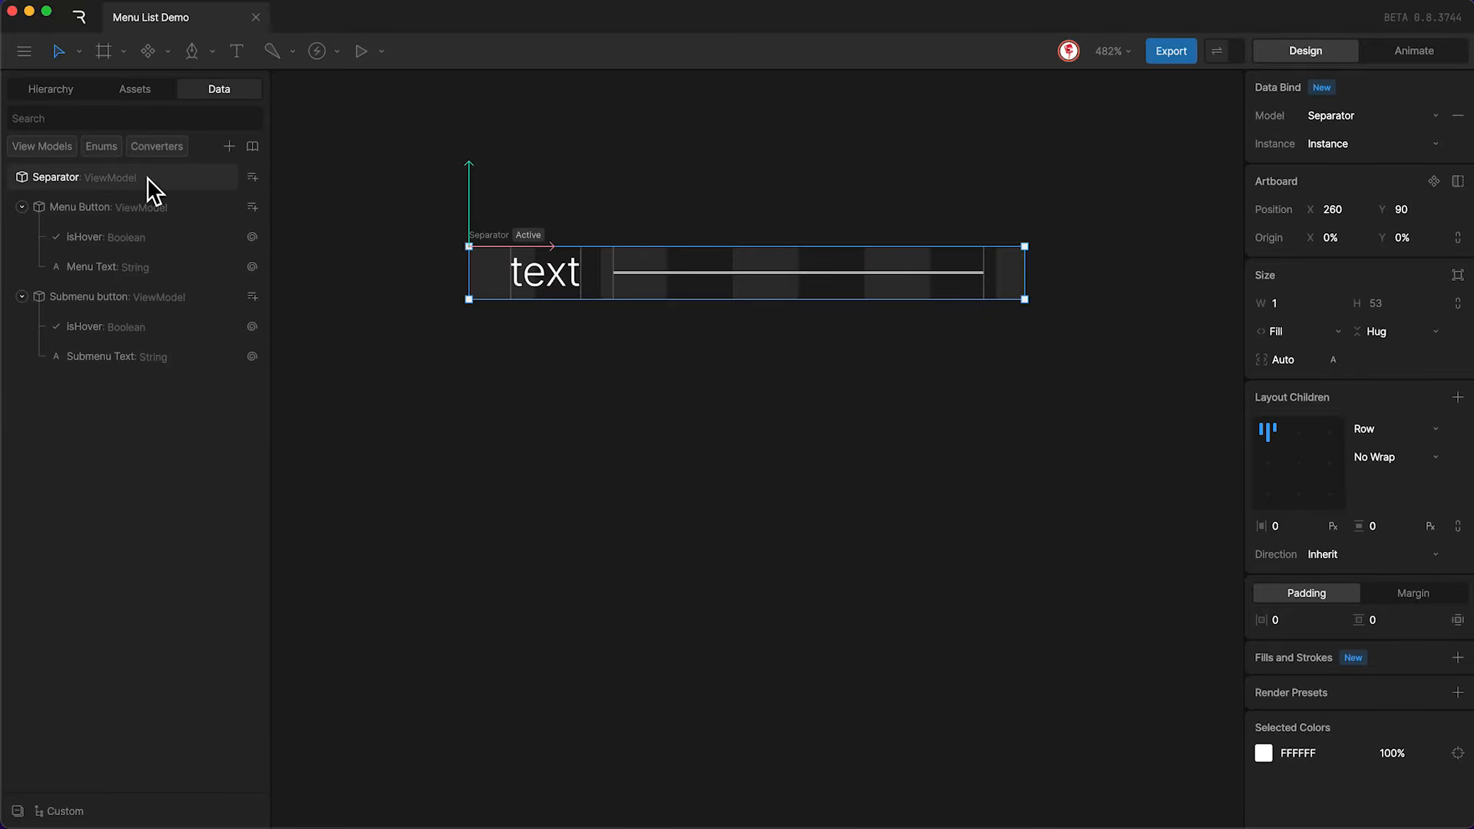
Add a String property to the Separator view model and name it Separator Text.
{"action": "left_click", "coordinate": [251, 177]}
{"action": "left_click", "coordinate": [297, 245]}
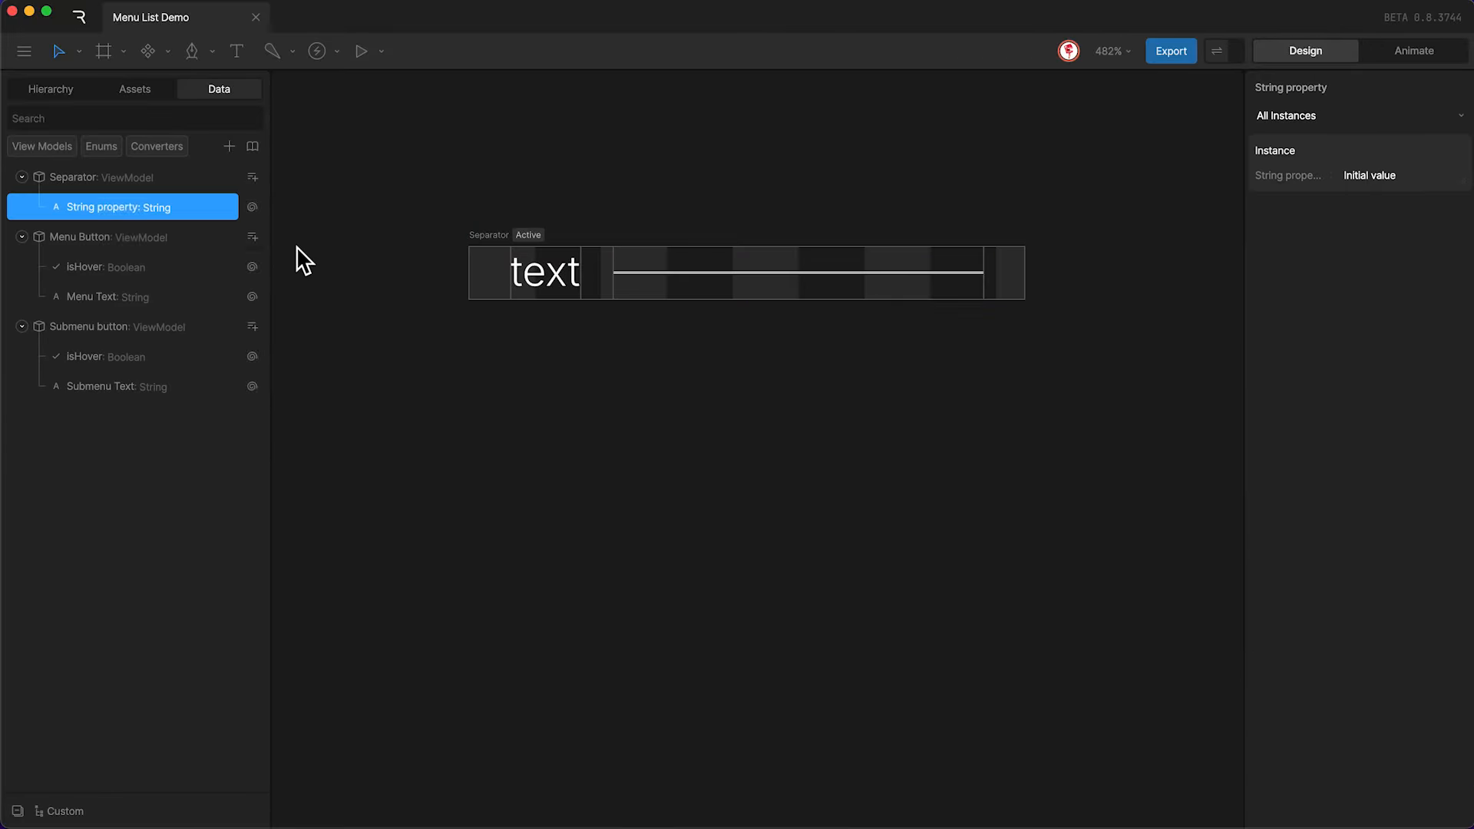
{"action": "double_click", "coordinate": [112, 207]}
{"action": "type", "text": "Separator Text"}
{"action": "key", "text": "Return"}
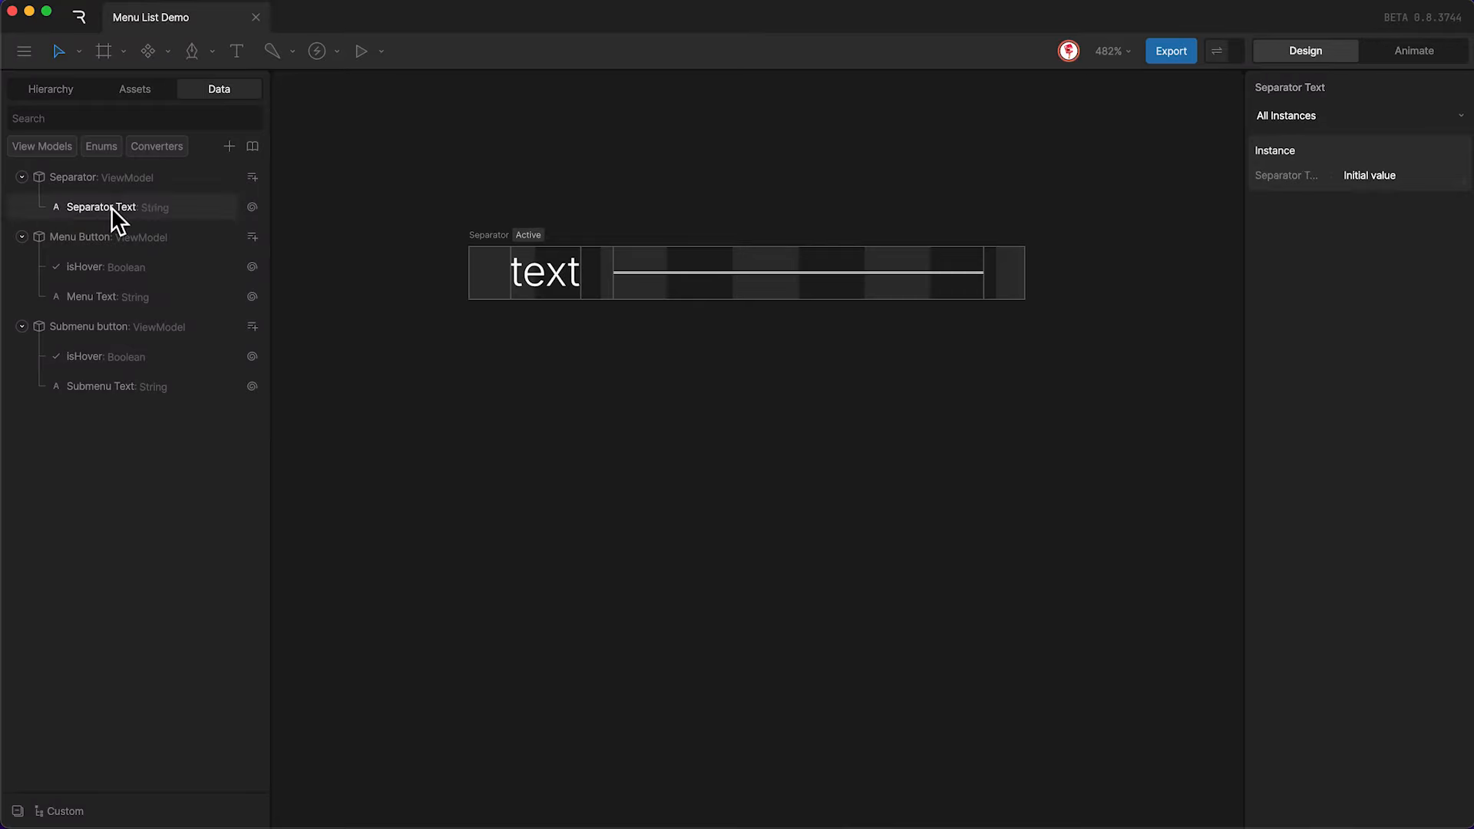
Data bind the text of Run 1 in the Separator artboard to the Separator Text property.
{"action": "left_click", "coordinate": [58, 90]}
{"action": "left_click", "coordinate": [38, 178]}
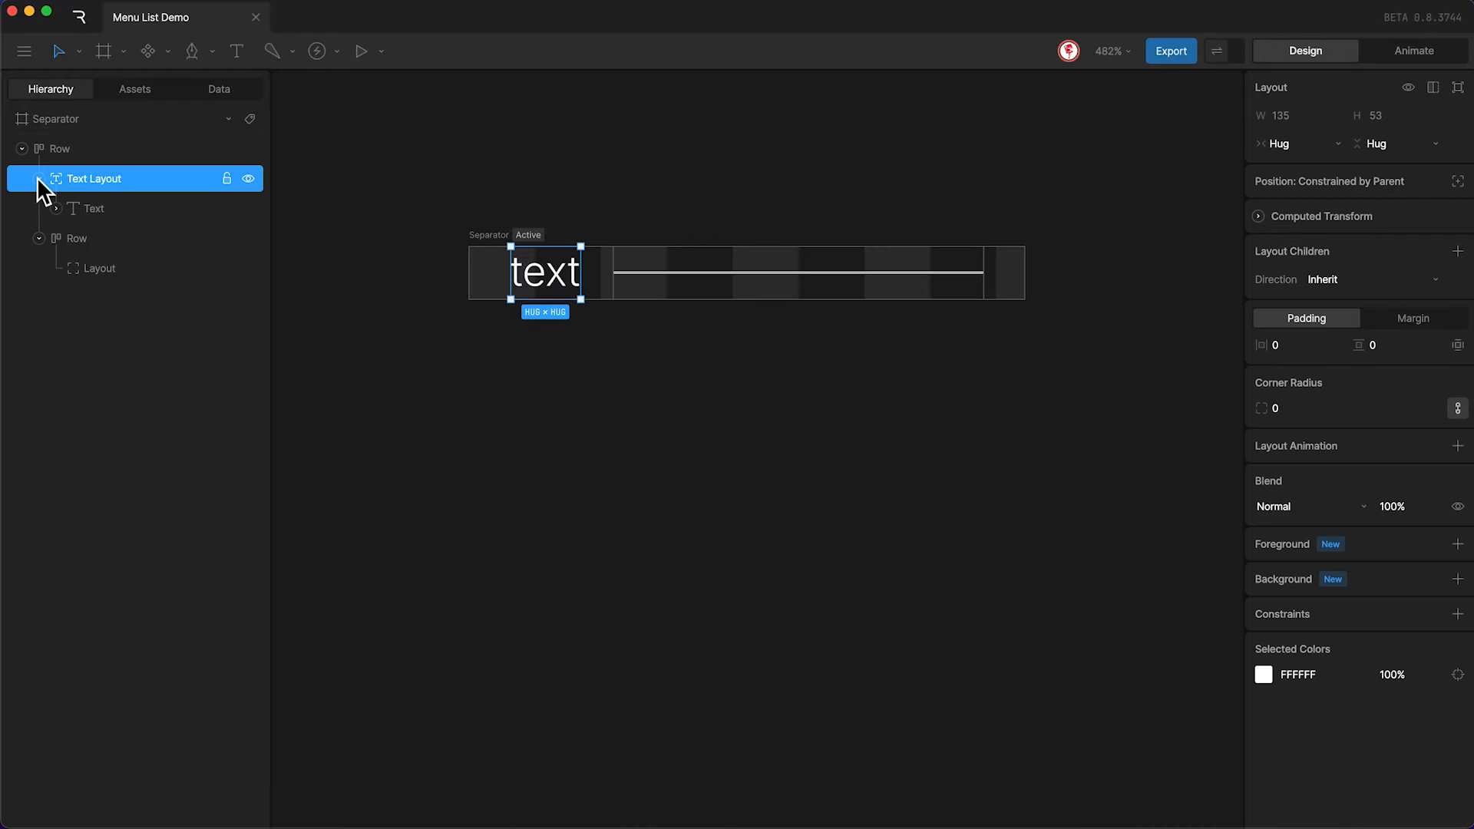
{"action": "left_click", "coordinate": [54, 207]}
{"action": "left_click", "coordinate": [108, 237]}
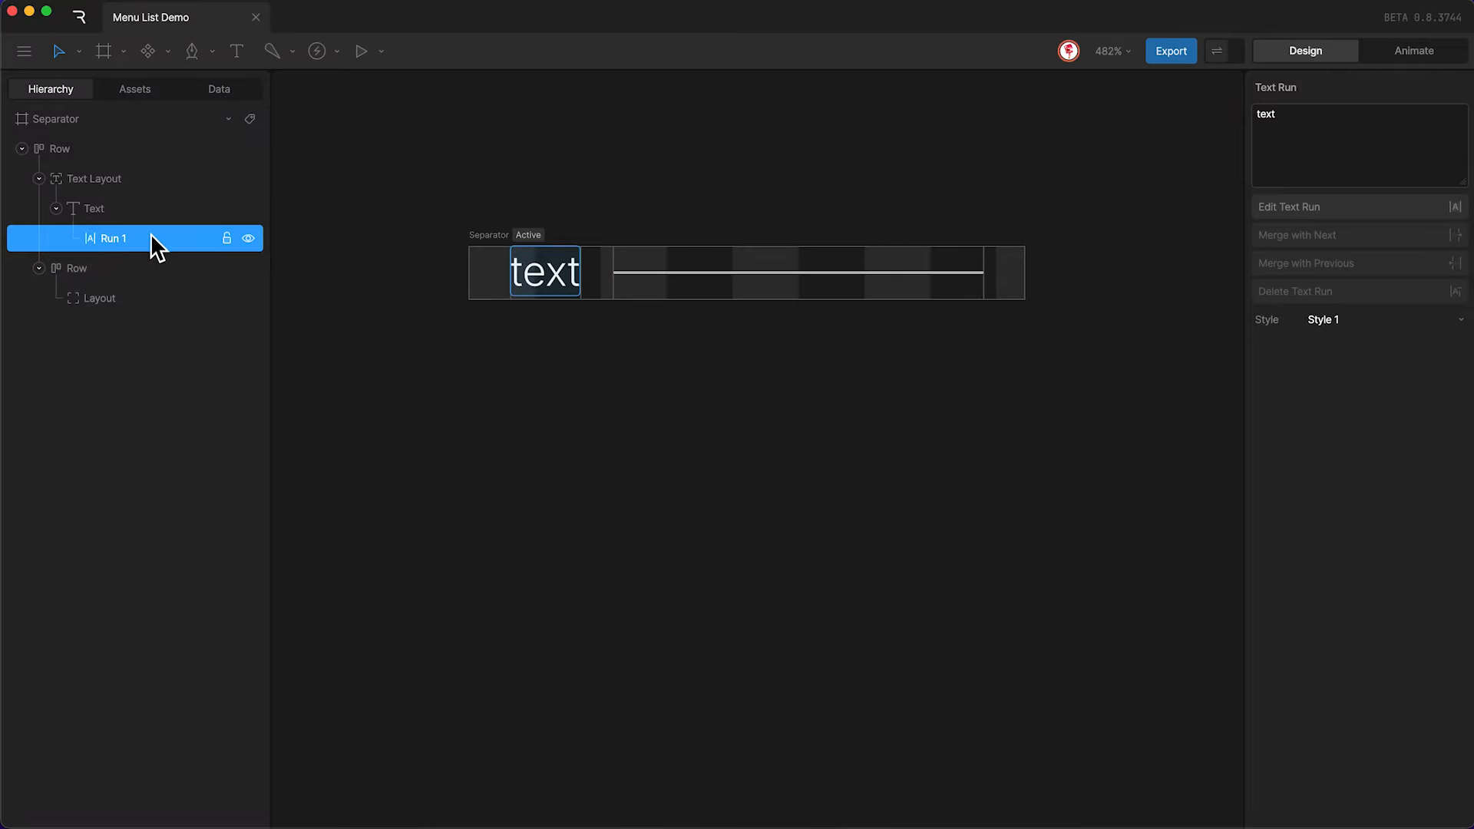
{"action": "right_click", "coordinate": [1293, 120]}
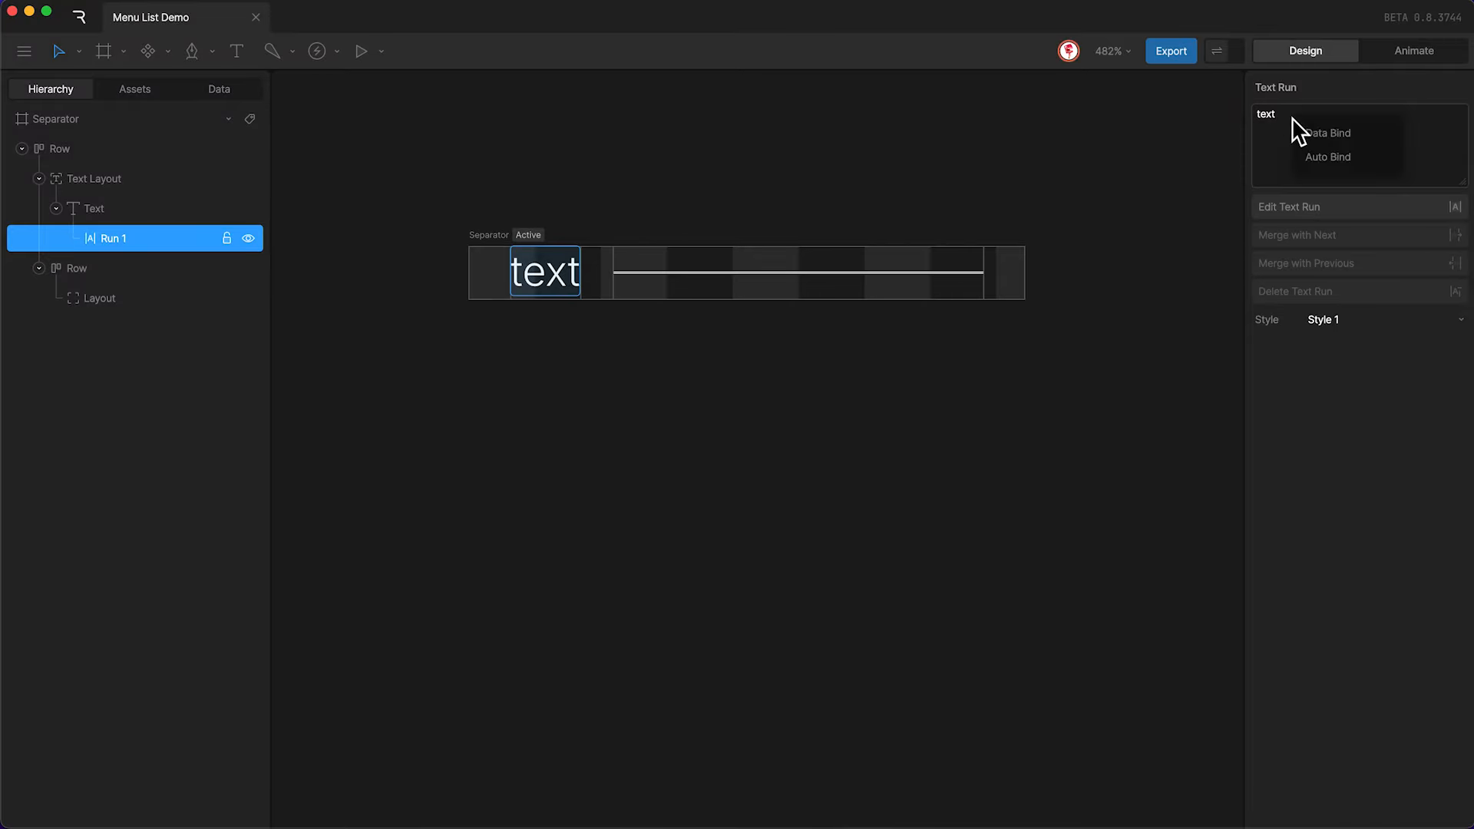
{"action": "left_click", "coordinate": [1332, 134]}
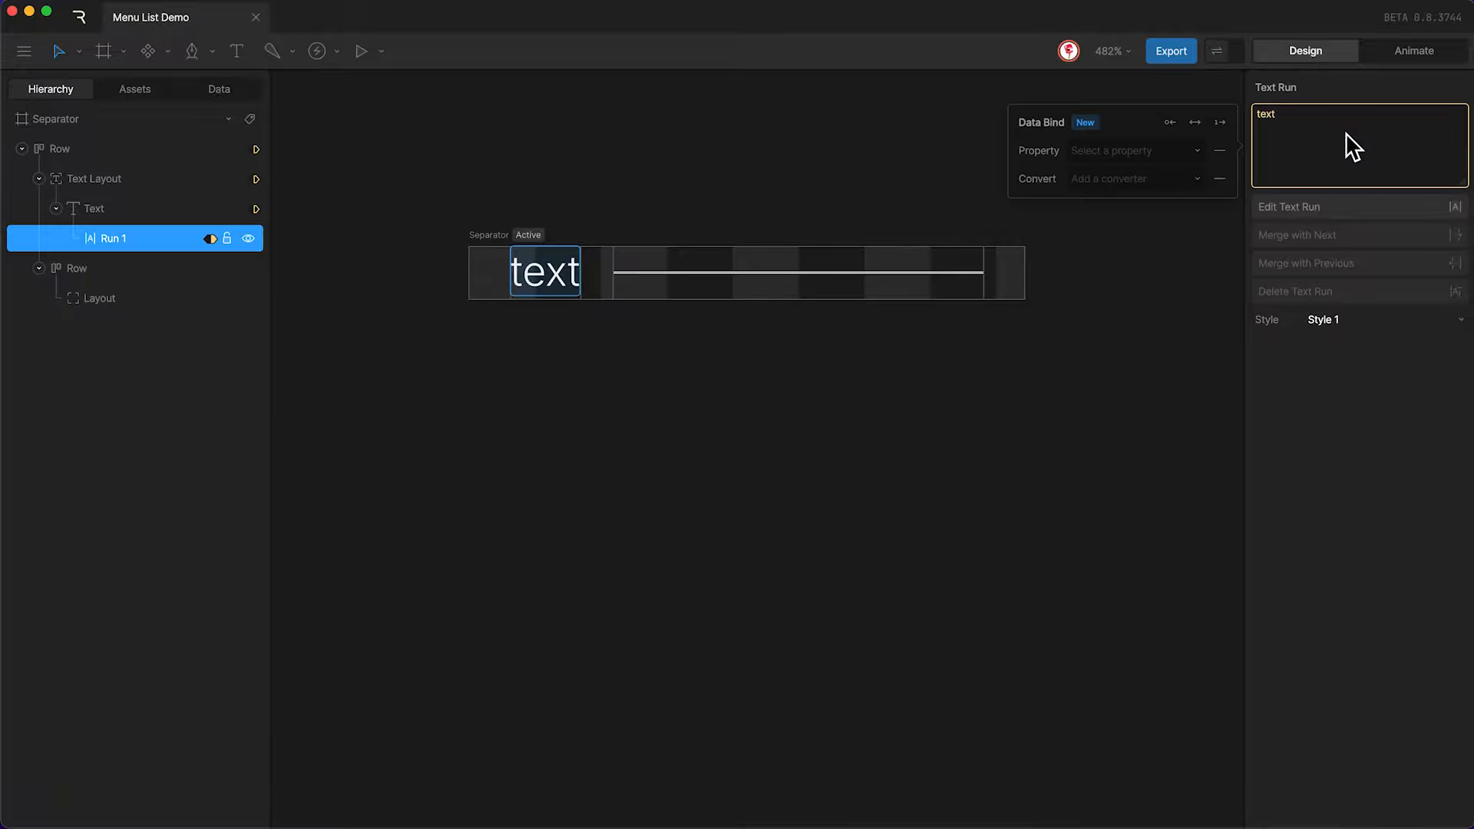
{"action": "left_click", "coordinate": [1168, 151]}
{"action": "left_click", "coordinate": [1138, 203]}
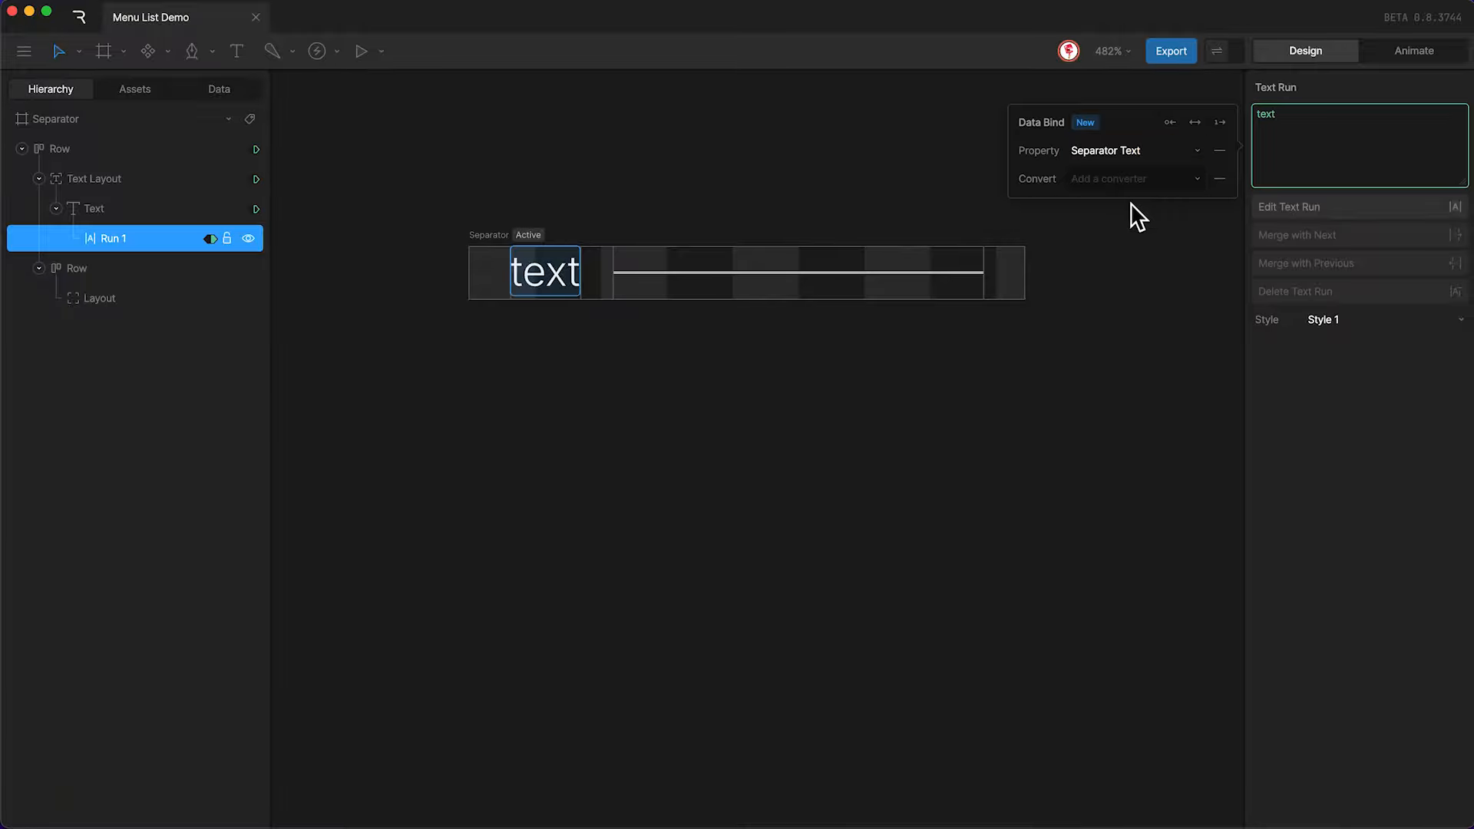
{"action": "left_click", "coordinate": [1115, 283]}
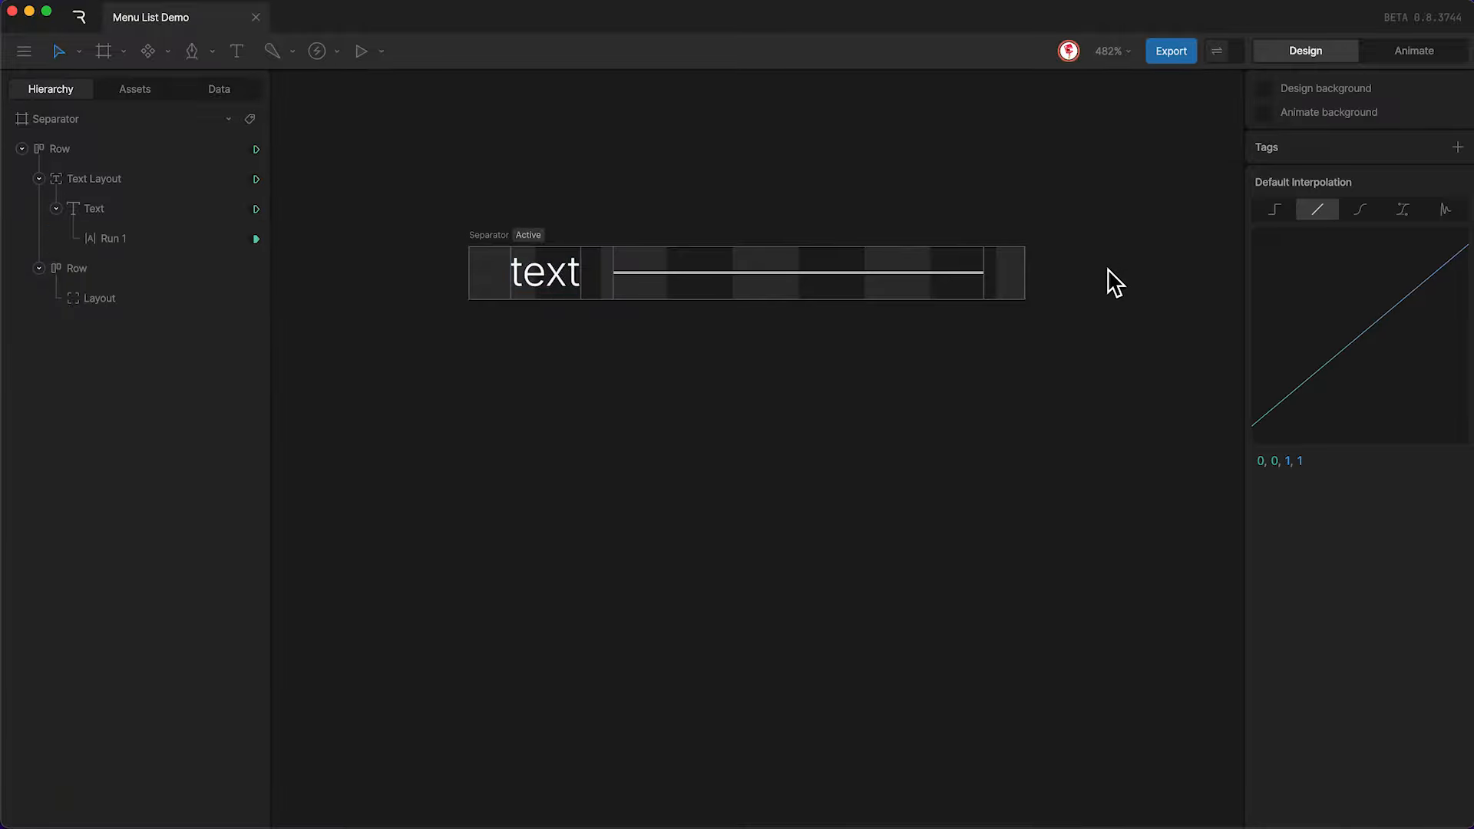
Set the Separator Text property's instance value to Separator.
{"action": "left_click", "coordinate": [212, 89]}
{"action": "left_click", "coordinate": [109, 206]}
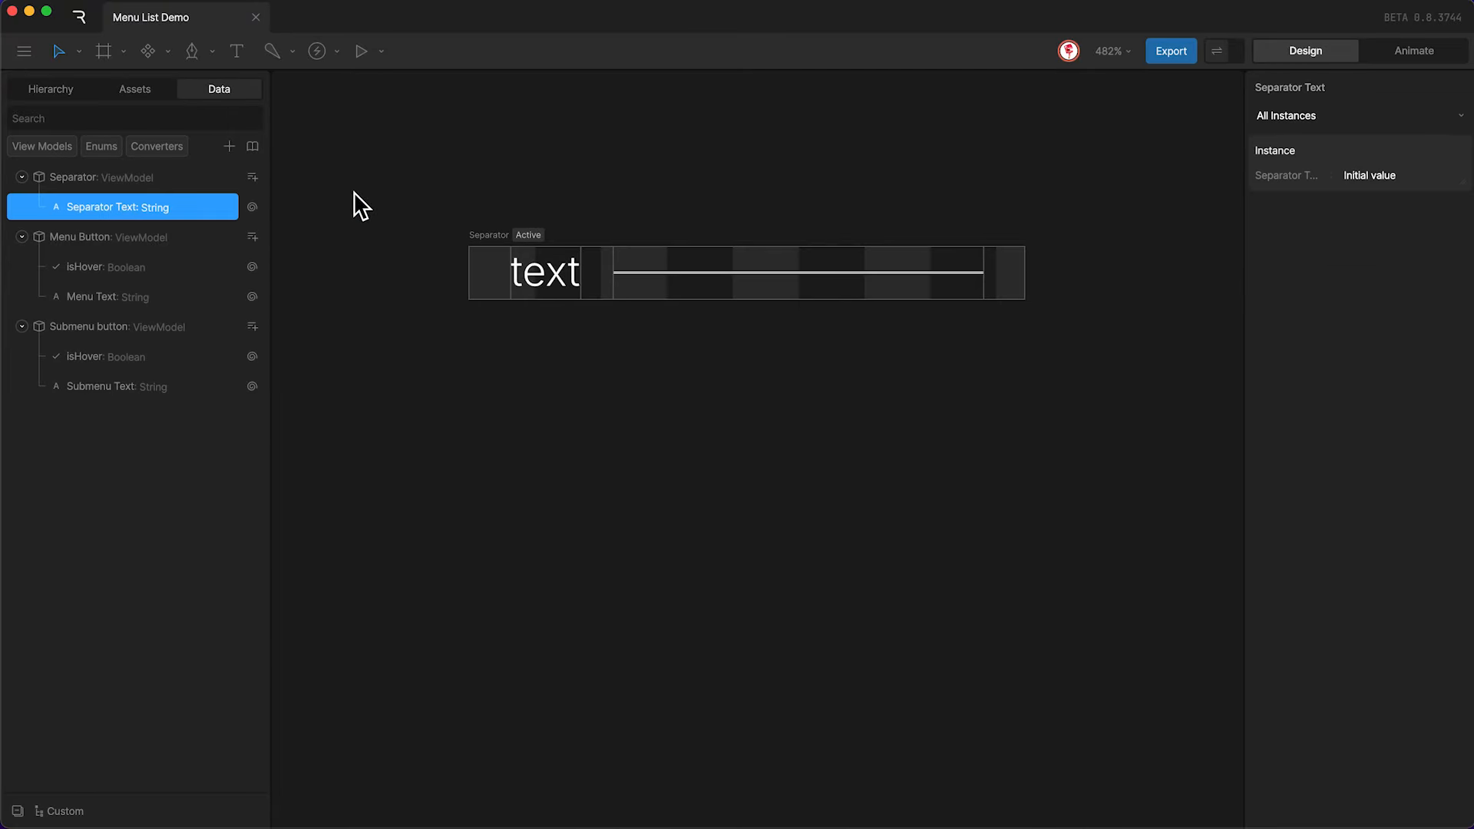
{"action": "left_click", "coordinate": [1405, 172]}
{"action": "type", "text": "Se"}
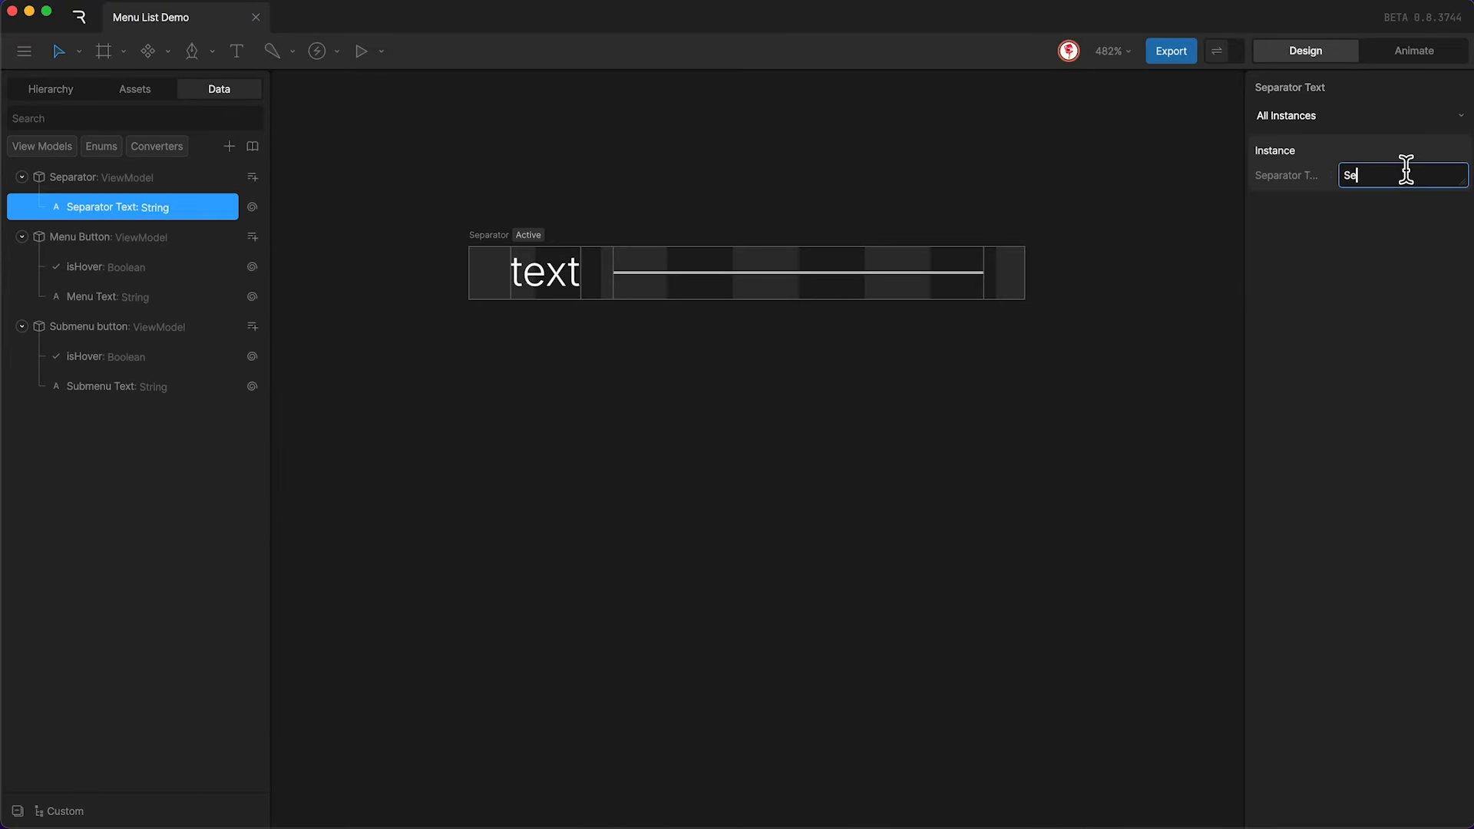
{"action": "type", "text": "parator"}
{"action": "left_click", "coordinate": [1349, 285]}
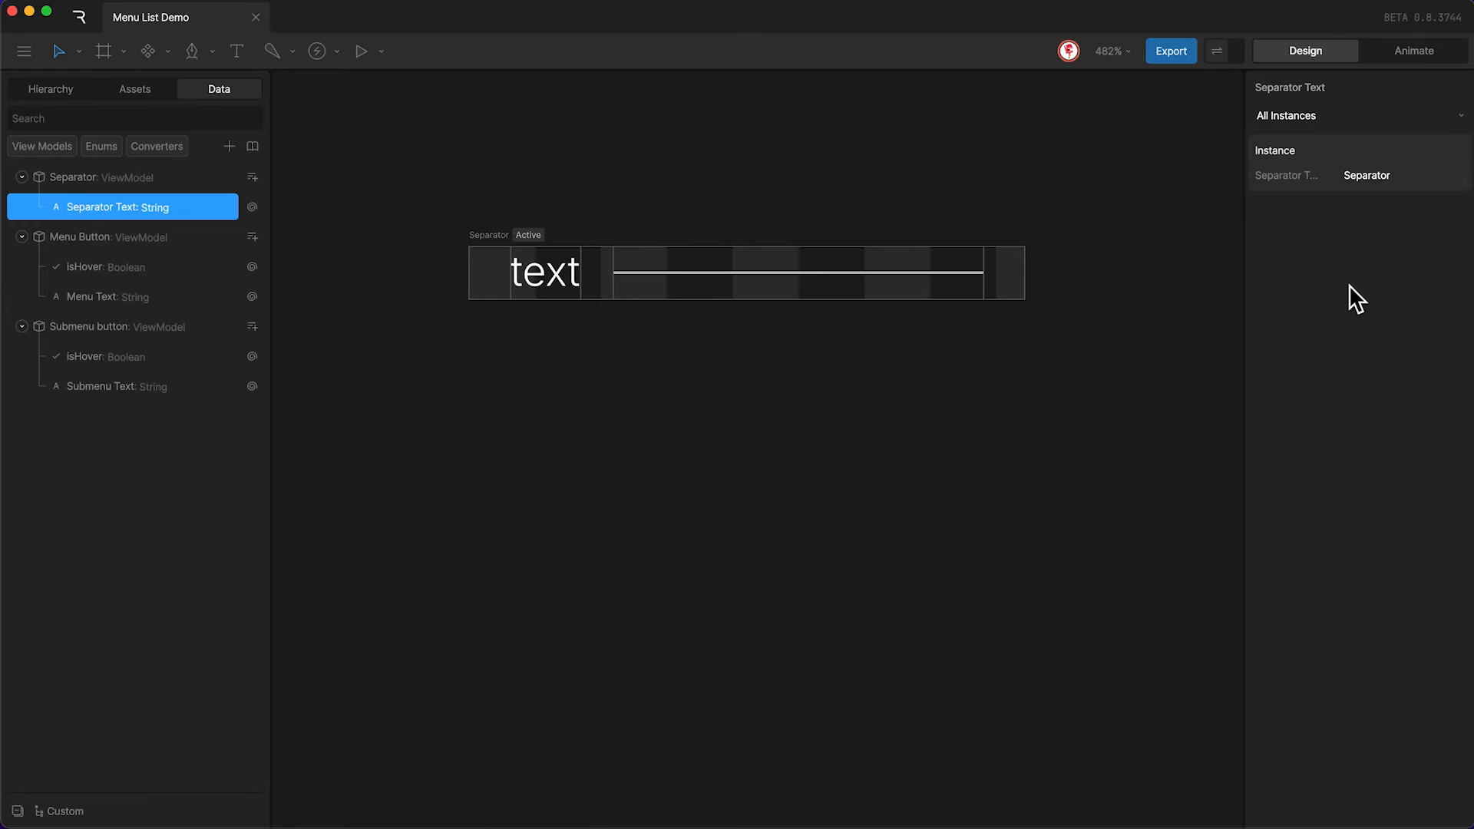
Rename the default instance of the Separator view model as Separator.
{"action": "key", "text": "shift+1"}
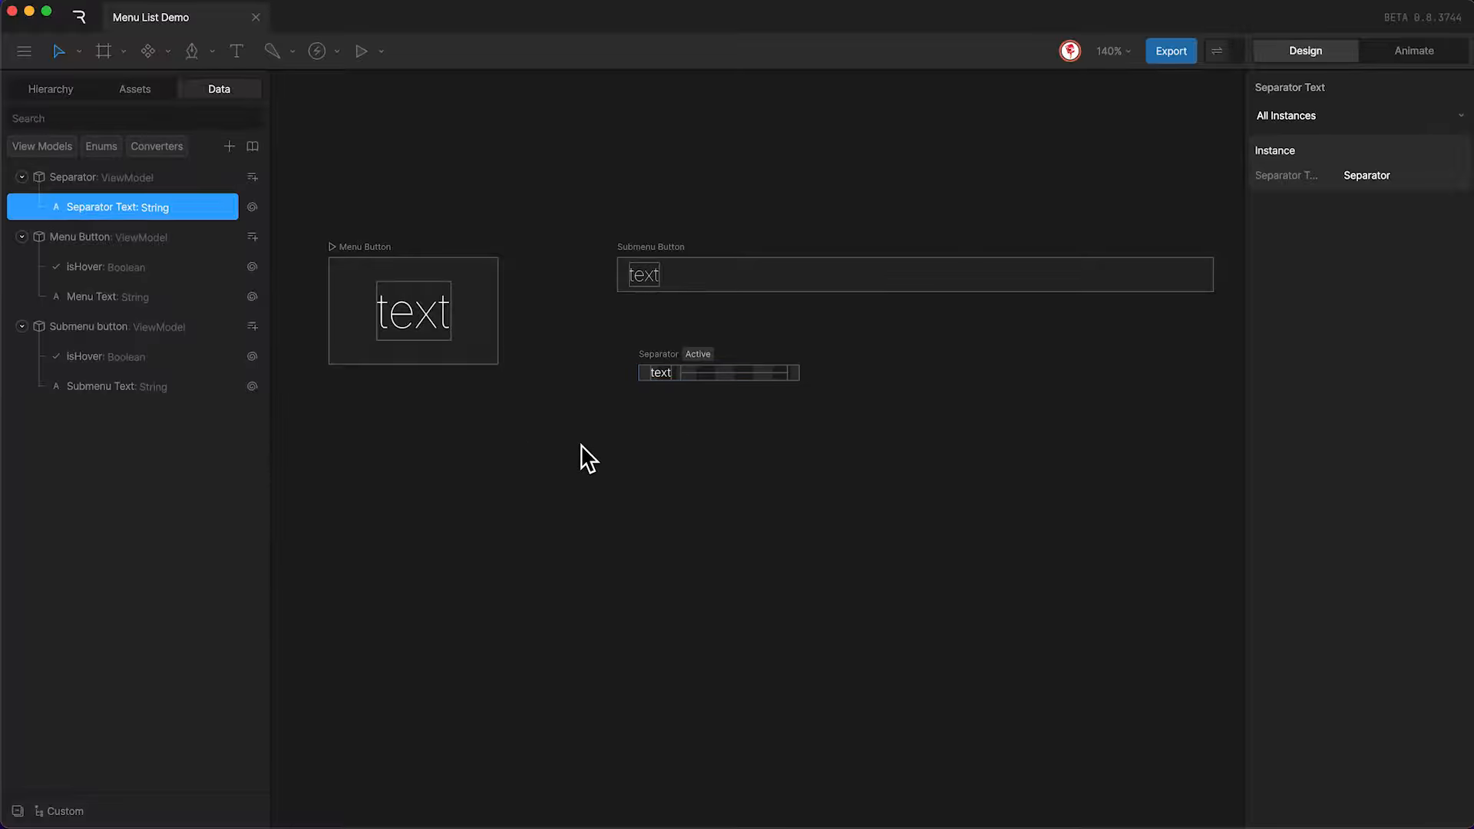
{"action": "left_click", "coordinate": [93, 177]}
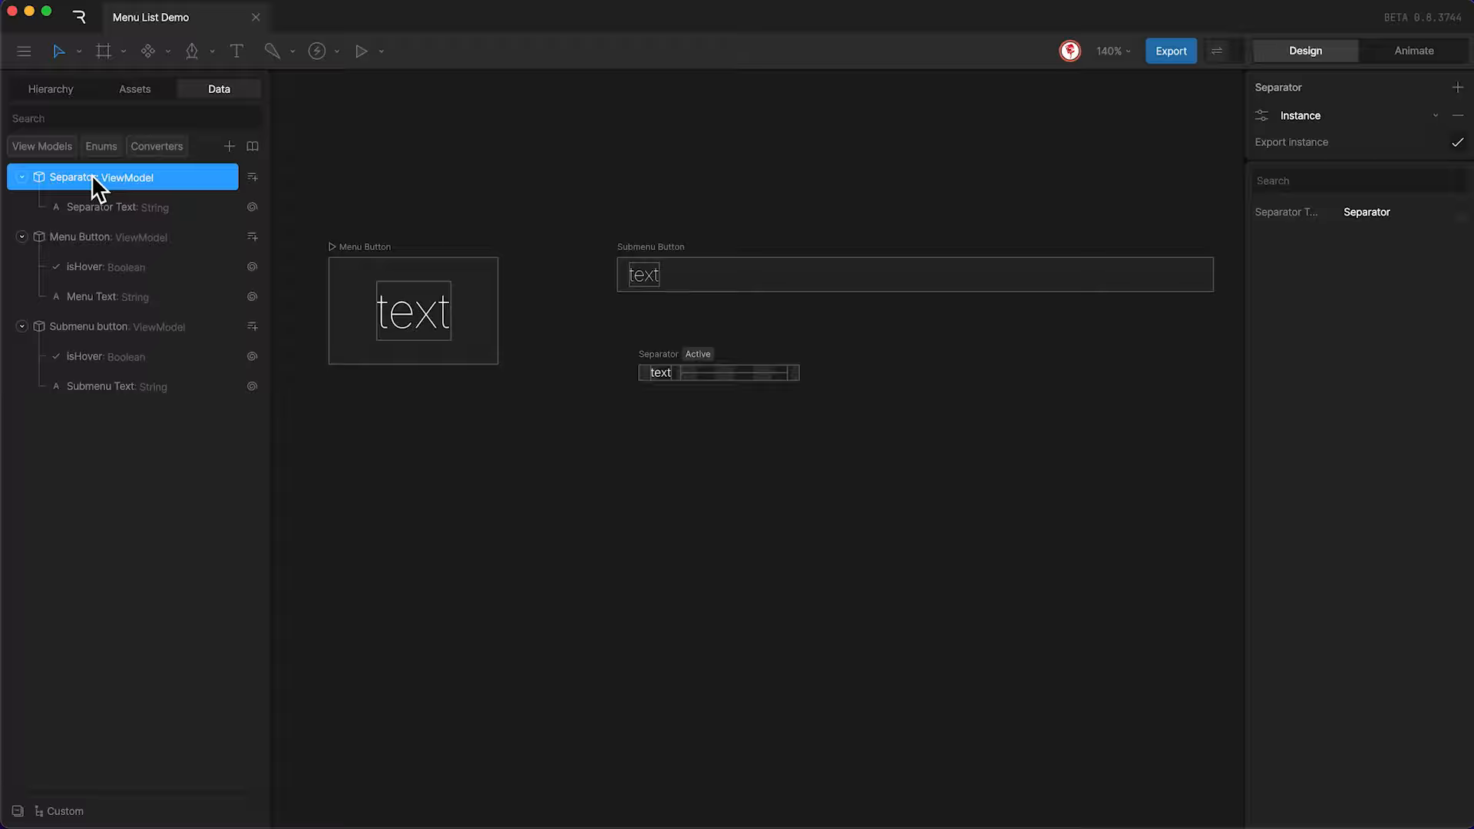
{"action": "left_click", "coordinate": [1261, 117]}
{"action": "left_click", "coordinate": [1072, 151]}
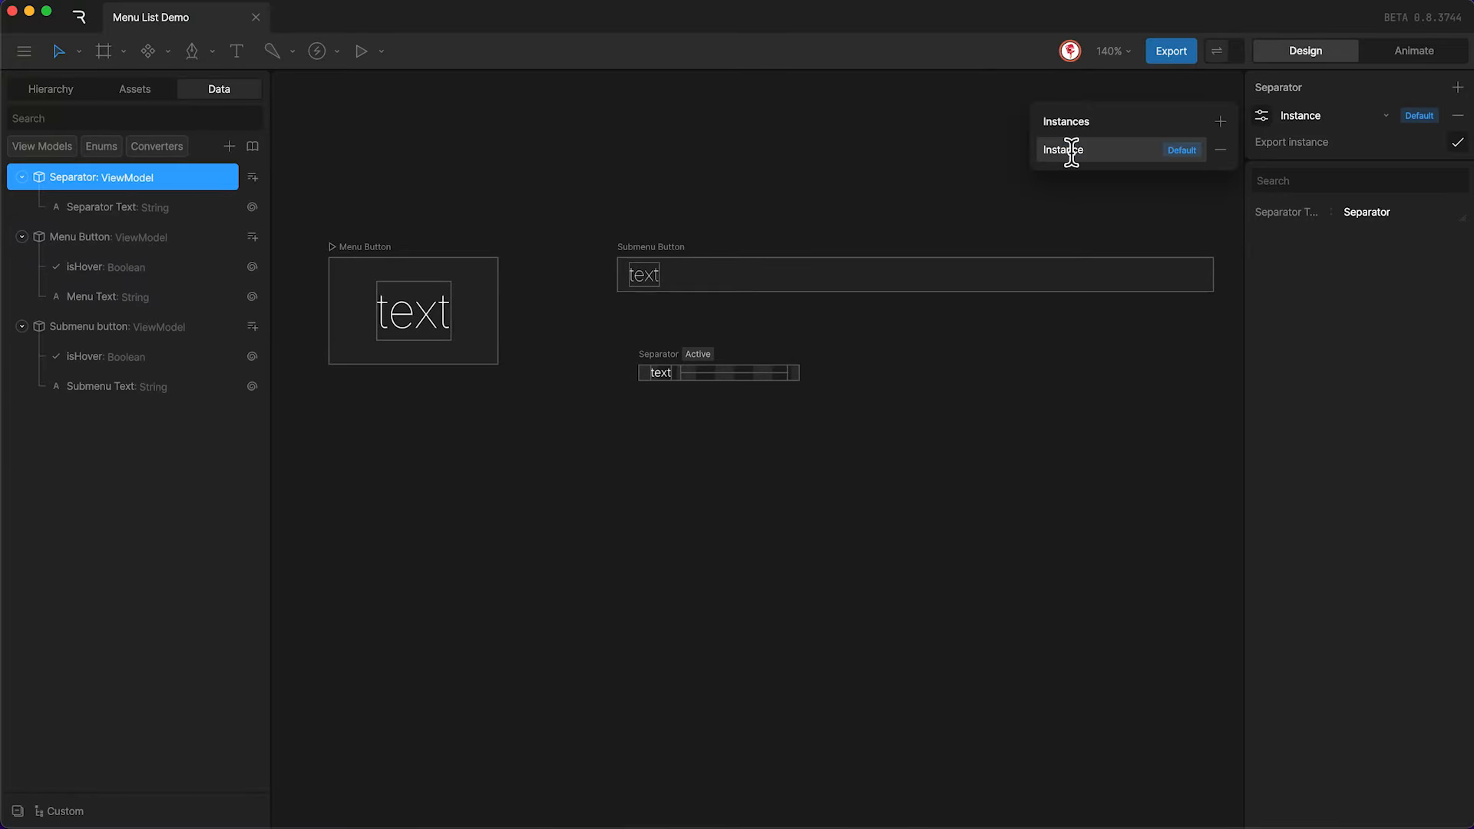
{"action": "double_click", "coordinate": [1071, 151]}
{"action": "type", "text": "Separator"}
{"action": "key", "text": "Return"}
Add two more instances to the Separator view model and delete its original default instance.
{"action": "left_click", "coordinate": [1219, 120]}
{"action": "left_click", "coordinate": [1218, 120]}
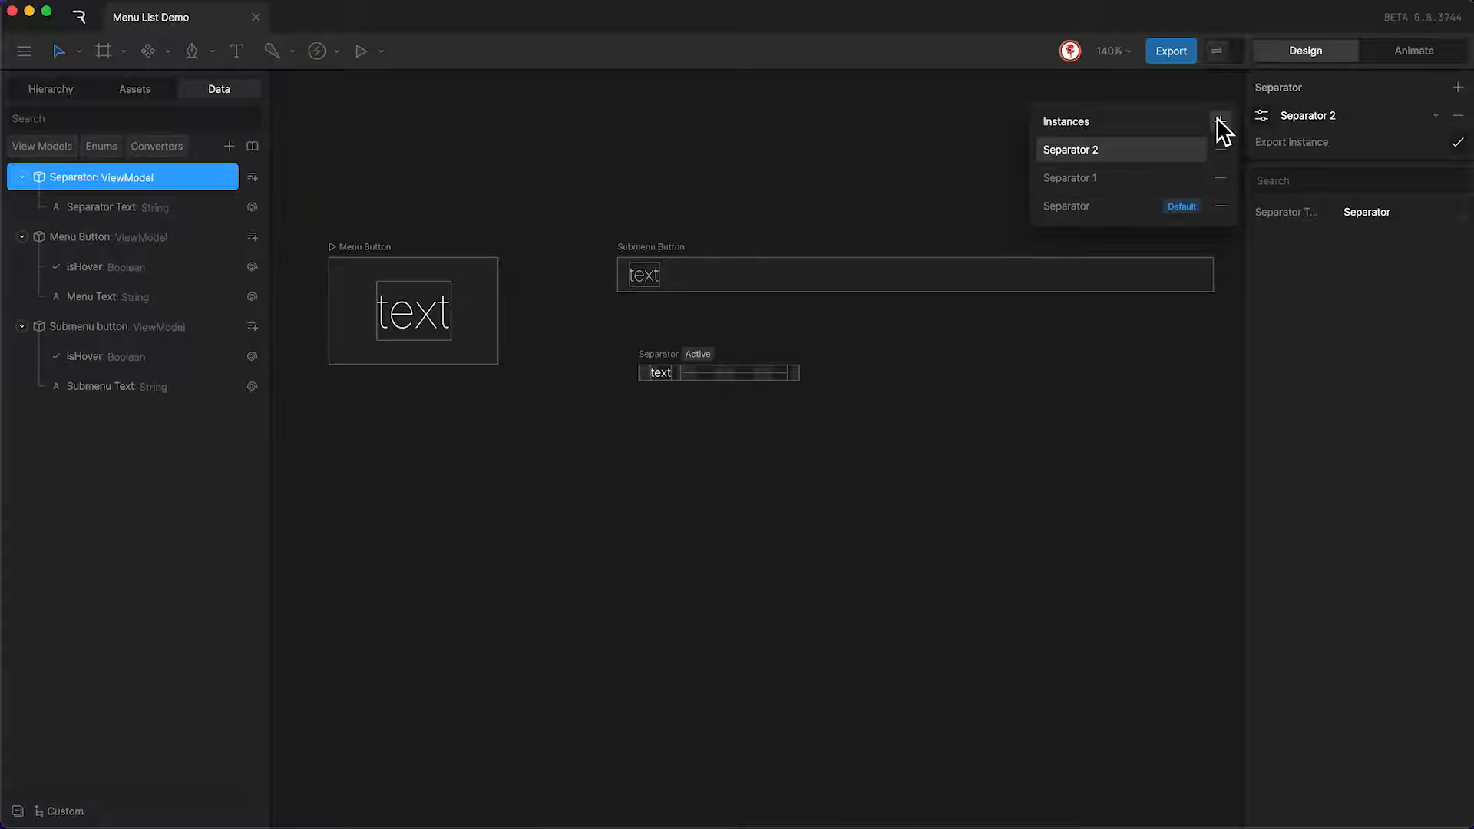
{"action": "left_click", "coordinate": [1220, 205]}
Set the Separator Text value to Separator 1 for instance Separator 1 and to Separator 2 for instance Separator 2.
{"action": "left_click", "coordinate": [1053, 175]}
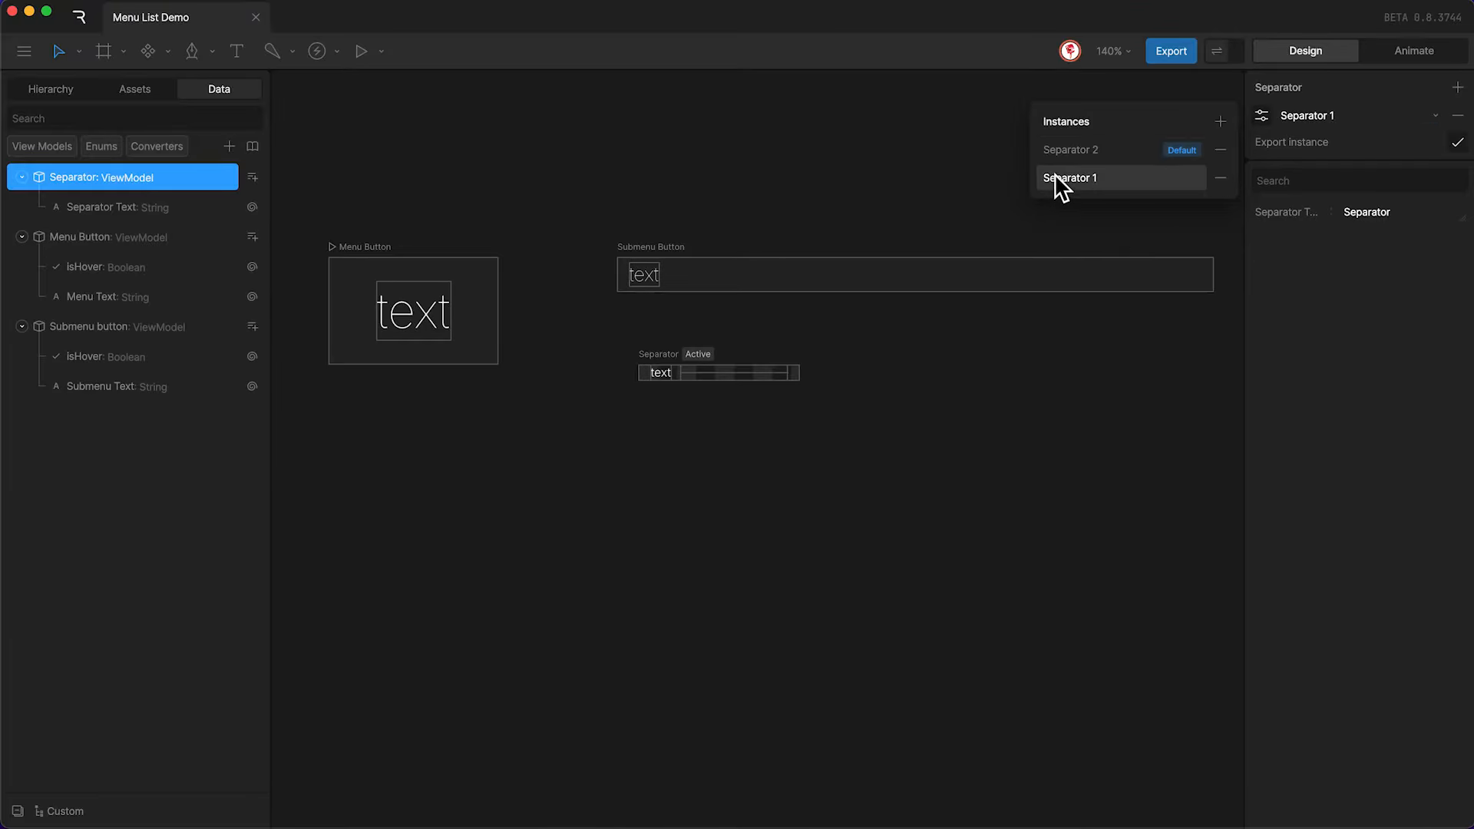
{"action": "left_click", "coordinate": [1414, 210]}
{"action": "left_click", "coordinate": [1413, 210]}
{"action": "type", "text": "1"}
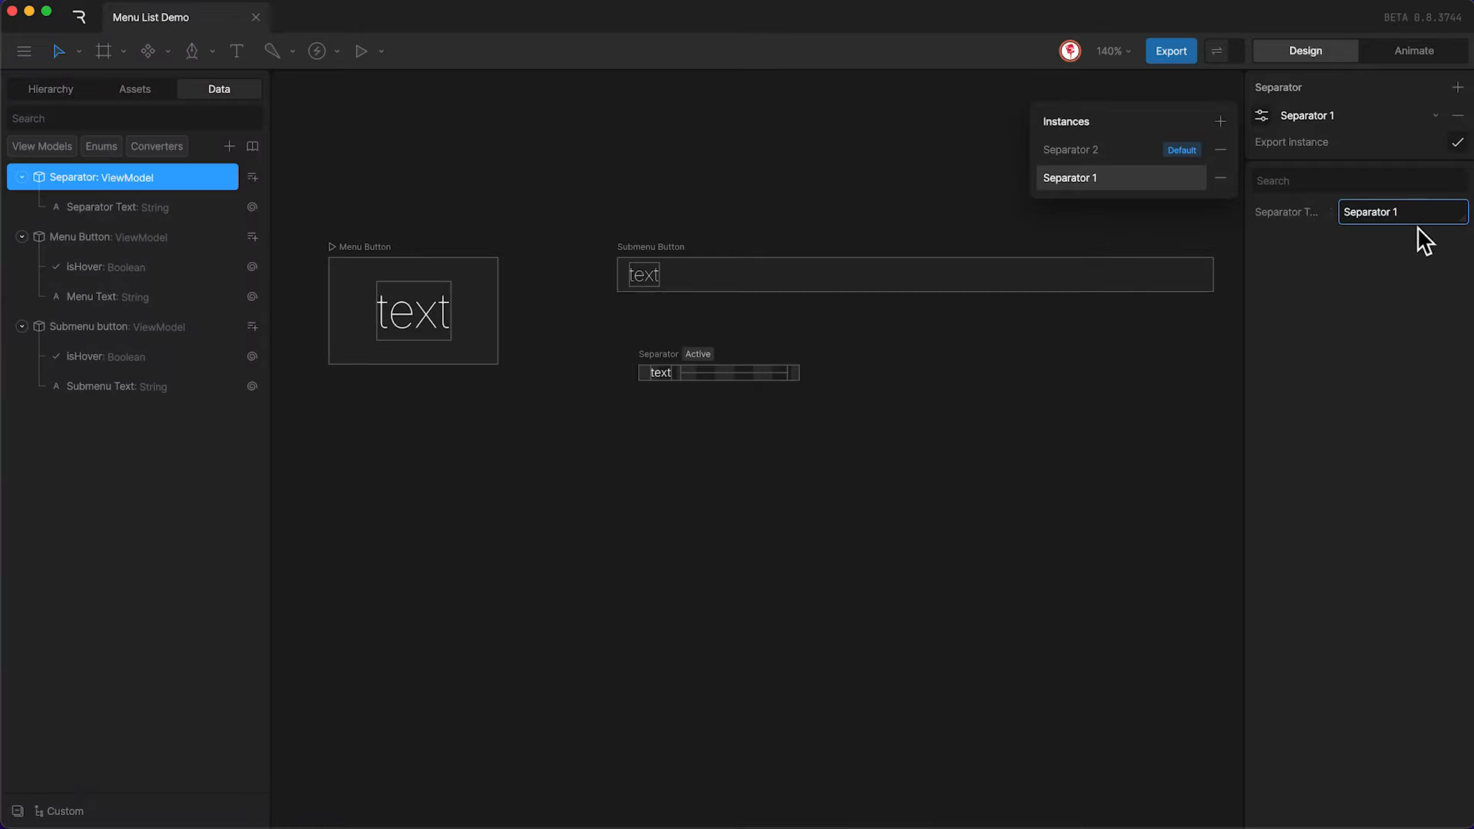
{"action": "left_click", "coordinate": [1122, 147]}
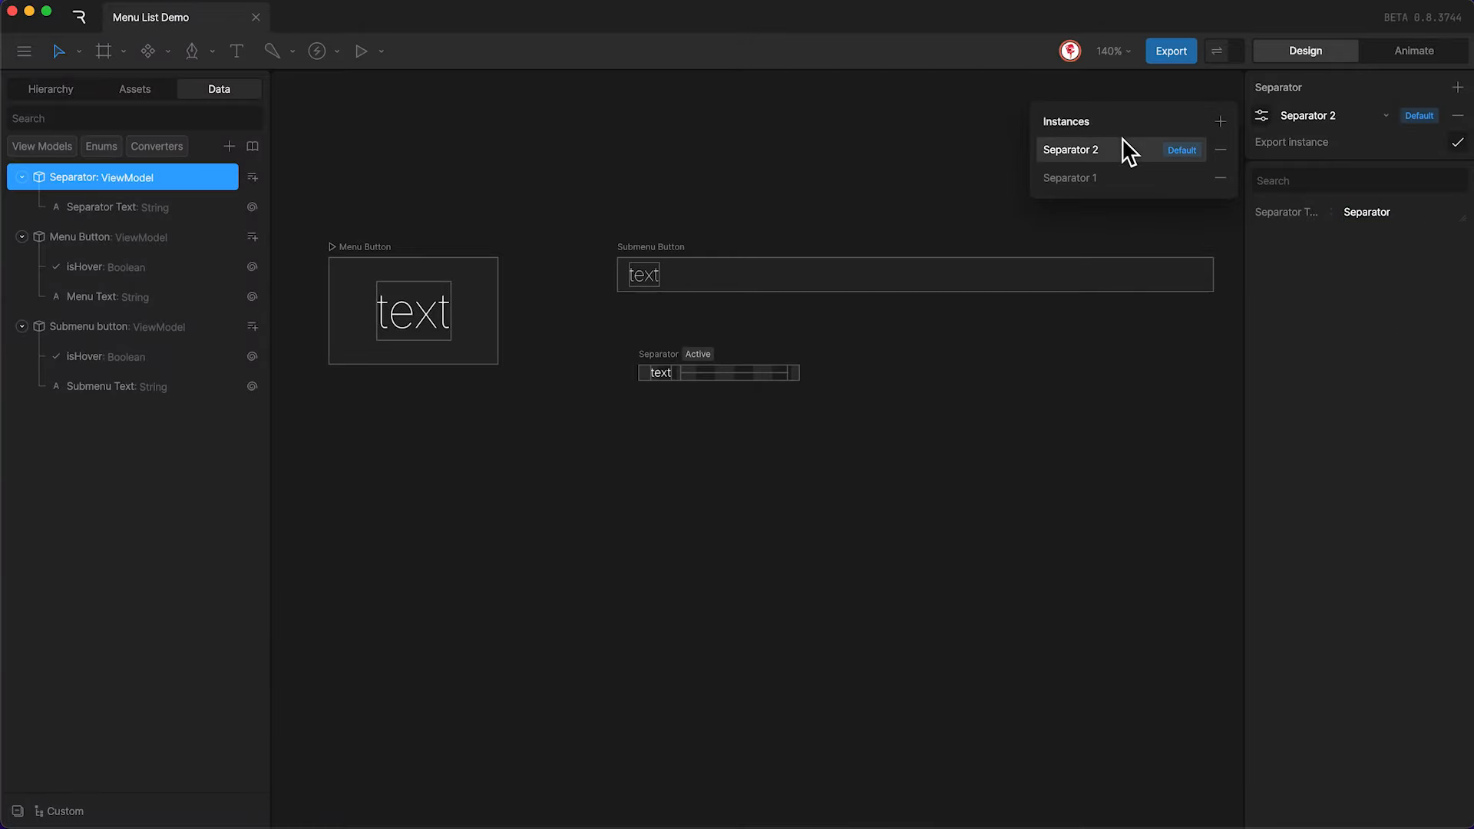
{"action": "left_click", "coordinate": [1391, 207]}
{"action": "left_click", "coordinate": [1403, 209]}
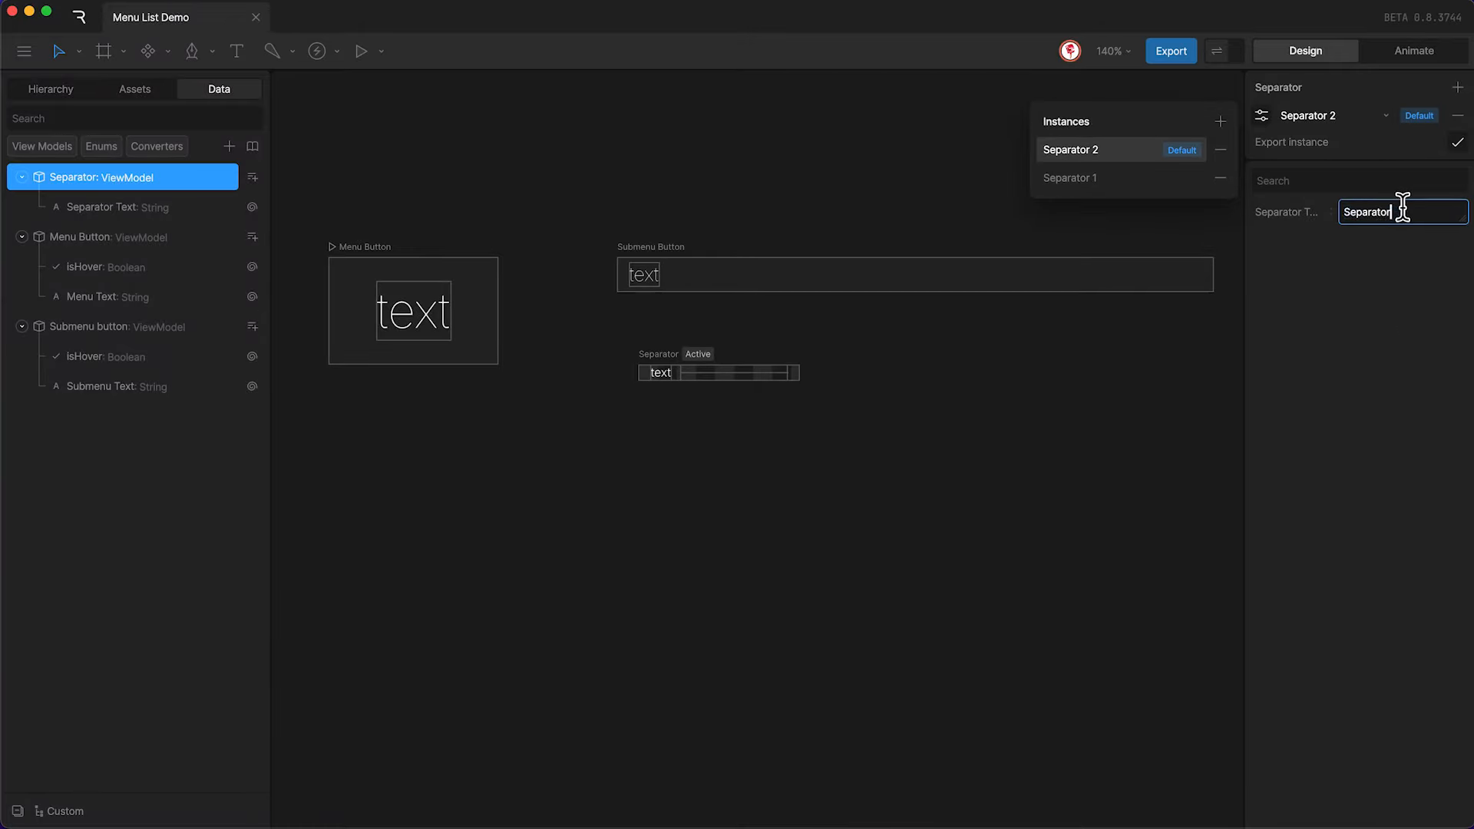
{"action": "type", "text": "2"}
{"action": "left_click", "coordinate": [1371, 294]}
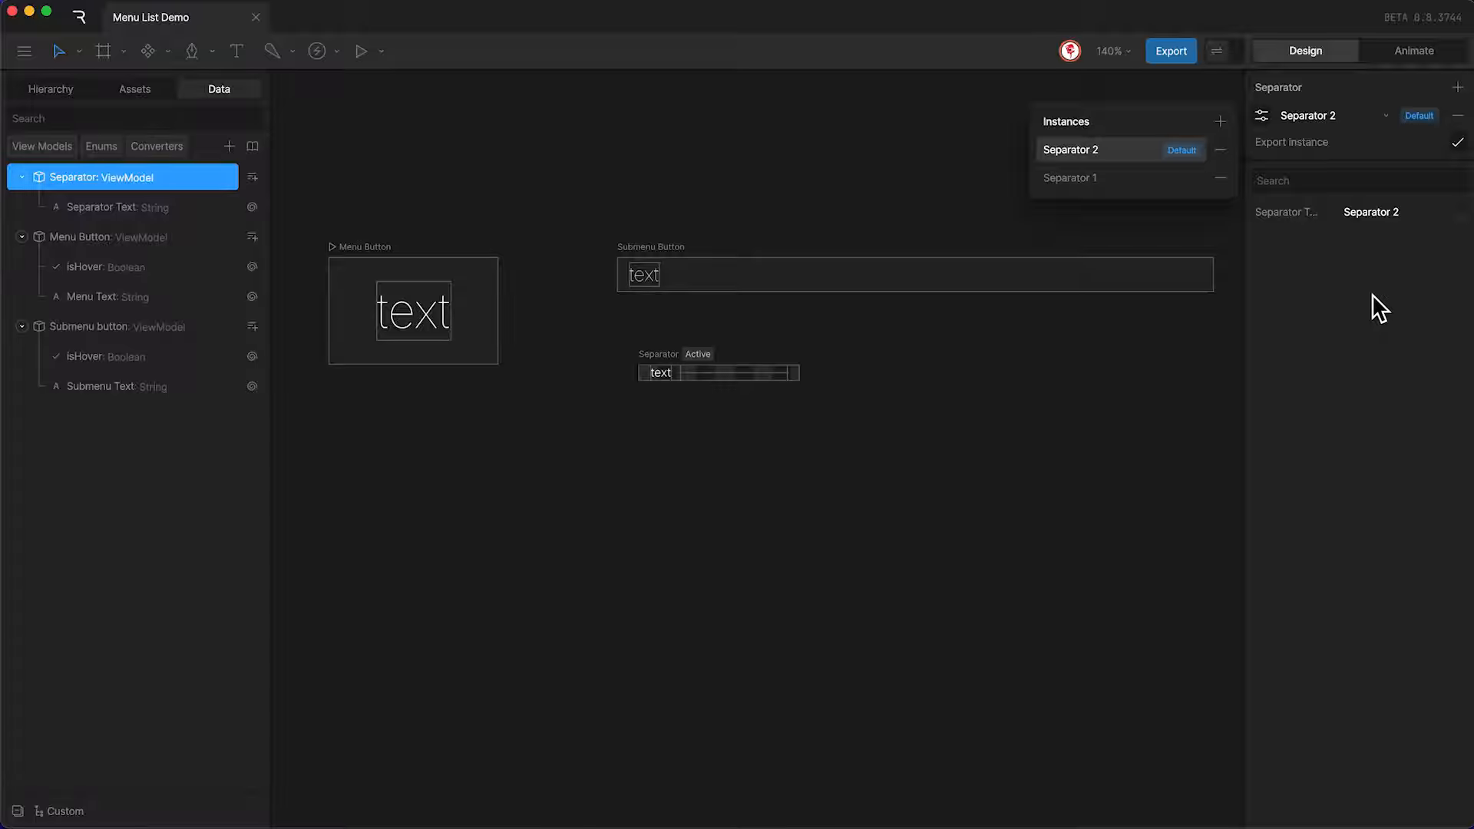
Rename the default instance of the Submenu button view model as Submenu.
{"action": "left_click", "coordinate": [128, 325]}
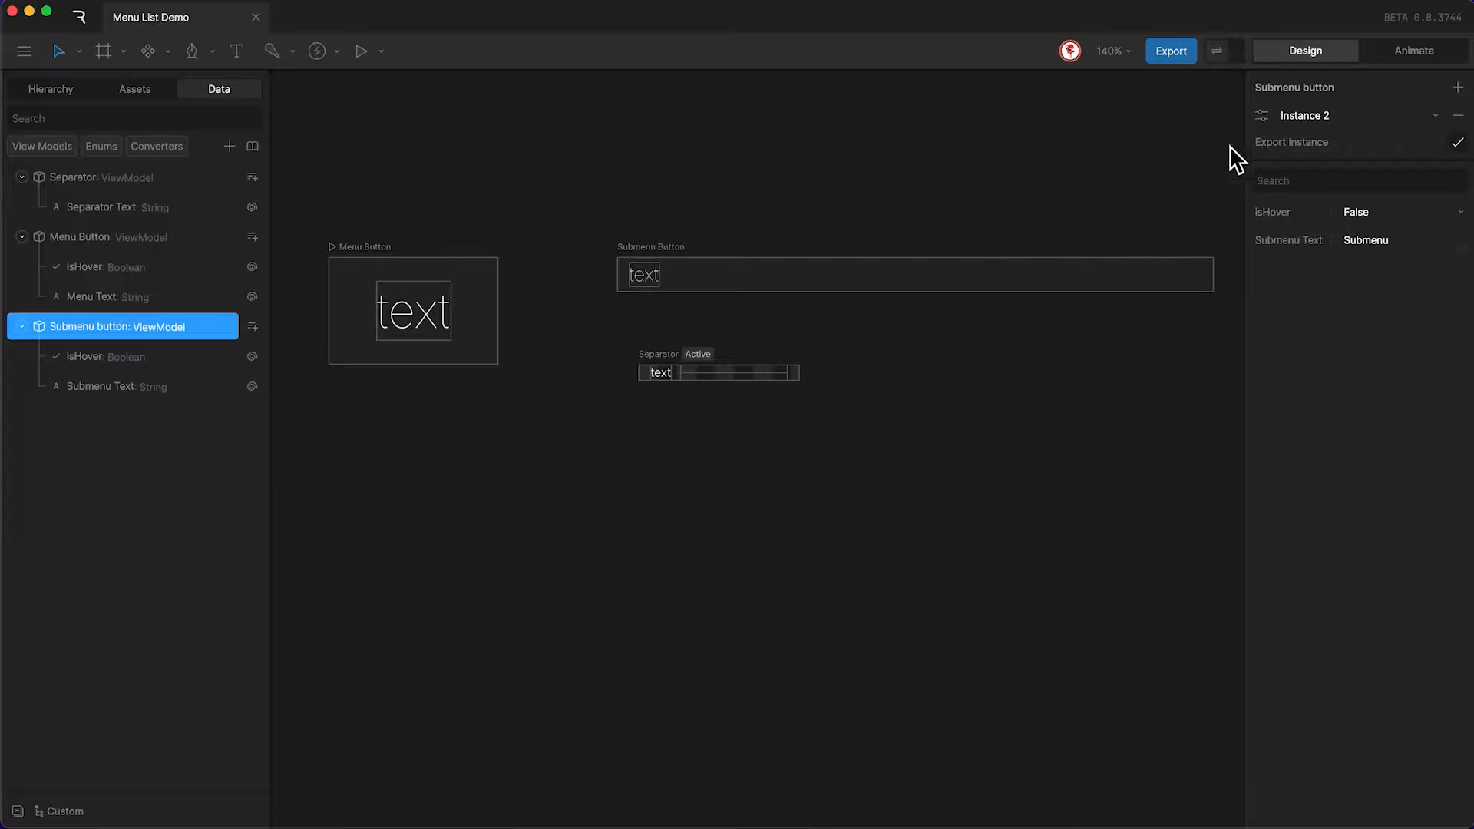
{"action": "left_click", "coordinate": [1262, 117]}
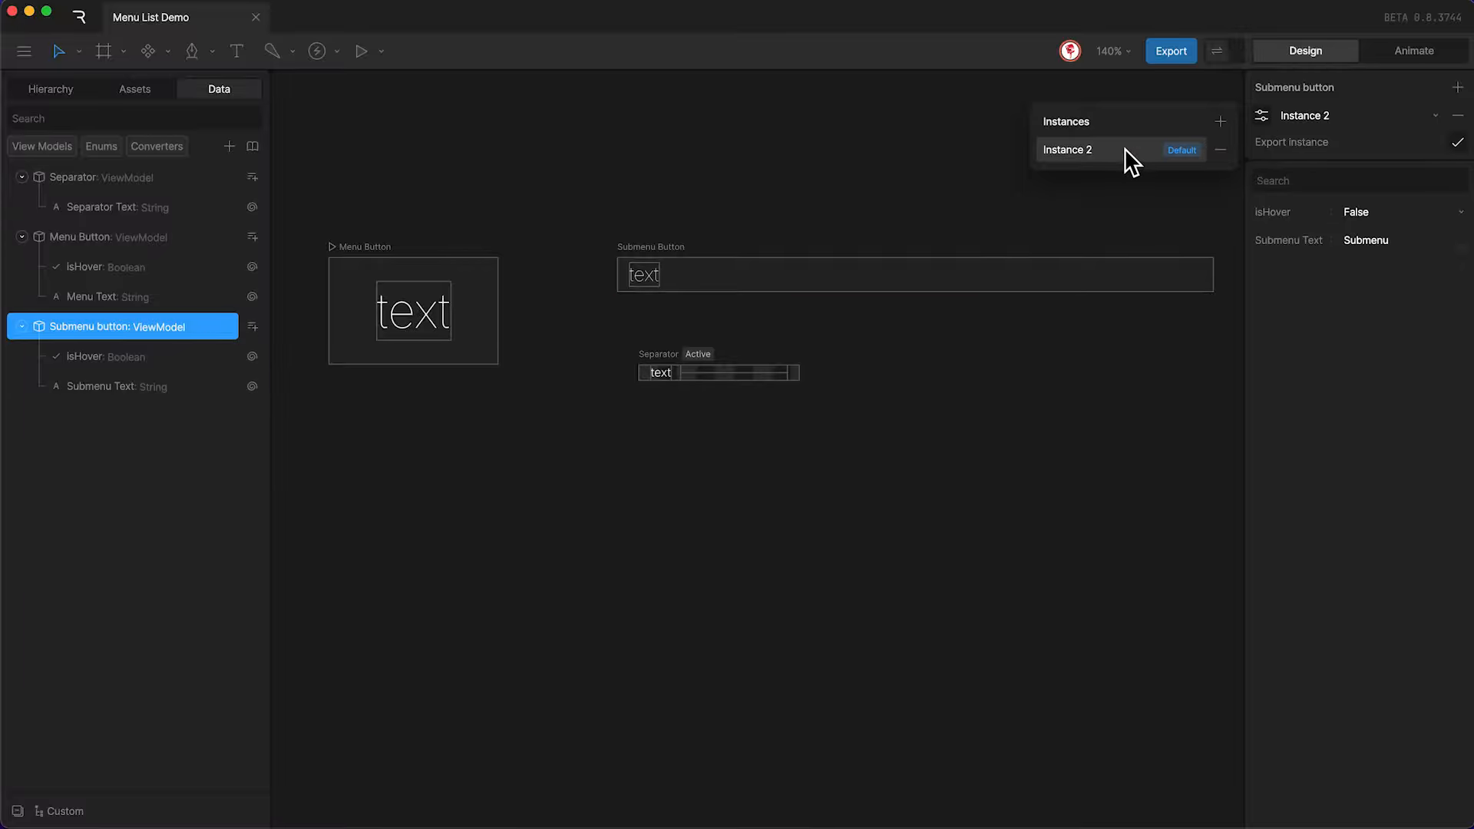
{"action": "double_click", "coordinate": [1065, 150]}
{"action": "type", "text": "Submenu"}
Add ten more instances to the Submenu button view model, Submenu 1 through Submenu 10.
{"action": "left_click", "coordinate": [1220, 121]}
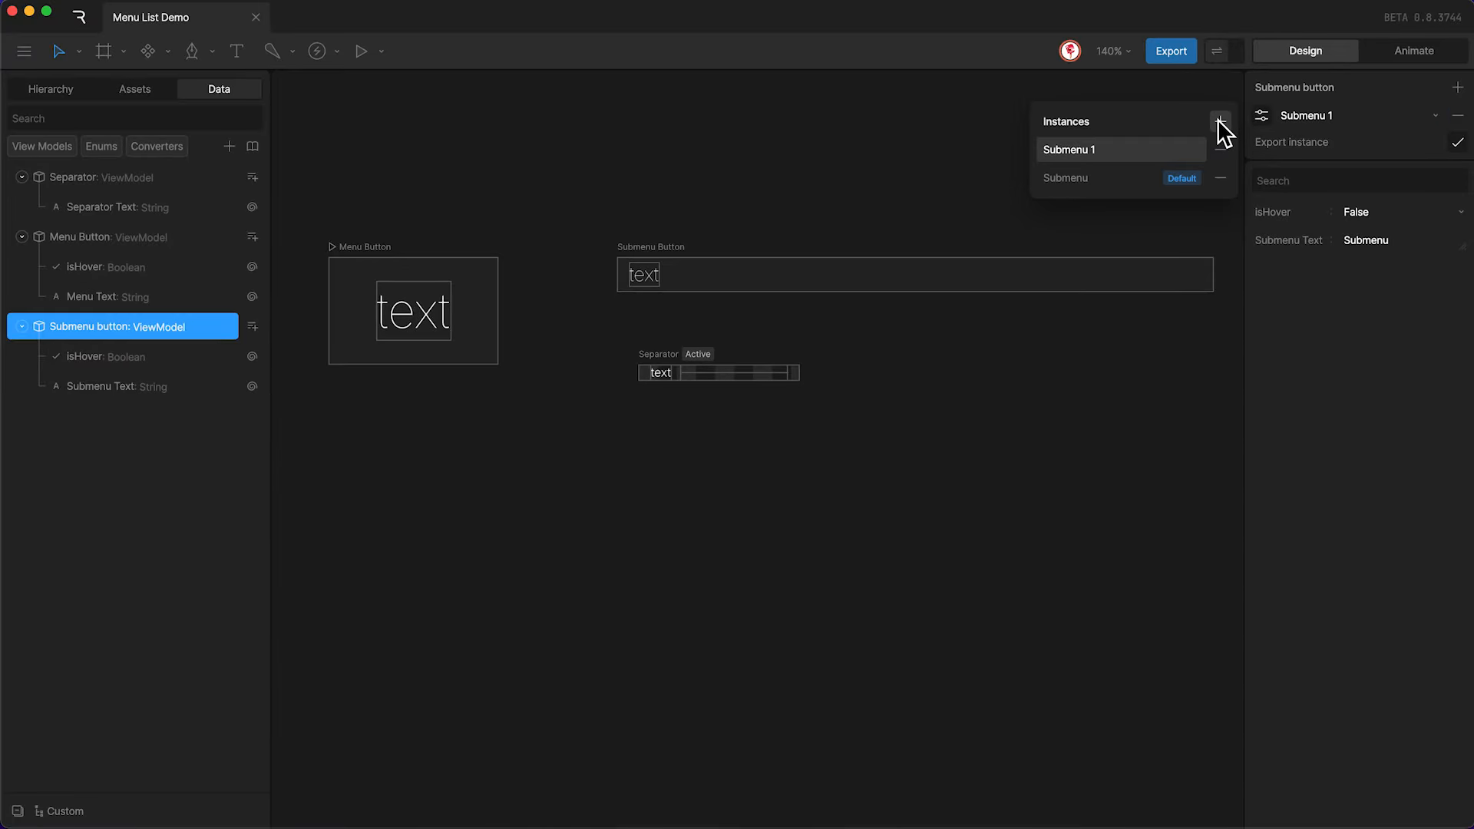
{"action": "left_click", "coordinate": [1220, 121]}
{"action": "left_click", "coordinate": [1220, 121]}
{"action": "left_click", "coordinate": [1220, 122]}
{"action": "left_click", "coordinate": [1220, 121]}
{"action": "left_click", "coordinate": [1220, 121]}
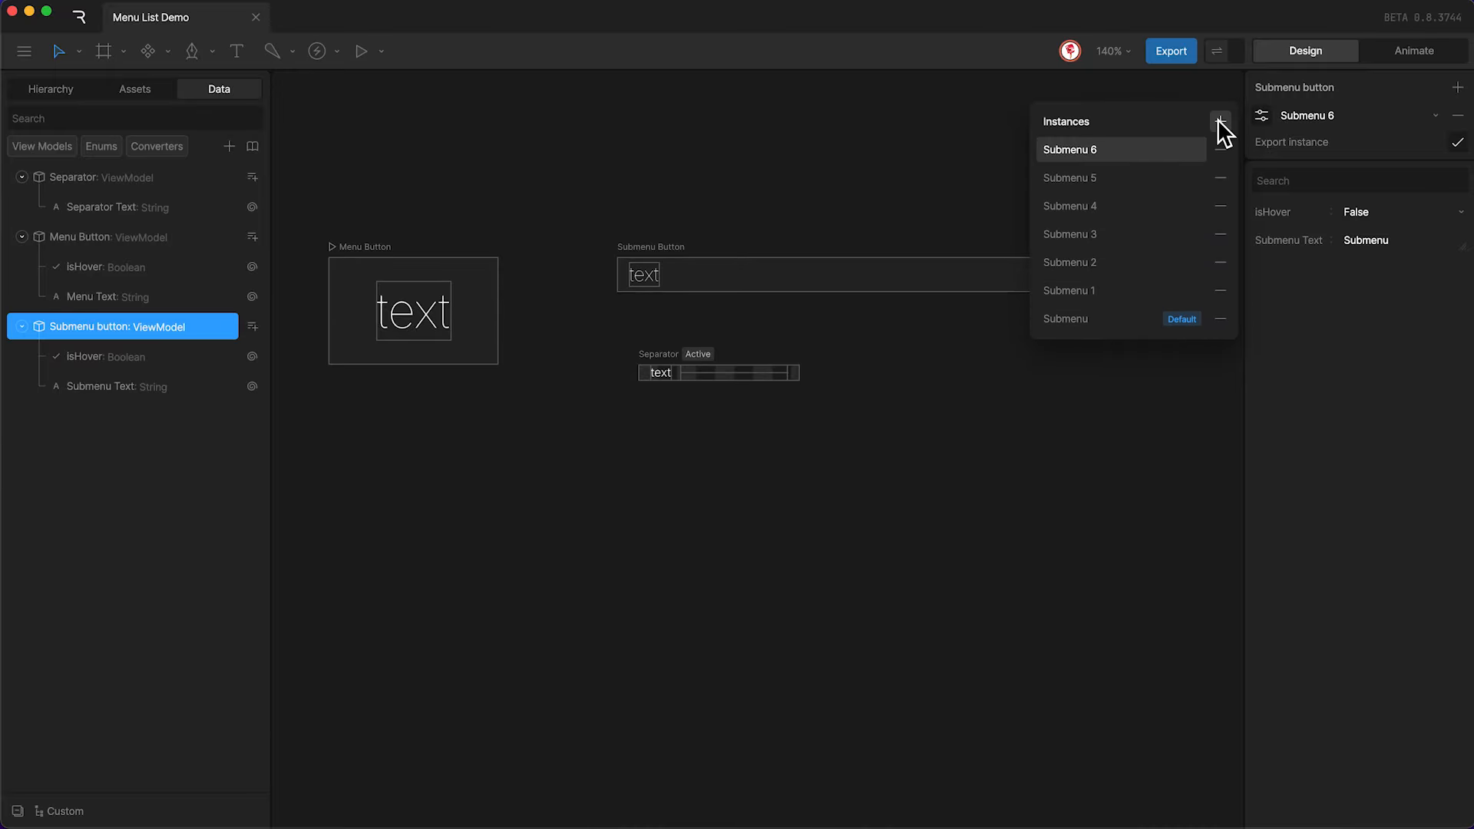
{"action": "left_click", "coordinate": [1220, 122]}
{"action": "left_click", "coordinate": [1220, 121]}
{"action": "left_click", "coordinate": [1220, 122]}
{"action": "left_click", "coordinate": [1220, 122]}
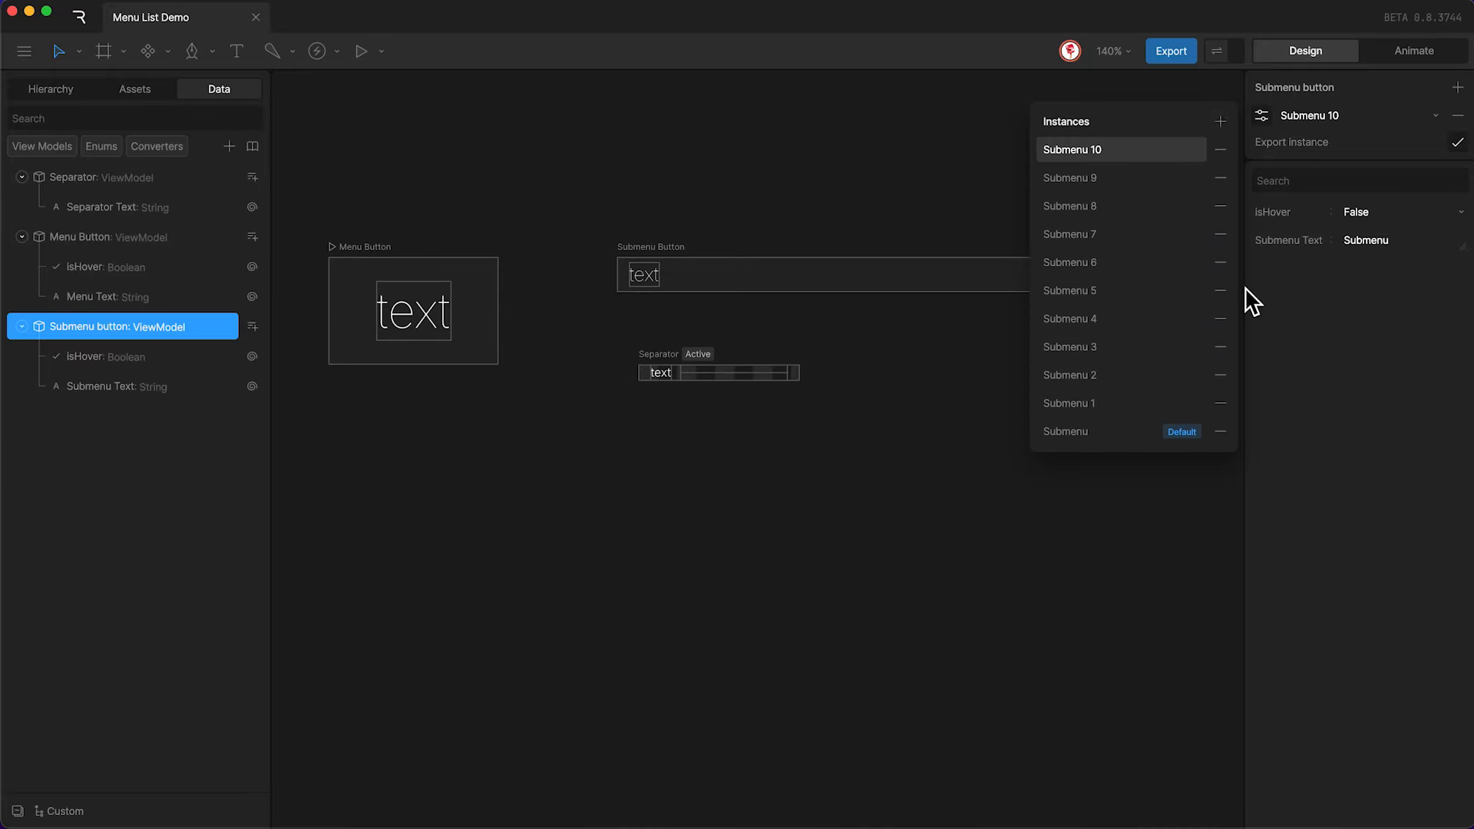
Delete the unnumbered Submenu instance and set the Submenu Text of the Submenu 1 instance to "Submenu 1".
{"action": "left_click", "coordinate": [1220, 431]}
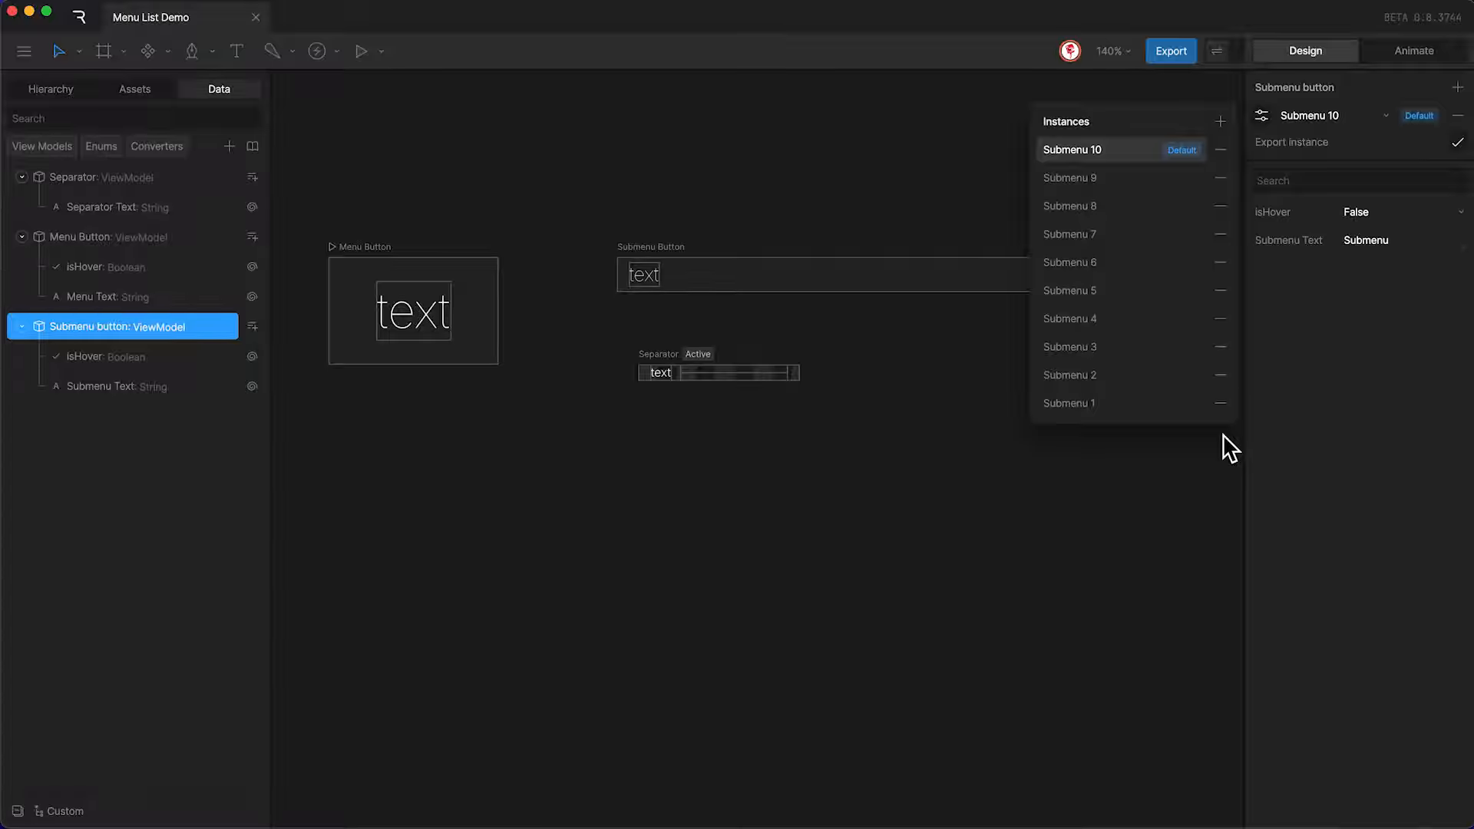
{"action": "left_click", "coordinate": [1119, 415]}
{"action": "left_click", "coordinate": [1407, 240]}
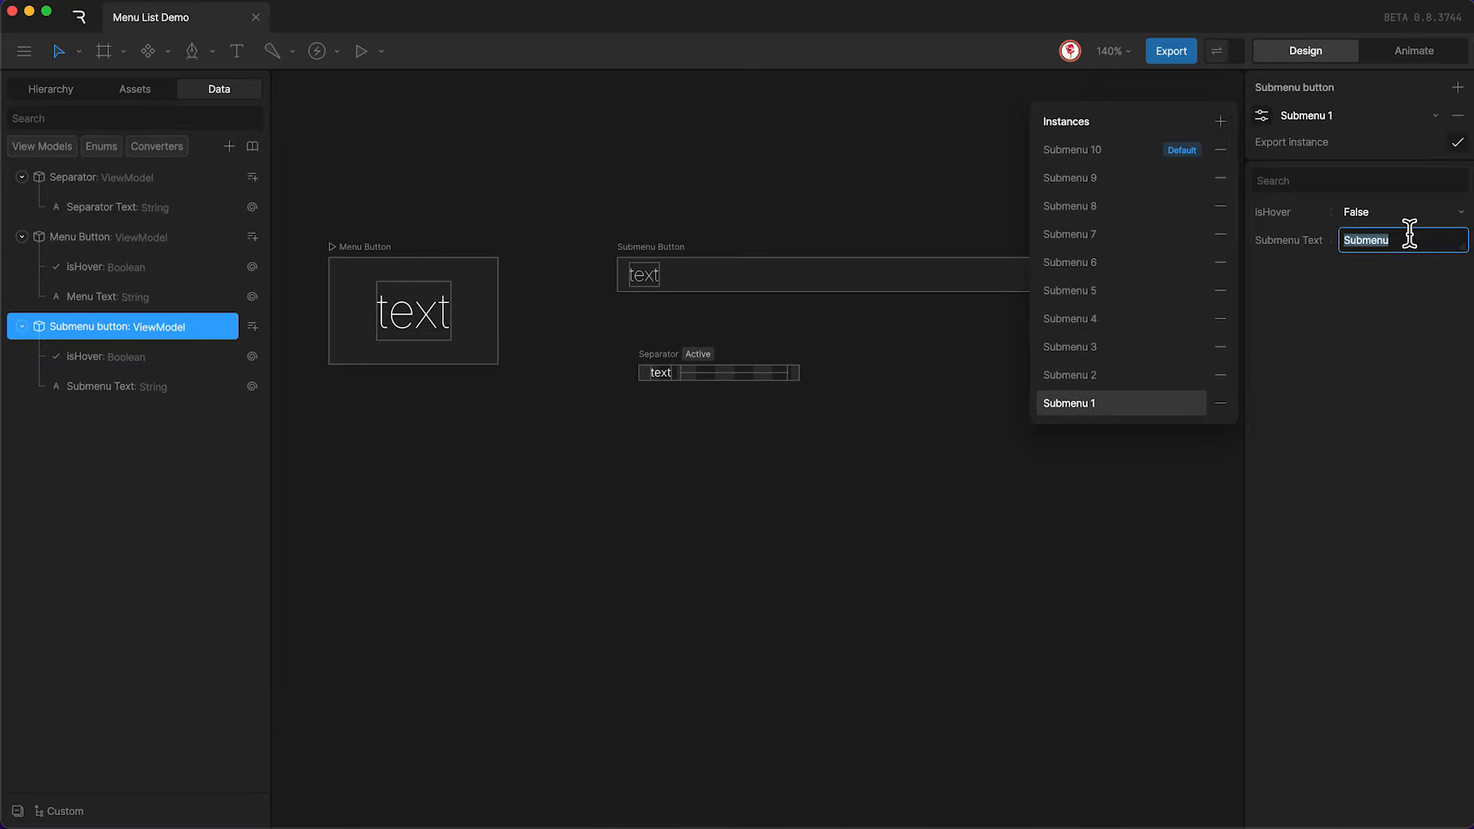
{"action": "left_click", "coordinate": [1409, 234]}
{"action": "type", "text": "1"}
Set the Submenu Text of the Submenu 2 and Submenu 3 instances to "Submenu 2" and "Submenu 3".
{"action": "left_click", "coordinate": [1162, 375]}
{"action": "left_click", "coordinate": [1399, 239]}
{"action": "left_click", "coordinate": [1399, 238]}
{"action": "type", "text": "2"}
{"action": "left_click", "coordinate": [1181, 344]}
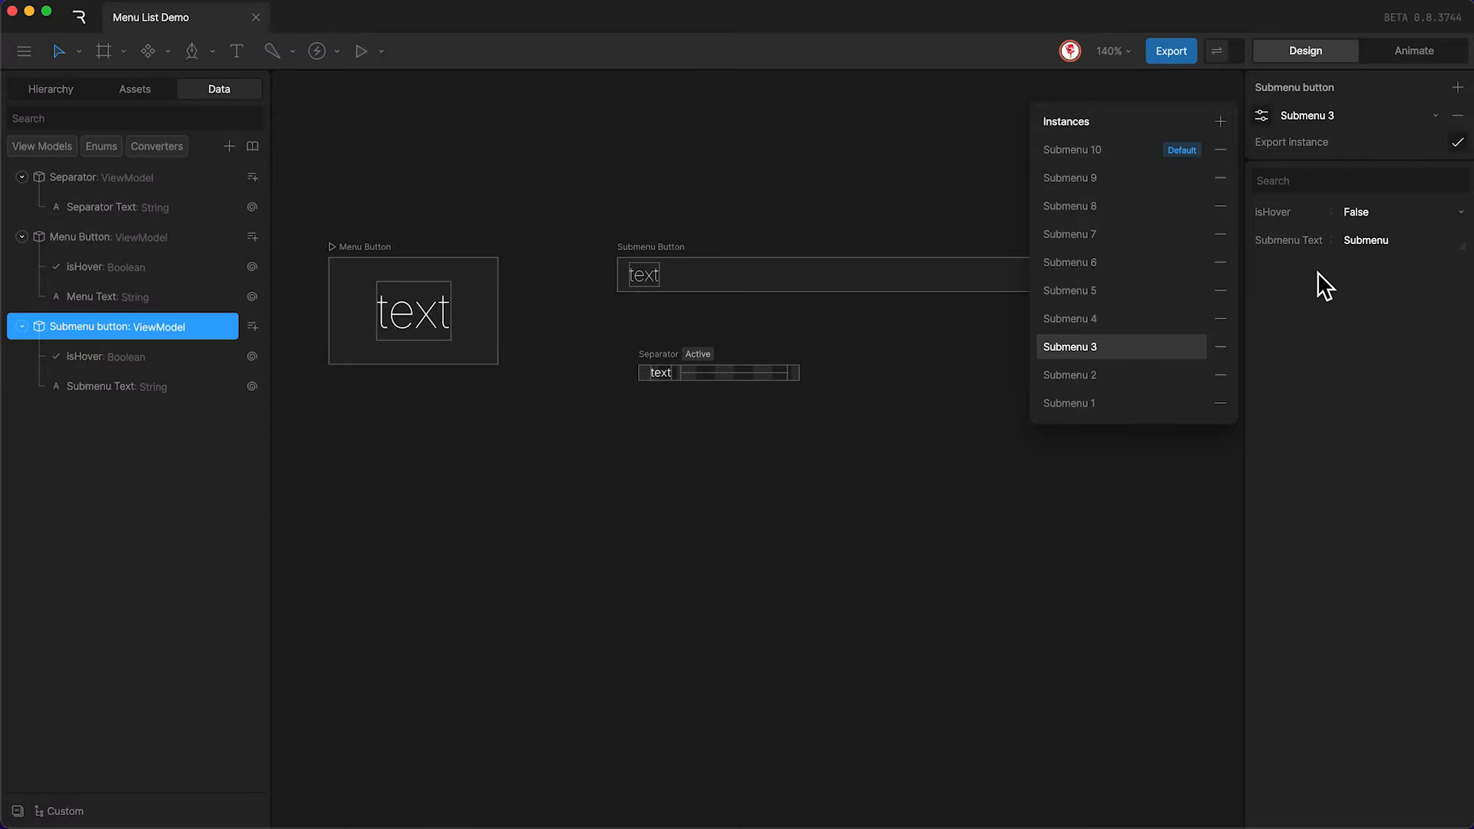
{"action": "left_click", "coordinate": [1399, 240]}
{"action": "left_click", "coordinate": [1399, 241]}
Number the Submenu Text of instances Submenu 4 to Submenu 7 to match their names, "Submenu 4" through "Submenu 7".
{"action": "left_click", "coordinate": [1194, 318]}
{"action": "left_click", "coordinate": [1399, 241]}
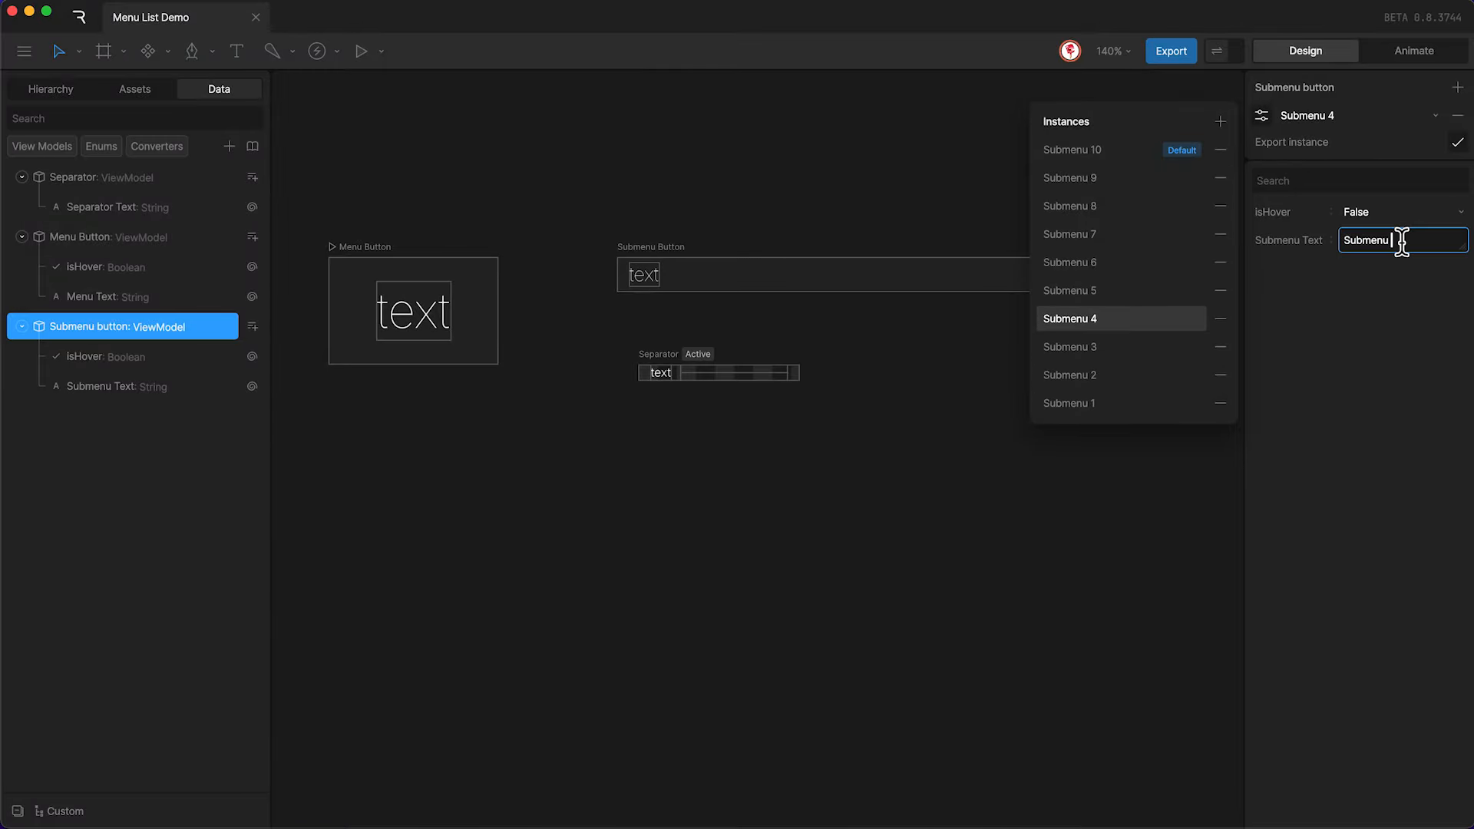
{"action": "left_click", "coordinate": [1179, 290]}
{"action": "left_click", "coordinate": [1399, 240]}
{"action": "left_click", "coordinate": [1191, 261]}
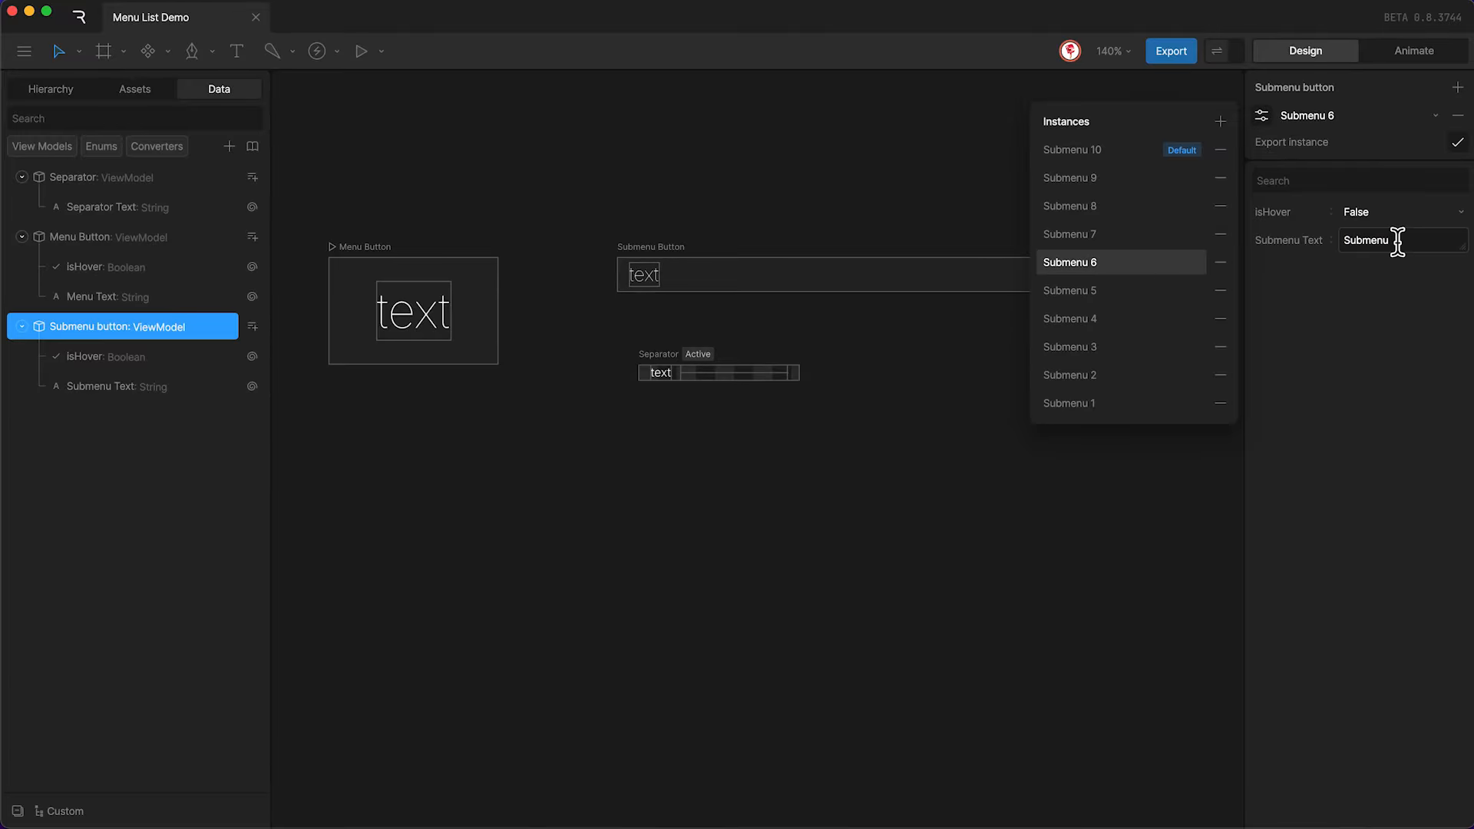
{"action": "left_click", "coordinate": [1399, 240]}
{"action": "left_click", "coordinate": [1182, 234]}
{"action": "left_click", "coordinate": [1399, 241]}
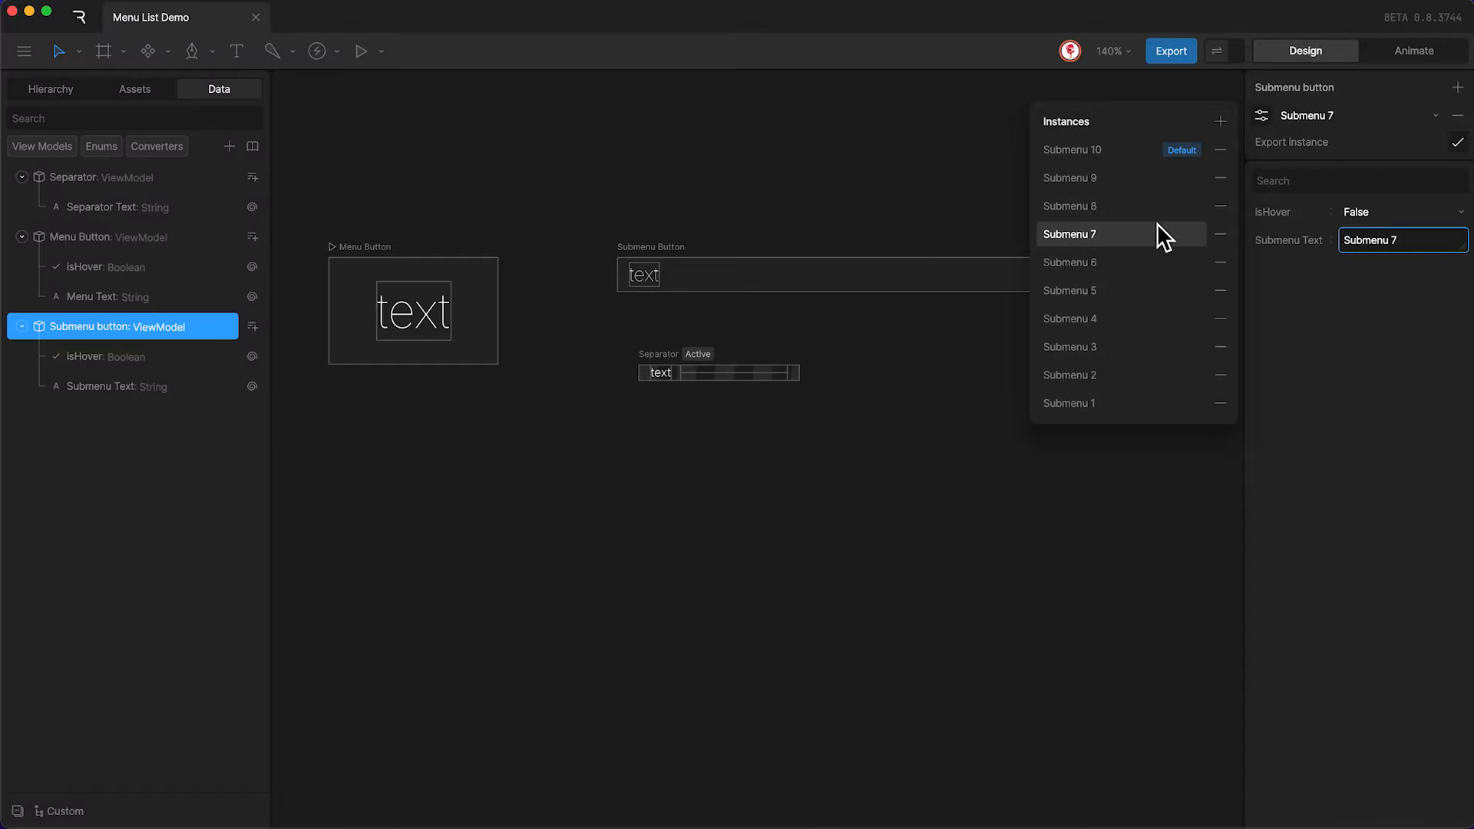
Set the Submenu Text of instances Submenu 8, 9 and 10 to "Submenu 8", "Submenu 9" and "Submenu 10", and close the instance list.
{"action": "left_click", "coordinate": [1158, 207]}
{"action": "left_click", "coordinate": [1396, 238]}
{"action": "type", "text": "8"}
{"action": "left_click", "coordinate": [1131, 175]}
{"action": "left_click", "coordinate": [1402, 240]}
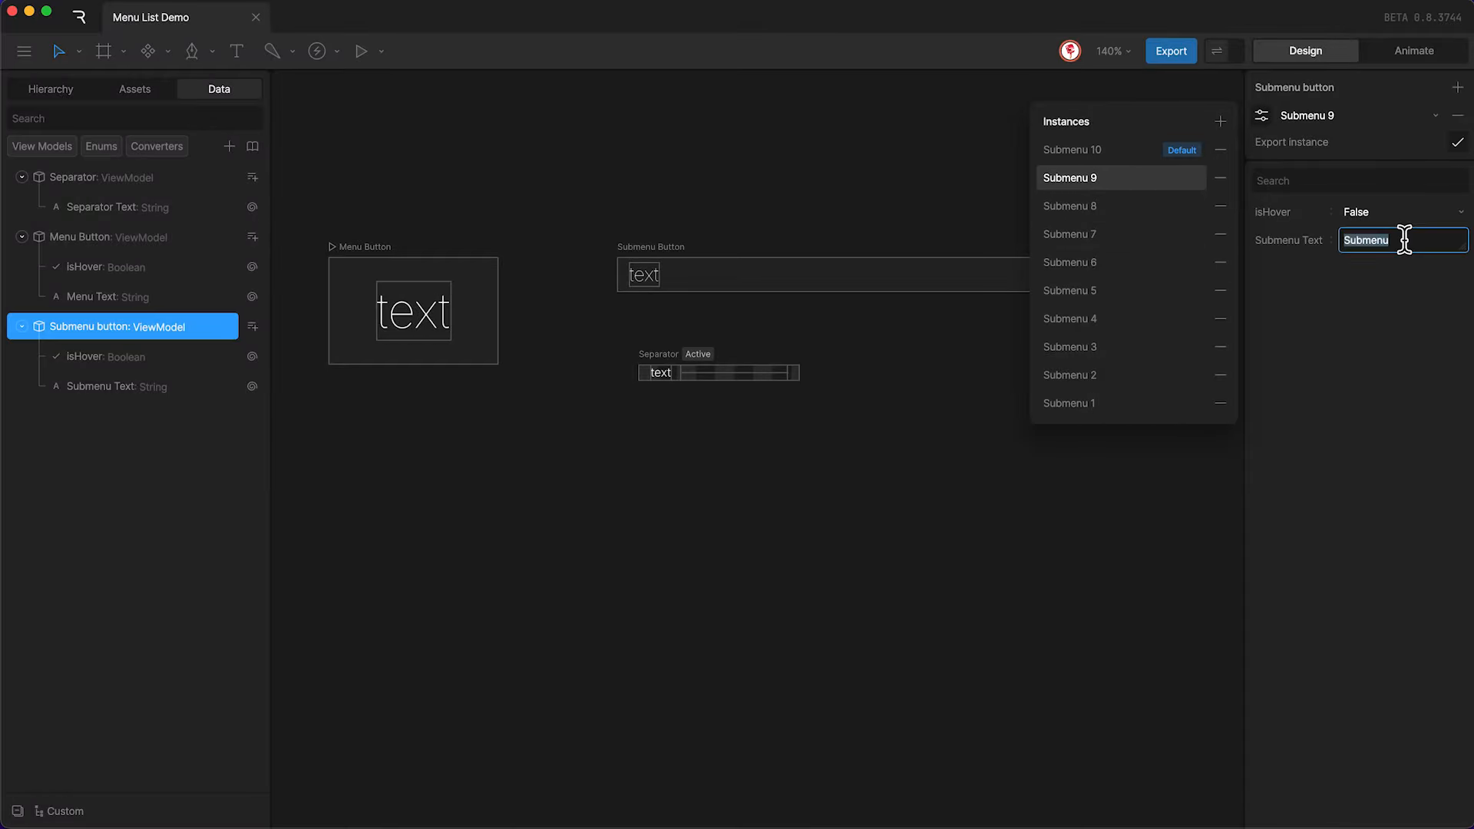
{"action": "type", "text": "9"}
{"action": "left_click", "coordinate": [1137, 150]}
{"action": "left_click", "coordinate": [1399, 240]}
{"action": "type", "text": "10"}
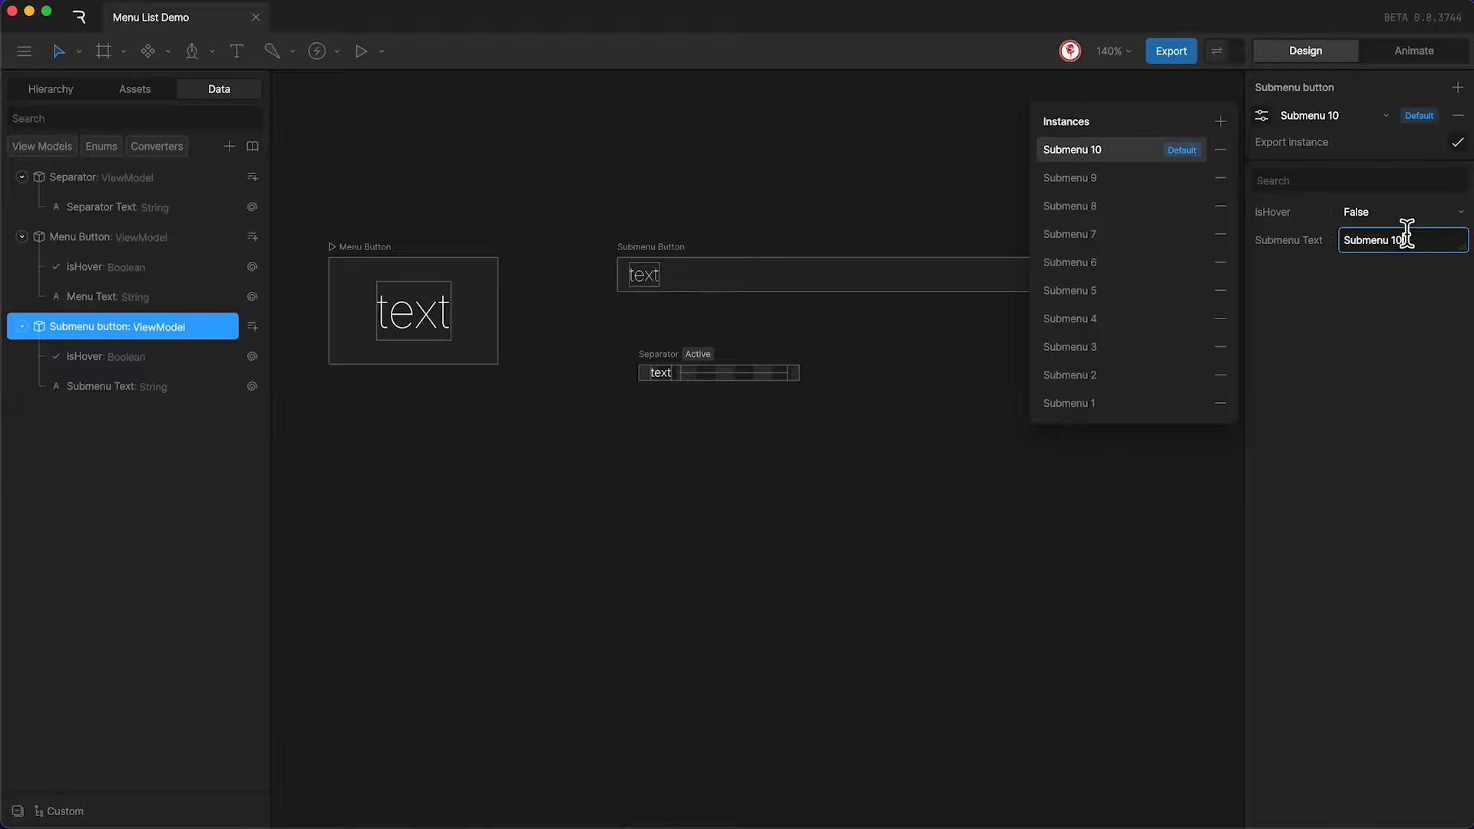
{"action": "left_click", "coordinate": [1359, 370]}
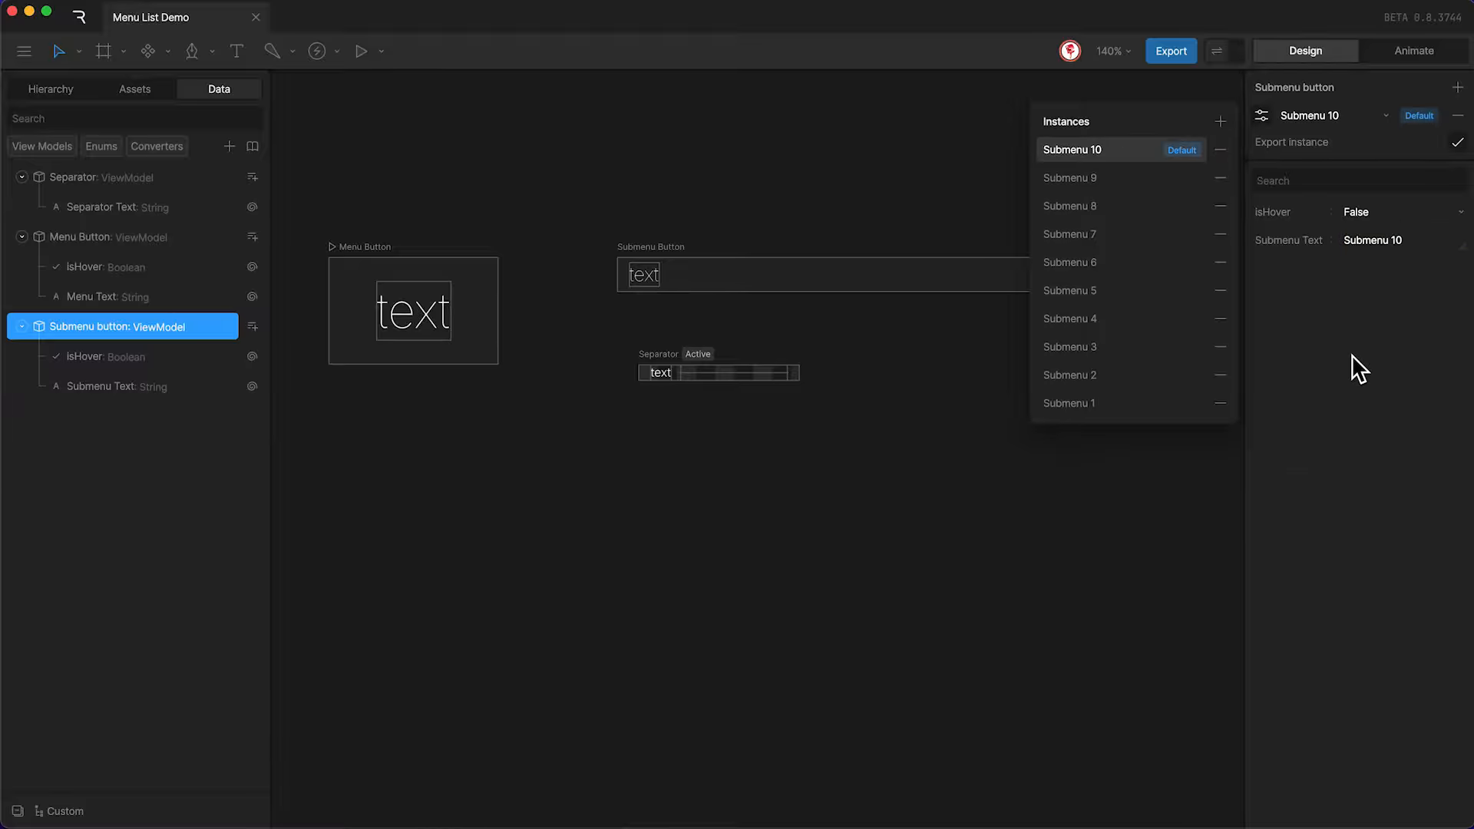
{"action": "left_click", "coordinate": [946, 539]}
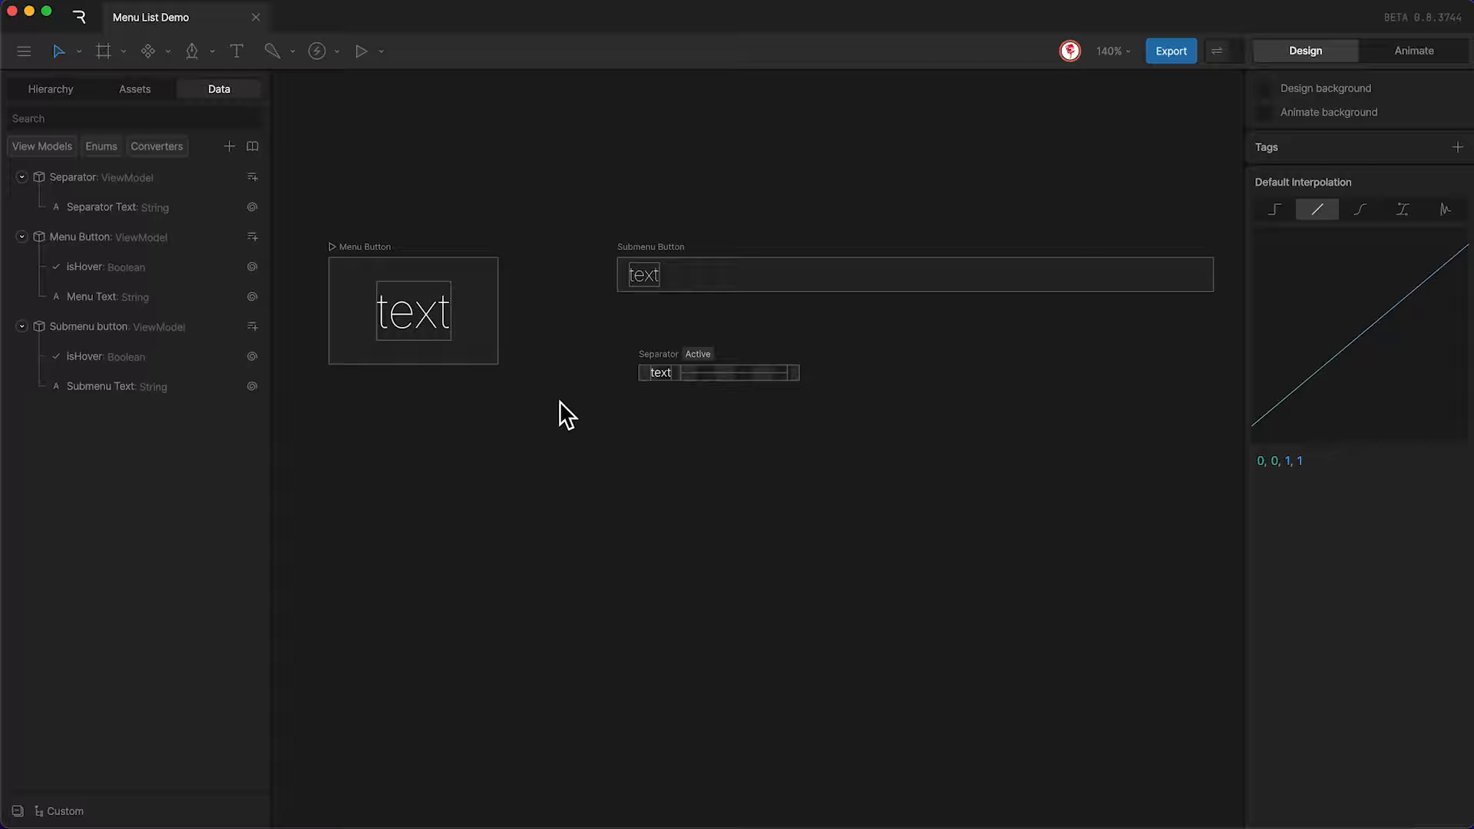
Rename the Menu Button view model's instance to "Menu Button" and add three more instances.
{"action": "left_click", "coordinate": [111, 238]}
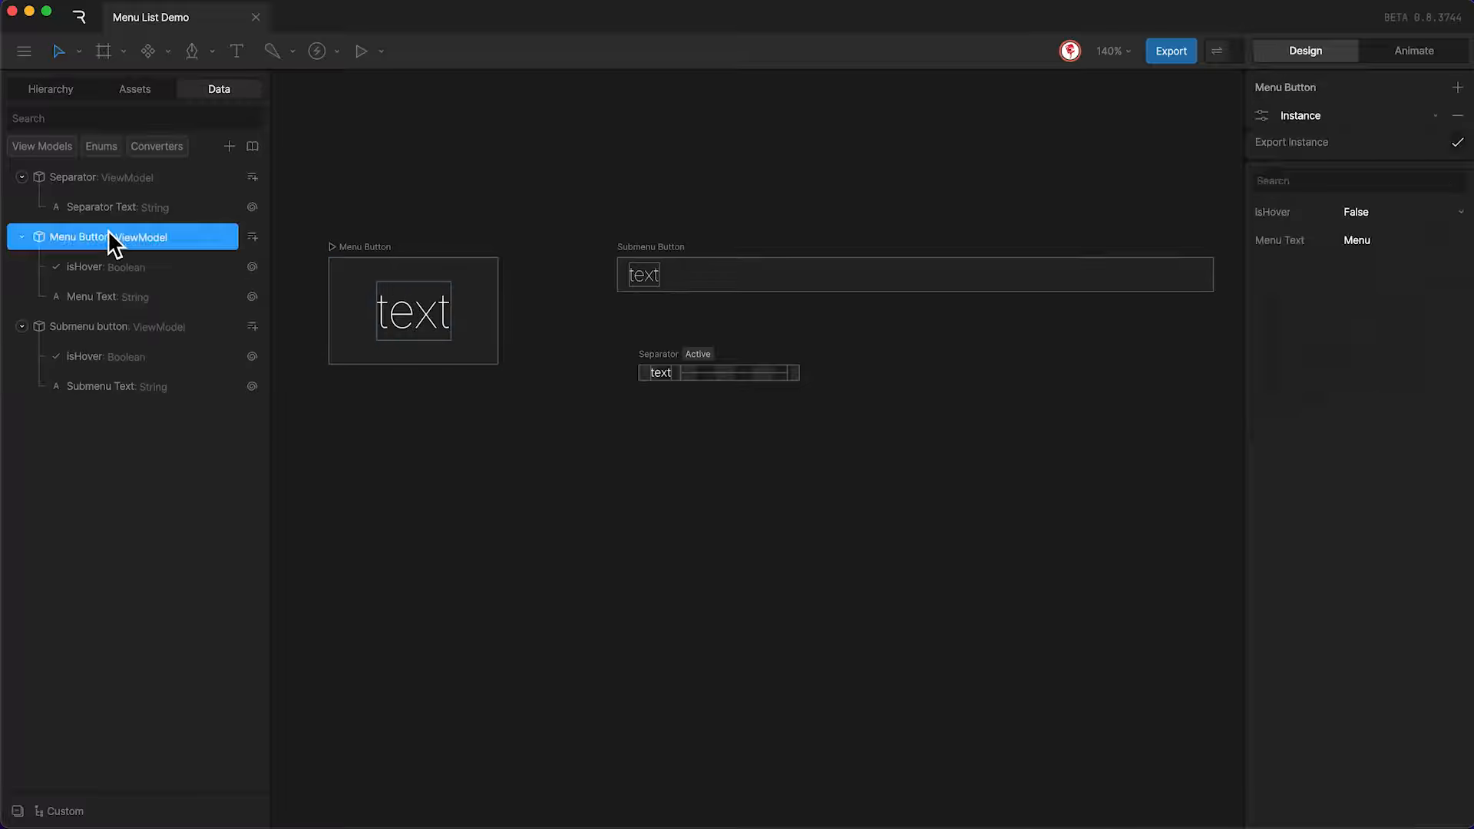
{"action": "left_click", "coordinate": [1262, 115]}
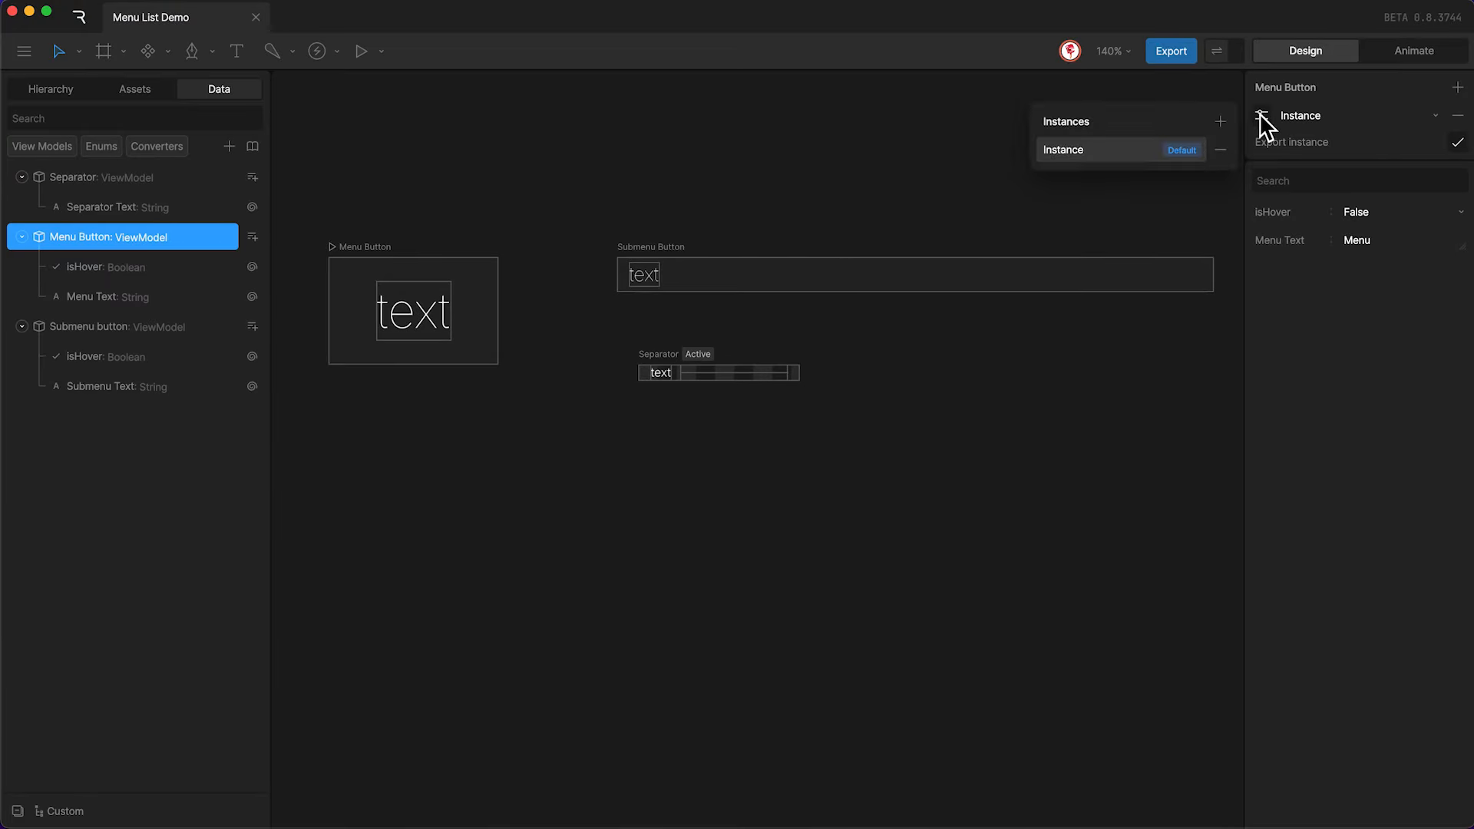
{"action": "double_click", "coordinate": [1071, 148]}
{"action": "type", "text": "Menu Button"}
{"action": "left_click", "coordinate": [1219, 122]}
{"action": "left_click", "coordinate": [1219, 121]}
{"action": "left_click", "coordinate": [1220, 121]}
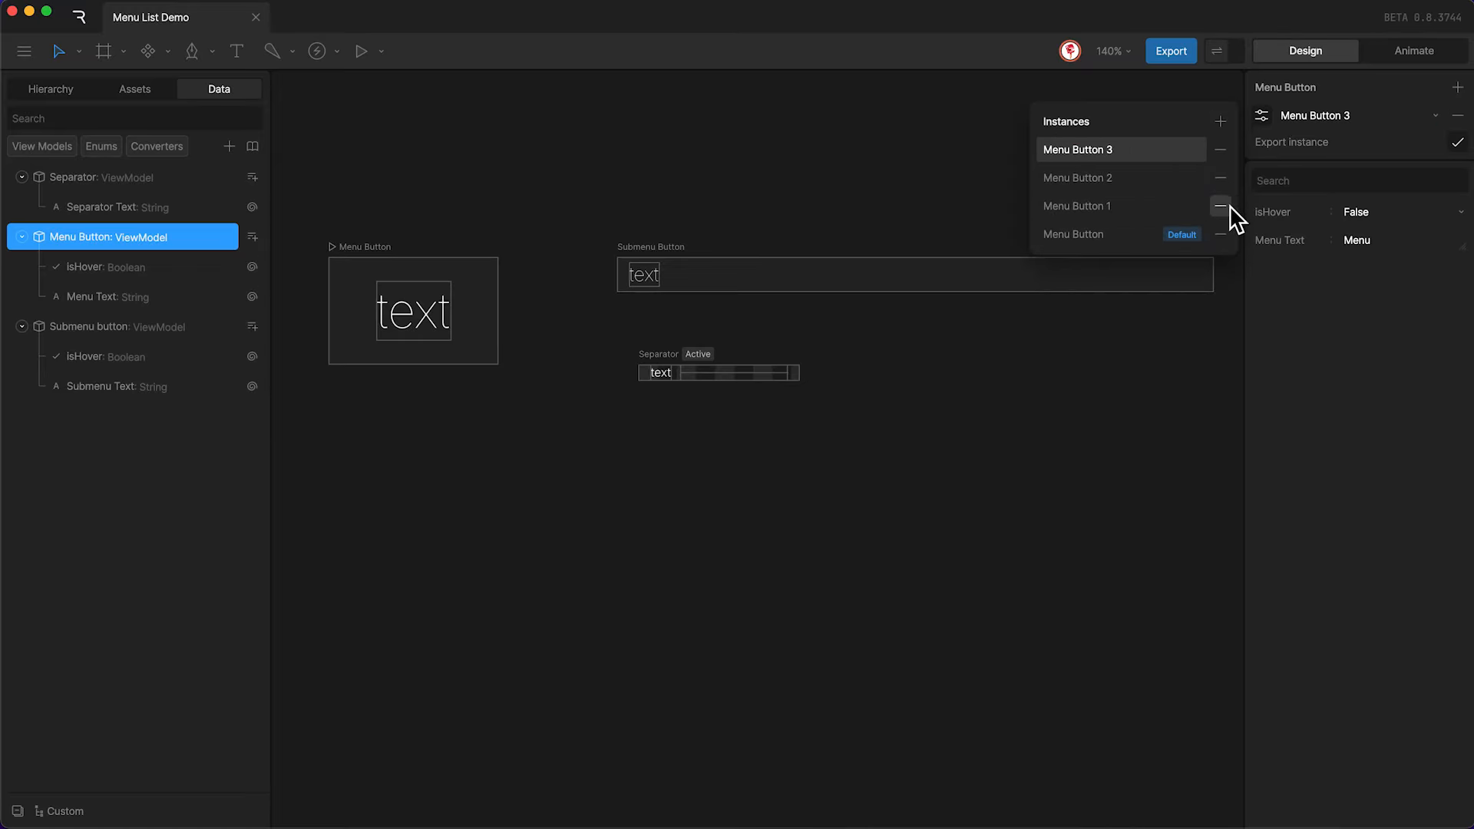
Delete the unnumbered Menu Button instance and set the Menu Text of Menu Button 1 to "Menu 1".
{"action": "left_click", "coordinate": [1221, 234]}
{"action": "left_click", "coordinate": [1138, 204]}
{"action": "left_click", "coordinate": [1392, 240]}
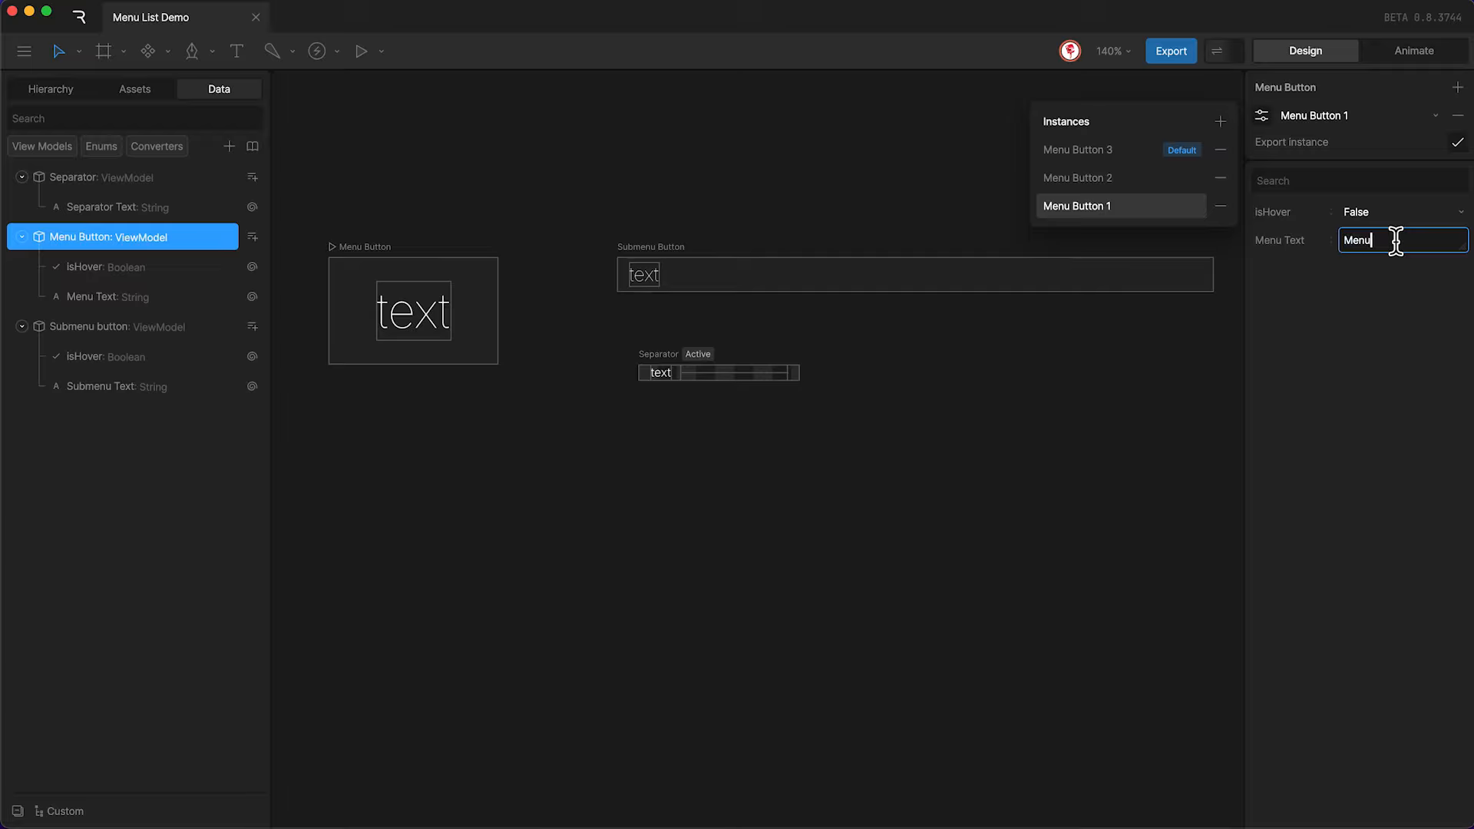
{"action": "type", "text": "1"}
Set the Menu Text of Menu Button 2 to "Menu 2" and of Menu Button 3 to "Menu 3".
{"action": "left_click", "coordinate": [1124, 181]}
{"action": "left_click", "coordinate": [1388, 240]}
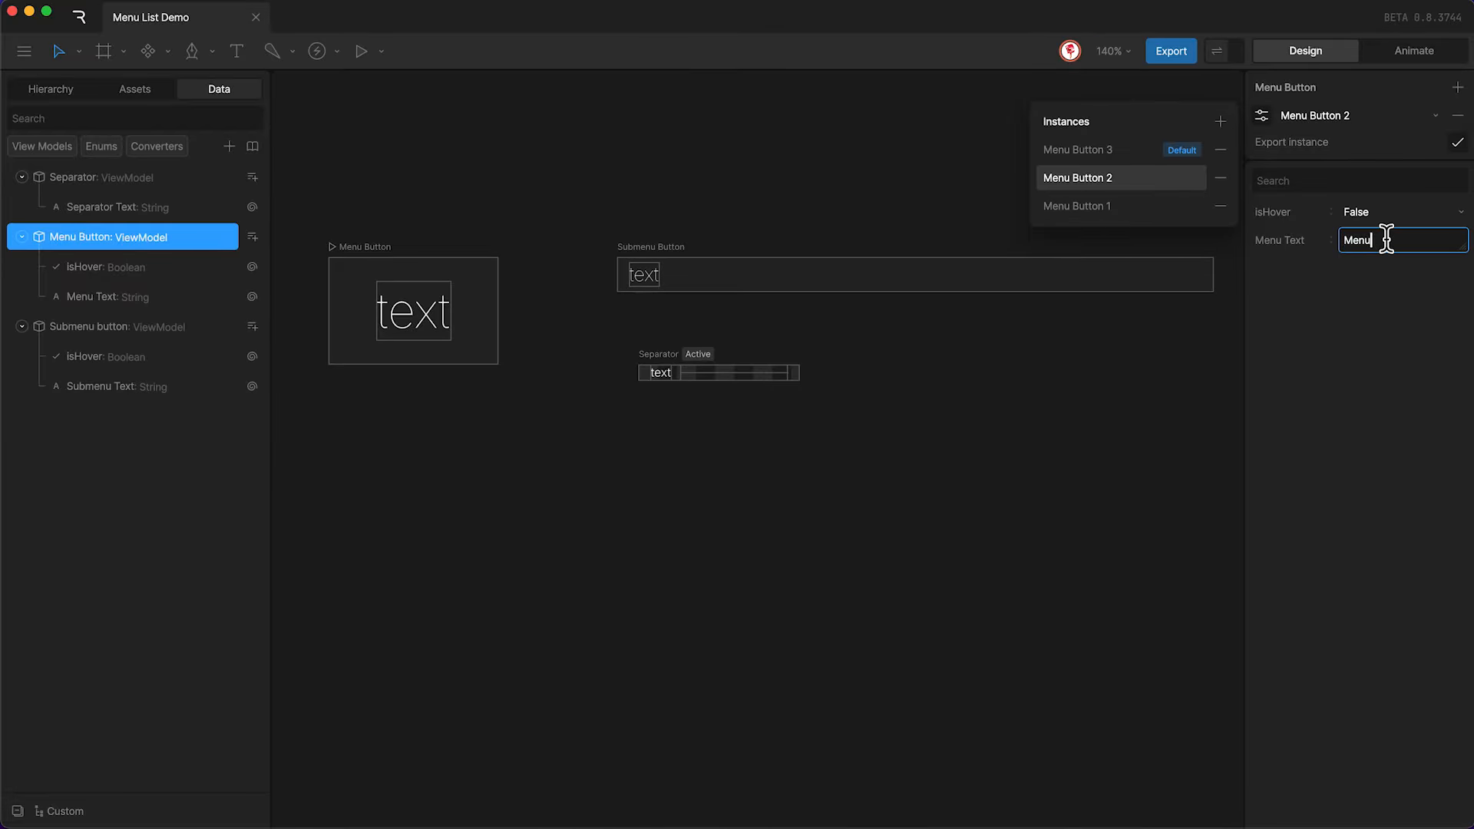
{"action": "type", "text": "2"}
{"action": "left_click", "coordinate": [1113, 151]}
{"action": "left_click", "coordinate": [1394, 241]}
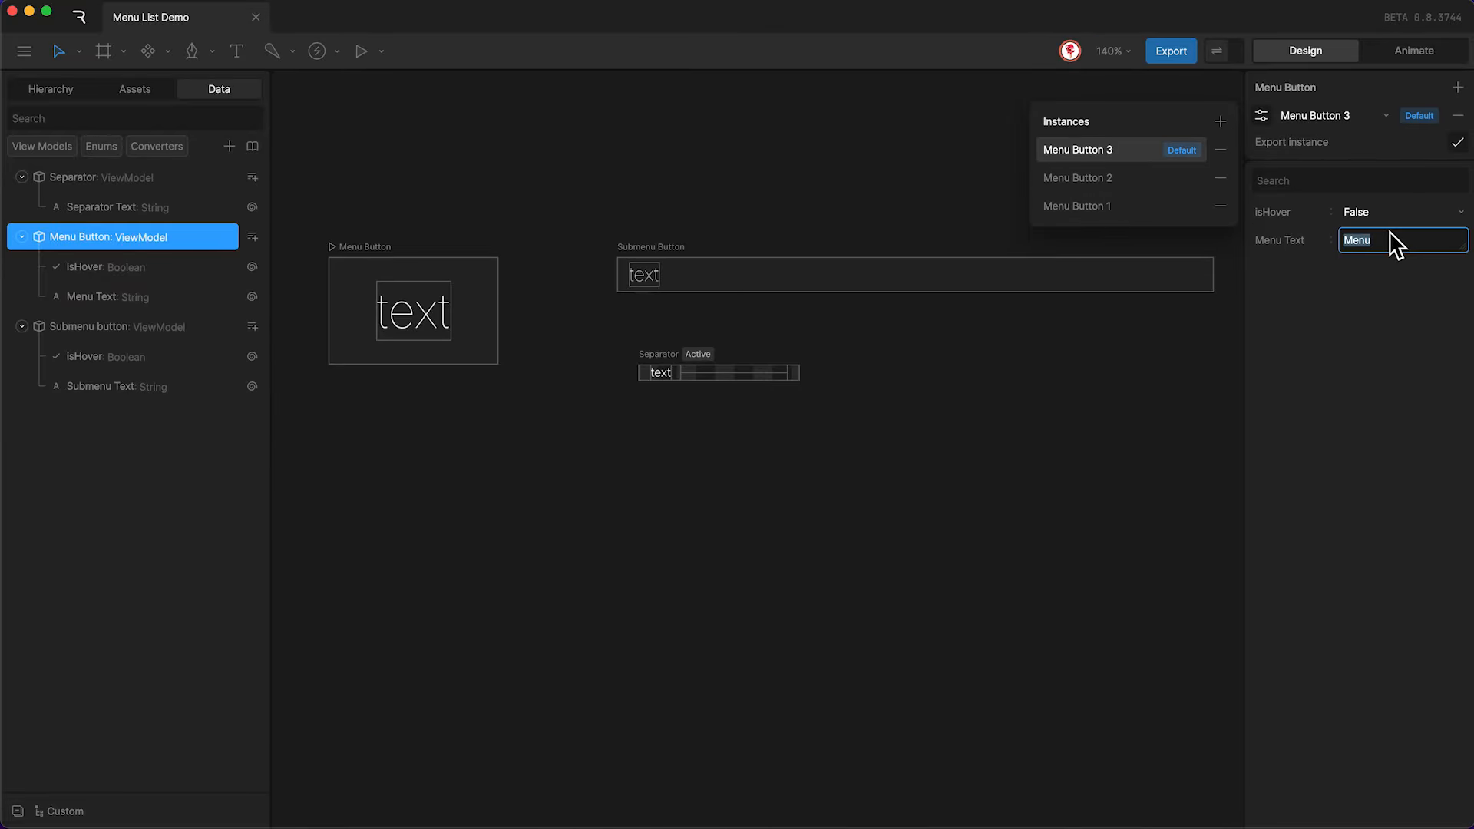
{"action": "type", "text": "3"}
{"action": "left_click", "coordinate": [1382, 356]}
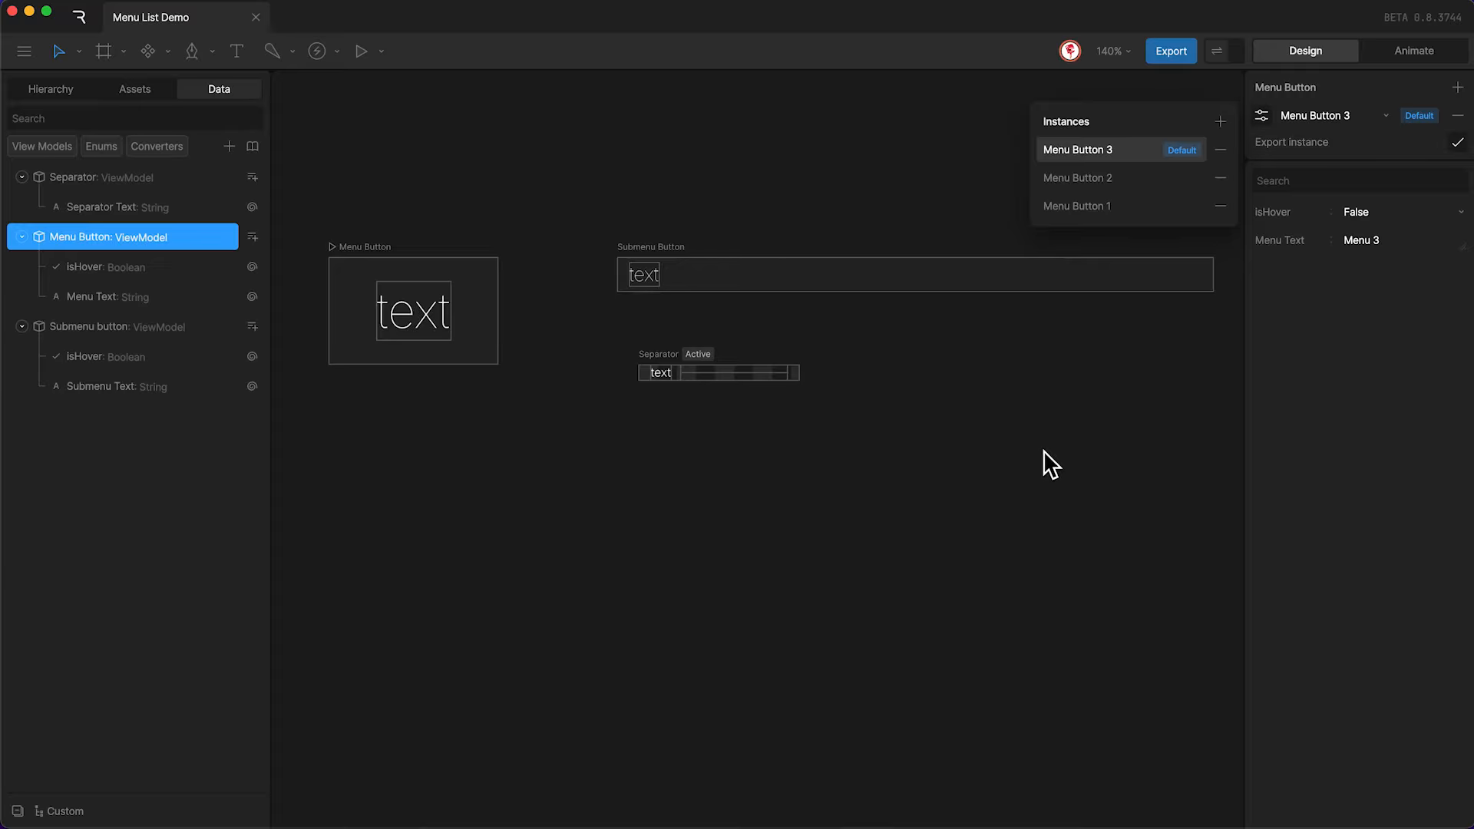
{"action": "left_click", "coordinate": [1015, 443]}
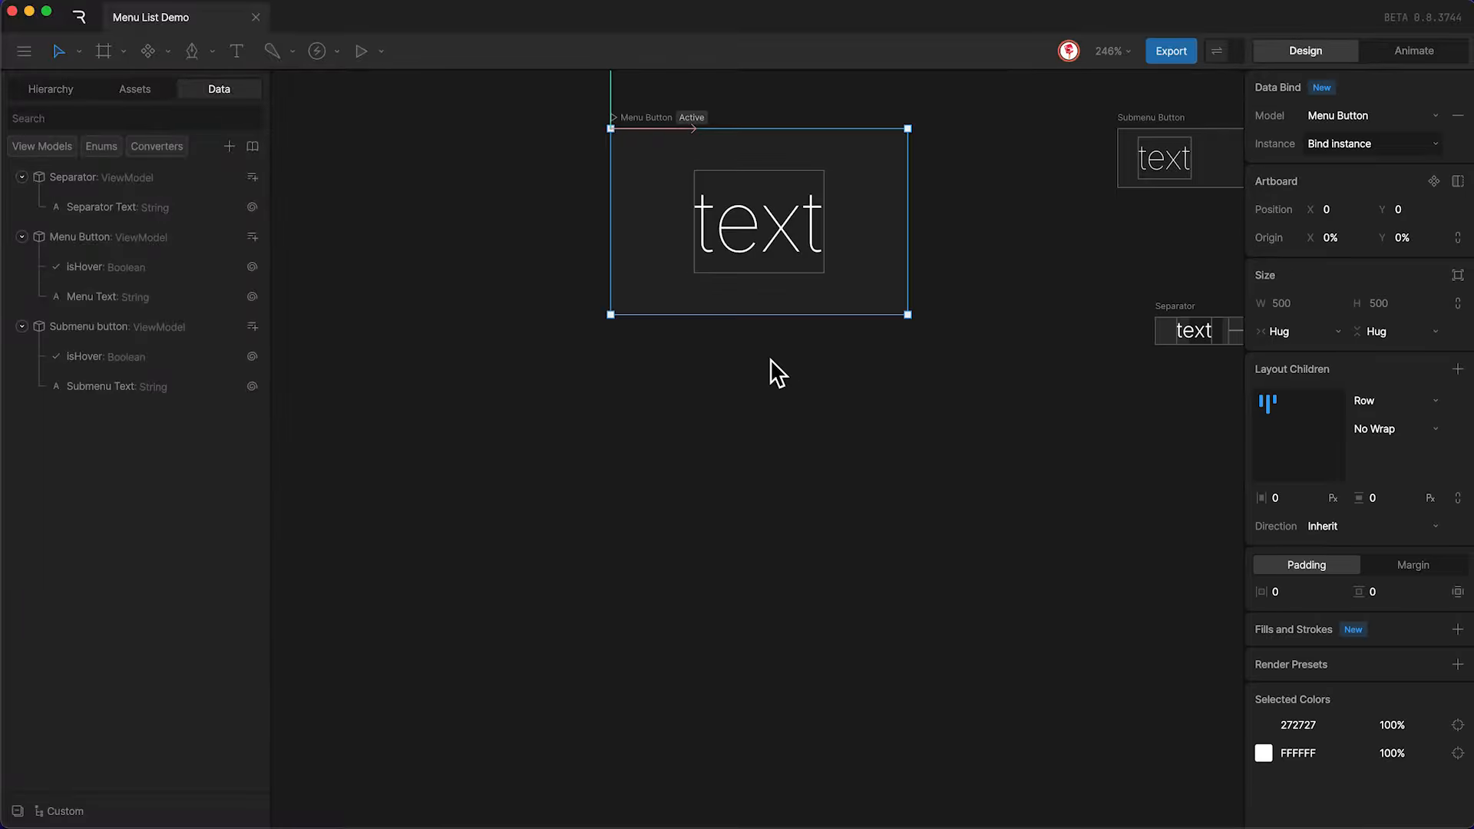
Rename the Row layout in the Menu Button artboard's hierarchy to "Menu Button".
{"action": "left_click", "coordinate": [67, 89]}
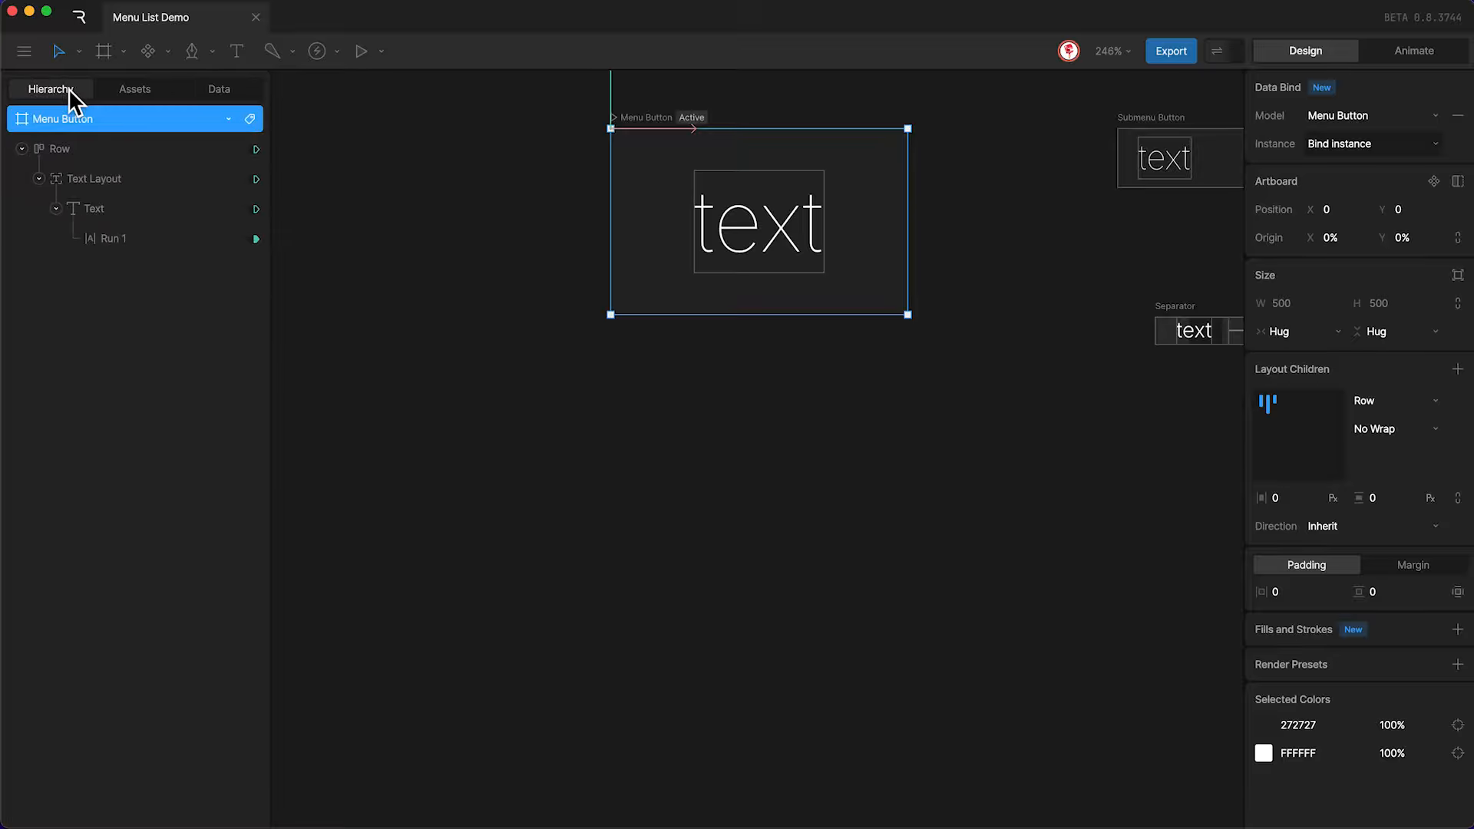
{"action": "left_click", "coordinate": [60, 148]}
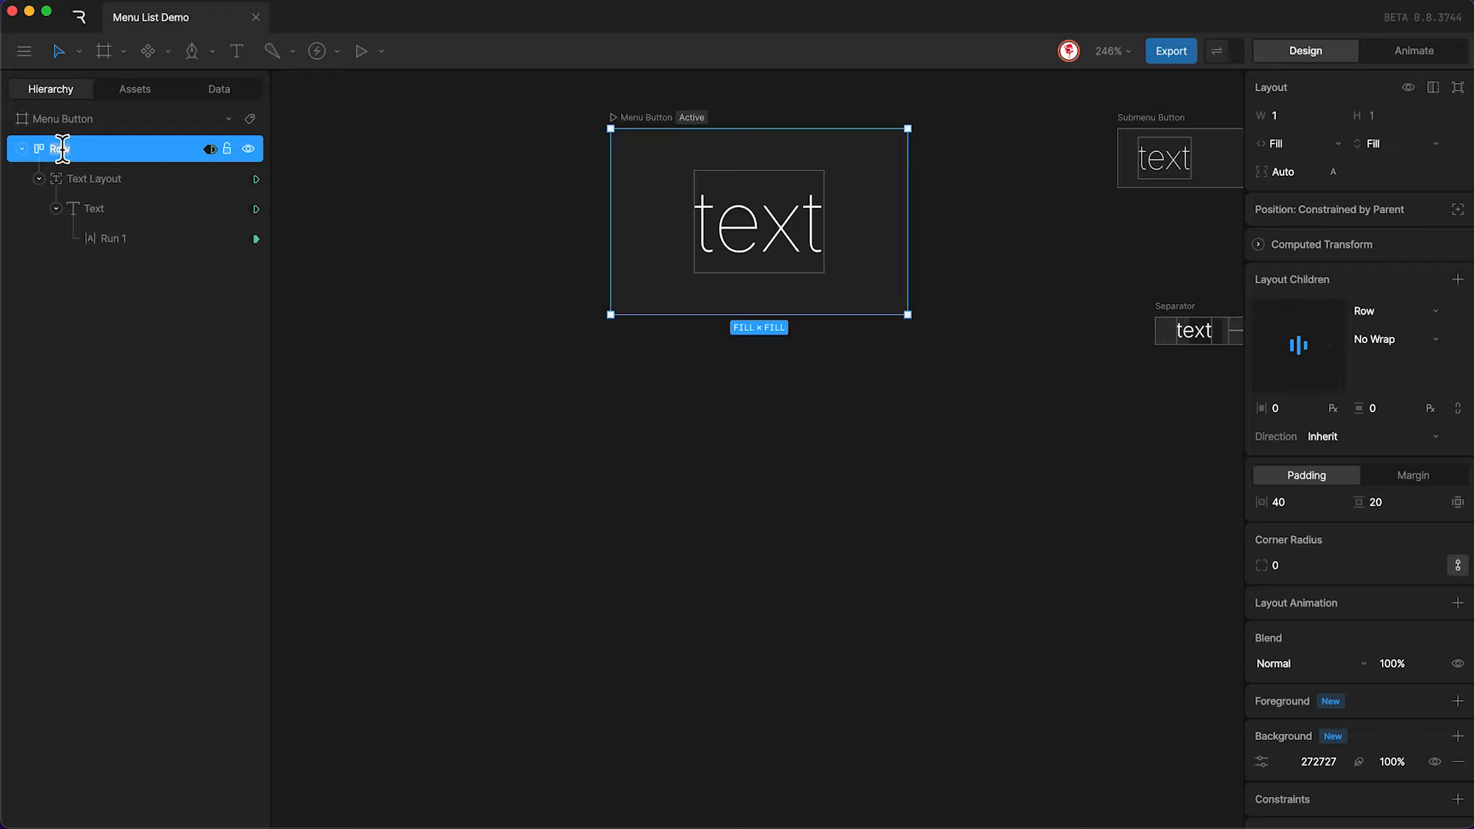
{"action": "type", "text": "Menu B"}
{"action": "type", "text": "utton"}
{"action": "key", "text": "Return"}
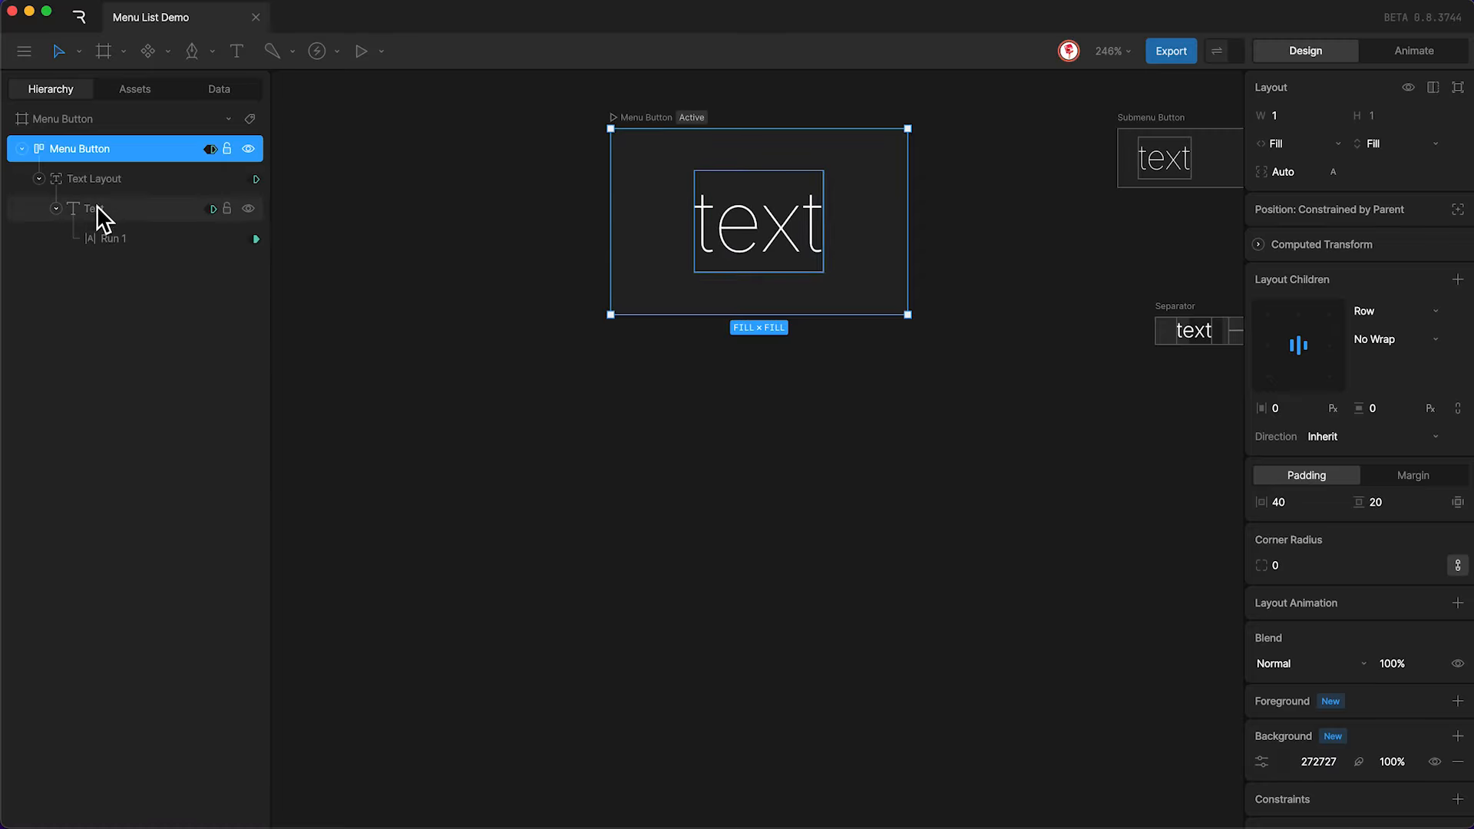
Wrap the Menu Button layout in a parent layout with Fill width, Fill height and Column direction.
{"action": "right_click", "coordinate": [96, 144]}
{"action": "mouse_move", "coordinate": [245, 244]}
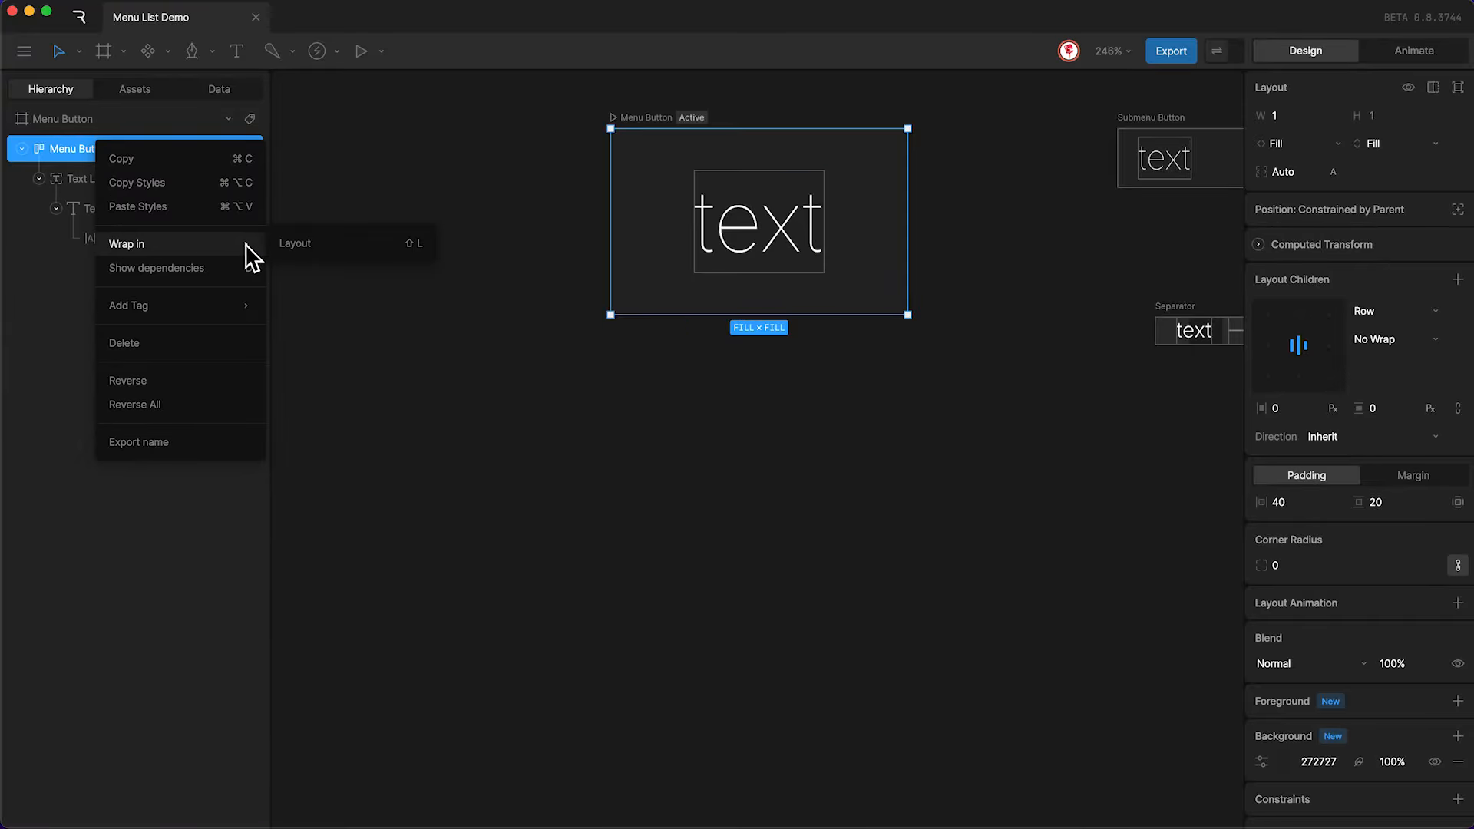
{"action": "left_click", "coordinate": [307, 243]}
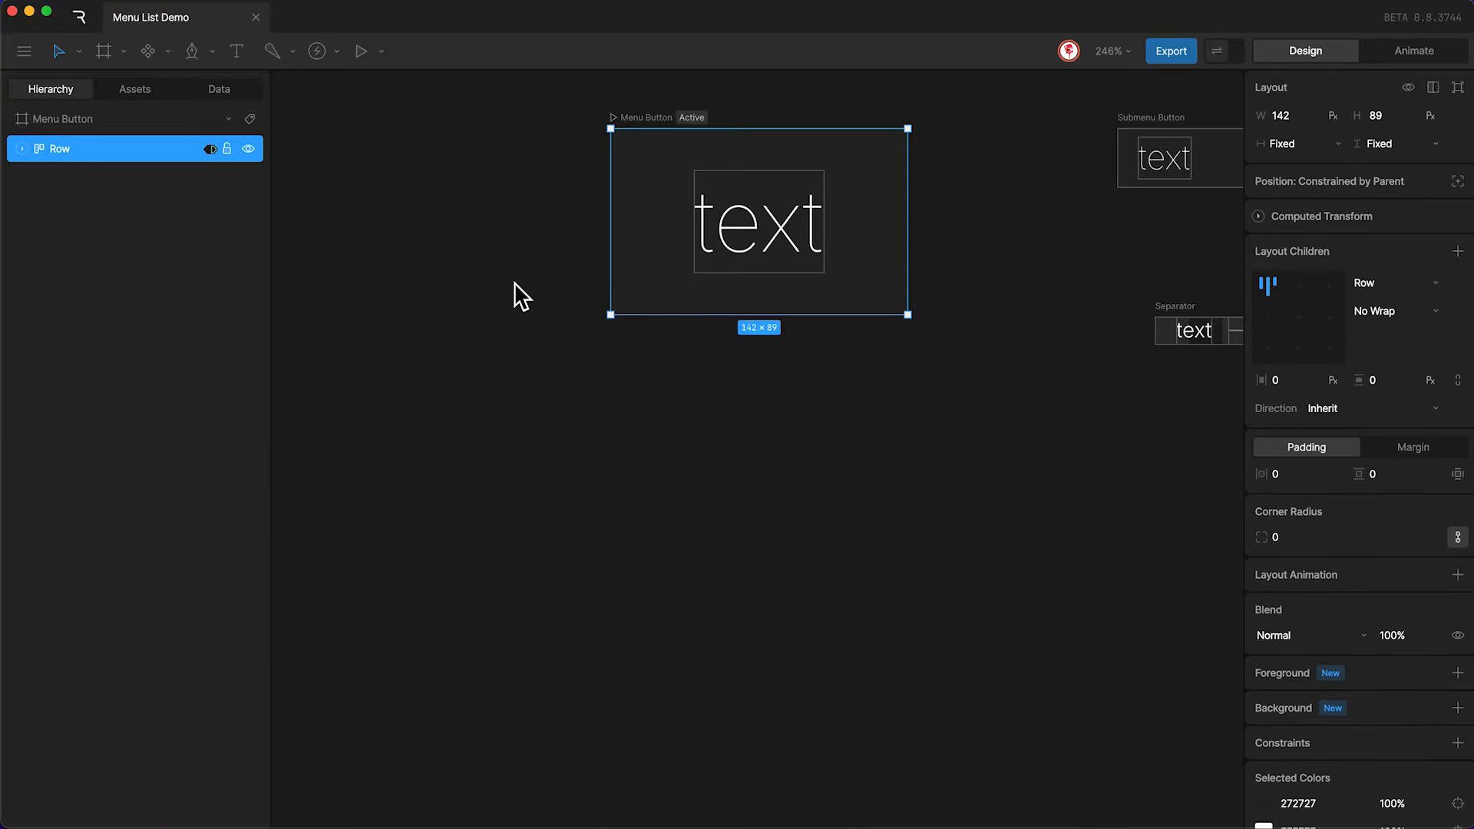
{"action": "left_click", "coordinate": [1284, 144]}
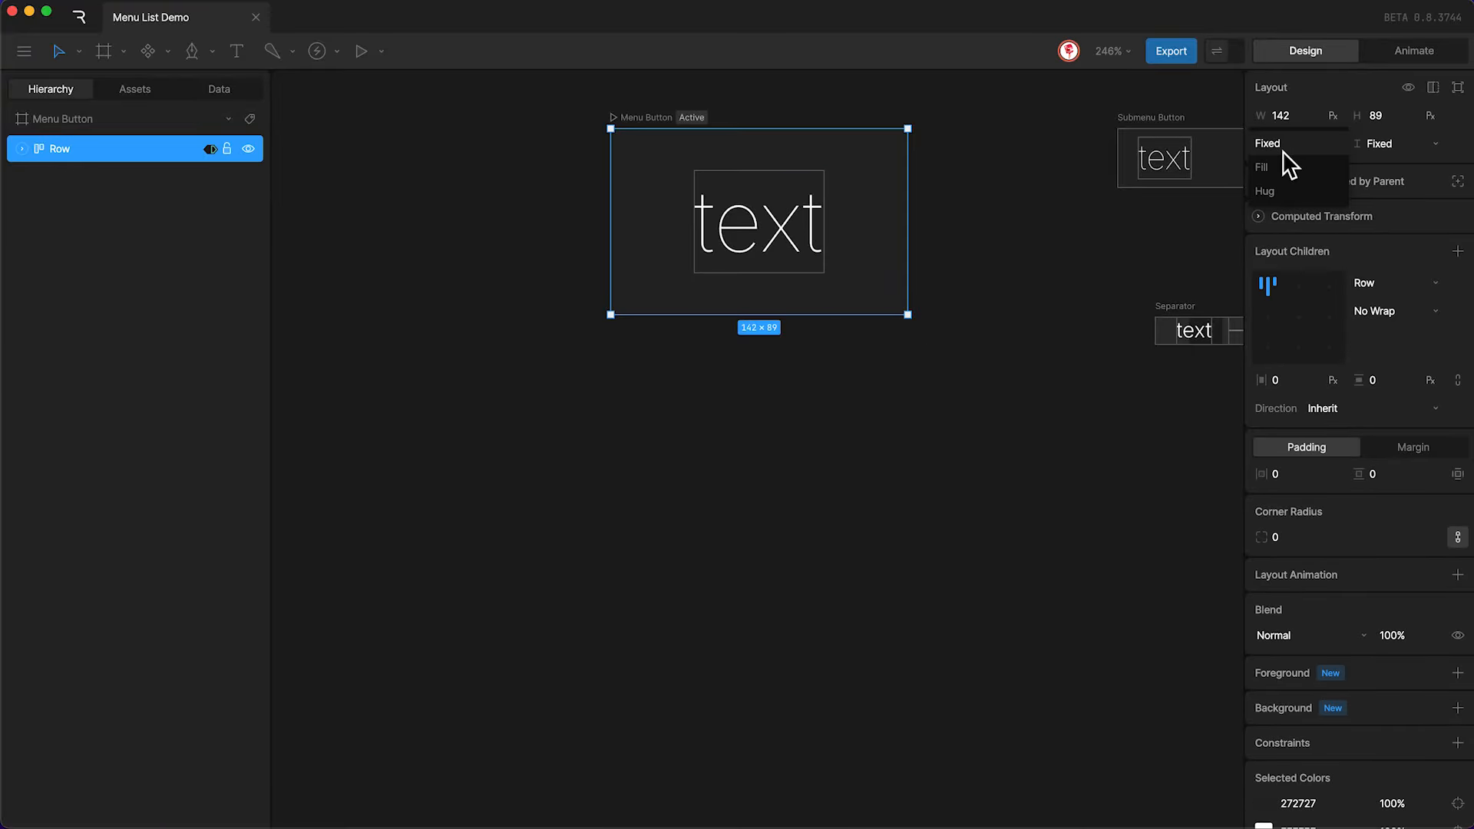
{"action": "left_click", "coordinate": [1279, 167]}
{"action": "left_click", "coordinate": [1406, 146]}
{"action": "left_click", "coordinate": [1374, 167]}
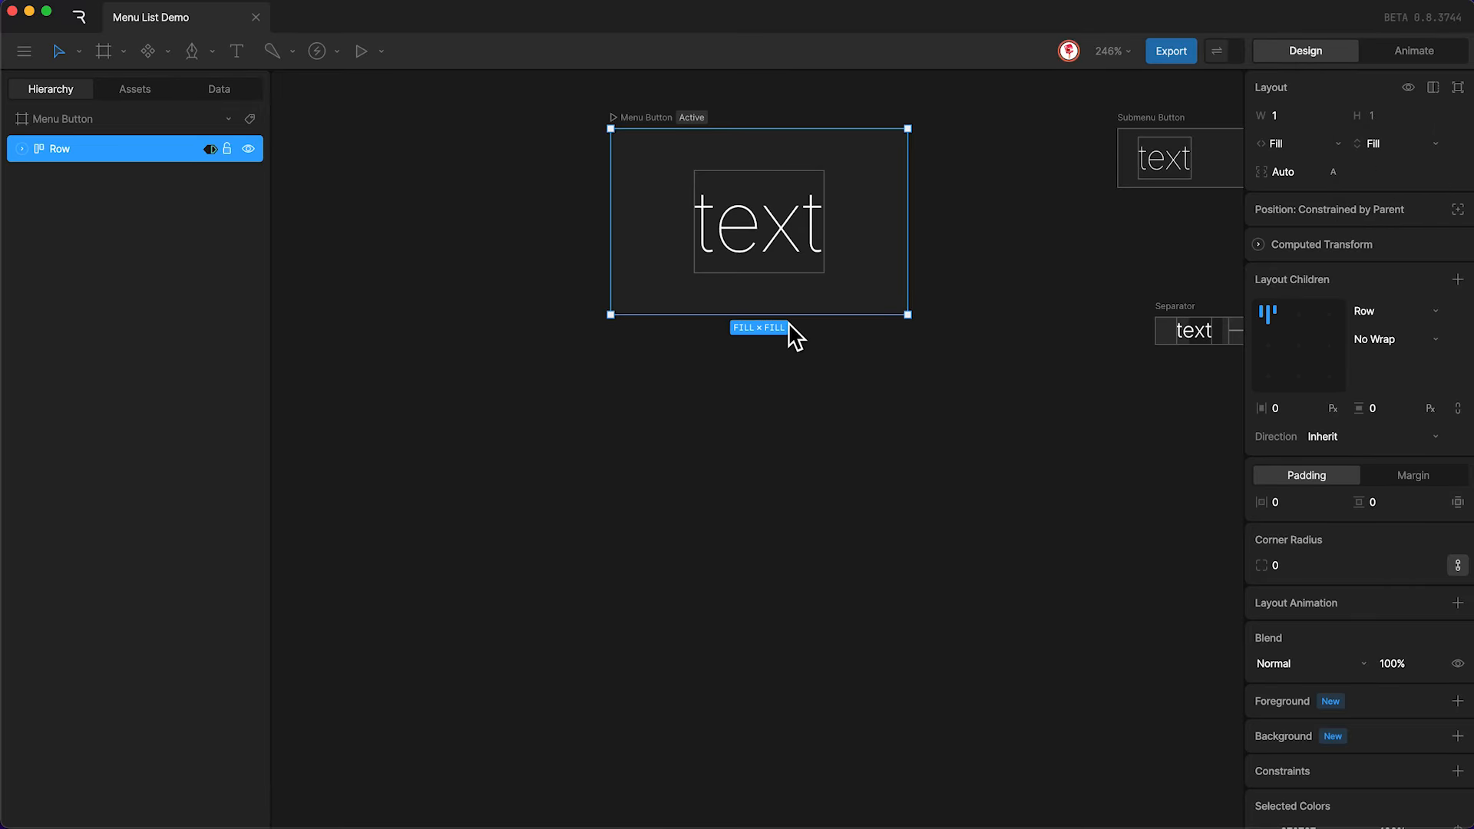
{"action": "left_click", "coordinate": [1380, 310]}
{"action": "left_click", "coordinate": [1374, 341]}
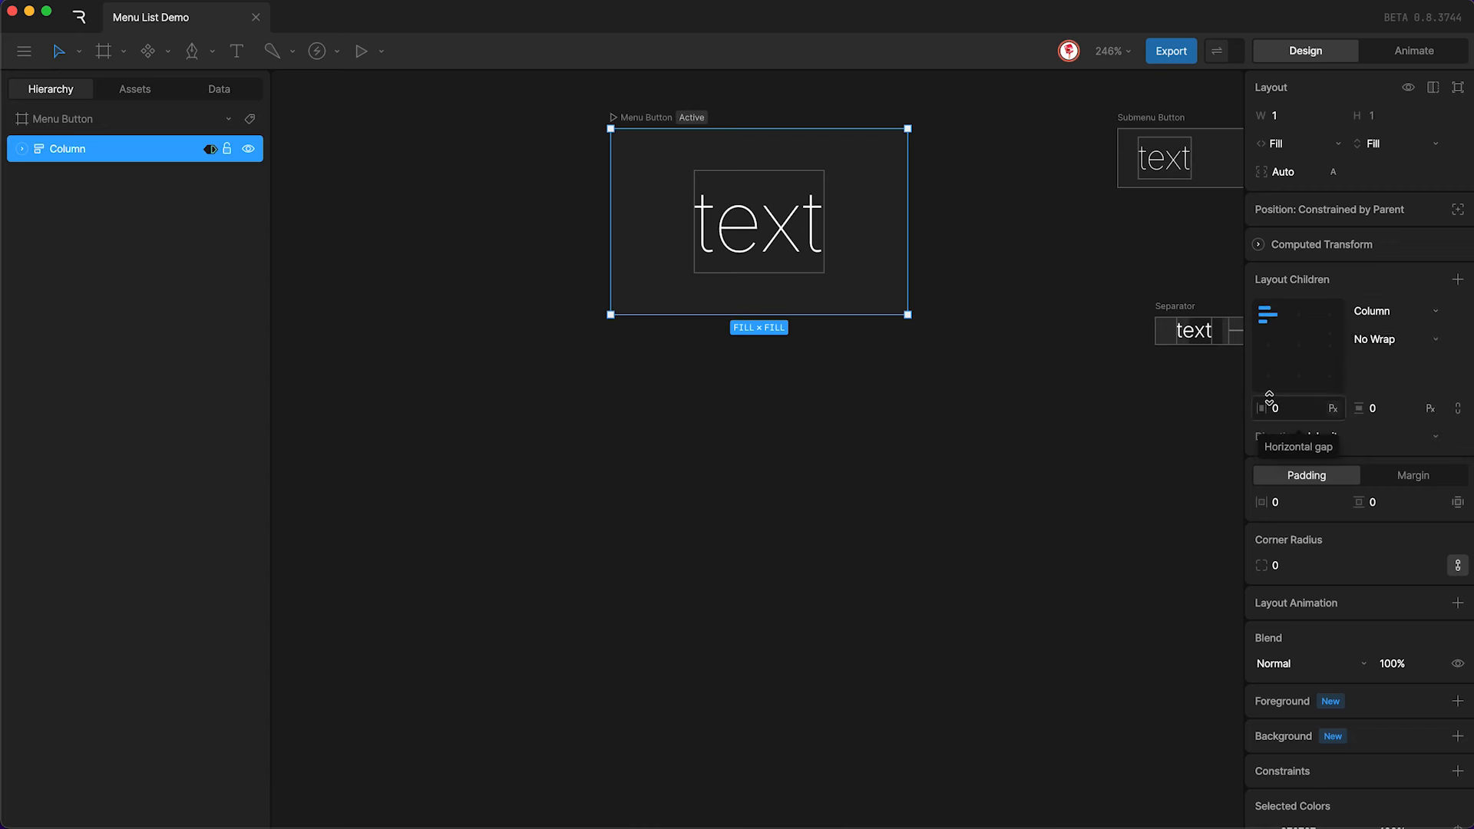
Add a child layout to the Column layout and rename it "List".
{"action": "left_click", "coordinate": [1458, 279]}
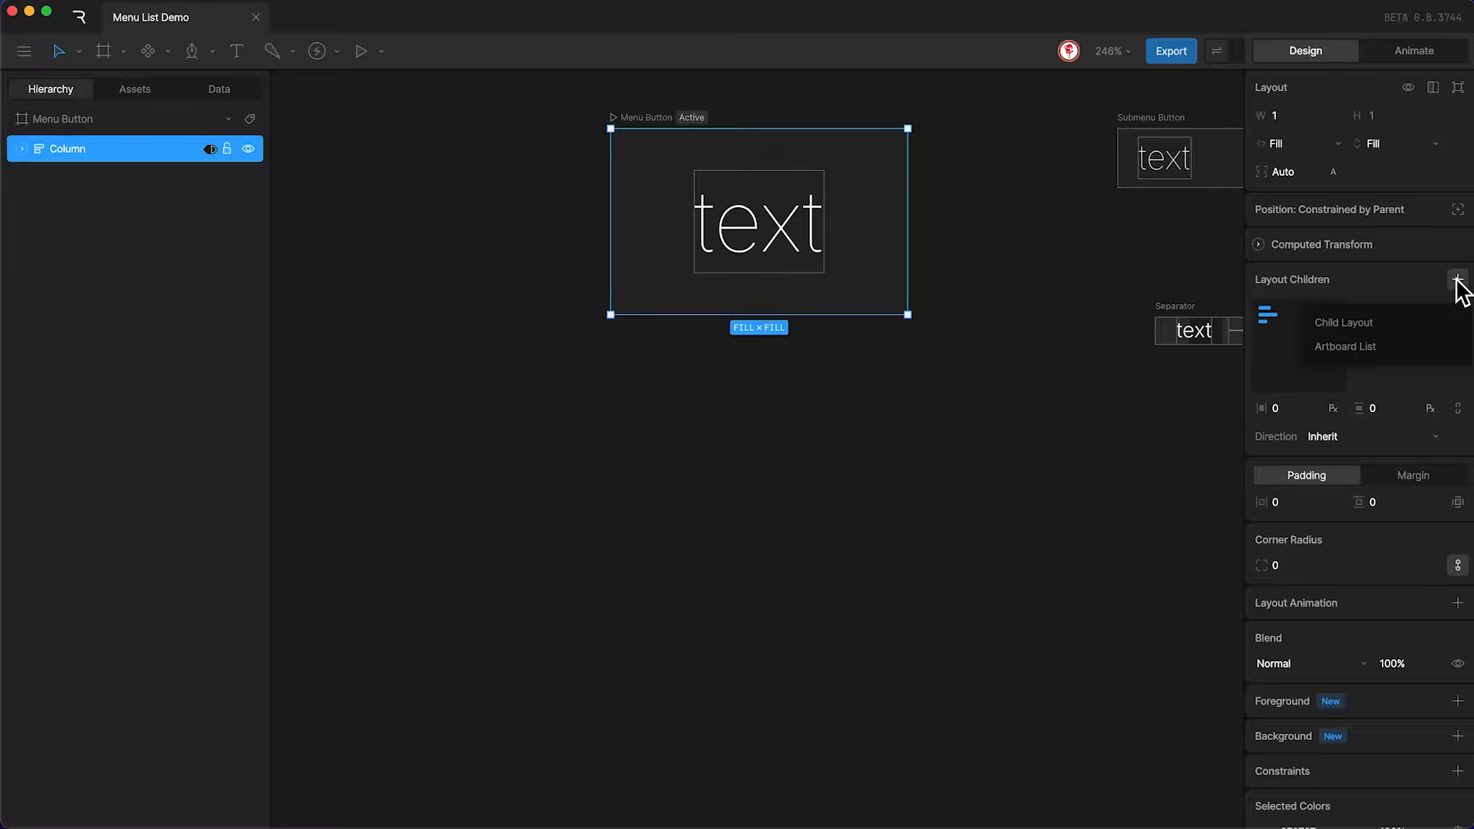
{"action": "left_click", "coordinate": [1382, 321]}
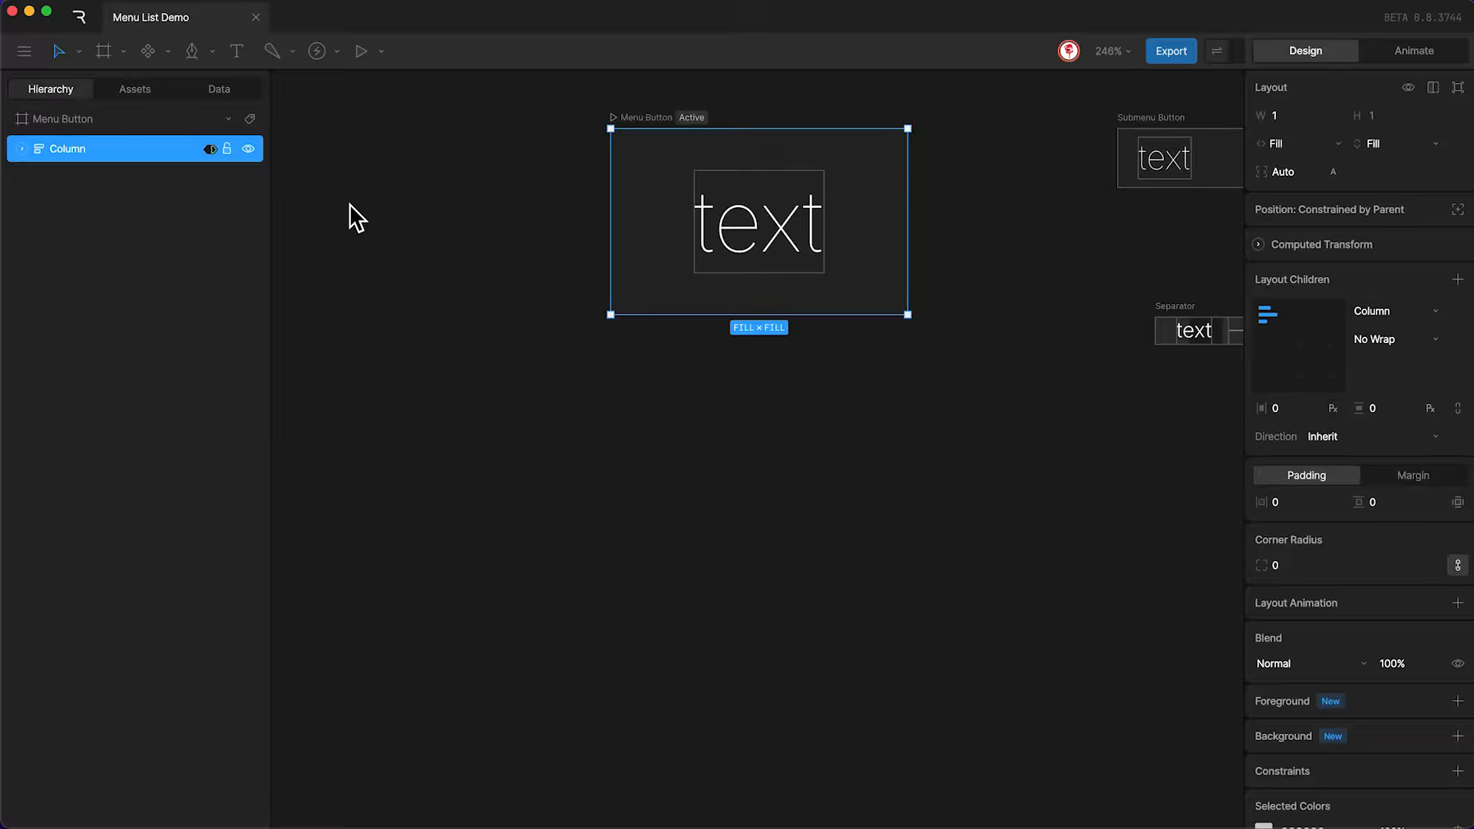
{"action": "left_click", "coordinate": [21, 149]}
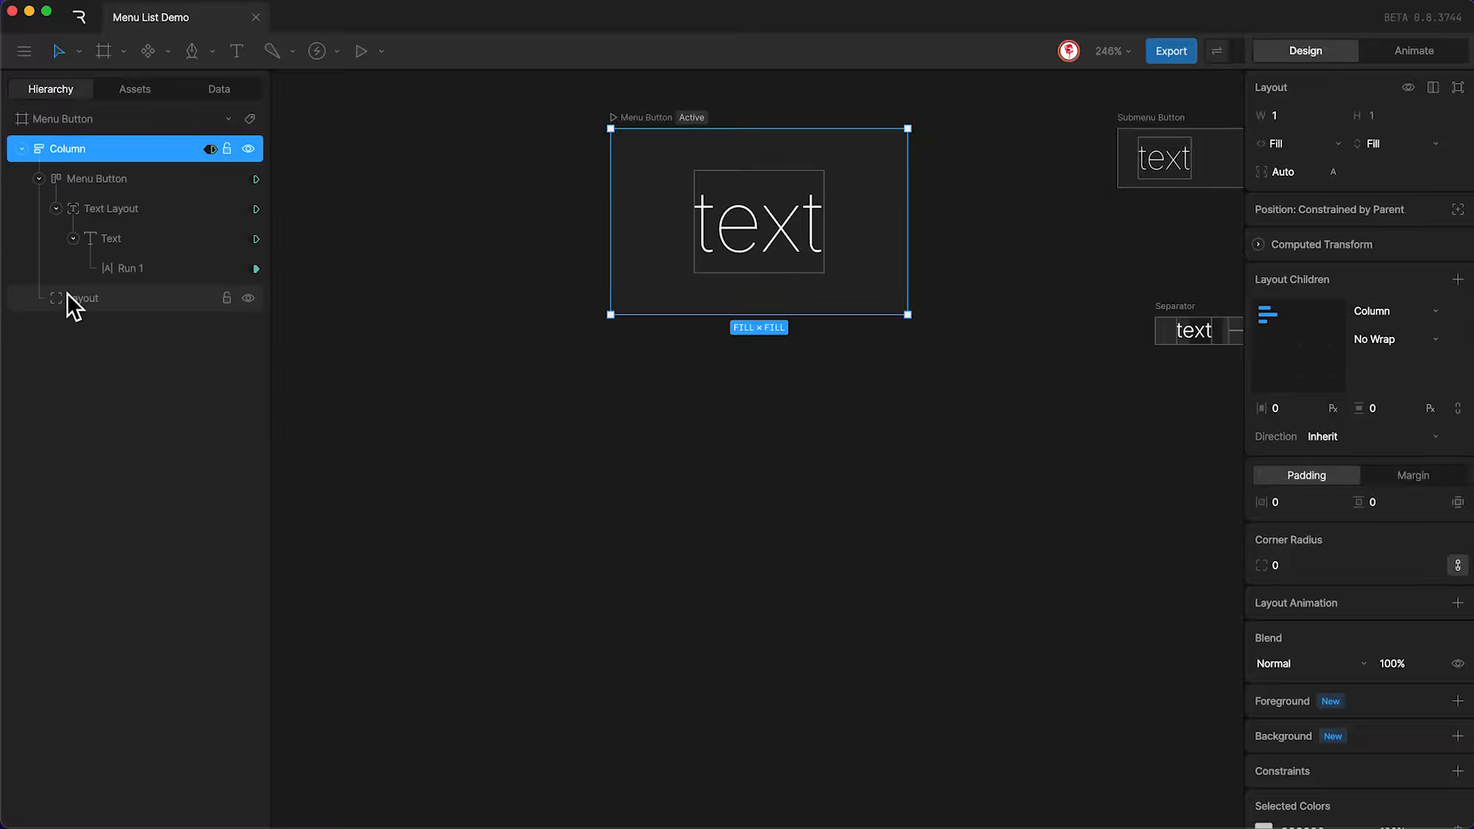
{"action": "left_click", "coordinate": [94, 299]}
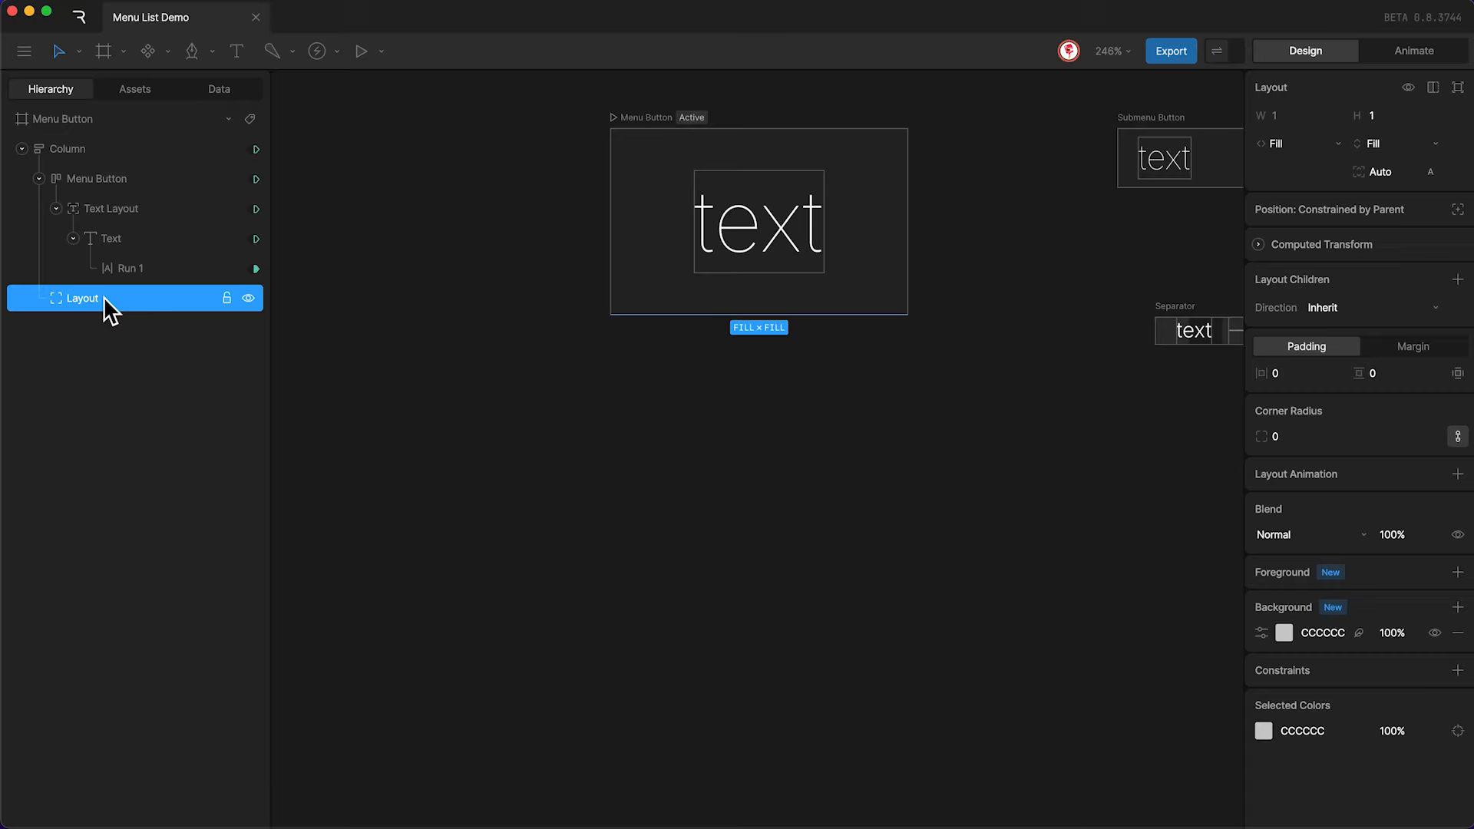
{"action": "type", "text": "List"}
Add an Artboard List to the List layout and set the layout's direction to Column.
{"action": "left_click", "coordinate": [1458, 279]}
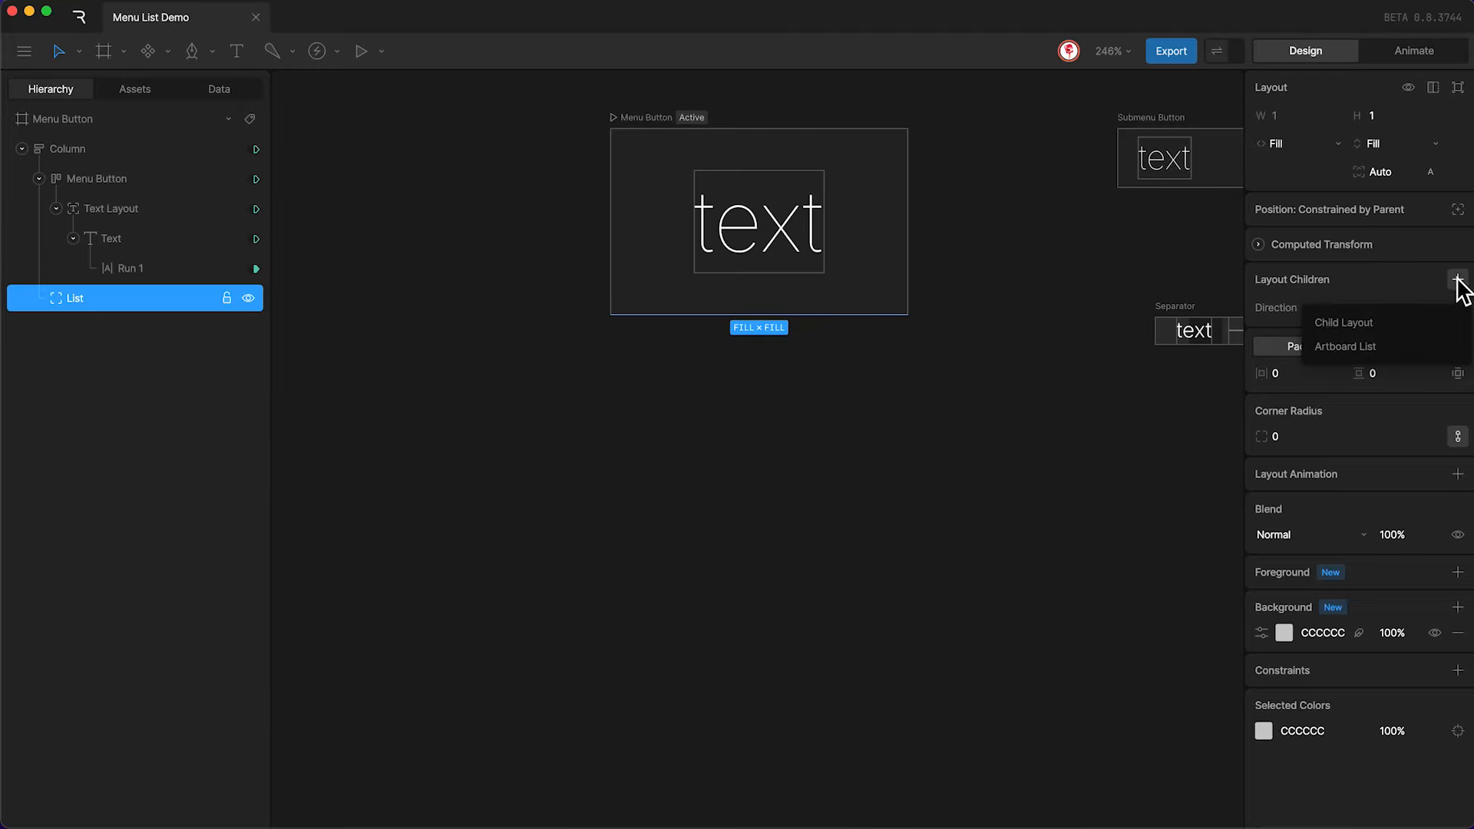
{"action": "left_click", "coordinate": [1362, 350]}
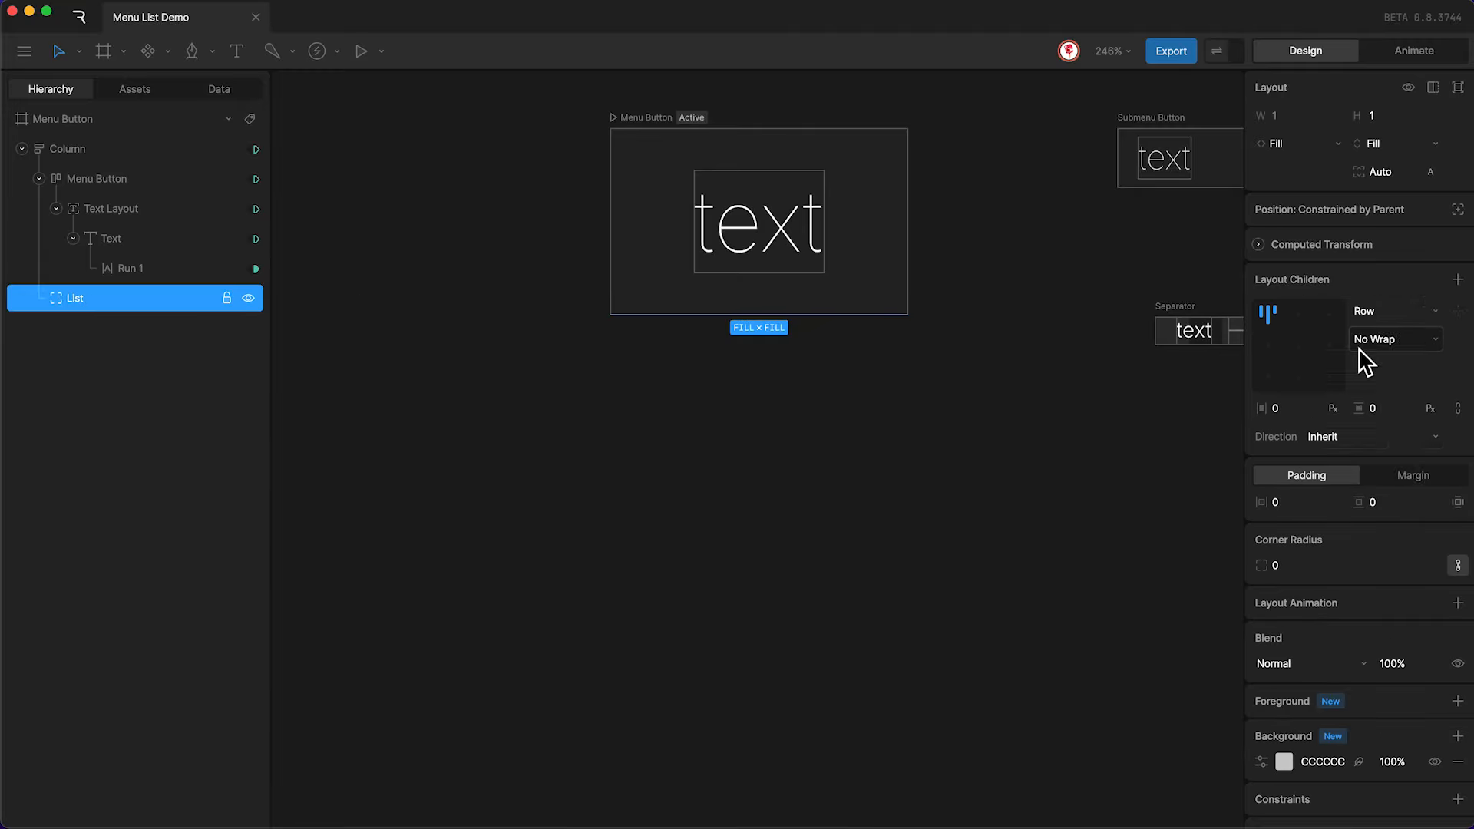
{"action": "left_click", "coordinate": [39, 298]}
{"action": "left_click", "coordinate": [1370, 311]}
{"action": "left_click", "coordinate": [1365, 348]}
Set the List layout's horizontal and vertical padding to 10.
{"action": "left_click", "coordinate": [1296, 503]}
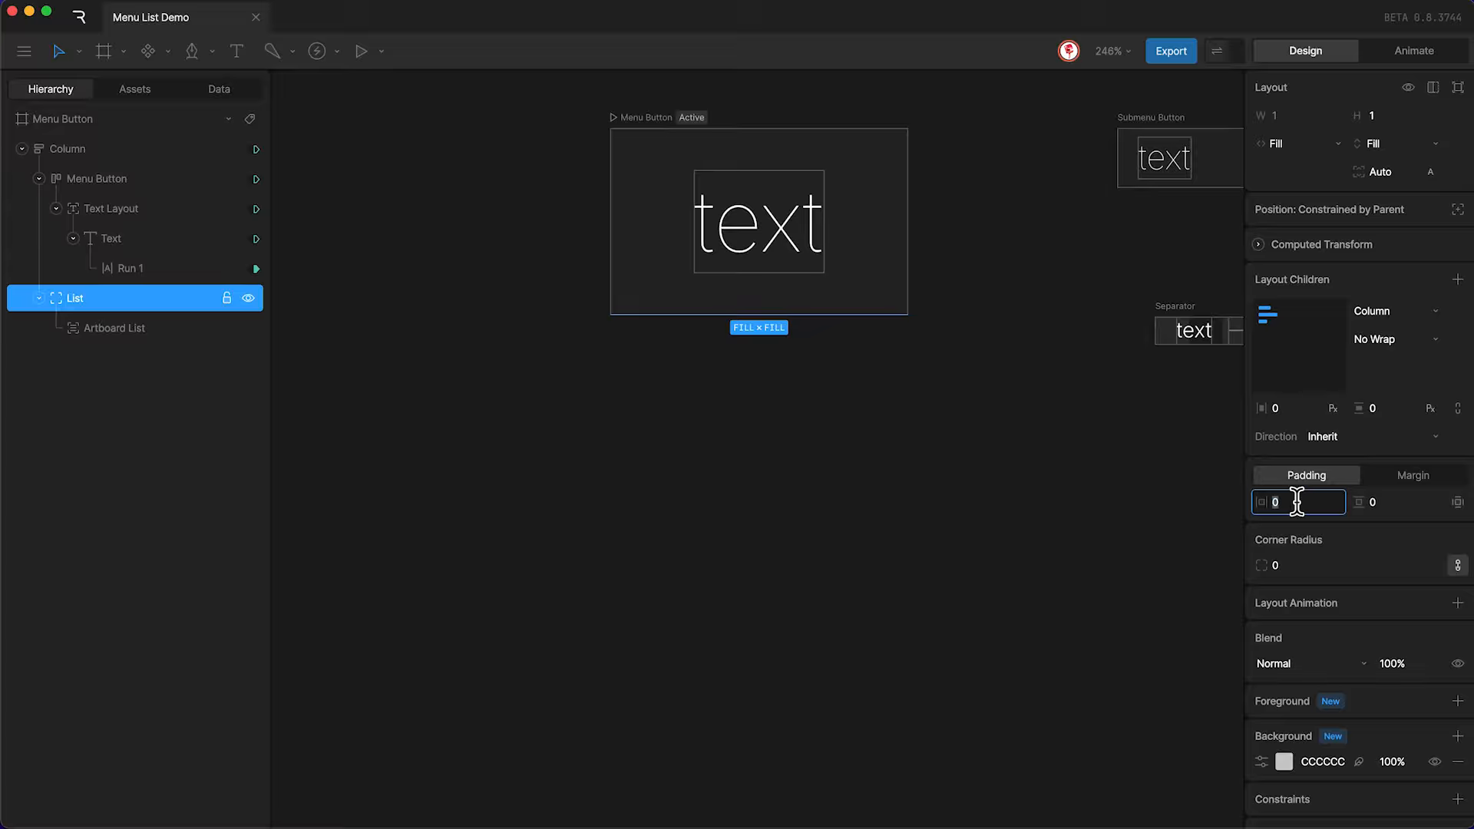
{"action": "type", "text": "10"}
{"action": "left_click", "coordinate": [1390, 504]}
{"action": "type", "text": "10"}
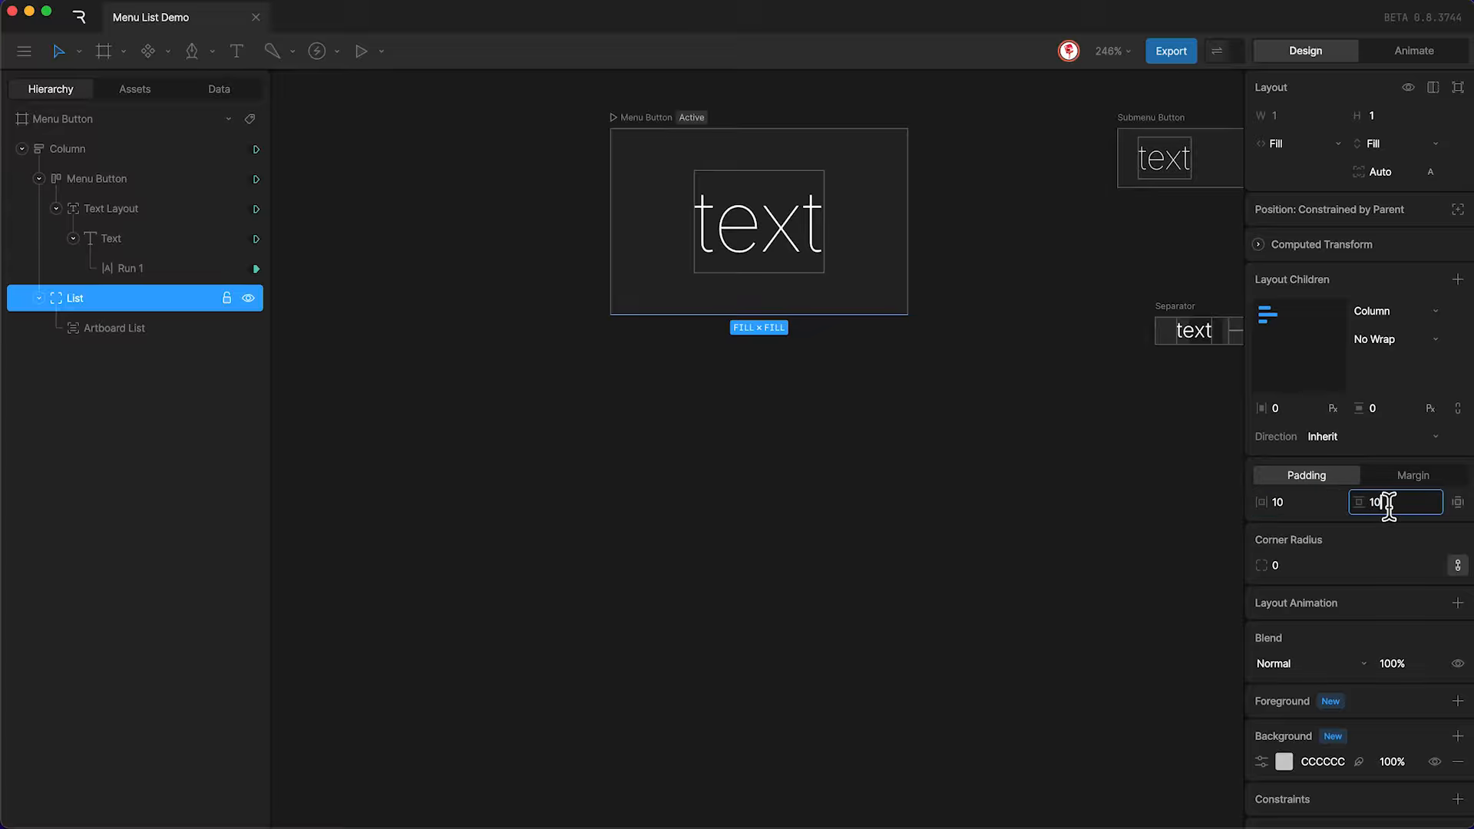
{"action": "key", "text": "Return"}
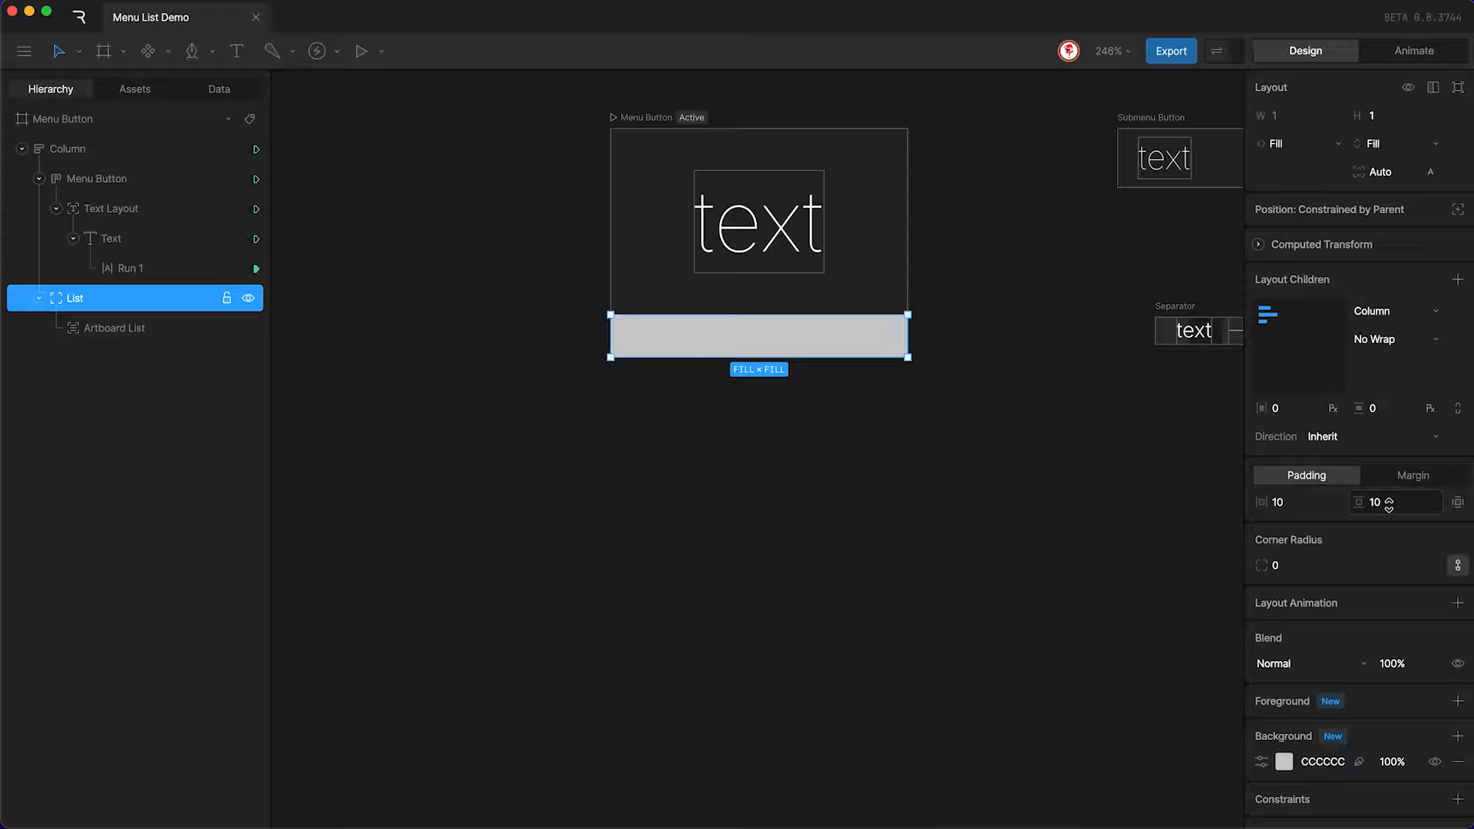
Set the List layout's vertical gap to 4 px and change its background color to black (000000).
{"action": "left_click", "coordinate": [1382, 408]}
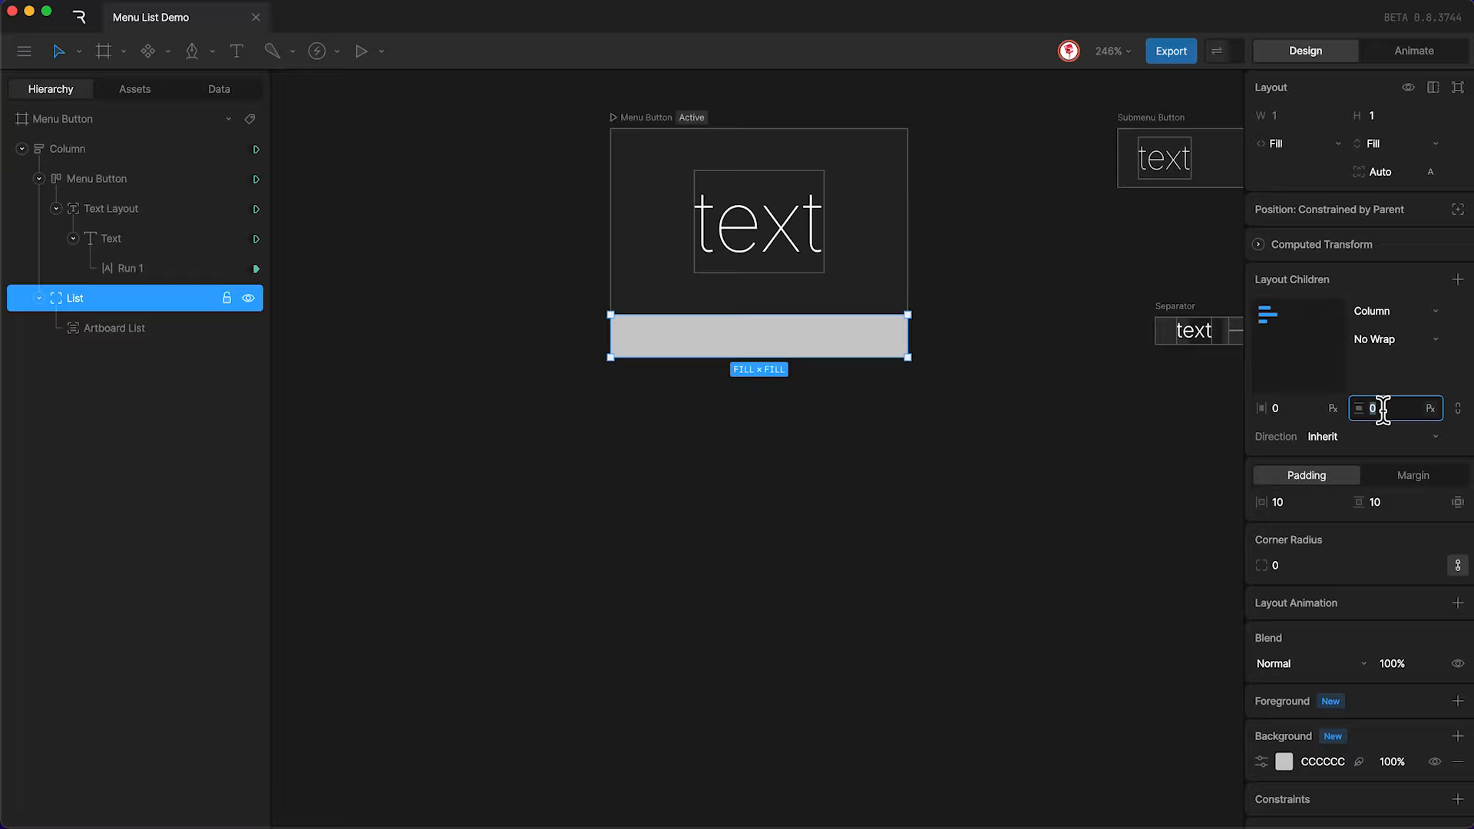
{"action": "type", "text": "4"}
{"action": "key", "text": "Return"}
{"action": "left_click", "coordinate": [1280, 759]}
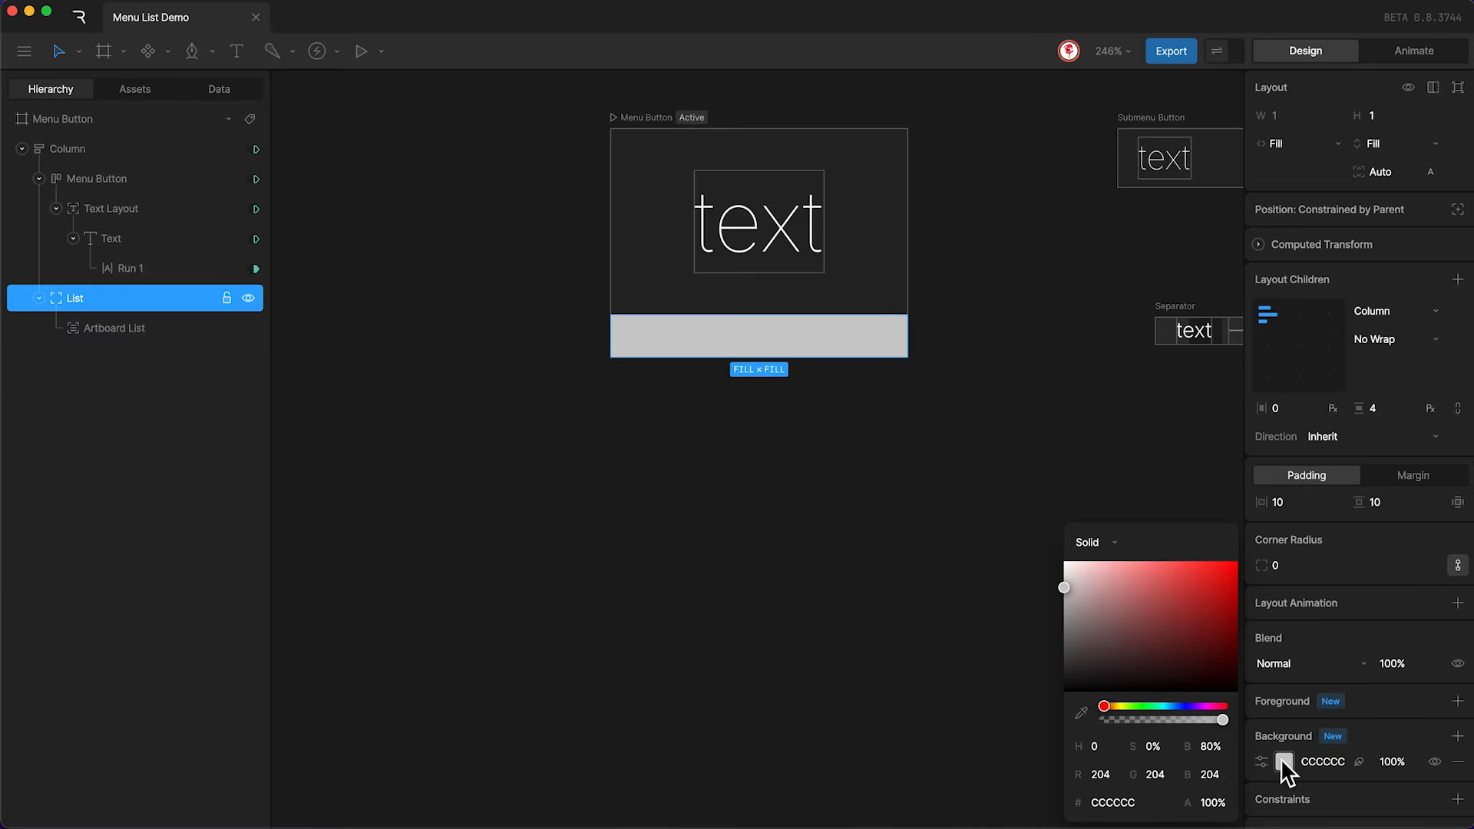
{"action": "left_click_drag", "start_coordinate": [1149, 661], "coordinate": [1050, 697]}
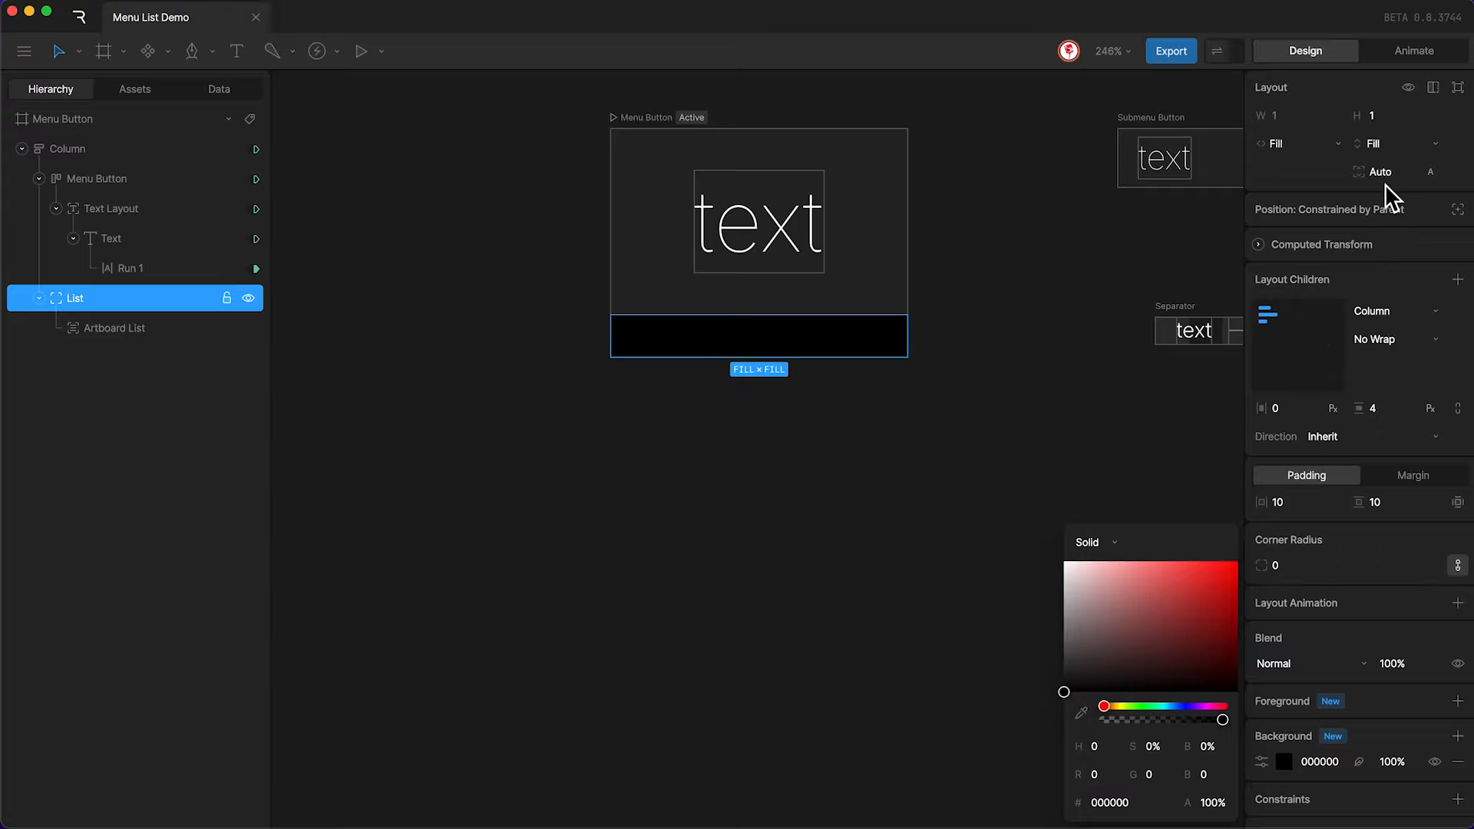
Set the List layout's height to Hug and deselect it.
{"action": "left_click", "coordinate": [1380, 145]}
{"action": "left_click", "coordinate": [1366, 191]}
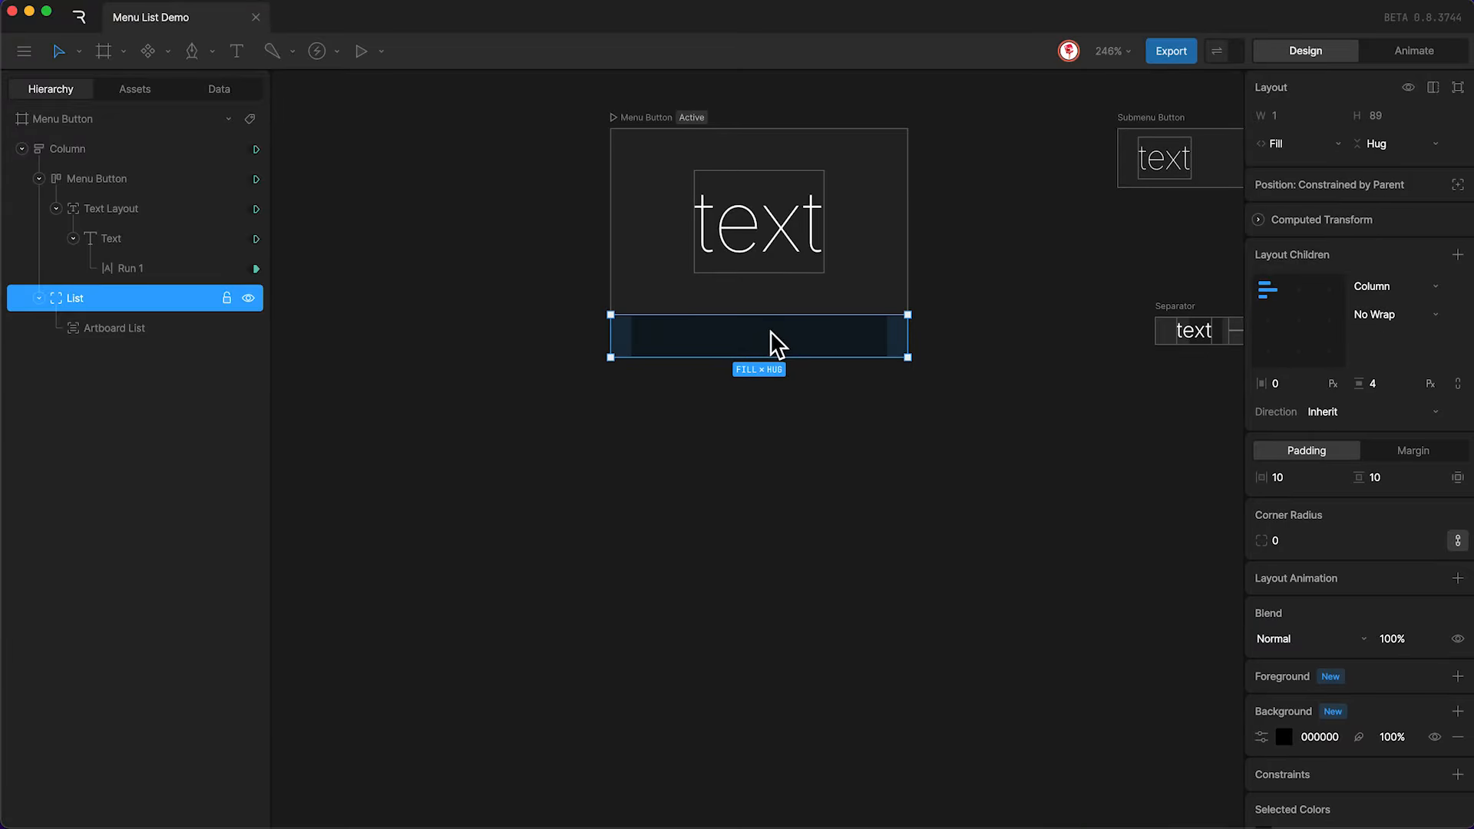
{"action": "left_click", "coordinate": [915, 475]}
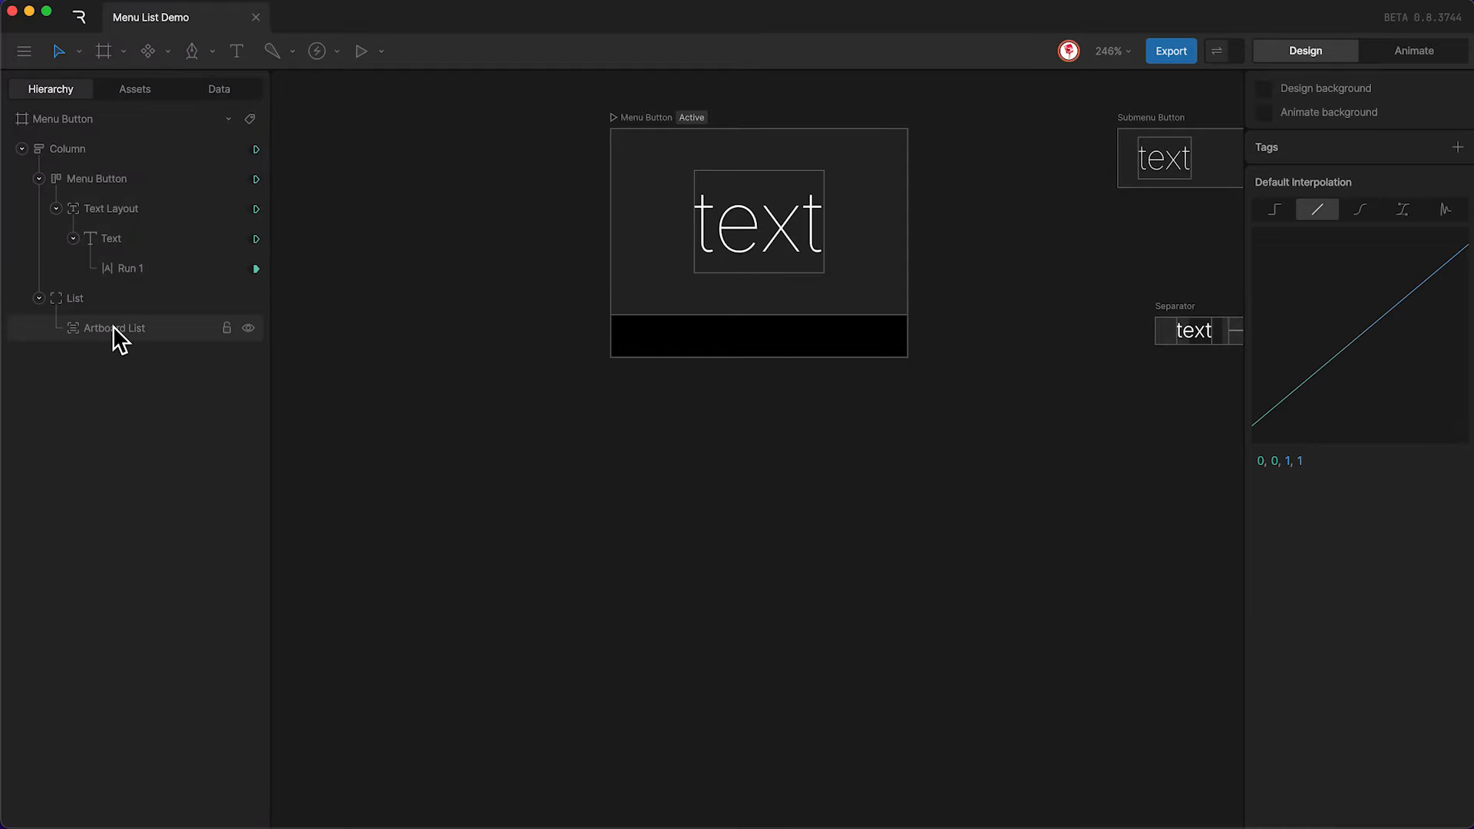
Add a List property to the Menu Button view model and rename it "Submenu List".
{"action": "left_click", "coordinate": [206, 88]}
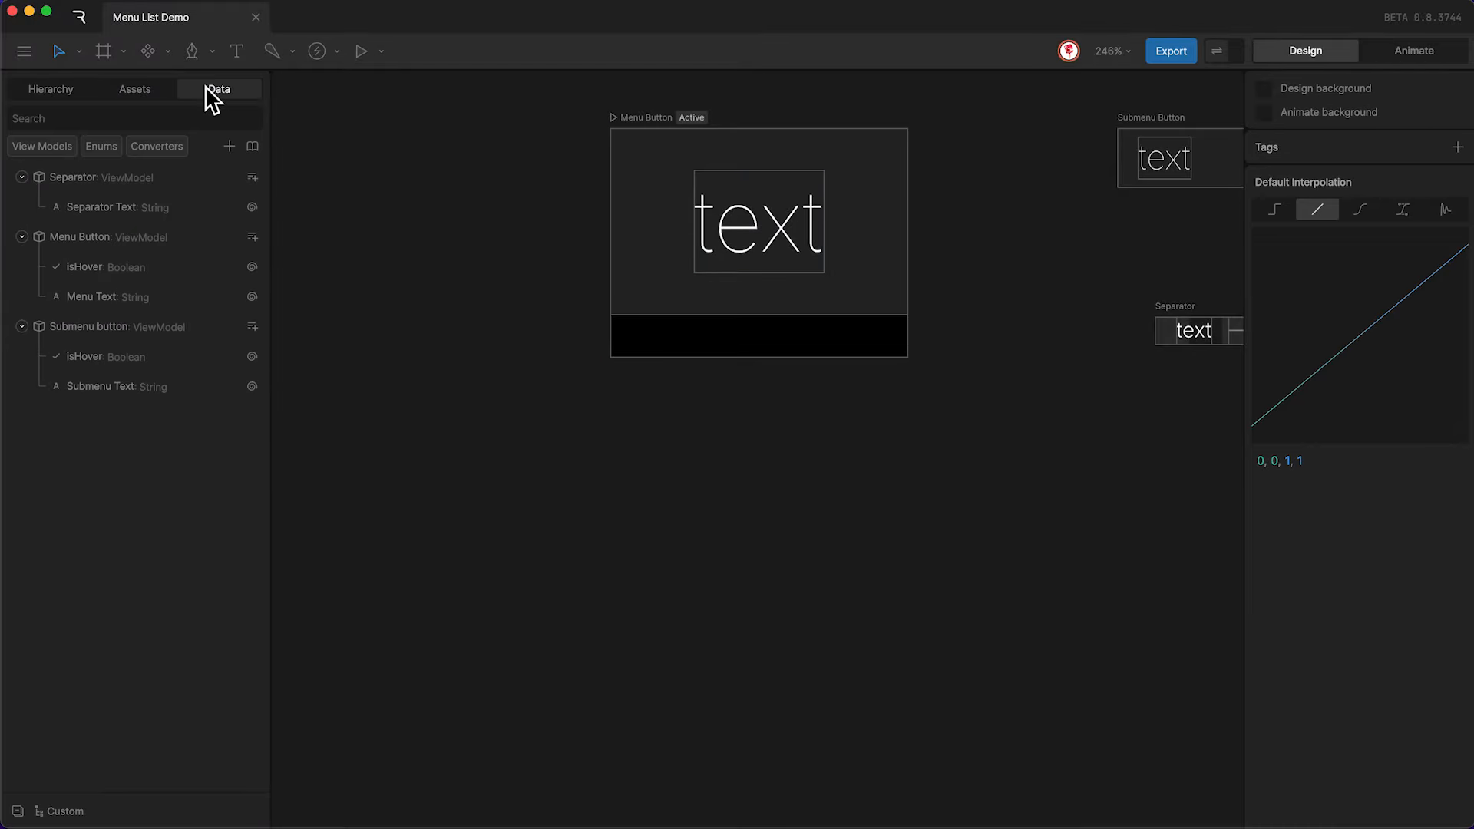
{"action": "left_click", "coordinate": [99, 238]}
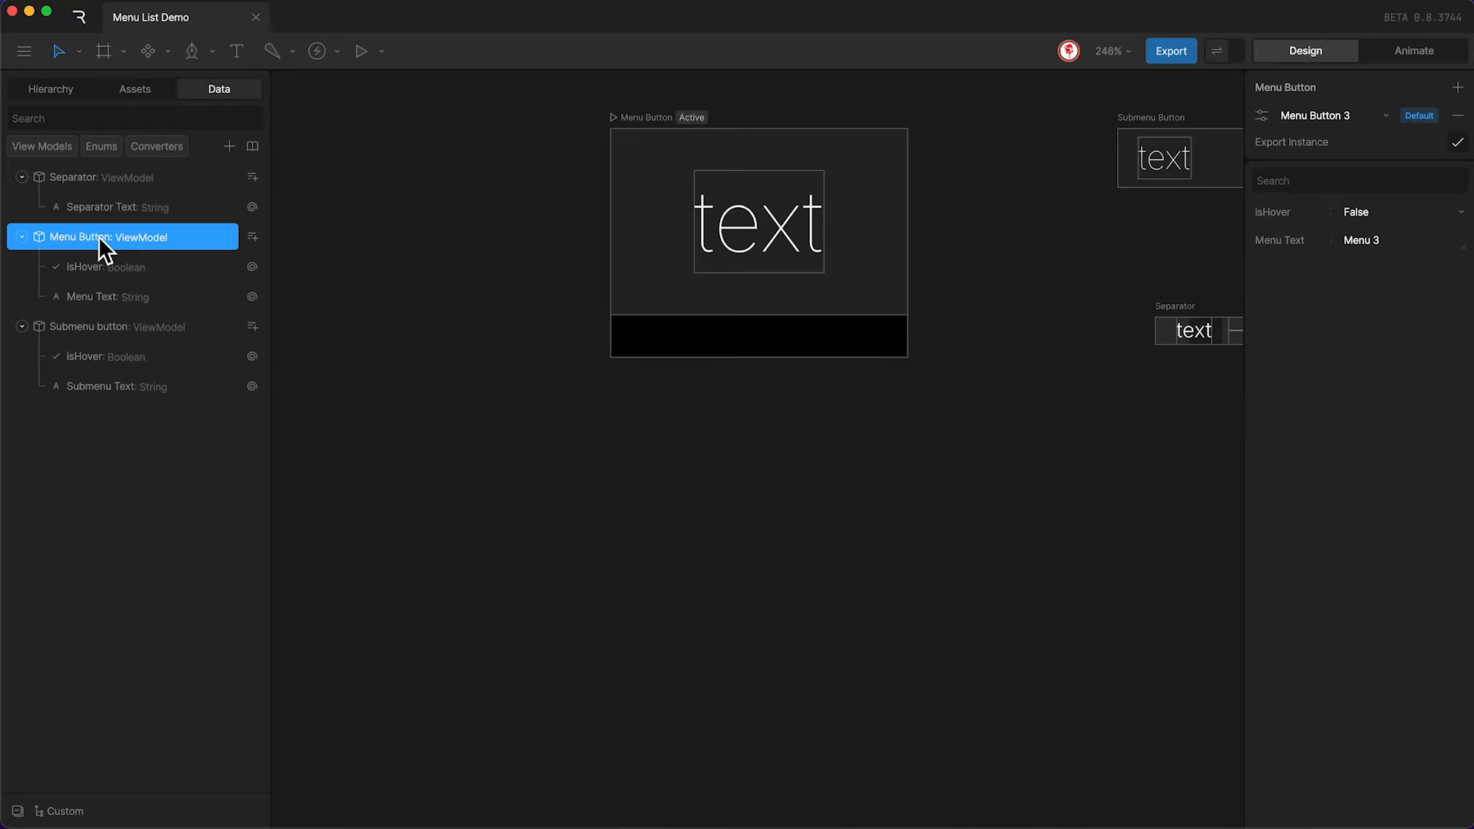
{"action": "left_click", "coordinate": [244, 236]}
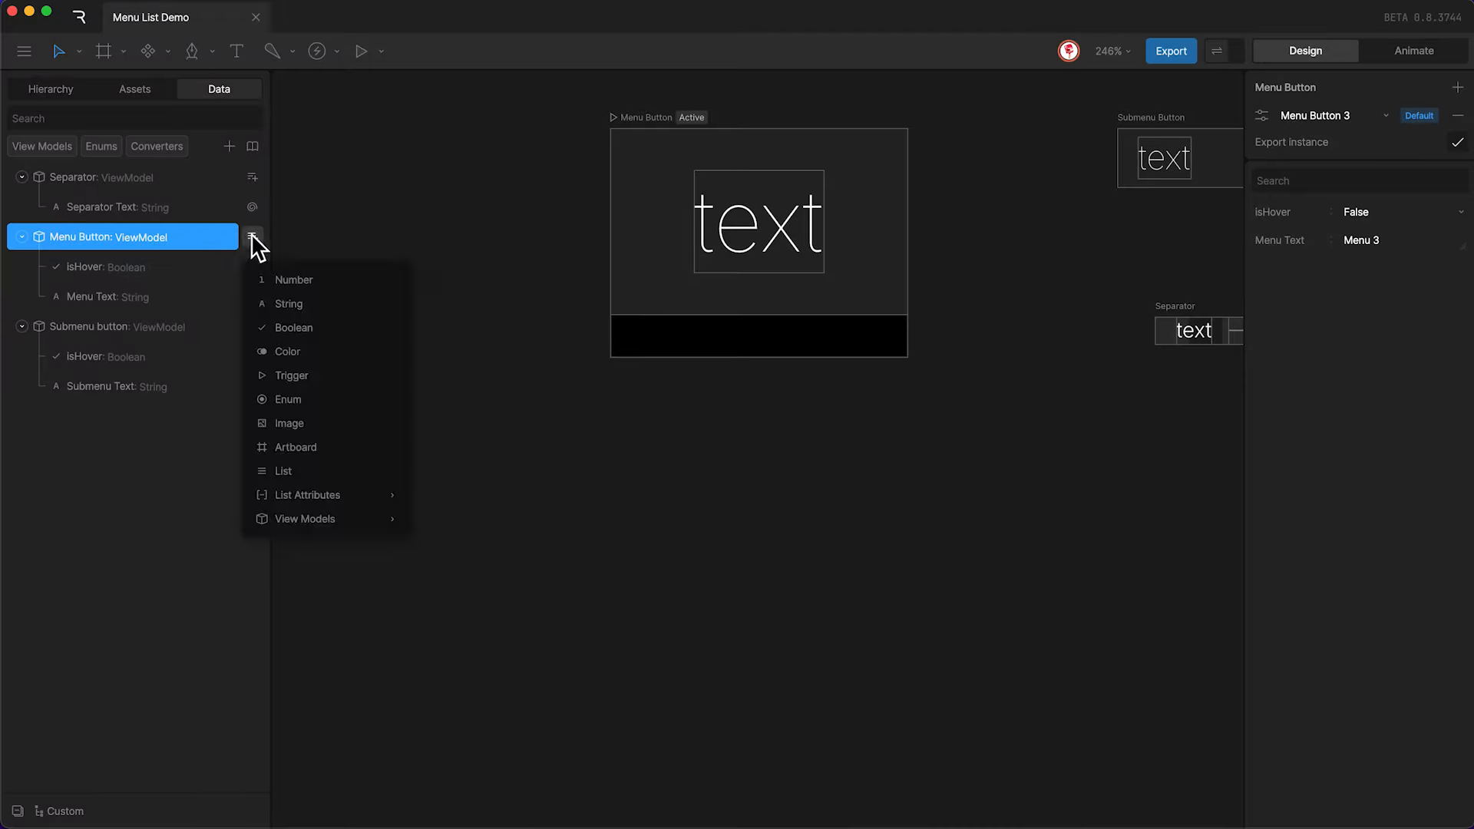
{"action": "left_click", "coordinate": [281, 472]}
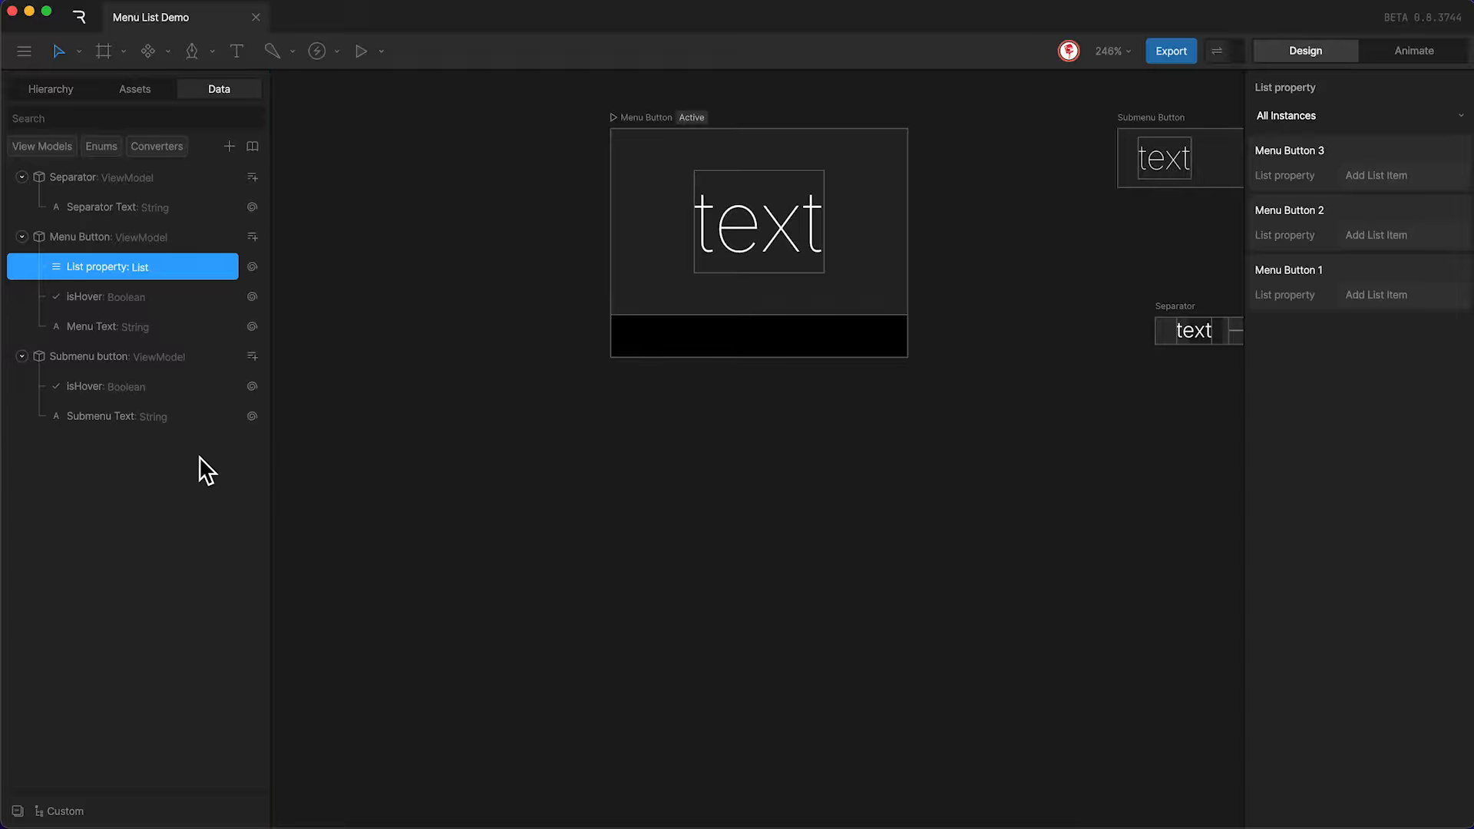
{"action": "double_click", "coordinate": [101, 267]}
{"action": "type", "text": "Submenu List"}
{"action": "key", "text": "Return"}
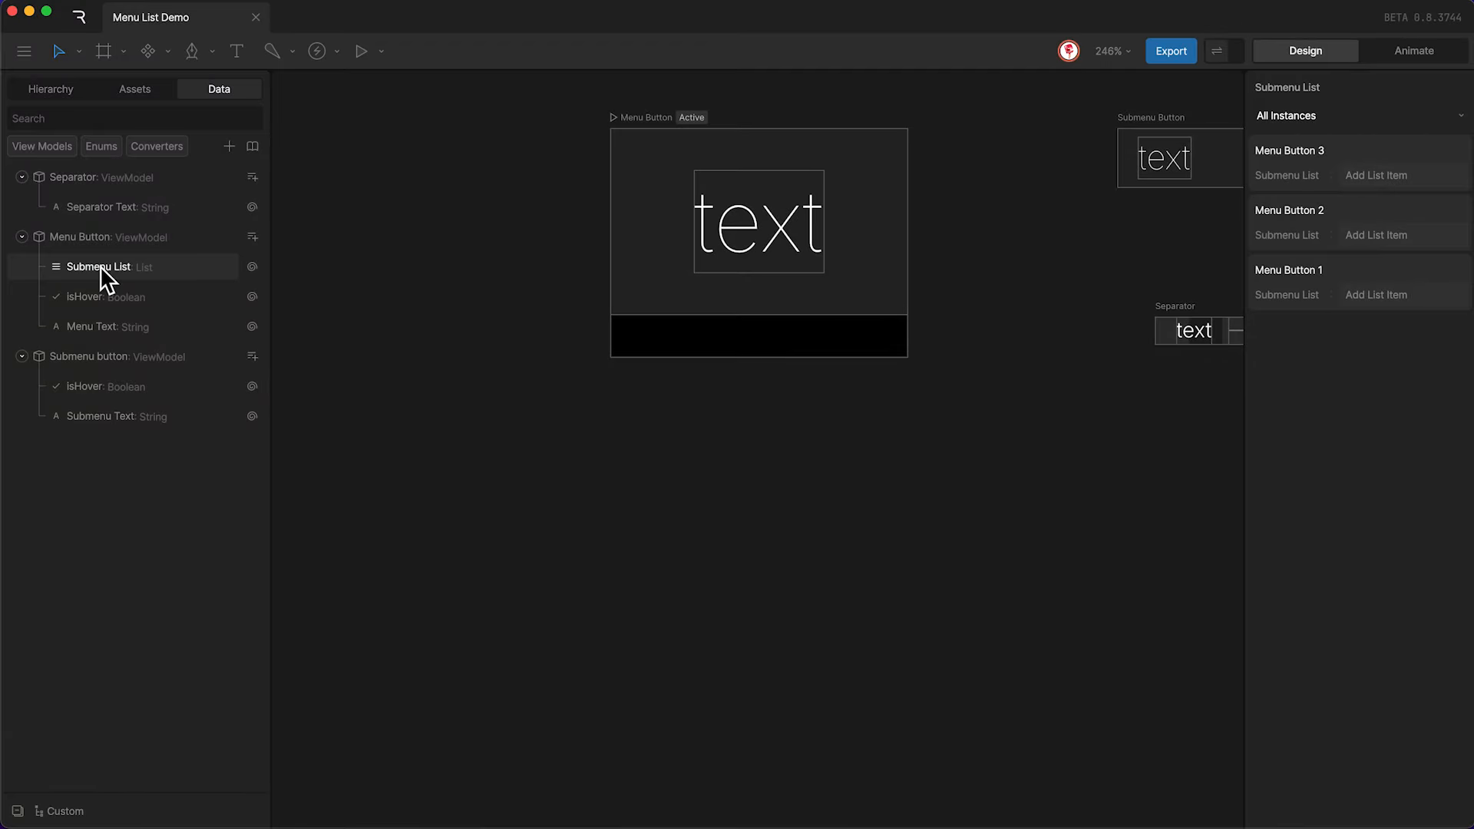
Bind the Artboard List inside the List layout to the Submenu List property.
{"action": "left_click", "coordinate": [71, 90]}
{"action": "left_click", "coordinate": [115, 329]}
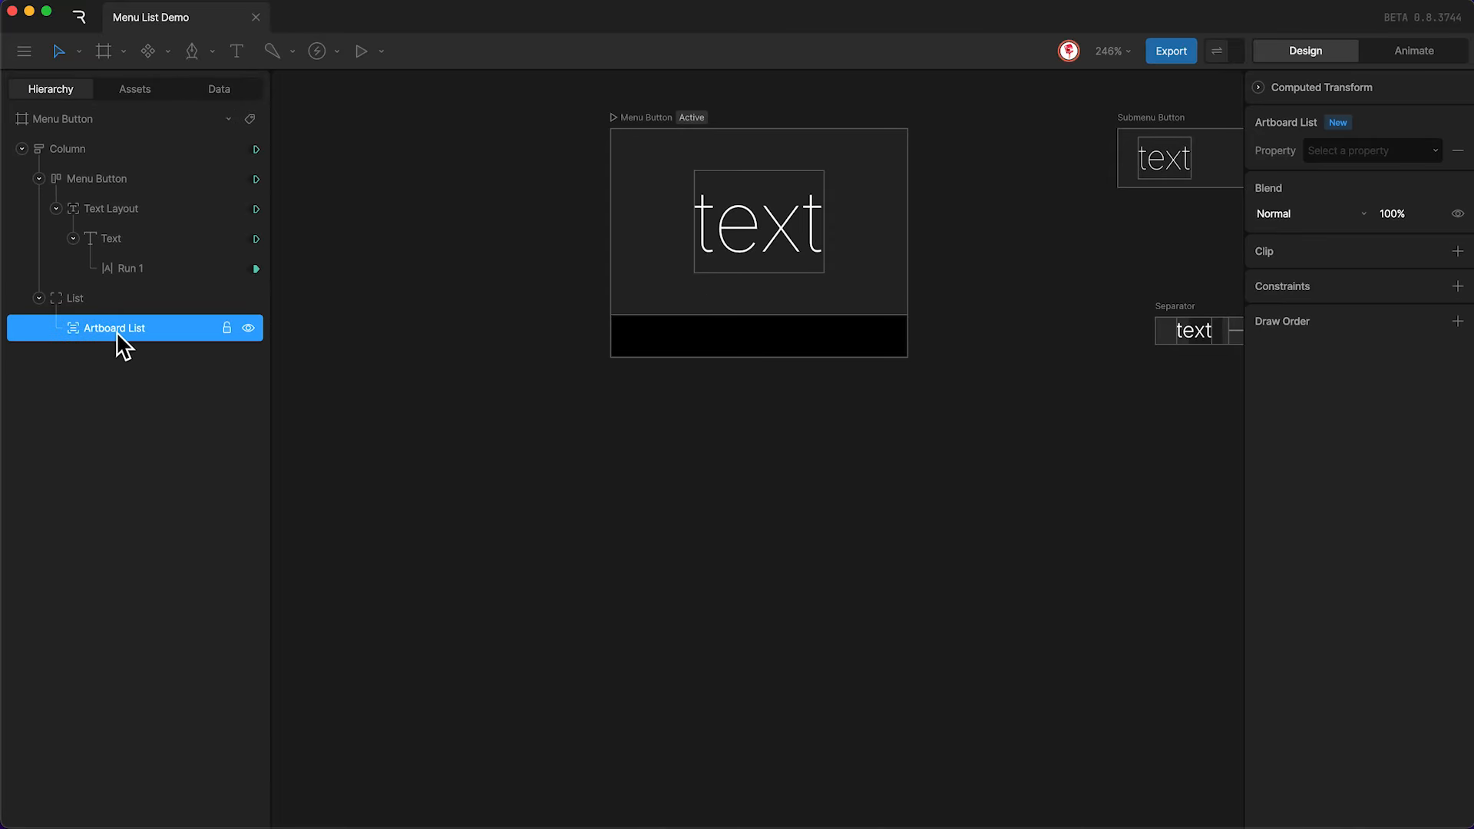
{"action": "left_click", "coordinate": [1339, 151]}
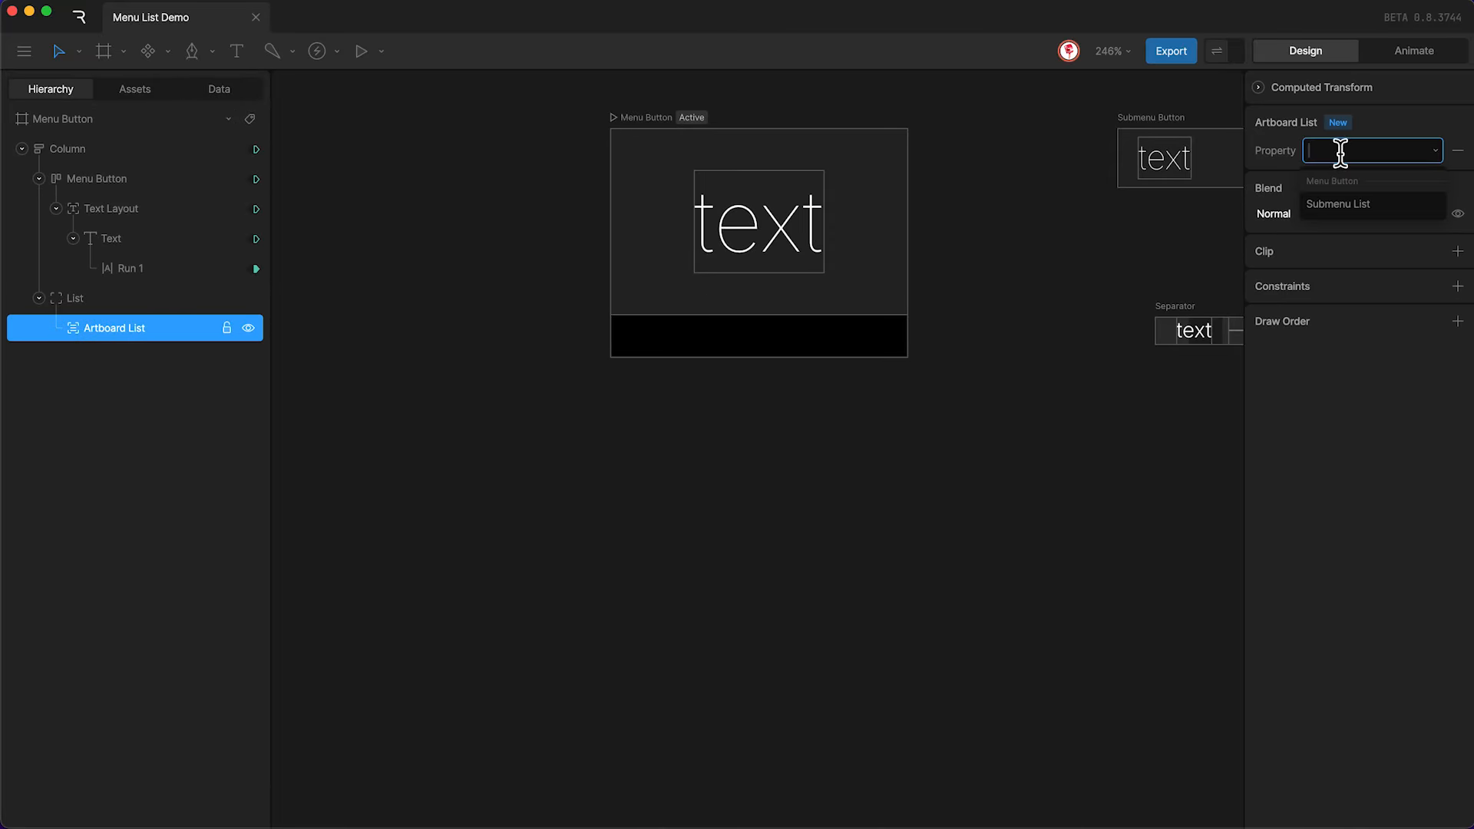
{"action": "left_click", "coordinate": [1332, 203]}
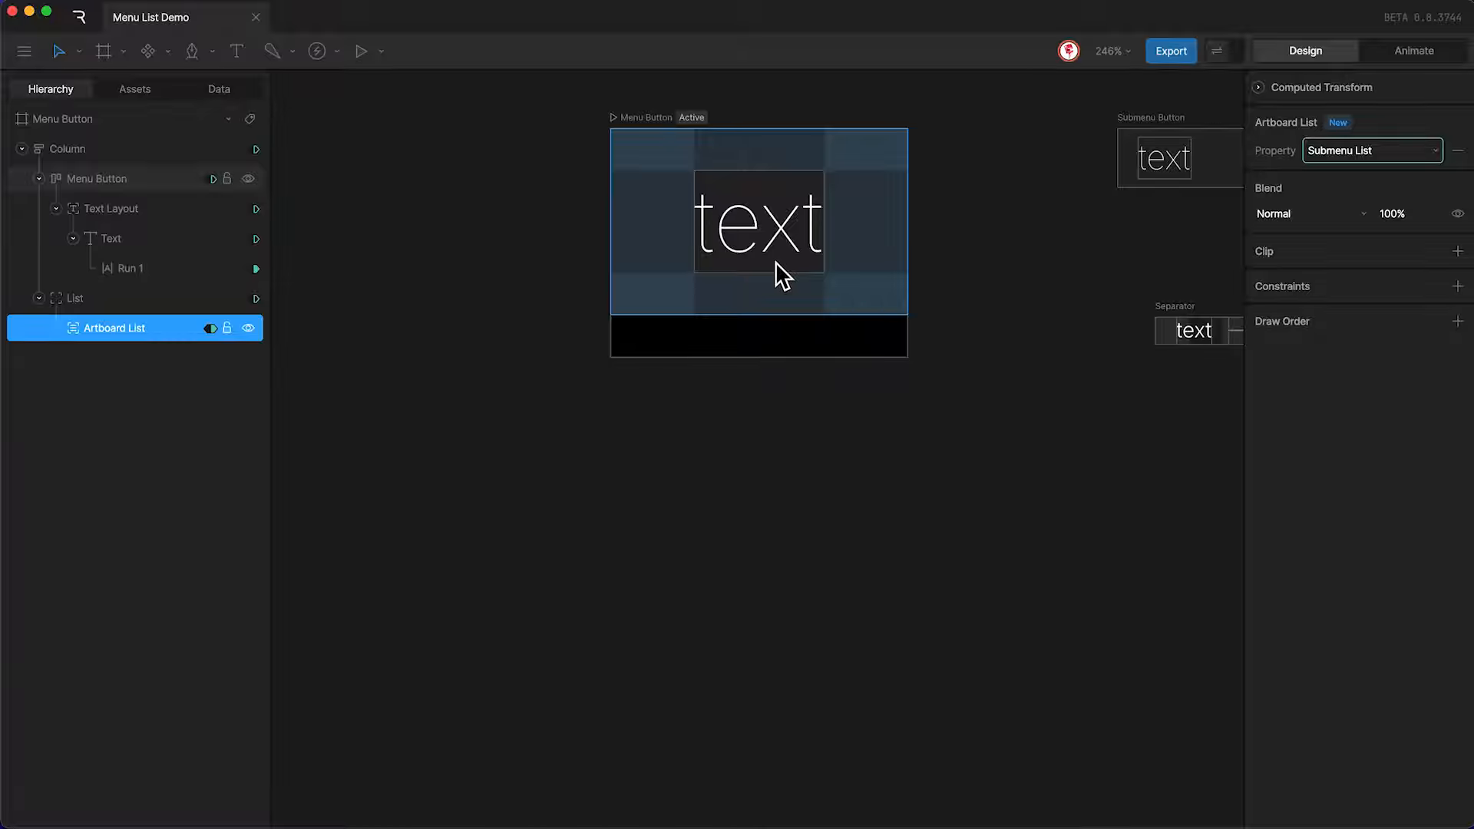
Add a Submenu List item to the Menu Button 1 instance, using model Submenu button and instance Submenu 1.
{"action": "left_click", "coordinate": [223, 85]}
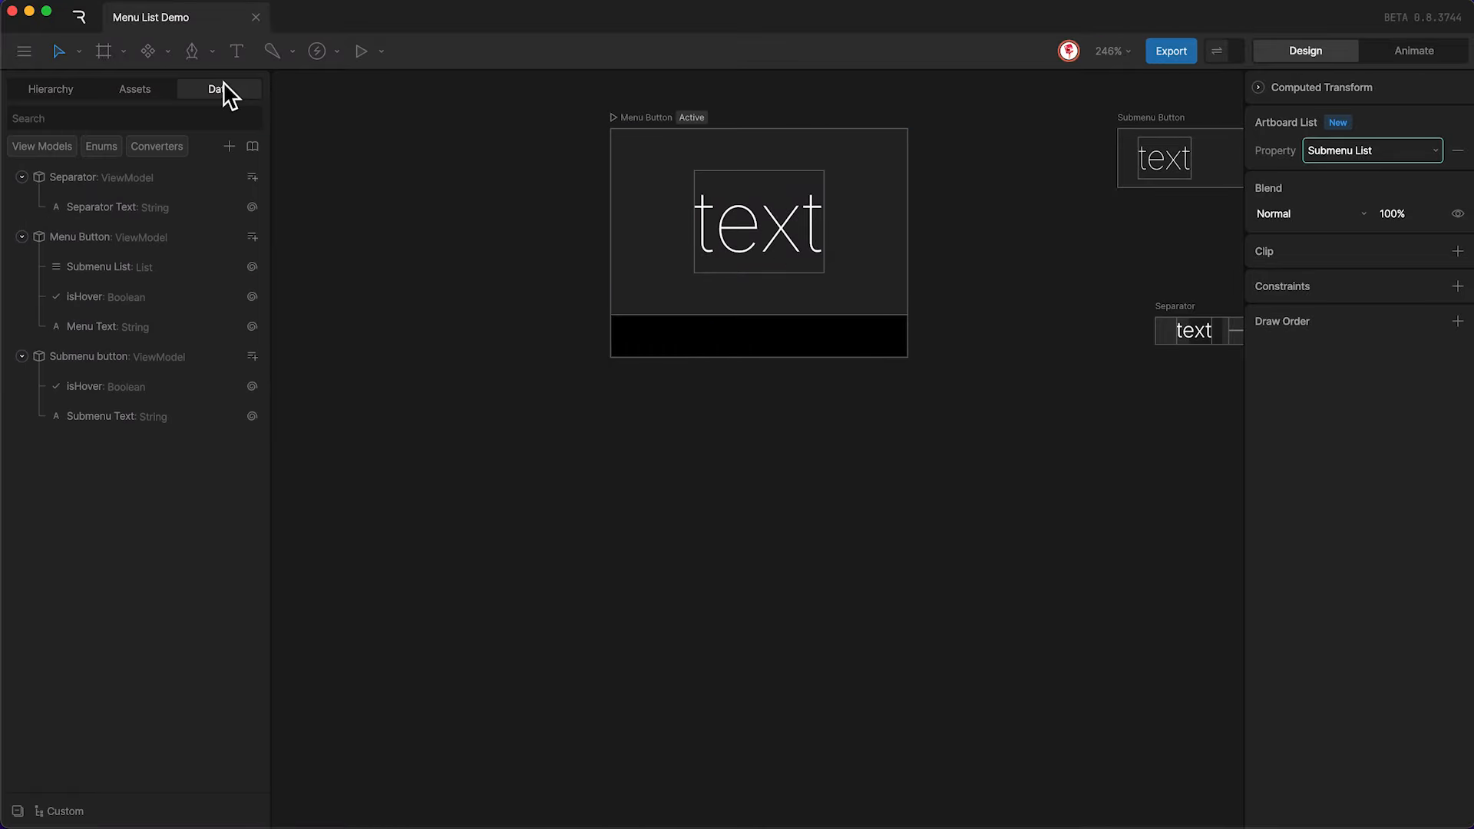
{"action": "left_click", "coordinate": [157, 236]}
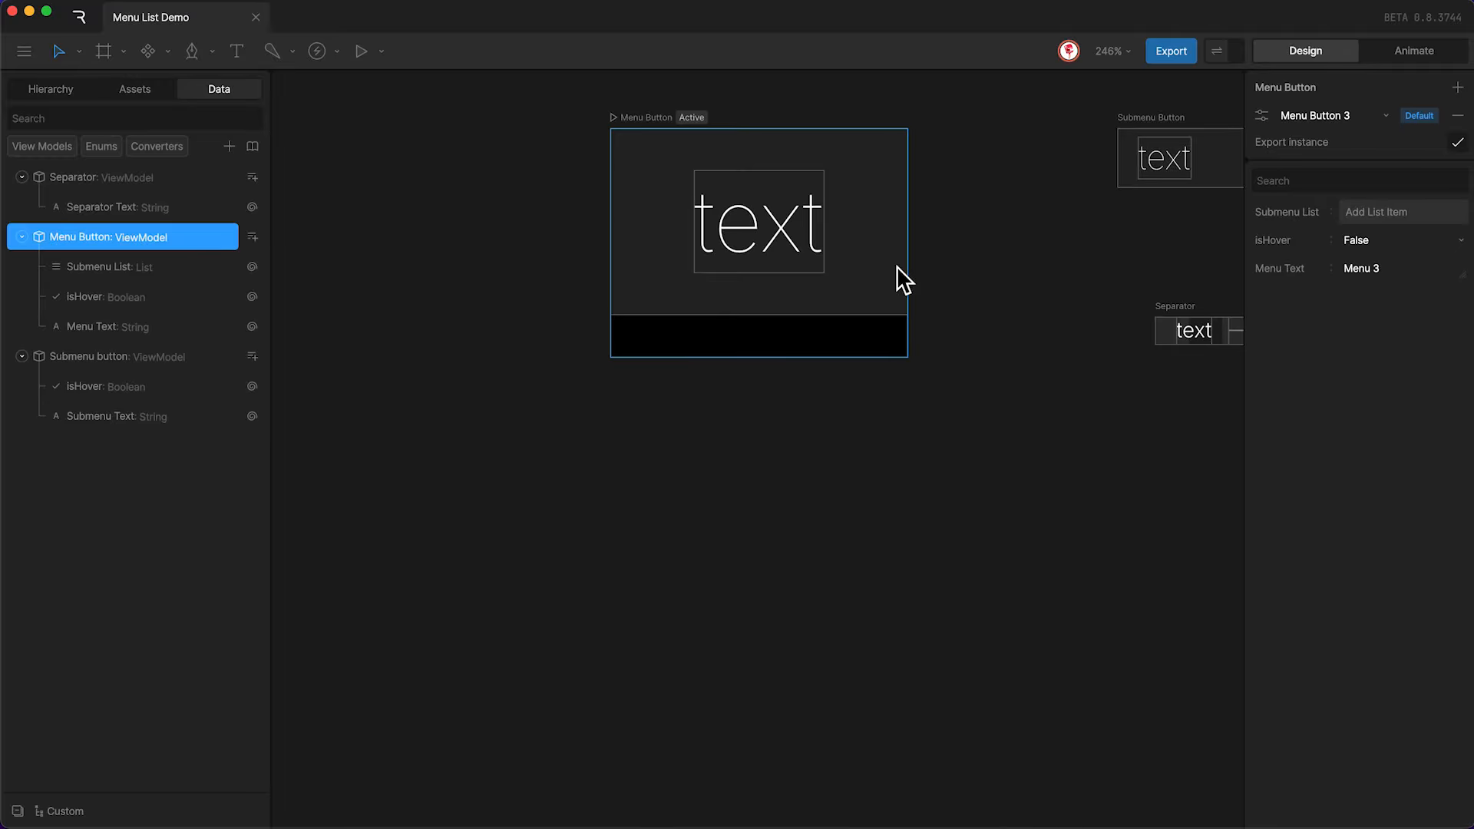
{"action": "left_click", "coordinate": [1258, 117]}
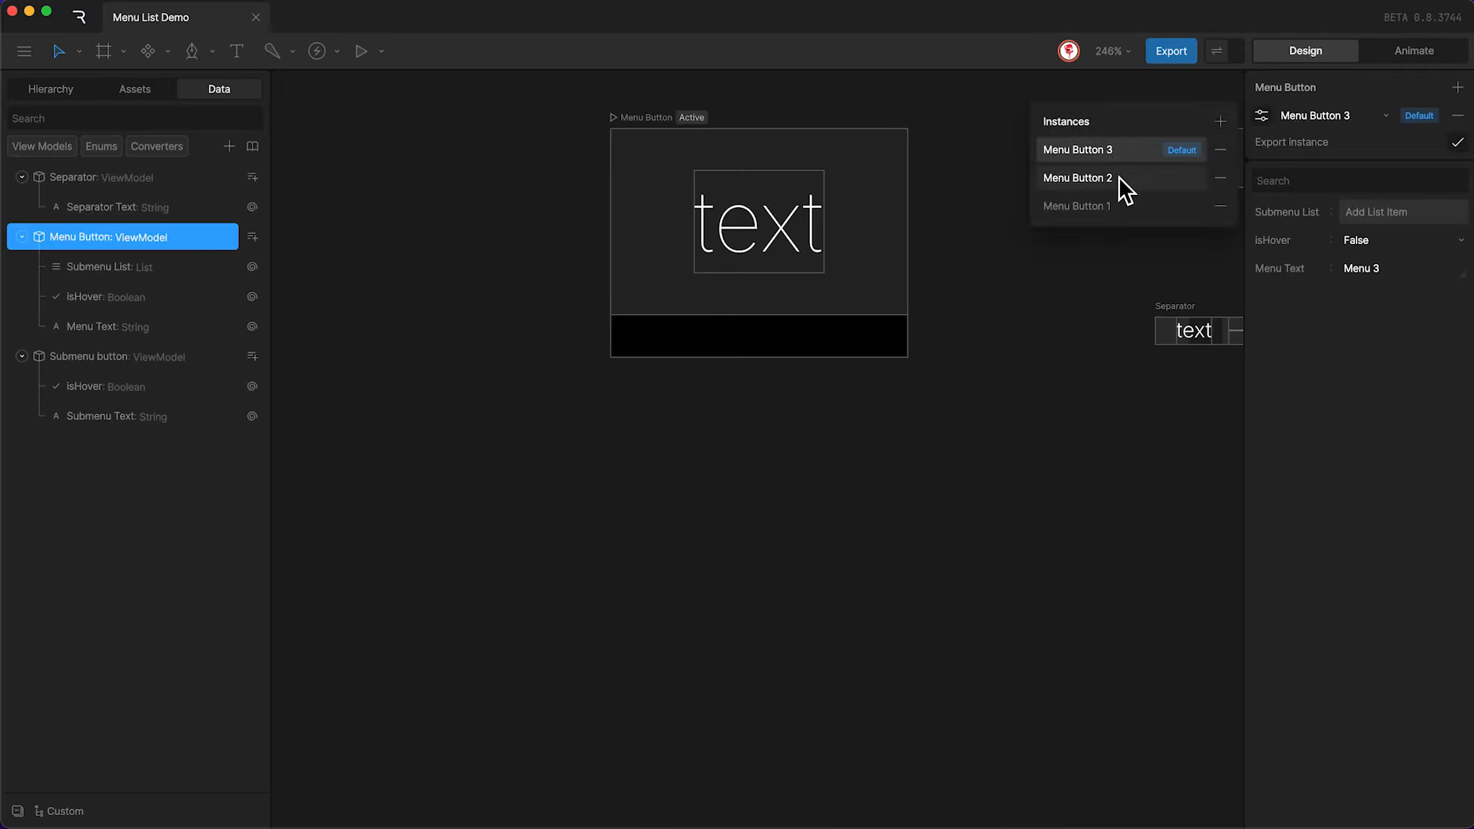
{"action": "left_click", "coordinate": [1096, 207]}
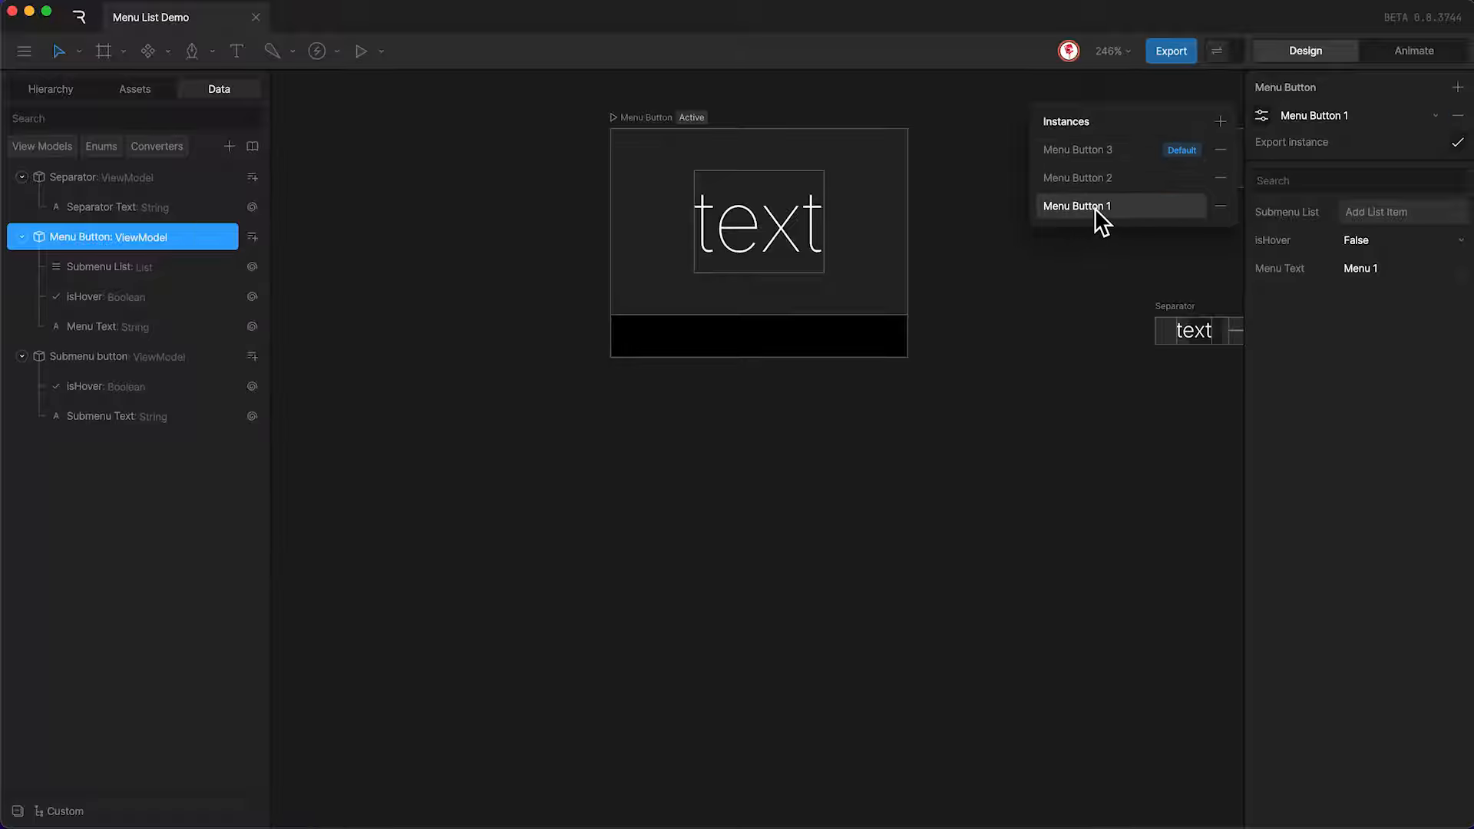
{"action": "left_click", "coordinate": [1376, 212]}
{"action": "left_click", "coordinate": [1349, 213]}
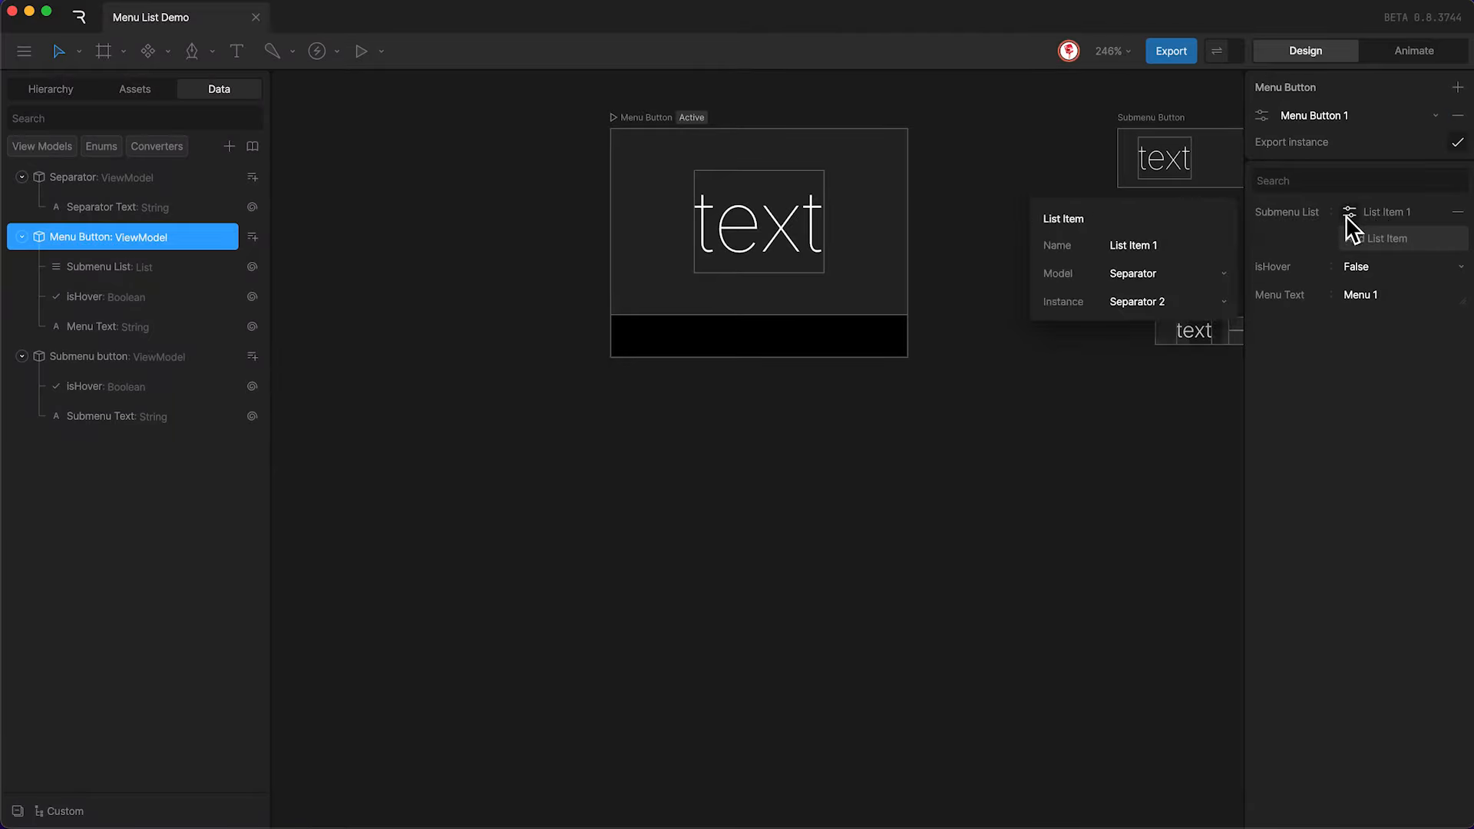
{"action": "left_click", "coordinate": [1160, 275]}
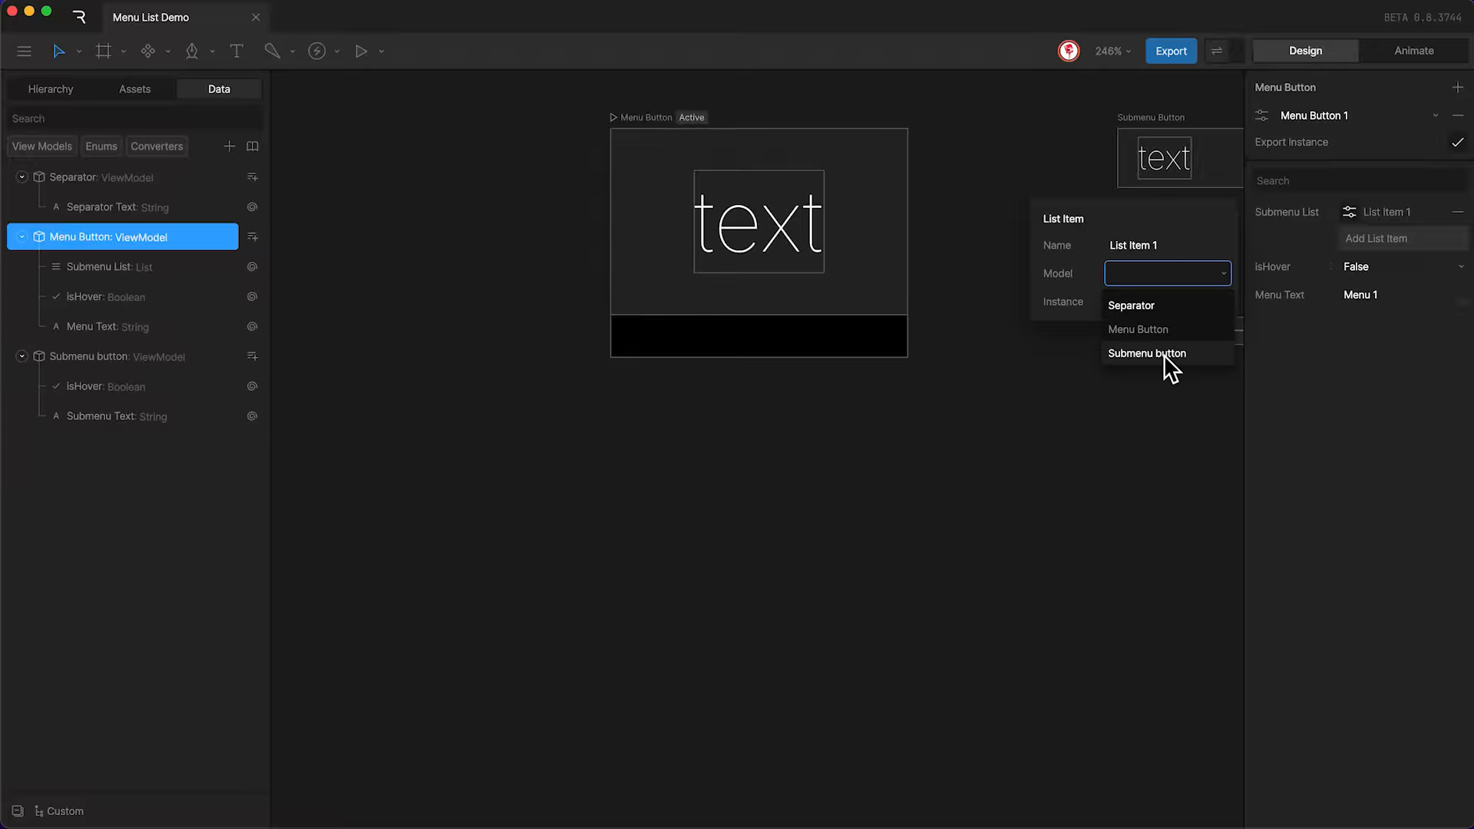
{"action": "left_click", "coordinate": [1164, 355]}
{"action": "left_click", "coordinate": [1133, 304]}
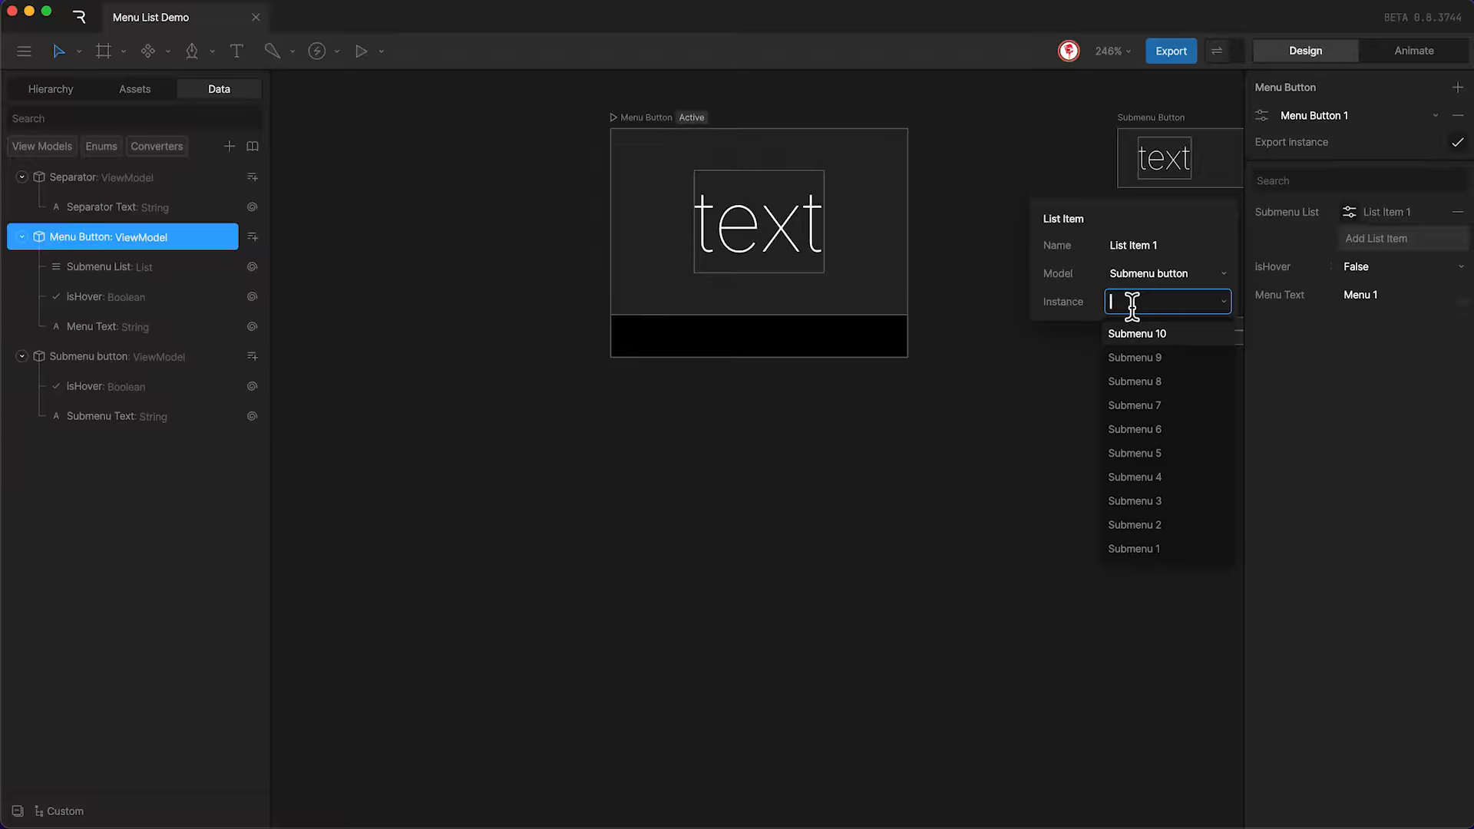
{"action": "left_click", "coordinate": [1144, 545]}
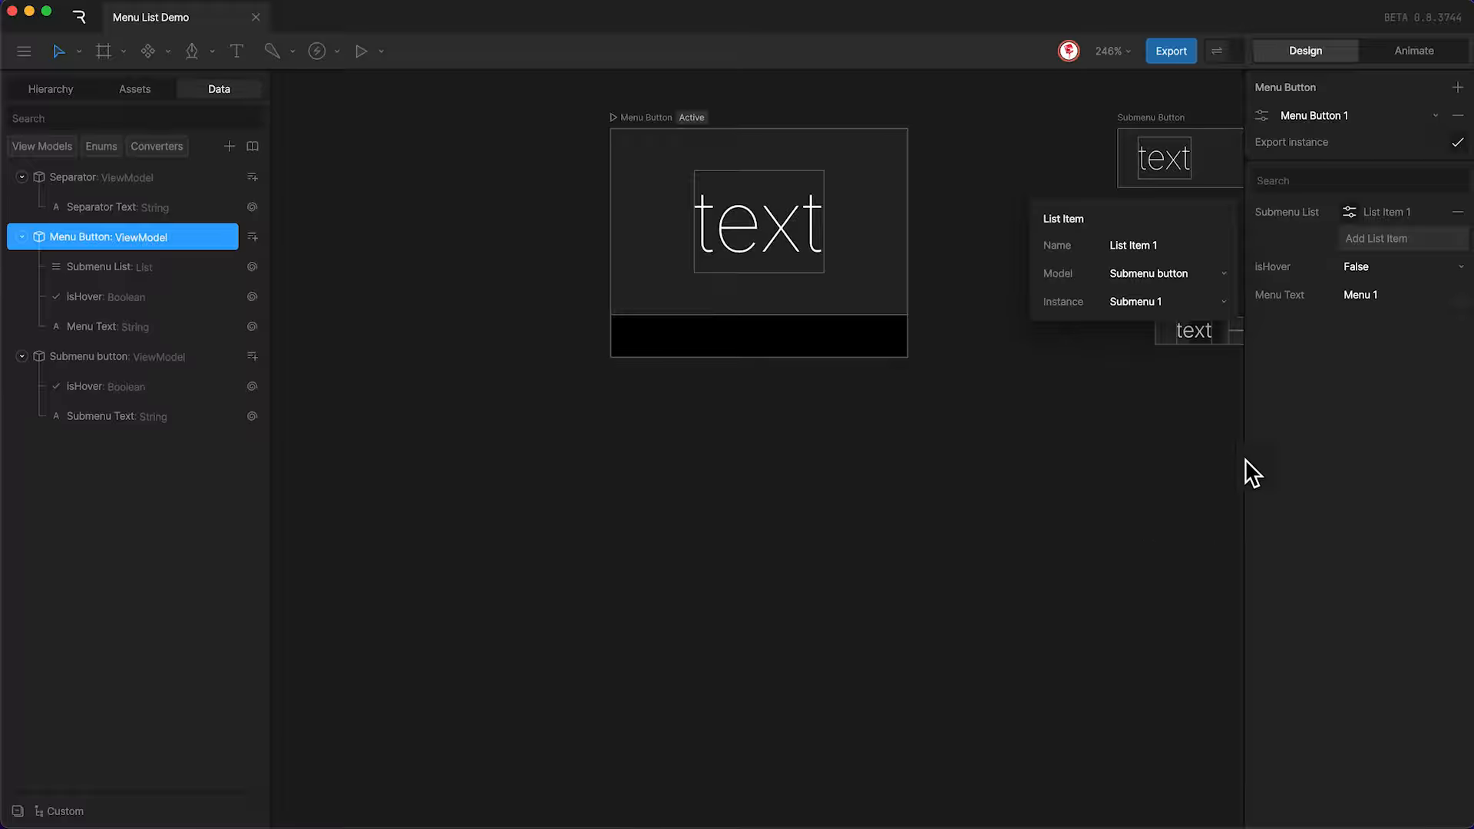
Add second and third items to Menu Button 1's Submenu List, assigning the instances Submenu 2 and Submenu 3.
{"action": "left_click", "coordinate": [1353, 233]}
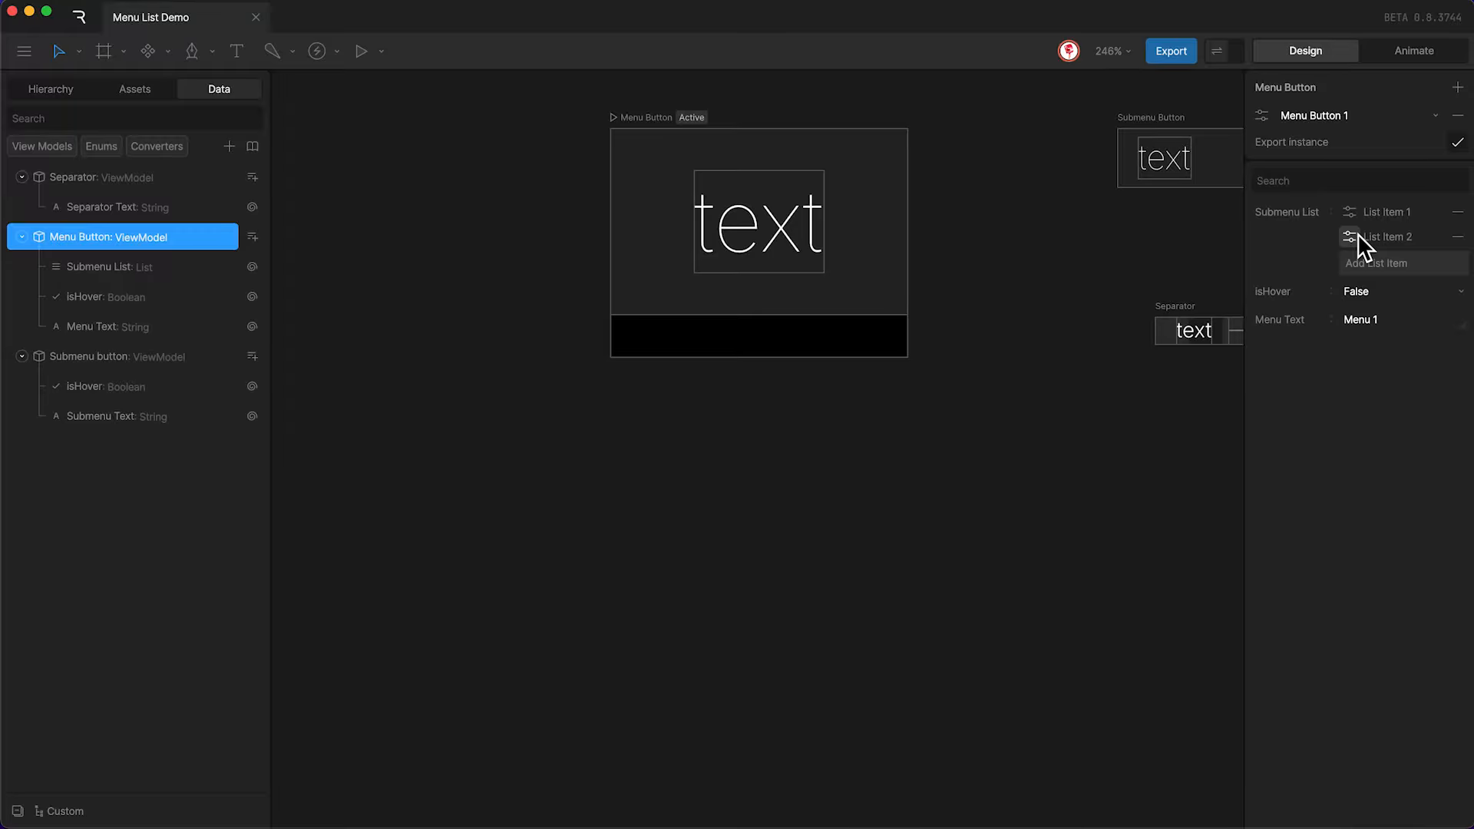
{"action": "left_click", "coordinate": [1350, 235]}
{"action": "left_click", "coordinate": [1187, 304]}
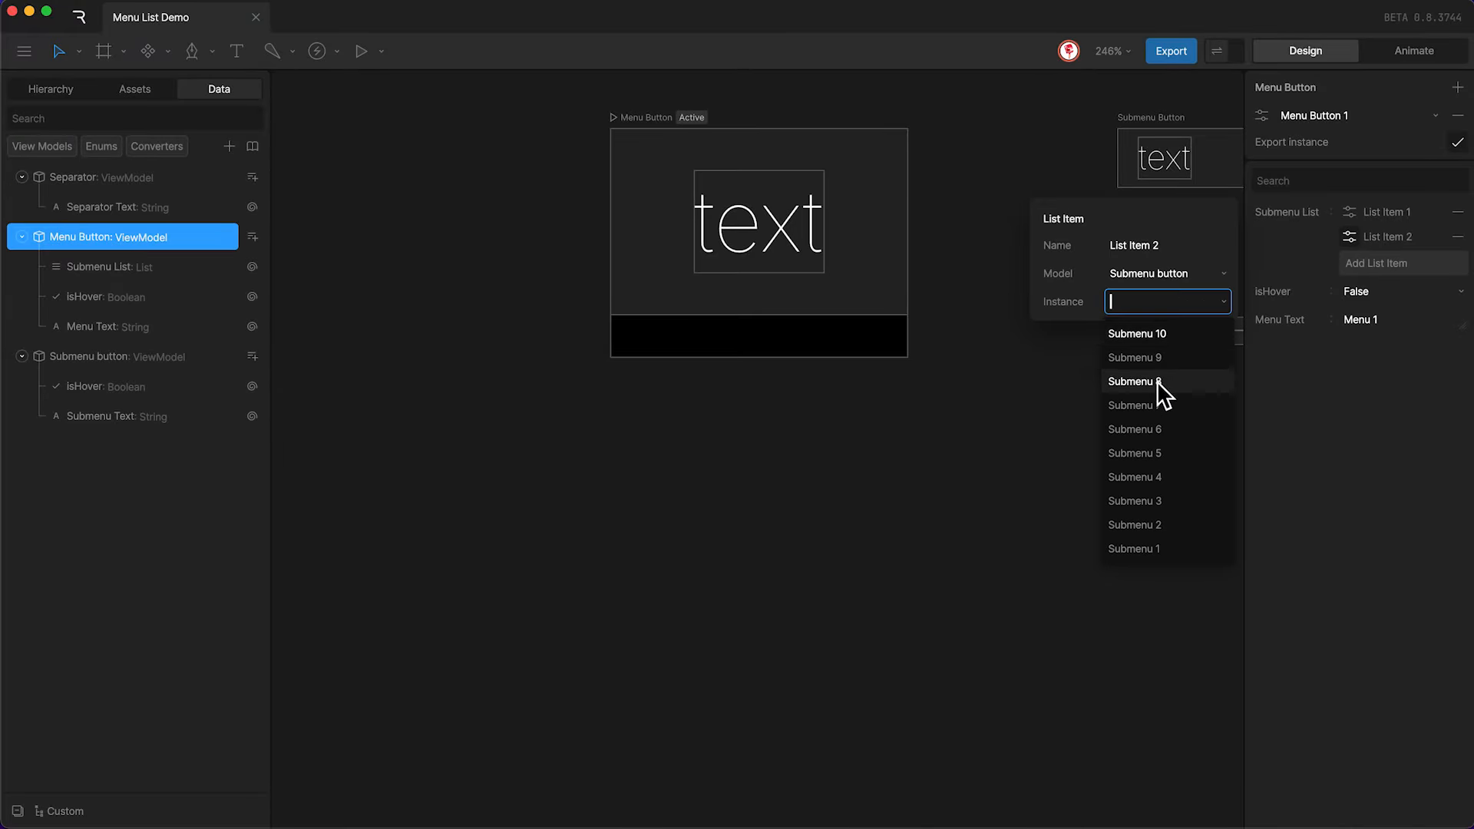
{"action": "left_click", "coordinate": [1173, 530]}
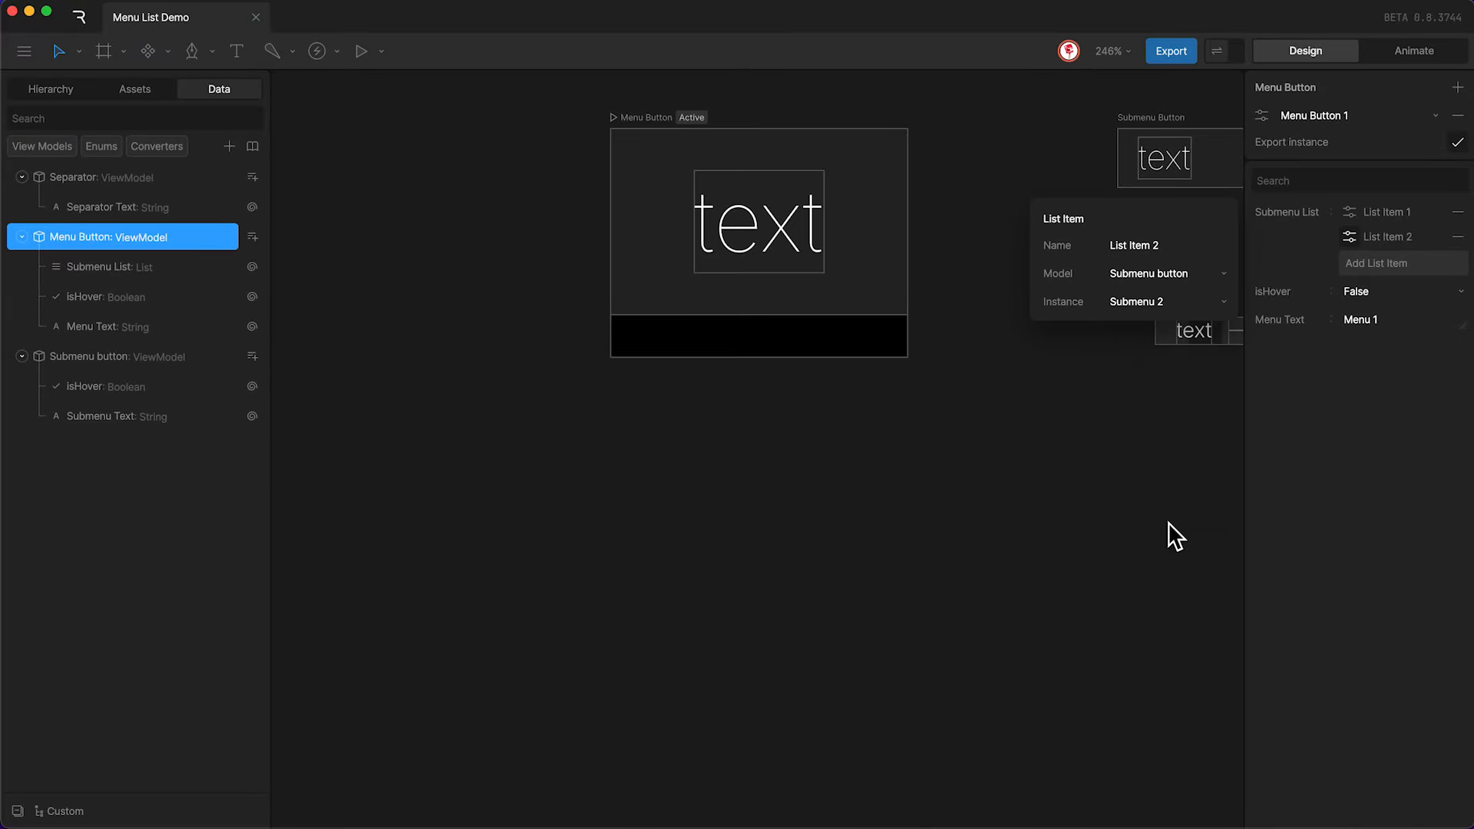
{"action": "left_click", "coordinate": [1352, 262]}
{"action": "left_click", "coordinate": [1351, 260]}
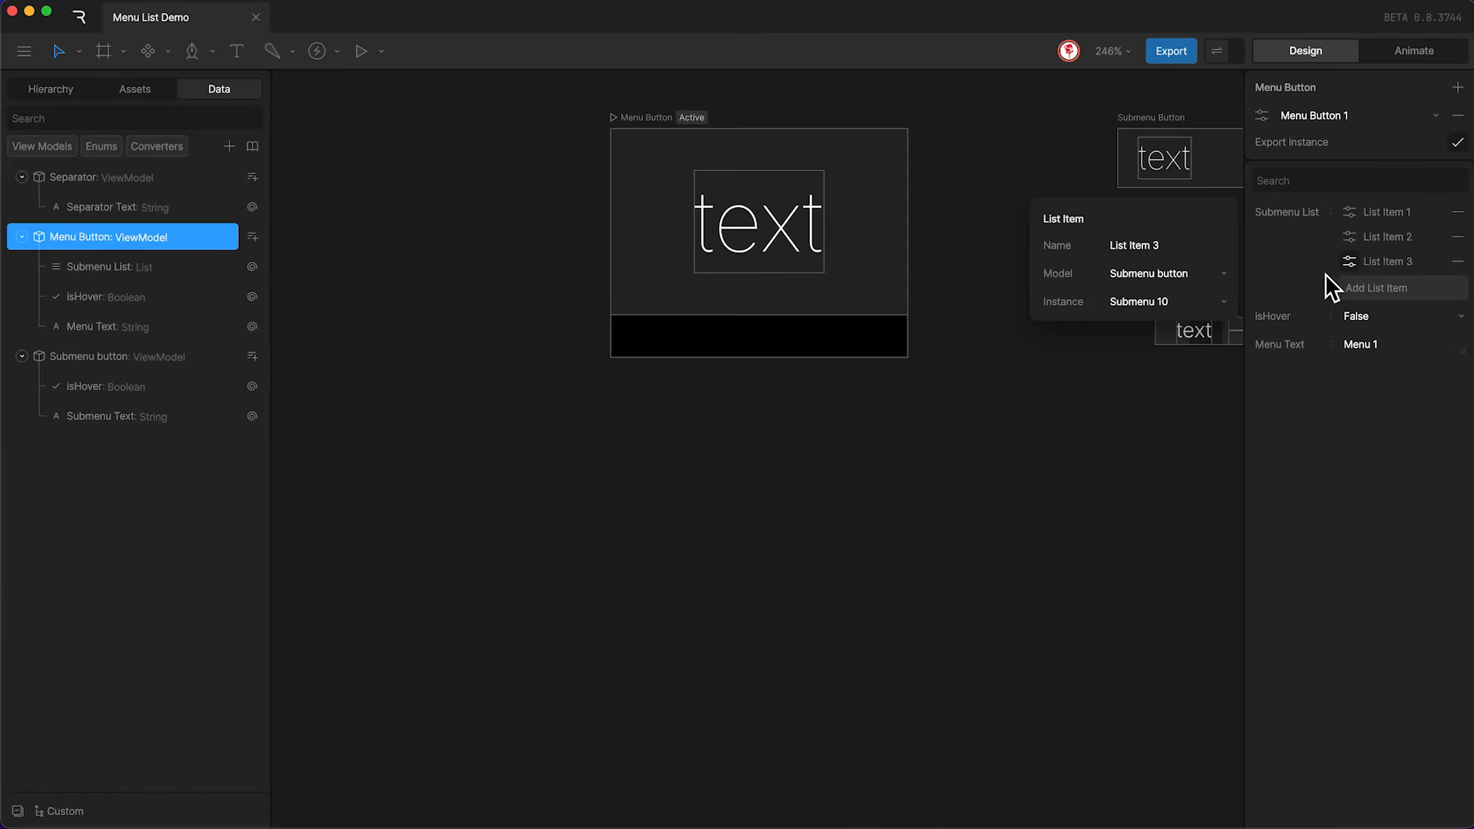
{"action": "left_click", "coordinate": [1153, 307]}
{"action": "left_click", "coordinate": [1155, 500]}
Add a fourth item to Menu Button 1's Submenu List, using the Separator model and its second listed instance.
{"action": "left_click", "coordinate": [1362, 292]}
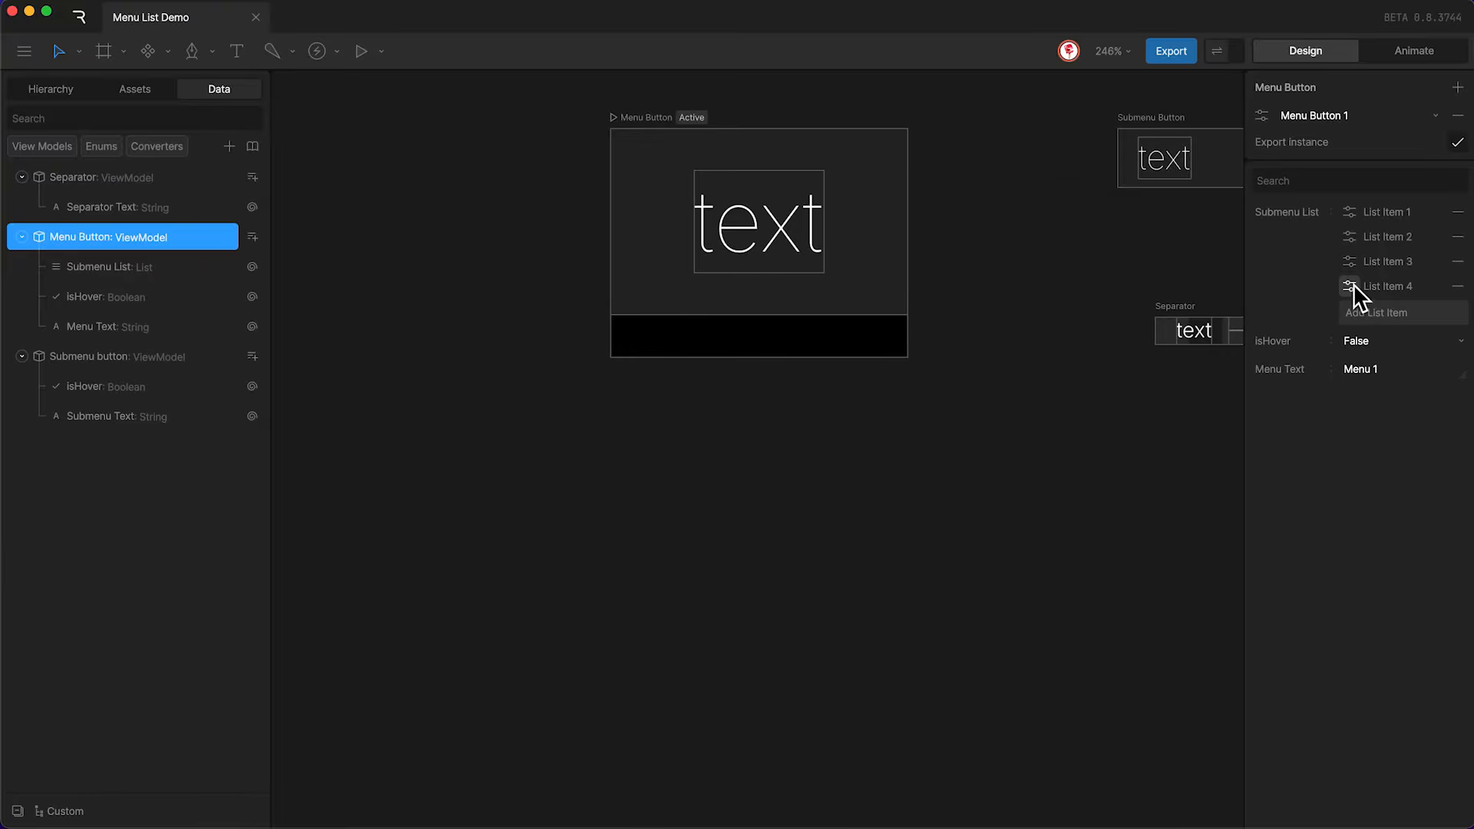
{"action": "left_click", "coordinate": [1351, 287]}
{"action": "left_click", "coordinate": [1194, 274]}
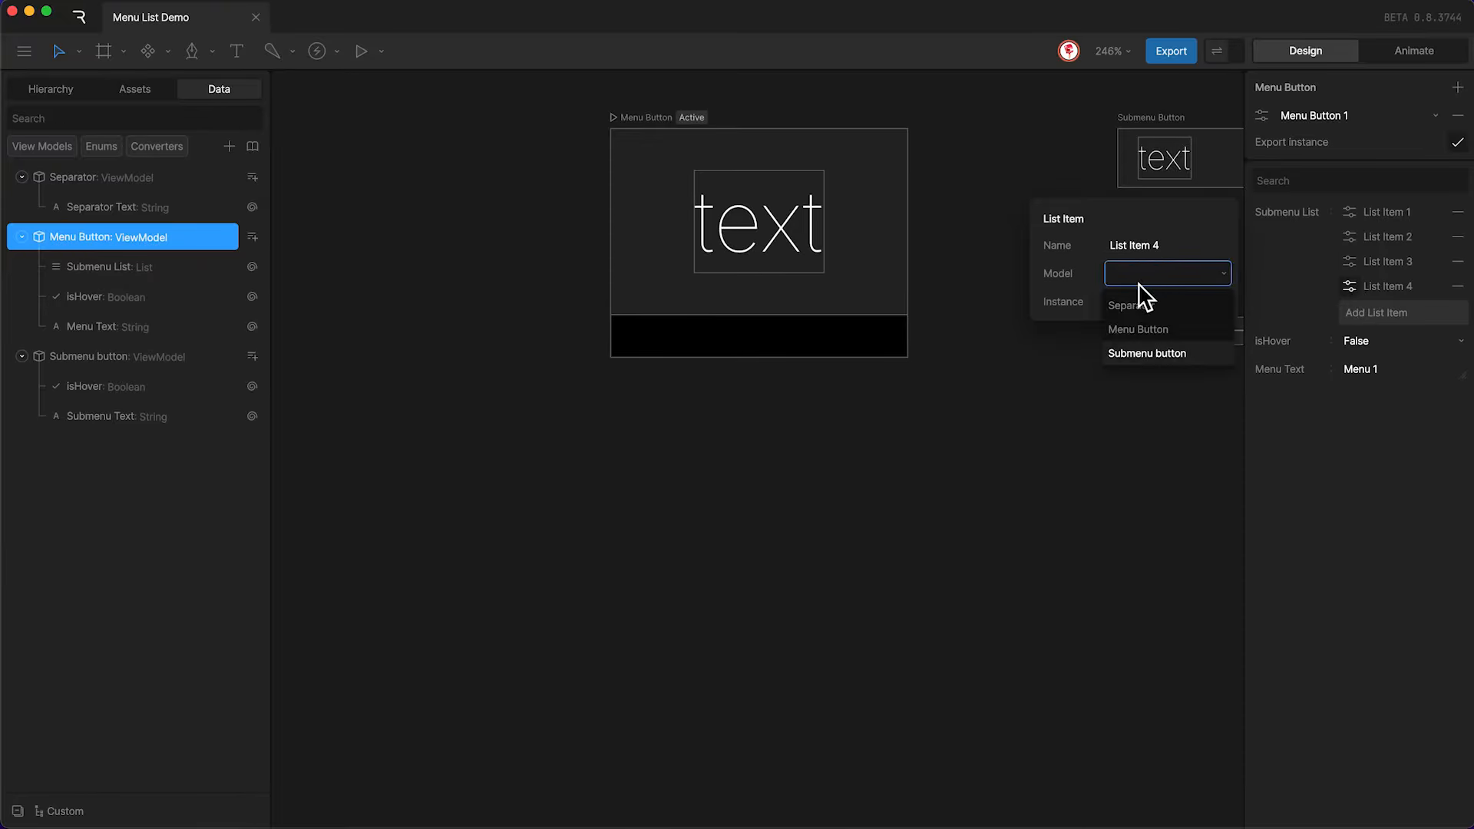
{"action": "left_click", "coordinate": [1146, 306]}
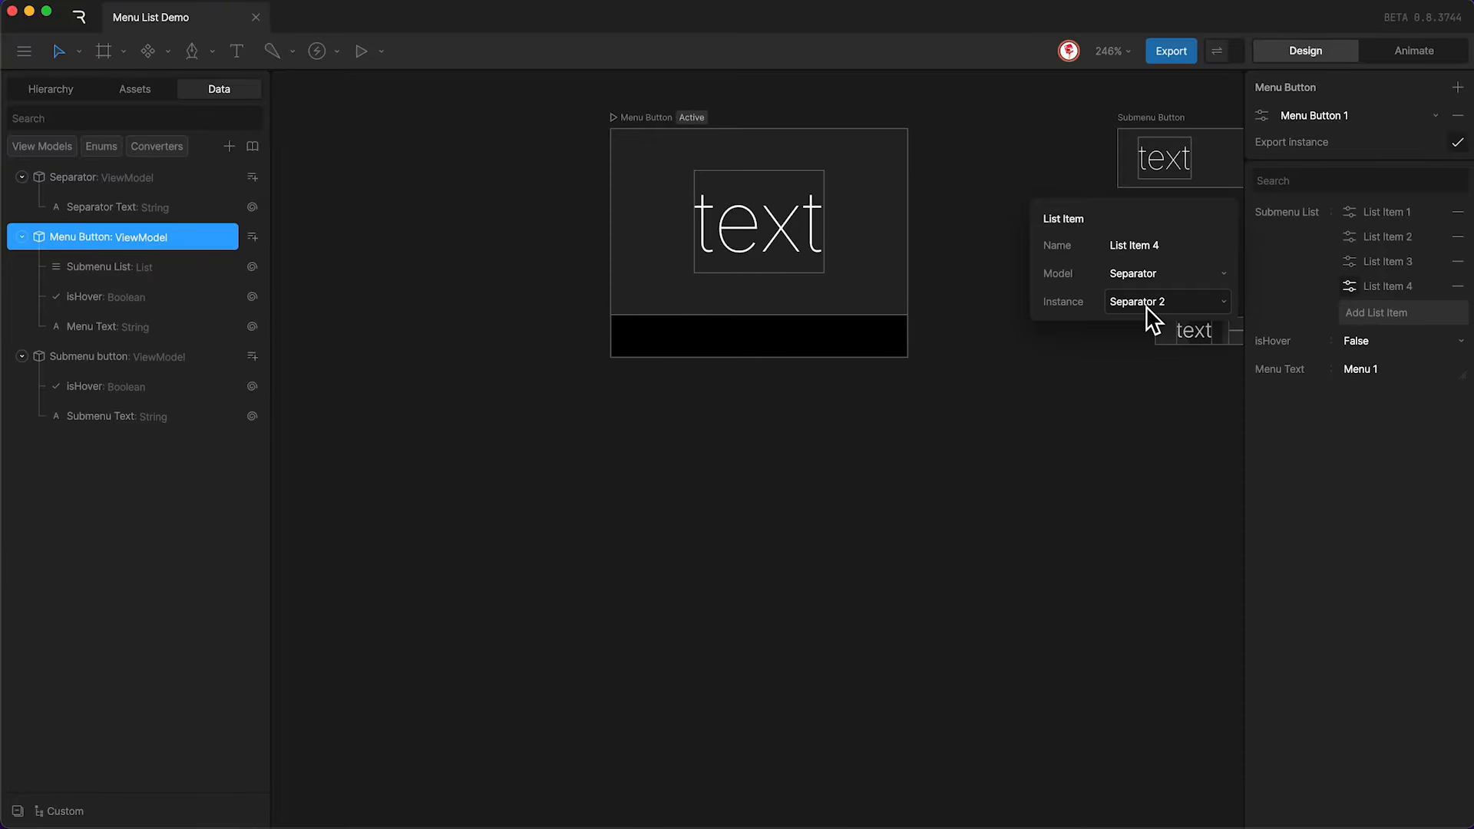
{"action": "left_click", "coordinate": [1147, 305]}
{"action": "left_click", "coordinate": [1150, 357]}
Add fifth and sixth items to Menu Button 1's Submenu List with the Submenu button model, assigning Submenu 4 and Submenu 5.
{"action": "left_click", "coordinate": [1354, 312]}
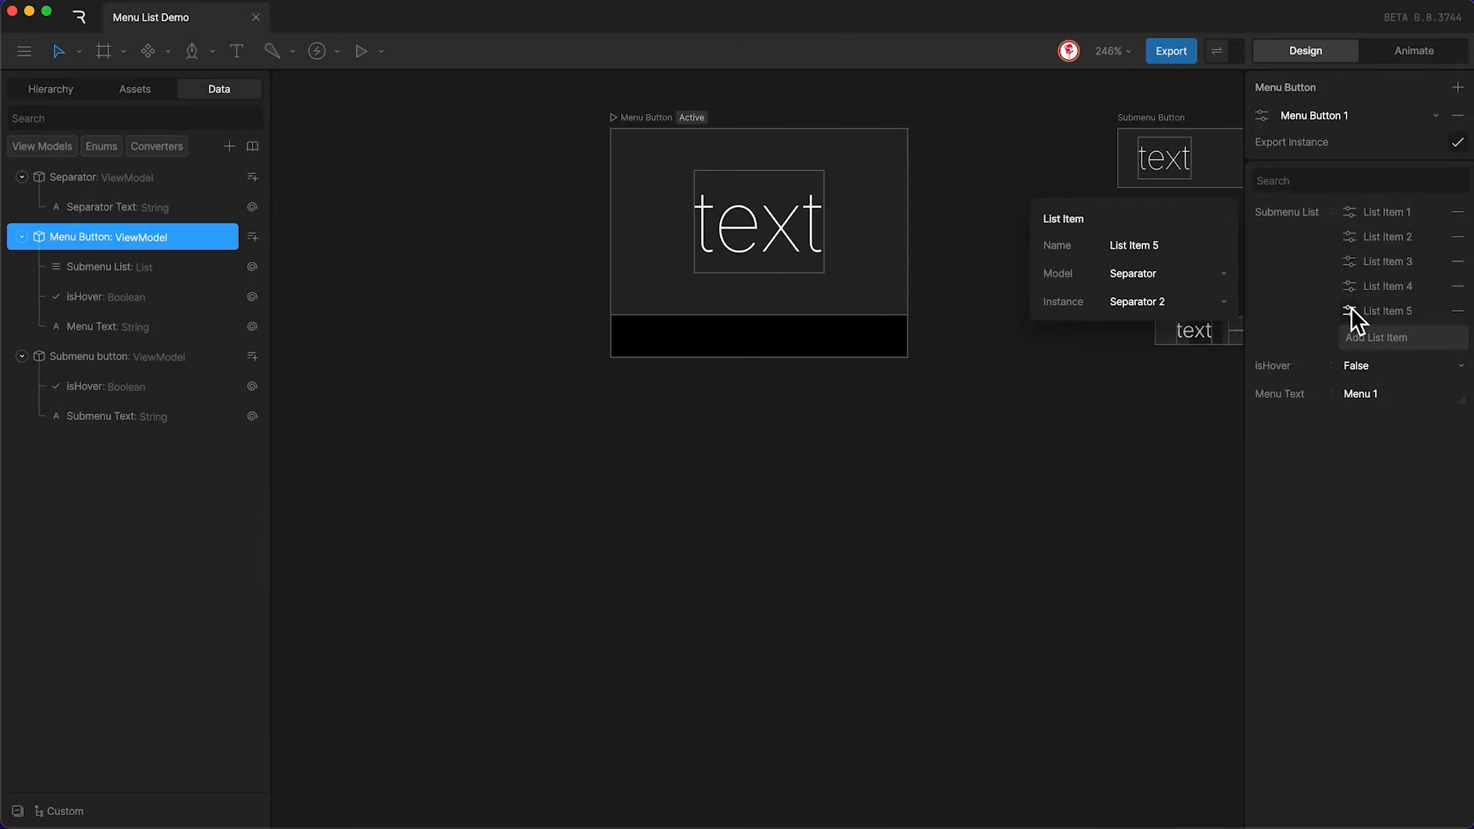
{"action": "left_click", "coordinate": [1171, 274]}
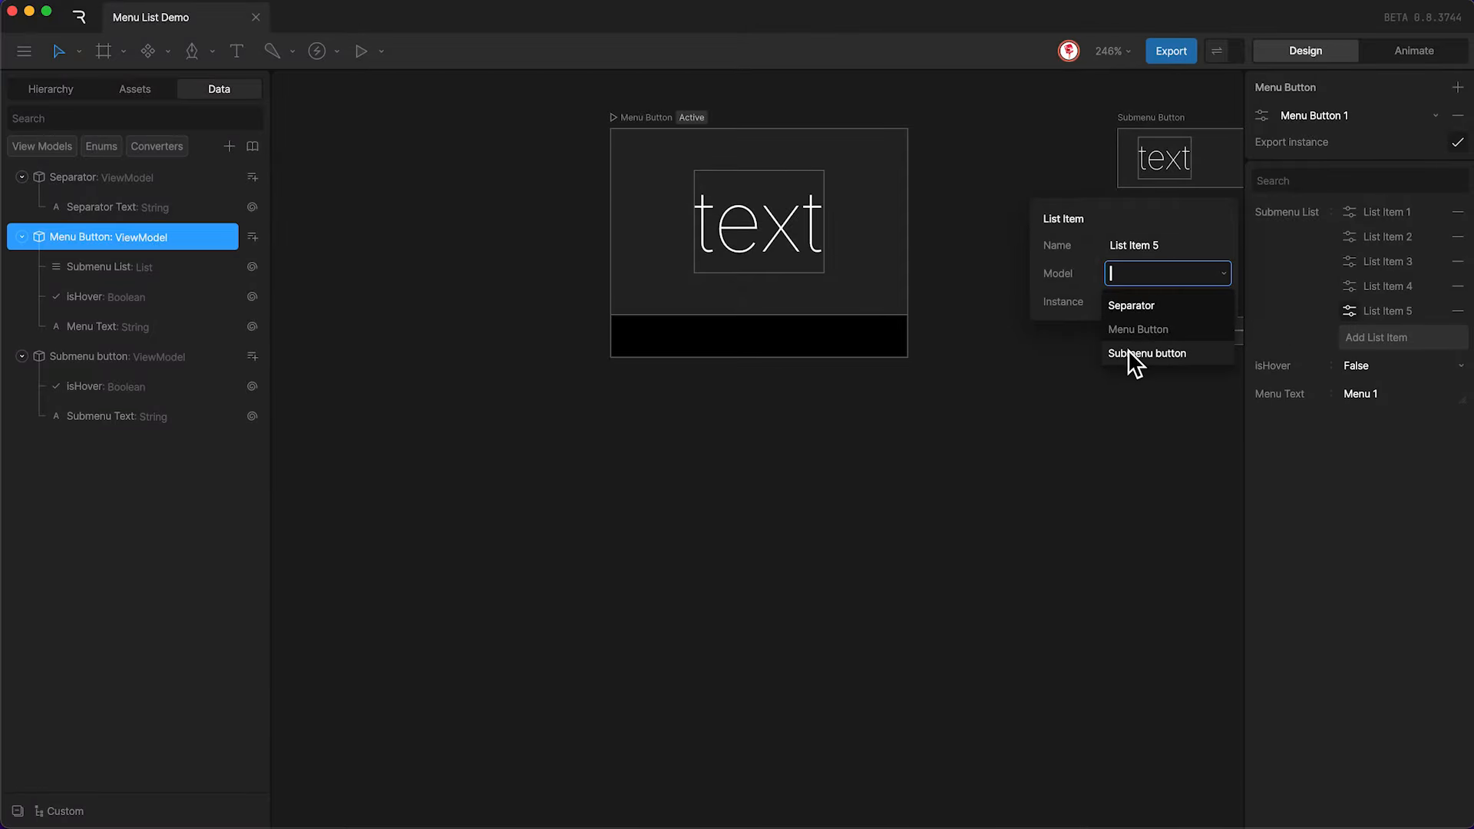
{"action": "left_click", "coordinate": [1133, 355]}
{"action": "left_click", "coordinate": [1135, 301]}
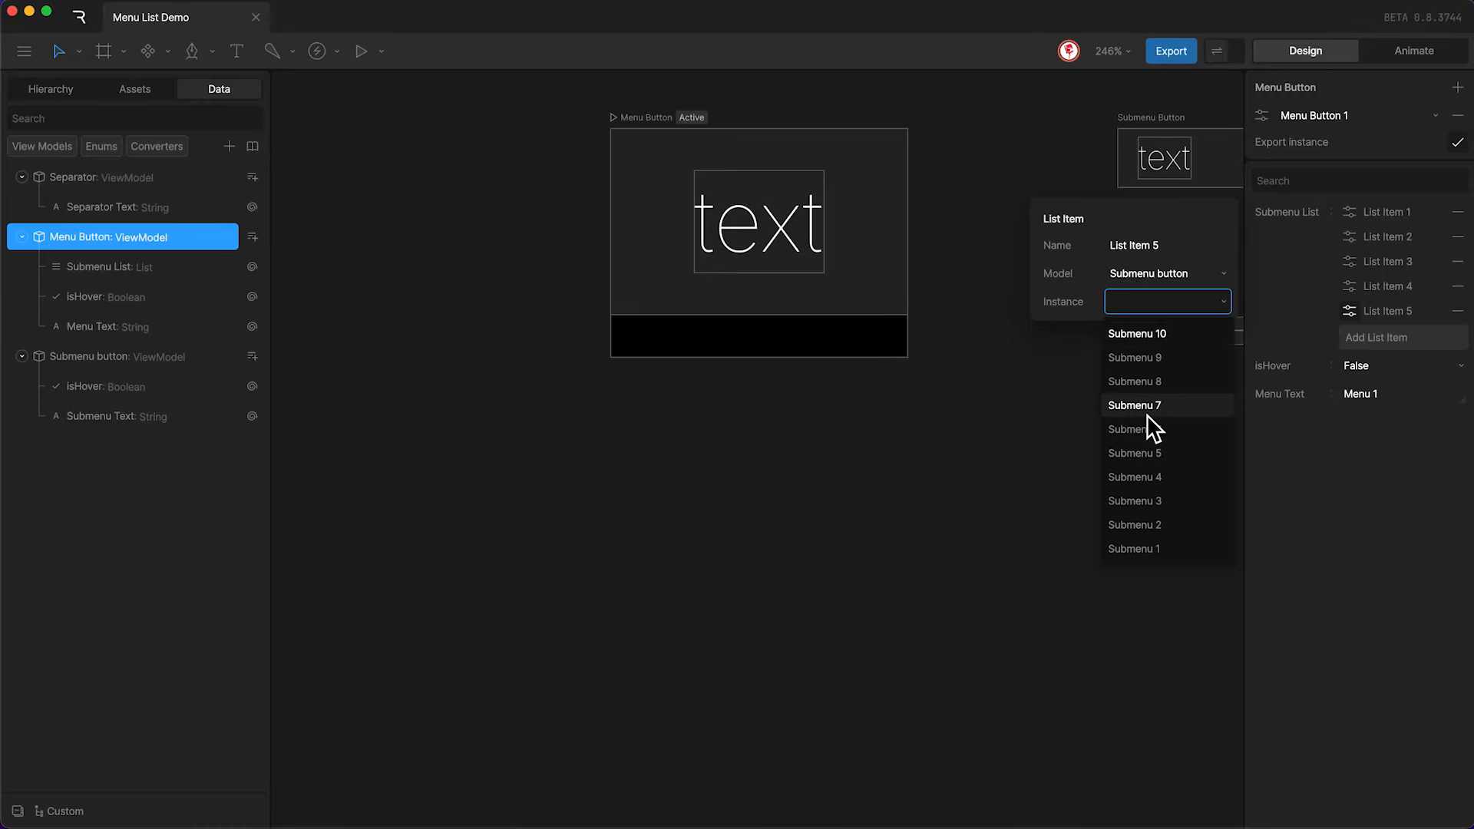
{"action": "left_click", "coordinate": [1160, 477]}
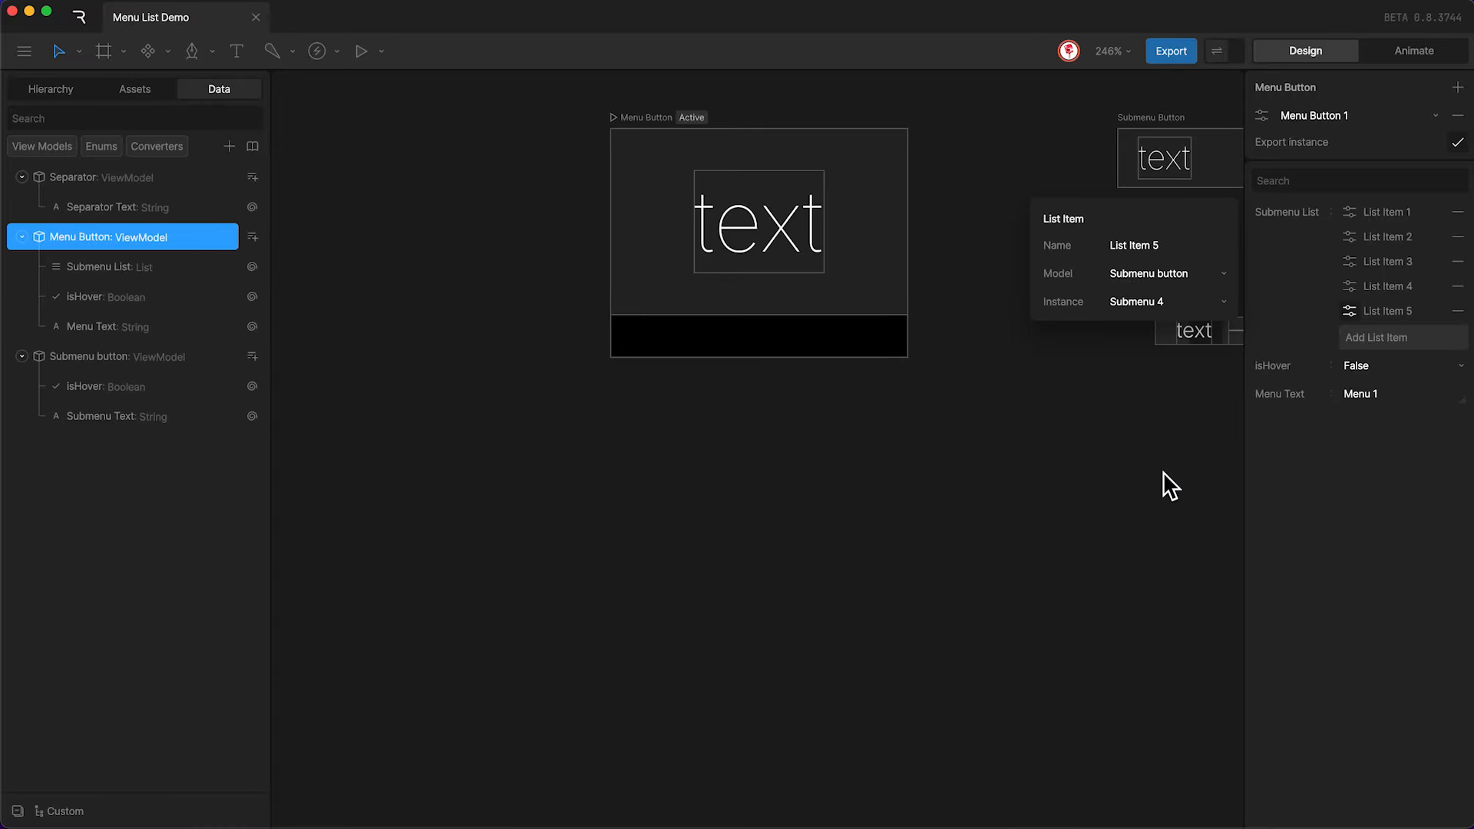
{"action": "left_click", "coordinate": [1355, 337]}
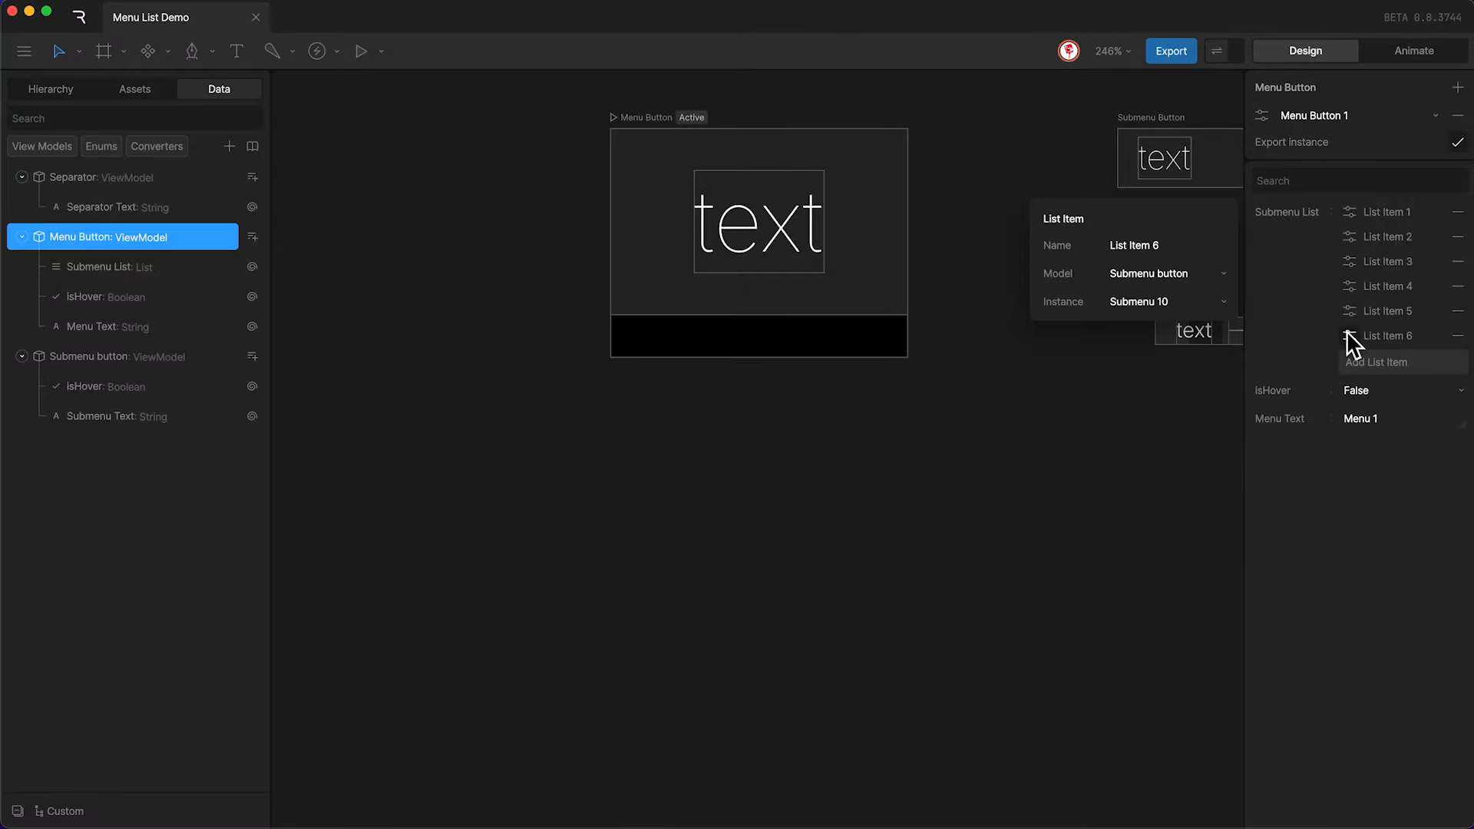
{"action": "left_click", "coordinate": [1167, 301]}
{"action": "left_click", "coordinate": [1160, 450]}
Add a first Submenu List item to the Menu Button 2 instance, using model Submenu button and instance Submenu 6.
{"action": "left_click", "coordinate": [1261, 116]}
{"action": "left_click", "coordinate": [1122, 178]}
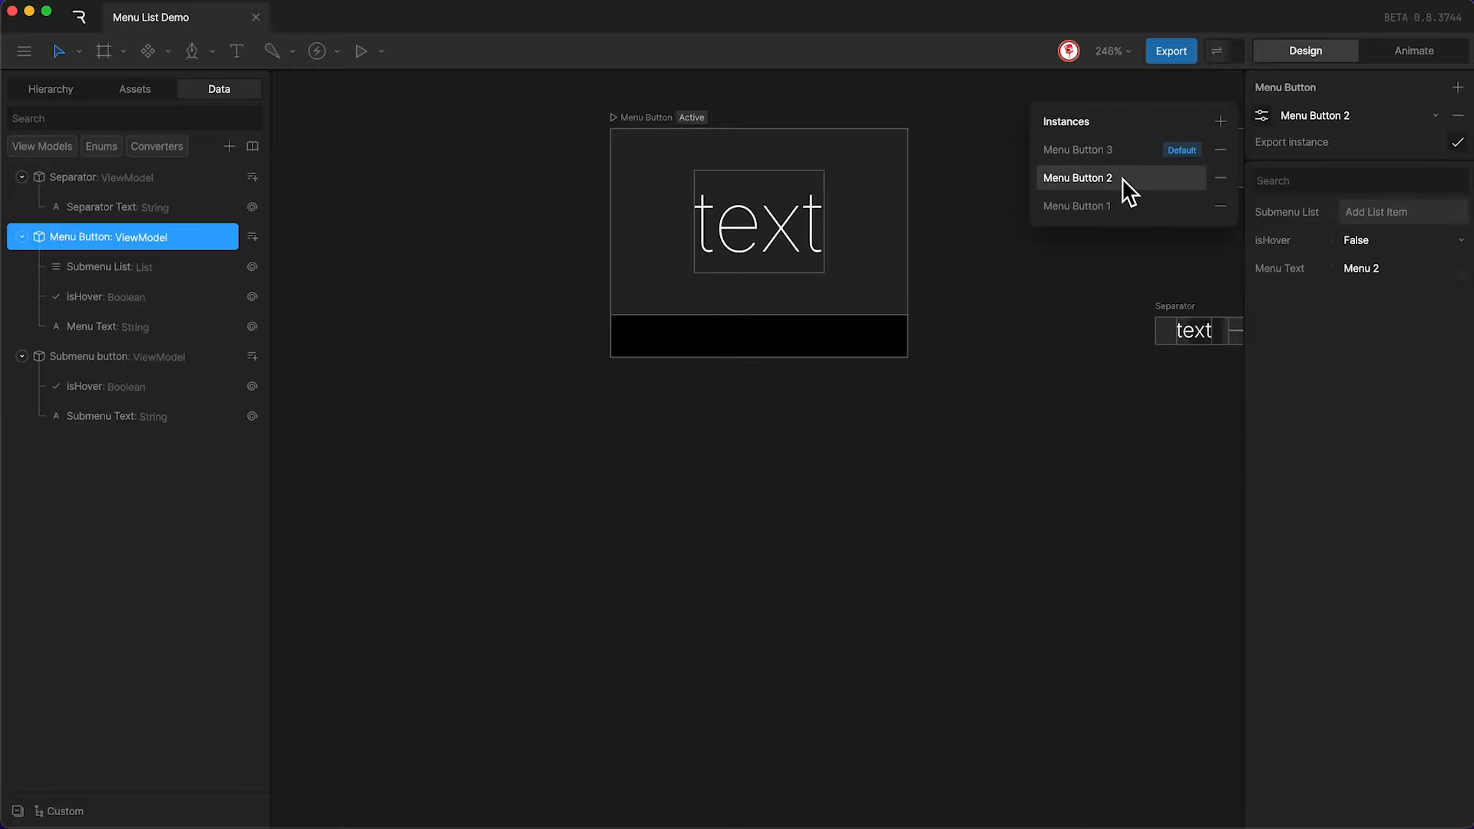
{"action": "left_click", "coordinate": [1367, 212]}
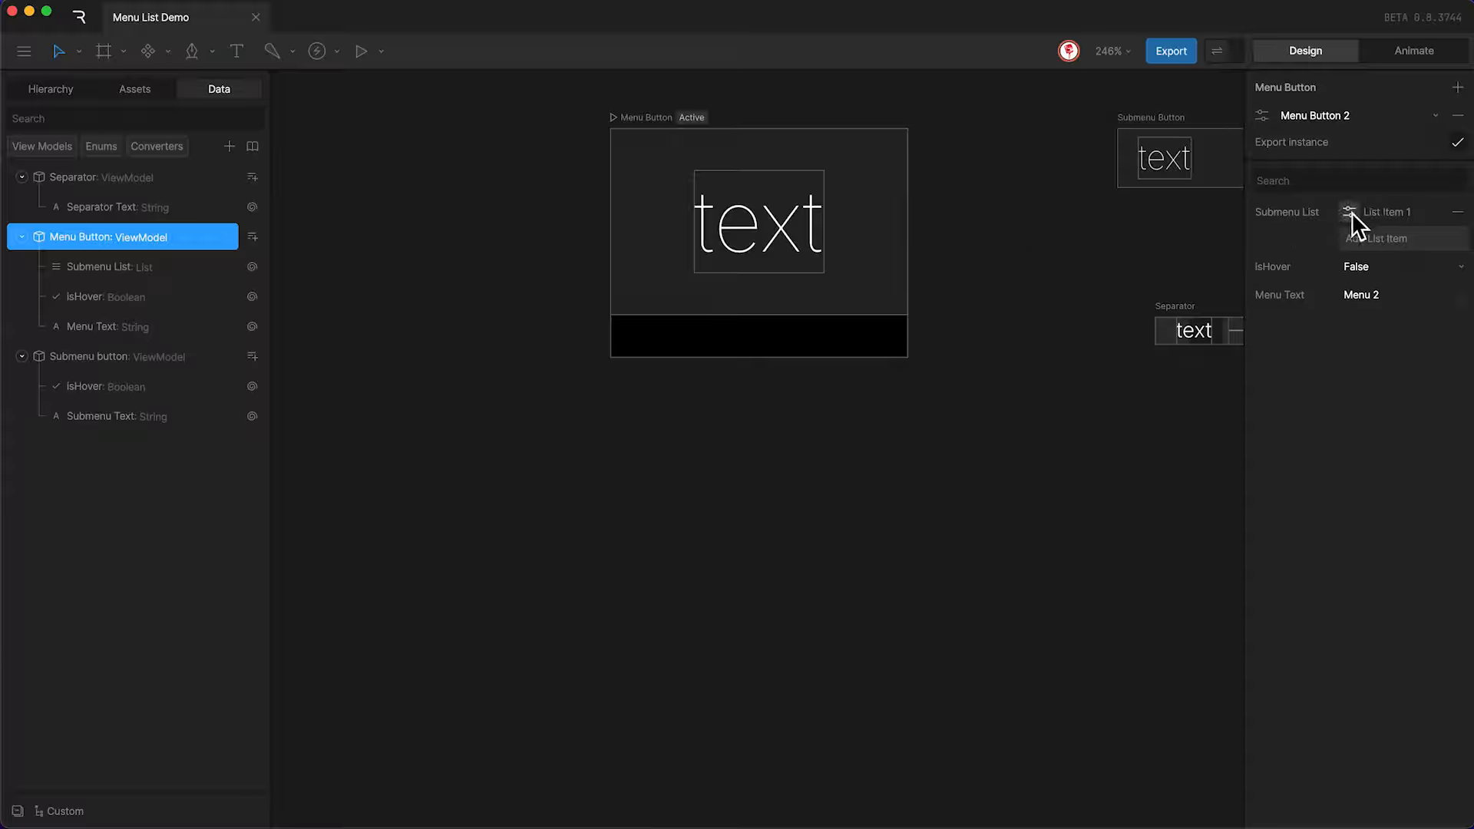
{"action": "left_click", "coordinate": [1350, 212]}
{"action": "left_click", "coordinate": [1164, 275]}
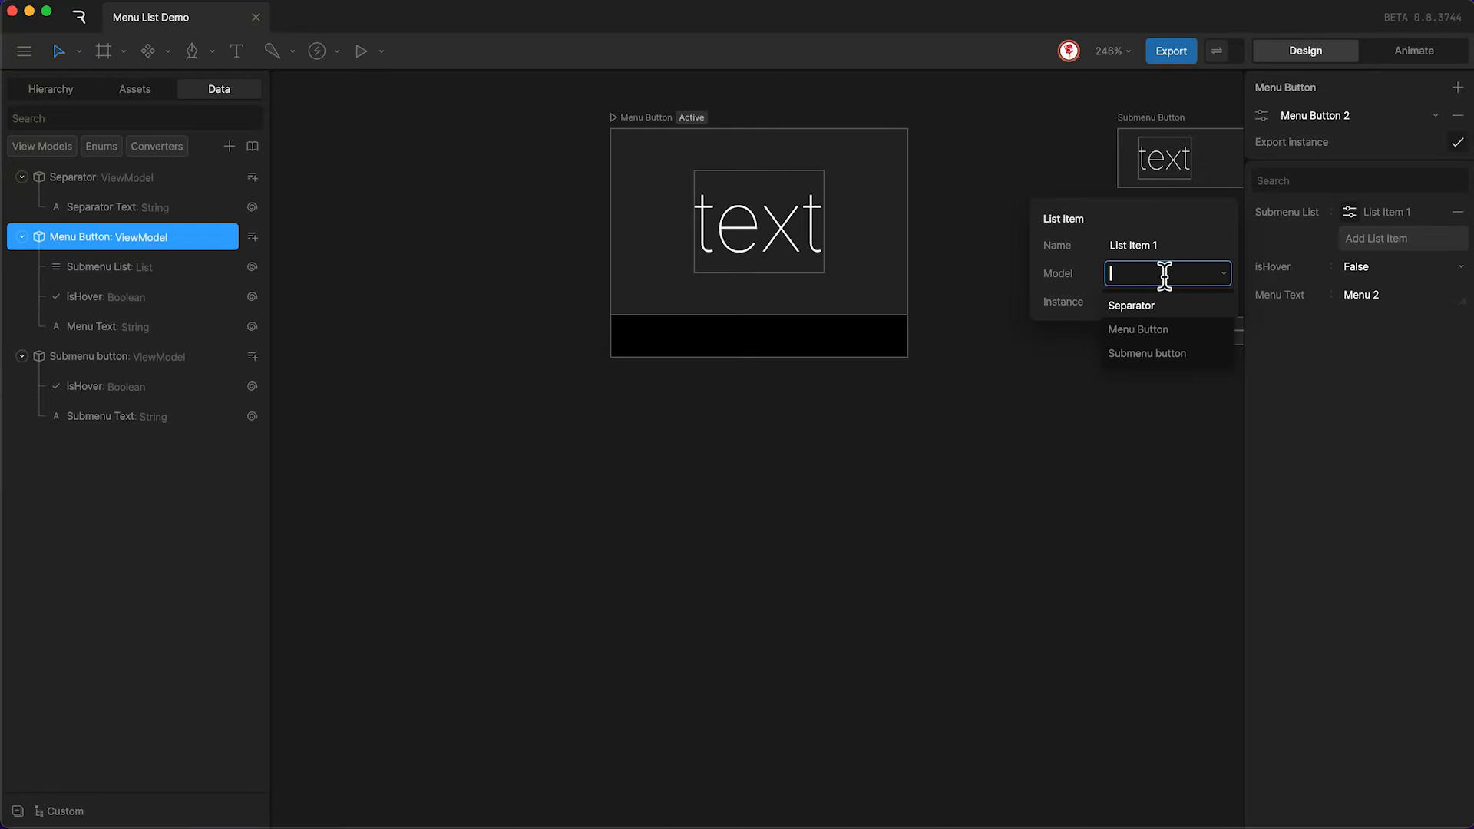
{"action": "left_click", "coordinate": [1146, 352]}
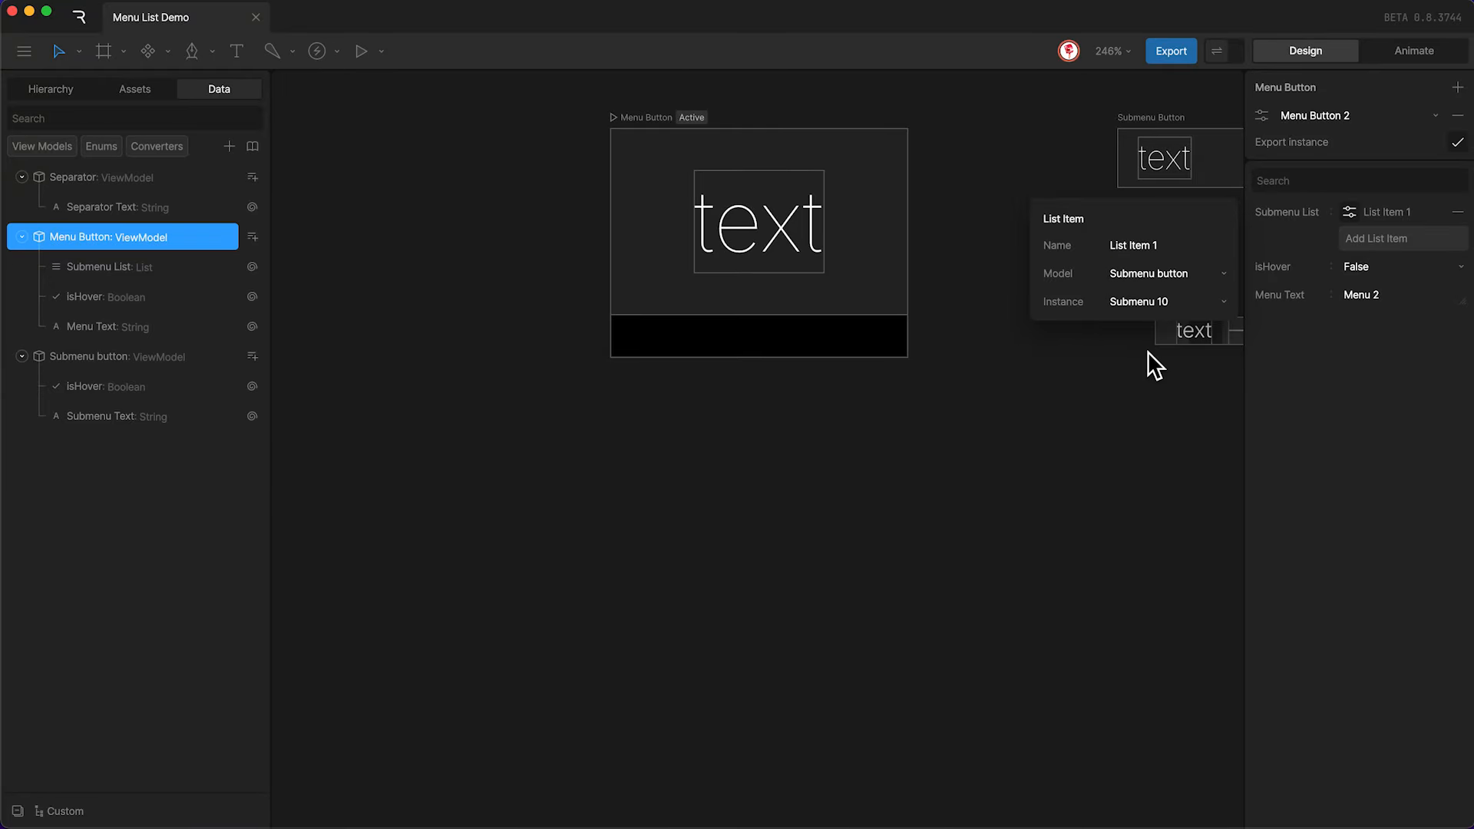
{"action": "left_click", "coordinate": [1141, 303]}
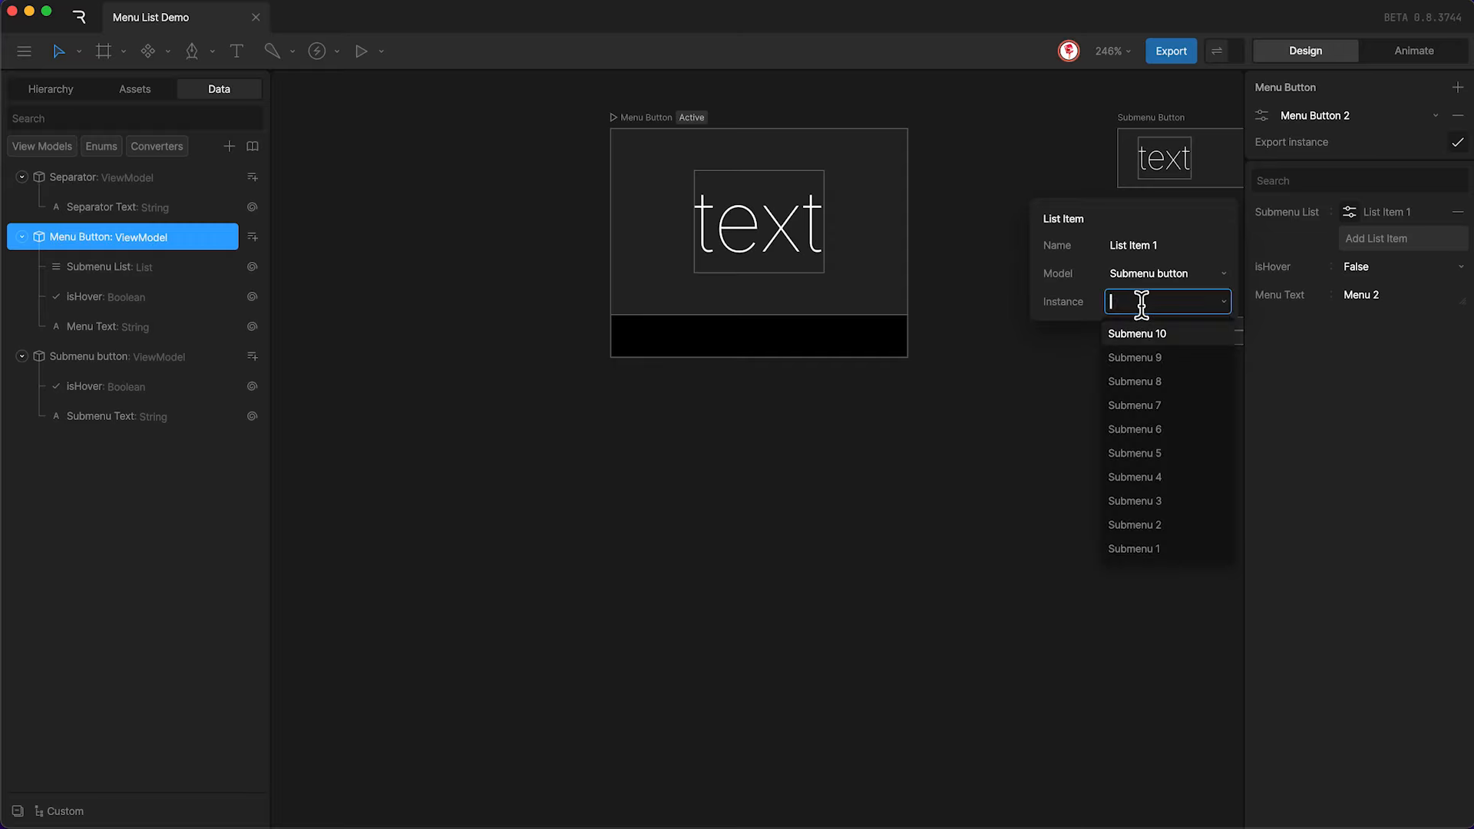
{"action": "left_click", "coordinate": [1150, 429]}
Add a second item to Menu Button 2's Submenu List, using model Submenu button and instance Submenu 7.
{"action": "left_click", "coordinate": [1361, 239]}
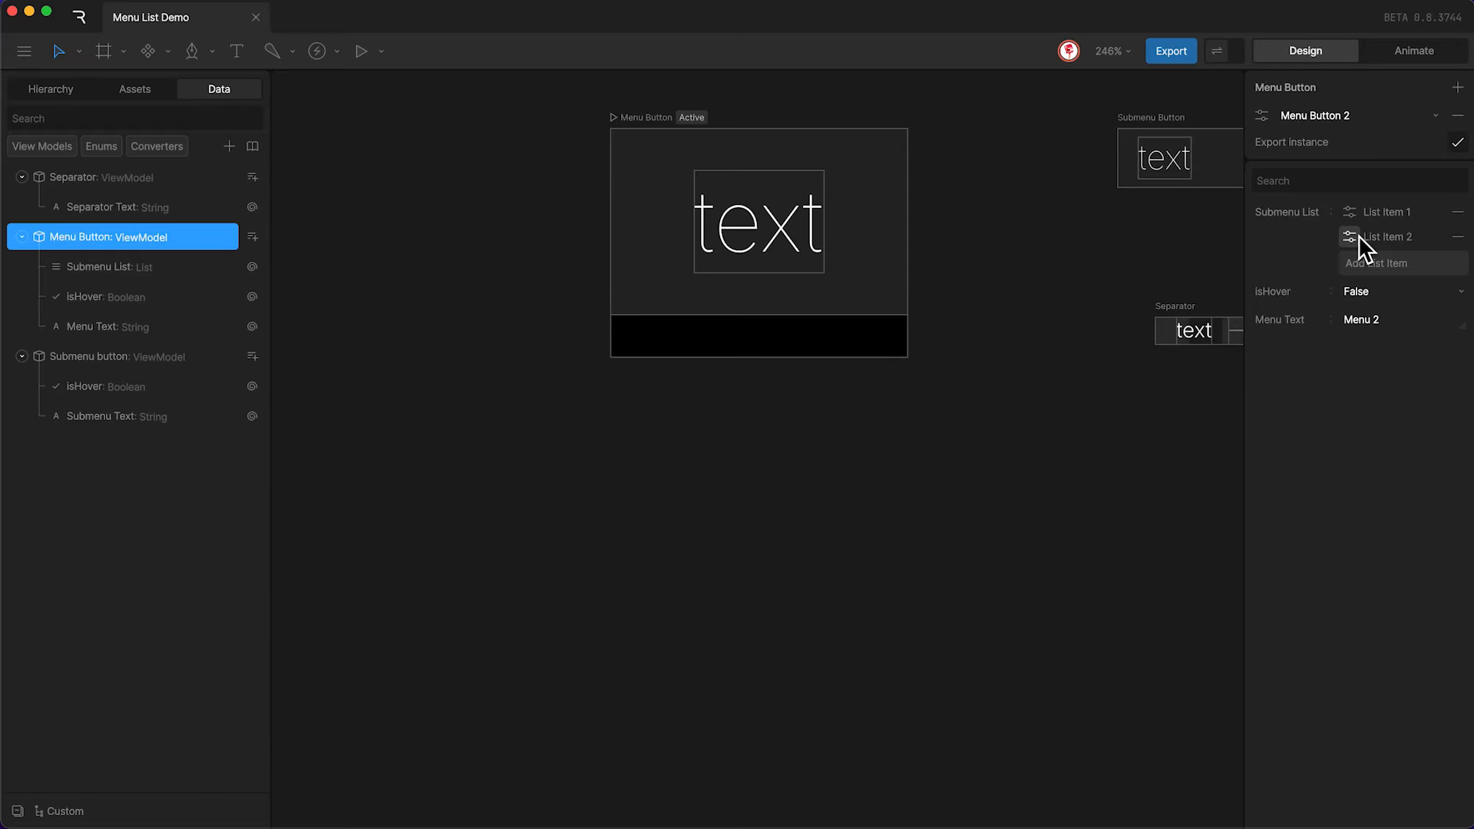
{"action": "left_click", "coordinate": [1343, 236]}
{"action": "left_click", "coordinate": [1186, 274]}
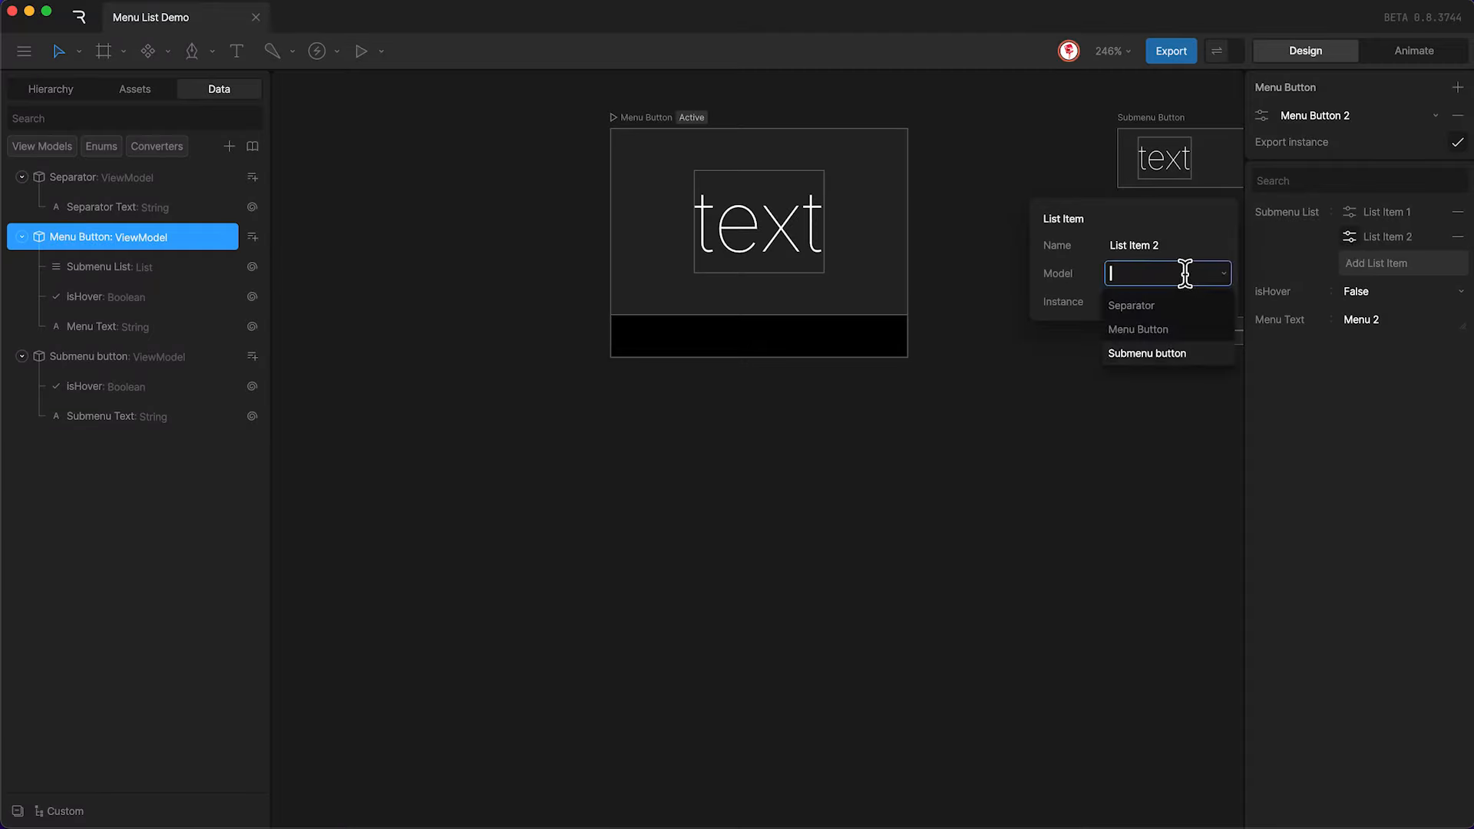
{"action": "left_click", "coordinate": [1158, 352]}
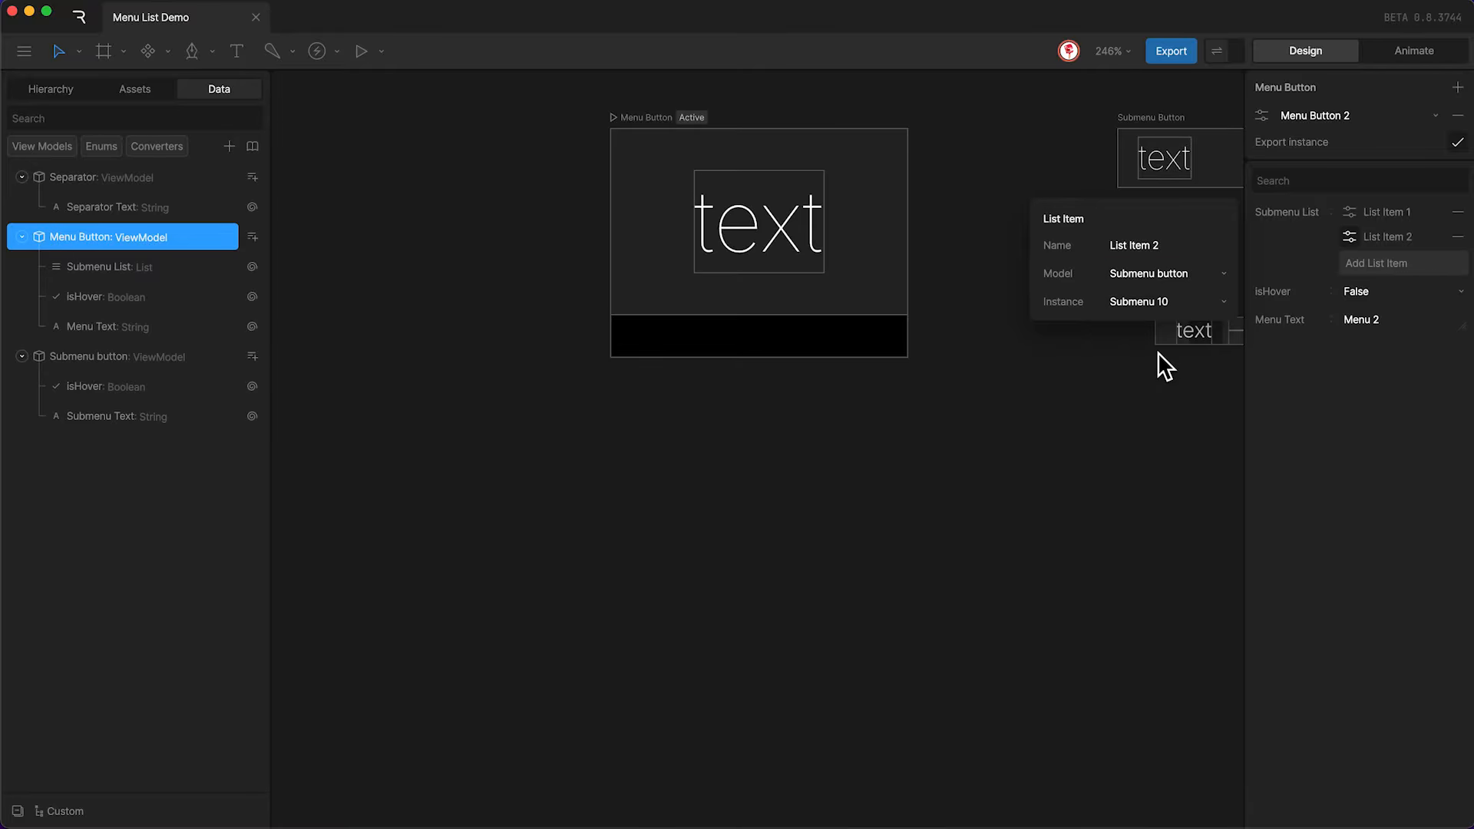
{"action": "left_click", "coordinate": [1159, 300]}
{"action": "left_click", "coordinate": [1152, 409]}
Add a first Submenu List item to the Menu Button 3 instance, using model Submenu button and instance Submenu 8.
{"action": "left_click", "coordinate": [1261, 116]}
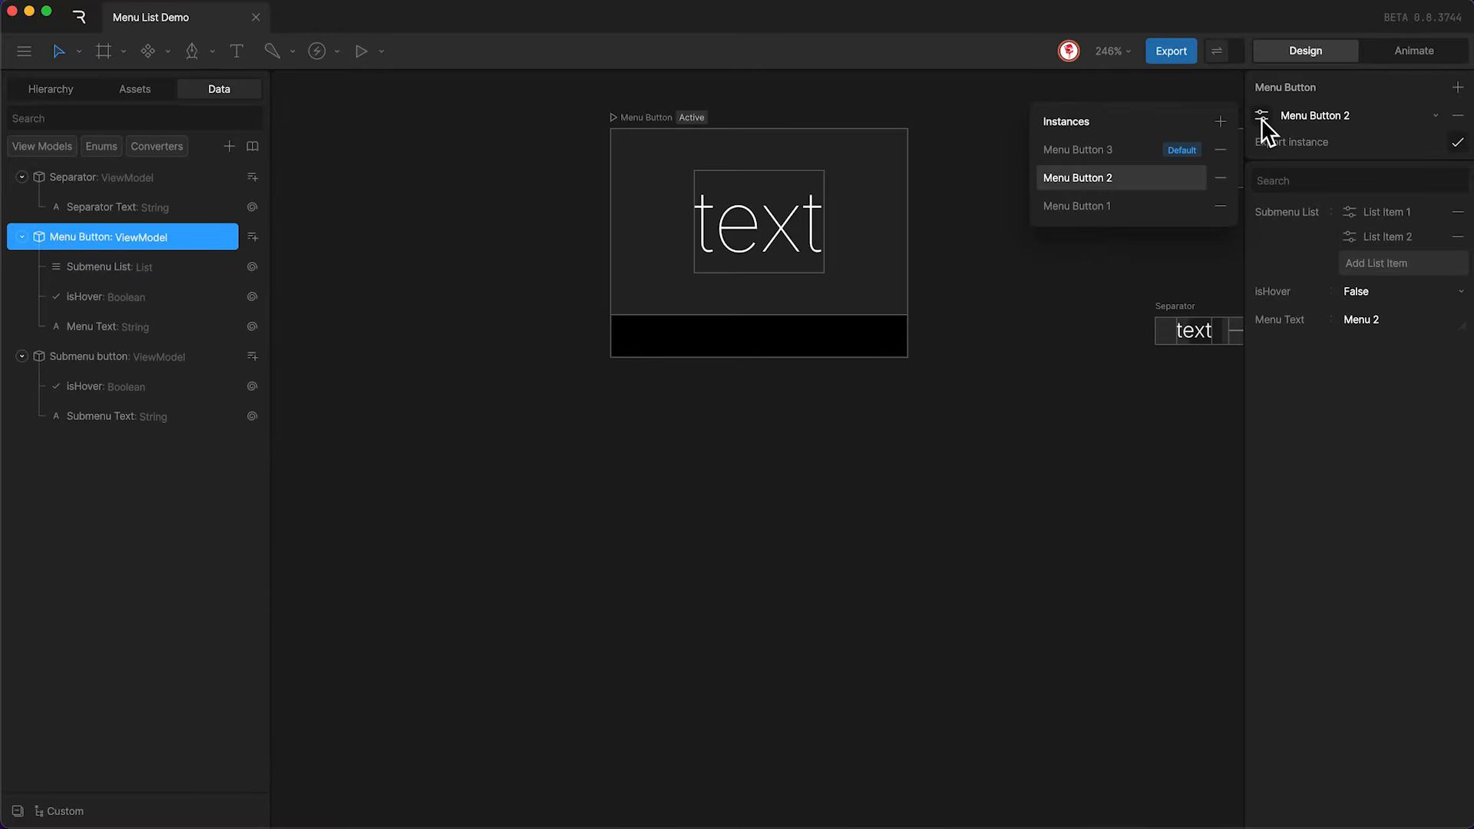
{"action": "left_click", "coordinate": [1119, 149]}
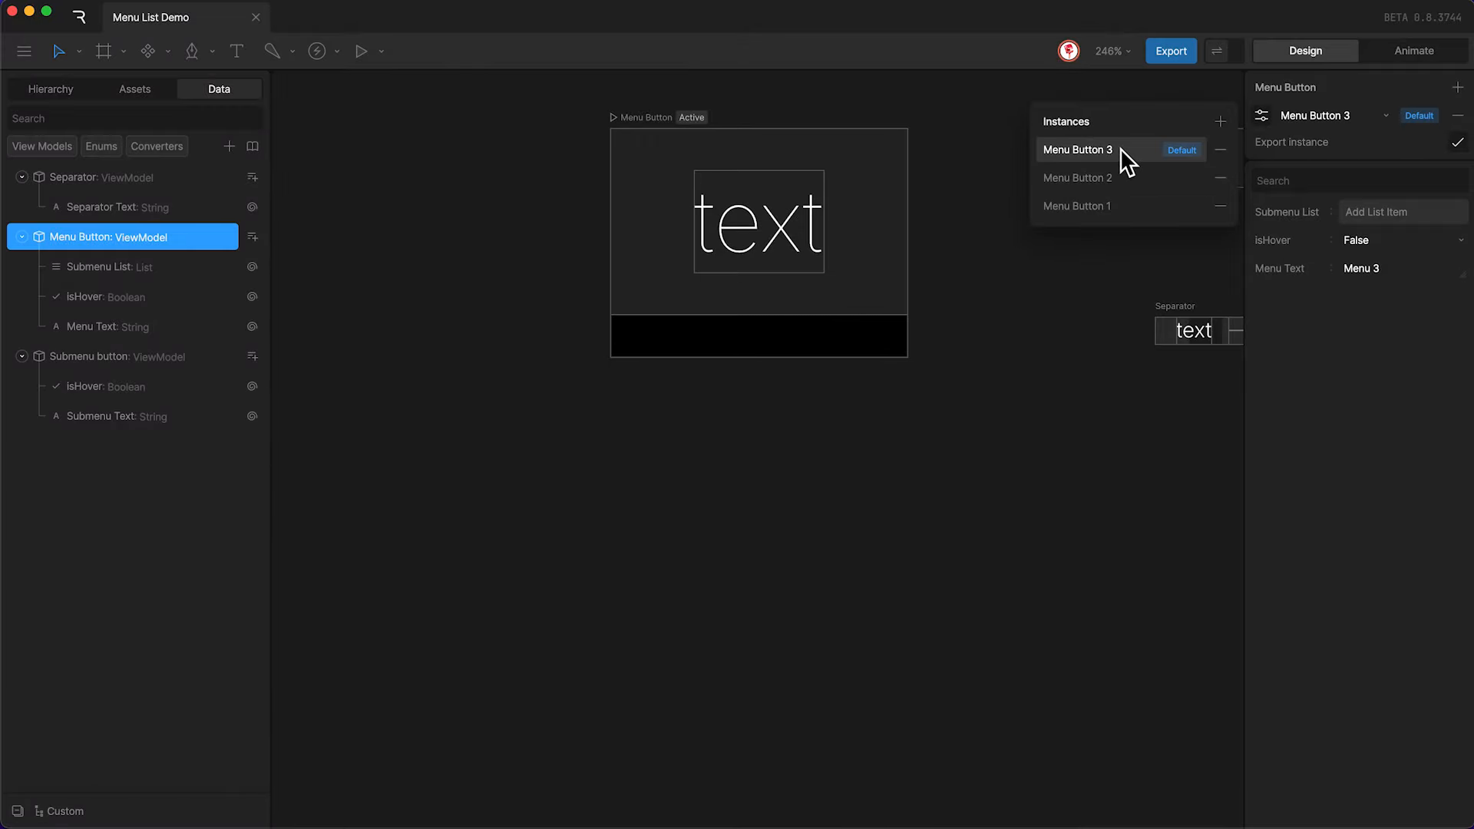
{"action": "left_click", "coordinate": [1371, 218]}
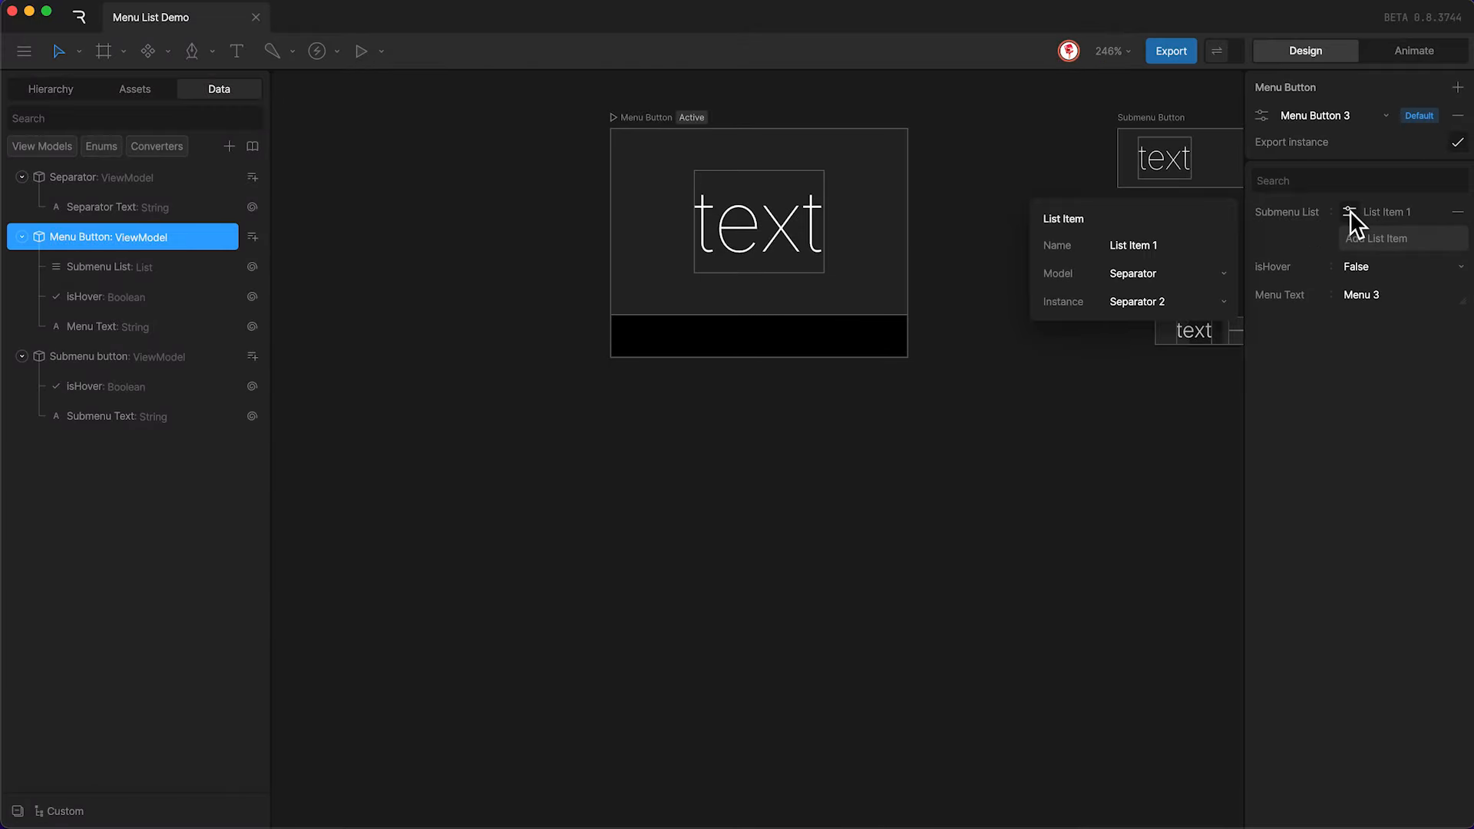
{"action": "left_click", "coordinate": [1148, 275]}
{"action": "left_click", "coordinate": [1117, 354]}
{"action": "left_click", "coordinate": [1137, 301]}
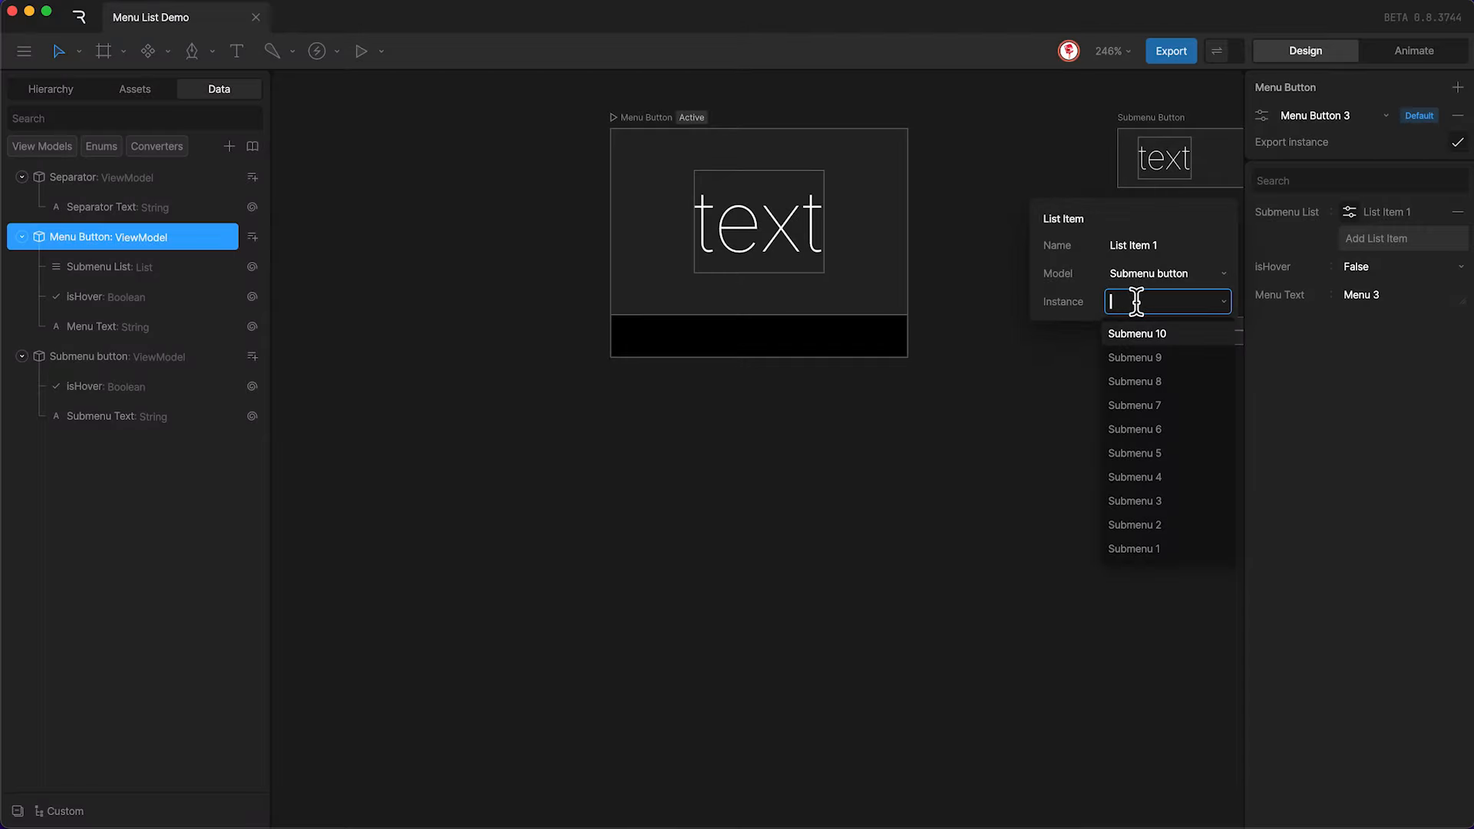
{"action": "left_click", "coordinate": [1148, 381]}
Add two more items to Menu Button 3's Submenu List: Submenu button with instance Submenu 9, and Separator with instance Separator 2.
{"action": "left_click", "coordinate": [1357, 237]}
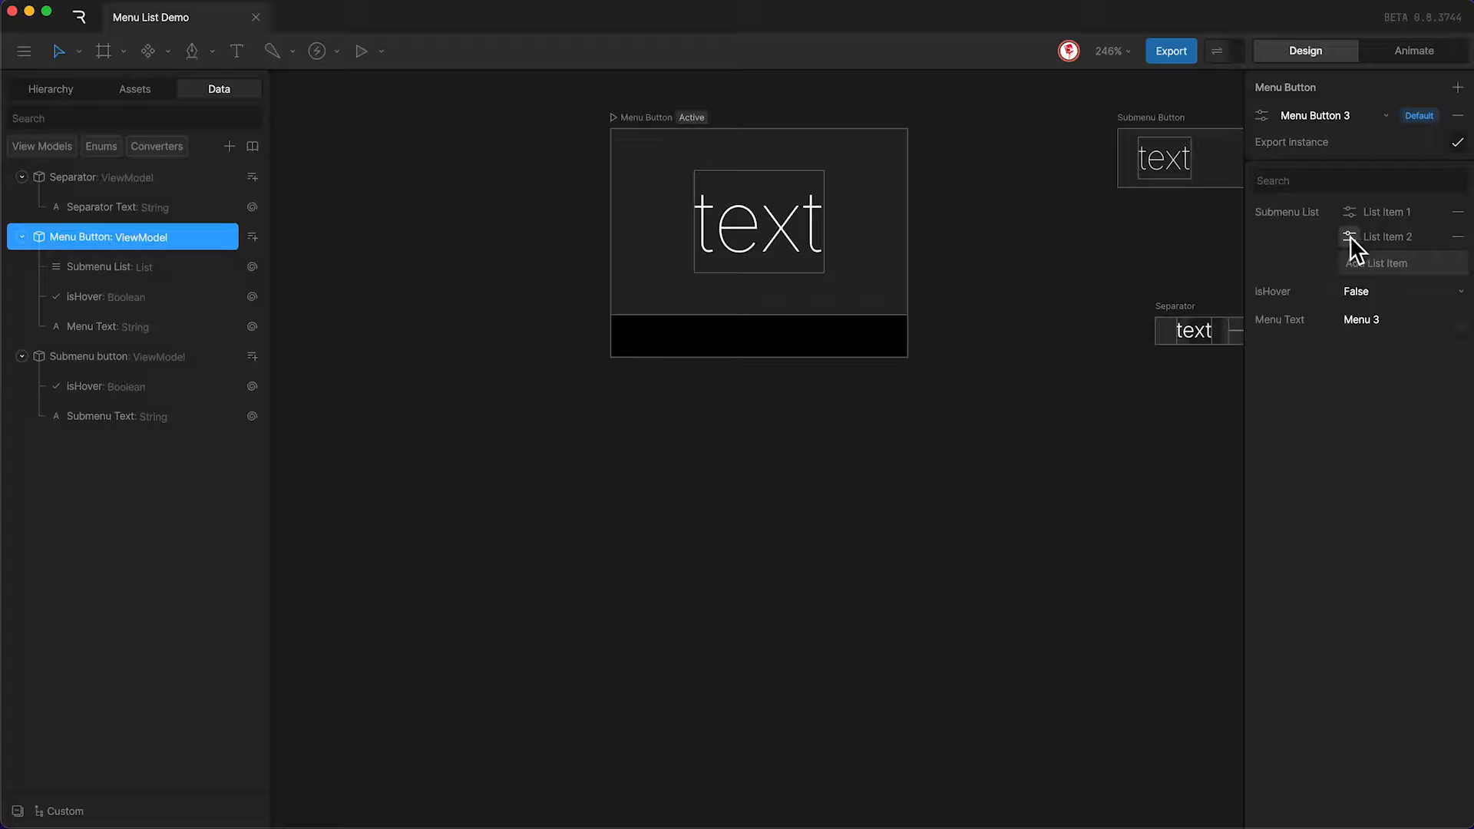
{"action": "left_click", "coordinate": [1154, 295]}
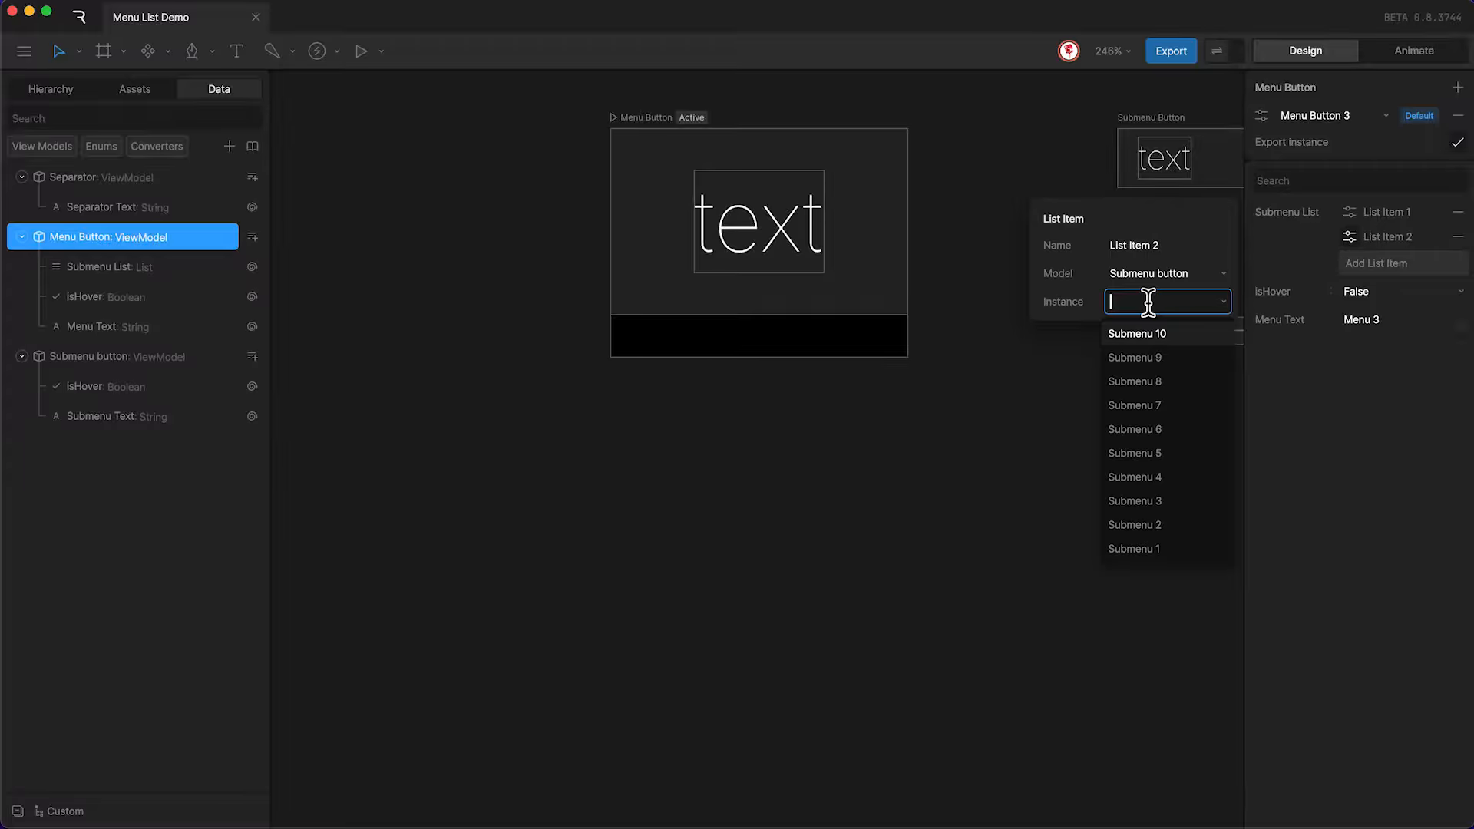
{"action": "left_click", "coordinate": [1141, 358]}
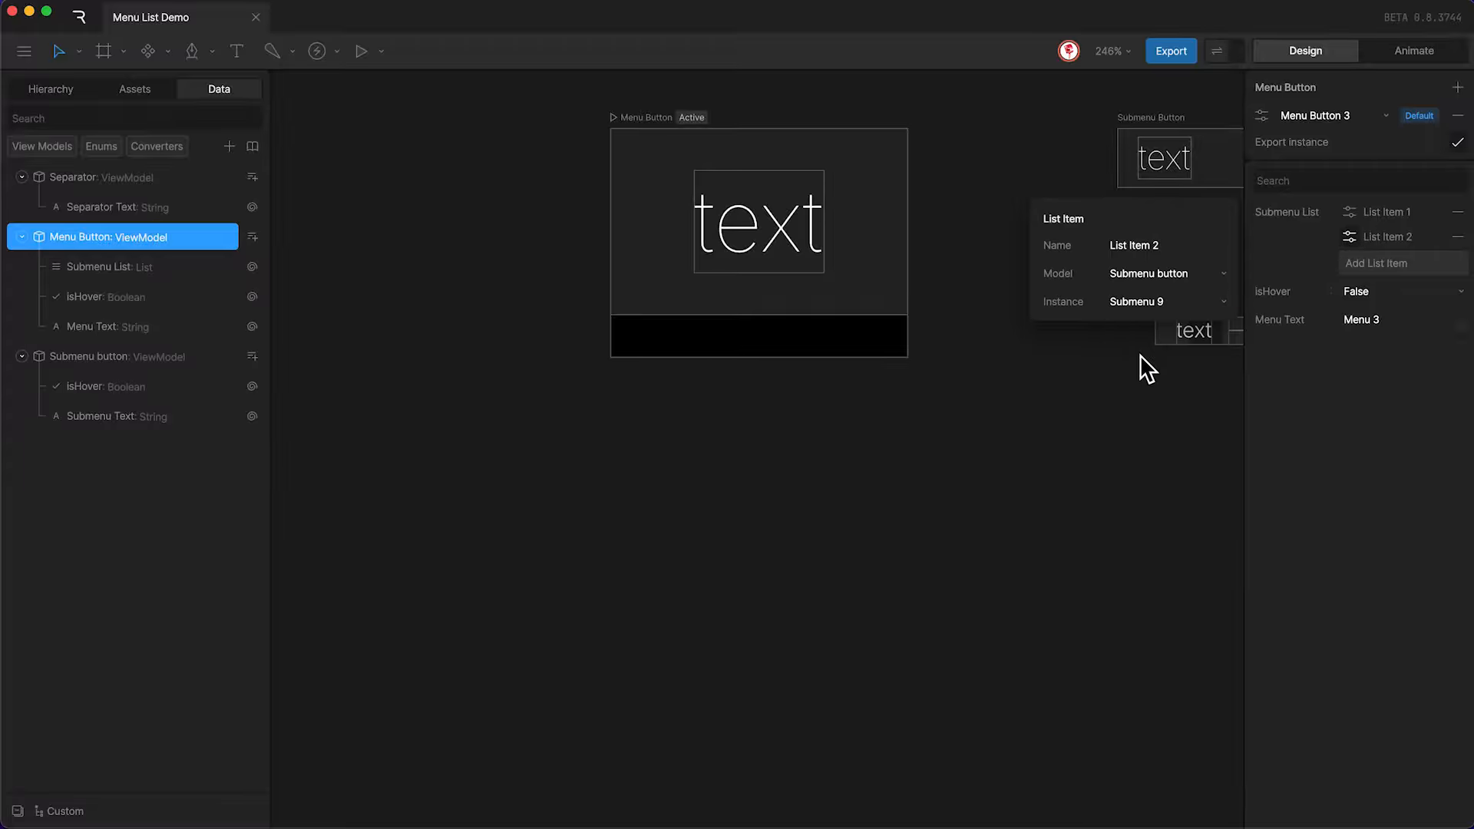
{"action": "left_click", "coordinate": [1365, 264]}
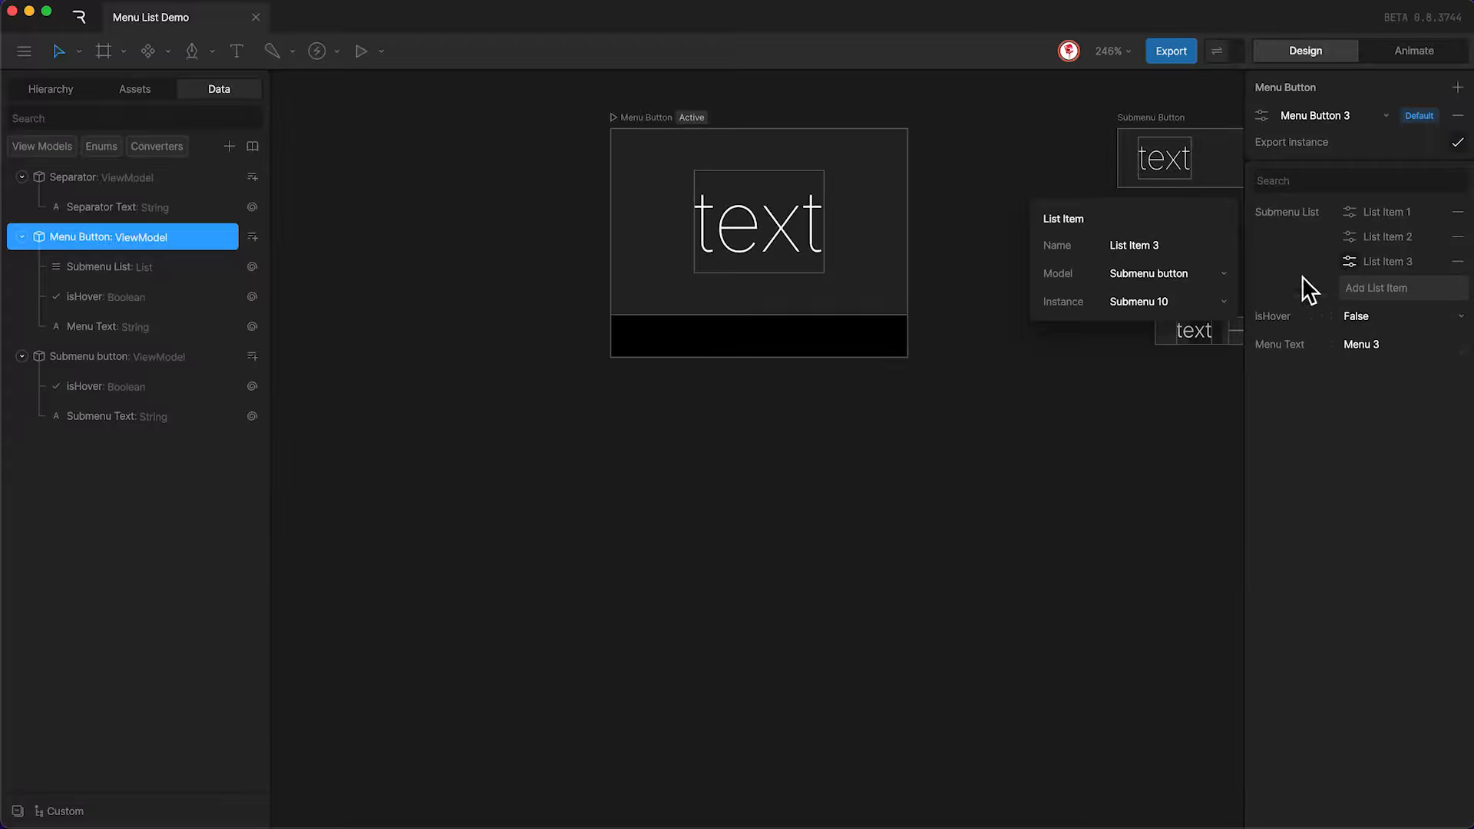
{"action": "left_click", "coordinate": [1156, 275]}
{"action": "left_click", "coordinate": [1149, 306]}
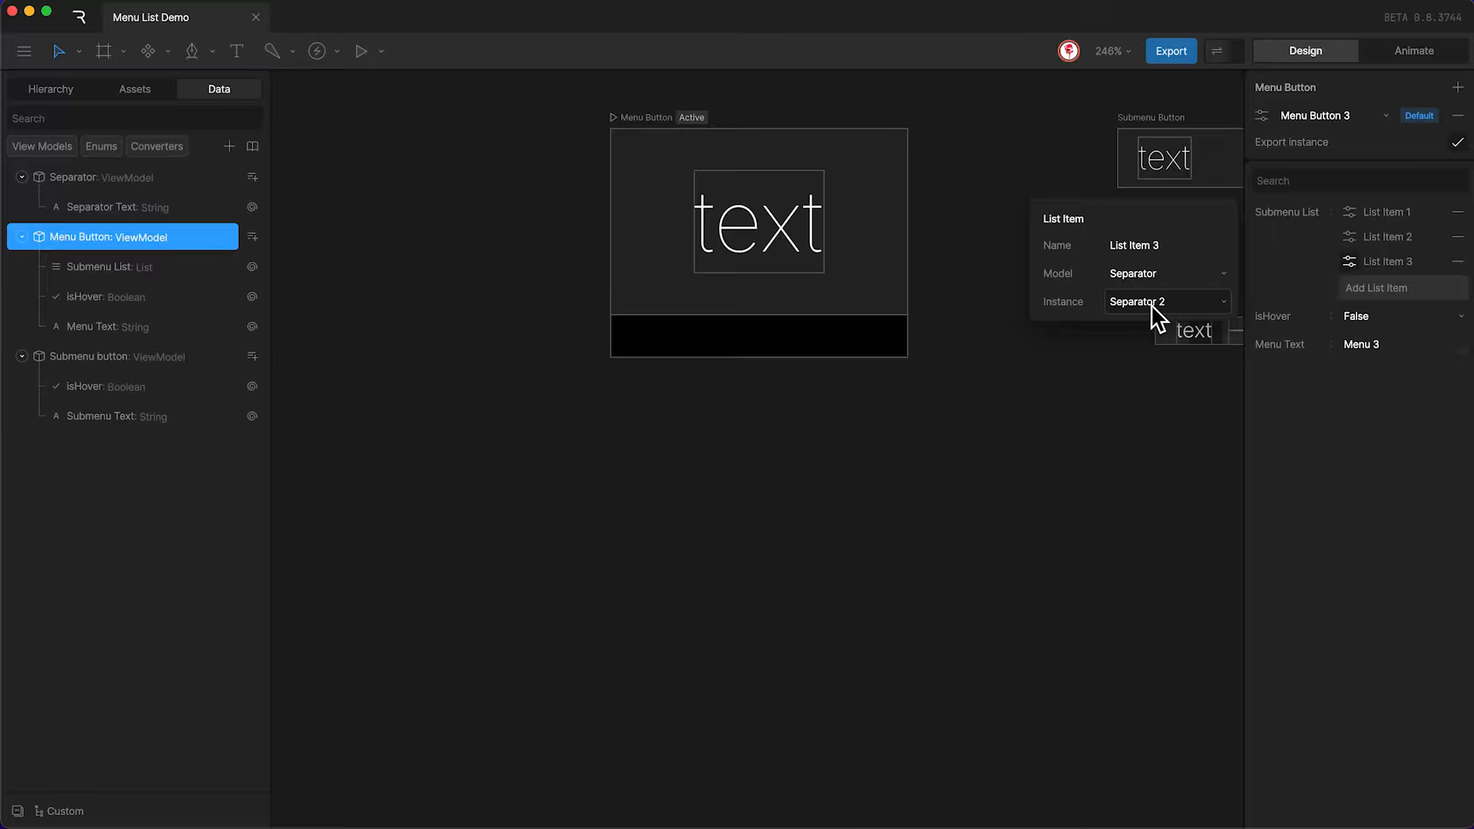
Add a fourth item to Menu Button 3's Submenu List, using the Submenu button model.
{"action": "left_click", "coordinate": [1363, 284]}
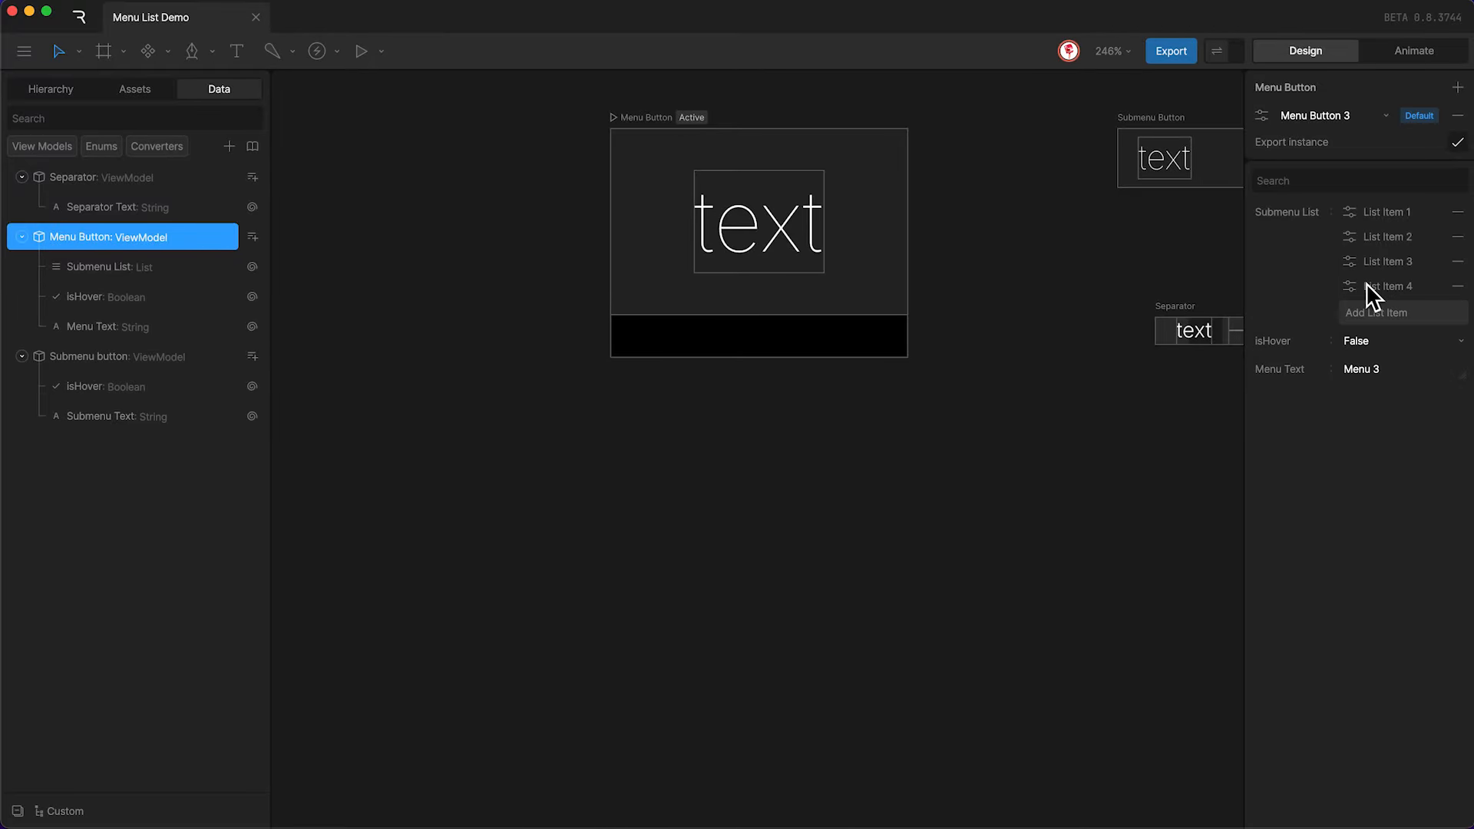
{"action": "left_click", "coordinate": [1163, 274]}
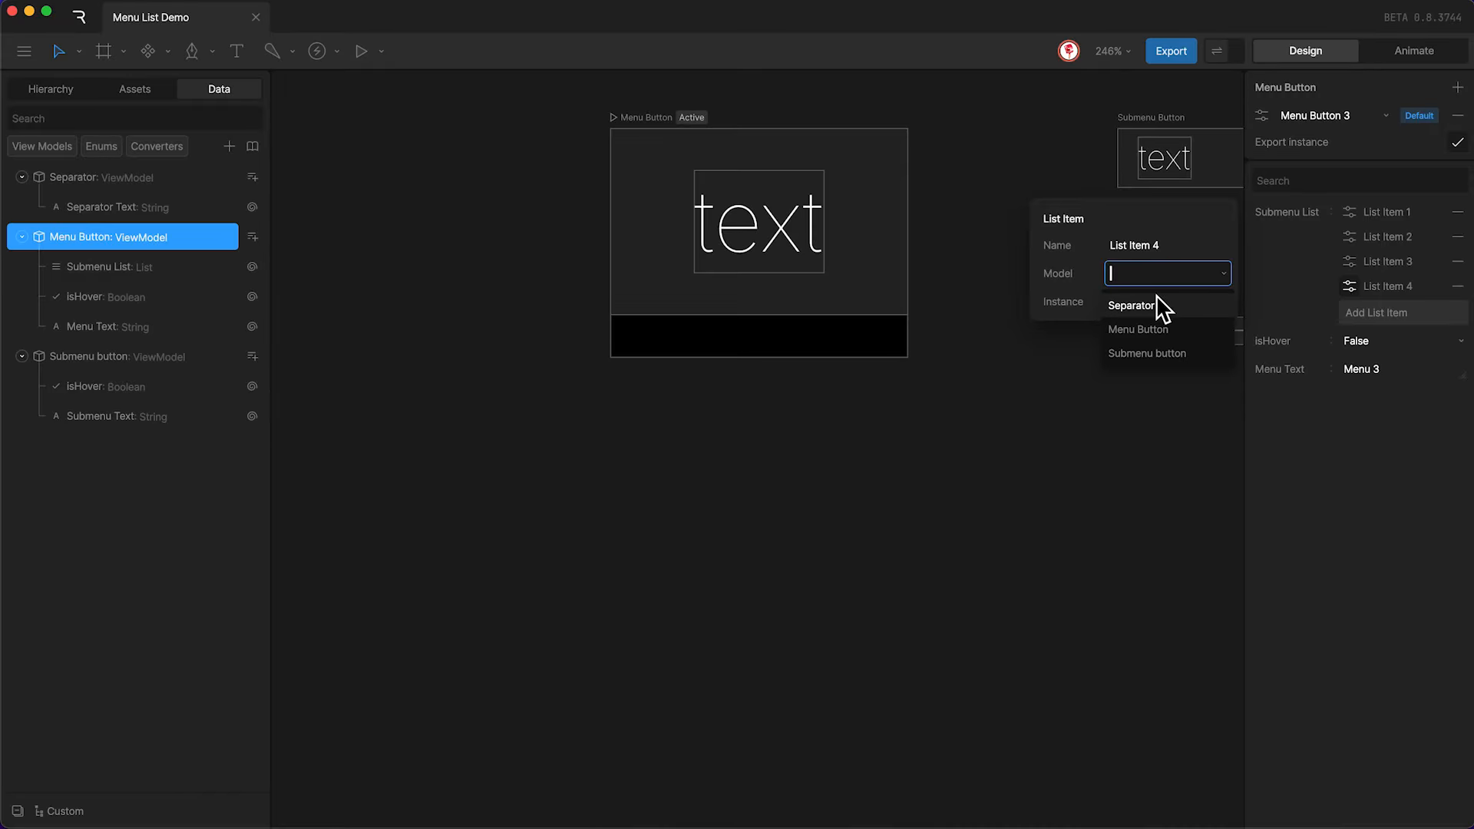
{"action": "left_click", "coordinate": [1152, 348]}
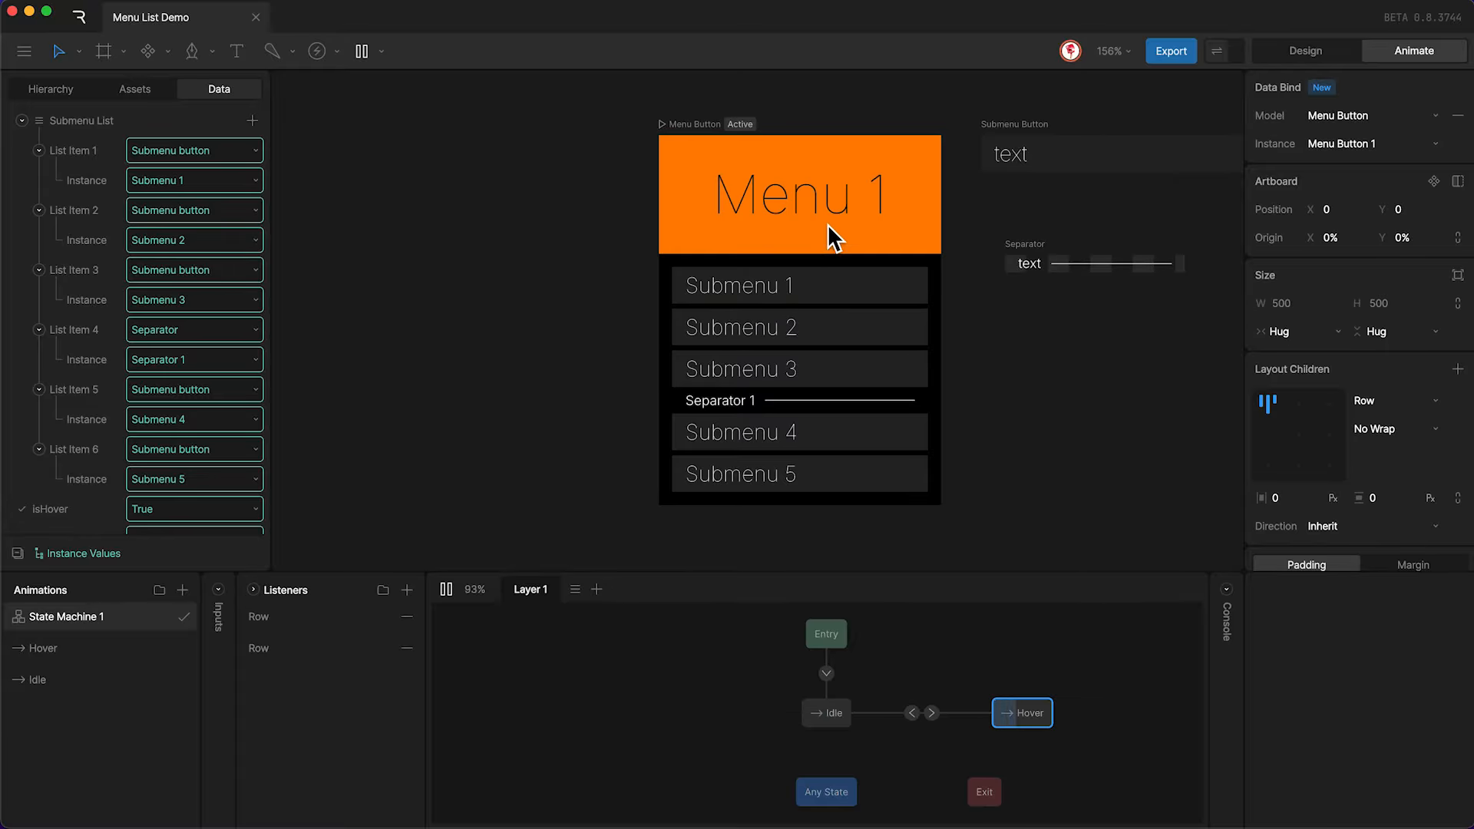
Preview the Menu Button artboard with the bound instance switched to Menu Button 2, and with Menu Button 3.
{"action": "left_click", "coordinate": [1349, 143]}
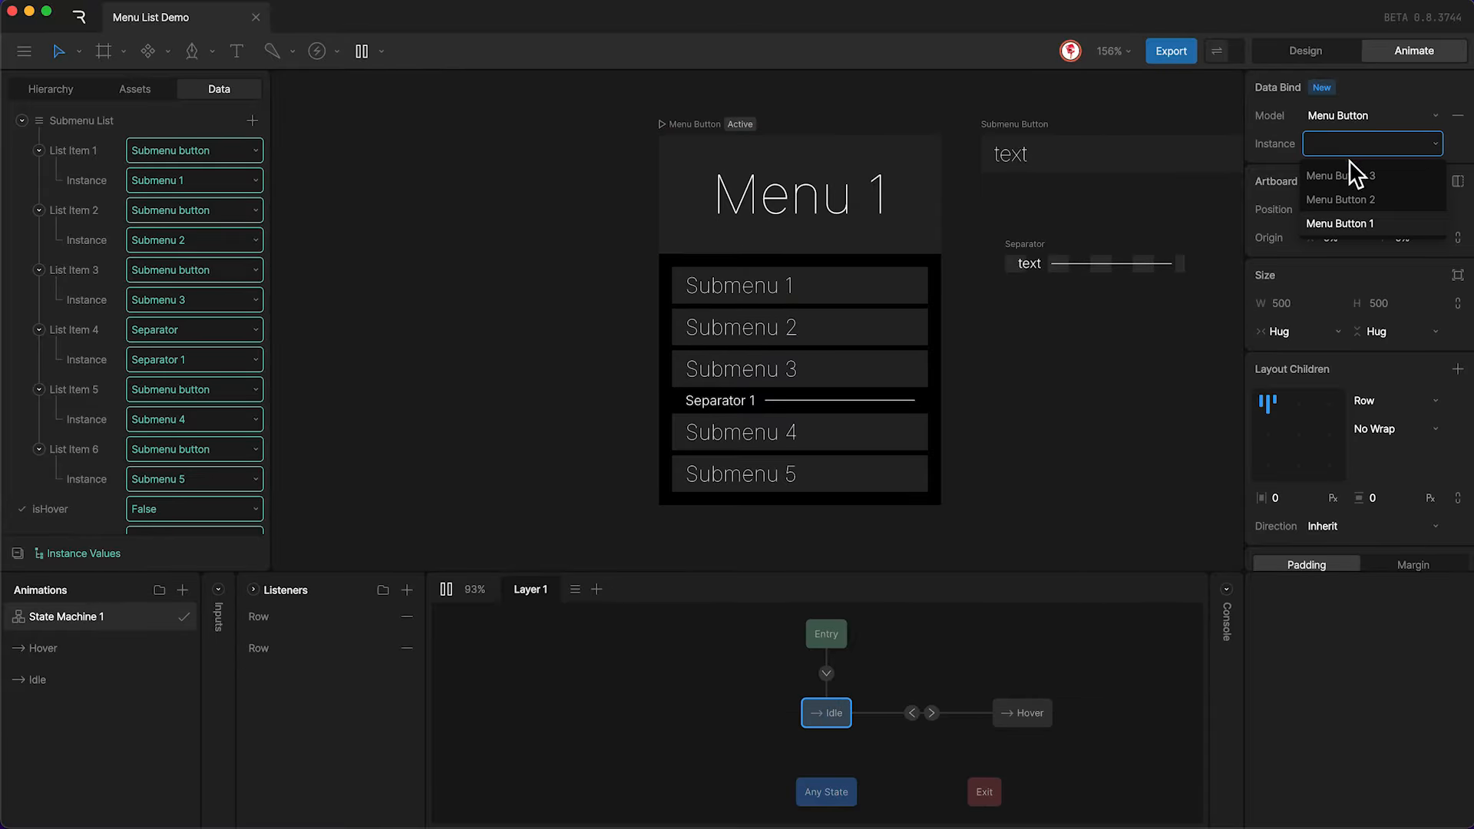
{"action": "left_click", "coordinate": [1348, 198]}
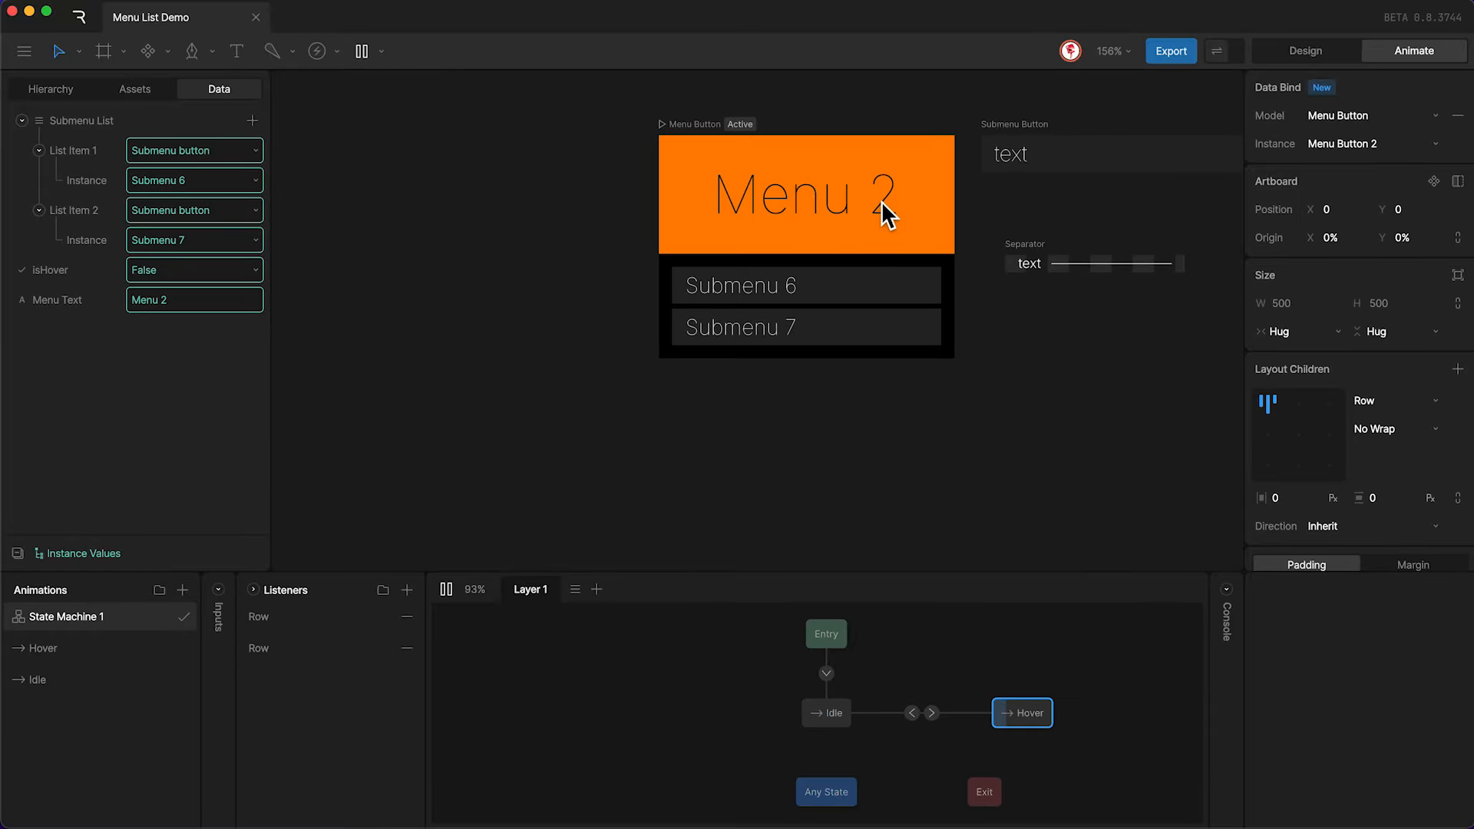
{"action": "left_click", "coordinate": [1336, 146]}
{"action": "left_click", "coordinate": [1334, 170]}
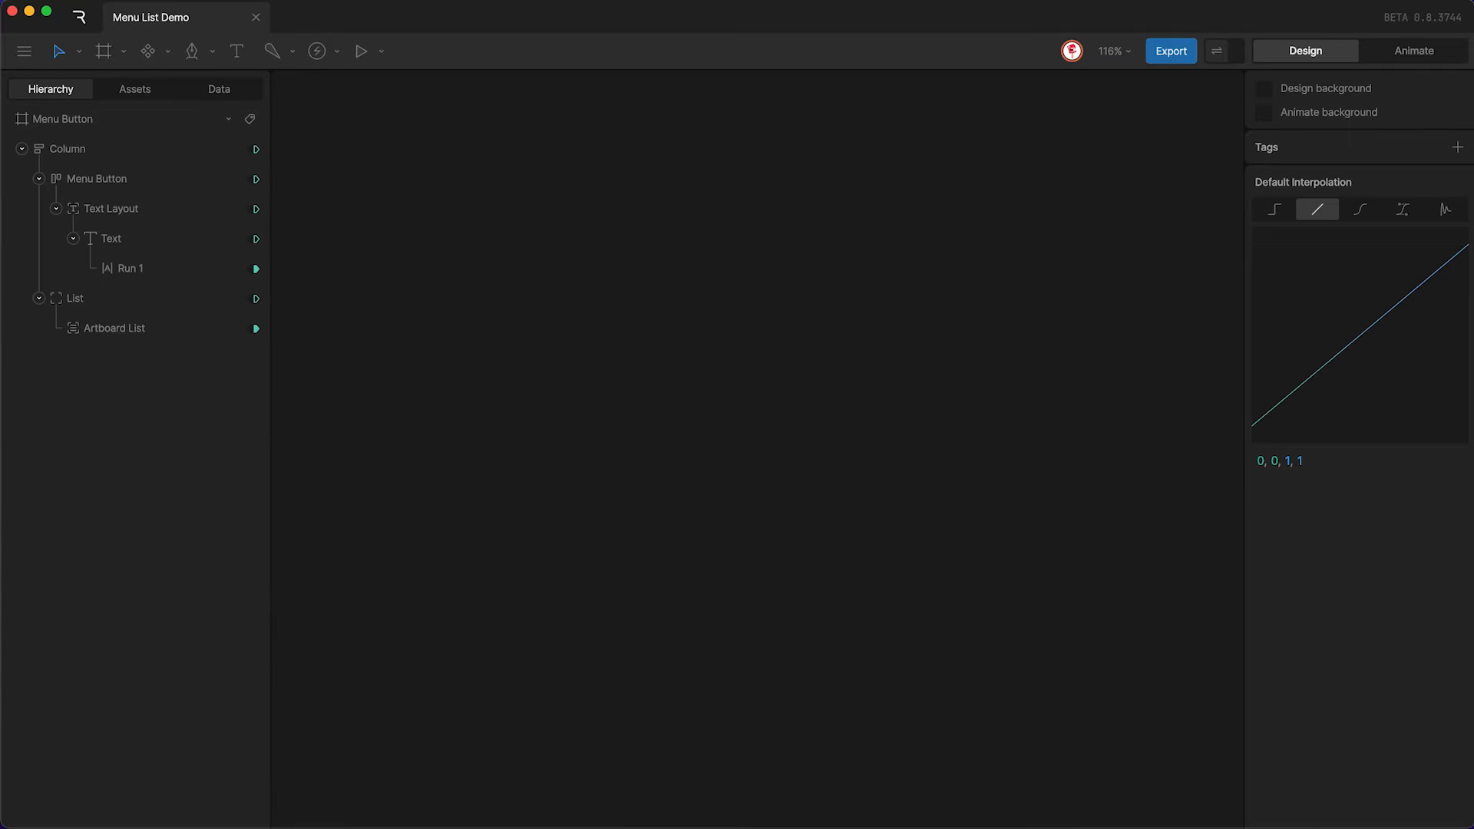
Draw a new artboard about 926 by 464 px in the empty canvas area and name it Main.
{"action": "key", "text": "a"}
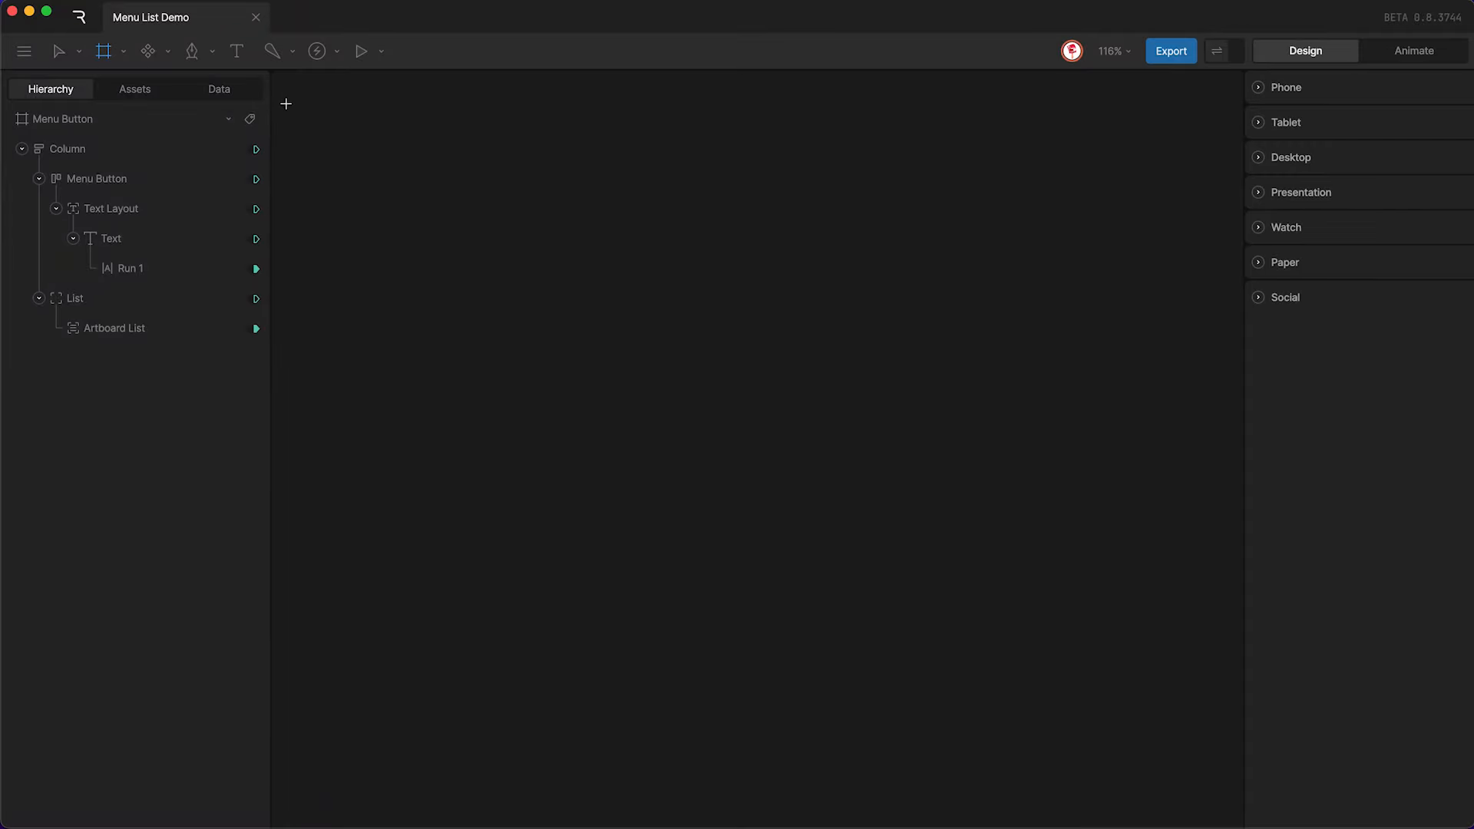
{"action": "left_click_drag", "start_coordinate": [293, 108], "coordinate": [1211, 568]}
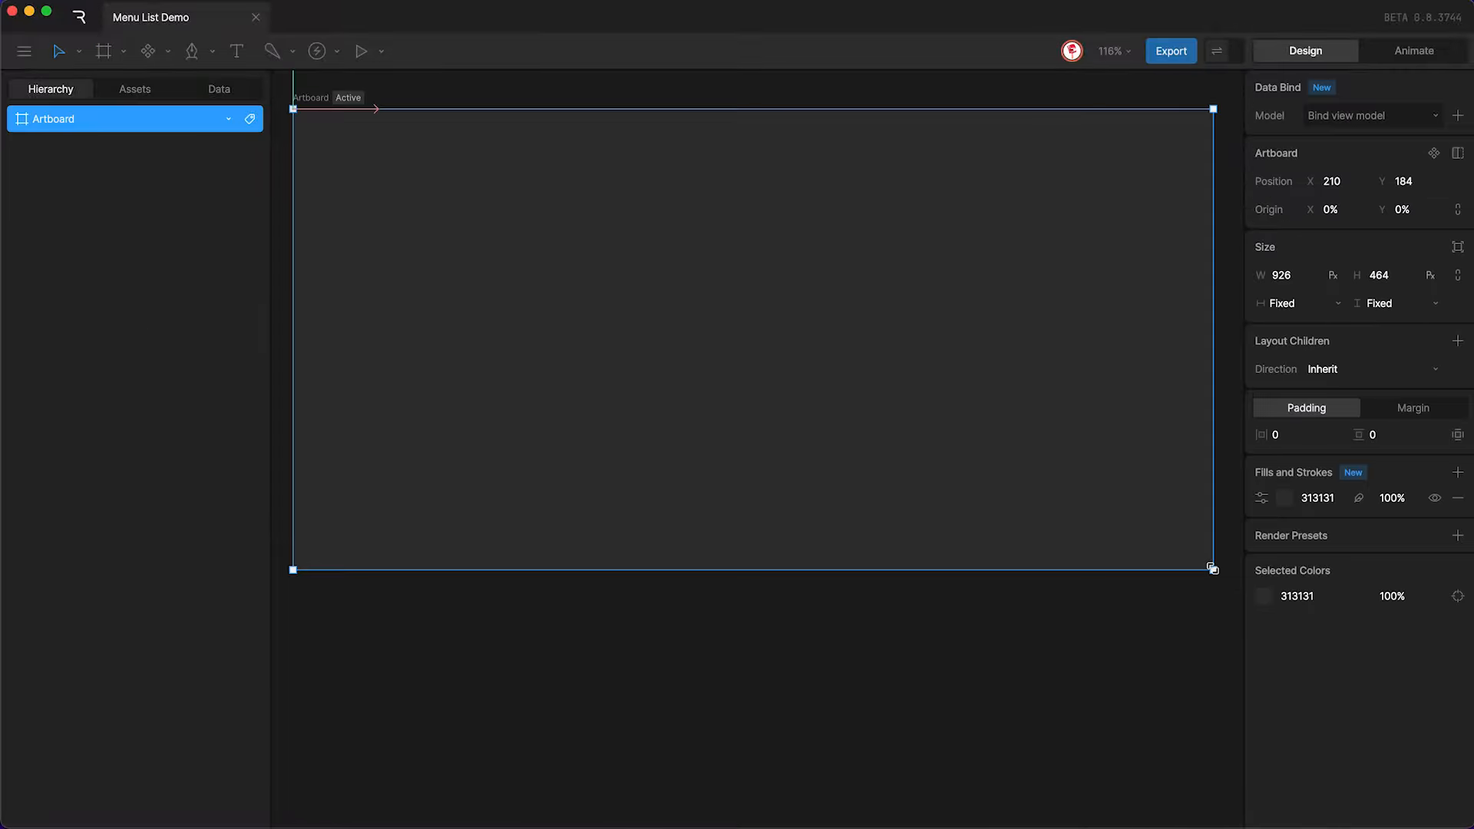
{"action": "key", "text": "Escape"}
{"action": "key", "text": "v"}
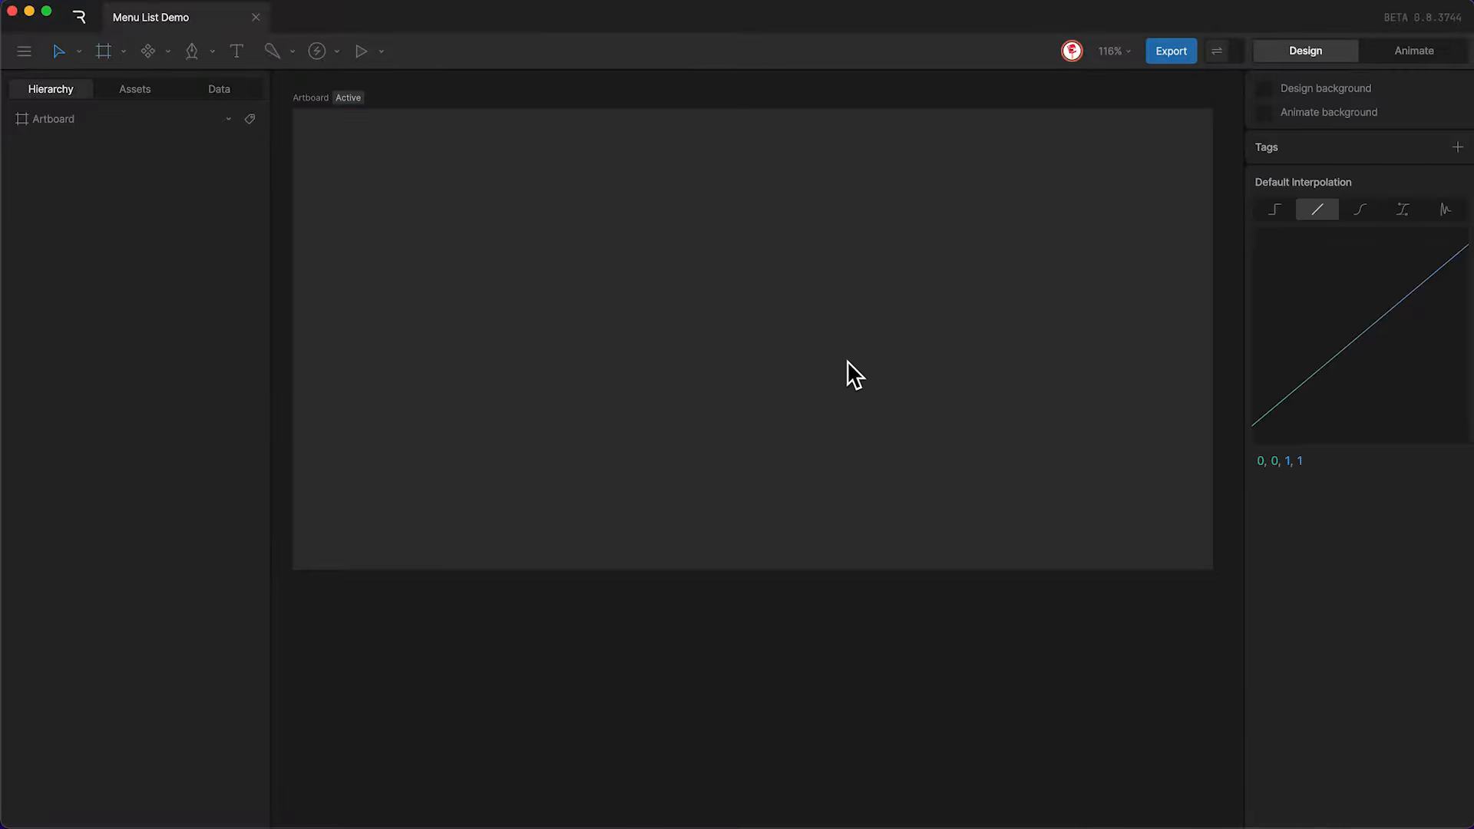
{"action": "left_click", "coordinate": [315, 97]}
{"action": "double_click", "coordinate": [314, 95]}
{"action": "type", "text": "Main"}
{"action": "key", "text": "Return"}
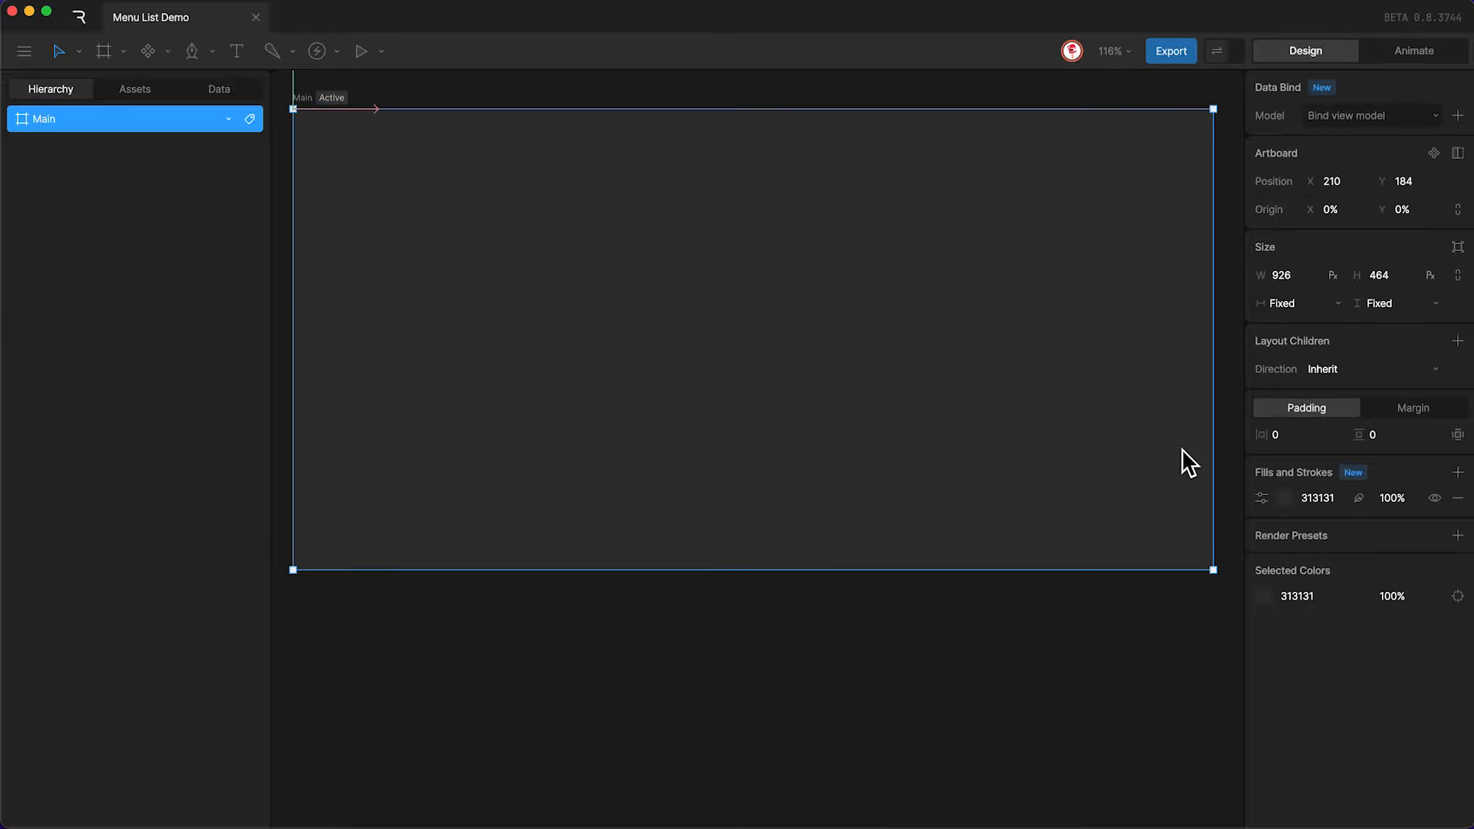
Change the Main artboard's fill to the solid blue-grey colour A1AAB1.
{"action": "left_click", "coordinate": [1281, 497]}
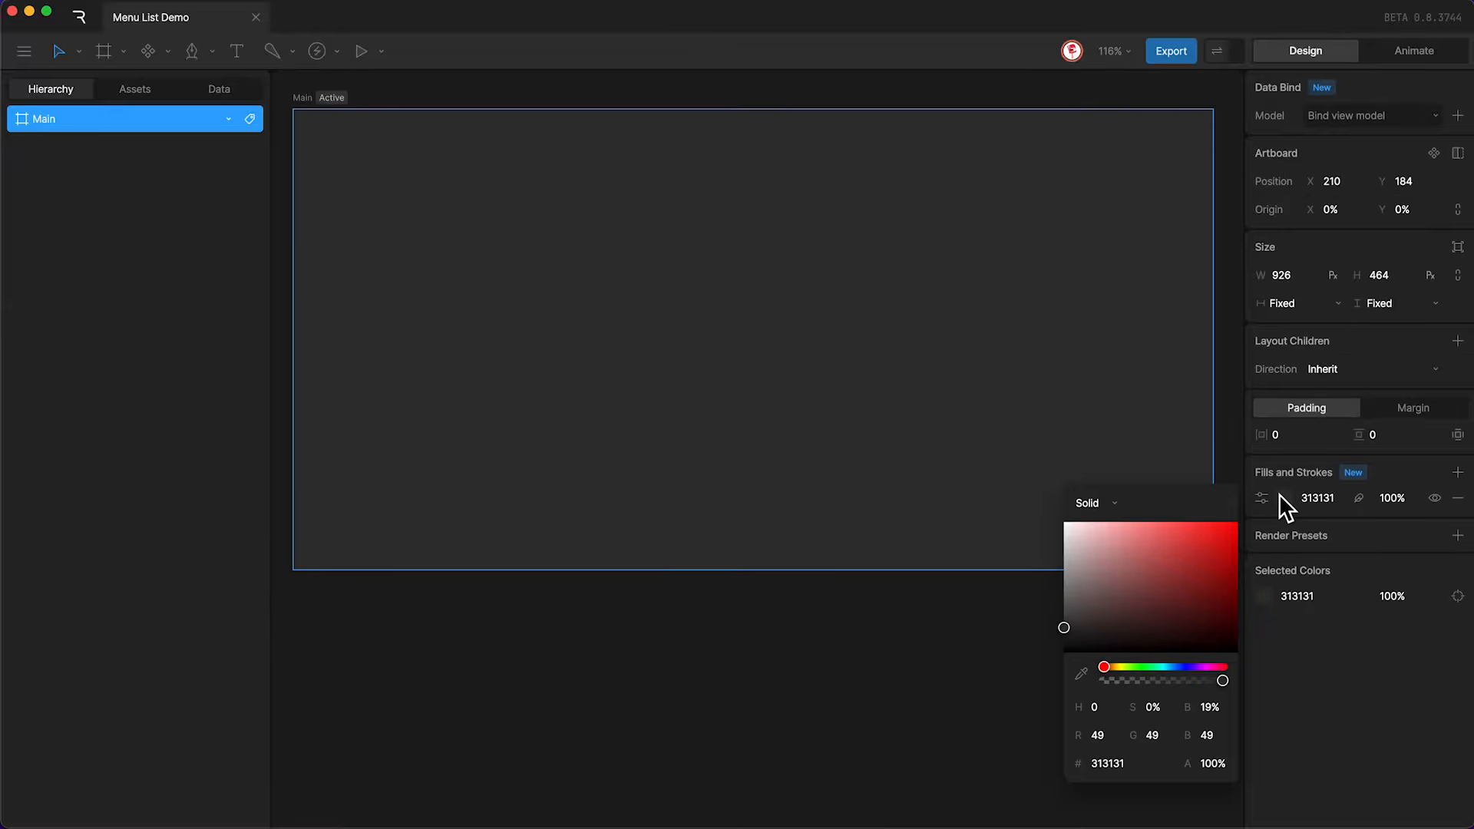
{"action": "left_click", "coordinate": [1172, 666]}
{"action": "left_click", "coordinate": [1078, 554]}
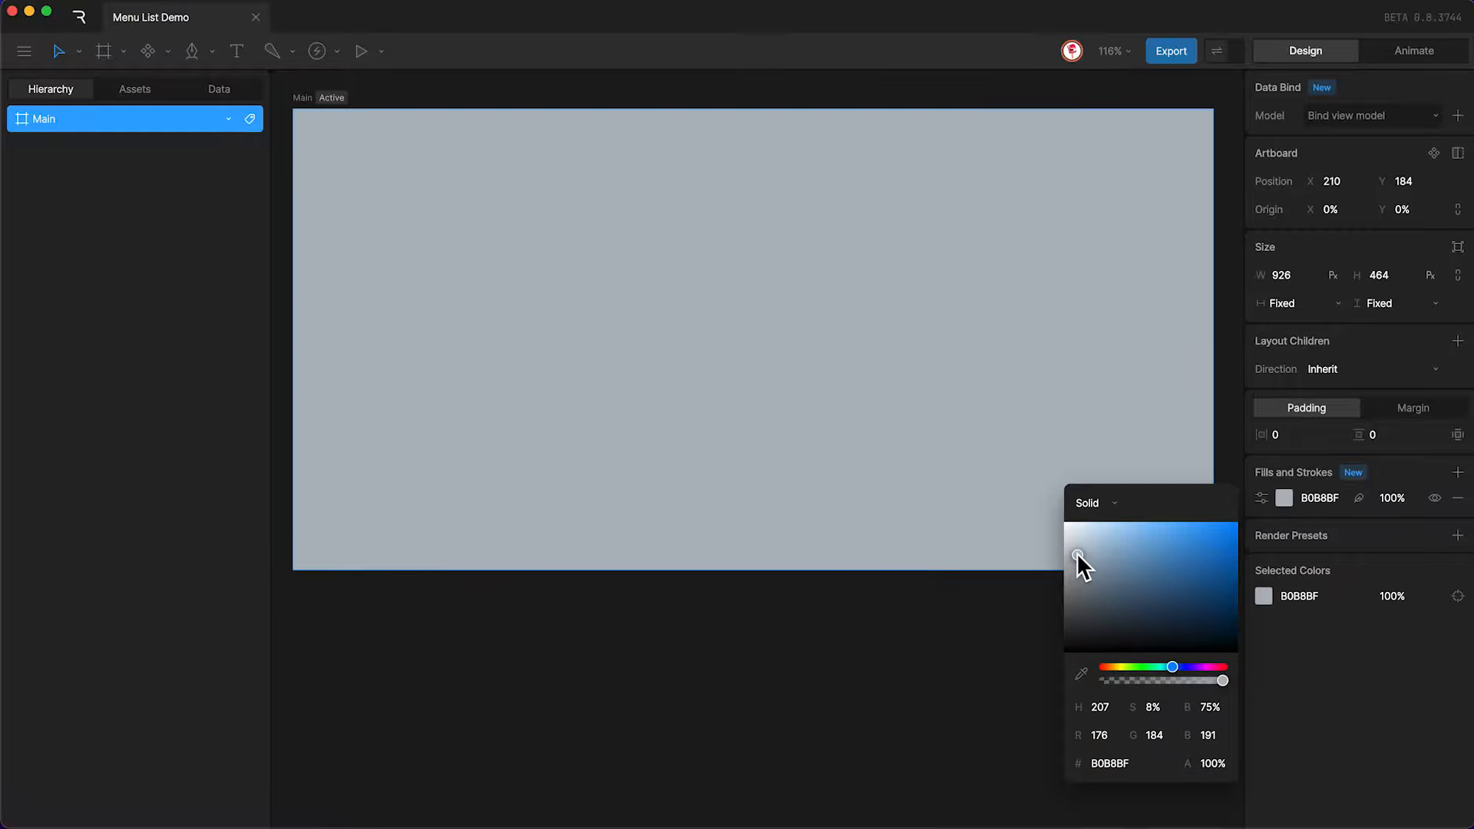
{"action": "left_click_drag", "start_coordinate": [1076, 551], "coordinate": [1078, 559]}
{"action": "left_click", "coordinate": [827, 626]}
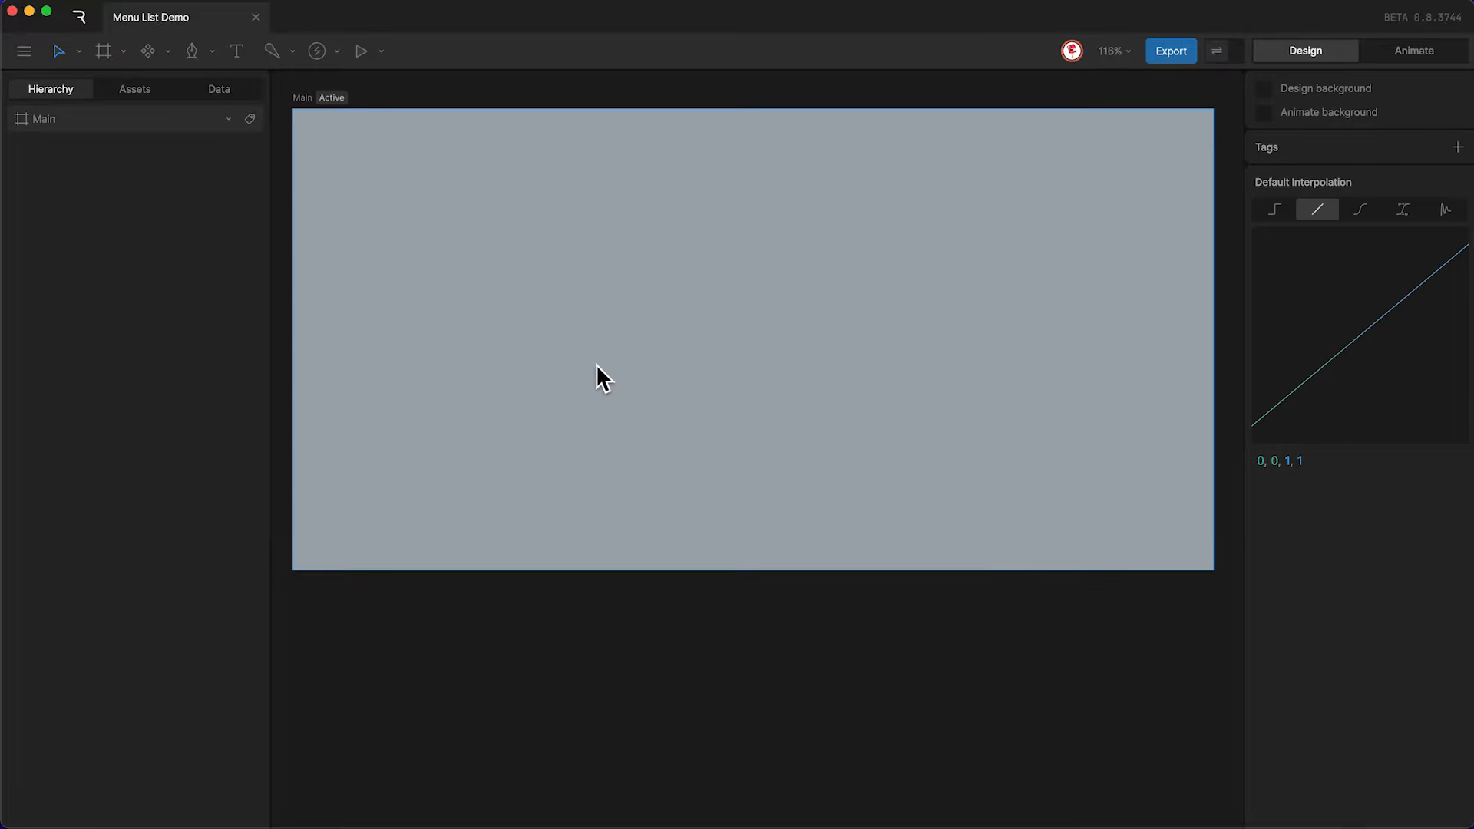
Create a new view model and name it Main.
{"action": "left_click", "coordinate": [213, 87]}
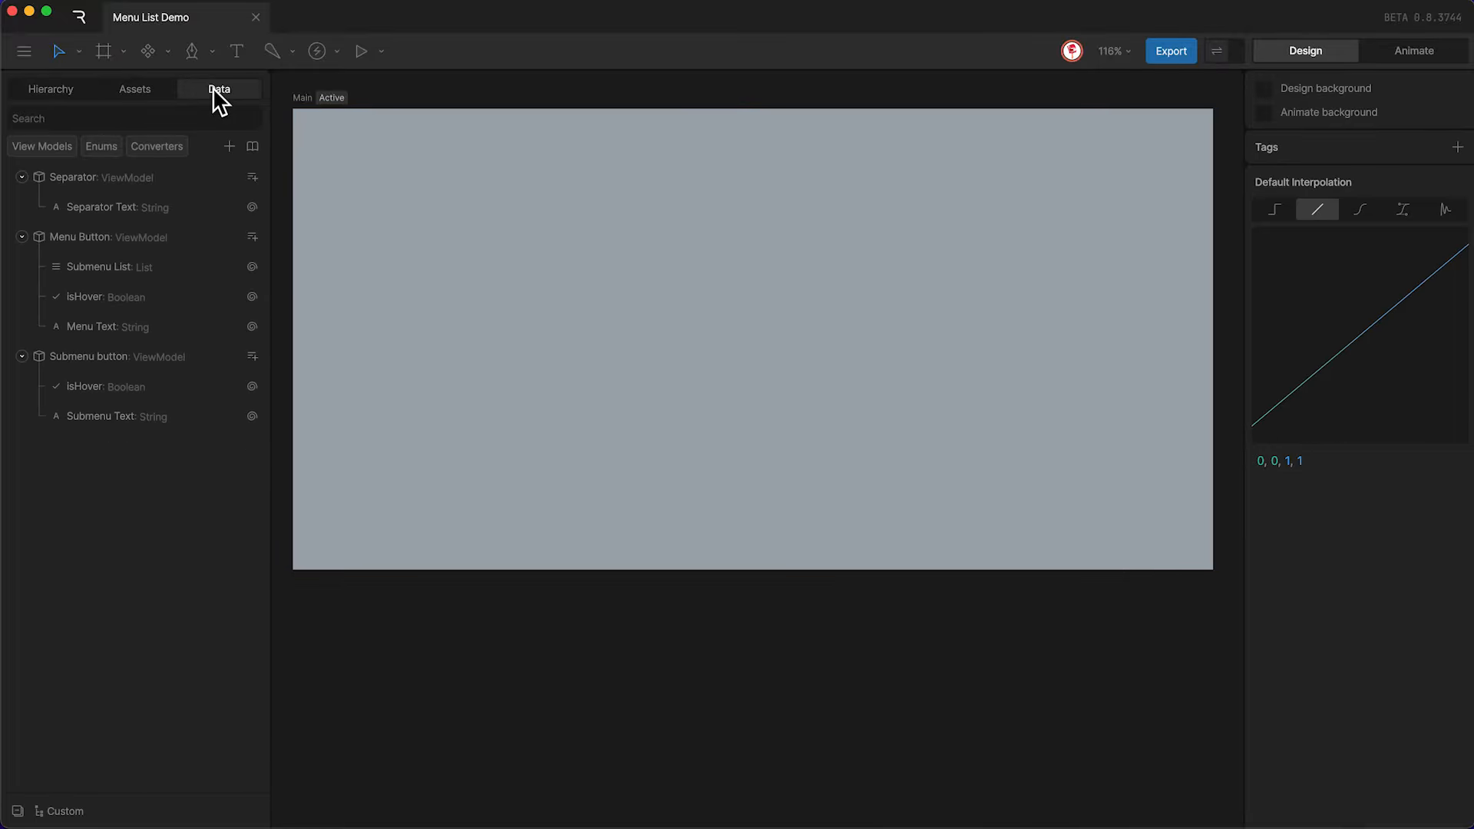
{"action": "left_click", "coordinate": [229, 145]}
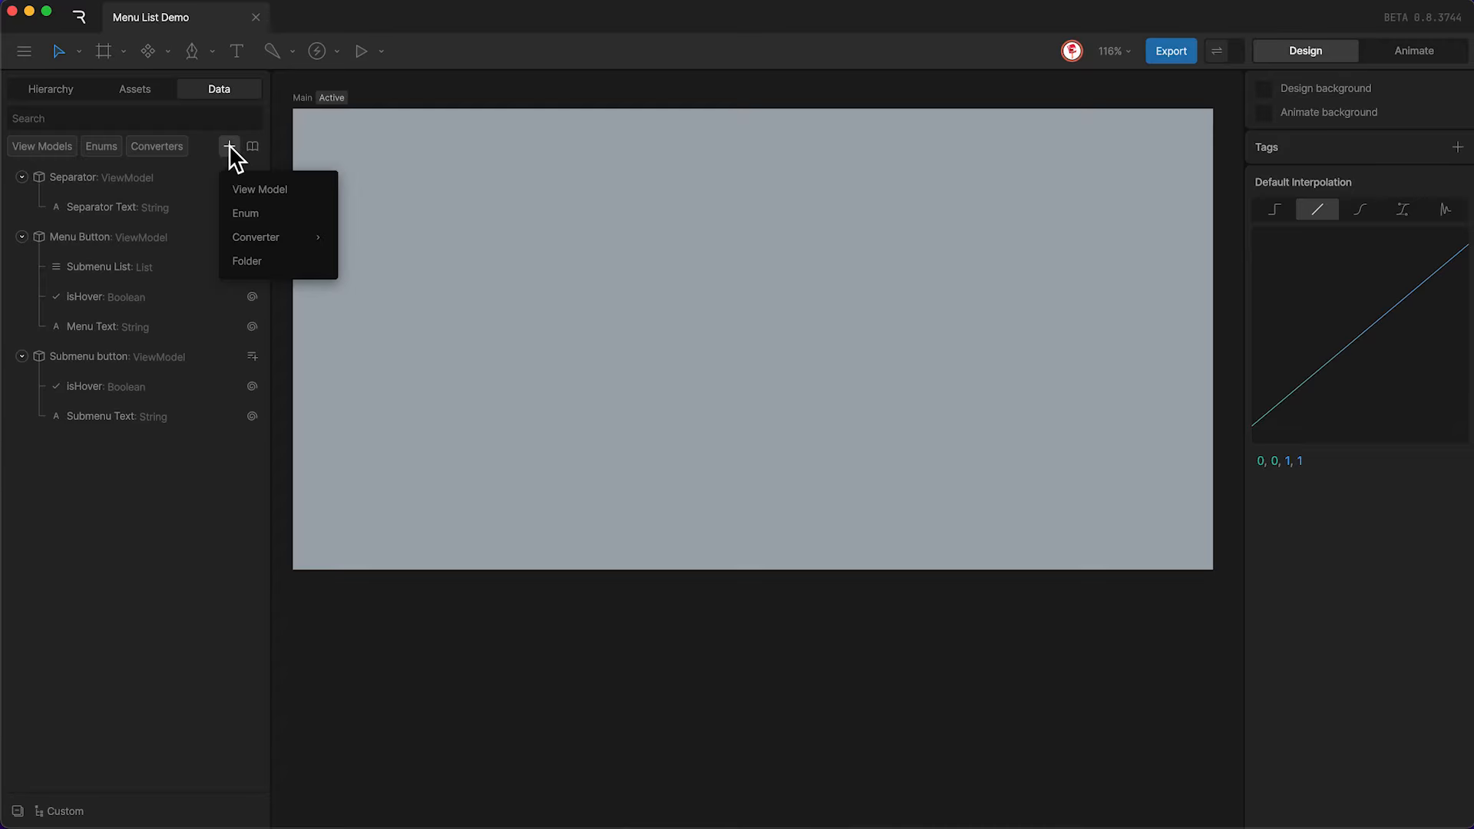
{"action": "left_click", "coordinate": [238, 189]}
{"action": "double_click", "coordinate": [83, 177]}
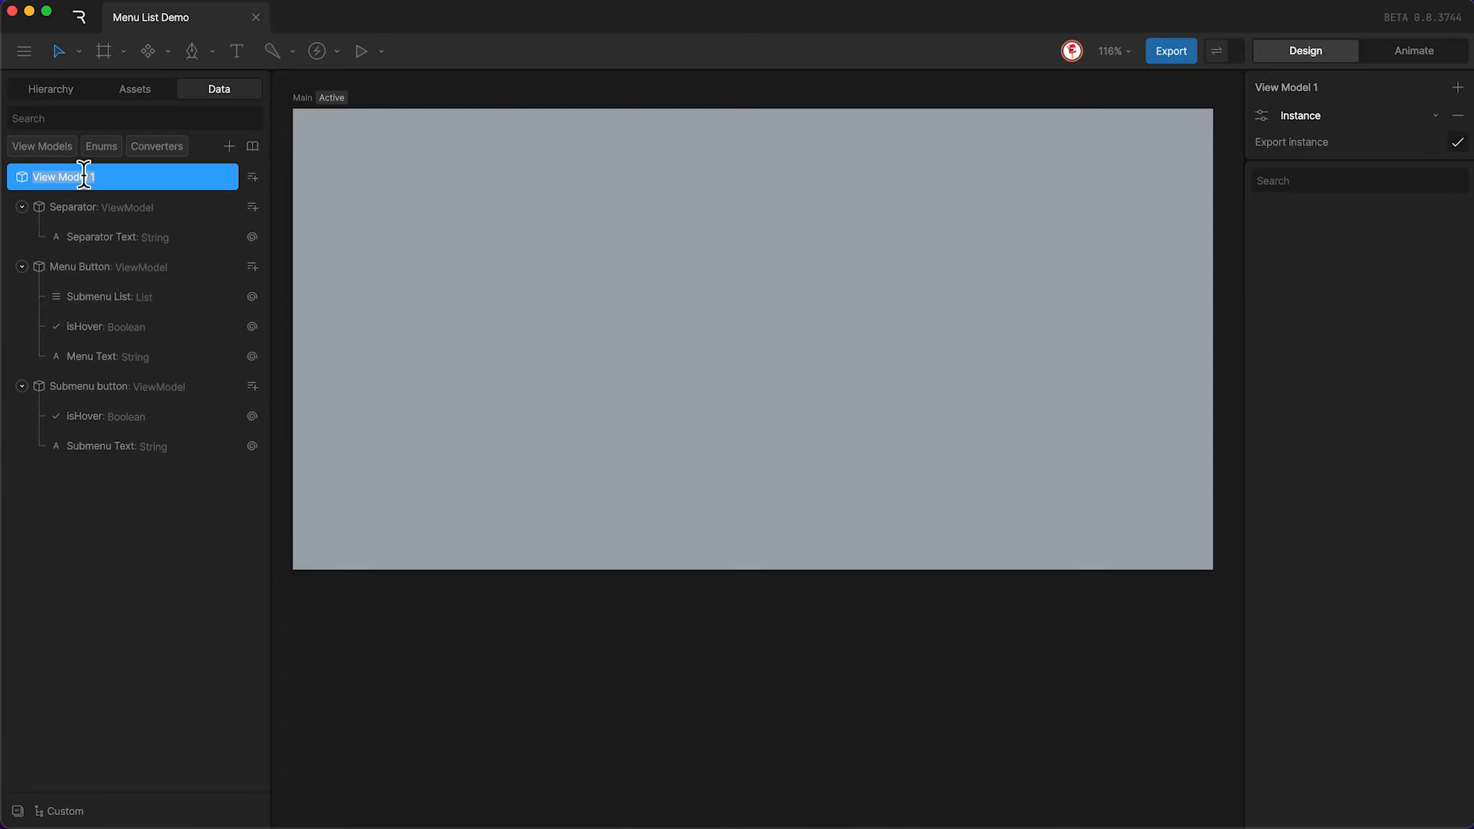
{"action": "type", "text": "Main"}
Bind the Main artboard to the Main view model.
{"action": "left_click", "coordinate": [440, 186]}
{"action": "left_click", "coordinate": [1352, 108]}
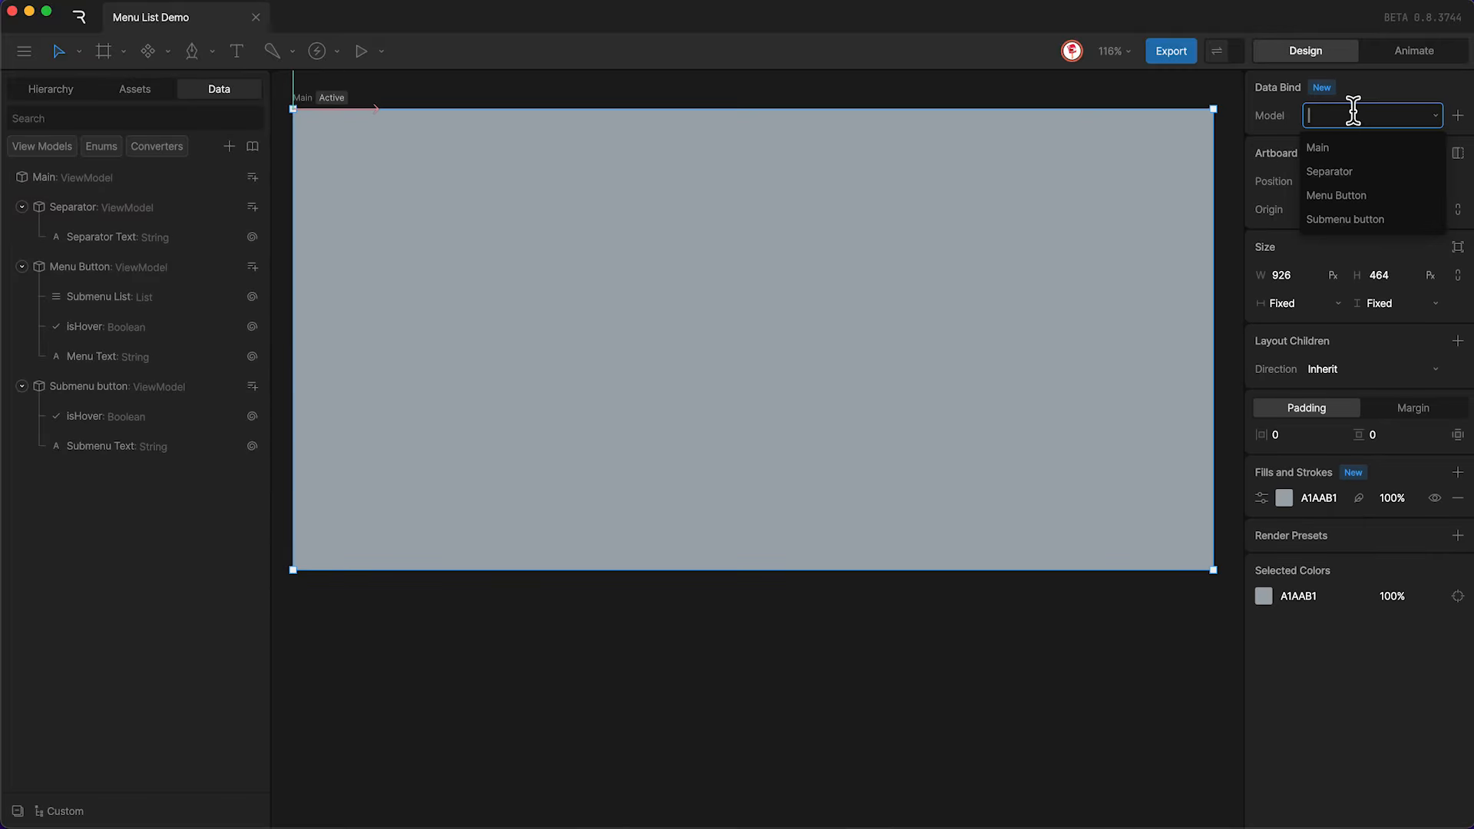
{"action": "left_click", "coordinate": [1319, 148]}
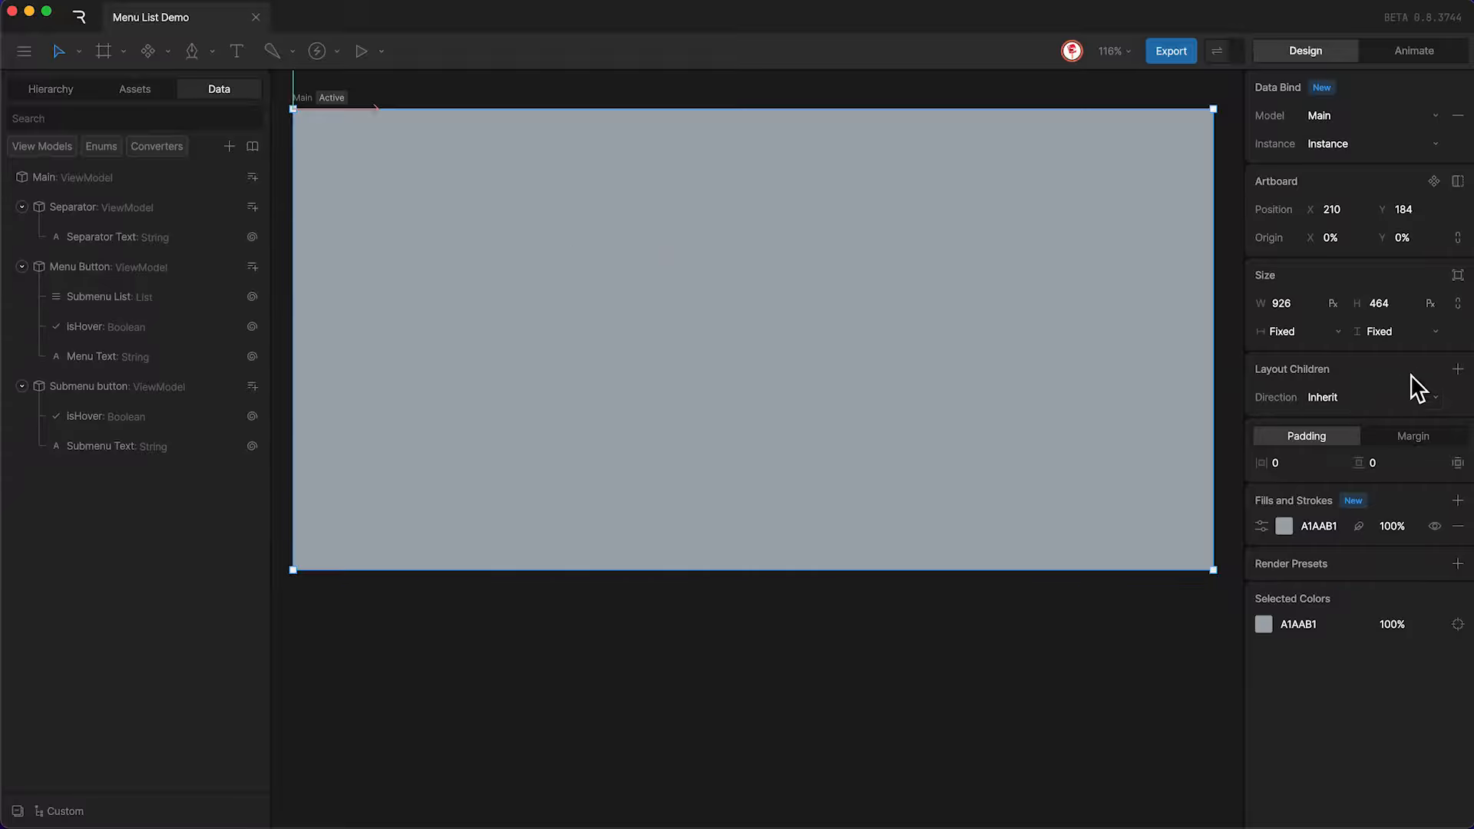
Add a child layout to the Main artboard and remove the layout's background fill.
{"action": "left_click", "coordinate": [1457, 370]}
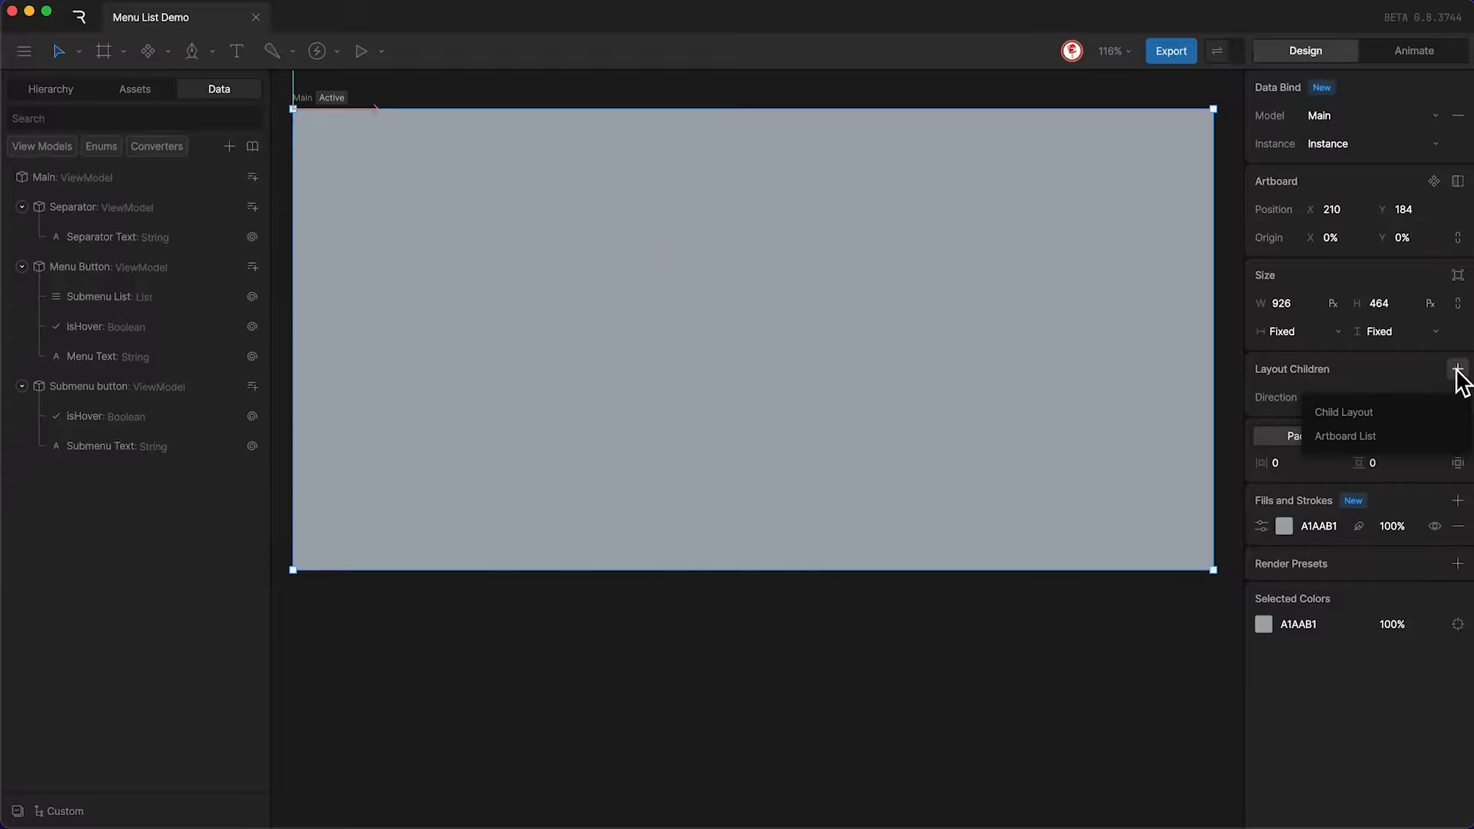
{"action": "left_click", "coordinate": [1388, 417]}
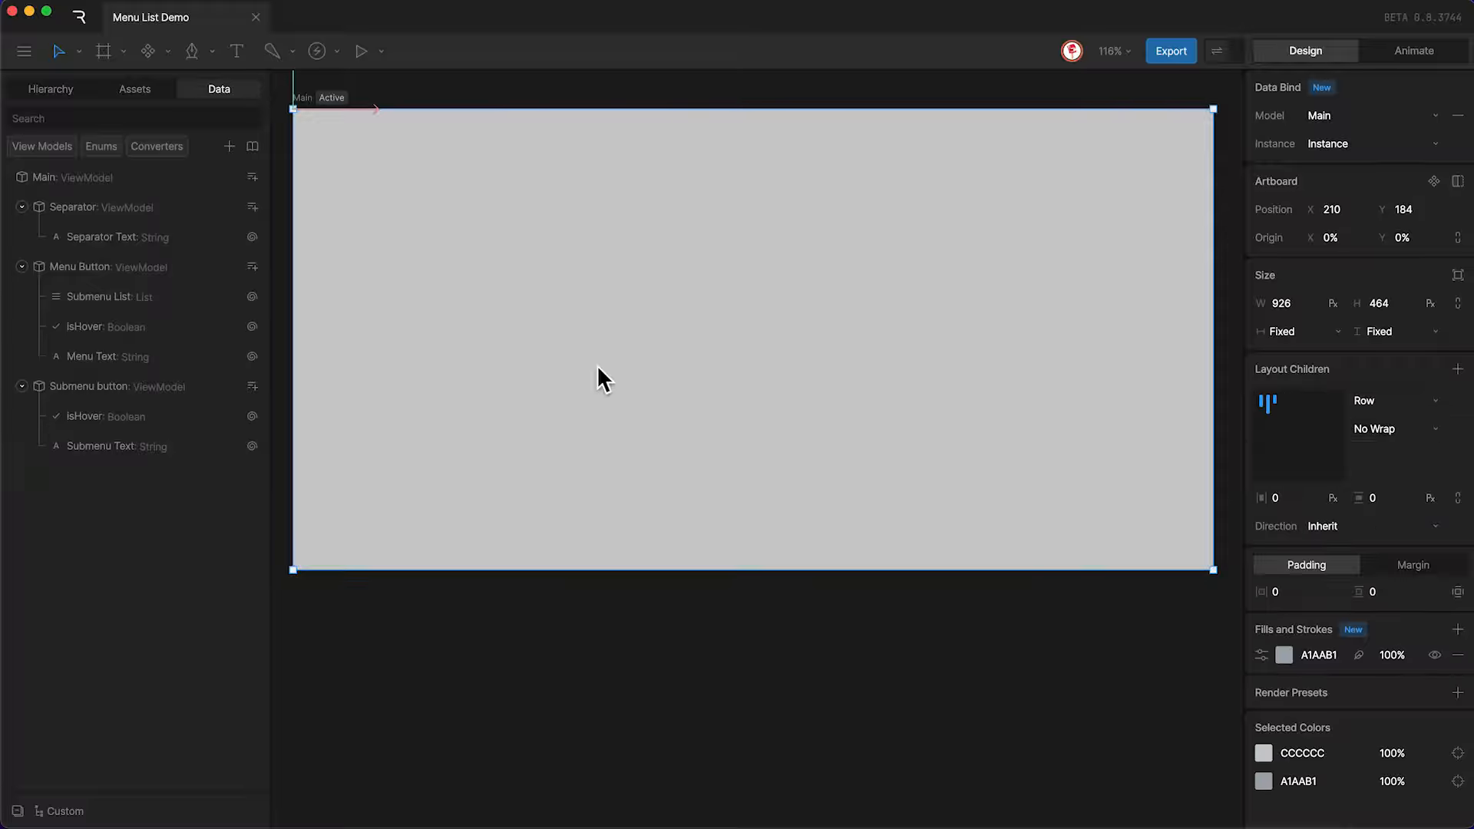
{"action": "left_click", "coordinate": [66, 90]}
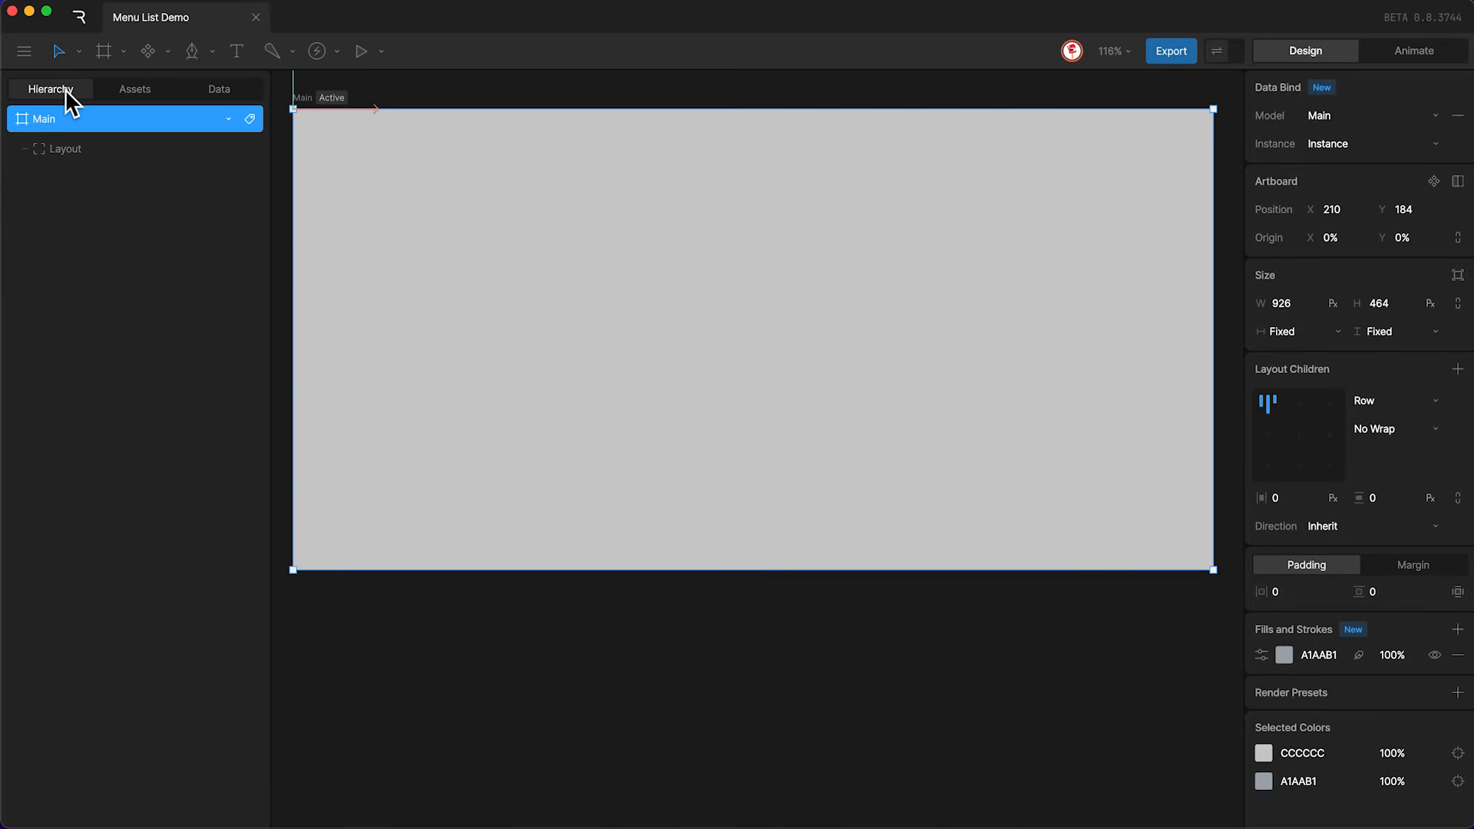
{"action": "left_click", "coordinate": [74, 149]}
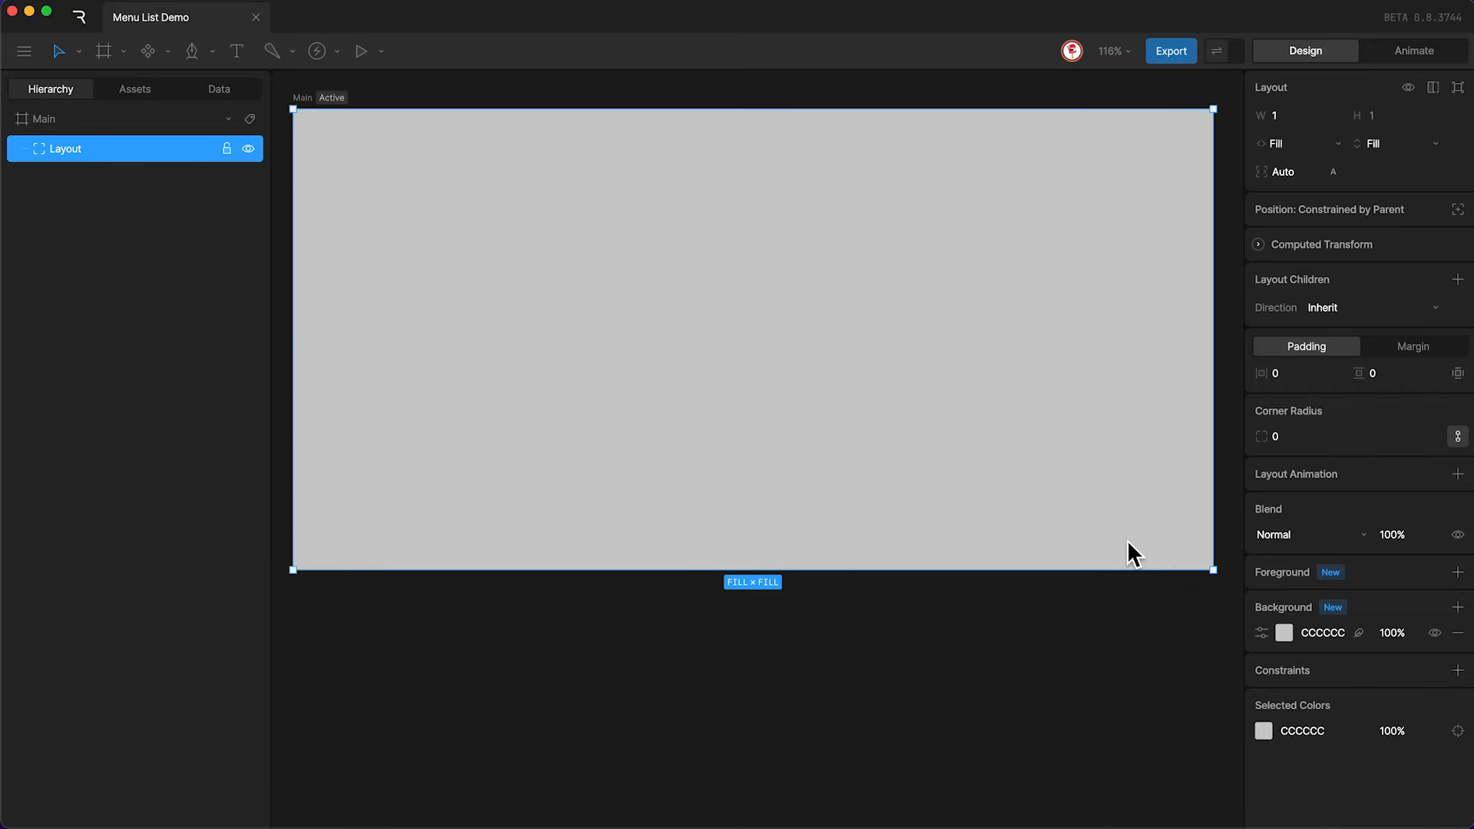
{"action": "left_click", "coordinate": [1458, 633]}
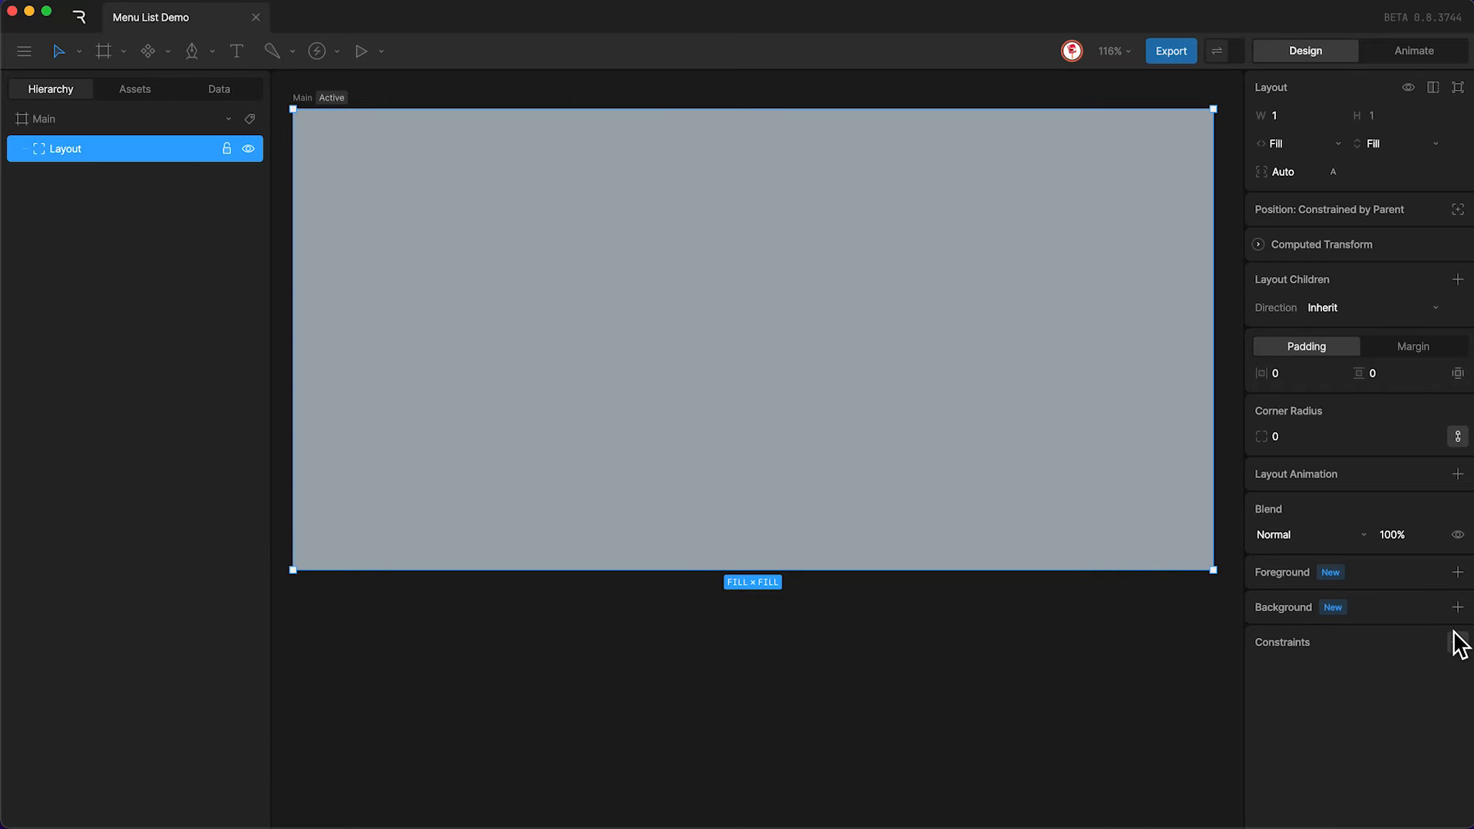
Add an artboard list inside the new layout and expand the layout in the hierarchy.
{"action": "left_click", "coordinate": [1458, 279]}
{"action": "left_click", "coordinate": [1364, 344]}
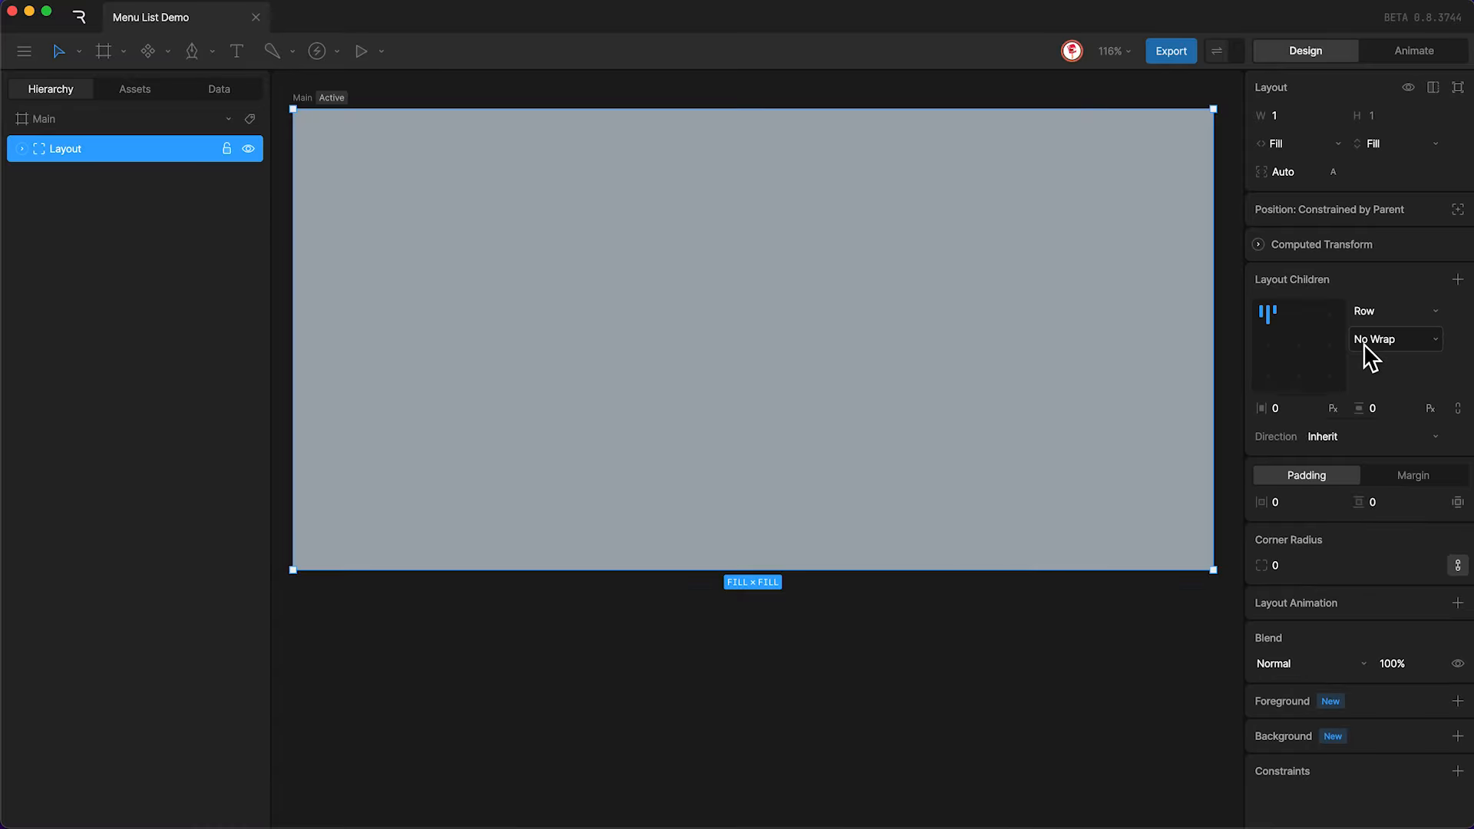
{"action": "left_click", "coordinate": [22, 149]}
Set the layout's horizontal and vertical padding to 50 and its horizontal gap to 20 px.
{"action": "left_click", "coordinate": [1304, 502]}
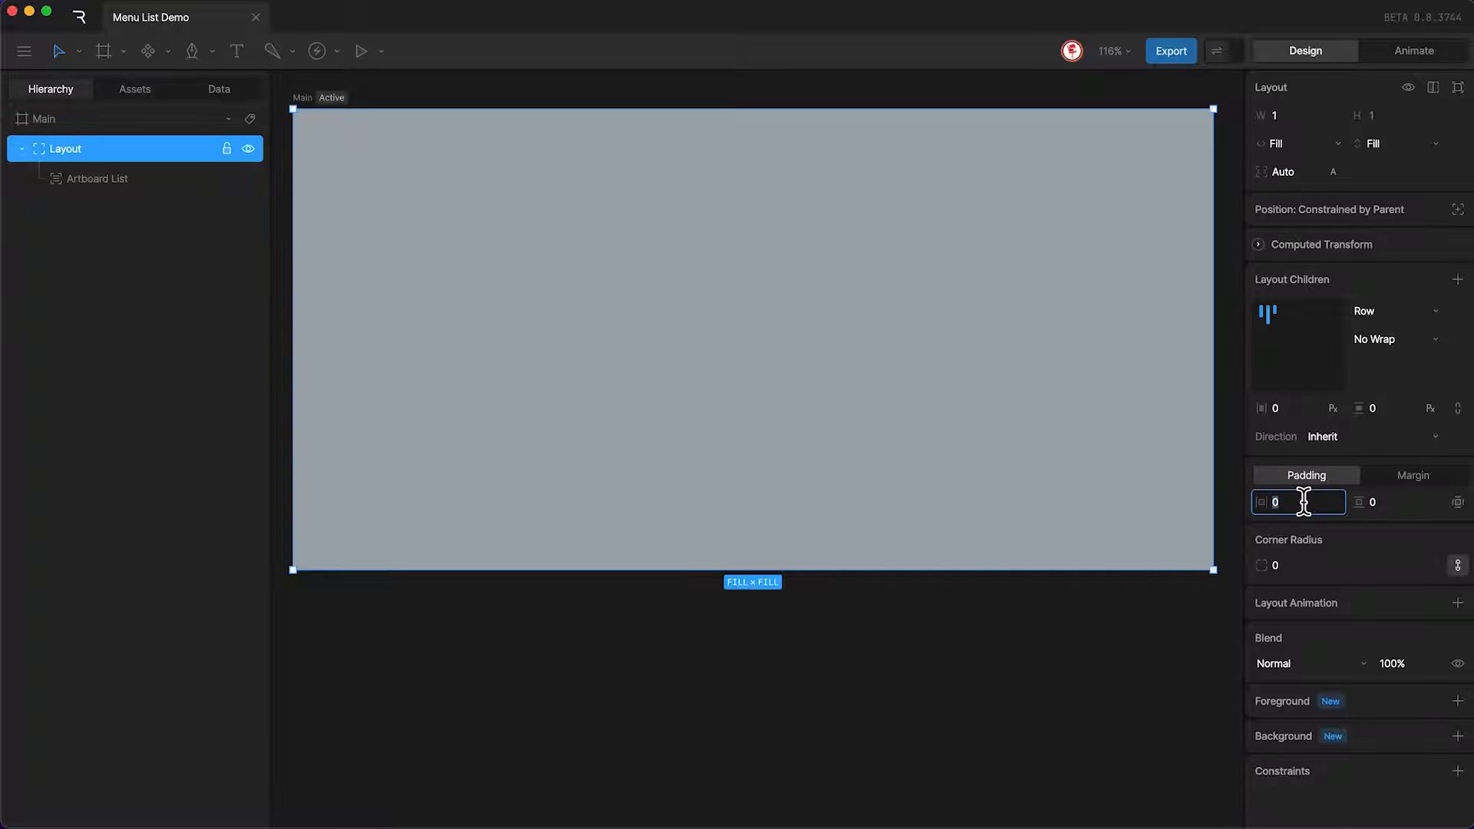
{"action": "type", "text": "50"}
{"action": "key", "text": "Return"}
{"action": "left_click", "coordinate": [1389, 503]}
{"action": "type", "text": "50"}
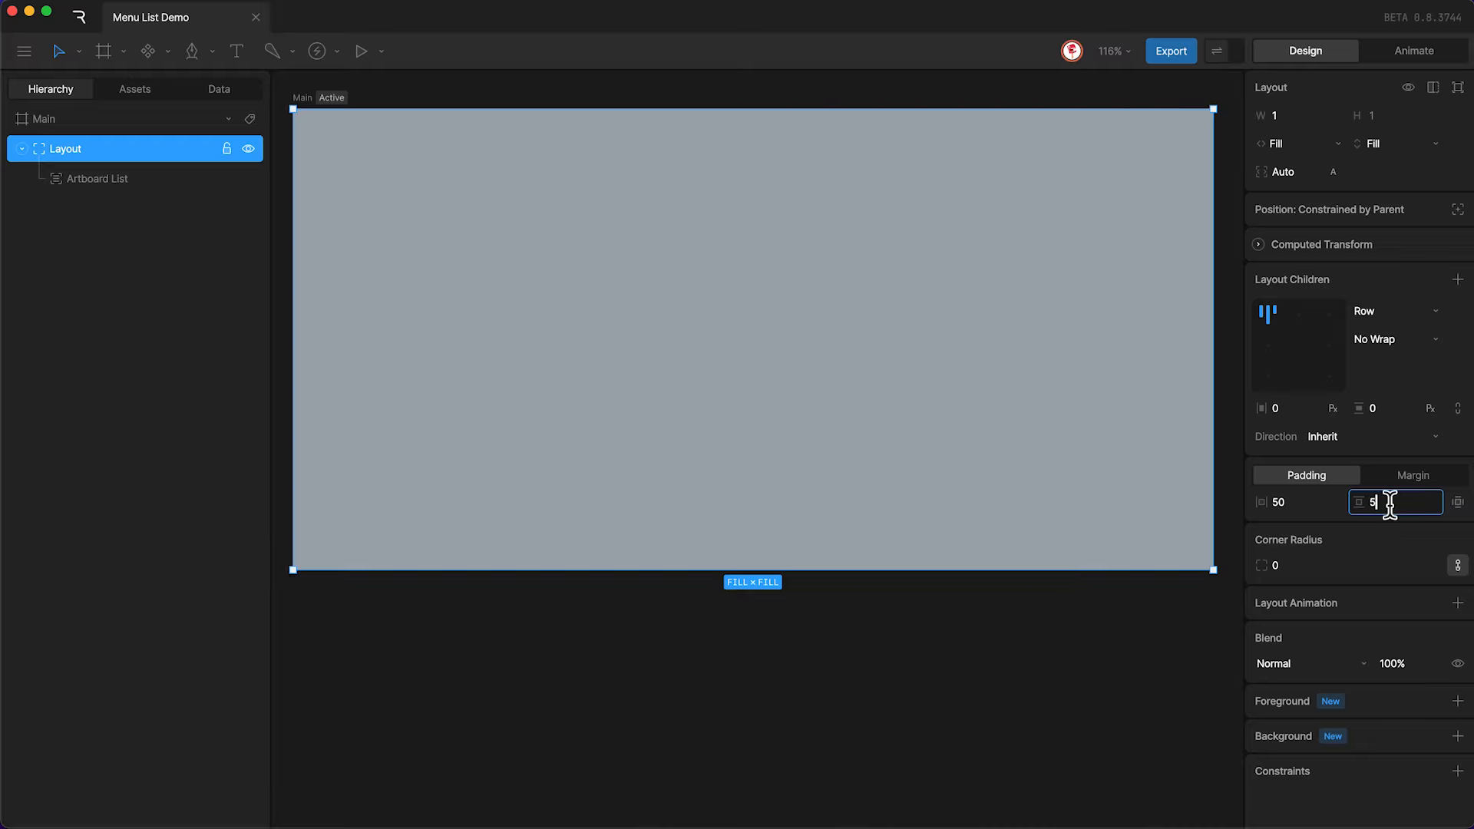
{"action": "key", "text": "Return"}
{"action": "left_click", "coordinate": [1295, 407]}
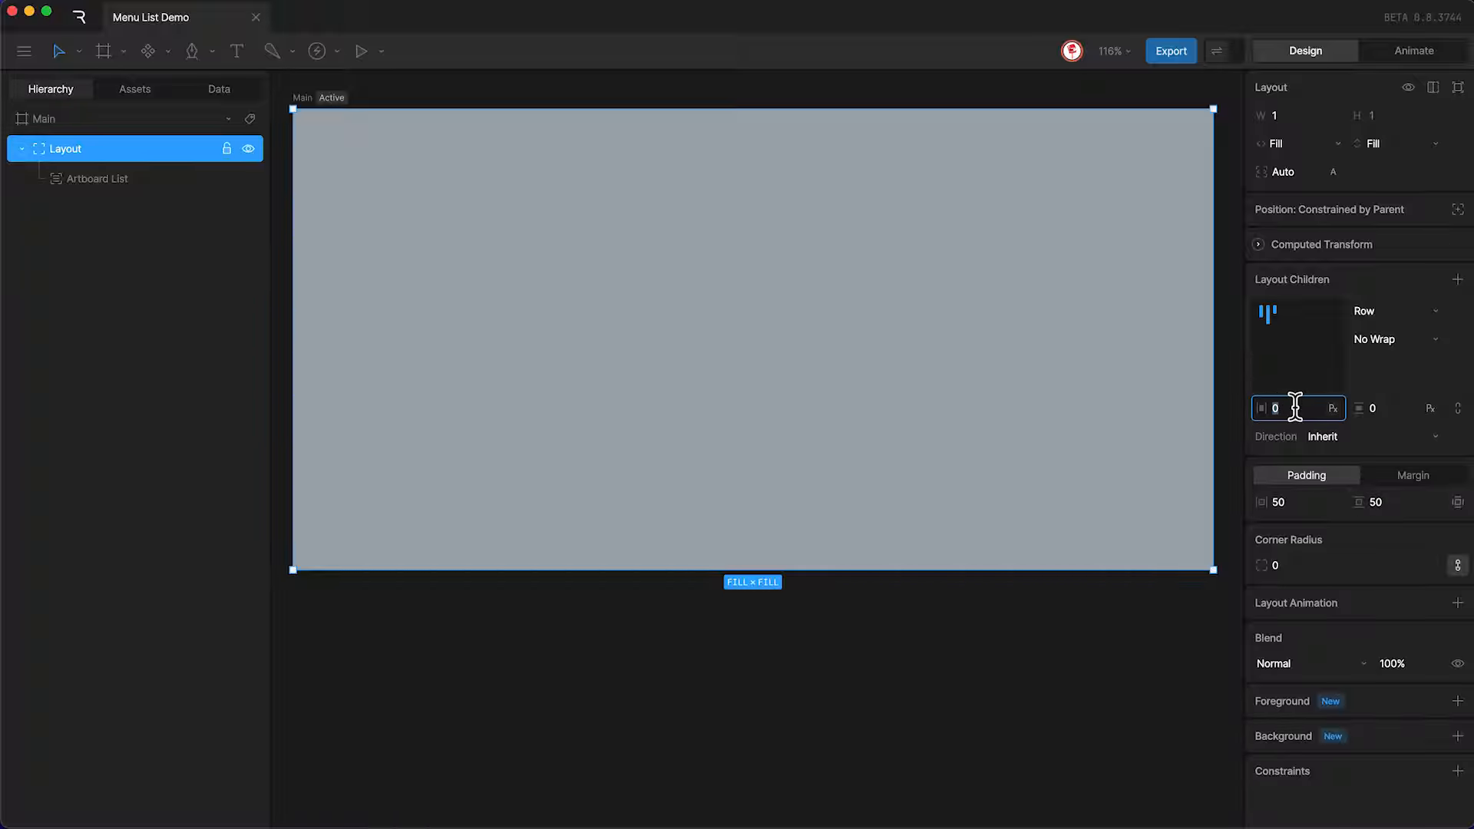
{"action": "type", "text": "20"}
{"action": "key", "text": "Return"}
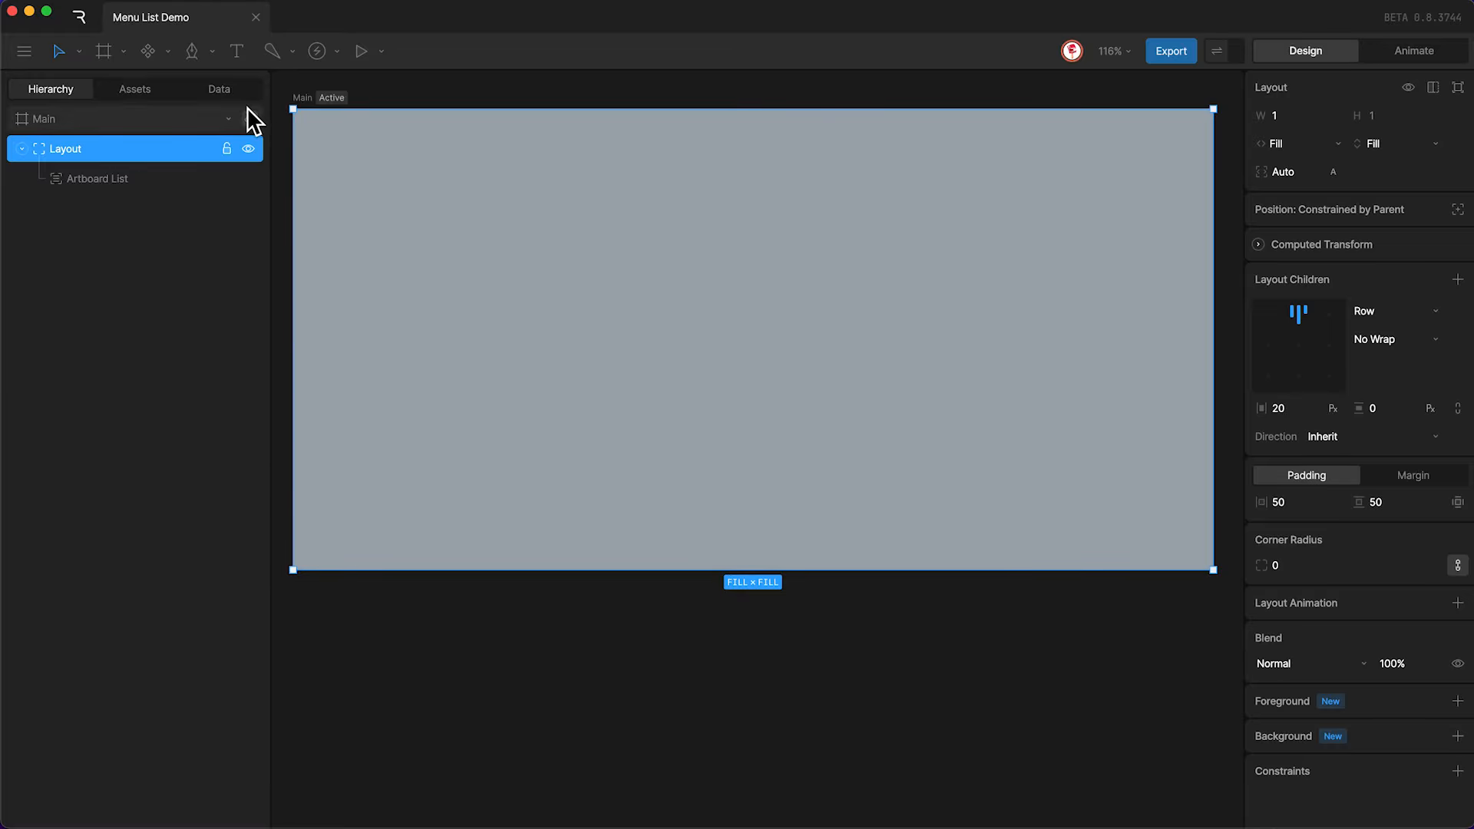
Add a list property to the Main view model and name it Menu List.
{"action": "left_click", "coordinate": [236, 87]}
{"action": "left_click", "coordinate": [152, 171]}
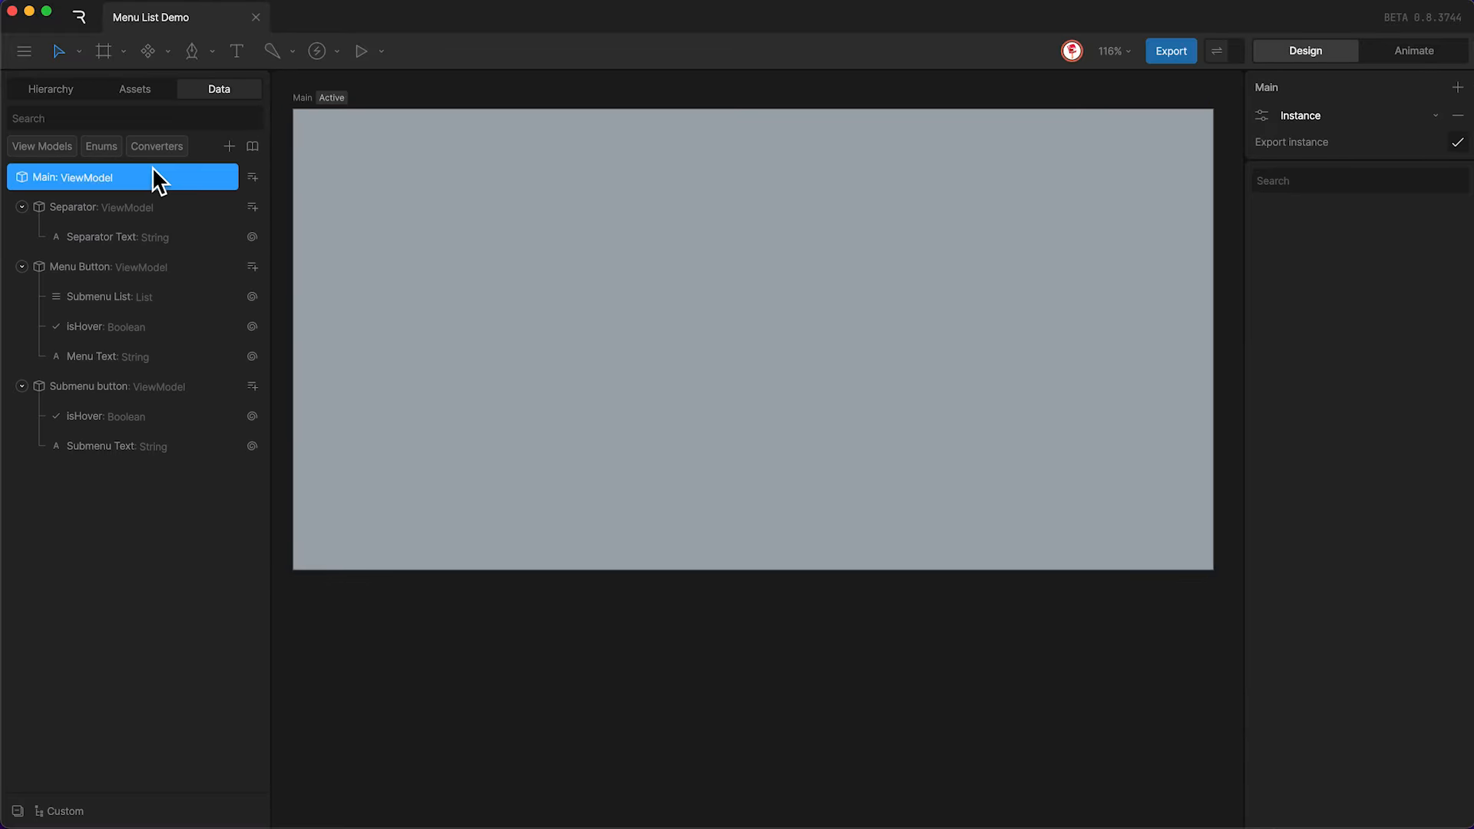
{"action": "left_click", "coordinate": [251, 177]}
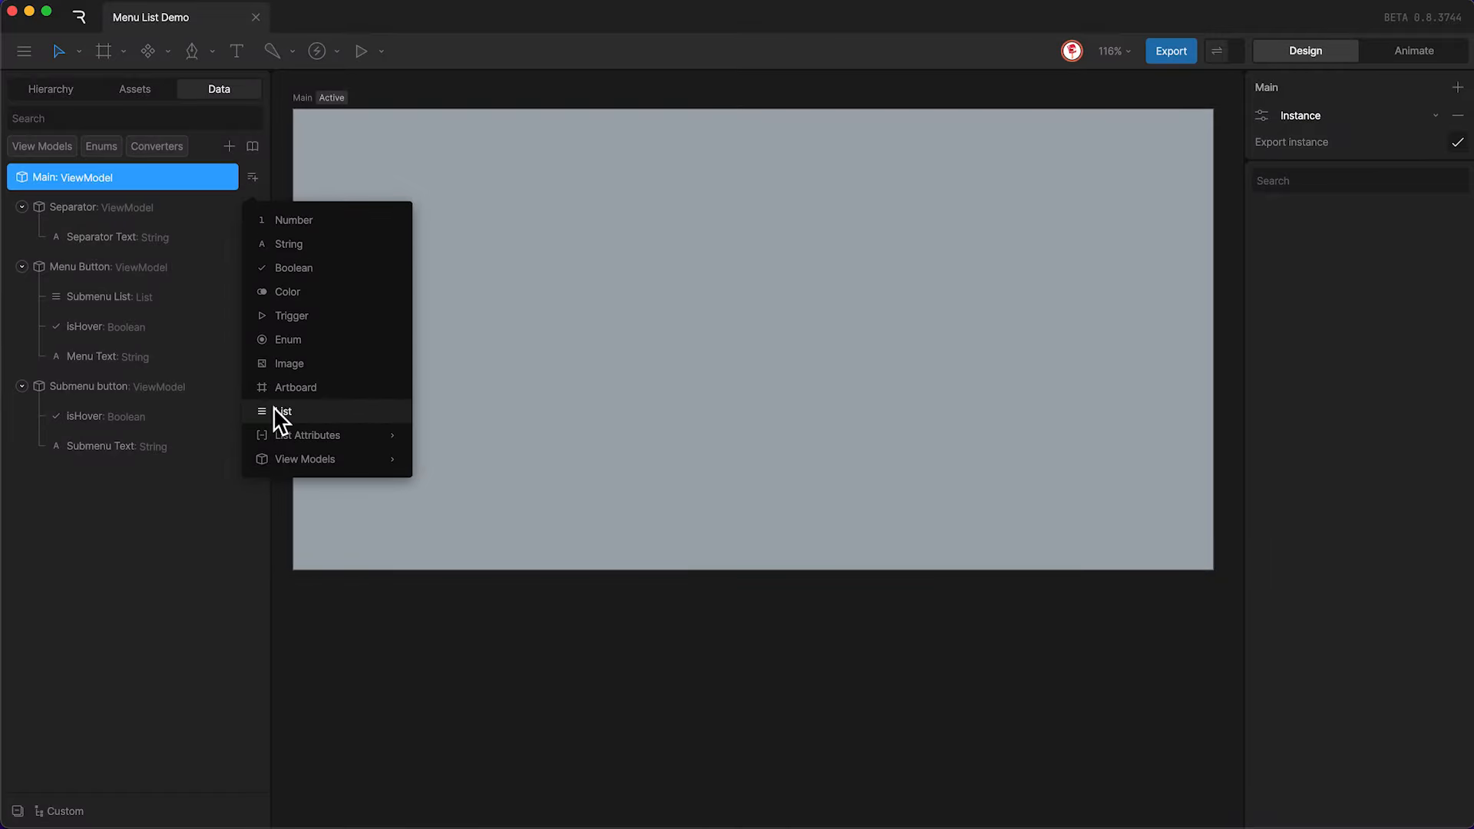
{"action": "left_click", "coordinate": [304, 410]}
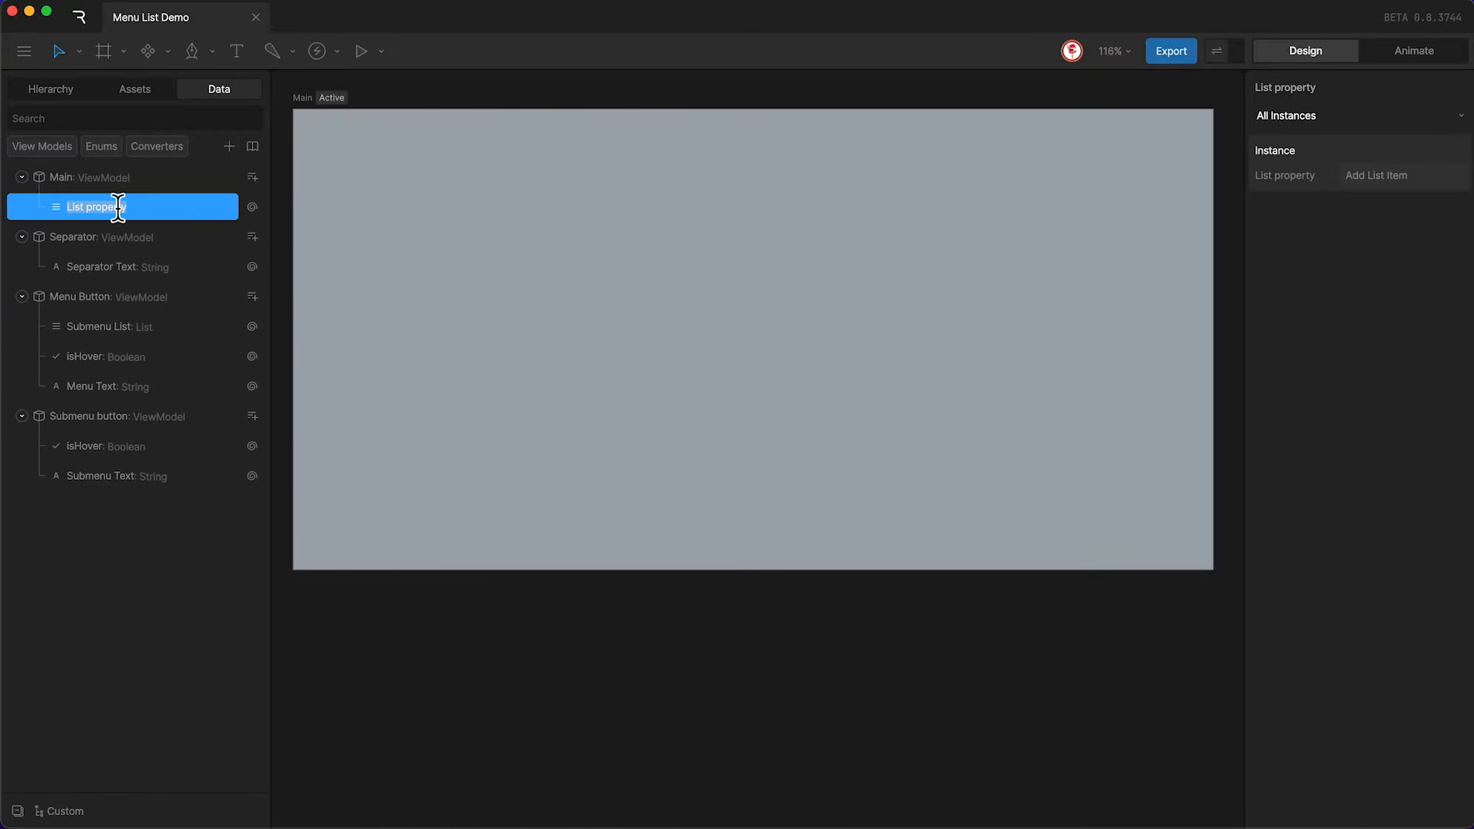
{"action": "type", "text": "Menu List"}
{"action": "key", "text": "Return"}
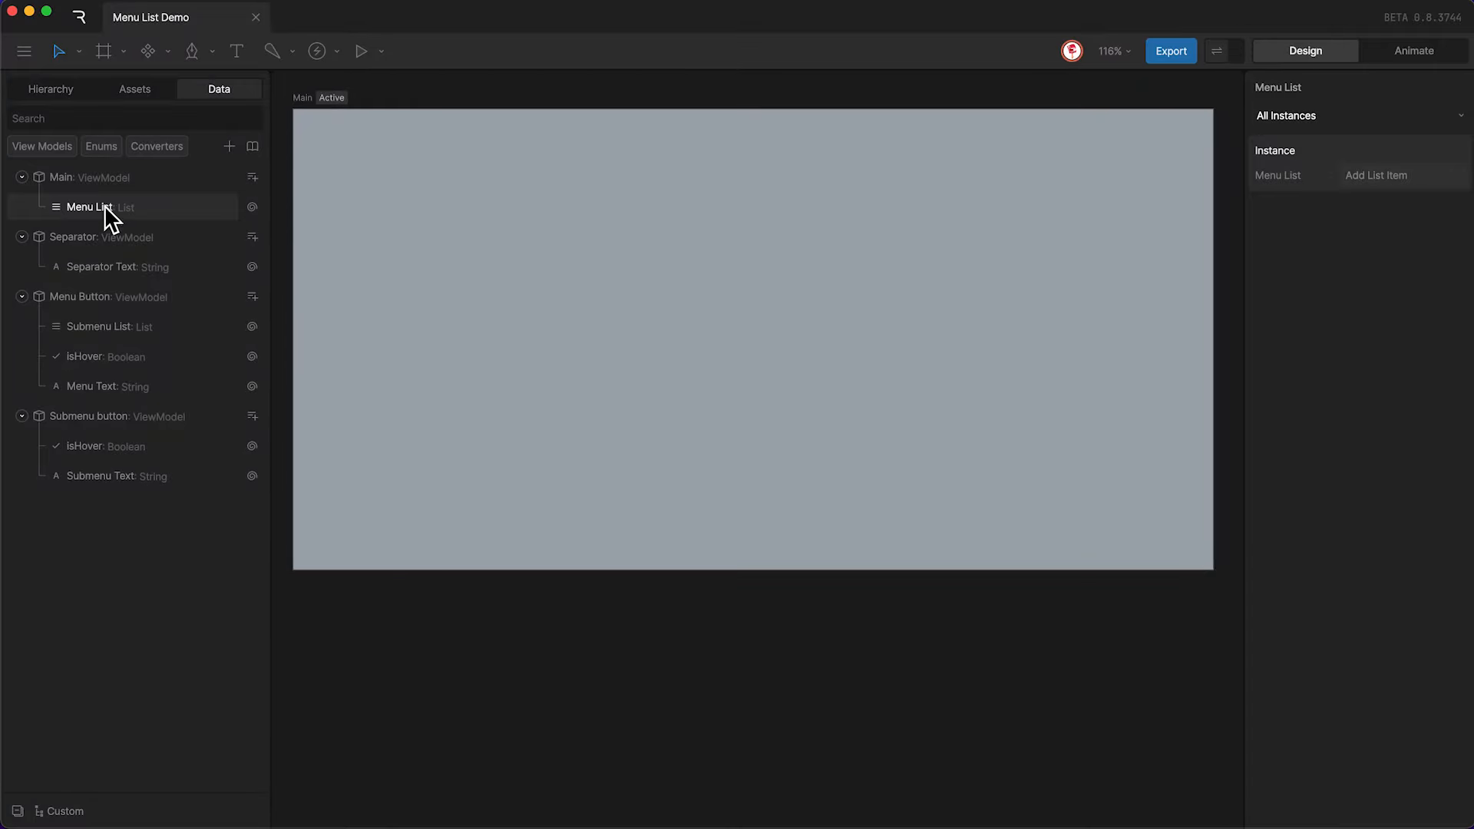
Set the Main artboard's Artboard List to use the Menu List property.
{"action": "left_click", "coordinate": [50, 90]}
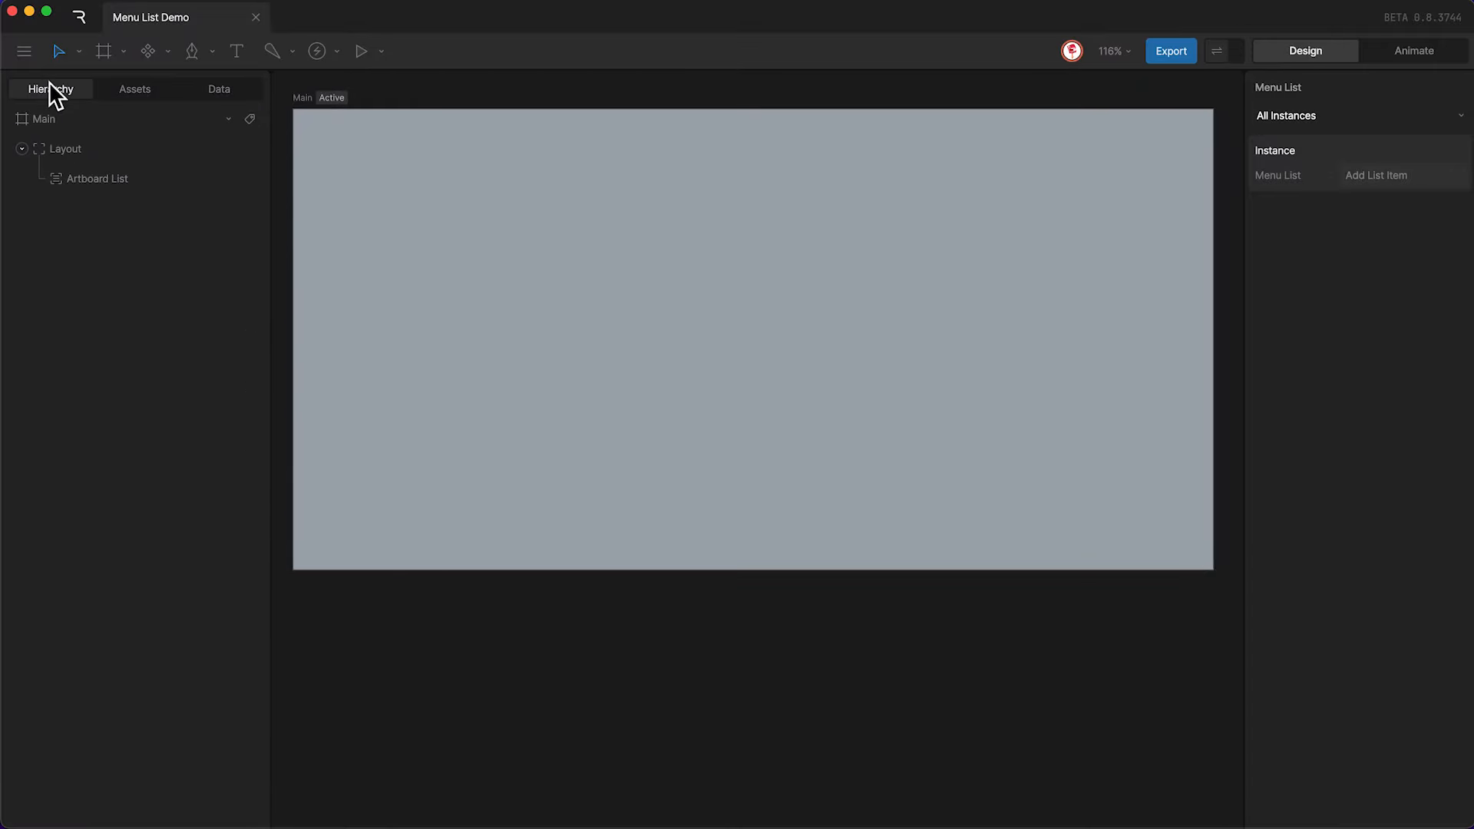
{"action": "left_click", "coordinate": [119, 179]}
{"action": "left_click", "coordinate": [1345, 149]}
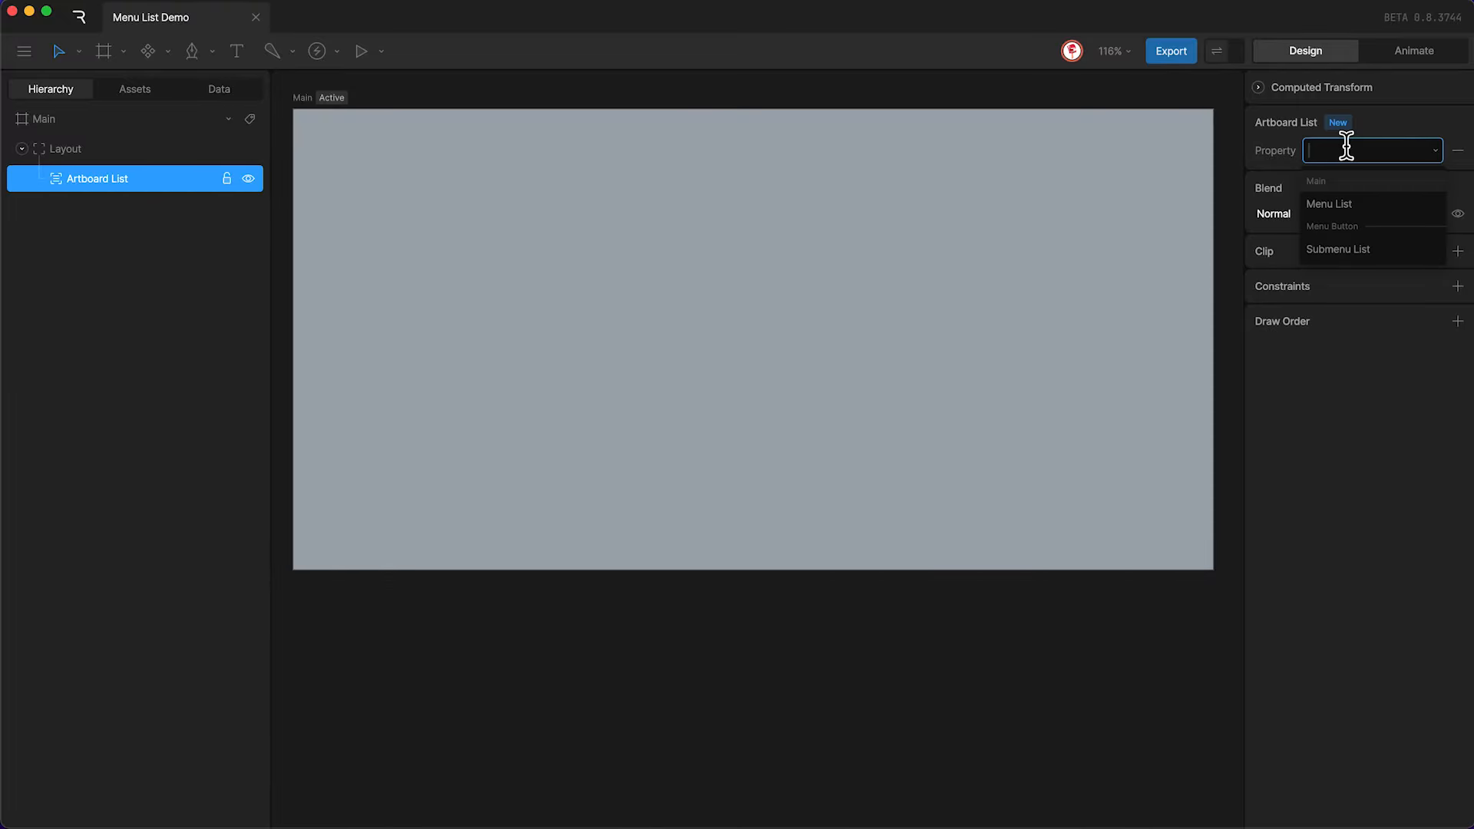
{"action": "left_click", "coordinate": [1328, 204]}
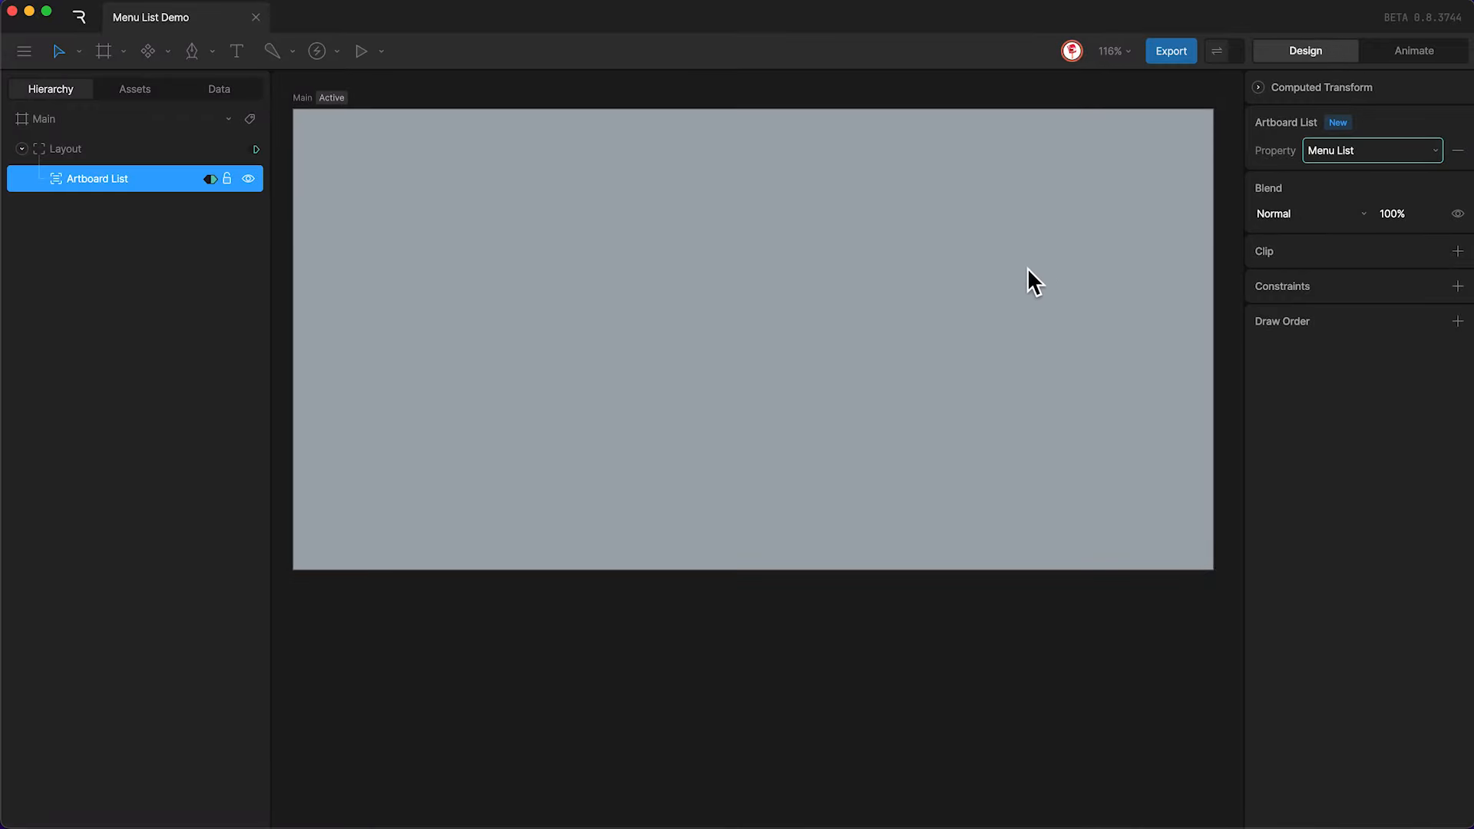
Add a first item to Menu List using the Menu Button model and the Menu Button 1 instance.
{"action": "left_click", "coordinate": [226, 89]}
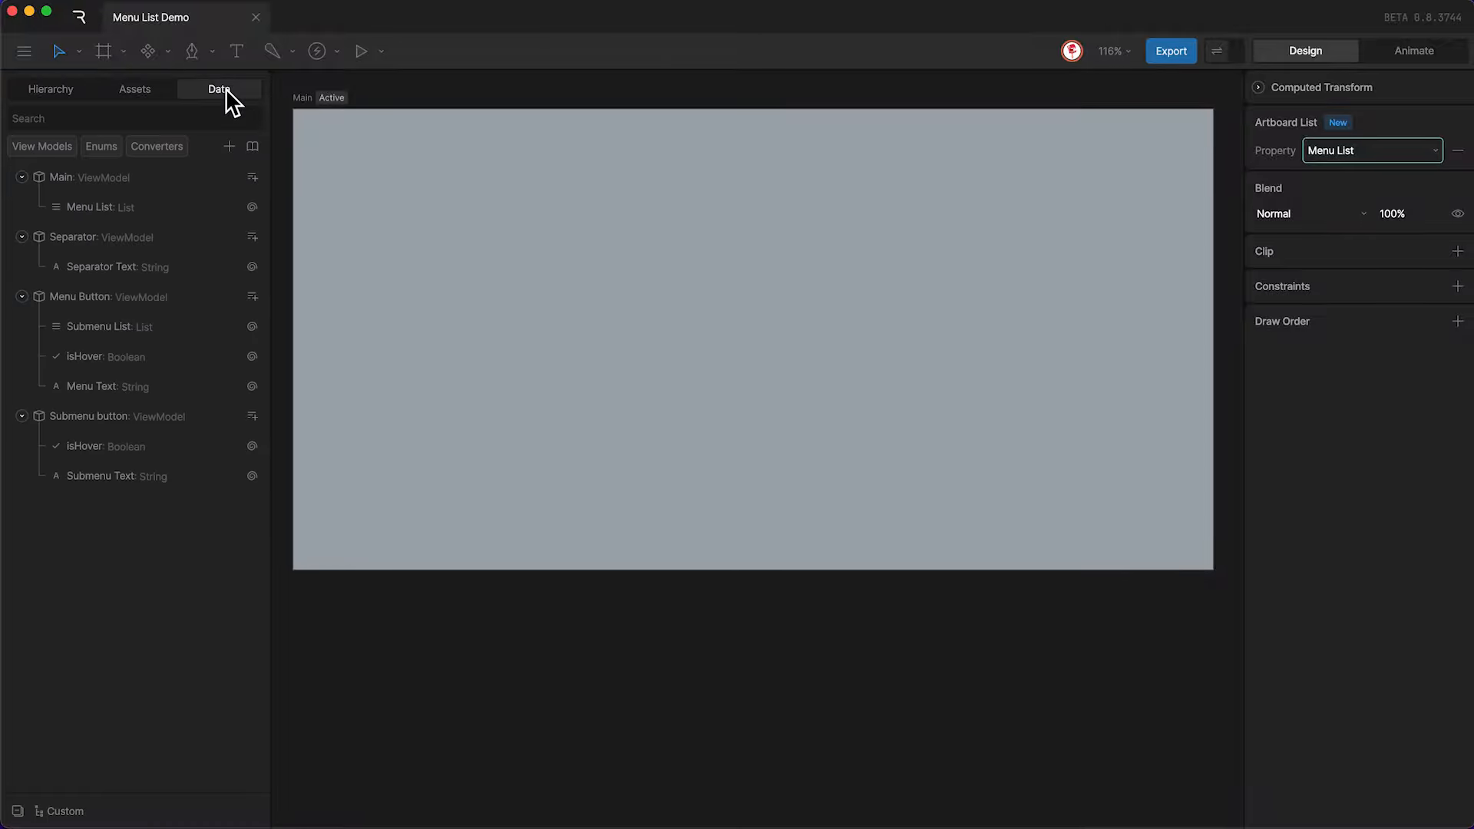
{"action": "left_click", "coordinate": [119, 203]}
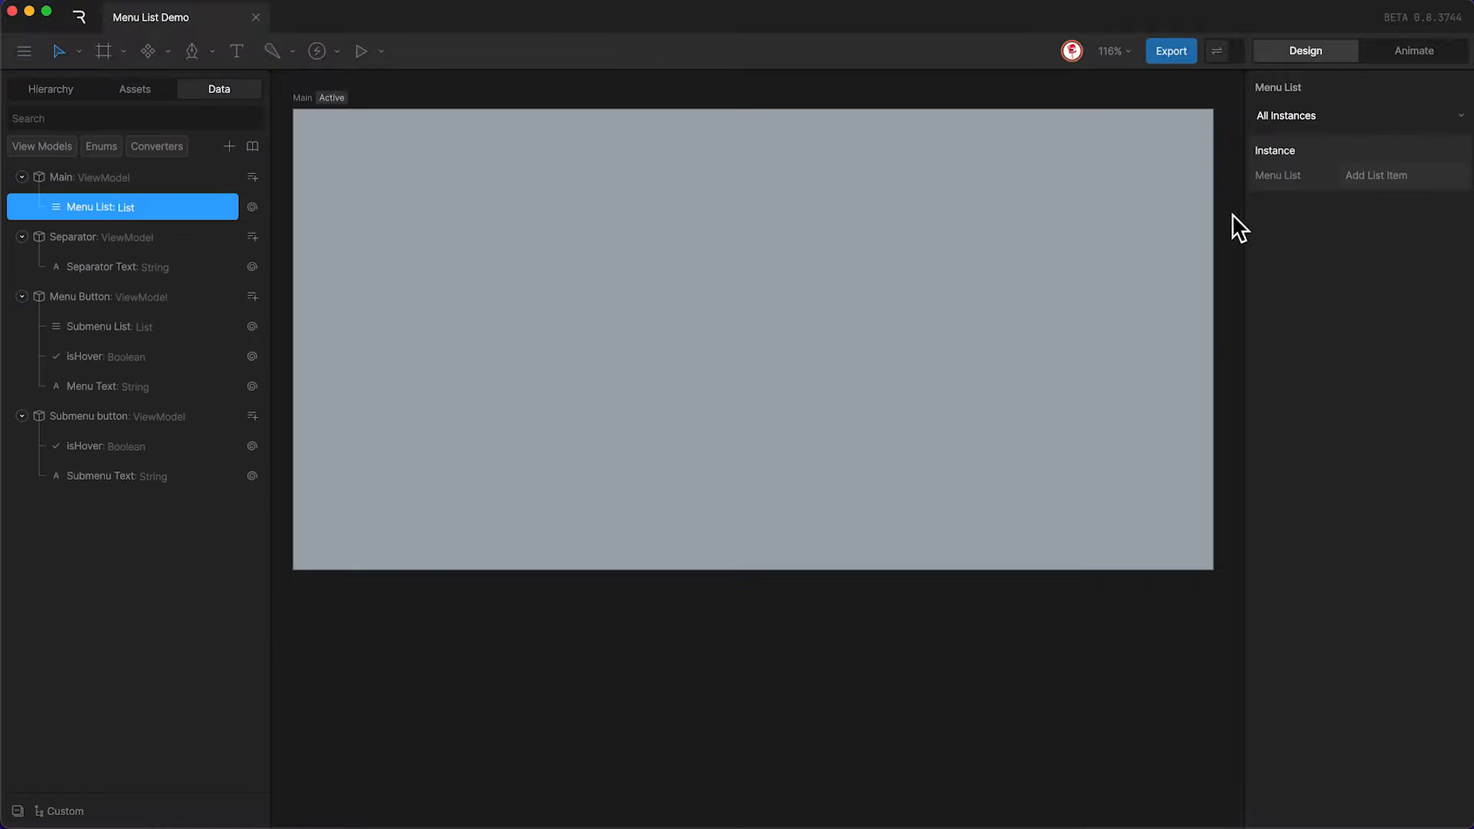
{"action": "left_click", "coordinate": [1364, 178]}
{"action": "left_click", "coordinate": [1350, 176]}
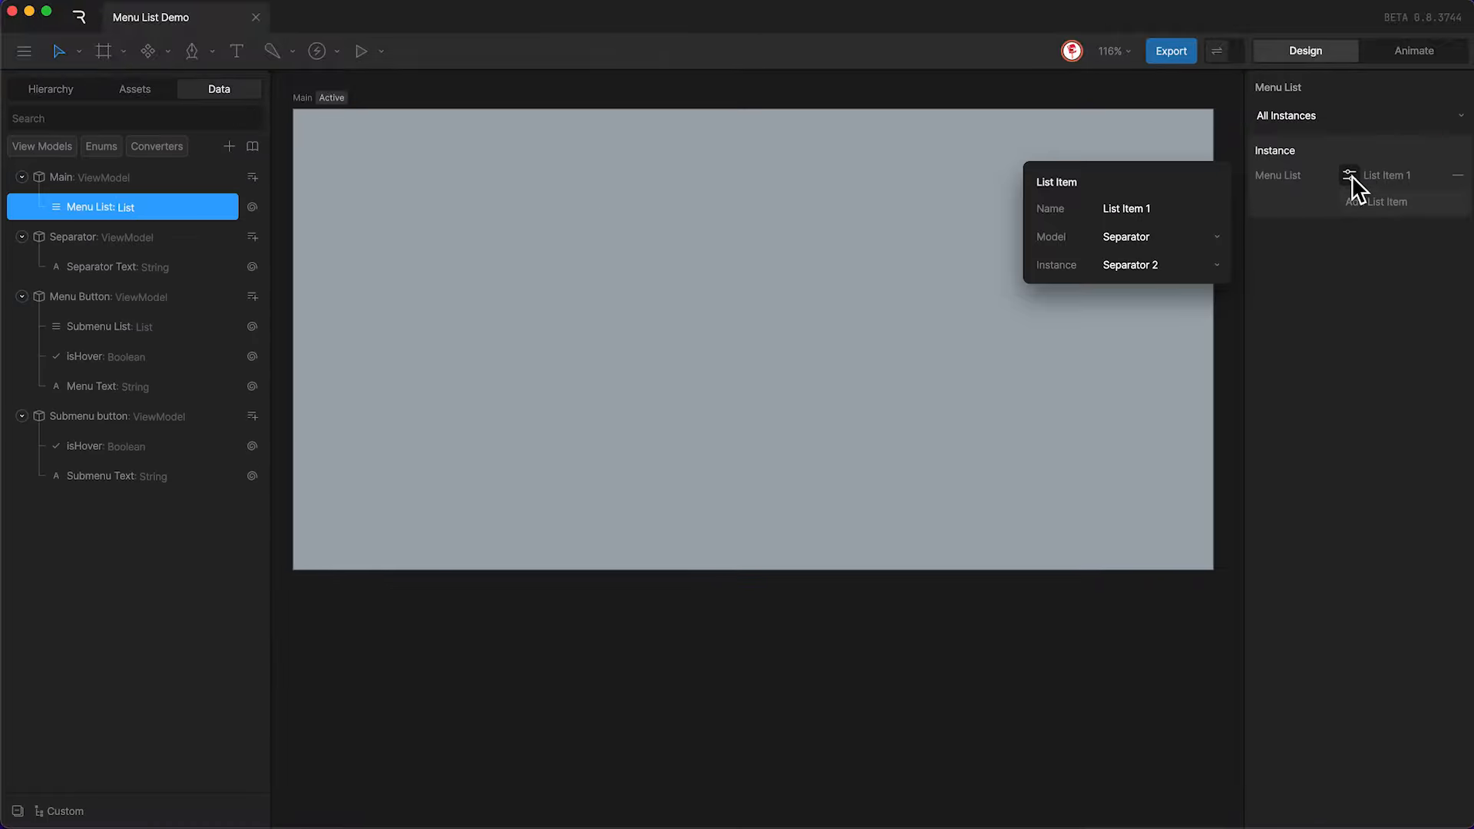
{"action": "left_click", "coordinate": [1182, 238]}
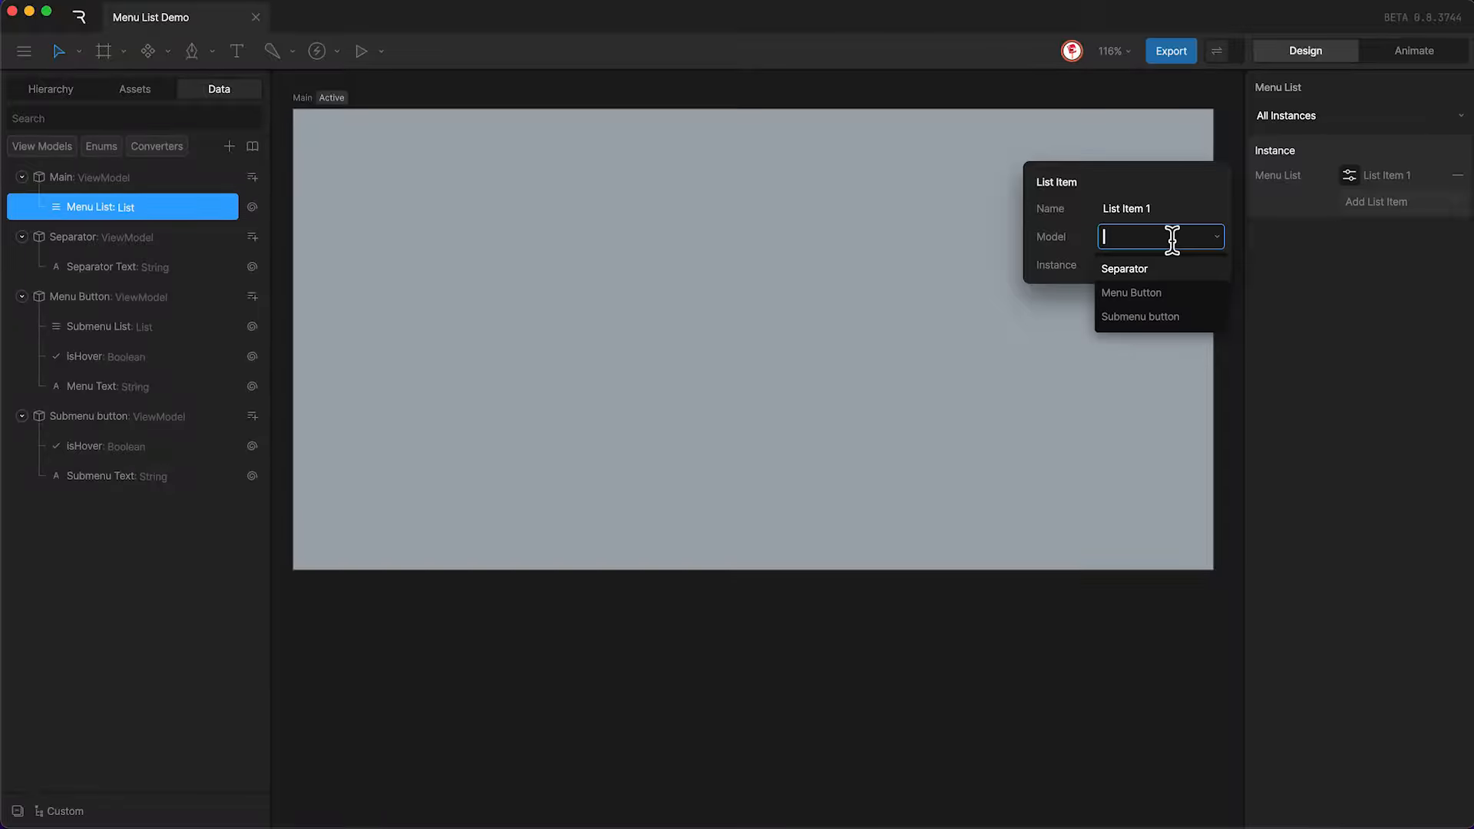
{"action": "left_click", "coordinate": [1110, 289]}
{"action": "left_click", "coordinate": [1136, 266]}
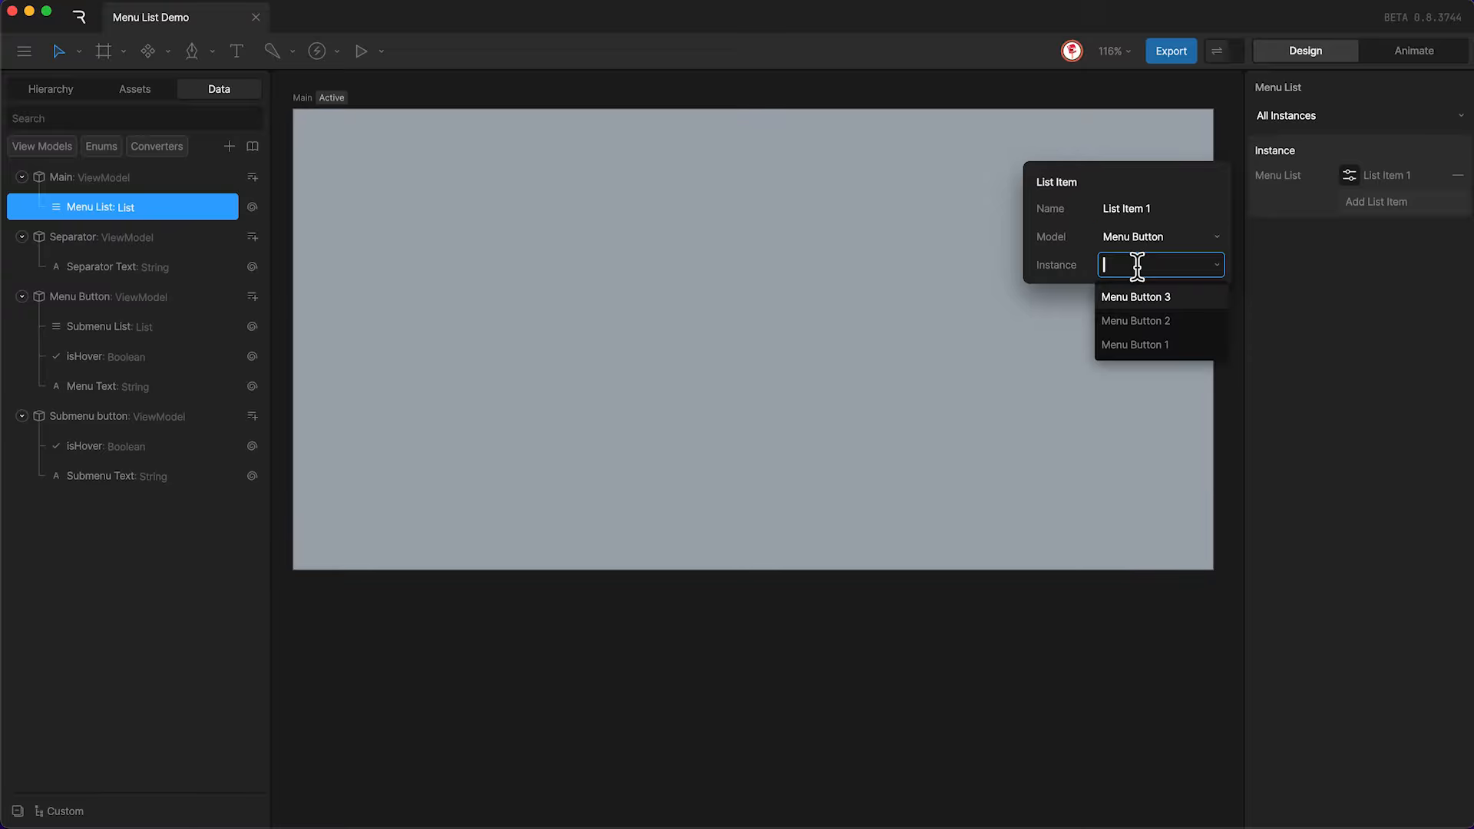
{"action": "left_click", "coordinate": [1151, 343]}
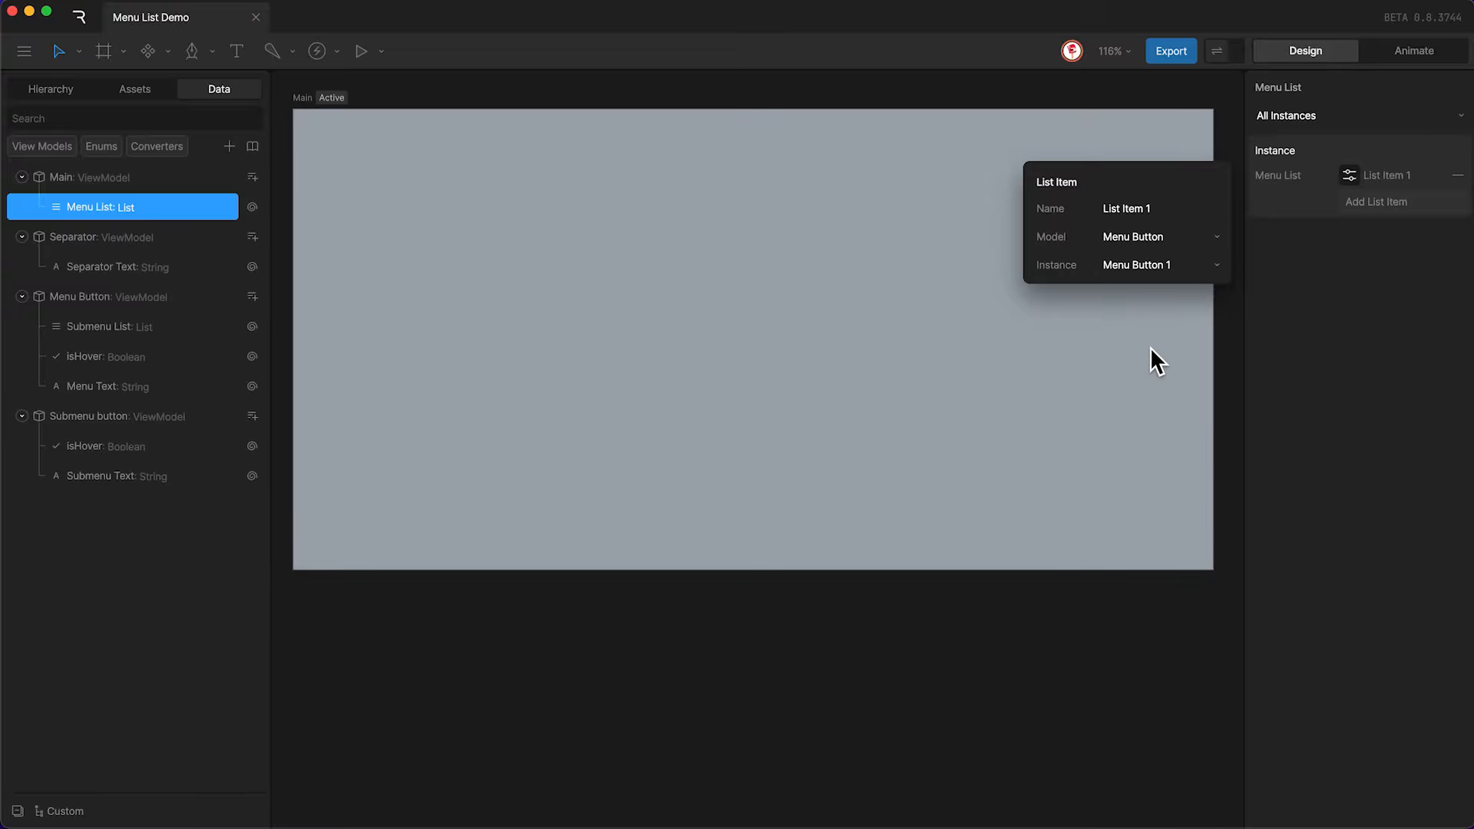
Add two more Menu Button items to Menu List, using the Menu Button 2 and Menu Button 3 instances.
{"action": "left_click", "coordinate": [1376, 203]}
{"action": "left_click", "coordinate": [1351, 200]}
{"action": "left_click", "coordinate": [1172, 266]}
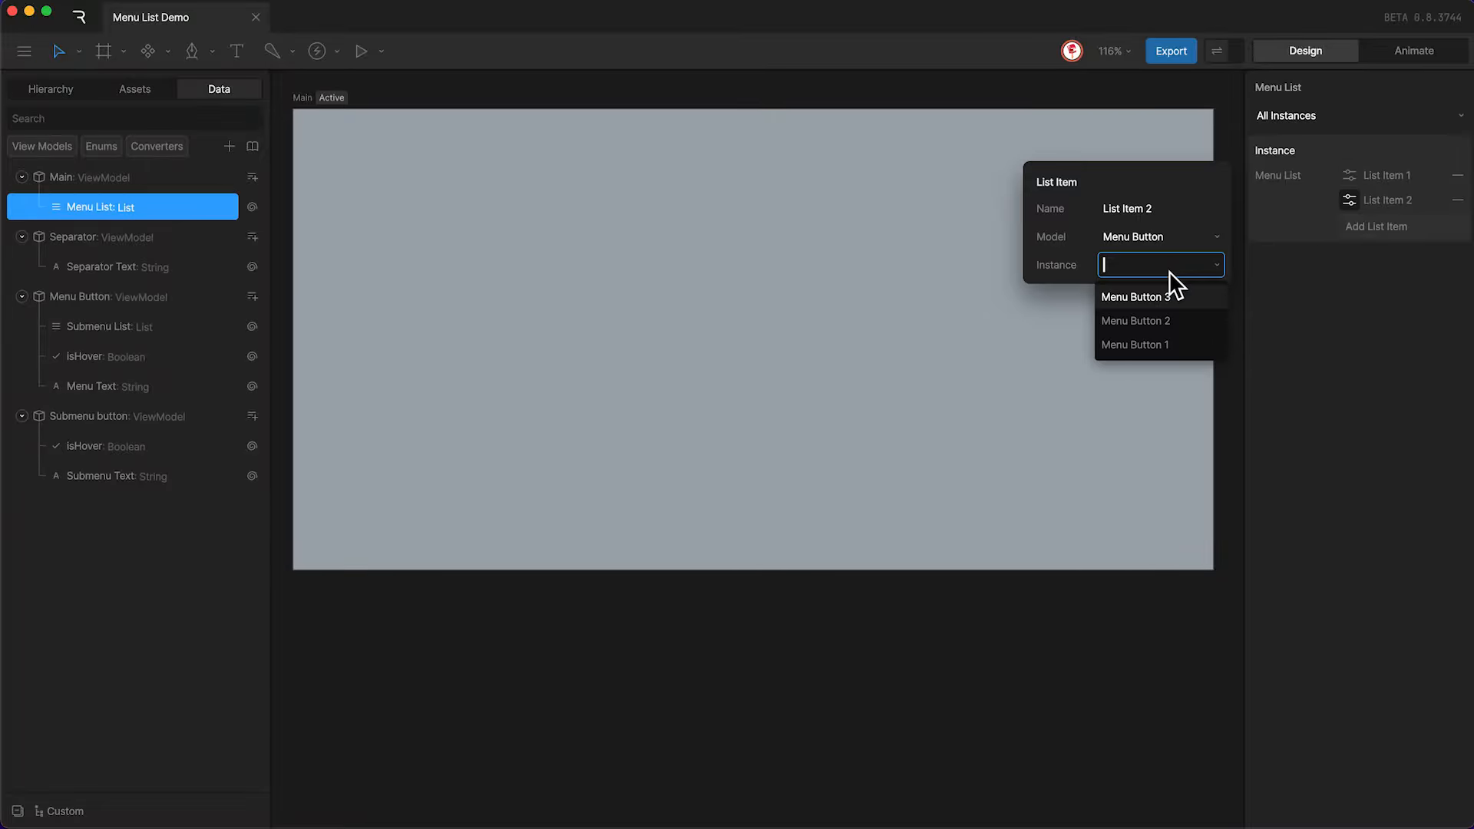
{"action": "left_click", "coordinate": [1161, 320]}
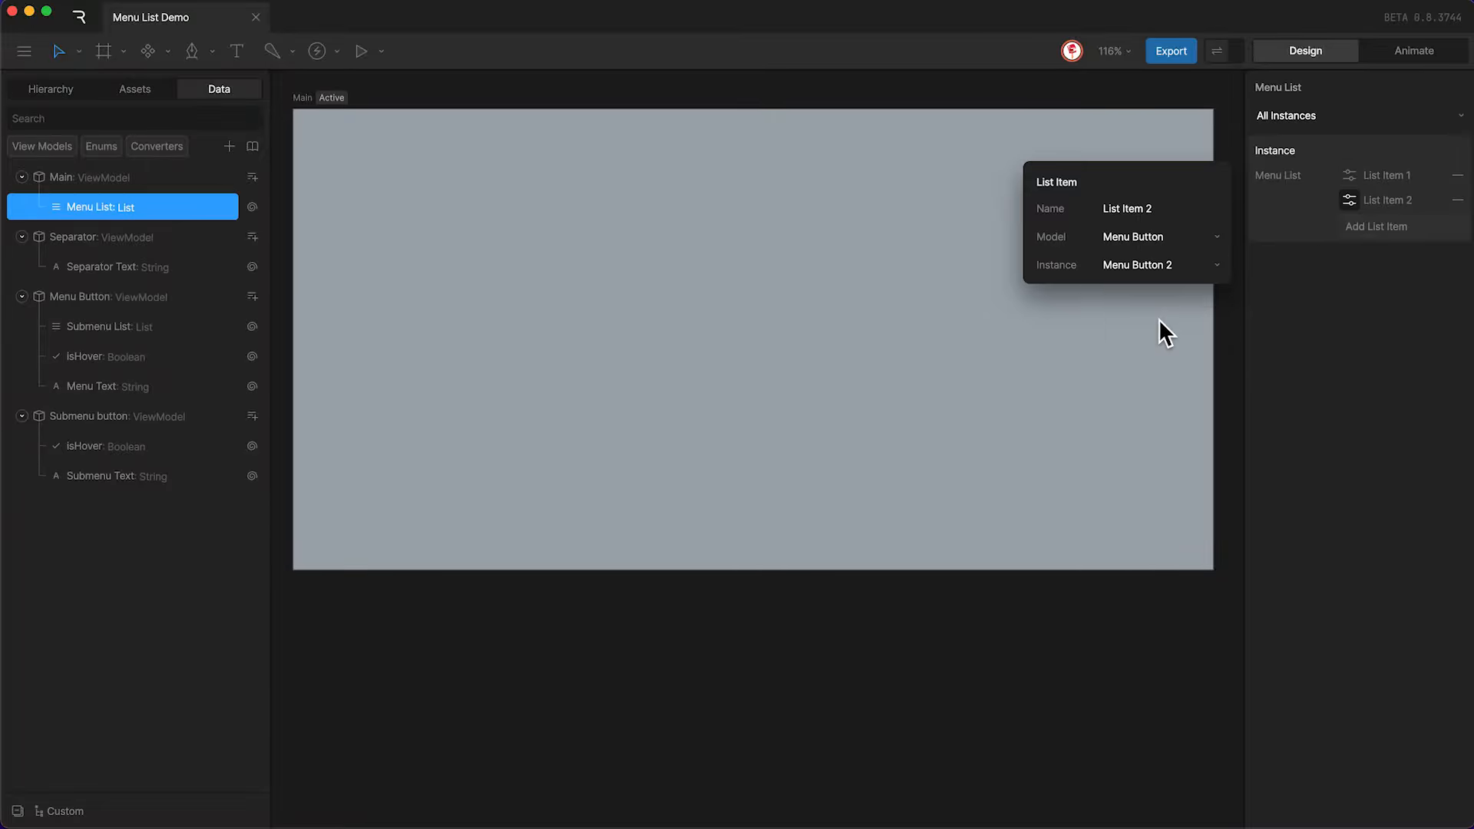
{"action": "left_click", "coordinate": [1363, 228]}
{"action": "left_click", "coordinate": [1349, 222]}
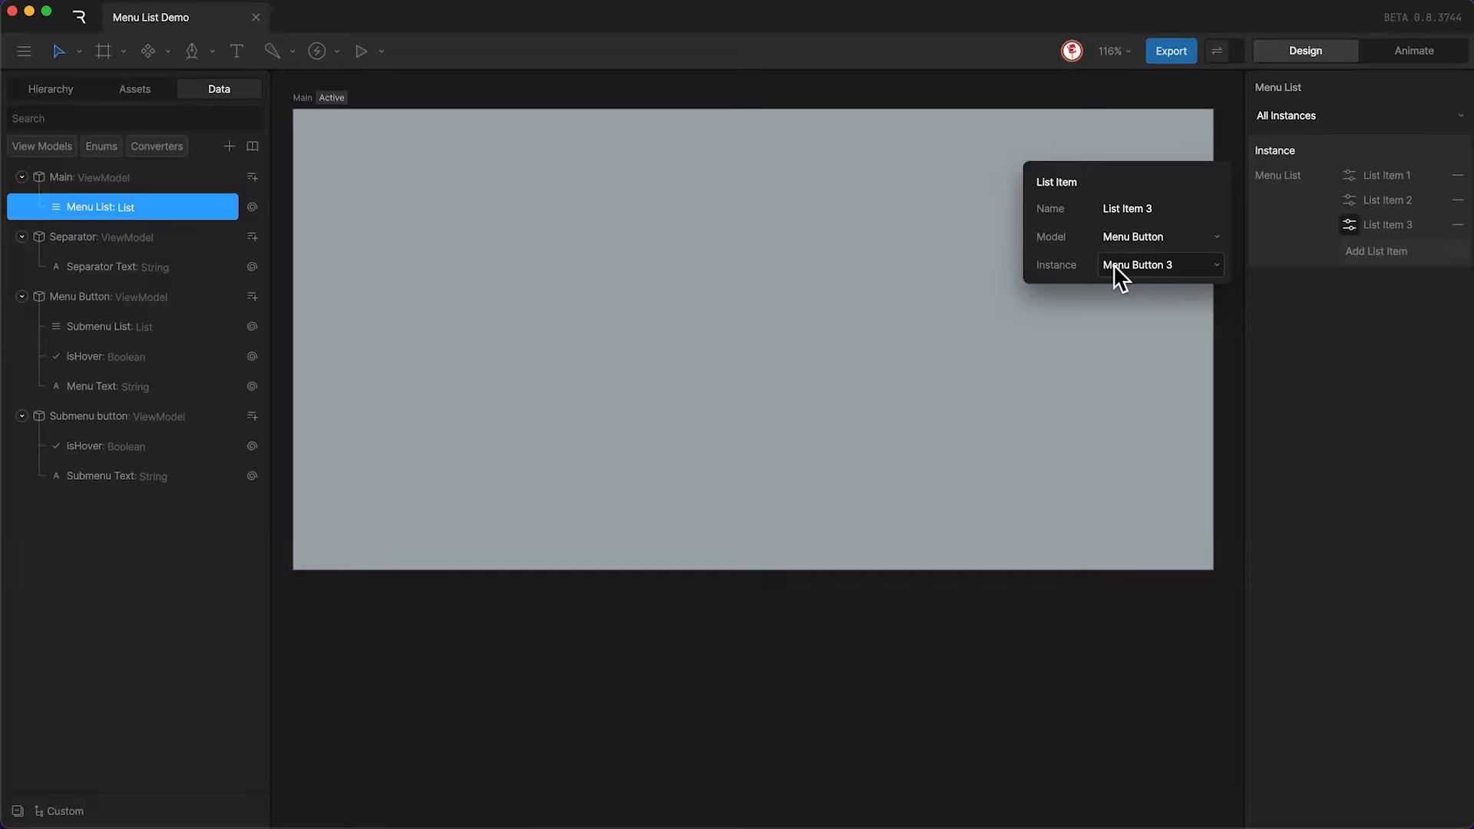
{"action": "left_click", "coordinate": [967, 435]}
Select the List layout in the Menu Button artboard and create a new timeline named Visible.
{"action": "key", "text": "Tab"}
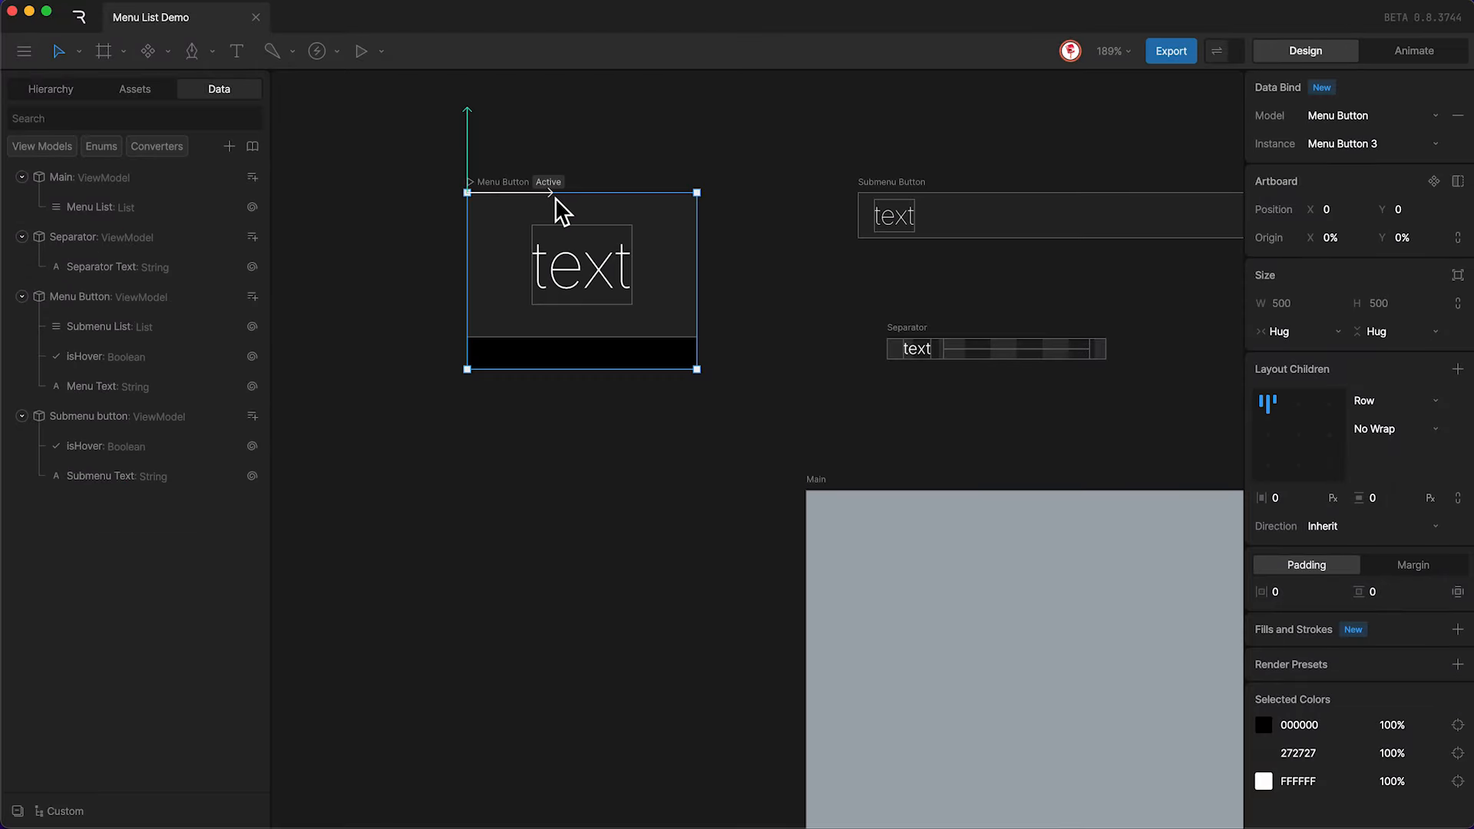
{"action": "left_click", "coordinate": [74, 91]}
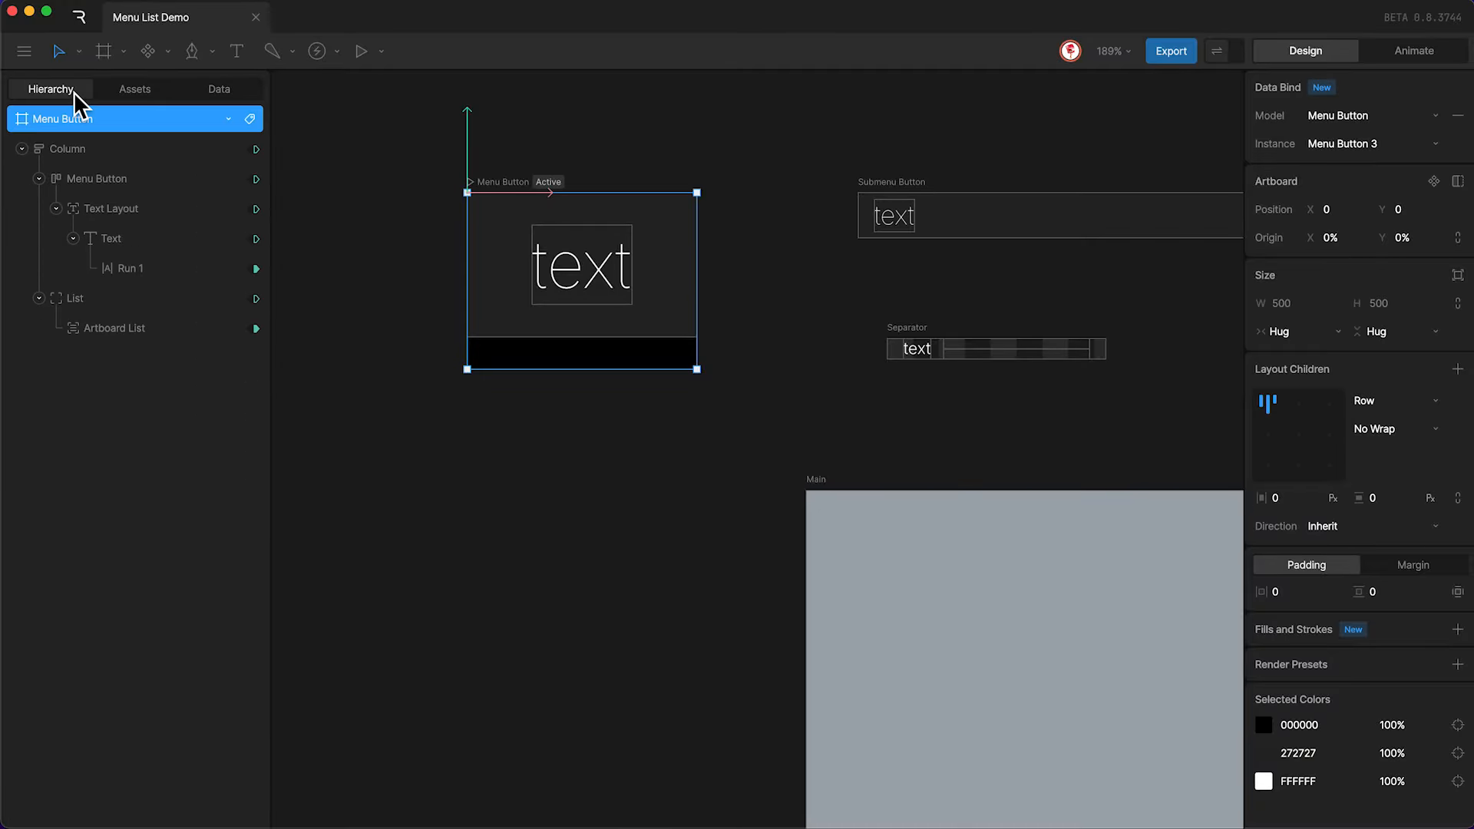
{"action": "left_click", "coordinate": [90, 300]}
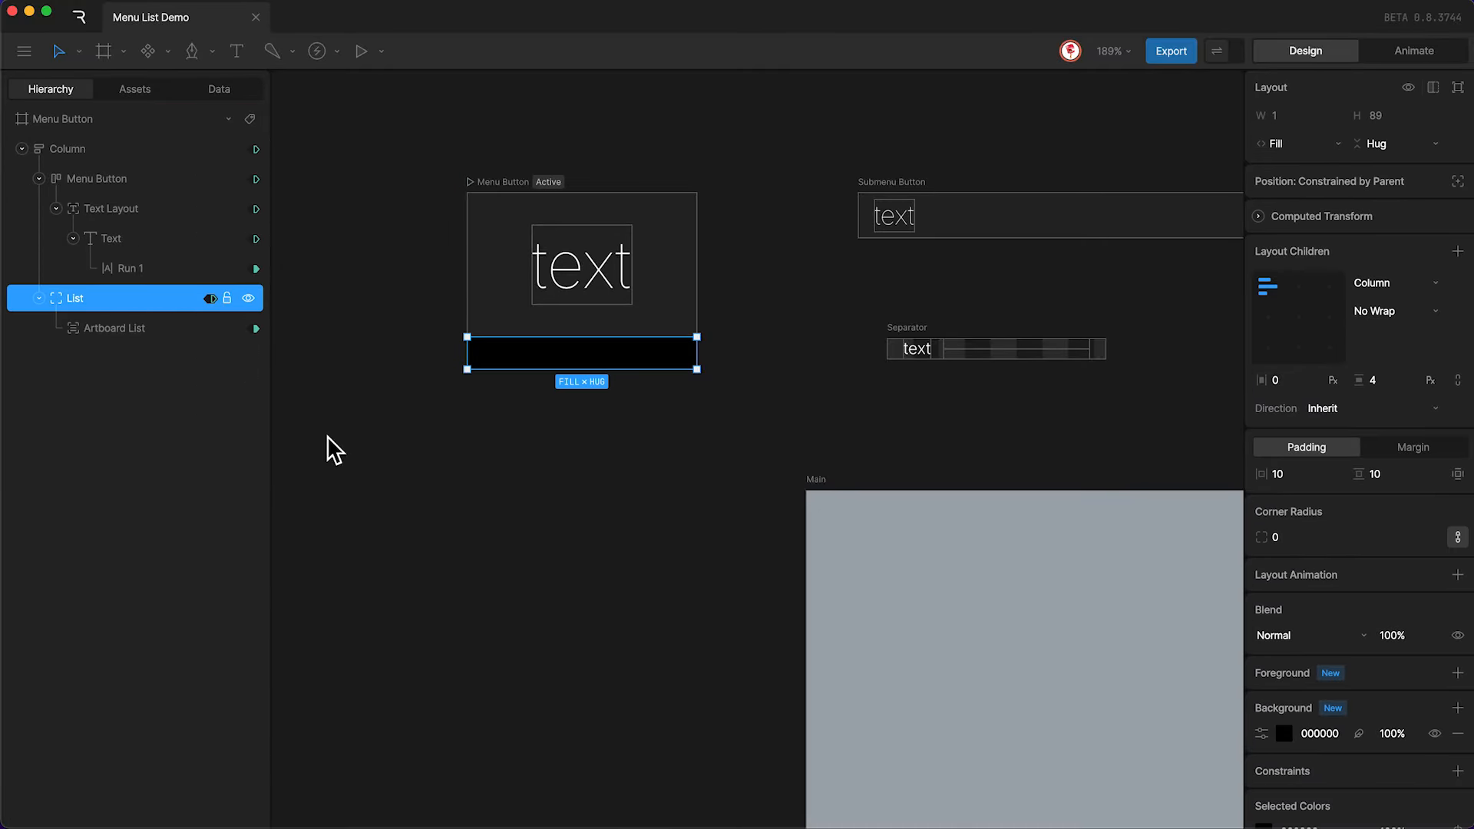
{"action": "key", "text": "Tab"}
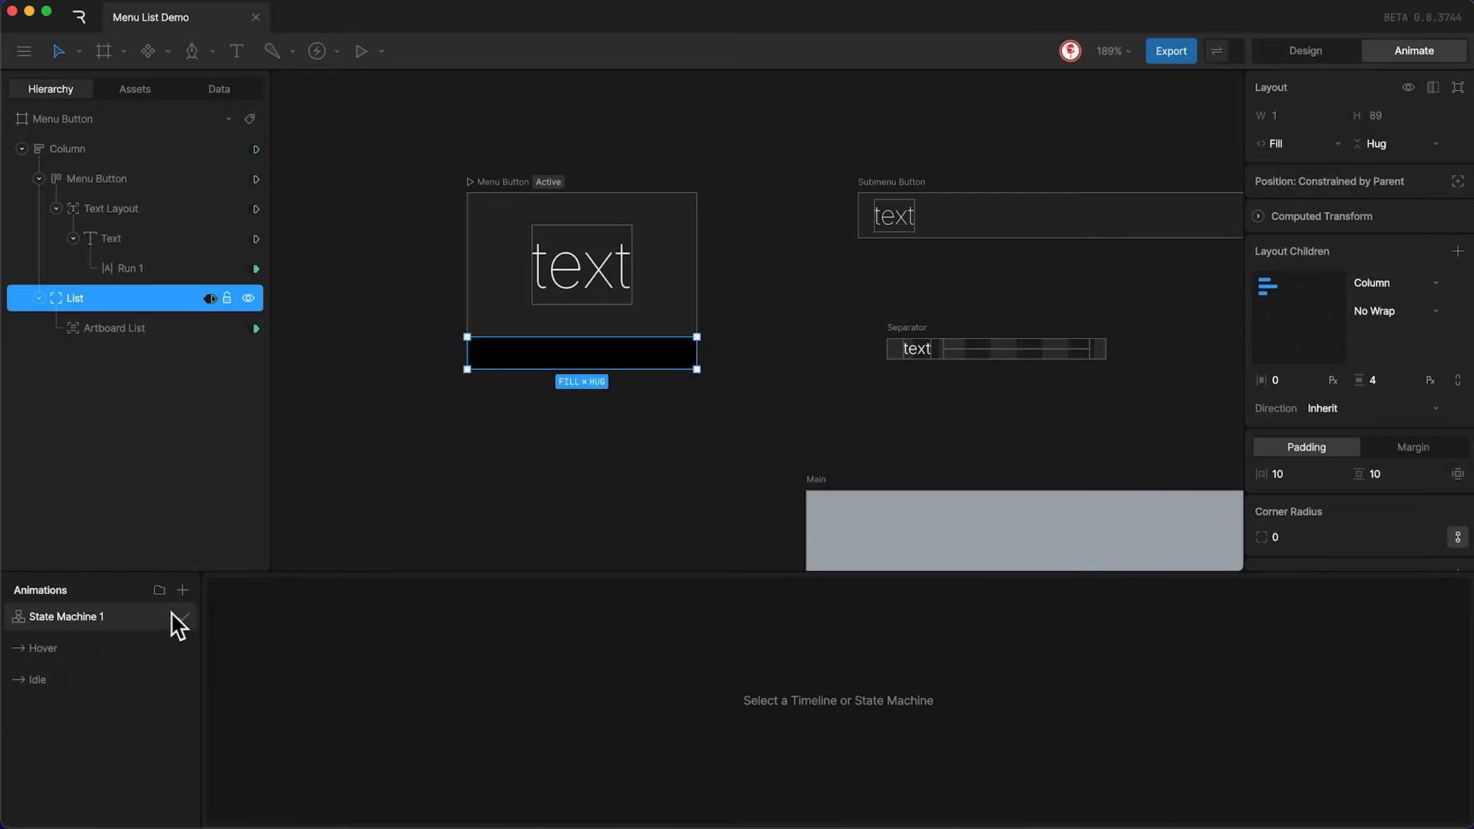
{"action": "left_click", "coordinate": [182, 589]}
{"action": "left_click", "coordinate": [196, 632]}
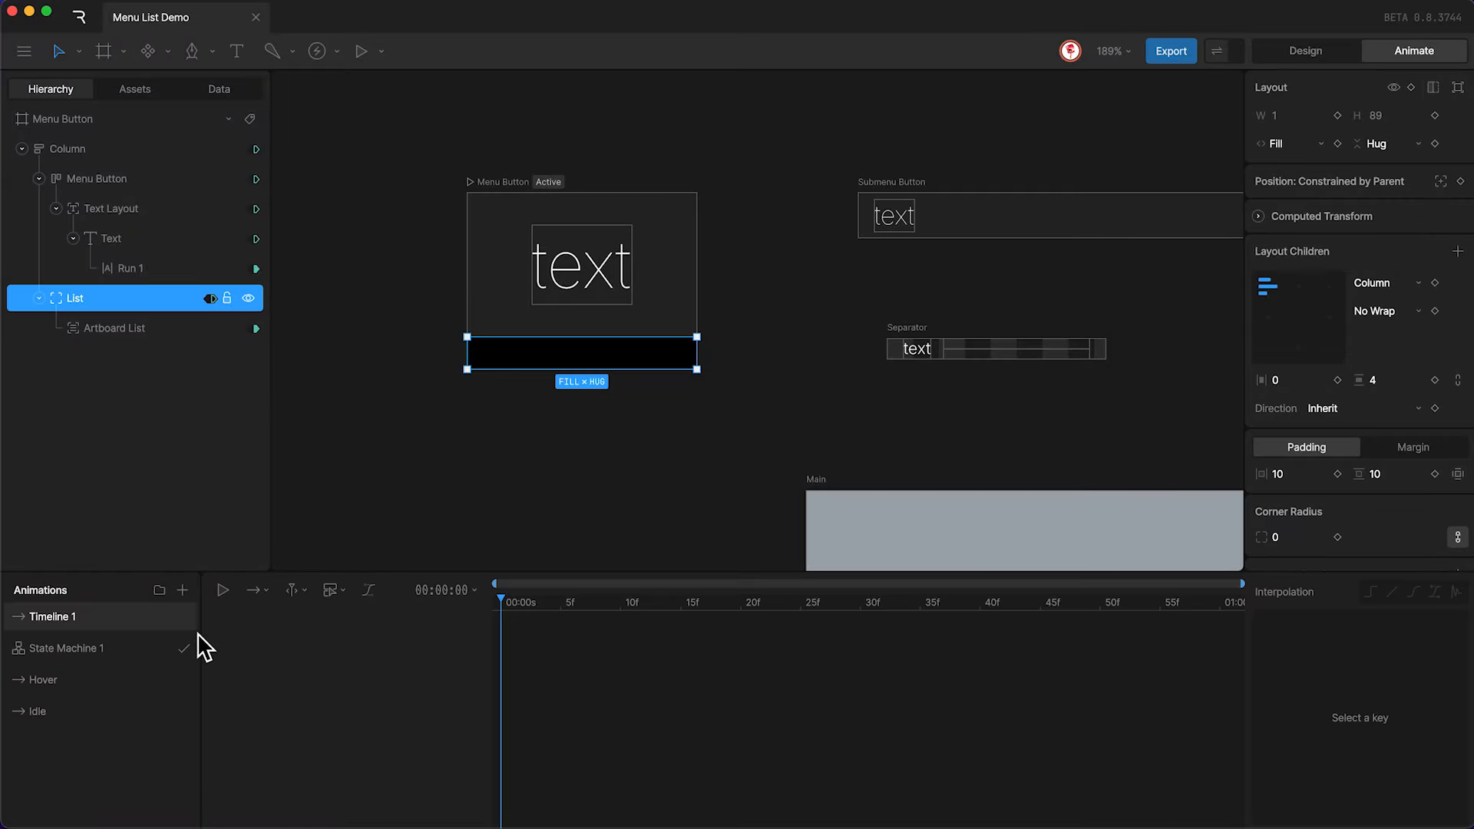
{"action": "double_click", "coordinate": [68, 616]}
{"action": "type", "text": "Visible"}
{"action": "key", "text": "Return"}
Key the List layout's Hug height and its top and bottom padding of 10 at frame 0 of the Visible timeline.
{"action": "left_click", "coordinate": [1435, 143]}
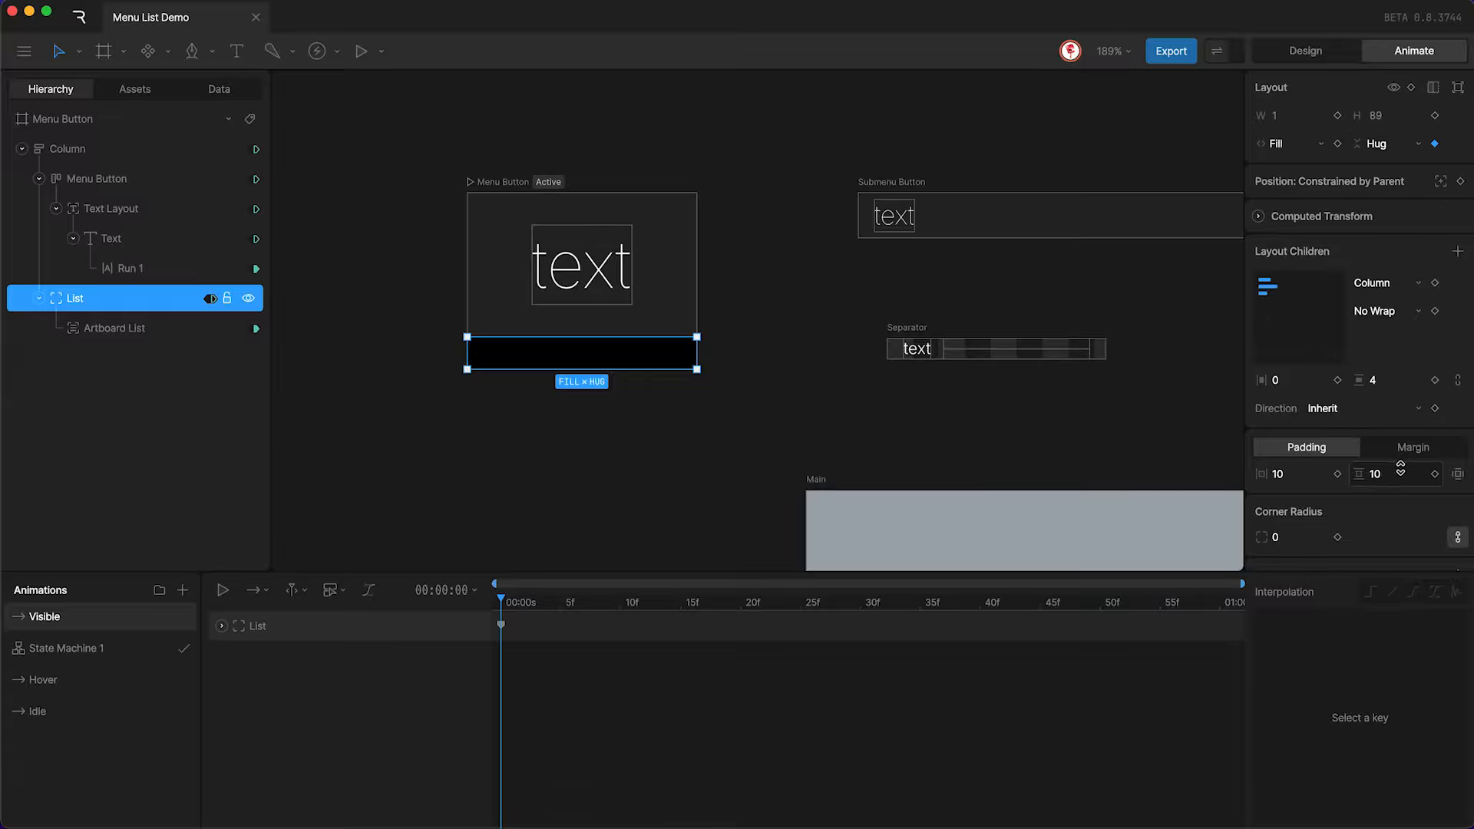
{"action": "left_click", "coordinate": [1456, 474]}
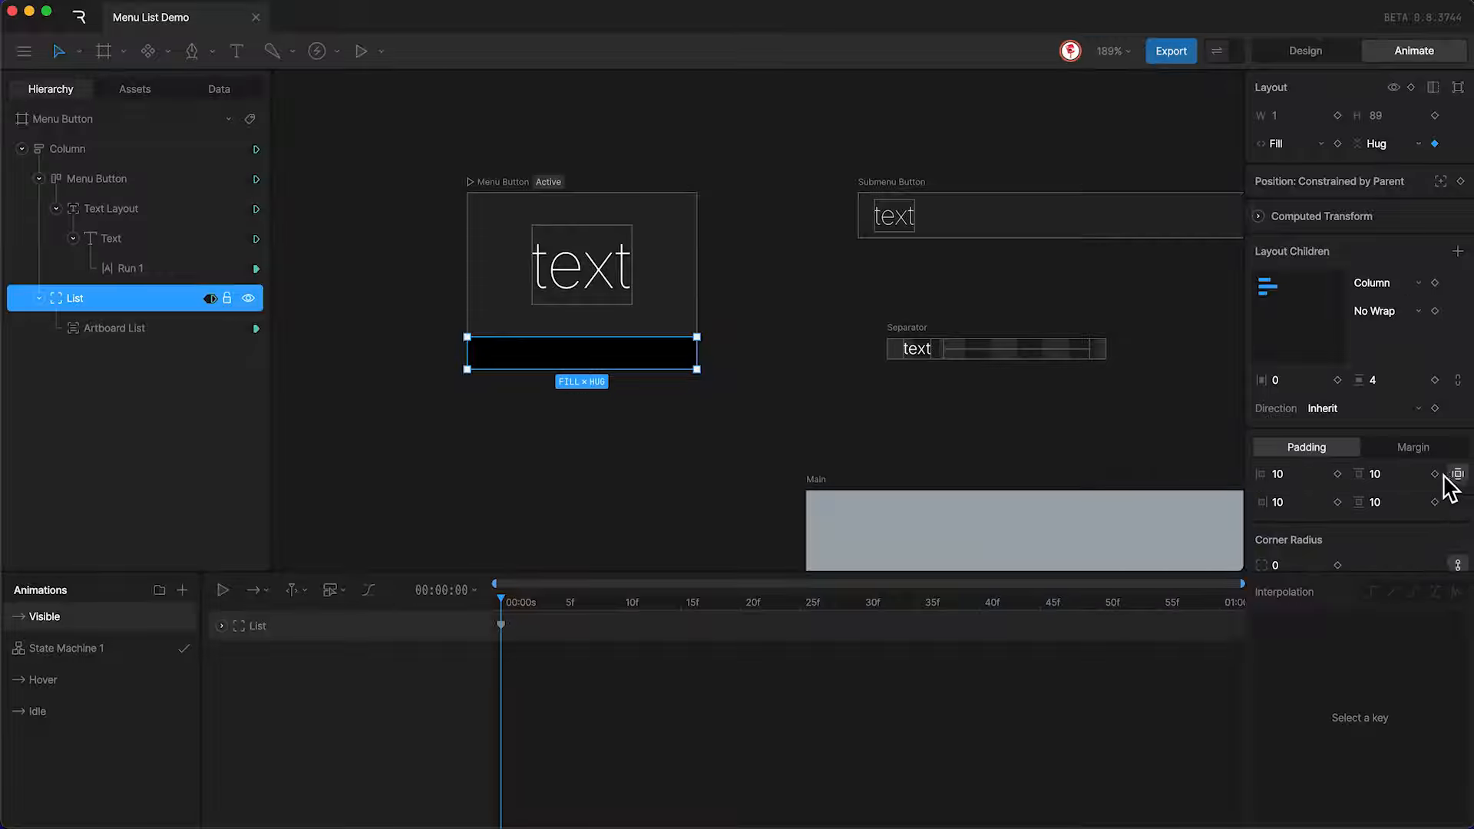
{"action": "left_click", "coordinate": [1435, 502]}
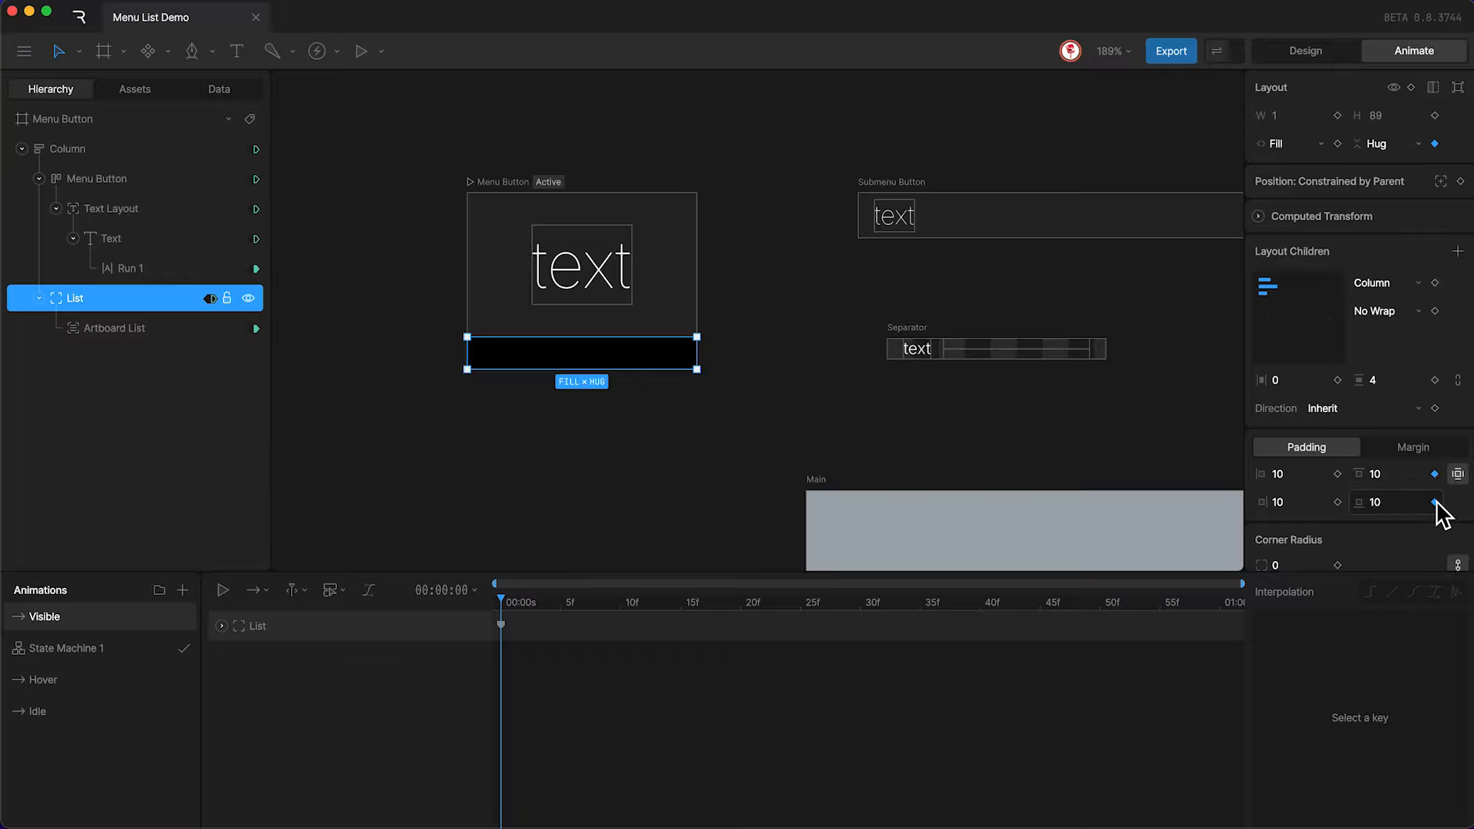
Create a new timeline named No Visible in the Menu Button artboard.
{"action": "left_click", "coordinate": [183, 592]}
{"action": "left_click", "coordinate": [194, 628]}
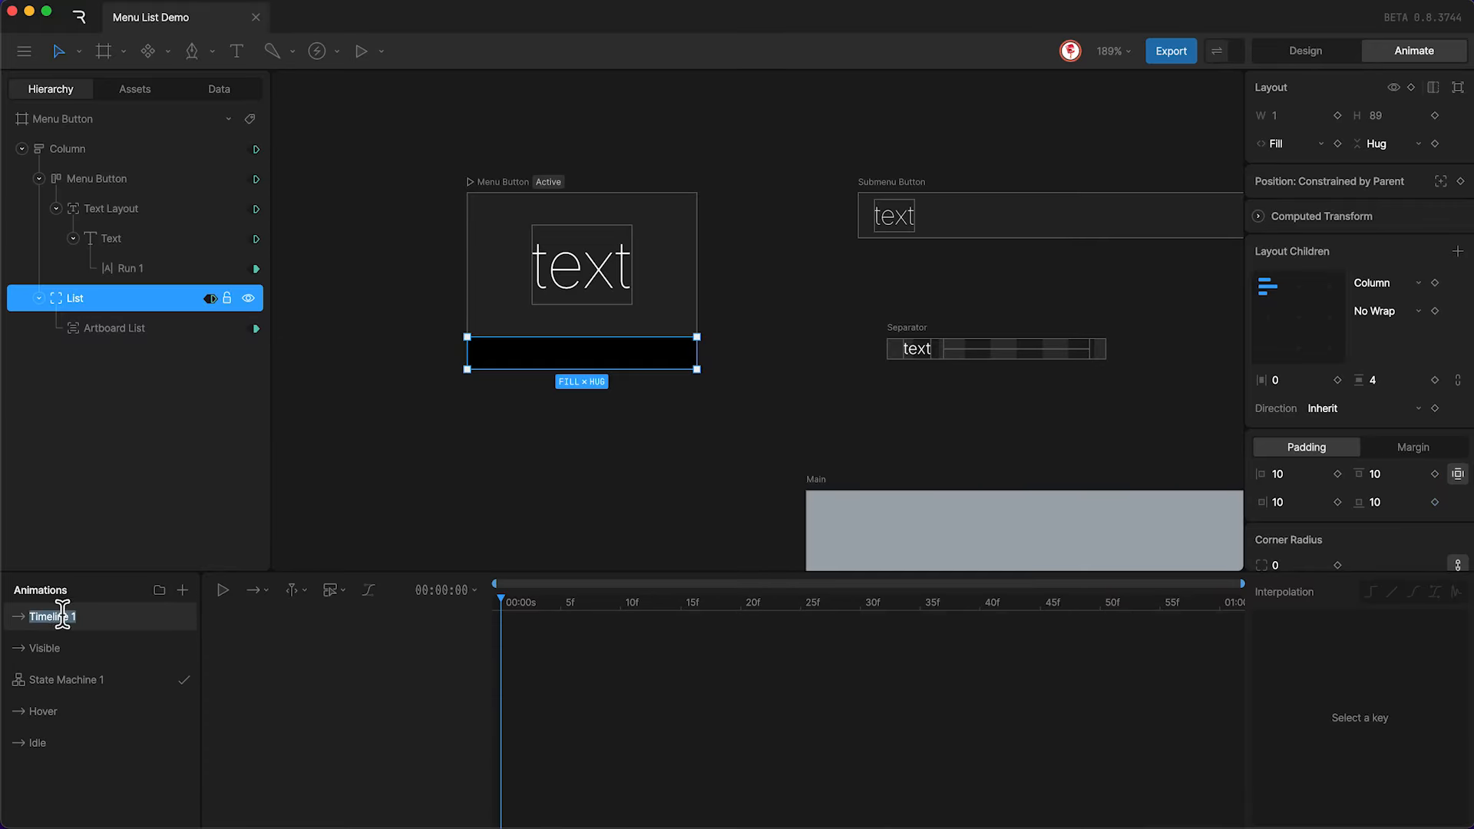
{"action": "type", "text": "No Visible"}
Key the List layout's height as Fixed with a value of 0 at frame 0 of the No Visible timeline.
{"action": "left_click", "coordinate": [1378, 143]}
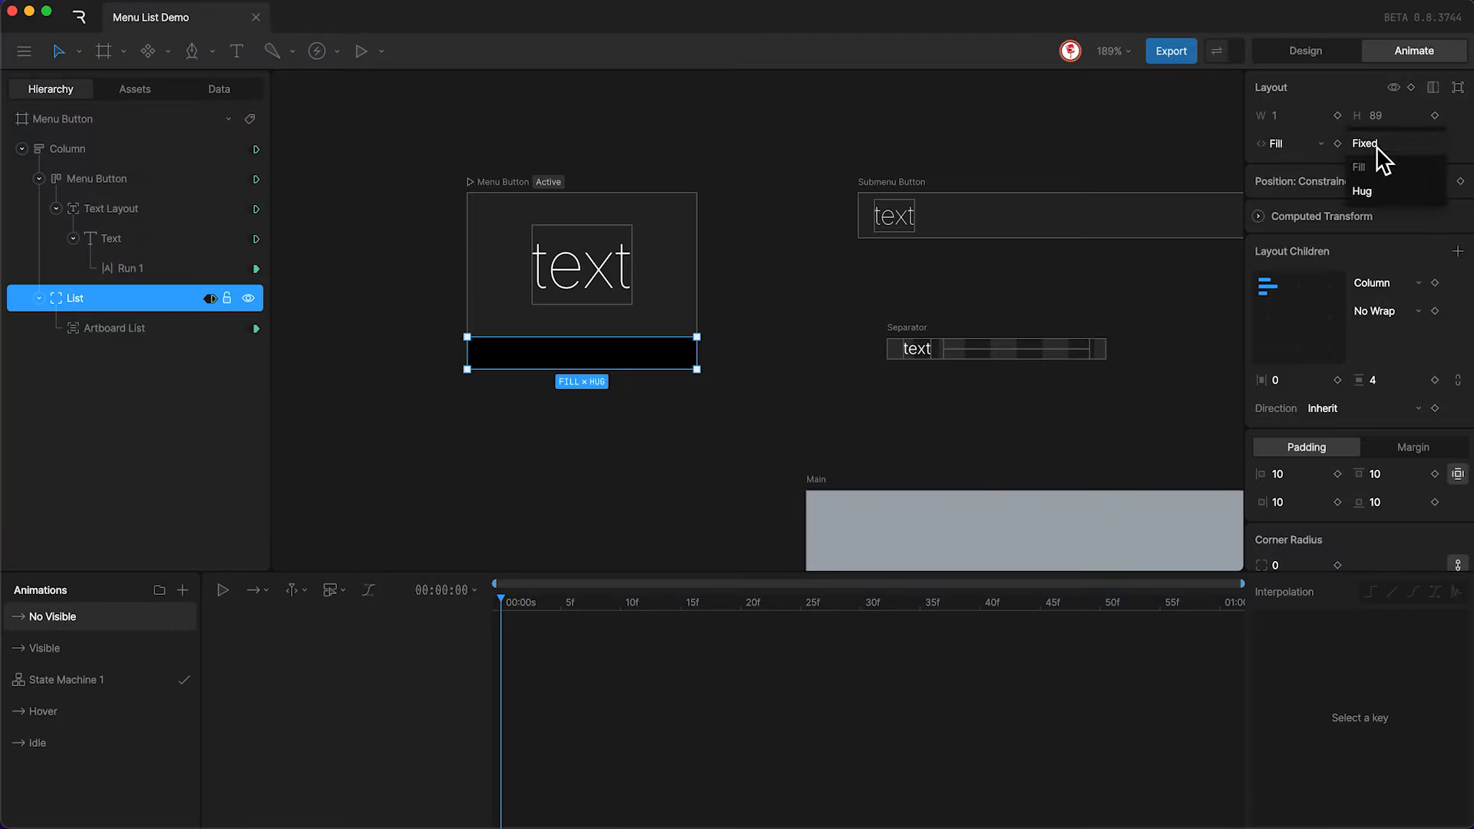
{"action": "left_click", "coordinate": [1369, 146]}
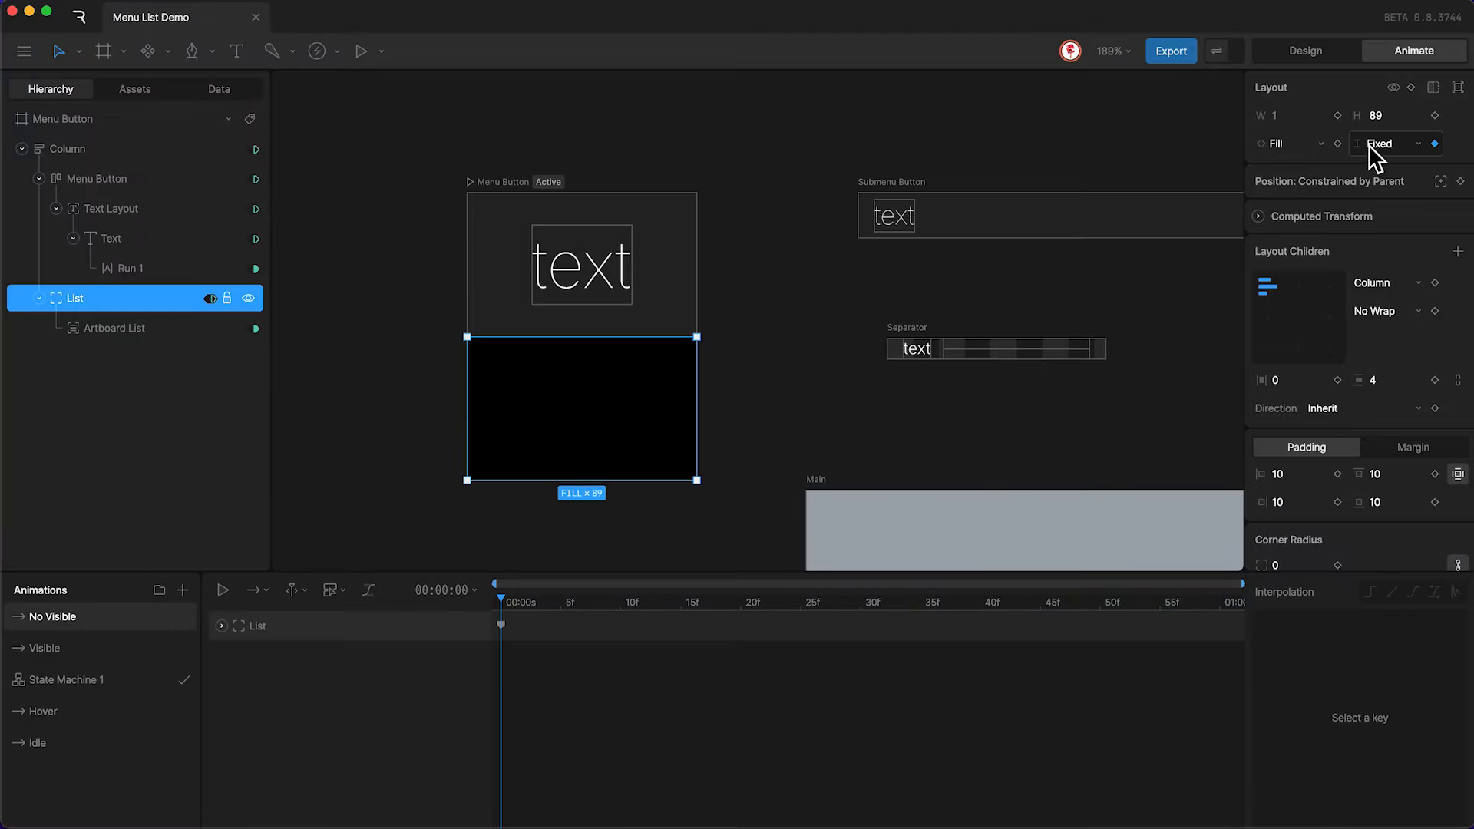
{"action": "left_click", "coordinate": [1389, 115]}
{"action": "type", "text": "0"}
{"action": "key", "text": "Return"}
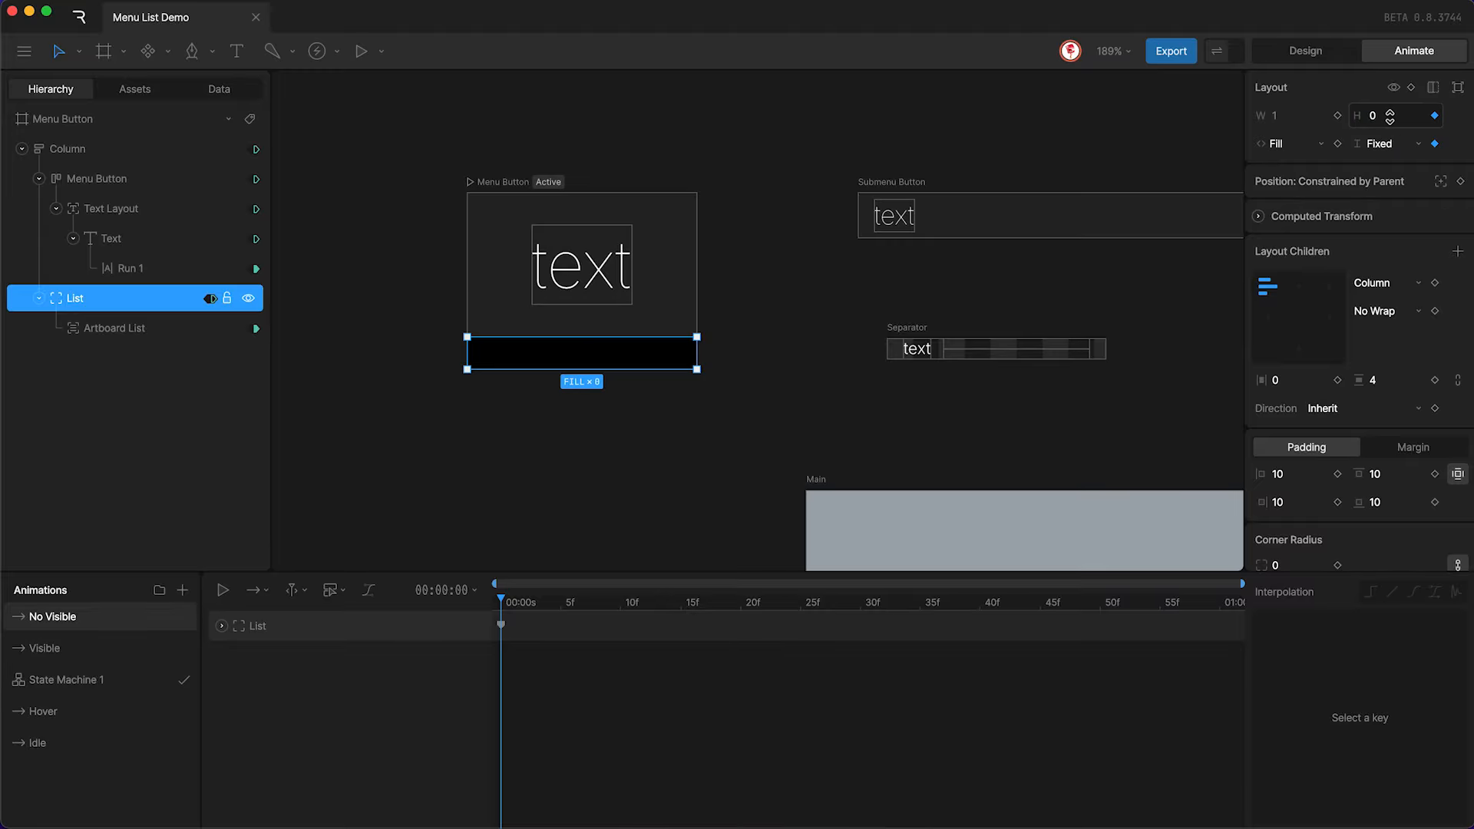
Key the List layout's top and bottom padding at 0 in the No Visible timeline and turn on clipping for the layout.
{"action": "left_click", "coordinate": [1391, 472]}
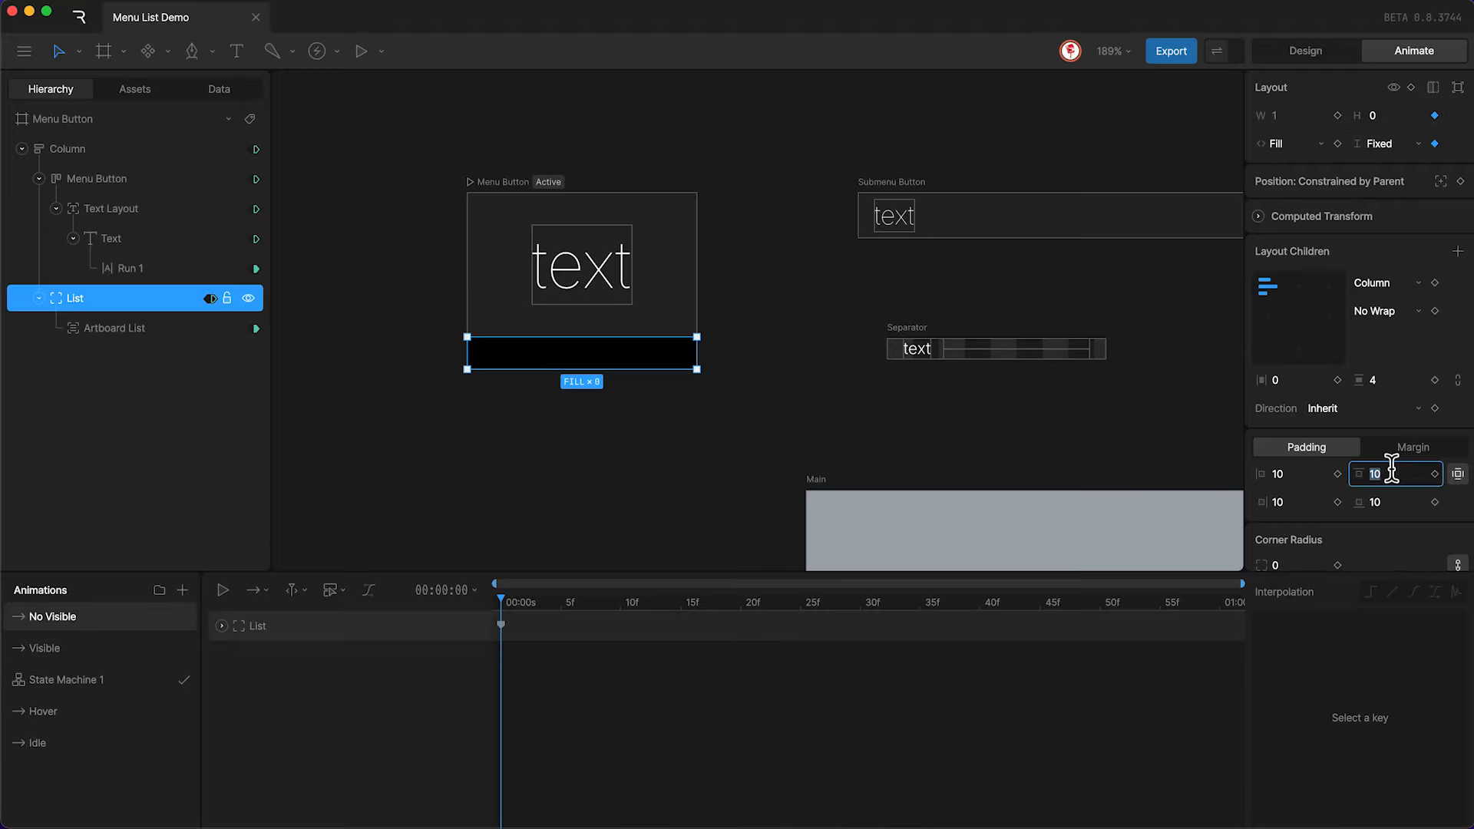
{"action": "type", "text": "0"}
{"action": "key", "text": "Return"}
{"action": "left_click", "coordinate": [1391, 501]}
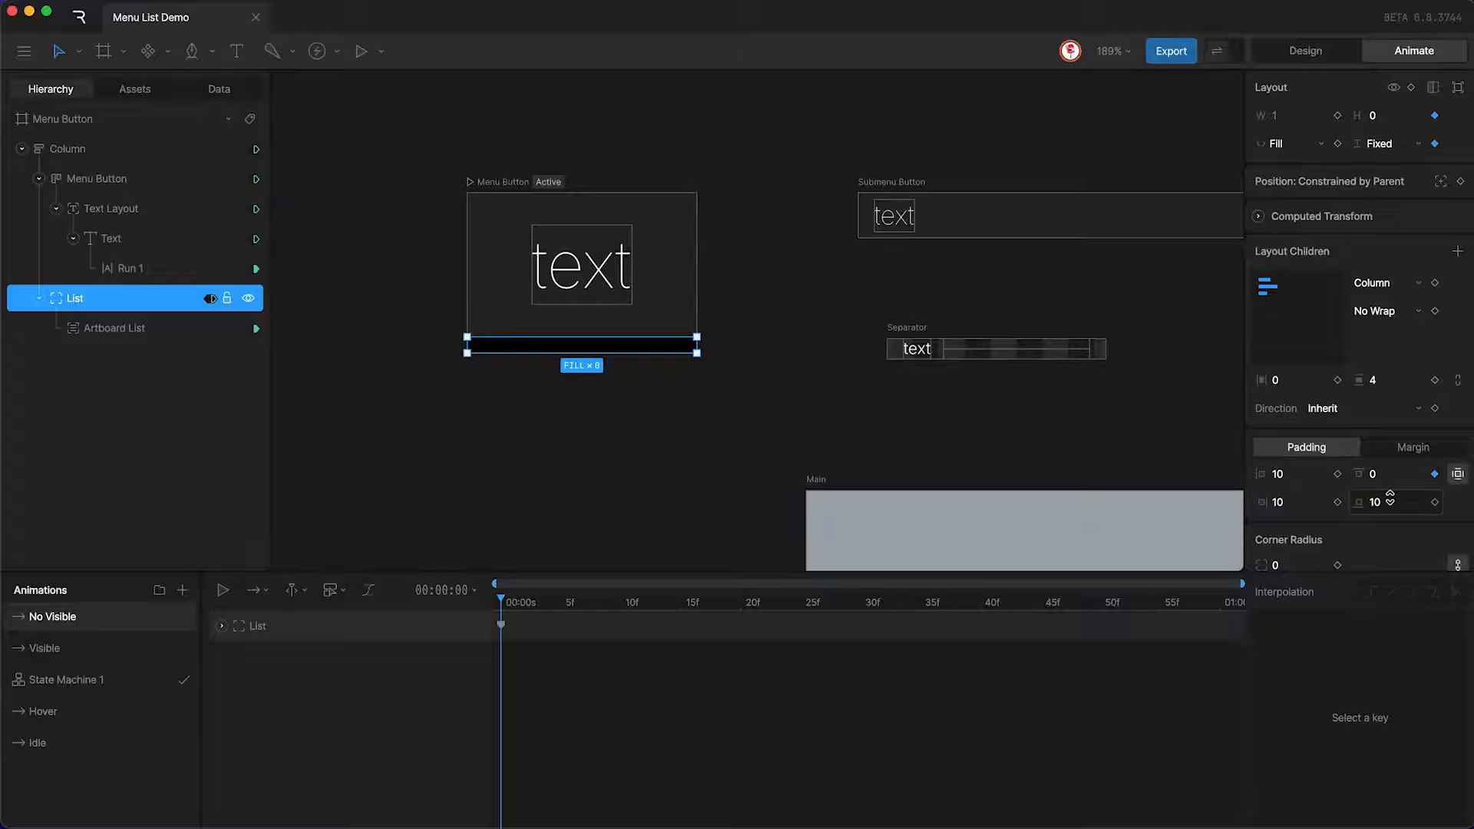
{"action": "type", "text": "0"}
{"action": "key", "text": "Return"}
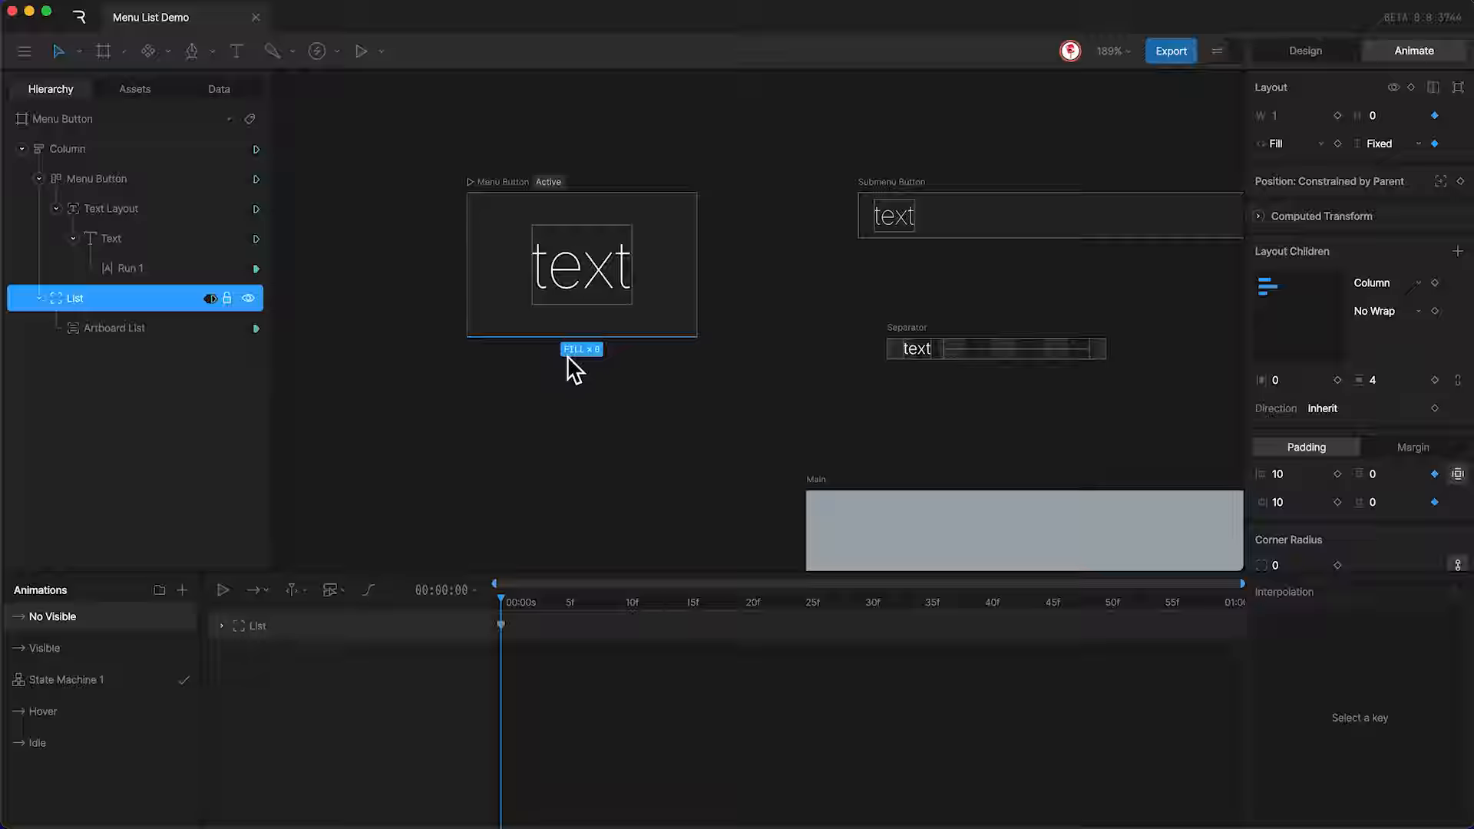
{"action": "left_click", "coordinate": [1433, 89]}
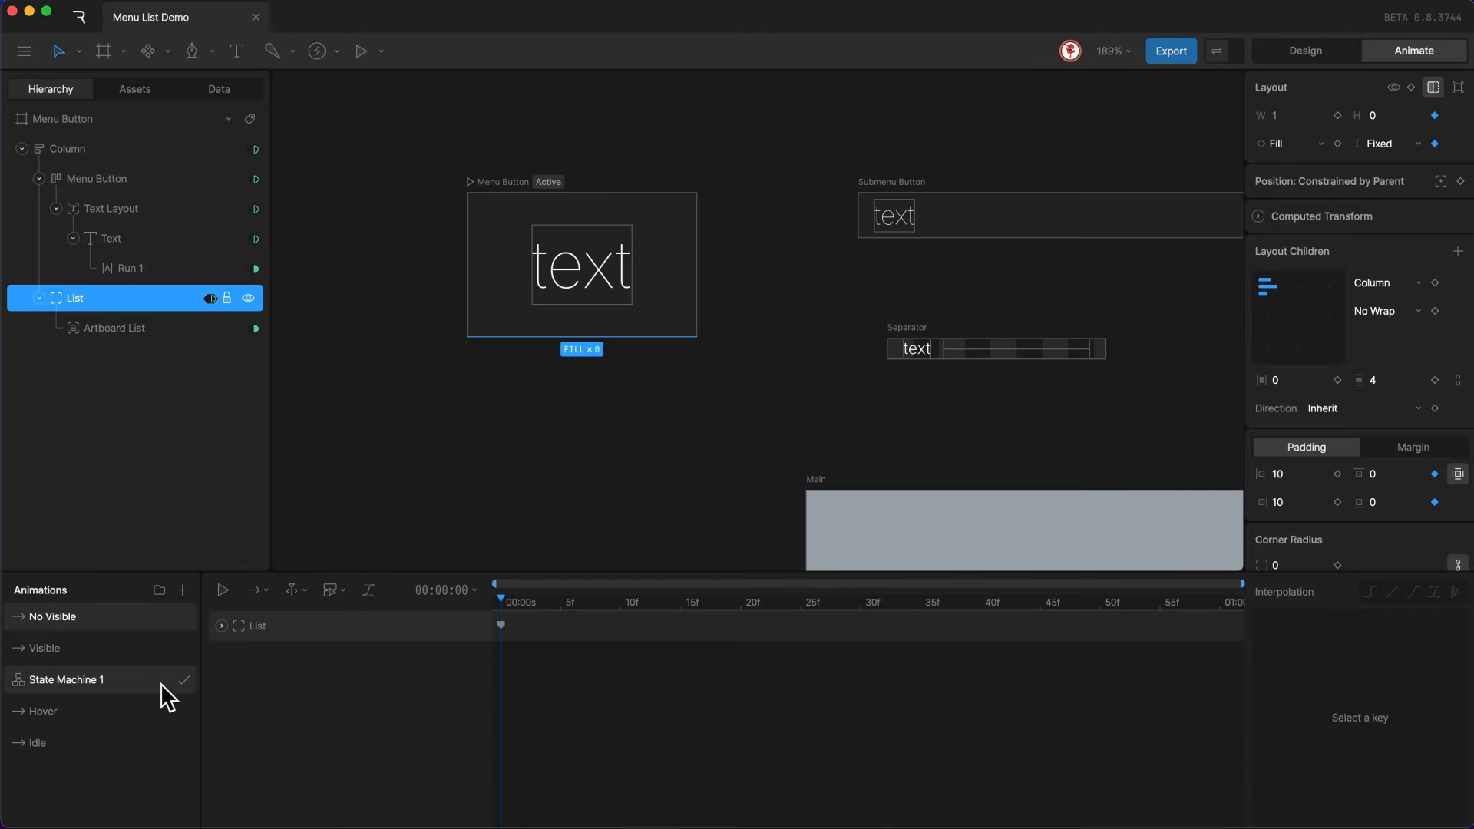
Move State Machine 1 to the top of the animations list and add a second layer to it.
{"action": "left_click", "coordinate": [107, 680]}
{"action": "left_click_drag", "start_coordinate": [75, 675], "coordinate": [84, 611]}
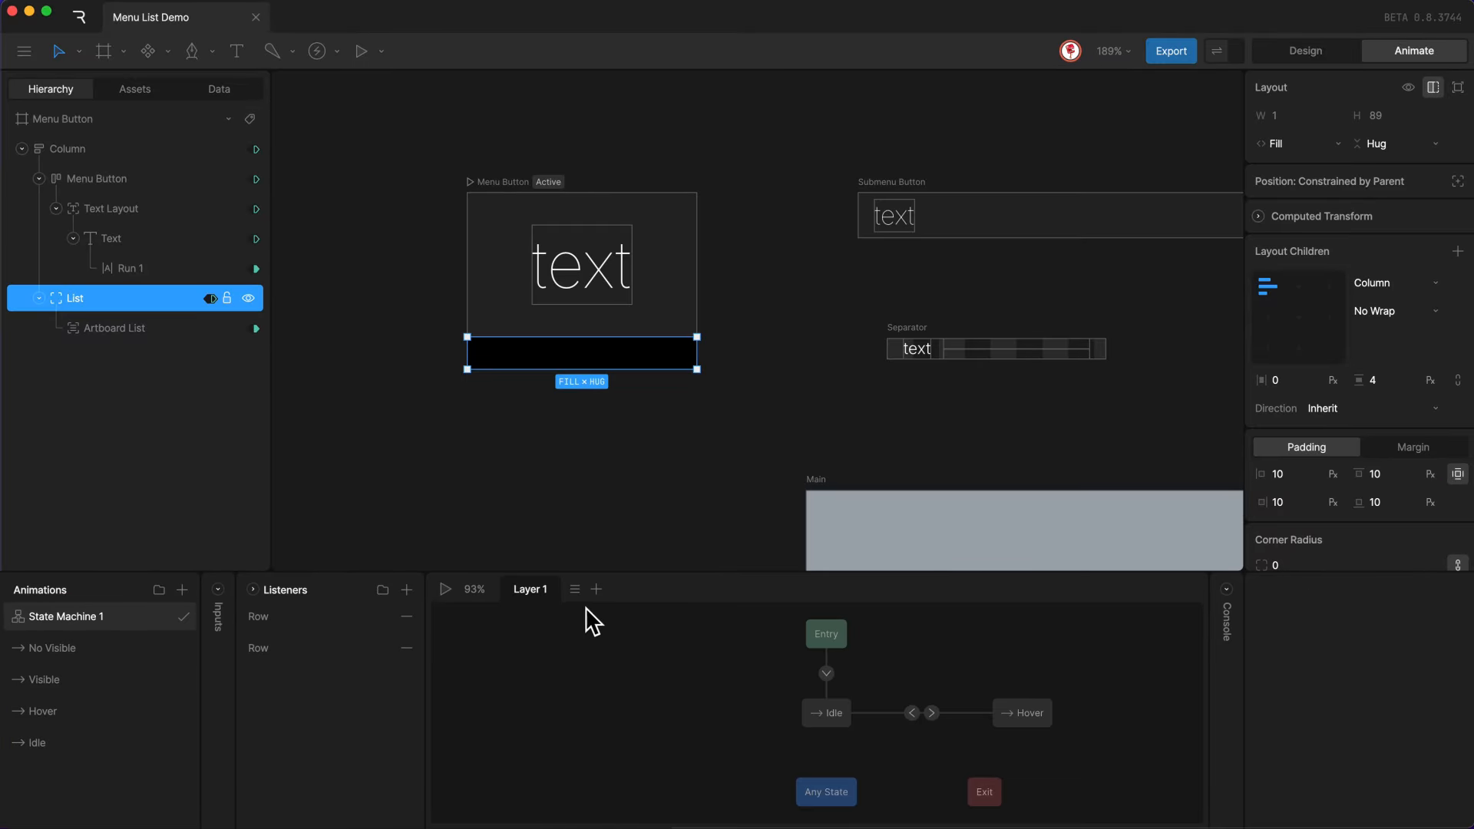
{"action": "left_click", "coordinate": [597, 587]}
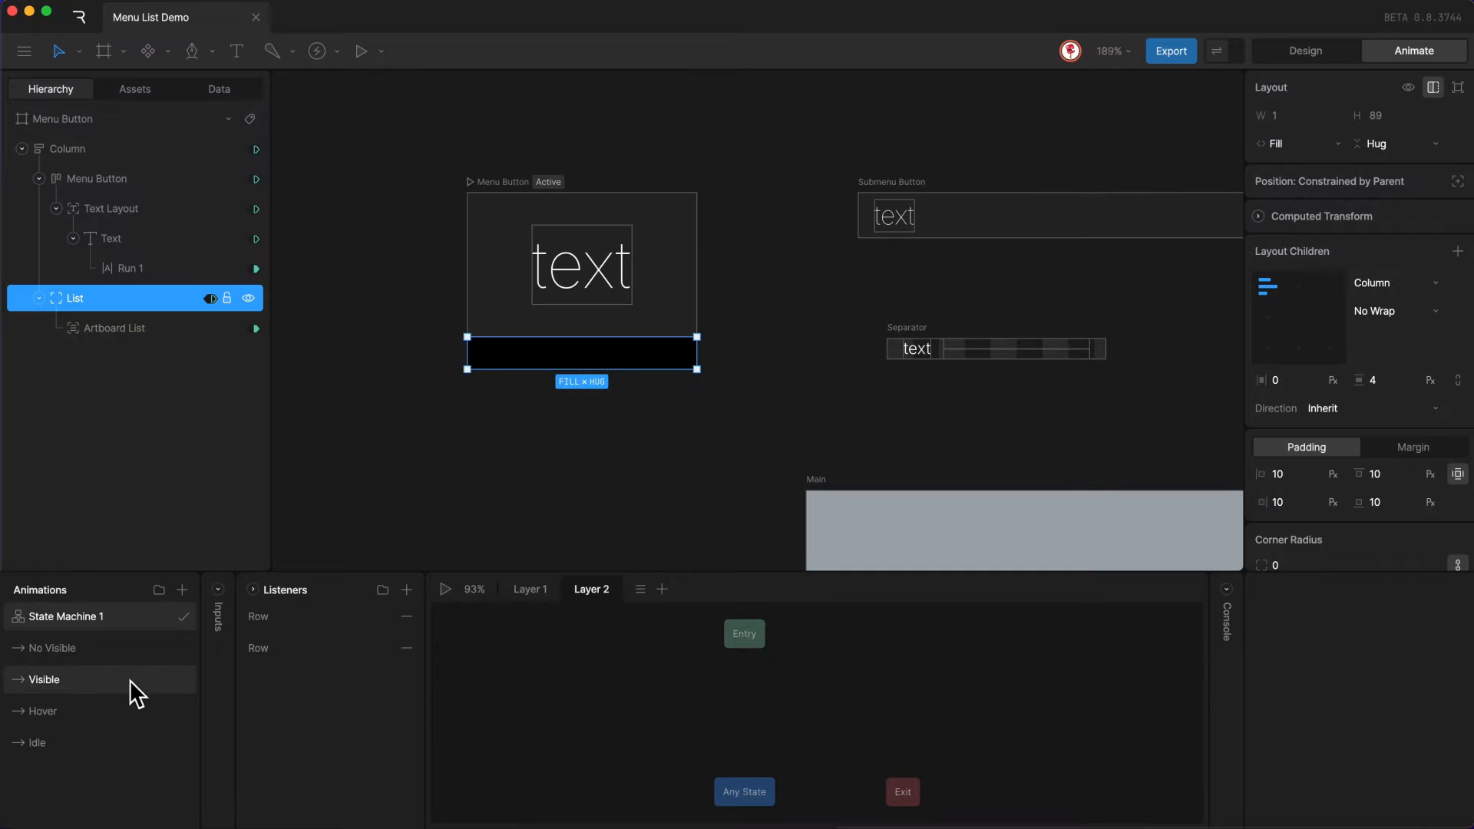
Place No Visible and Visible states in Layer 2, linking Entry to No Visible and adding transitions both ways between the two states.
{"action": "left_click_drag", "start_coordinate": [54, 647], "coordinate": [748, 732]}
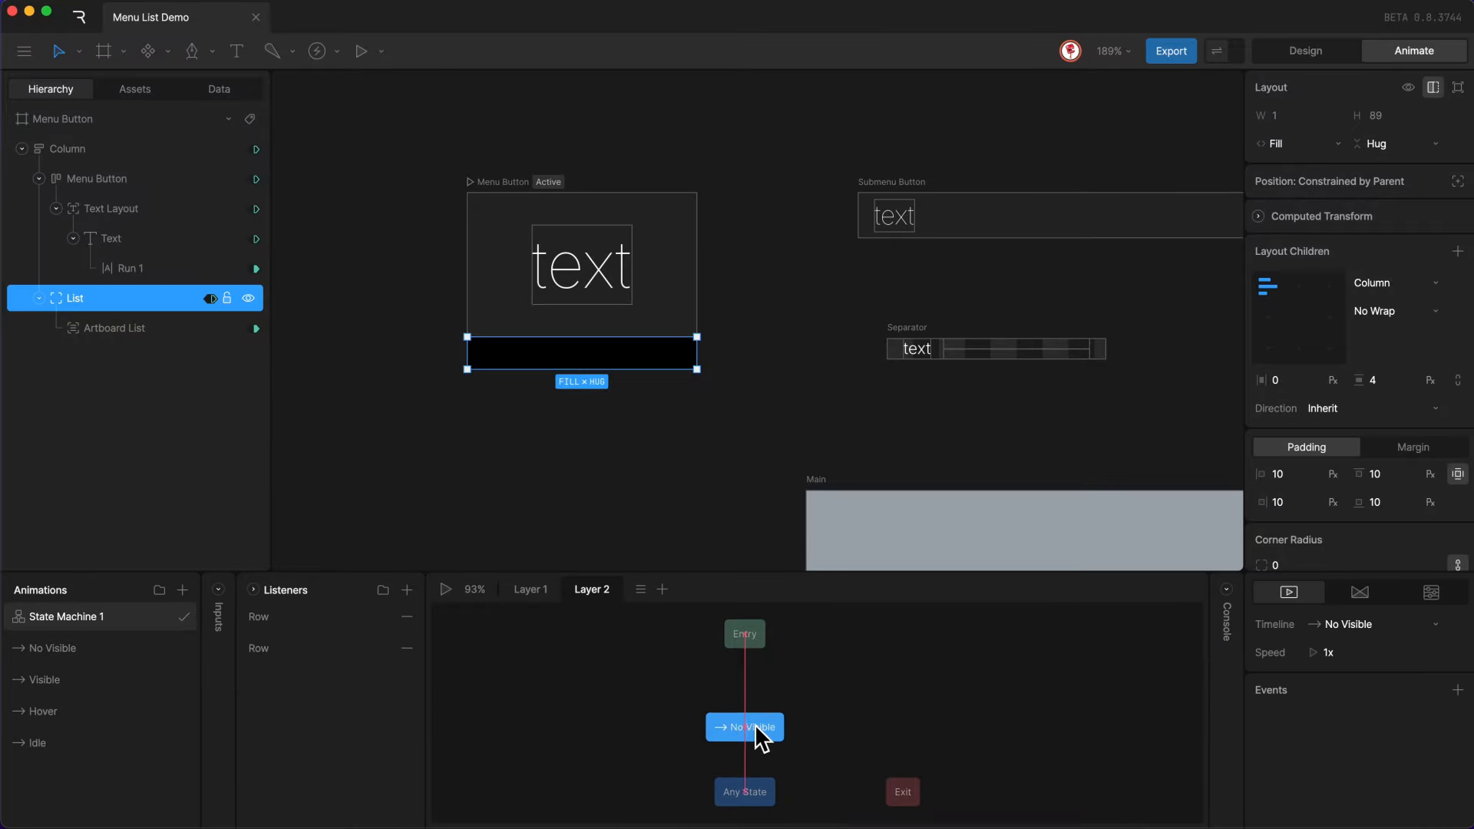
{"action": "left_click_drag", "start_coordinate": [746, 652], "coordinate": [747, 701]}
{"action": "left_click_drag", "start_coordinate": [66, 691], "coordinate": [974, 731]}
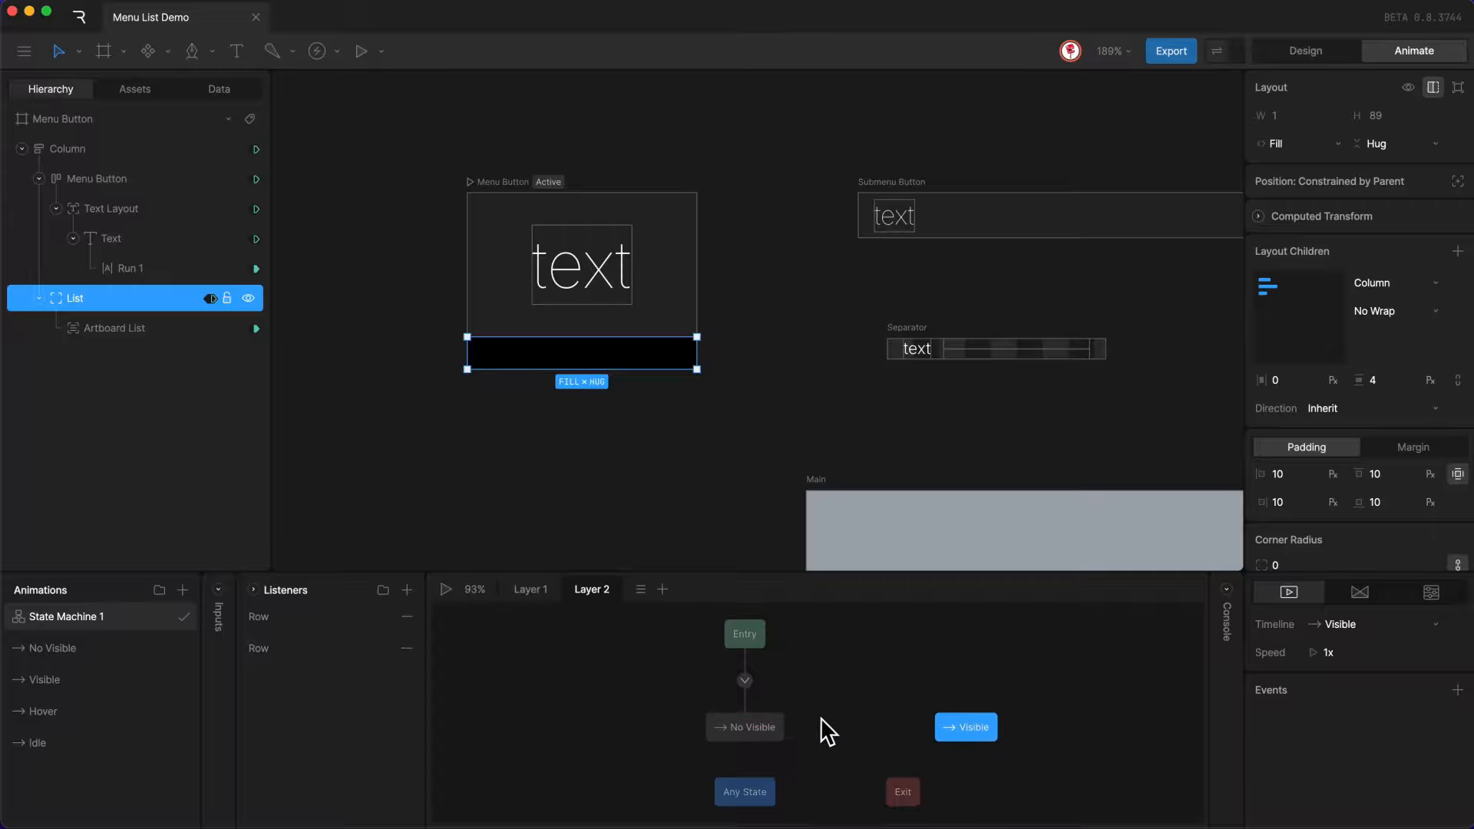
{"action": "mouse_move", "coordinate": [794, 725]}
{"action": "left_mouse_down"}
{"action": "mouse_move", "coordinate": [931, 724]}
{"action": "mouse_move", "coordinate": [796, 725]}
{"action": "left_mouse_up"}
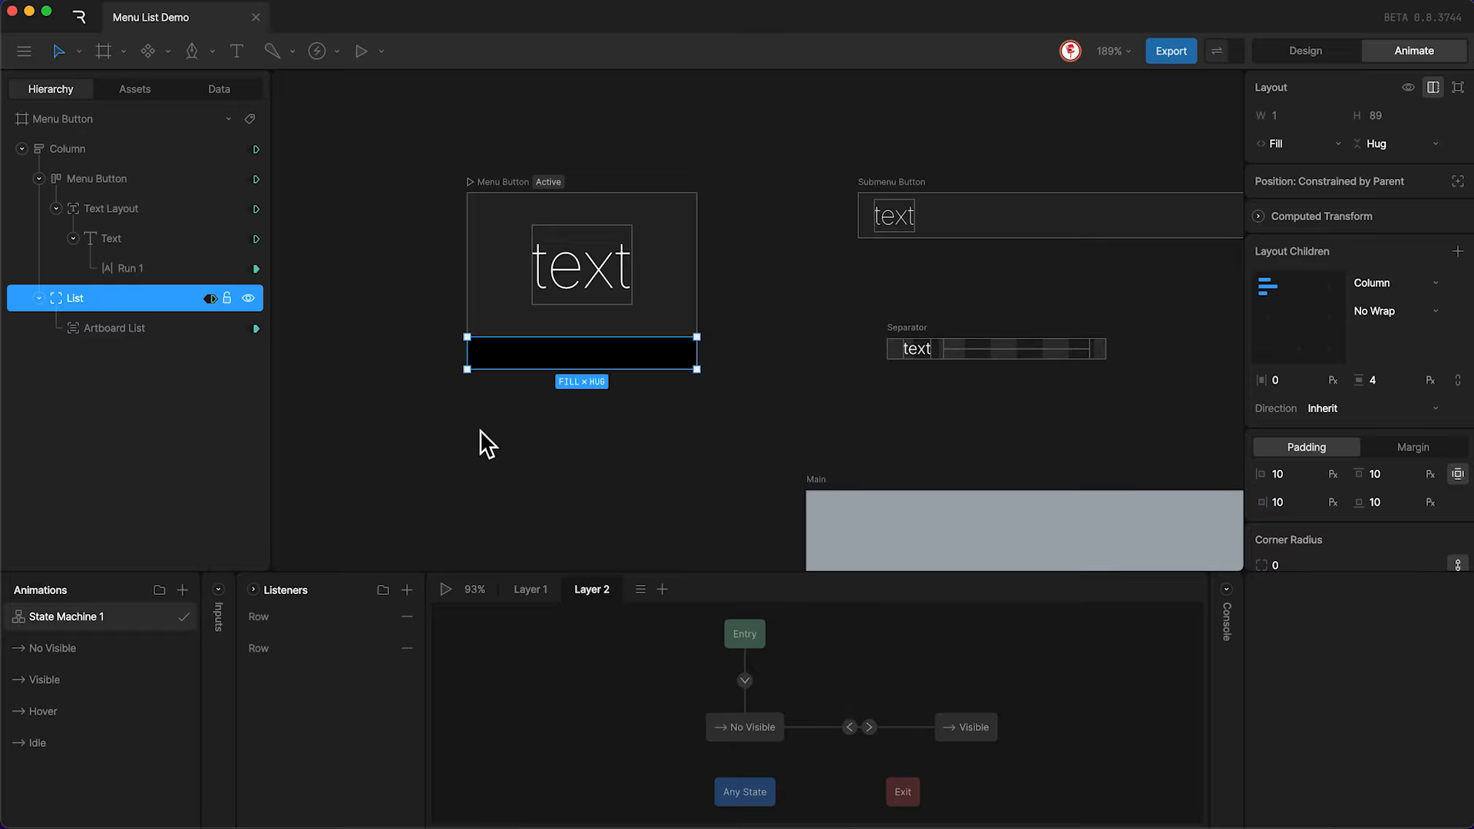
Add a list Index property to the Menu Button view model.
{"action": "left_click", "coordinate": [228, 90]}
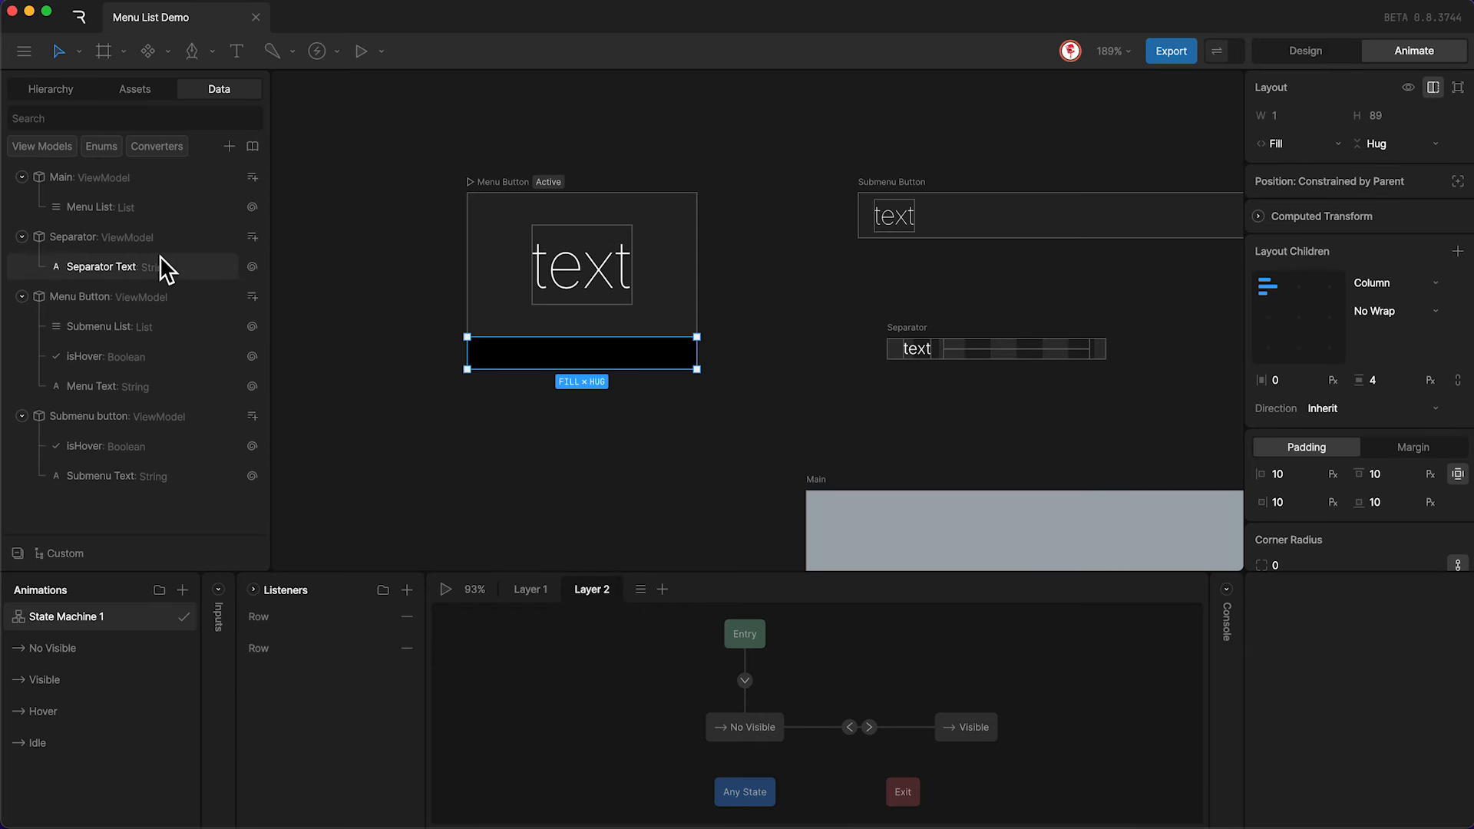
{"action": "left_click", "coordinate": [89, 296]}
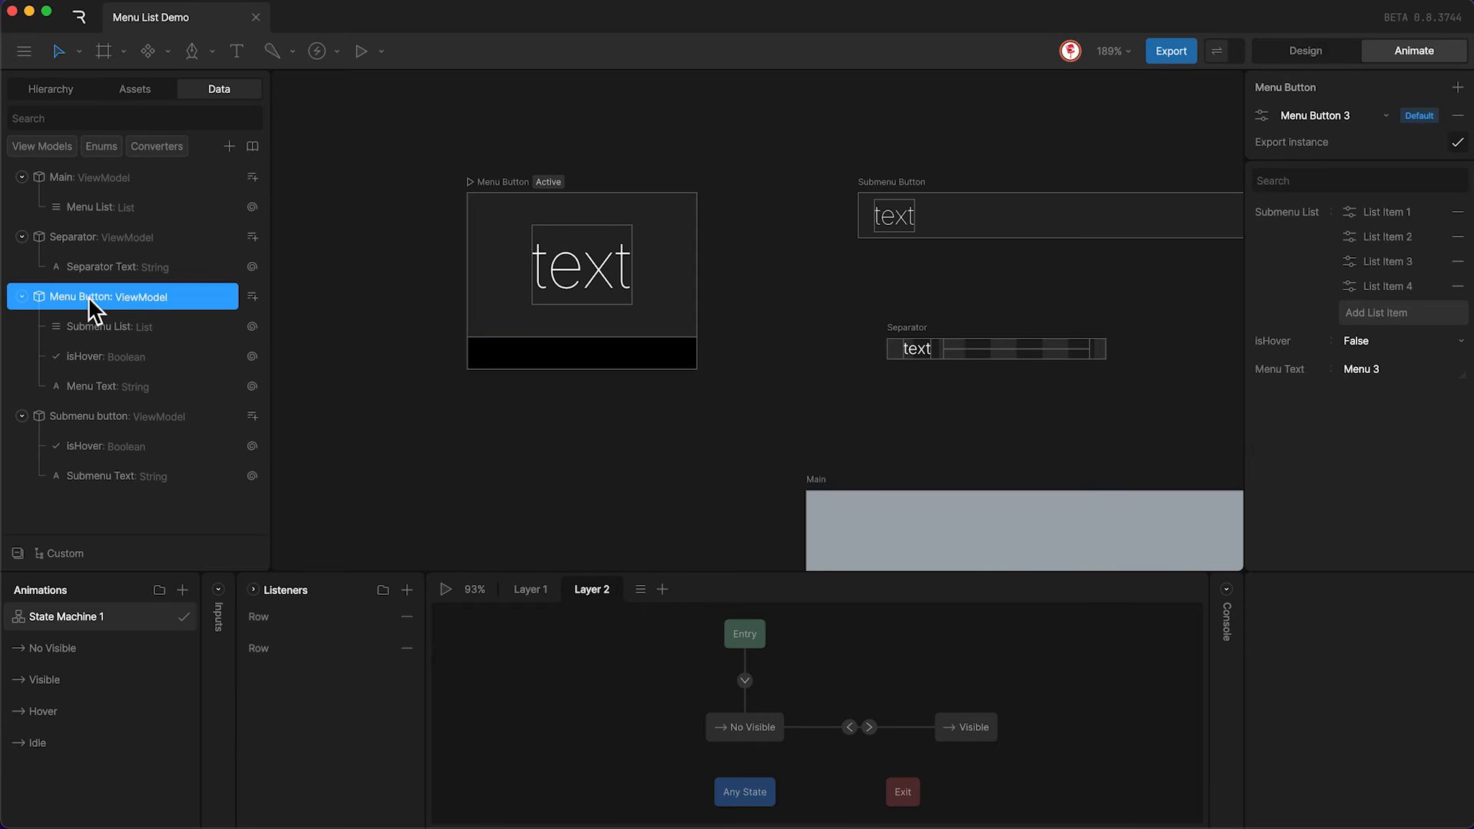
{"action": "left_click", "coordinate": [252, 296]}
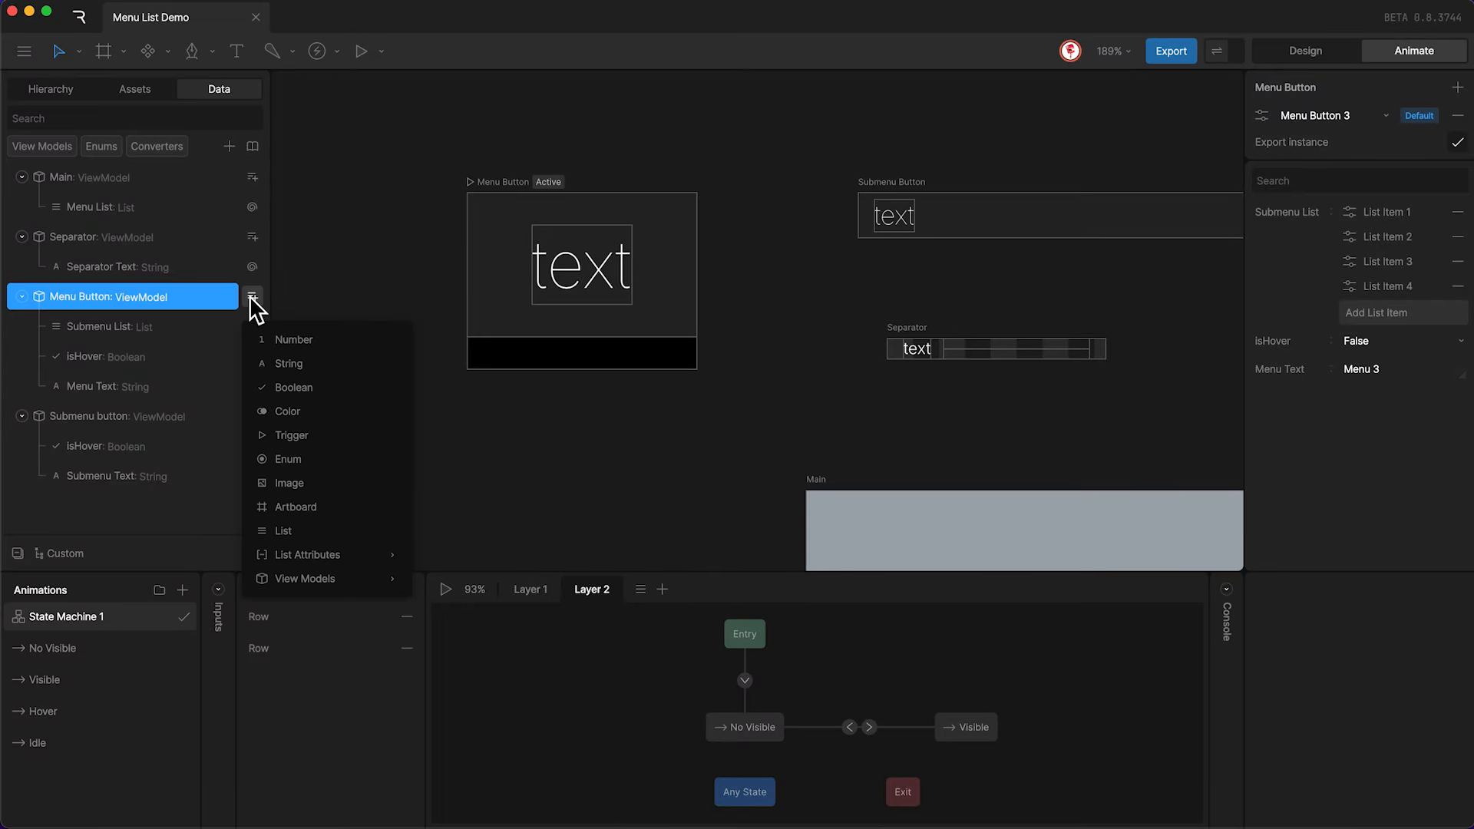
{"action": "mouse_move", "coordinate": [292, 555]}
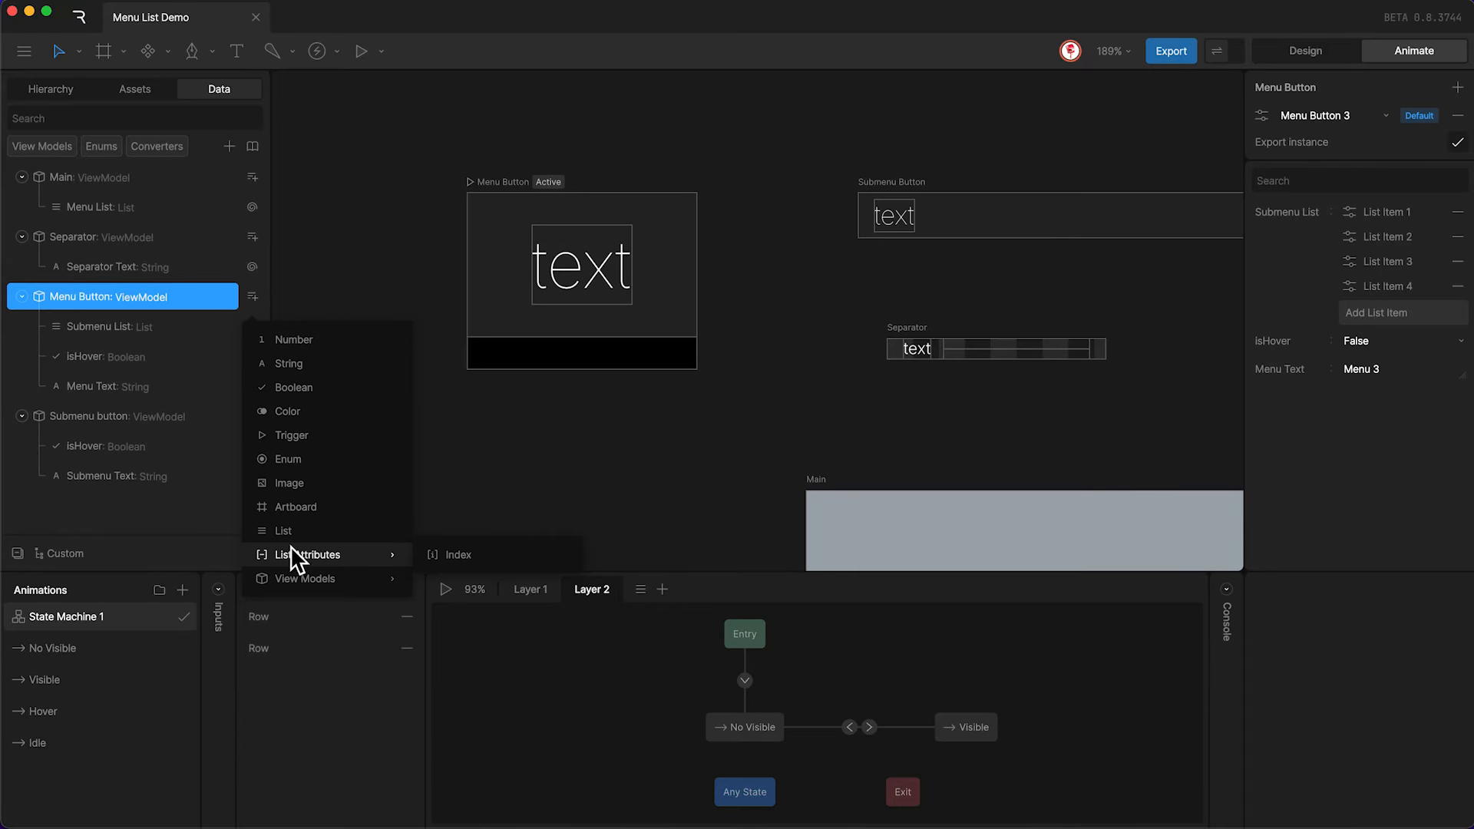
{"action": "left_click", "coordinate": [444, 553]}
{"action": "scroll", "coordinate": [699, 422], "scroll_direction": "right", "scroll_amount": 7}
{"action": "scroll", "coordinate": [699, 422], "scroll_direction": "down", "scroll_amount": 5}
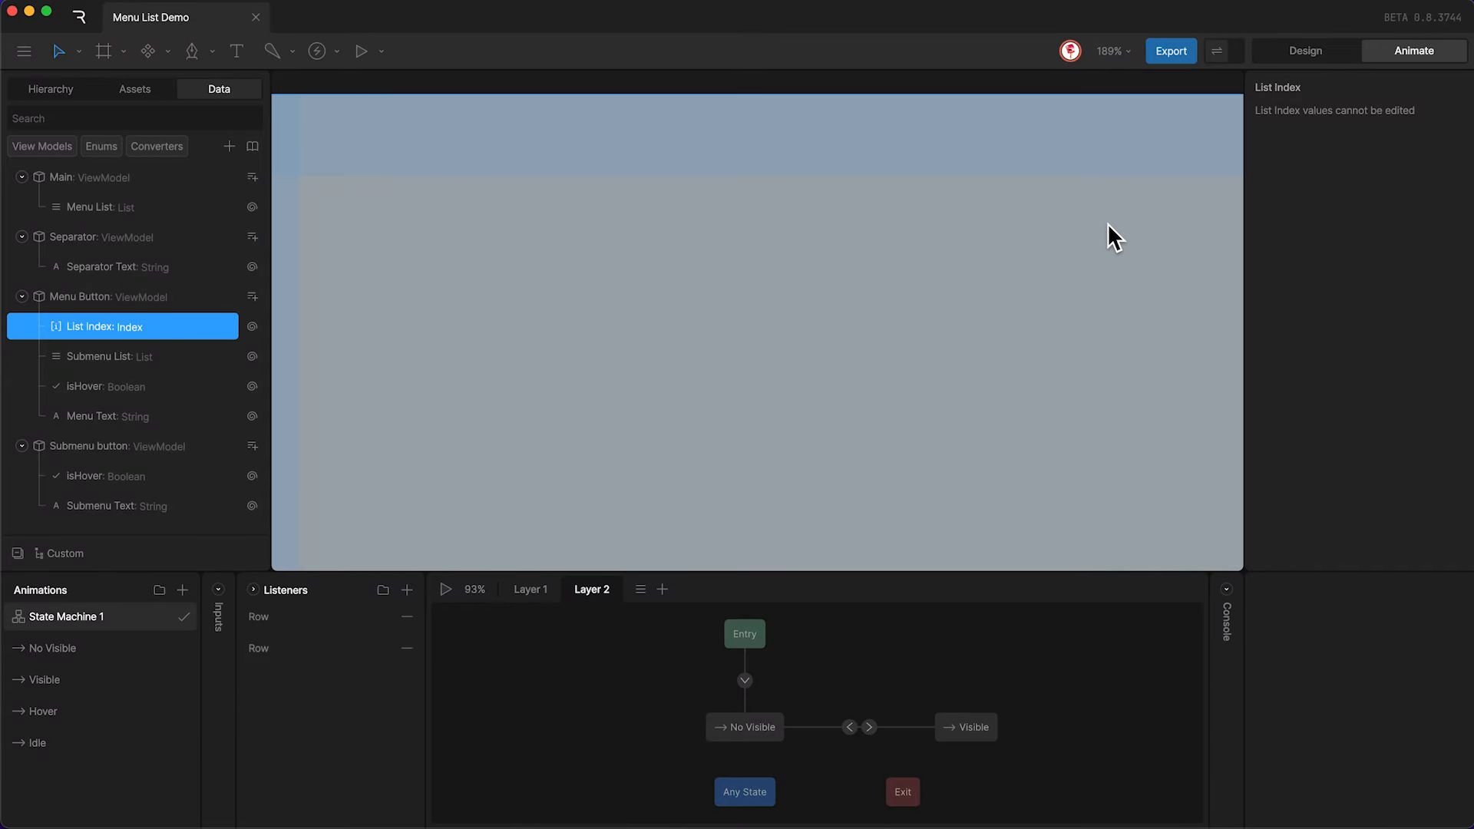
{"action": "scroll", "coordinate": [619, 219], "scroll_direction": "up", "scroll_amount": 5}
{"action": "scroll", "coordinate": [619, 219], "scroll_direction": "left", "scroll_amount": 7}
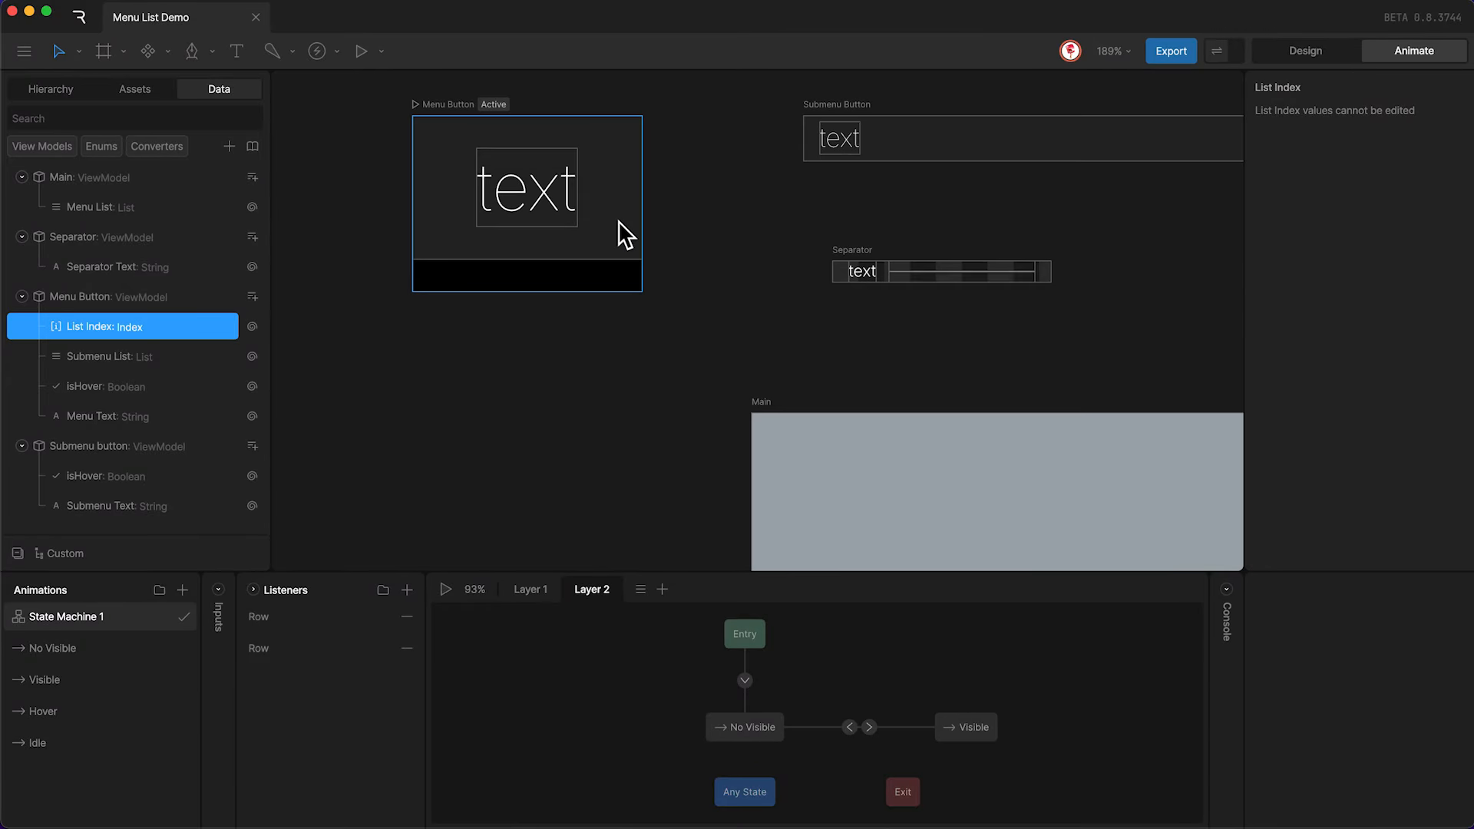
Add a Number property named ID to the Main view model.
{"action": "left_click", "coordinate": [66, 178]}
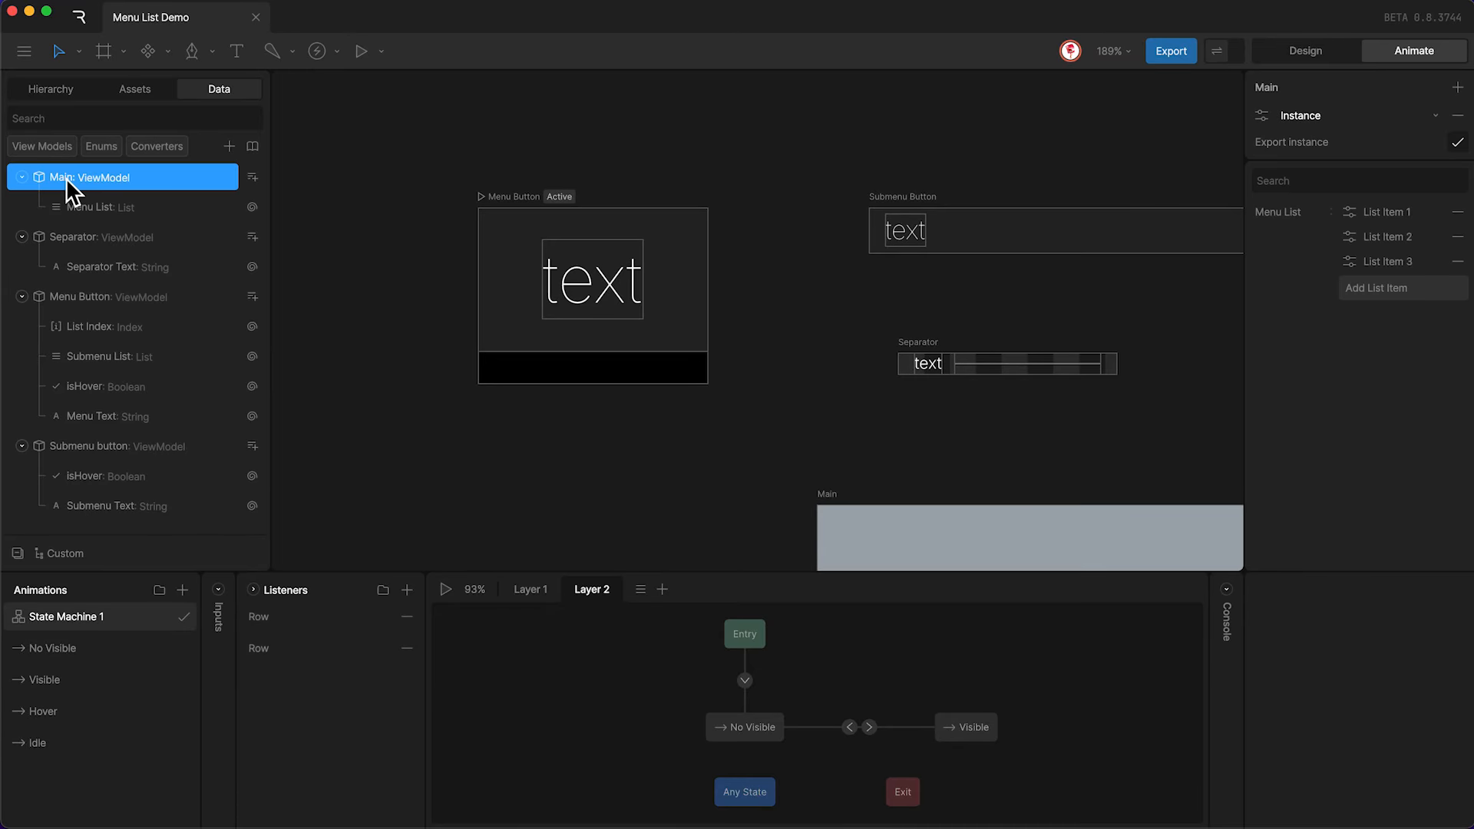
{"action": "left_click", "coordinate": [252, 179]}
{"action": "left_click", "coordinate": [289, 219]}
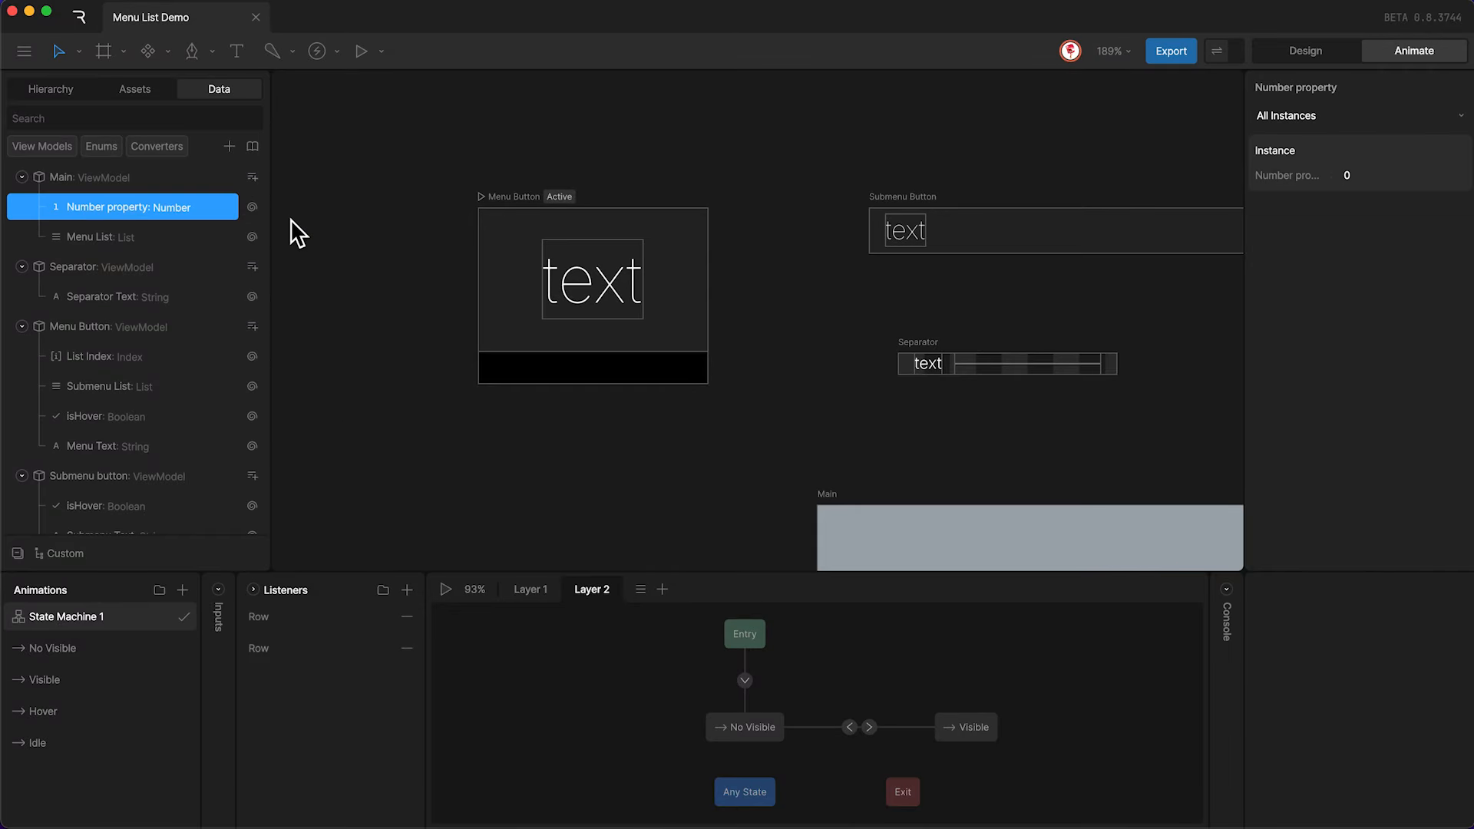
{"action": "double_click", "coordinate": [130, 204]}
{"action": "key", "text": "BackSpace"}
{"action": "type", "text": "ID"}
{"action": "key", "text": "Return"}
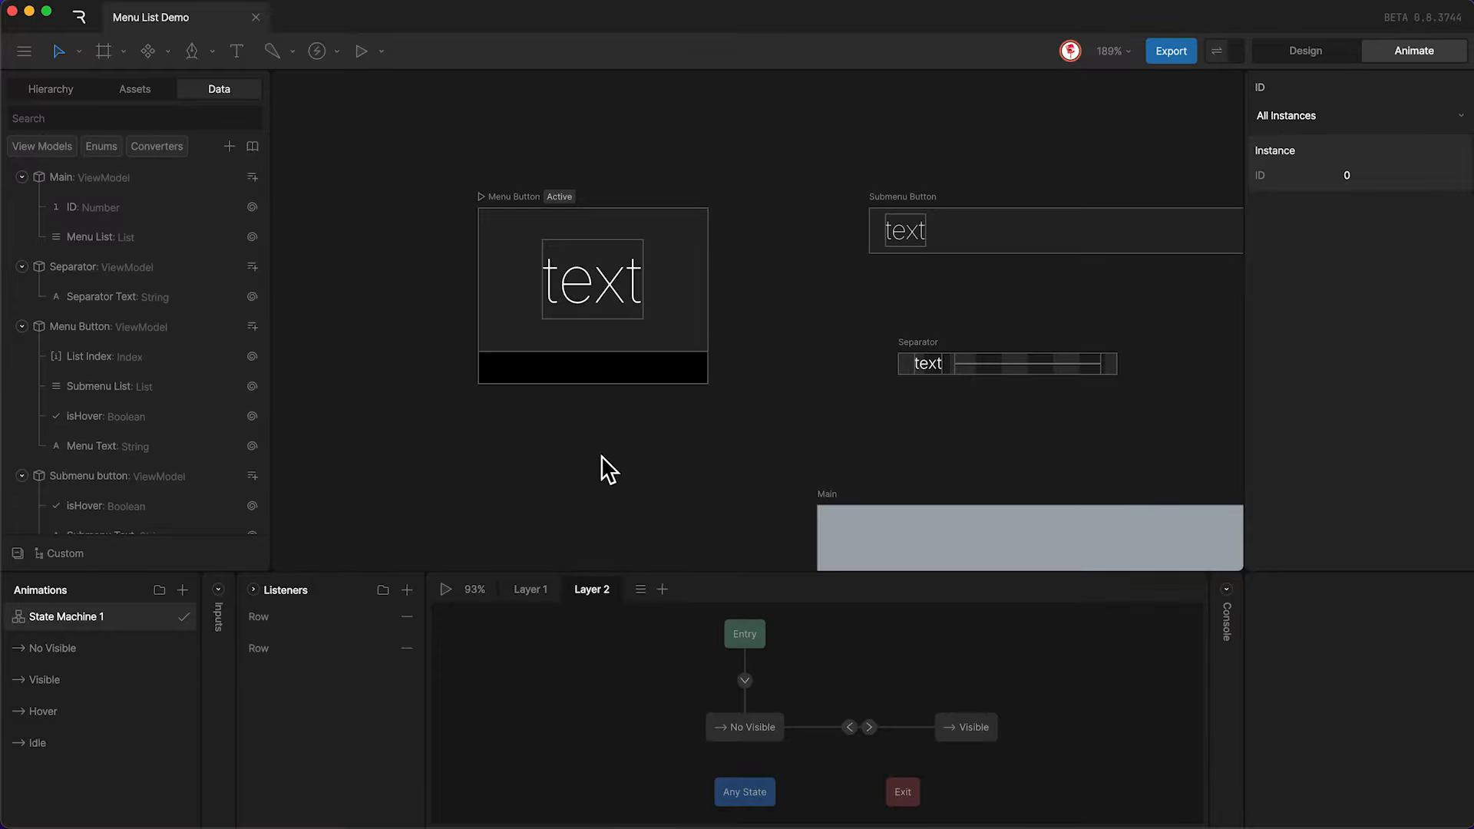
Add a condition to the No Visible to Visible transition requiring List Index to equal the Main view model's ID.
{"action": "left_click", "coordinate": [872, 728]}
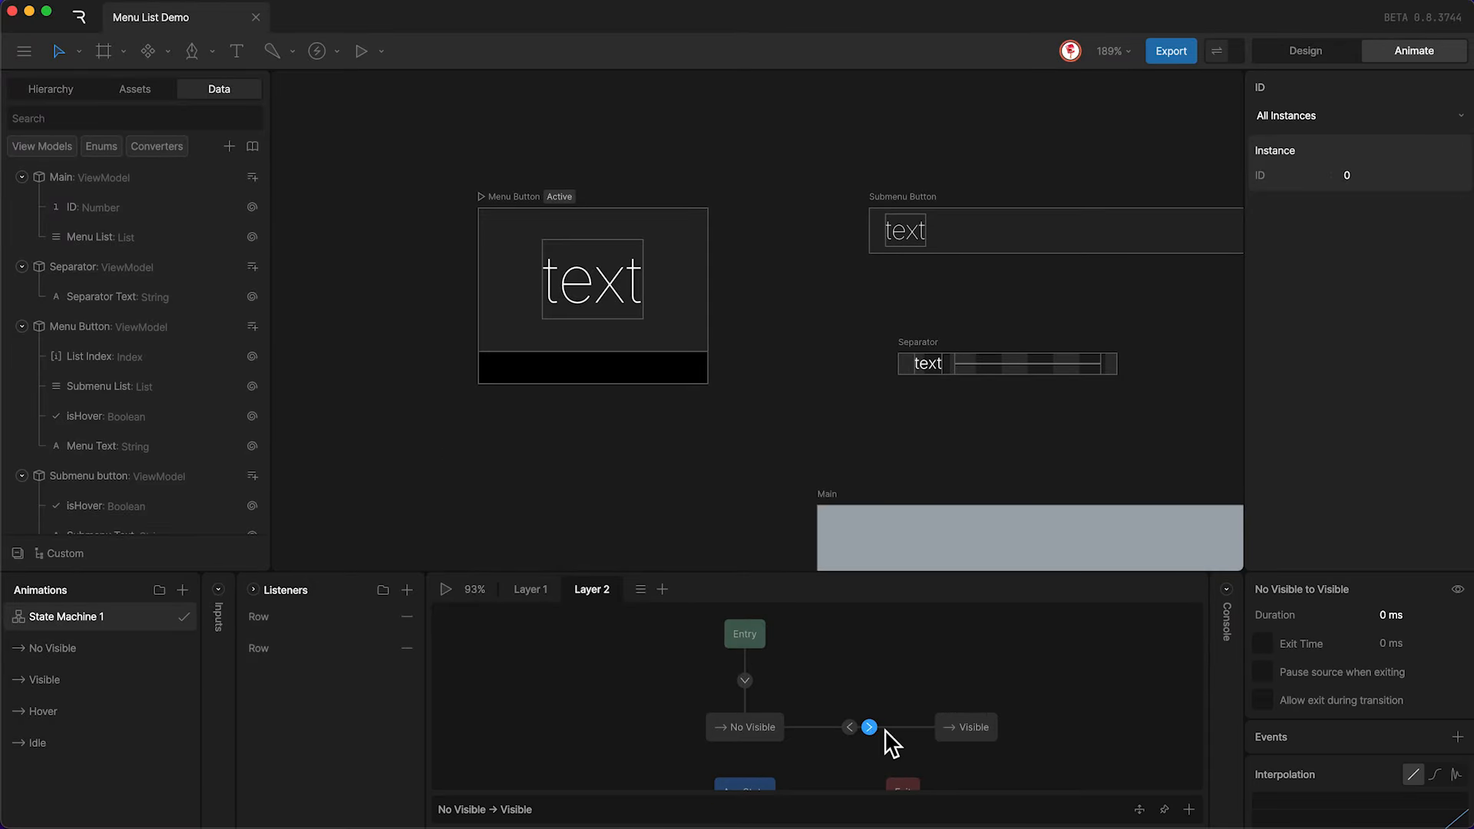
{"action": "left_click", "coordinate": [1189, 811]}
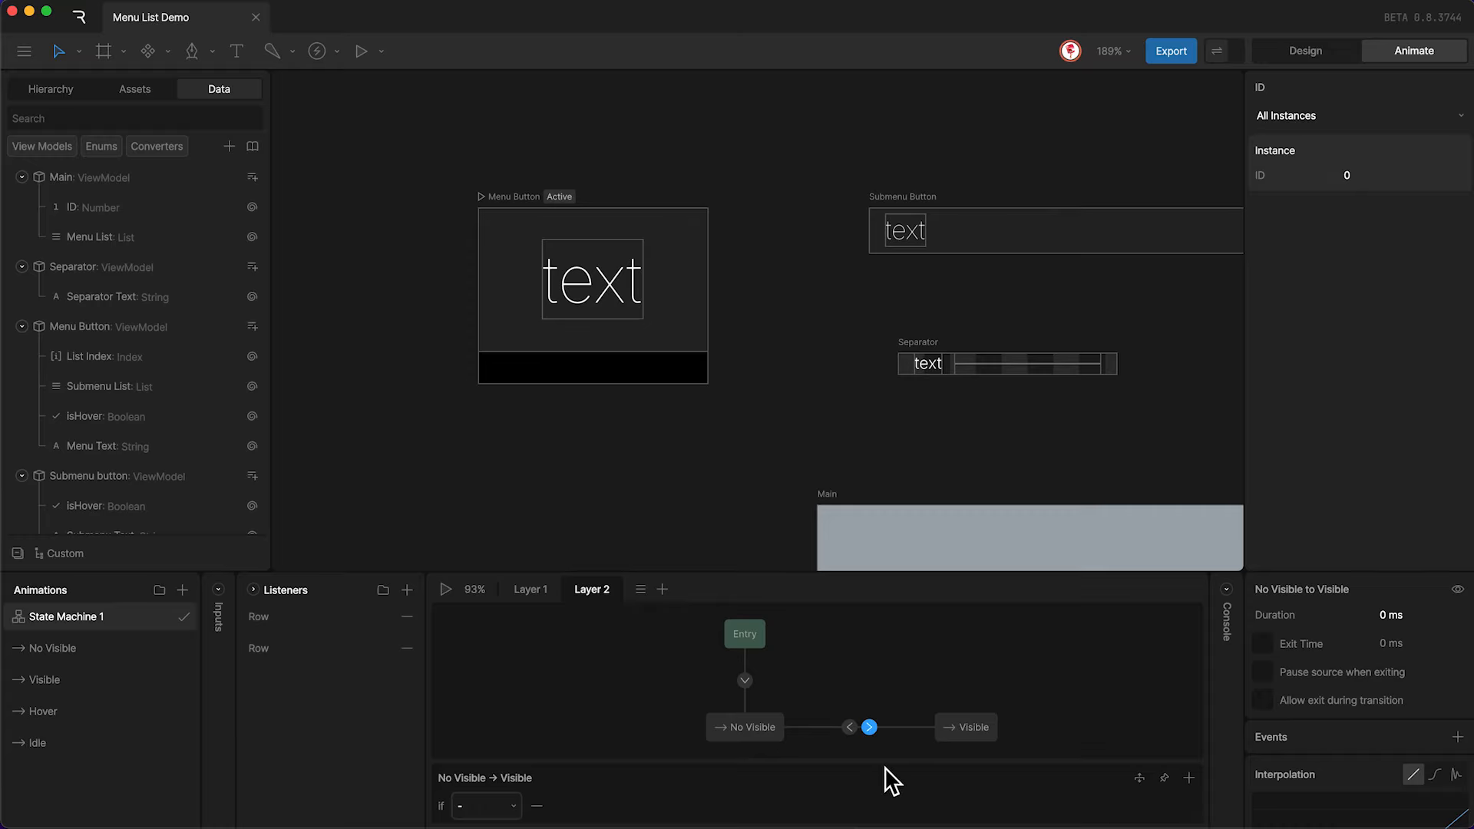
{"action": "left_click", "coordinate": [483, 807]}
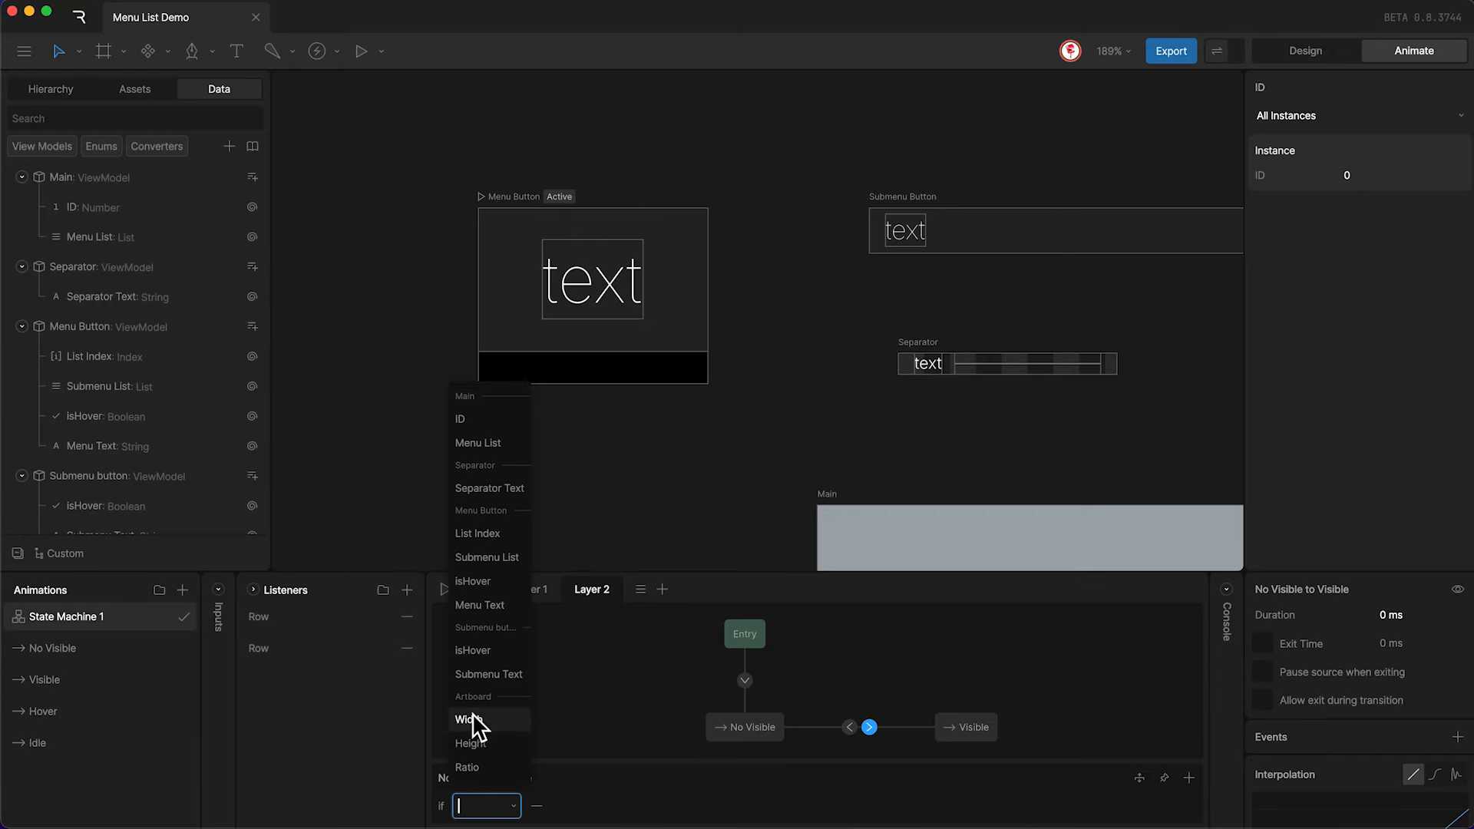
{"action": "left_click", "coordinate": [489, 537]}
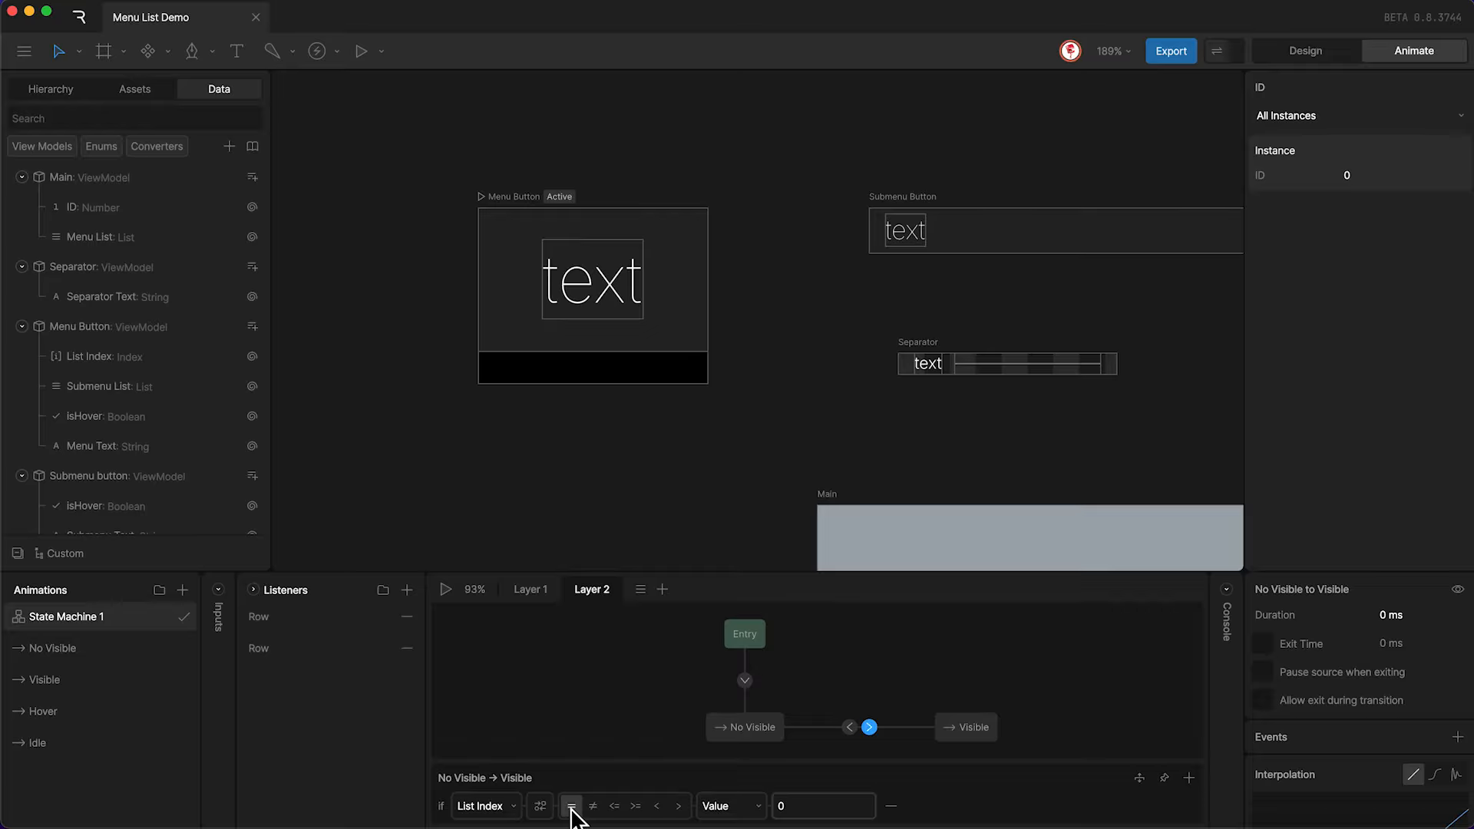
{"action": "left_click", "coordinate": [725, 806]}
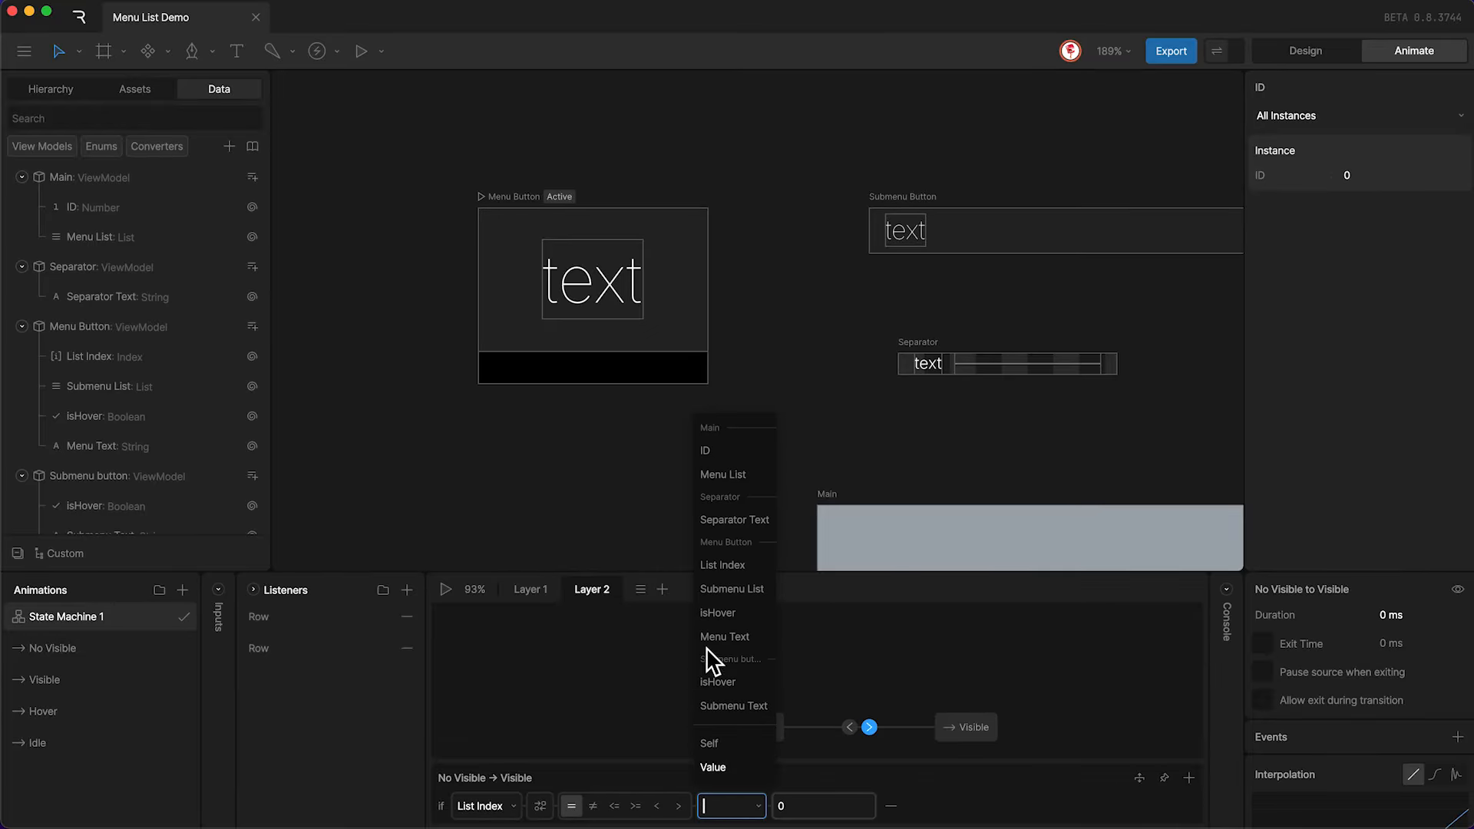
{"action": "left_click", "coordinate": [716, 453]}
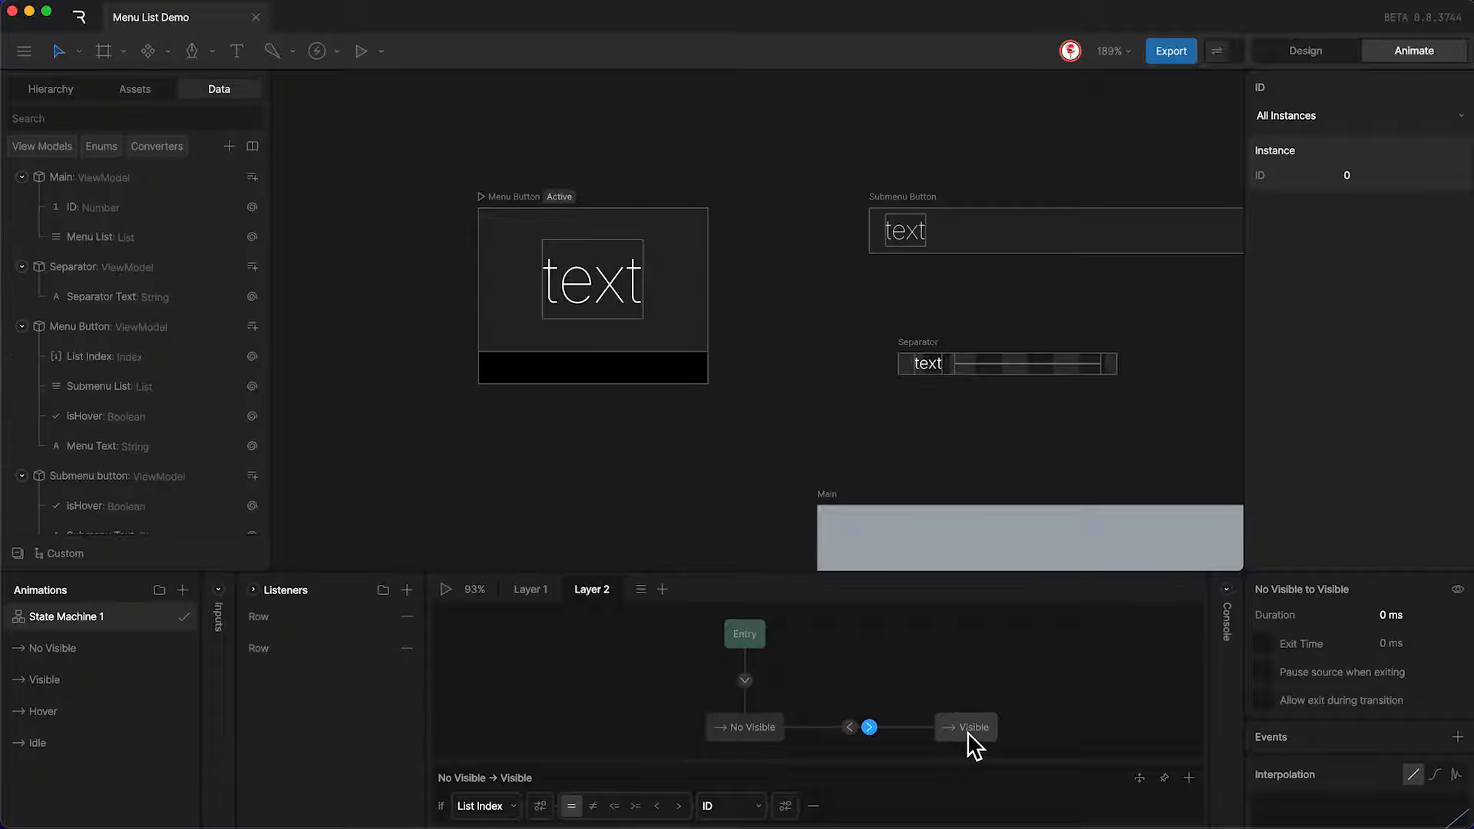
Add a condition to the Visible to No Visible transition requiring List Index to not equal the Main view model's ID.
{"action": "left_click", "coordinate": [849, 727]}
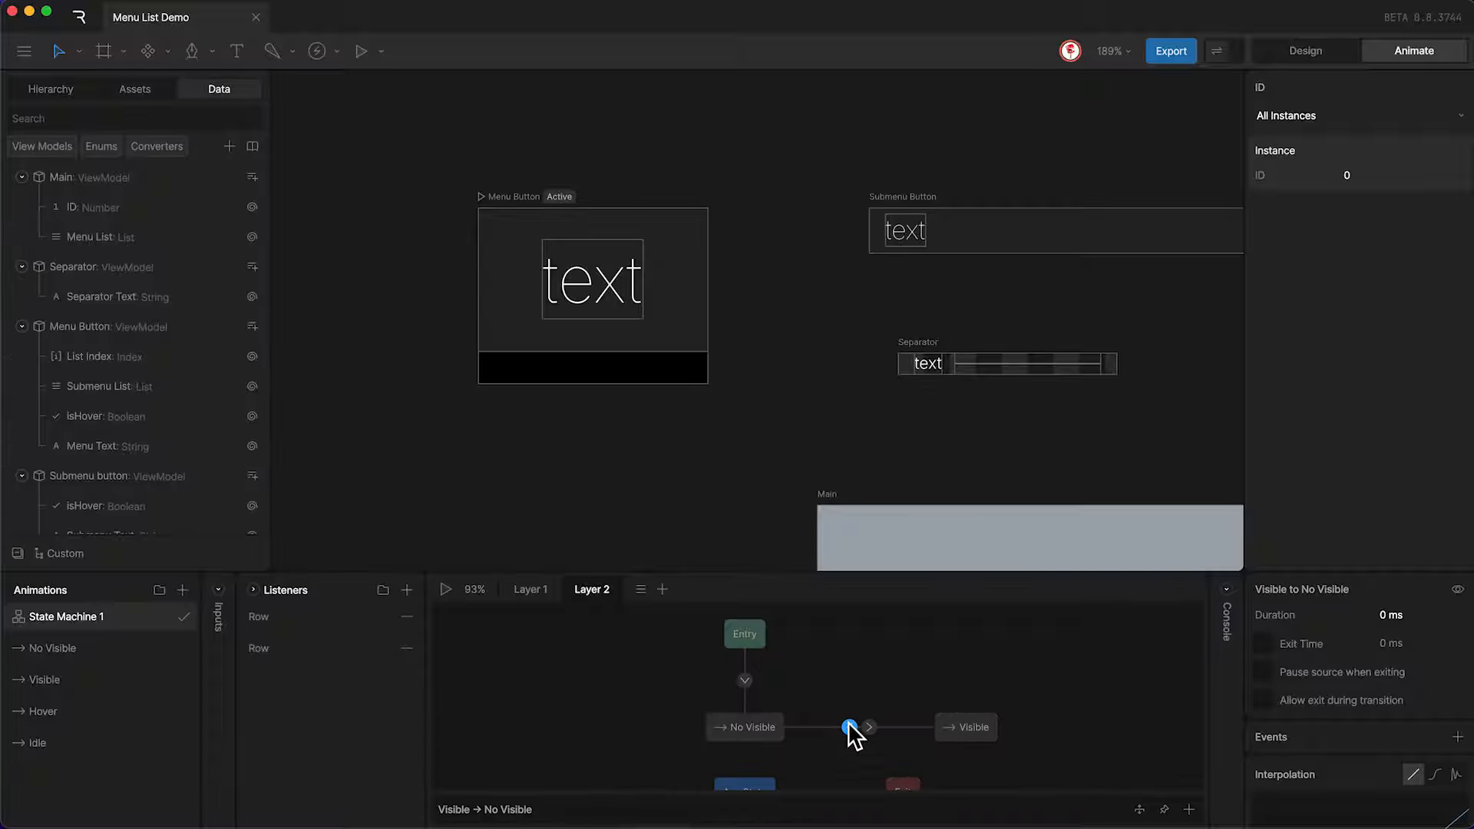
{"action": "left_click", "coordinate": [1189, 809]}
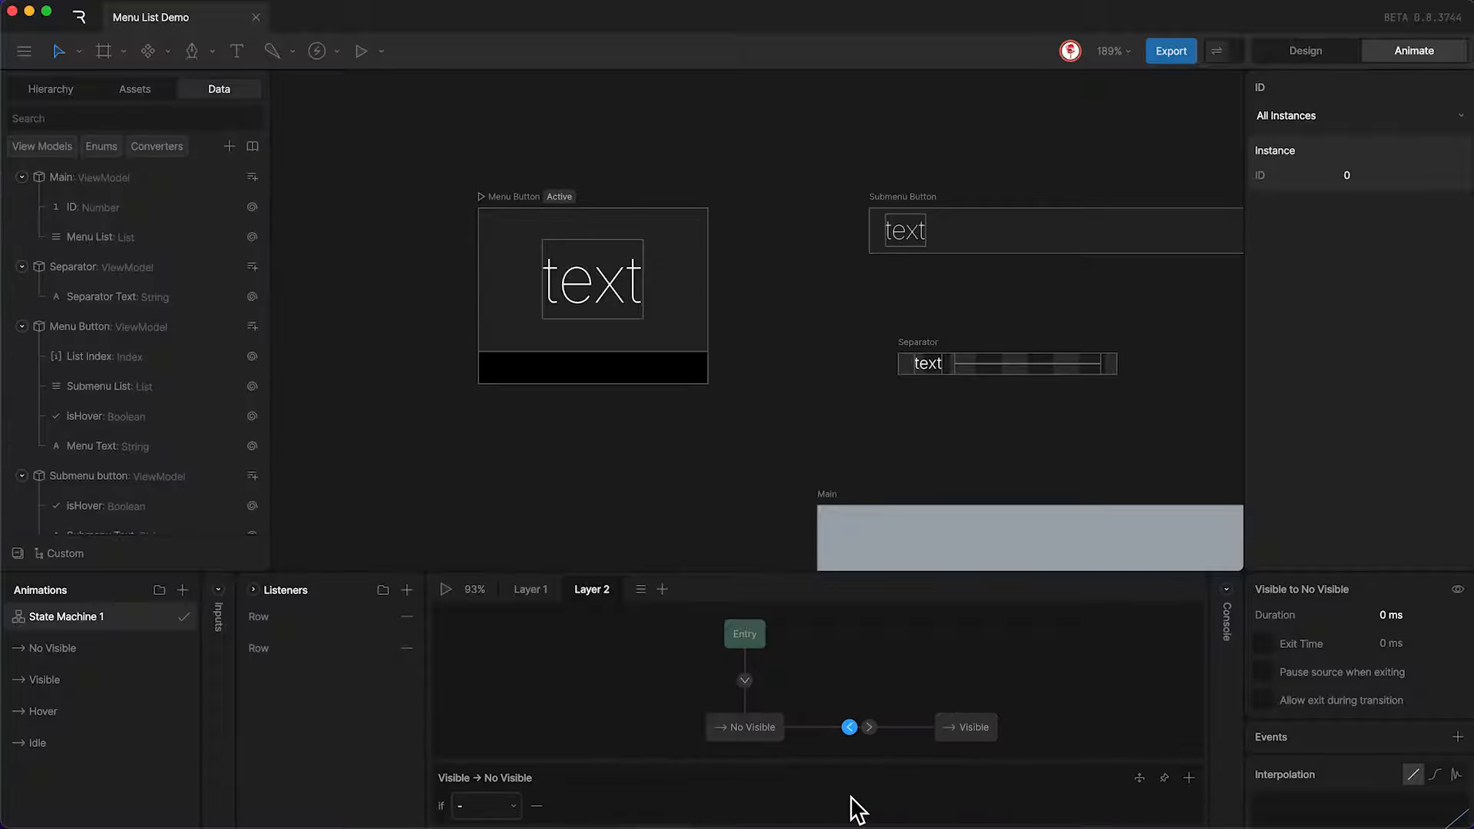
{"action": "left_click", "coordinate": [500, 813]}
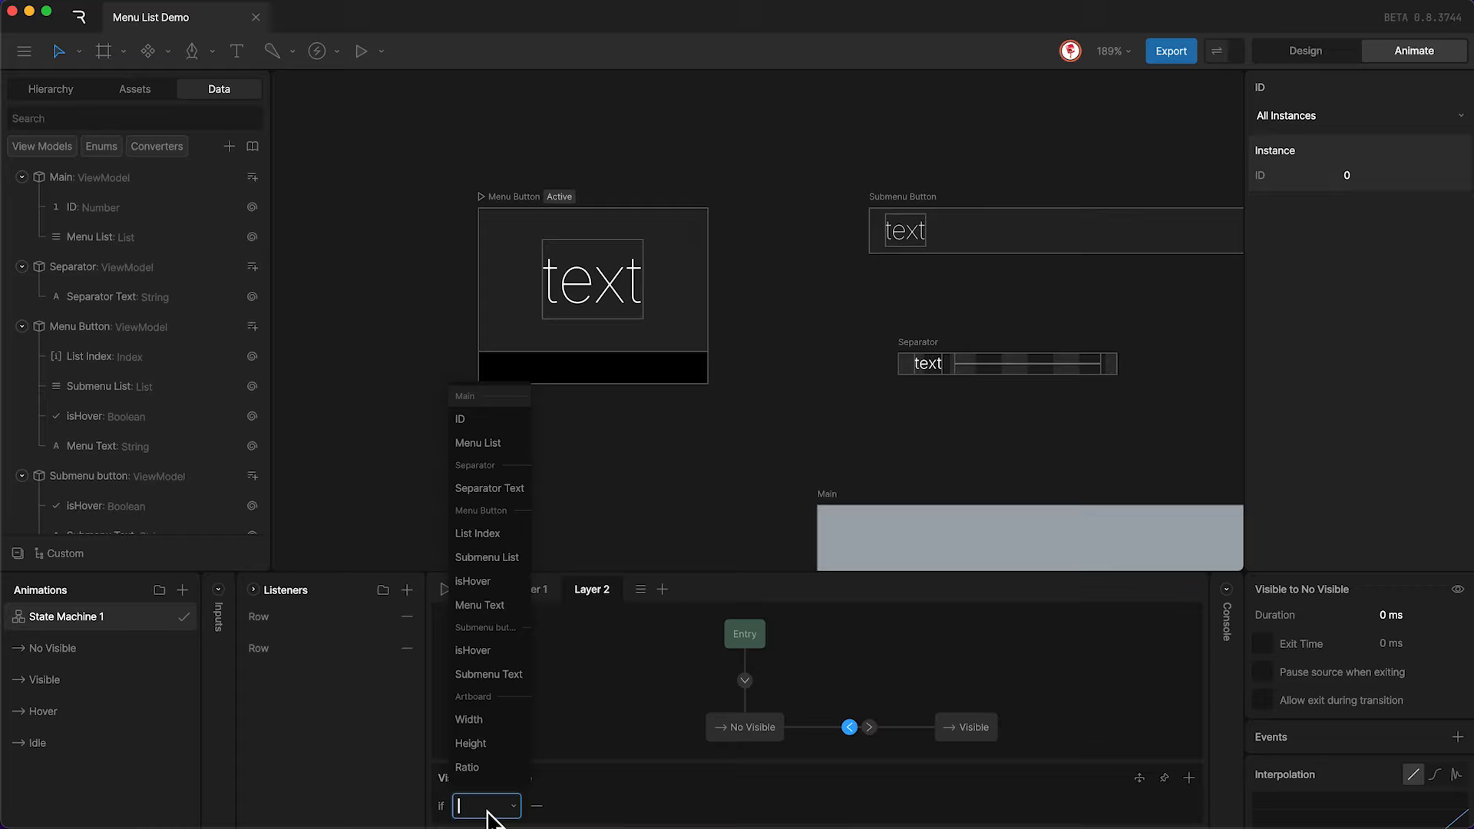
{"action": "left_click", "coordinate": [479, 536]}
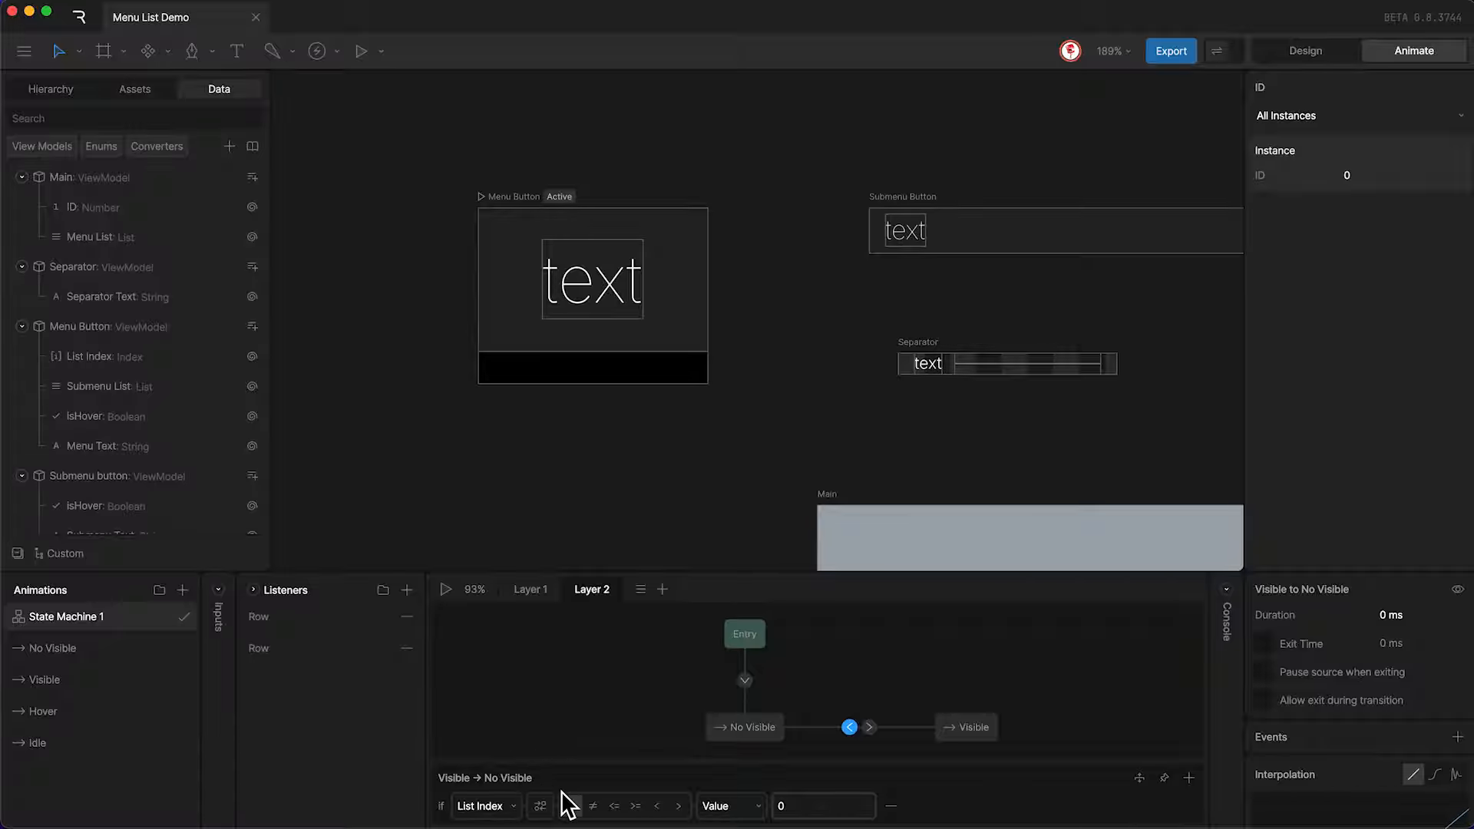
{"action": "left_click", "coordinate": [592, 807]}
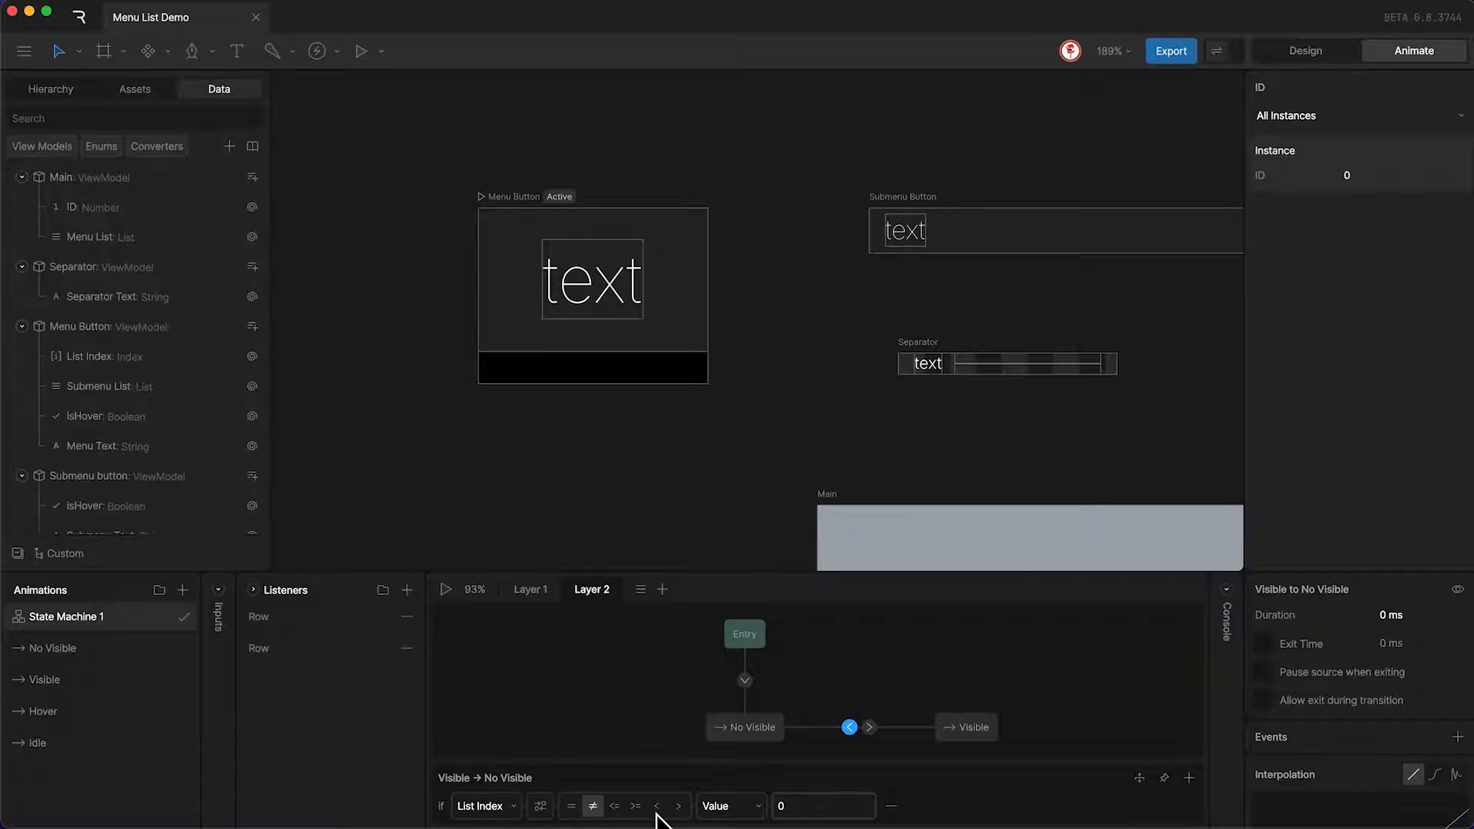
{"action": "left_click", "coordinate": [725, 806]}
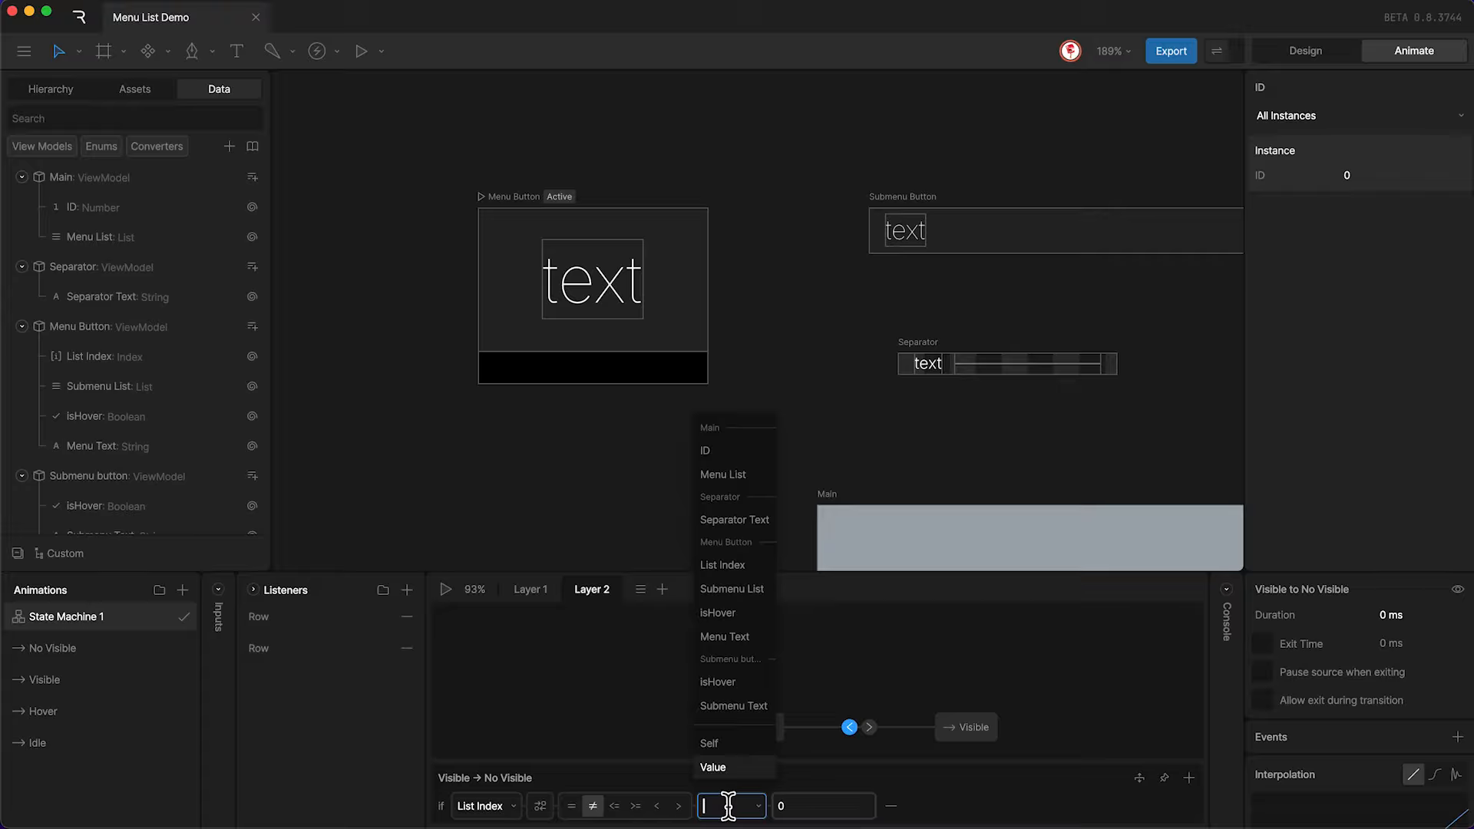
{"action": "left_click", "coordinate": [705, 453]}
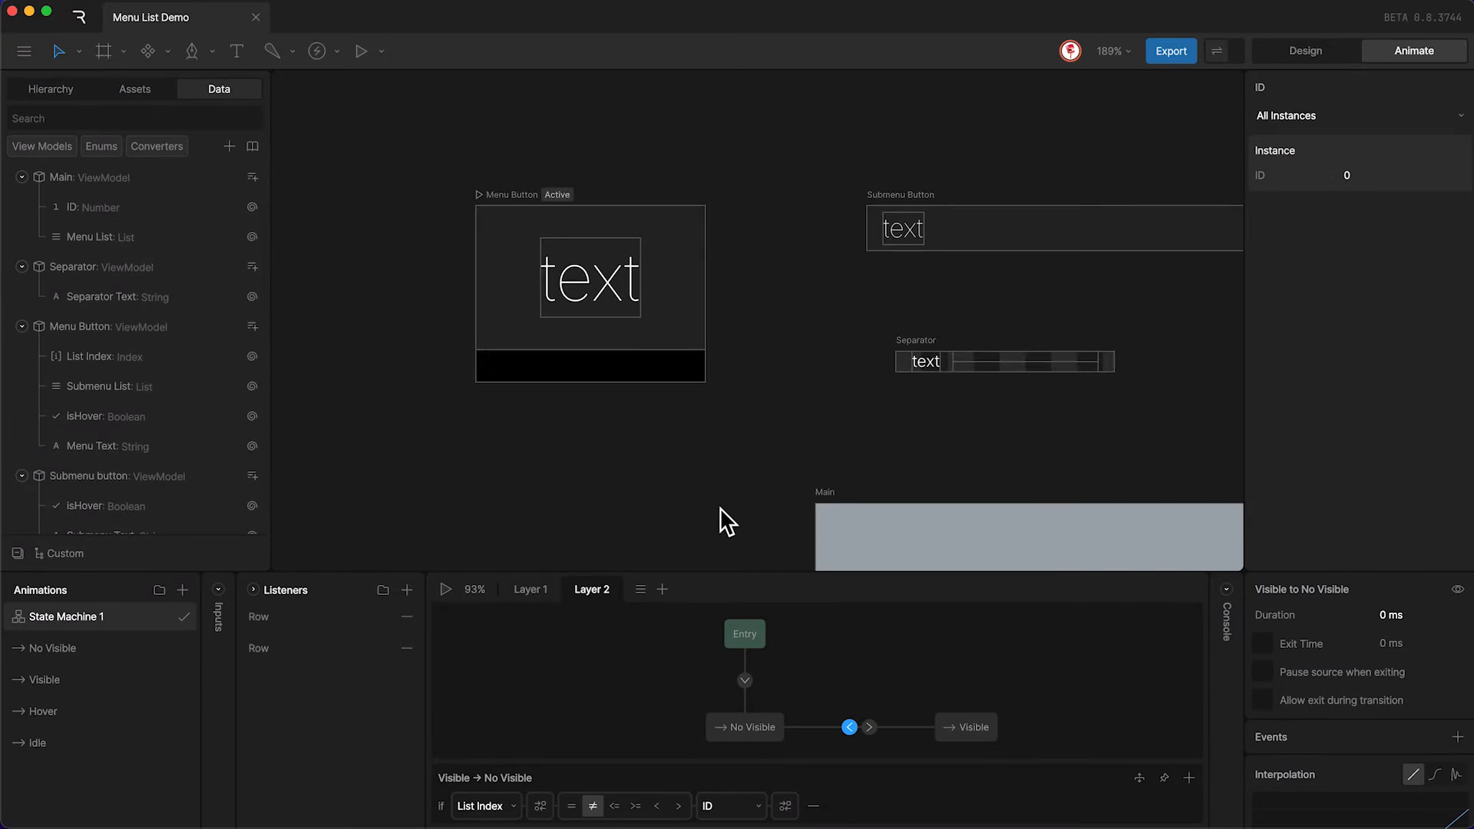
{"action": "scroll", "coordinate": [720, 511], "scroll_direction": "down", "scroll_amount": 5}
{"action": "scroll", "coordinate": [720, 511], "scroll_direction": "right", "scroll_amount": 7}
{"action": "scroll", "coordinate": [720, 522], "scroll_direction": "down", "scroll_amount": 5}
{"action": "scroll", "coordinate": [720, 522], "scroll_direction": "right", "scroll_amount": 12}
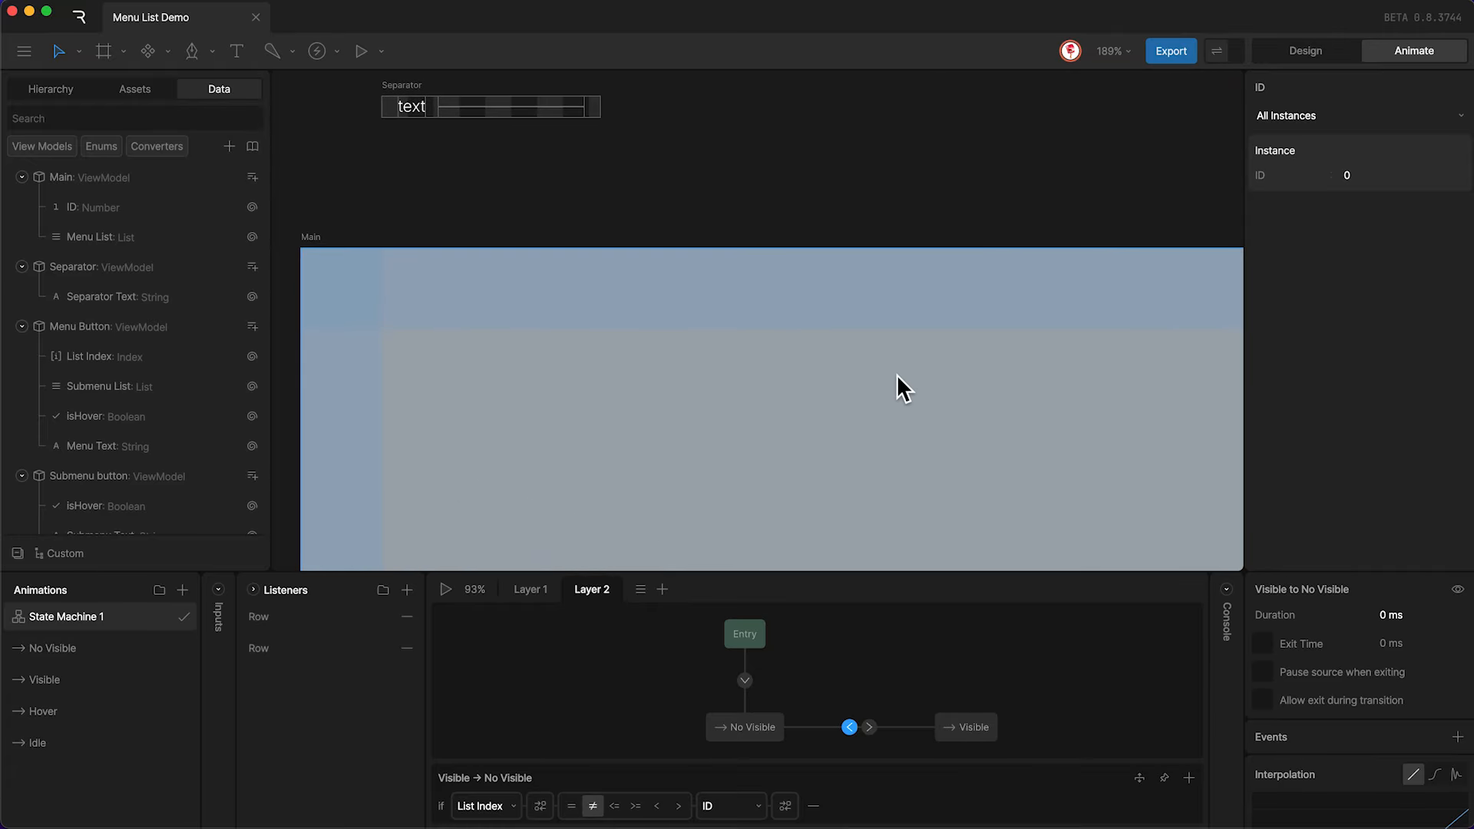
{"action": "scroll", "coordinate": [755, 320], "scroll_direction": "up", "scroll_amount": 3}
{"action": "scroll", "coordinate": [754, 321], "scroll_direction": "left", "scroll_amount": 12}
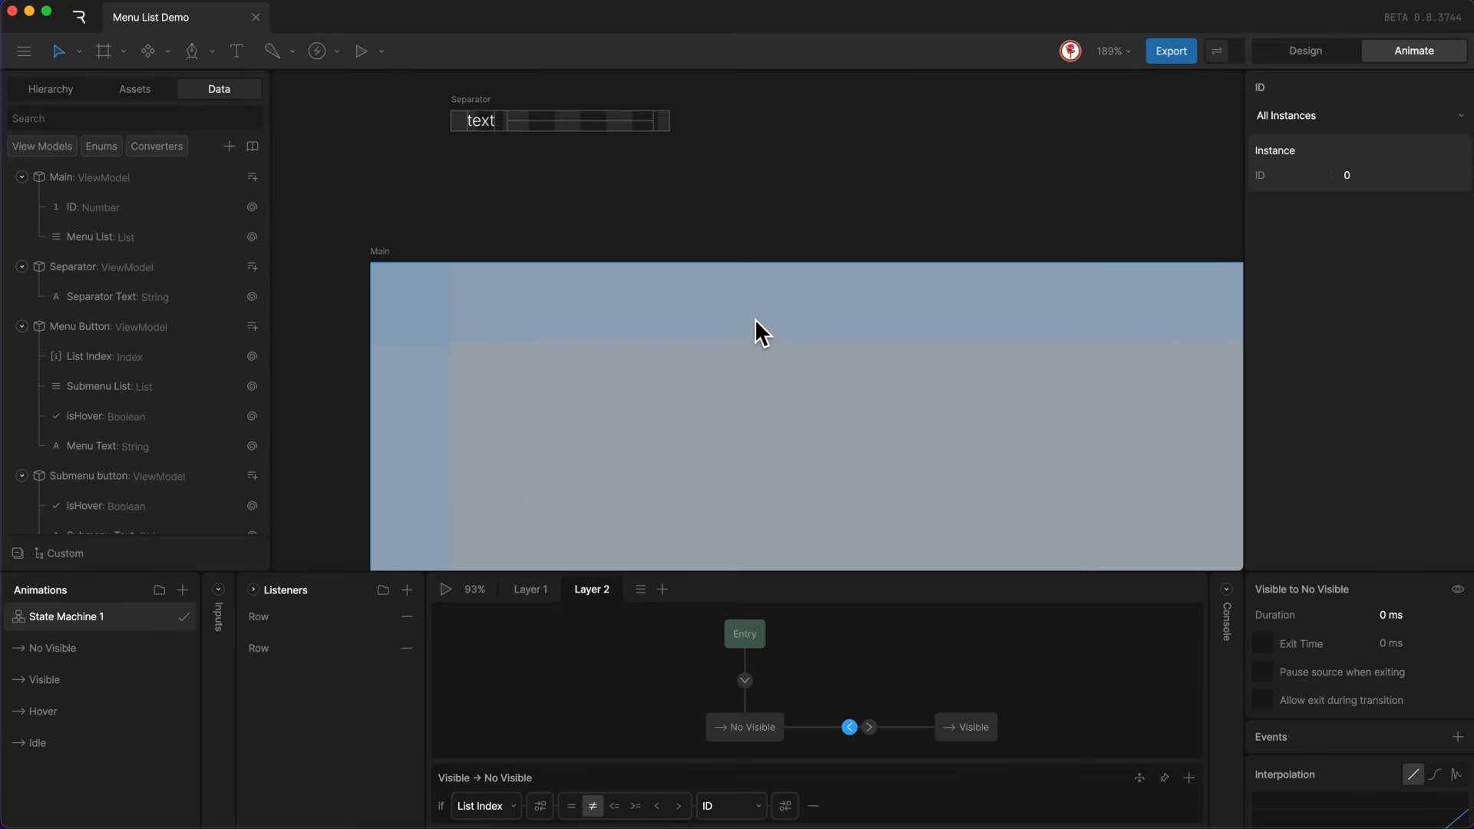
{"action": "scroll", "coordinate": [754, 319], "scroll_direction": "up", "scroll_amount": 5}
{"action": "scroll", "coordinate": [754, 320], "scroll_direction": "left", "scroll_amount": 6}
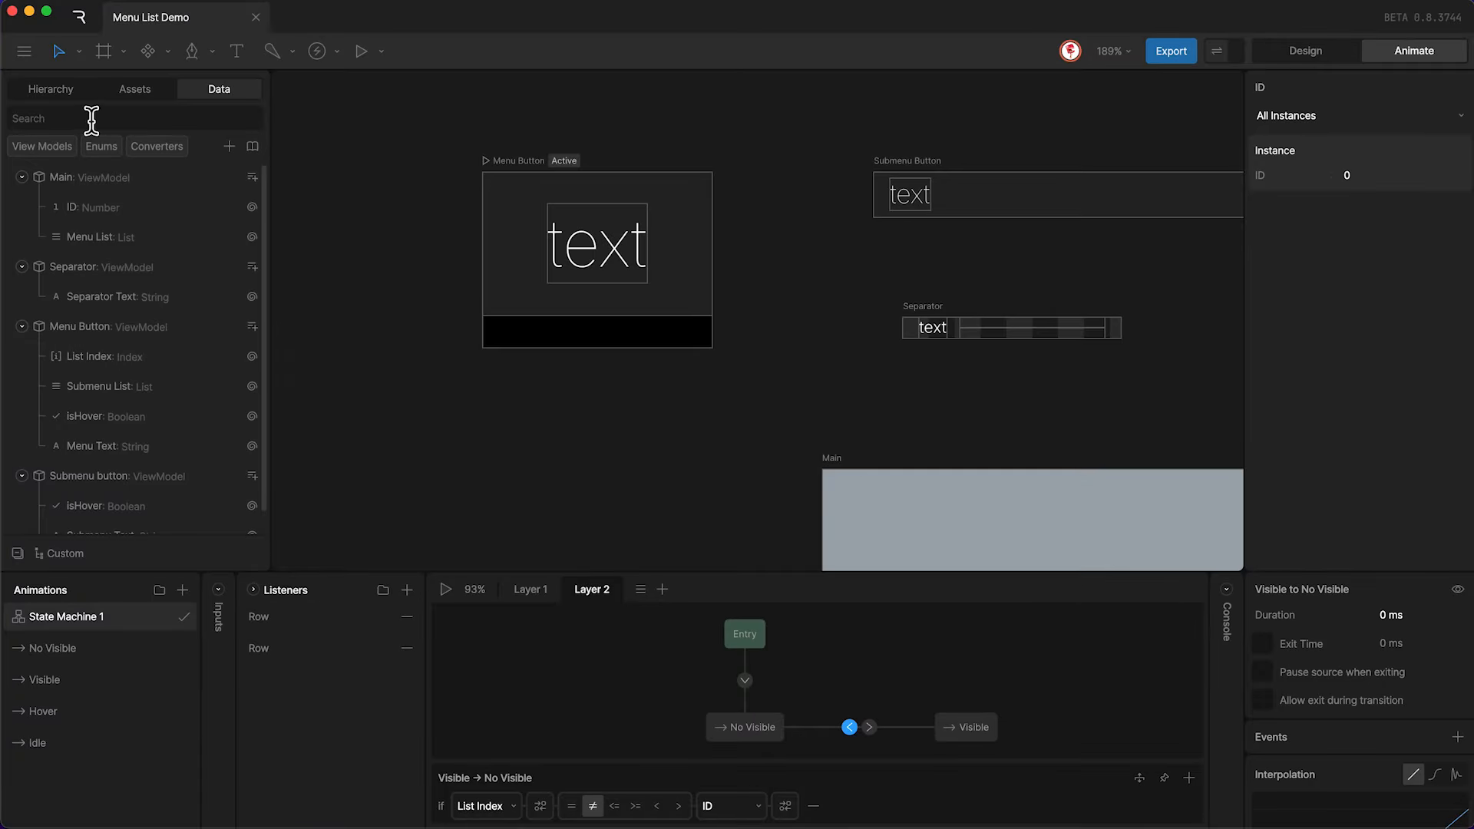
Add a listener to the Menu Button layout that triggers on Pointer Down.
{"action": "left_click", "coordinate": [63, 93]}
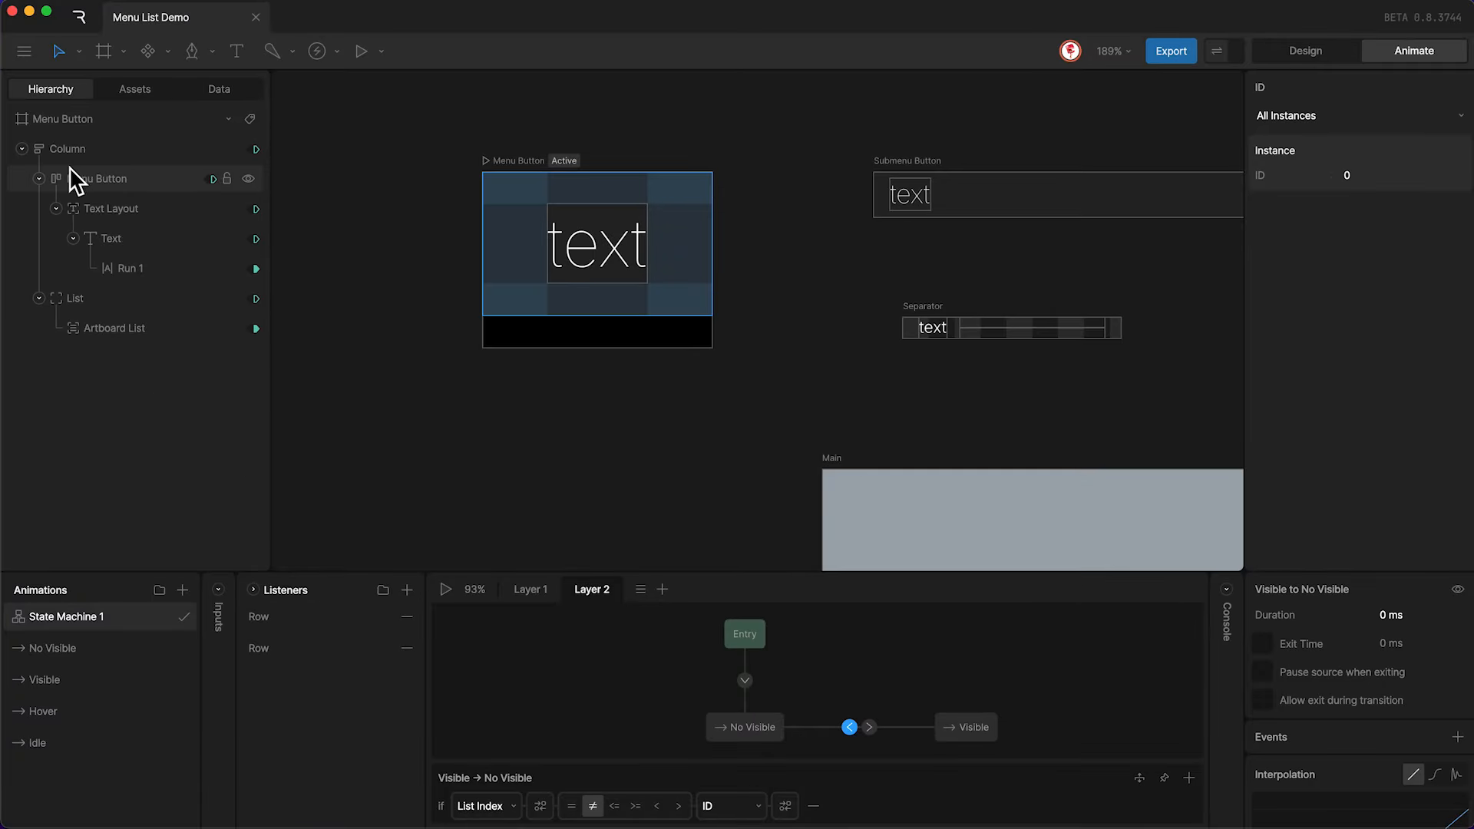
{"action": "left_click", "coordinate": [98, 177]}
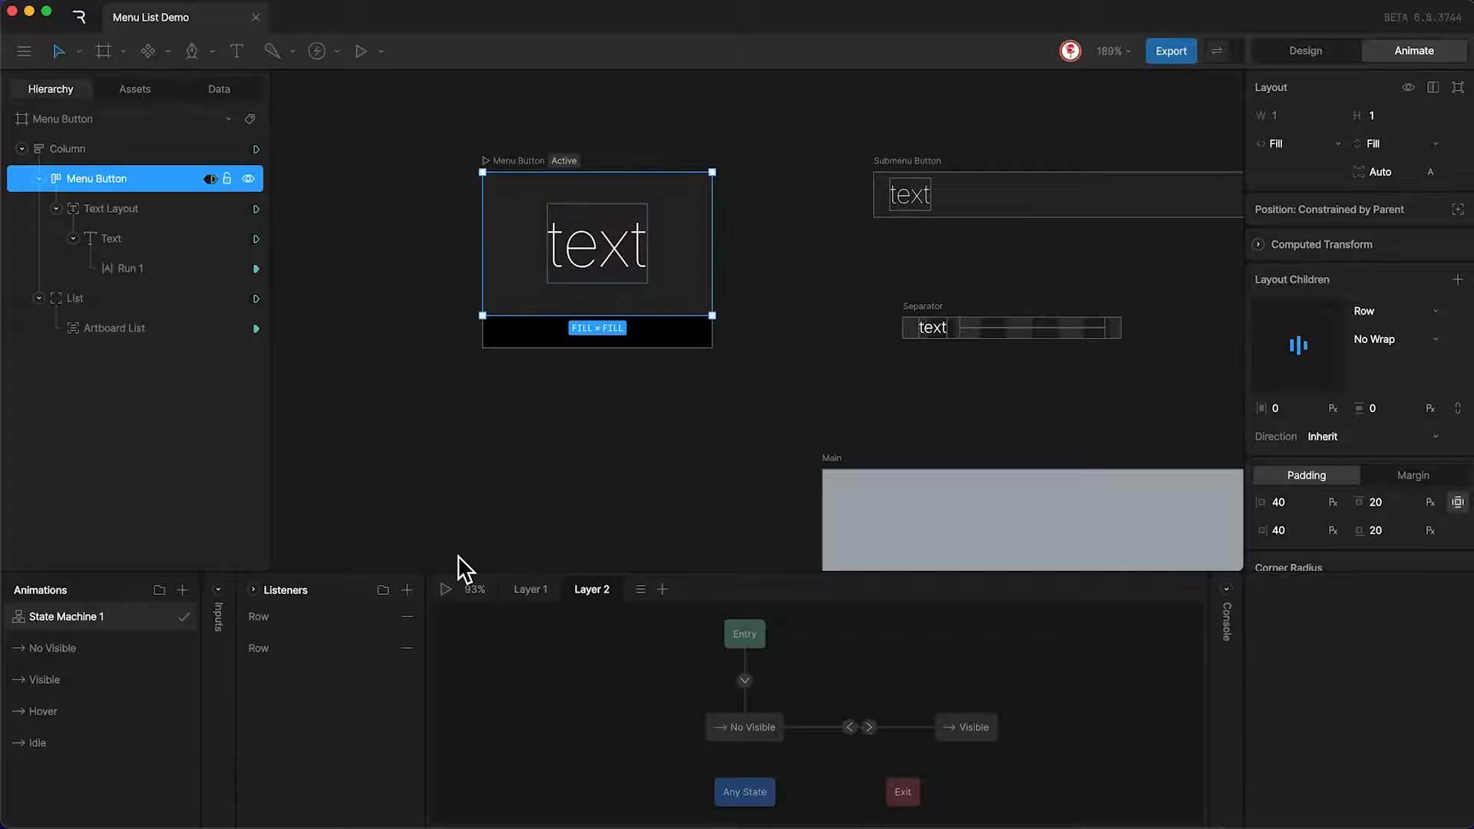
{"action": "left_click", "coordinate": [406, 589]}
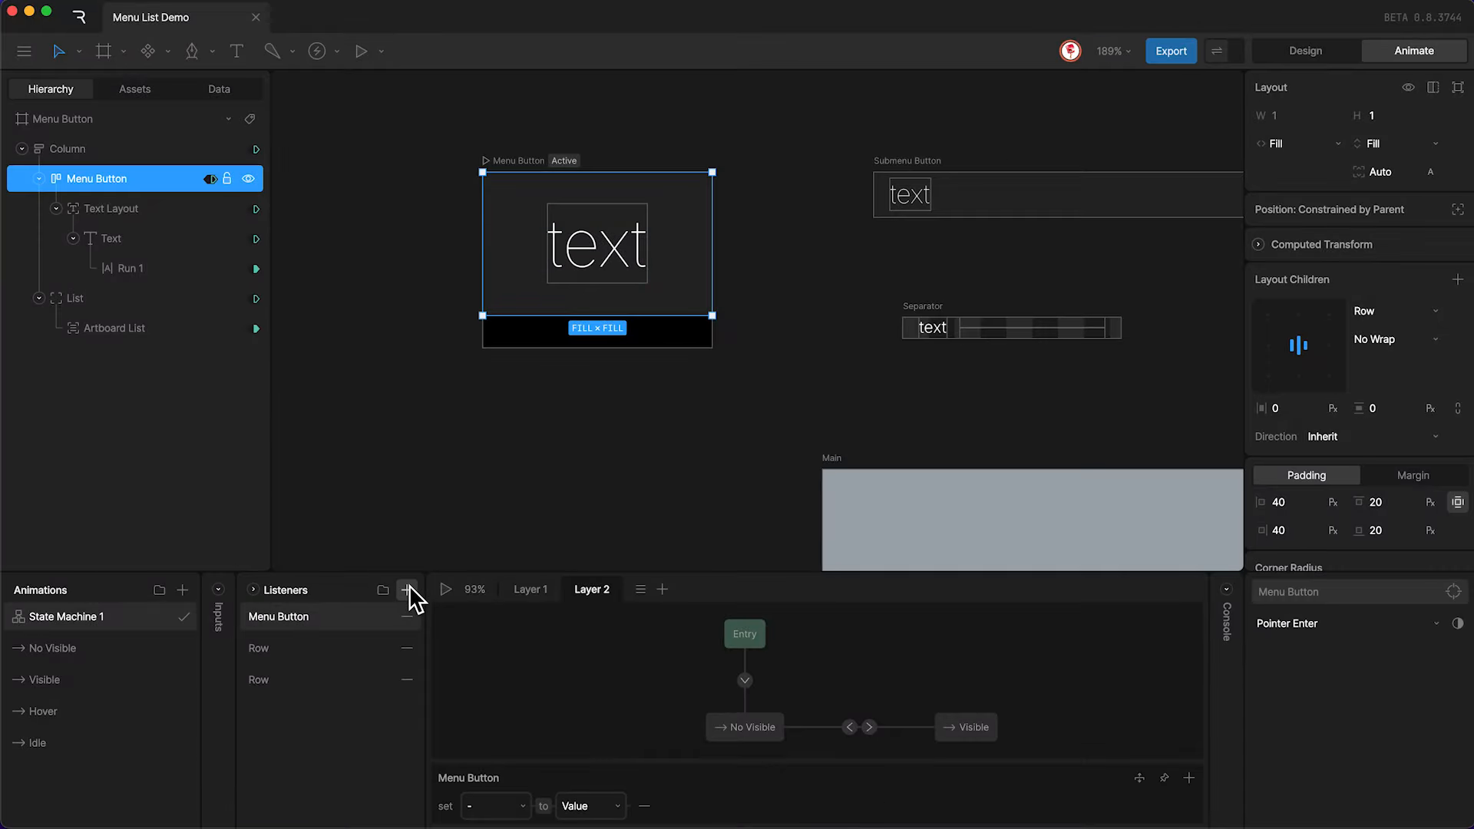
{"action": "left_click", "coordinate": [1287, 624]}
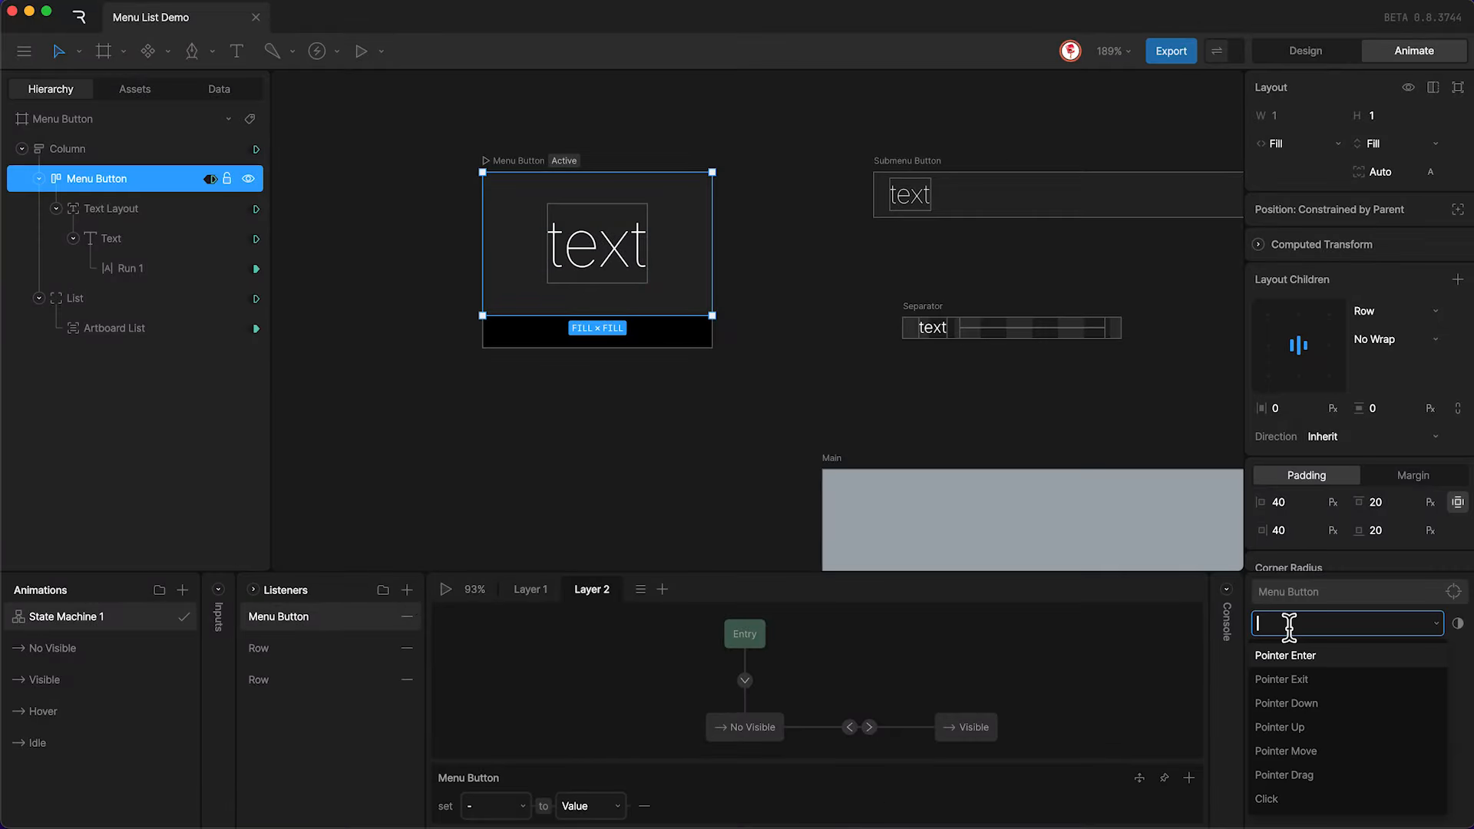
{"action": "left_click", "coordinate": [1286, 703]}
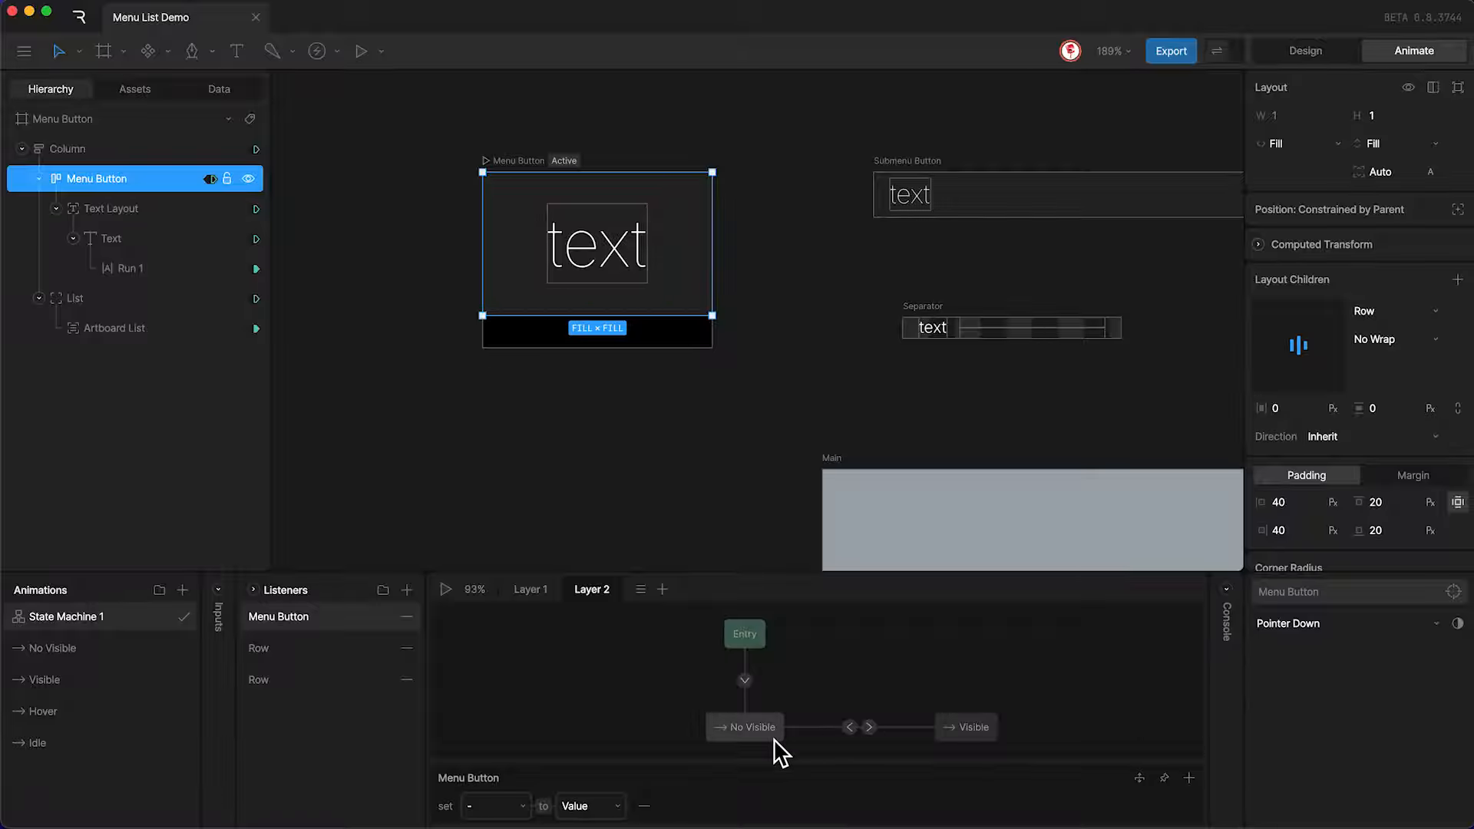
Make the Menu Button listener set the Main view model's ID to the Menu Button's List Index.
{"action": "left_click", "coordinate": [489, 806]}
{"action": "left_click", "coordinate": [491, 537]}
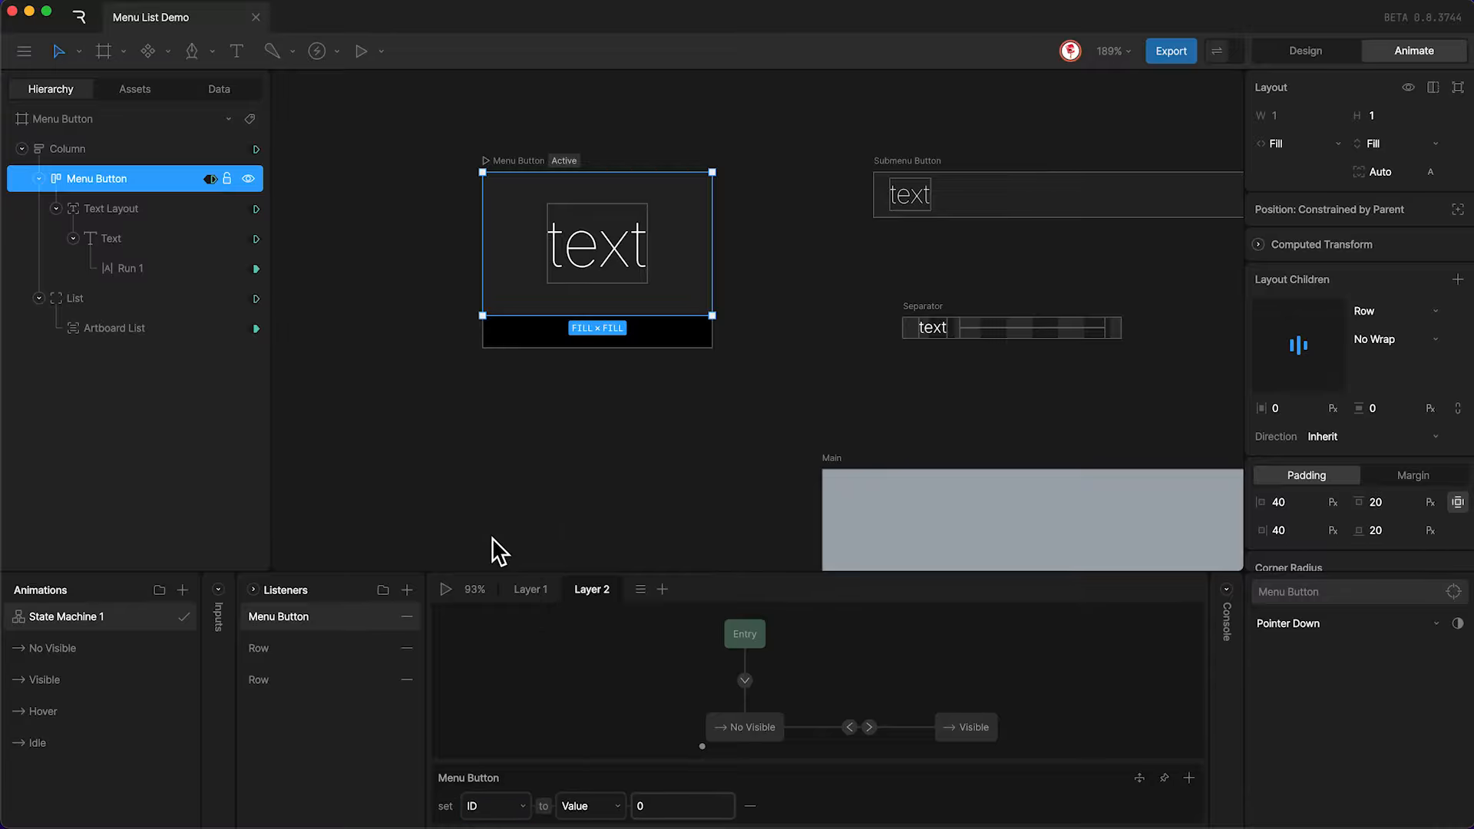
{"action": "left_click", "coordinate": [575, 805]}
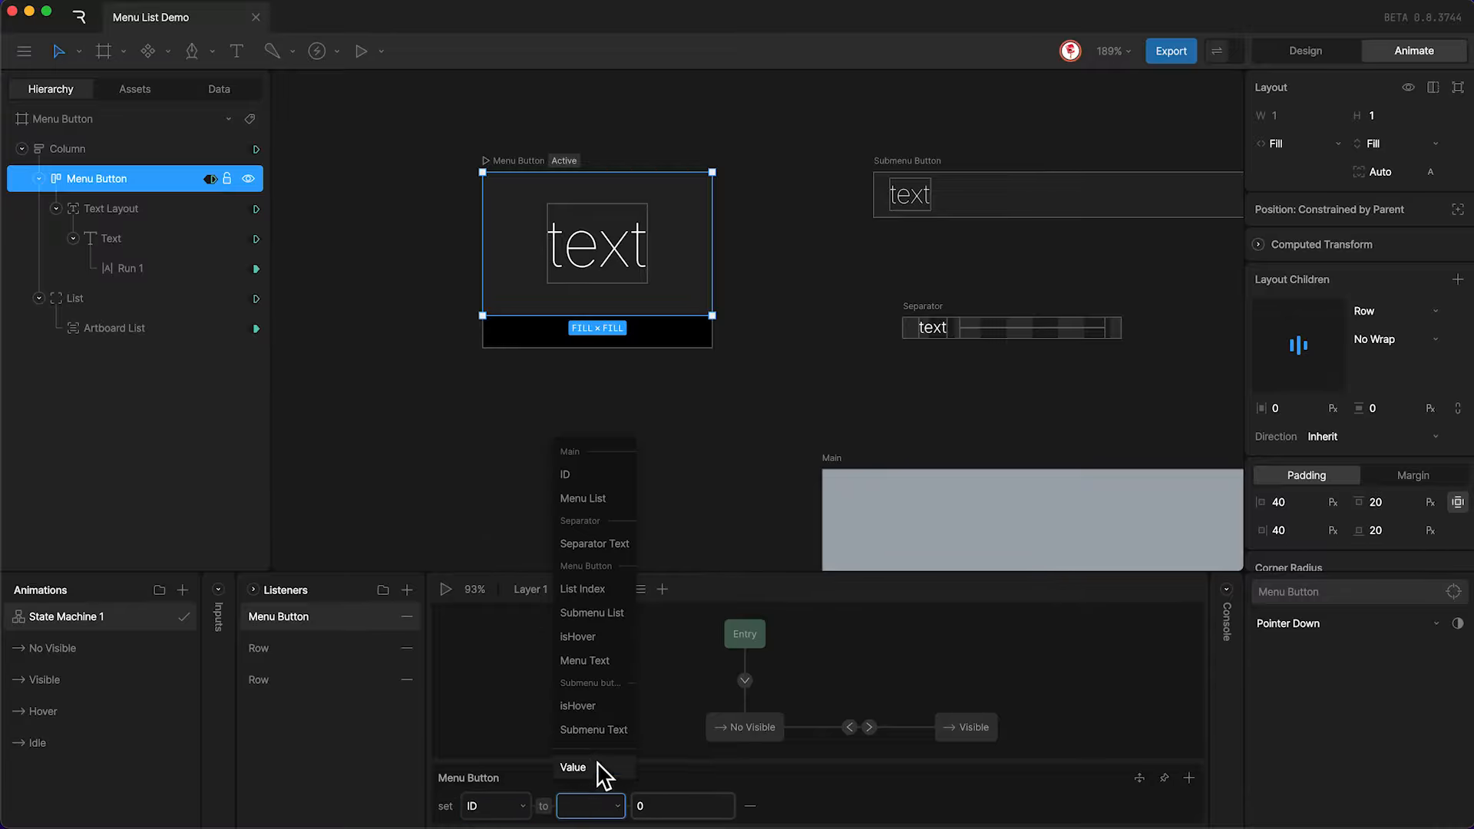
{"action": "left_click", "coordinate": [587, 592]}
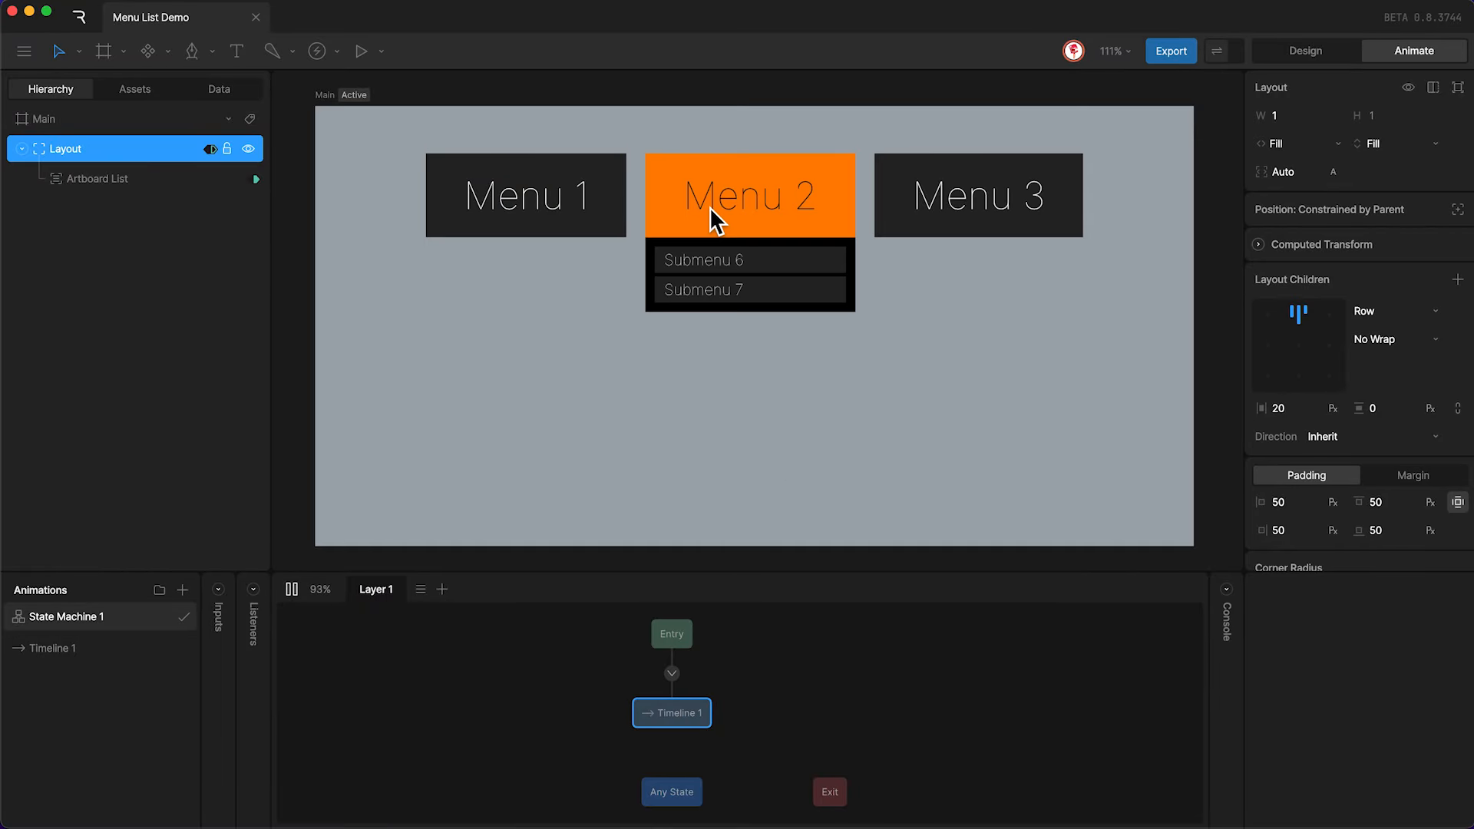
Test the submenus of Menu 1, Menu 2 and Menu 3 in the Main artboard preview, restarting playback to check the starting state.
{"action": "mouse_move", "coordinate": [974, 191]}
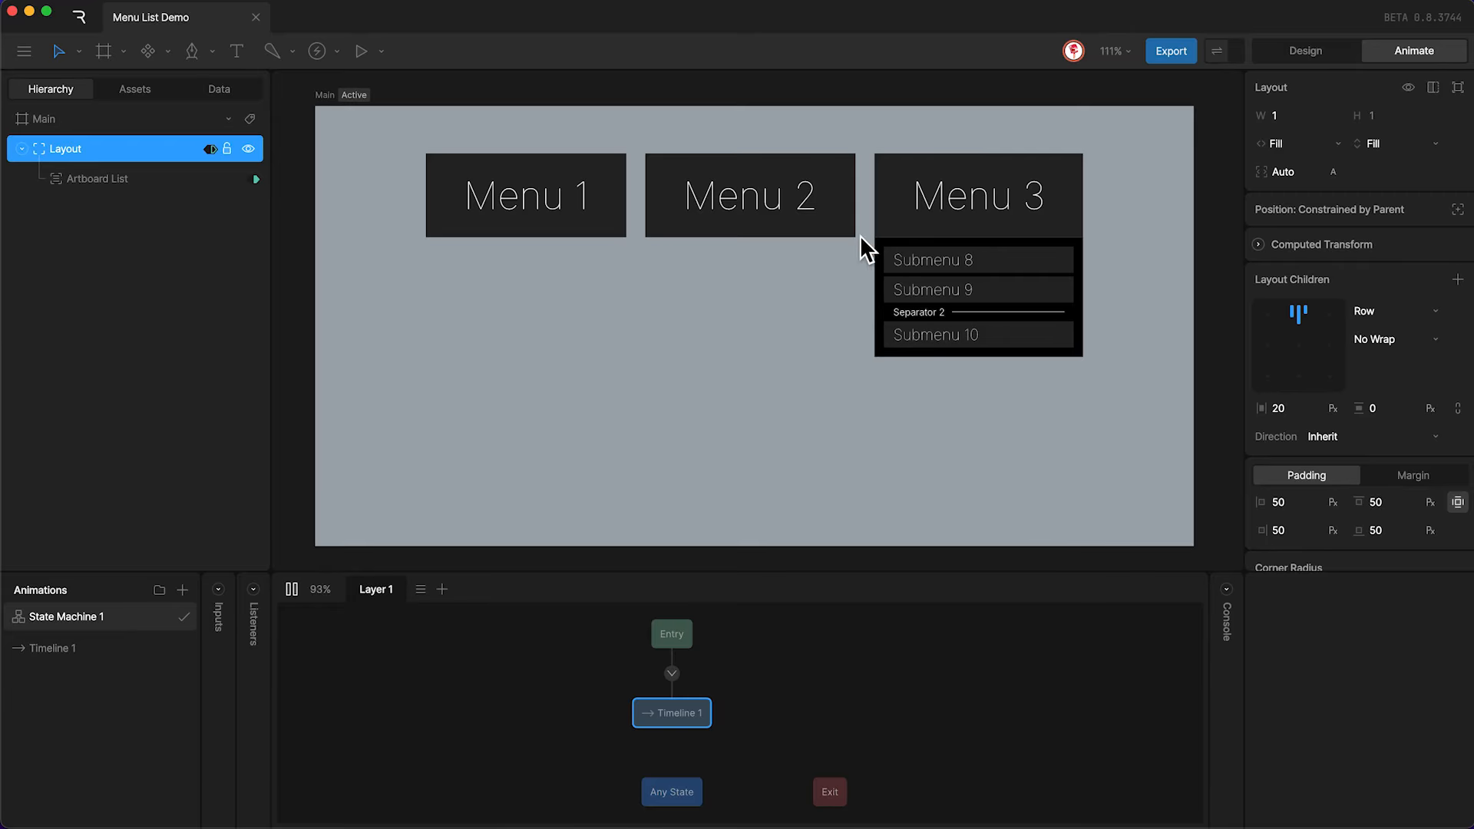
{"action": "mouse_move", "coordinate": [799, 195]}
{"action": "left_click", "coordinate": [547, 204]}
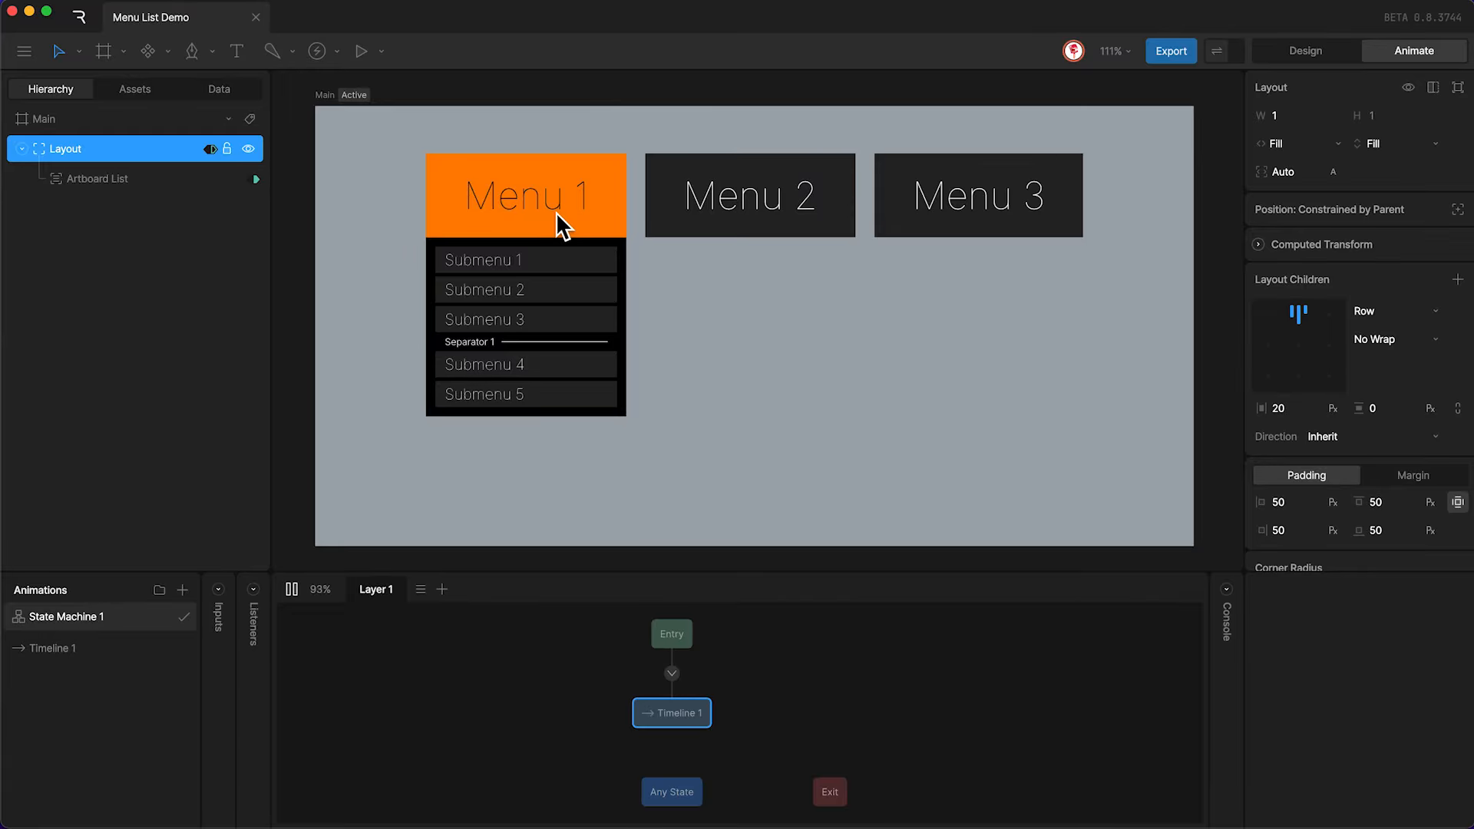
{"action": "key", "text": "space"}
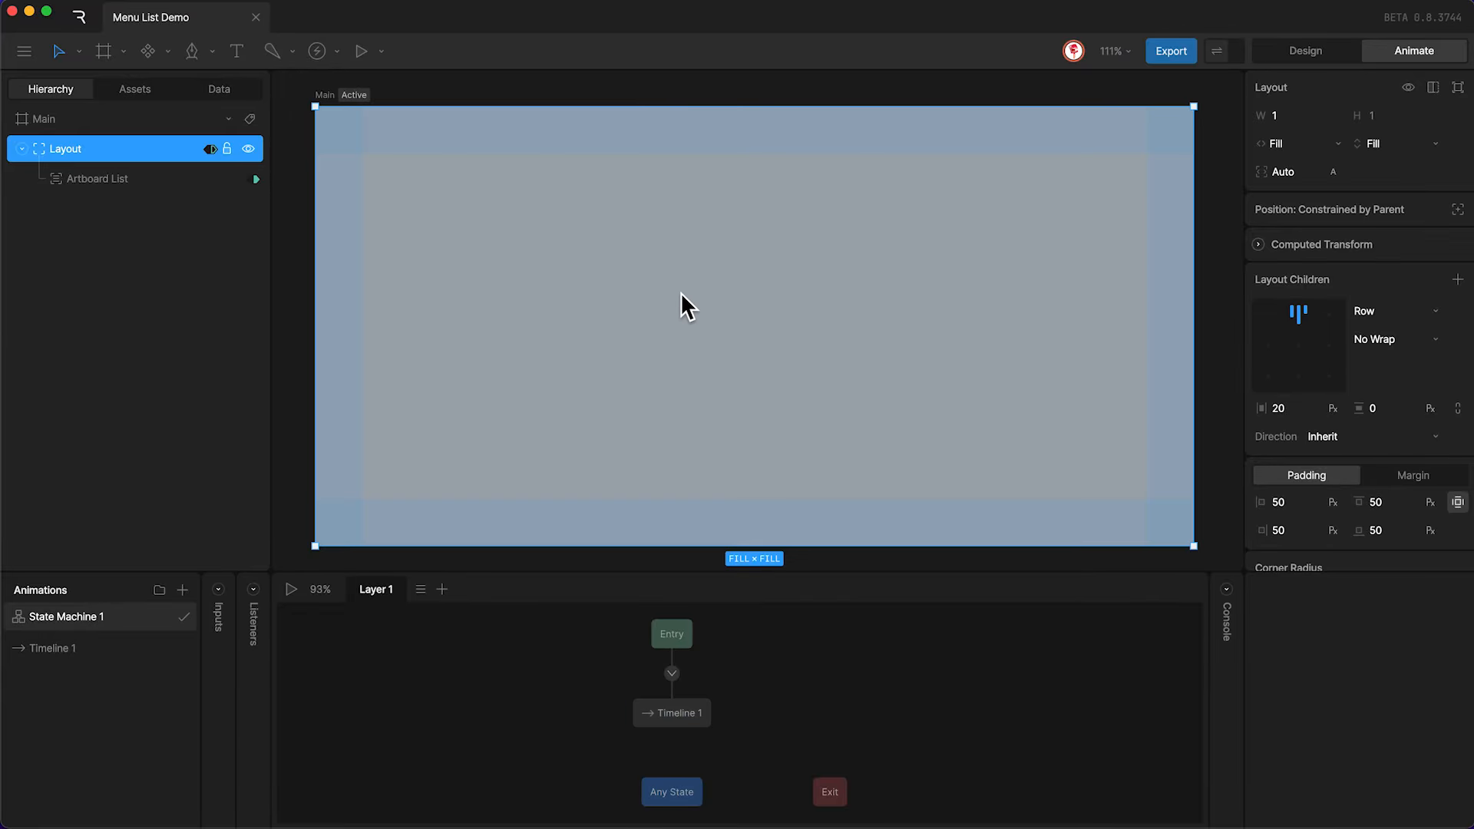
{"action": "key", "text": "space"}
{"action": "key", "text": "space"}
{"action": "key", "text": "space"}
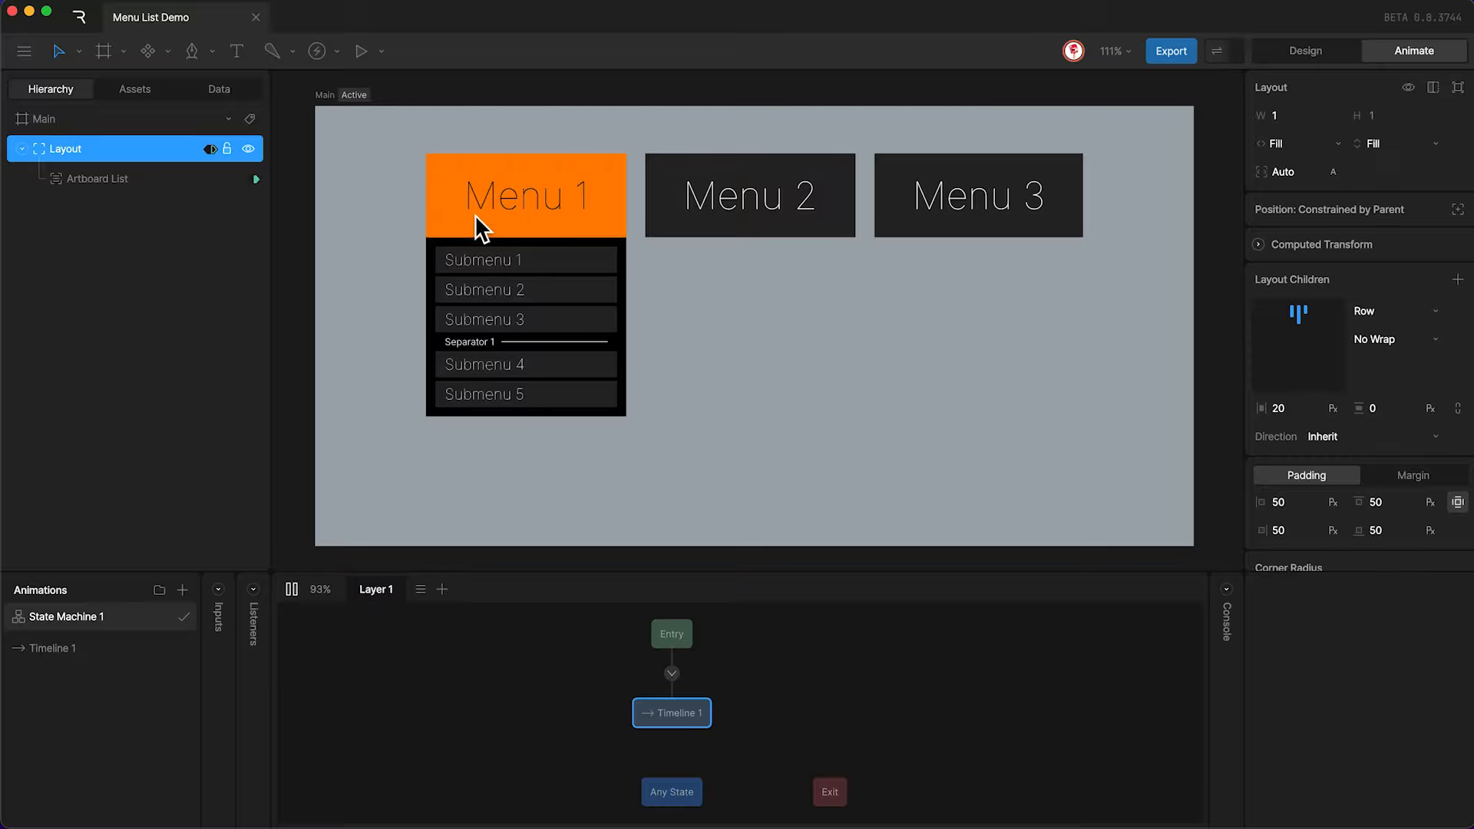
Set the Main view model's ID value to -1.
{"action": "left_click", "coordinate": [222, 89]}
{"action": "key", "text": "space"}
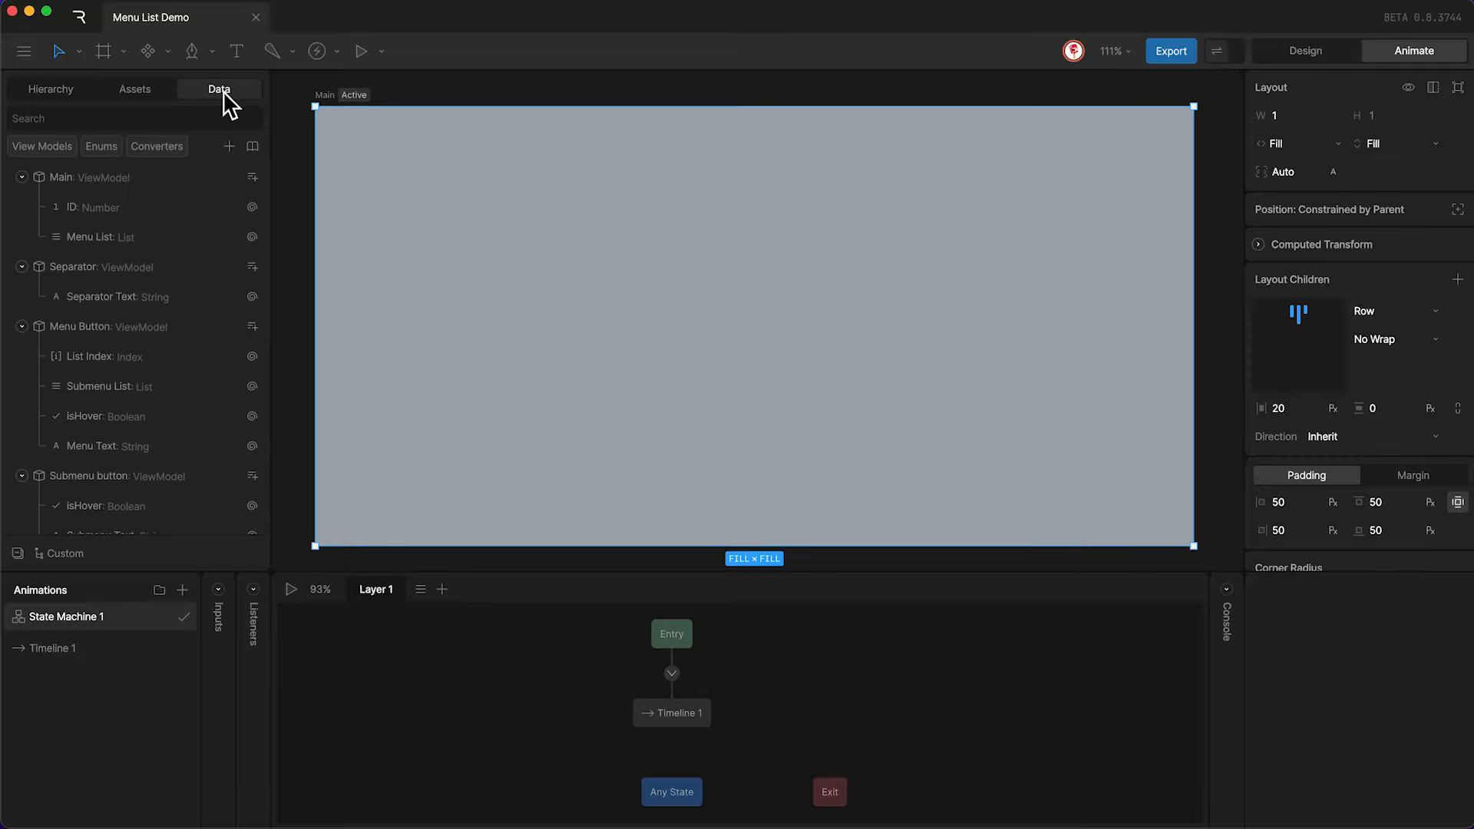
{"action": "left_click", "coordinate": [89, 206]}
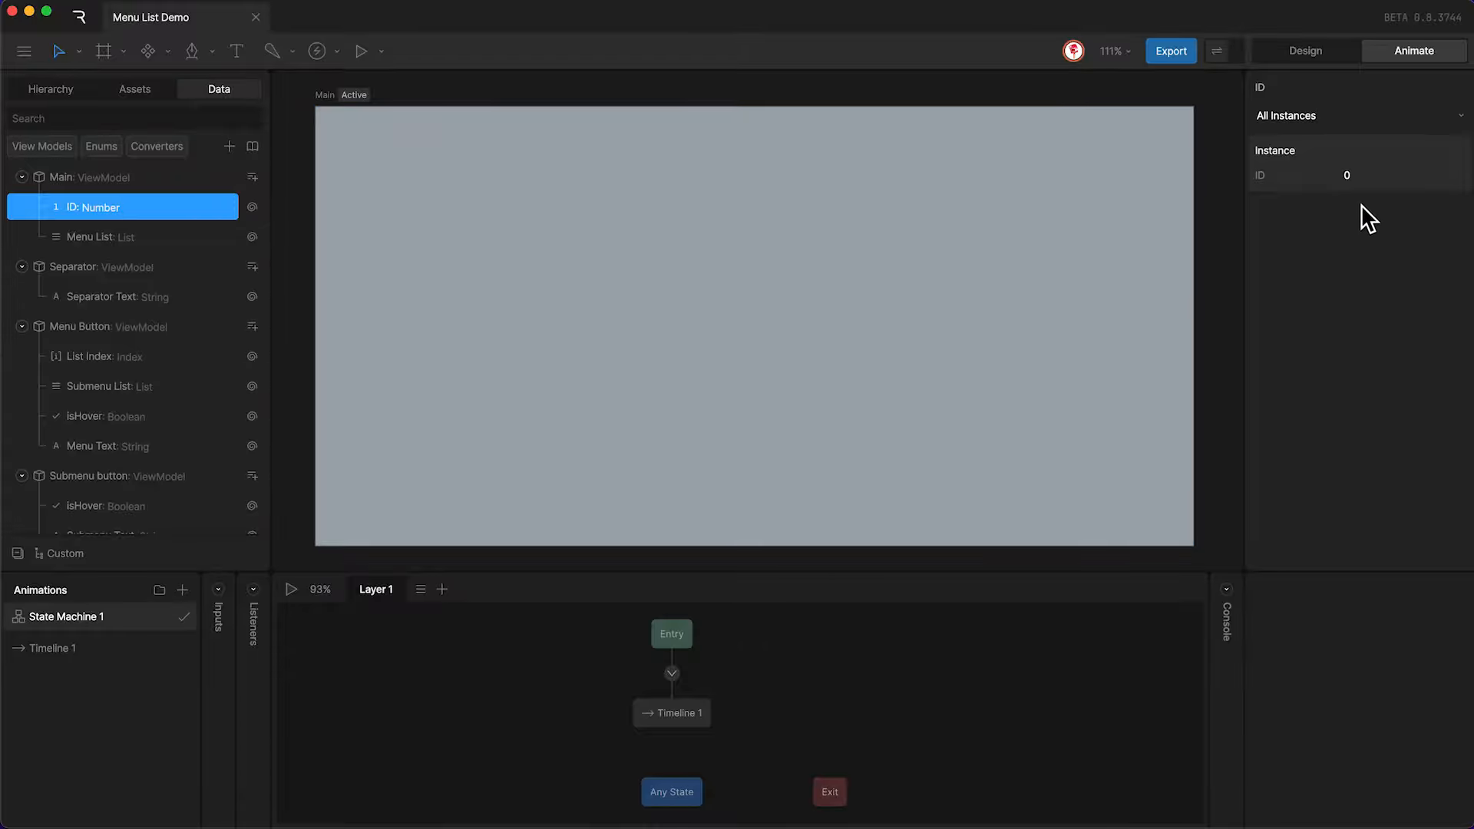
{"action": "left_click", "coordinate": [1366, 175]}
{"action": "type", "text": "-1"}
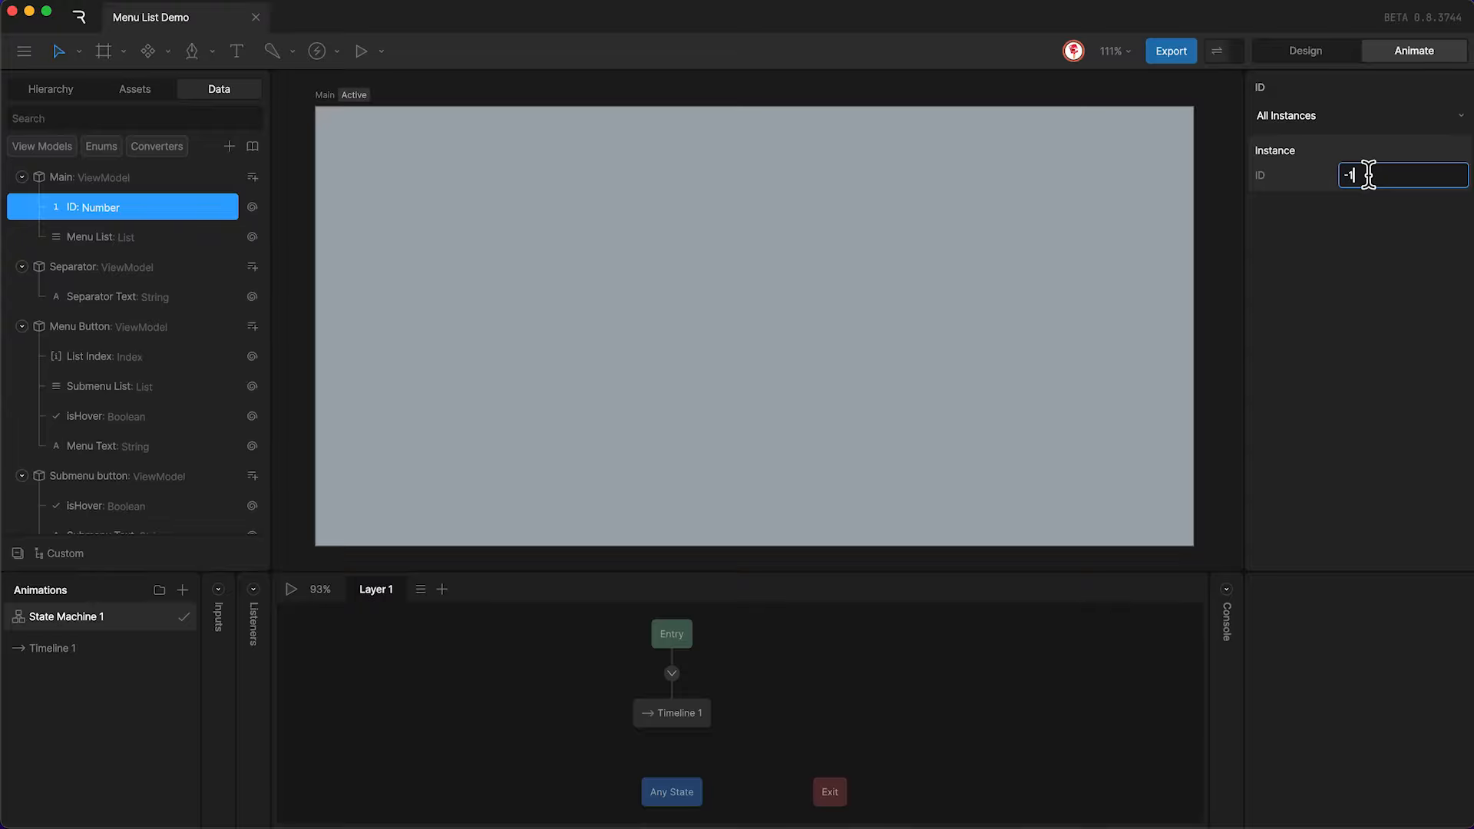
{"action": "key", "text": "Return"}
Preview the Main artboard and open each menu's submenu in turn, checking how the ID value changes.
{"action": "left_click", "coordinate": [1029, 333]}
{"action": "key", "text": "space"}
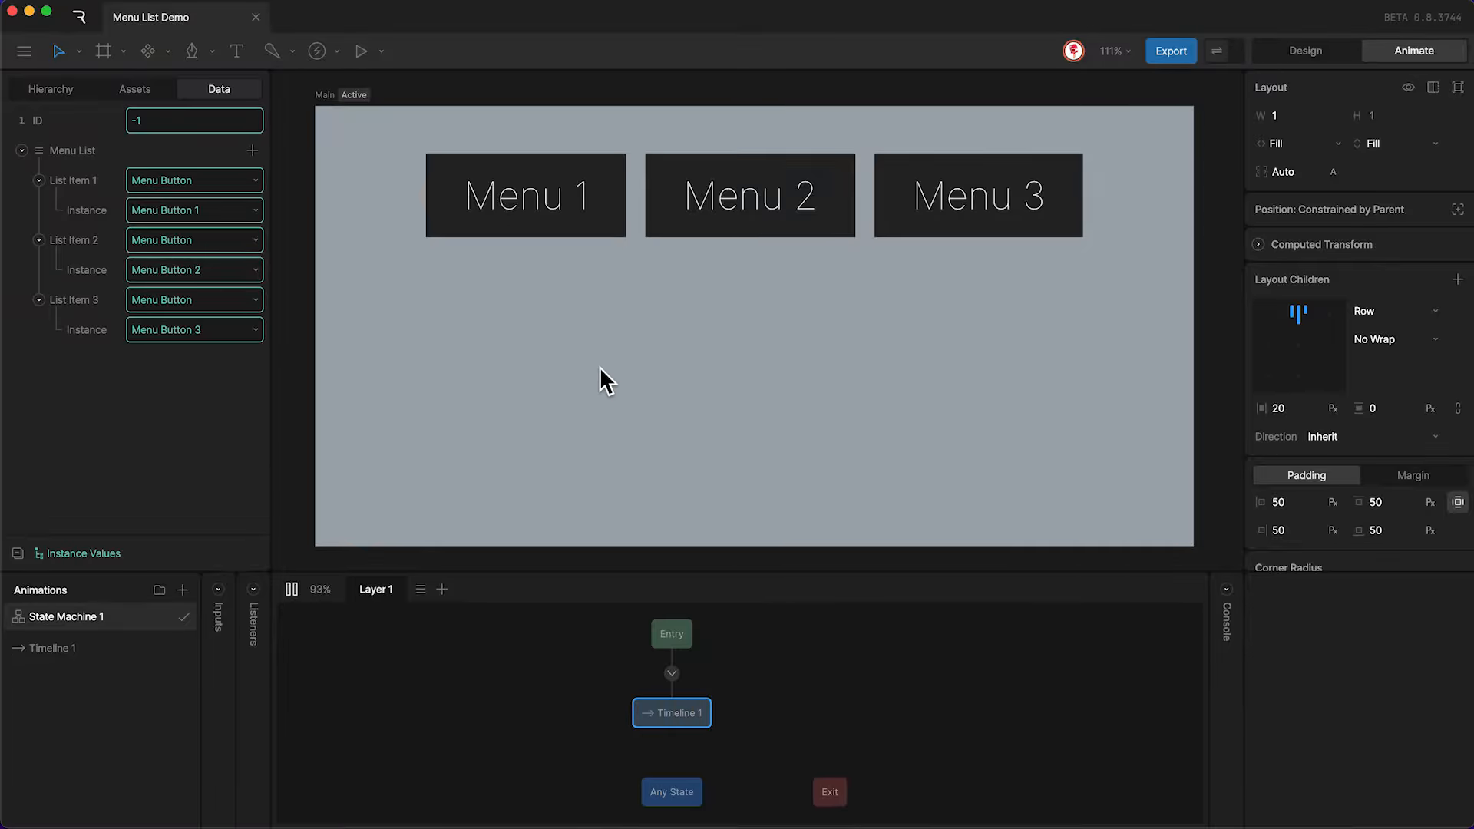
{"action": "left_click", "coordinate": [543, 198]}
{"action": "left_click", "coordinate": [740, 197]}
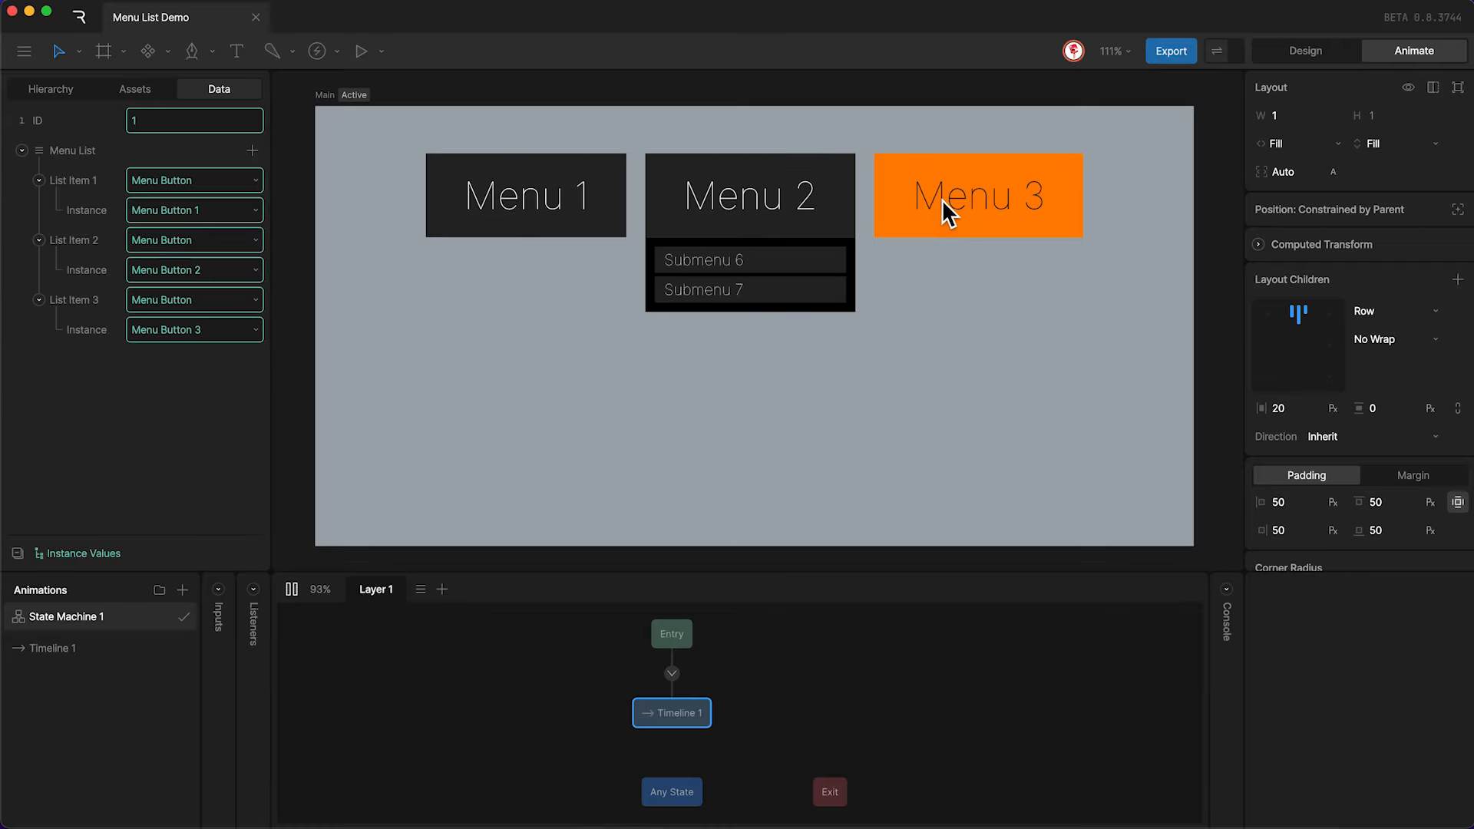
{"action": "left_click", "coordinate": [945, 198]}
{"action": "left_click", "coordinate": [752, 197]}
{"action": "left_click", "coordinate": [564, 196]}
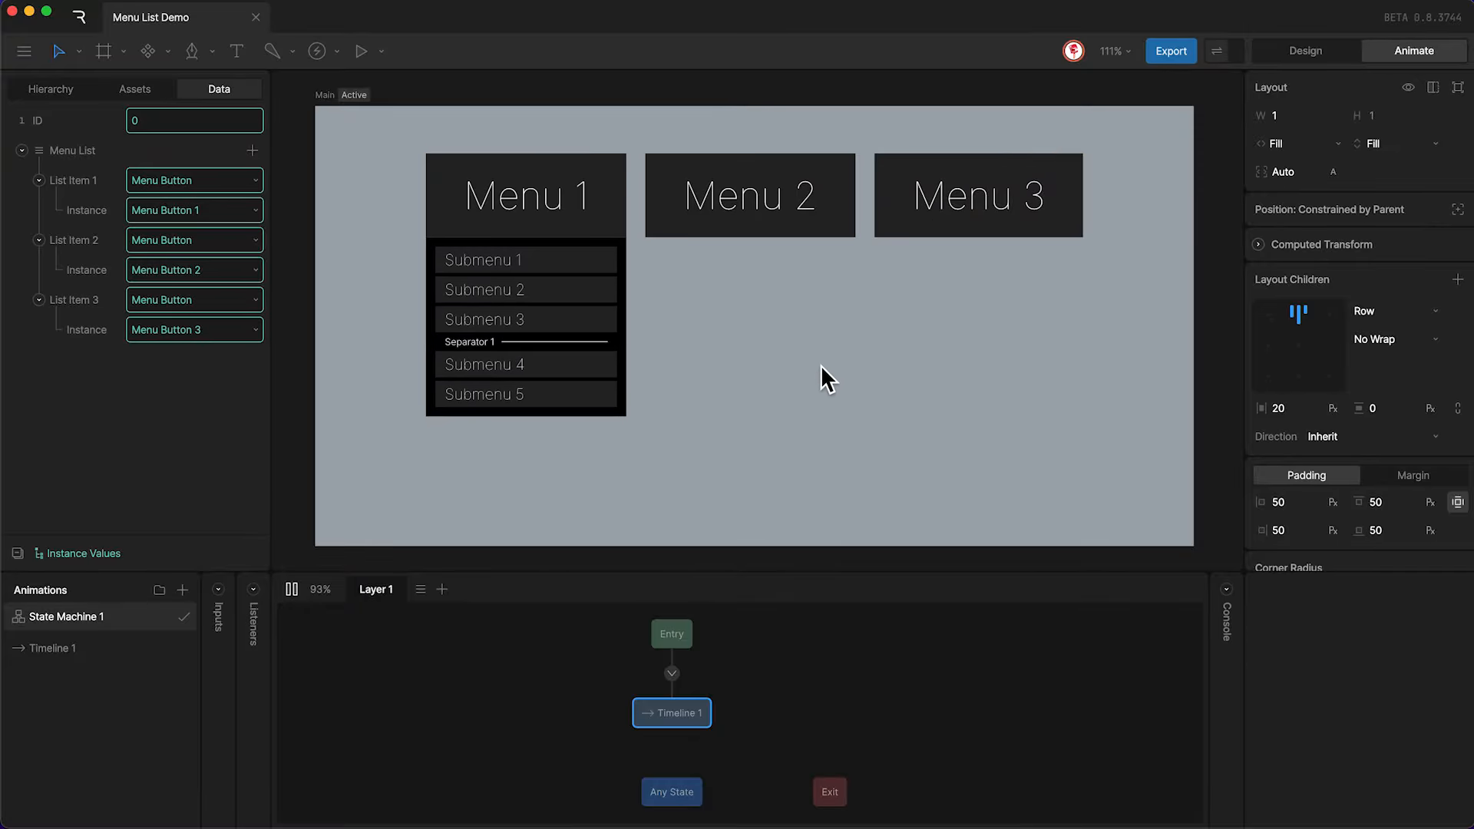
{"action": "key", "text": "space"}
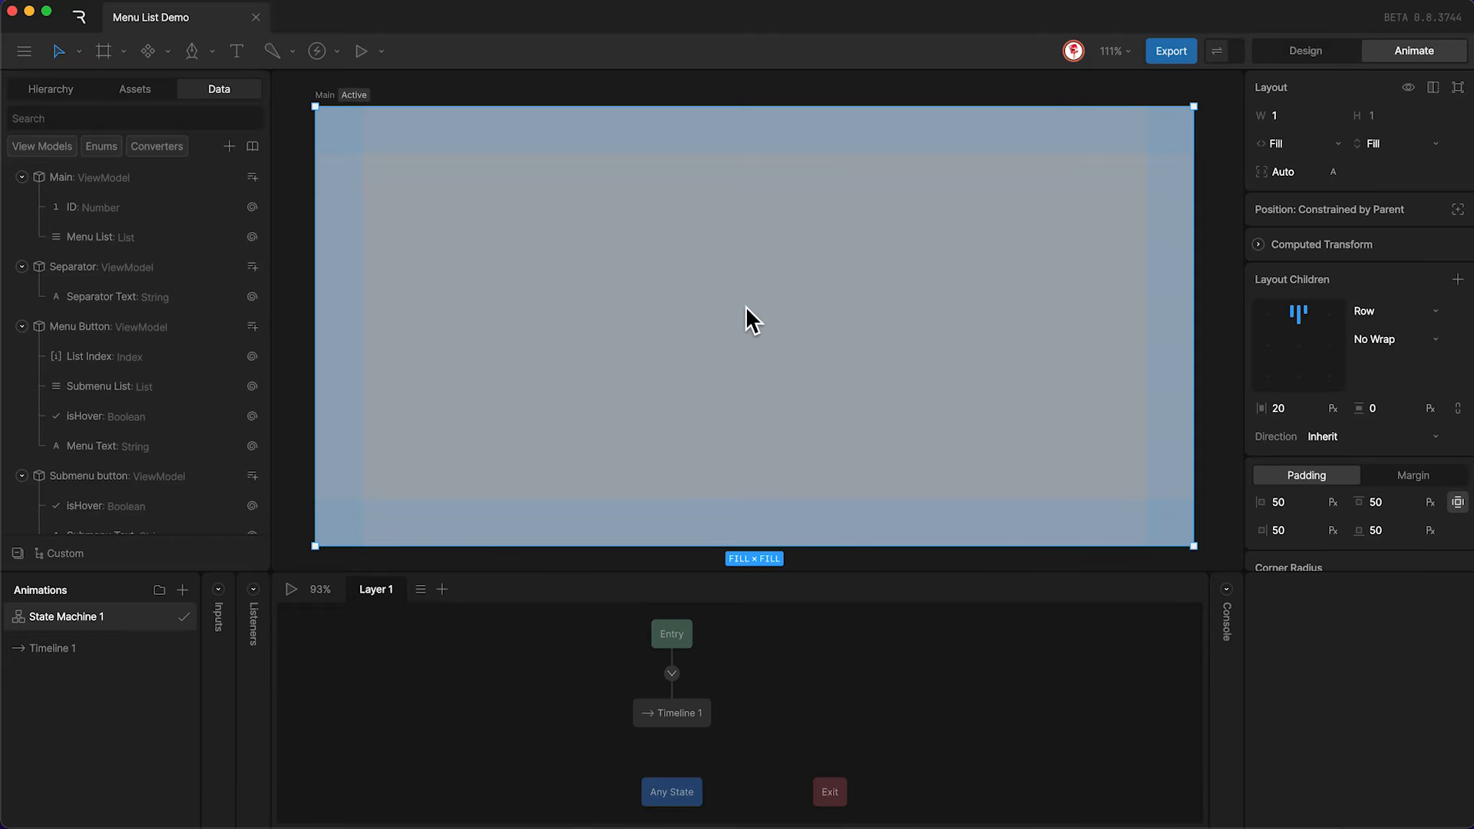
Set the duration of the Menu Button artboard's No Visible to Visible transition to 500 ms.
{"action": "scroll", "coordinate": [744, 305], "scroll_direction": "left", "scroll_amount": 5}
{"action": "scroll", "coordinate": [744, 305], "scroll_direction": "up", "scroll_amount": 3}
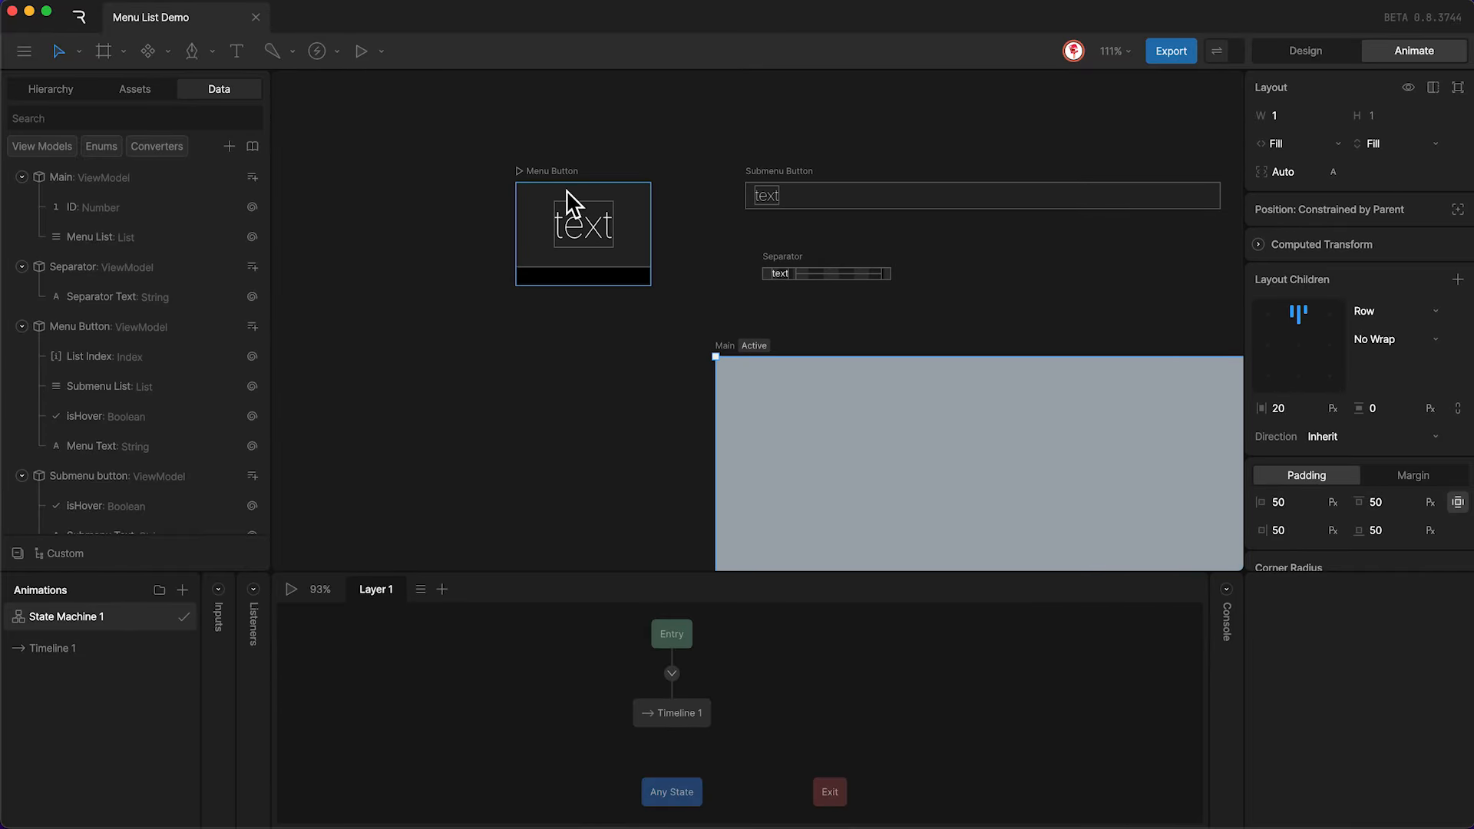
{"action": "left_click", "coordinate": [552, 171]}
{"action": "scroll", "coordinate": [552, 169], "scroll_direction": "left", "scroll_amount": 3}
{"action": "scroll", "coordinate": [552, 168], "scroll_direction": "up", "scroll_amount": 2}
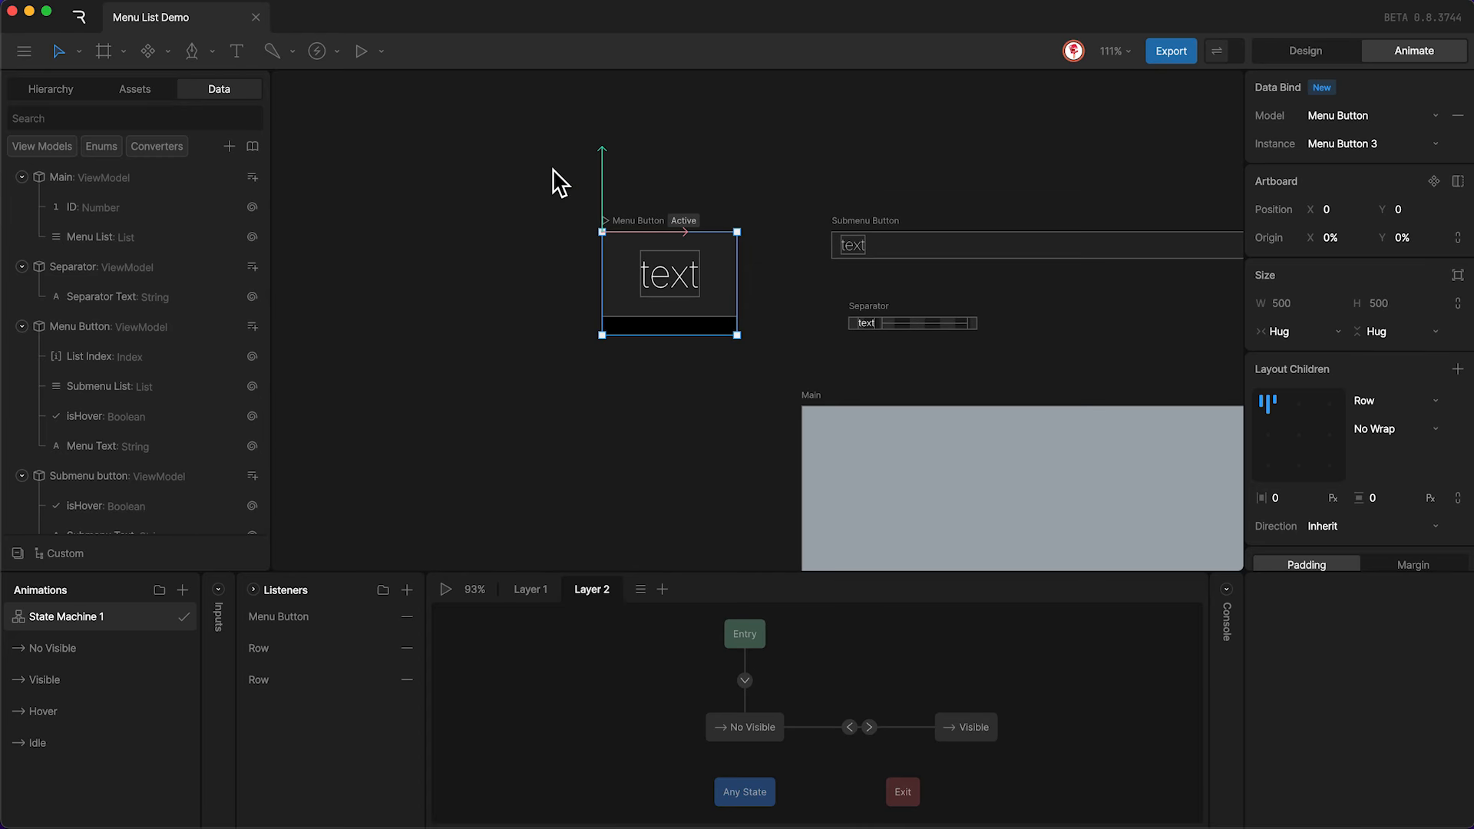
{"action": "left_click", "coordinate": [869, 728]}
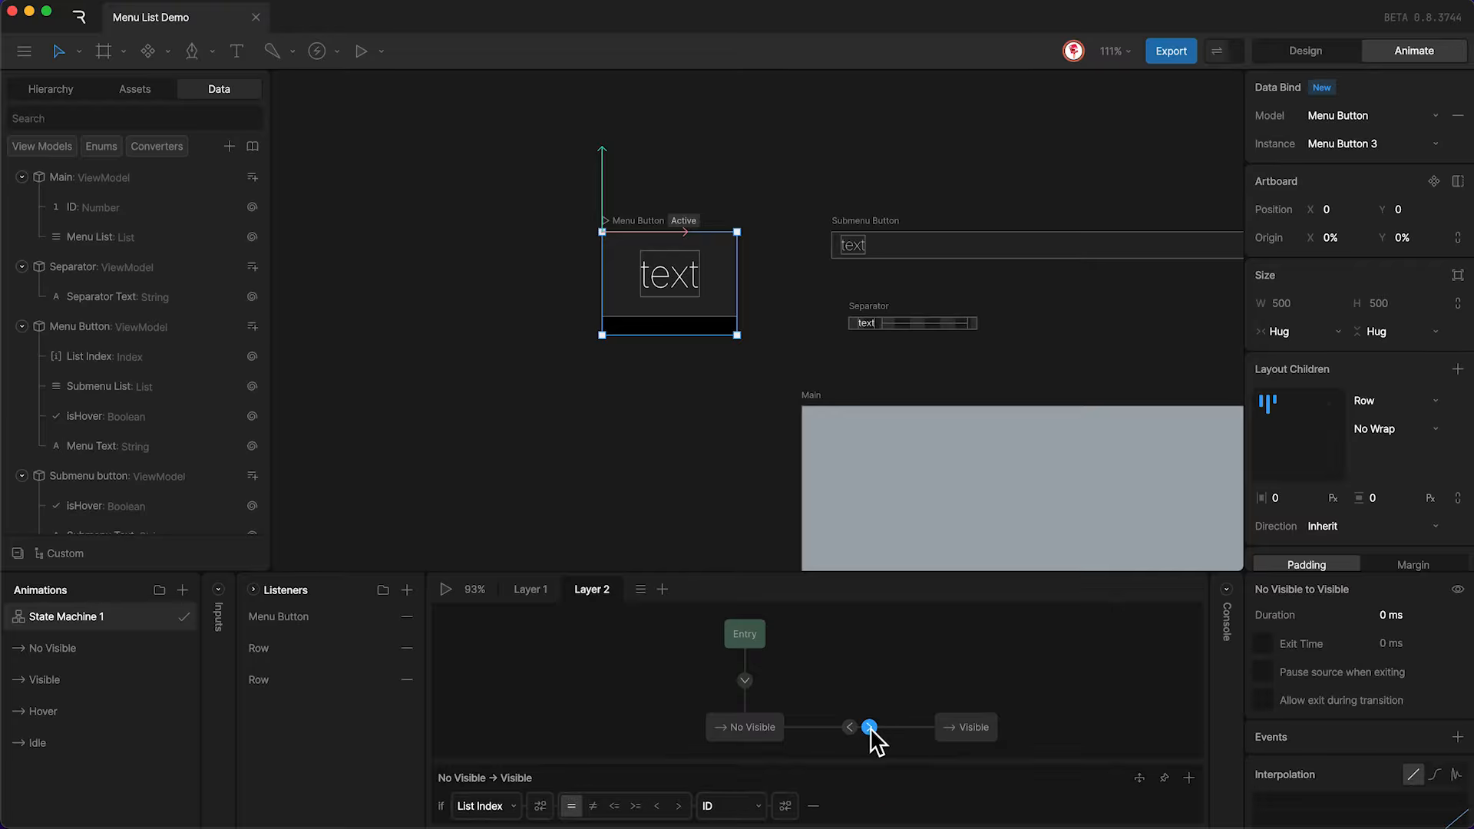
{"action": "left_click", "coordinate": [1392, 614]}
{"action": "type", "text": "500"}
{"action": "key", "text": "Return"}
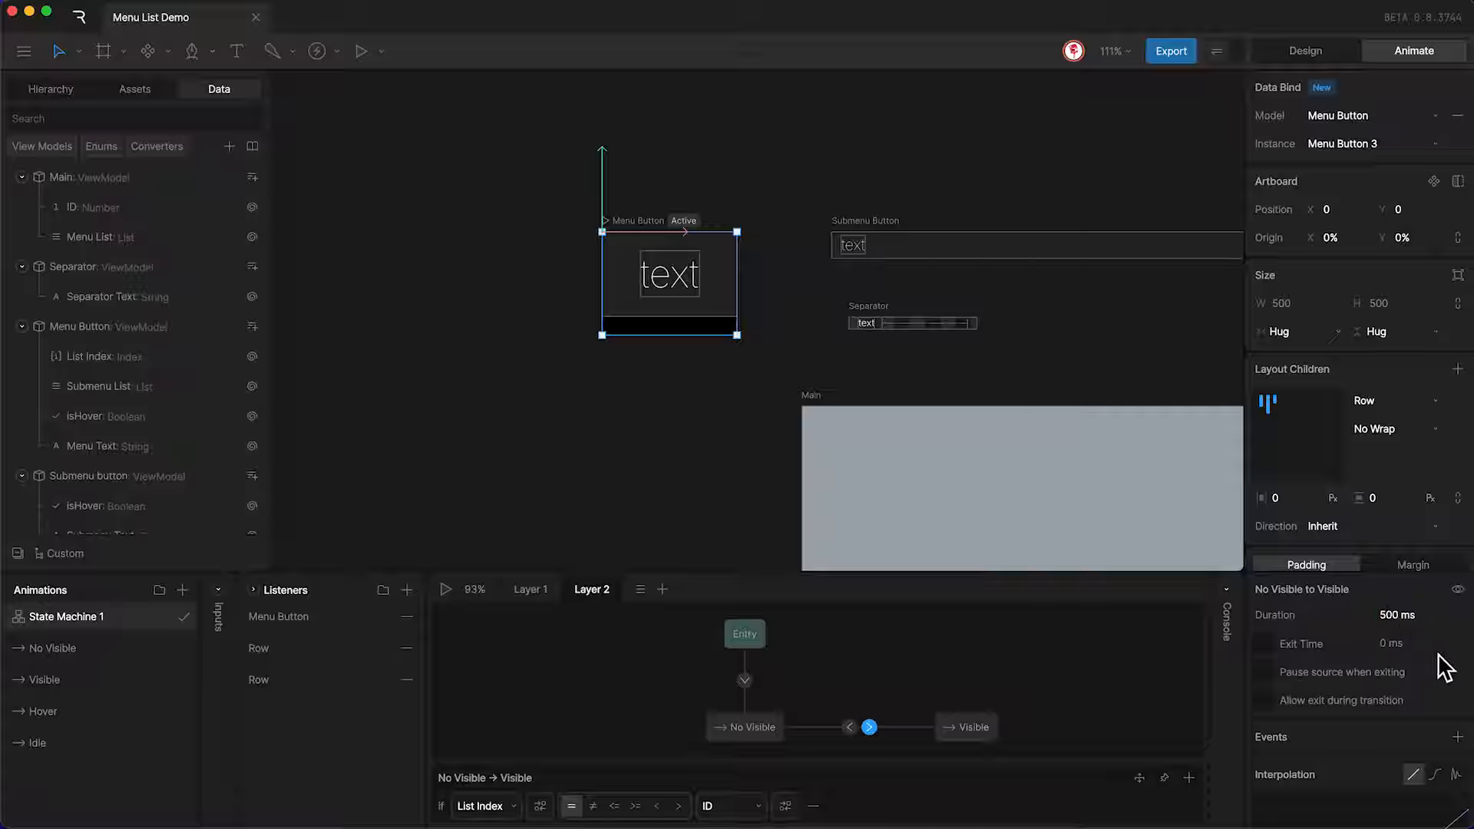
Give the No Visible to Visible transition elastic Ease Out interpolation with a period of 0.38.
{"action": "scroll", "coordinate": [1438, 654], "scroll_direction": "down", "scroll_amount": 4}
{"action": "left_click", "coordinate": [1457, 636]}
{"action": "scroll", "coordinate": [1438, 672], "scroll_direction": "down", "scroll_amount": 3}
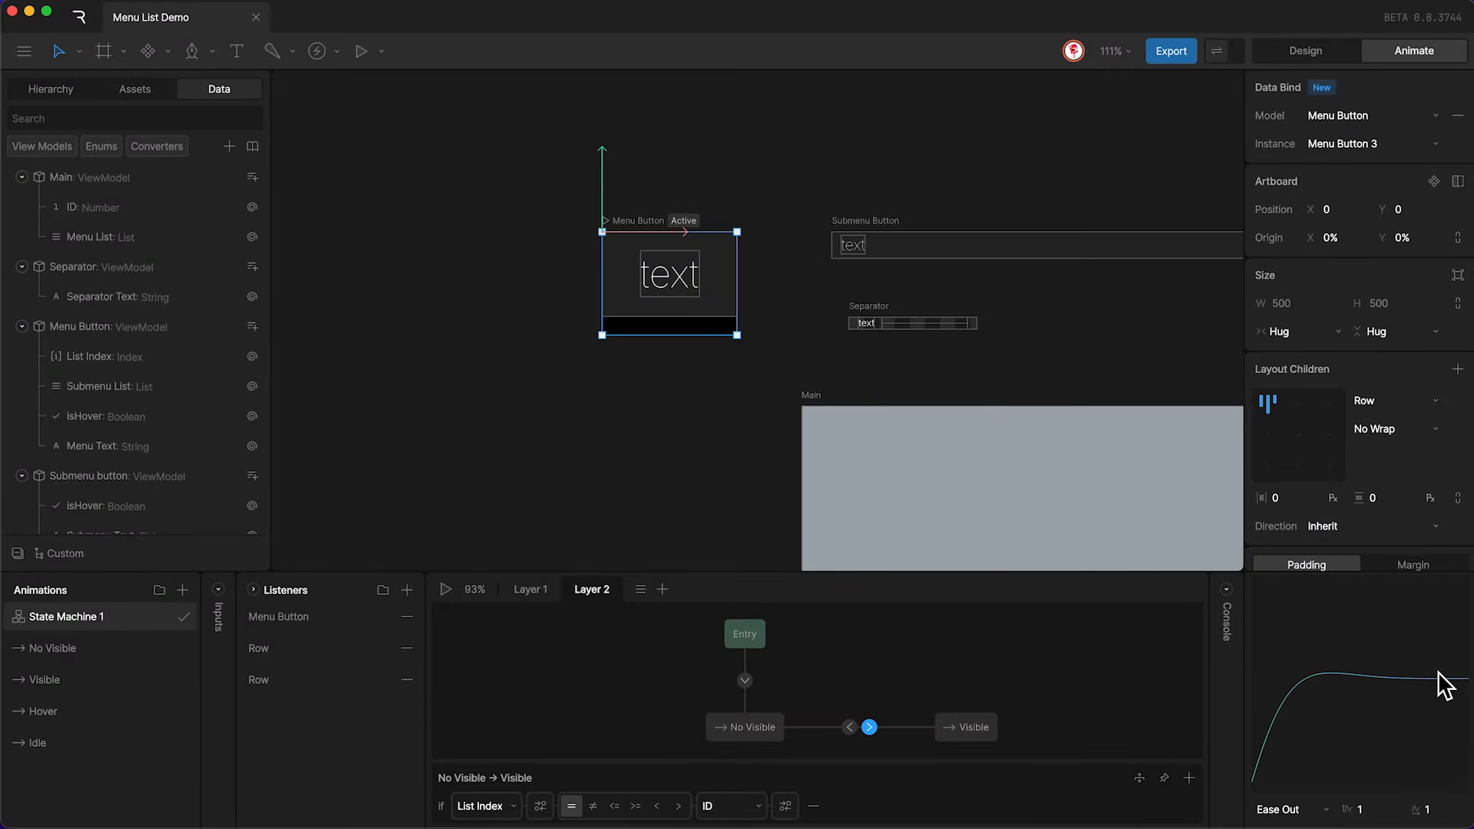
{"action": "left_click_drag", "start_coordinate": [1433, 809], "coordinate": [1434, 828]}
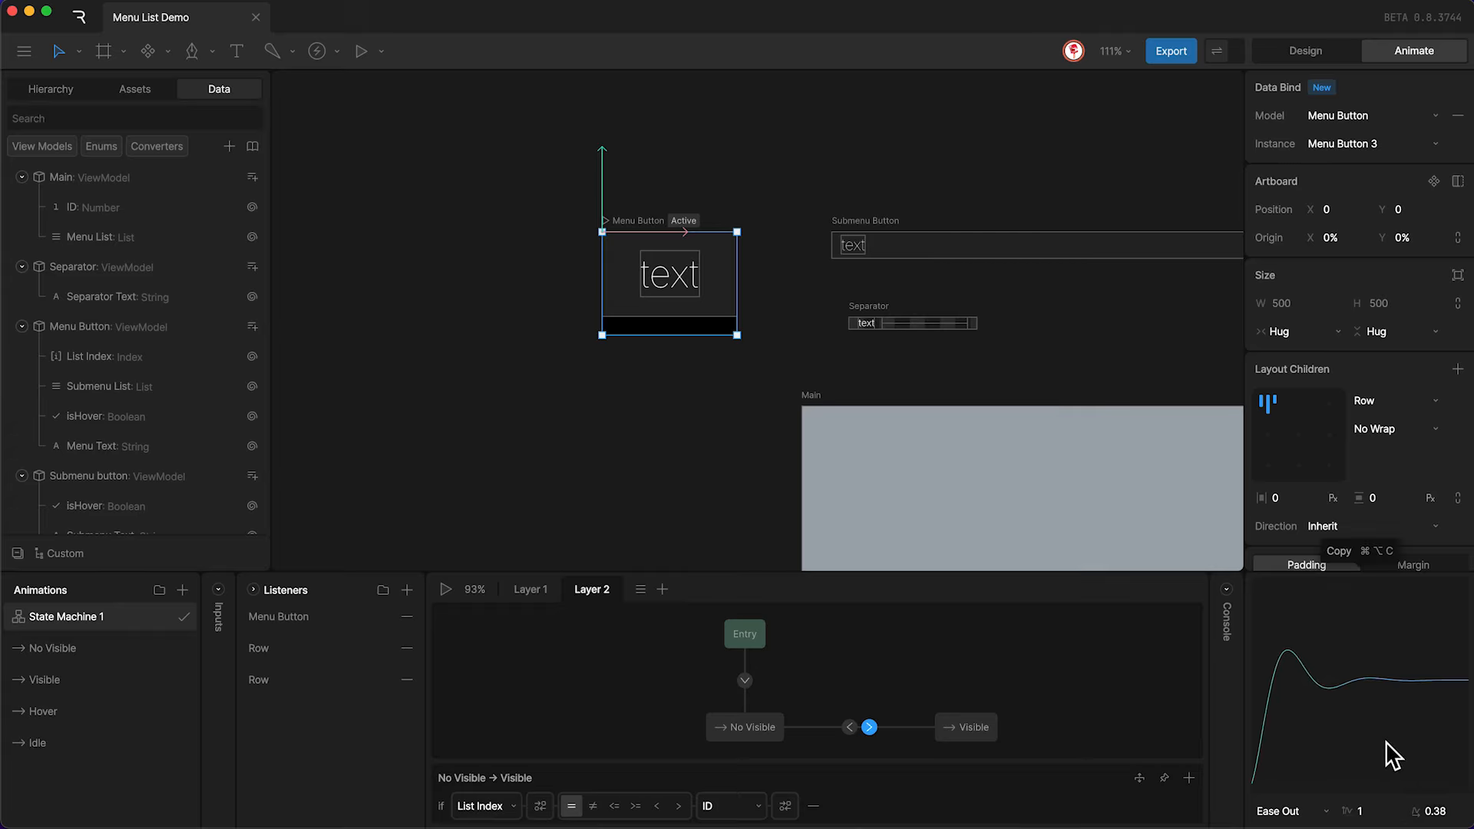
Set the Visible to No Visible transition's duration to 100 ms with cubic interpolation.
{"action": "left_click", "coordinate": [850, 727]}
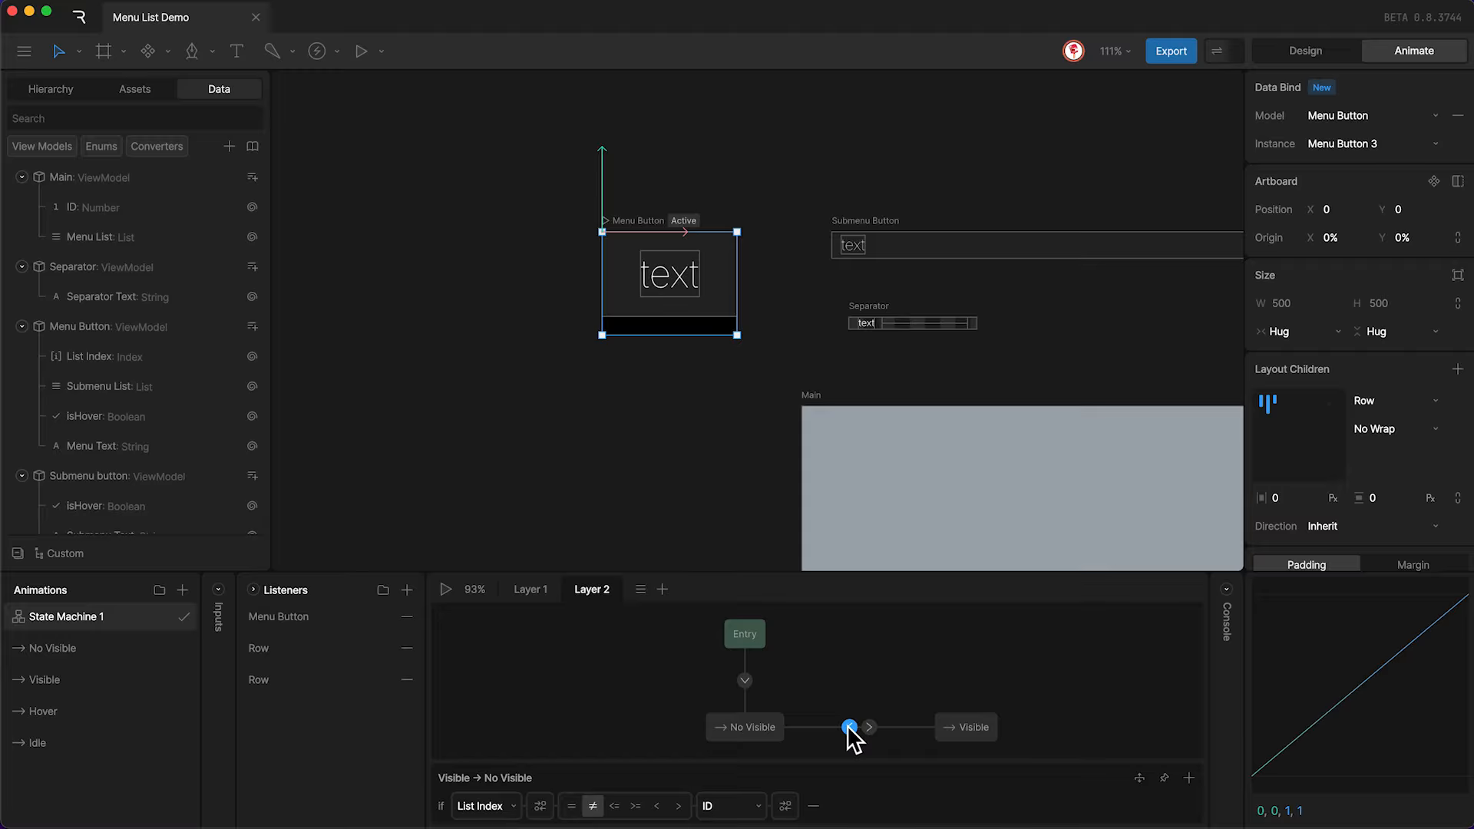
{"action": "scroll", "coordinate": [1339, 615], "scroll_direction": "up", "scroll_amount": 3}
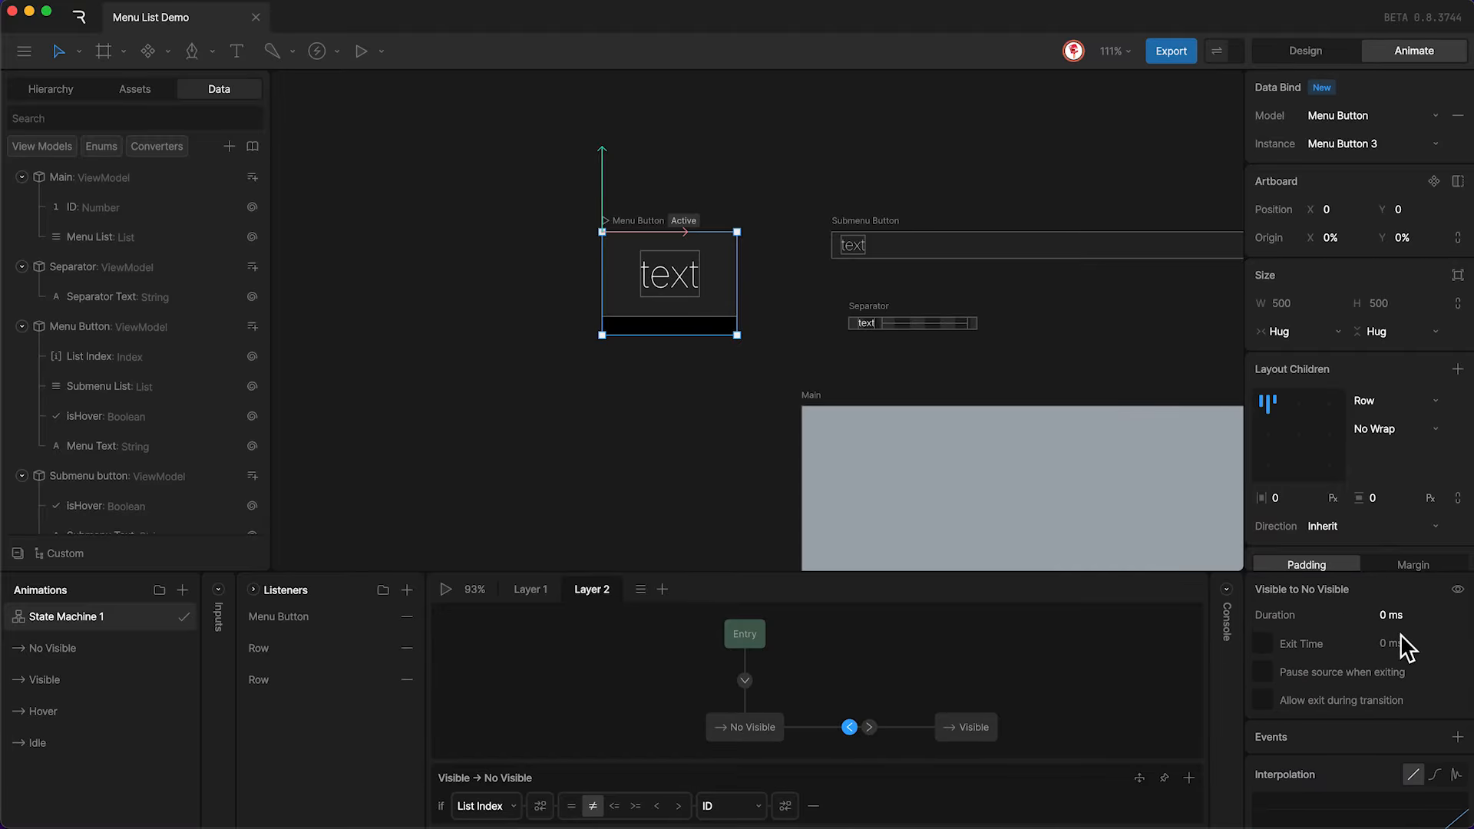
{"action": "left_click", "coordinate": [1399, 615]}
{"action": "type", "text": "100"}
{"action": "key", "text": "Return"}
{"action": "scroll", "coordinate": [1438, 661], "scroll_direction": "down", "scroll_amount": 3}
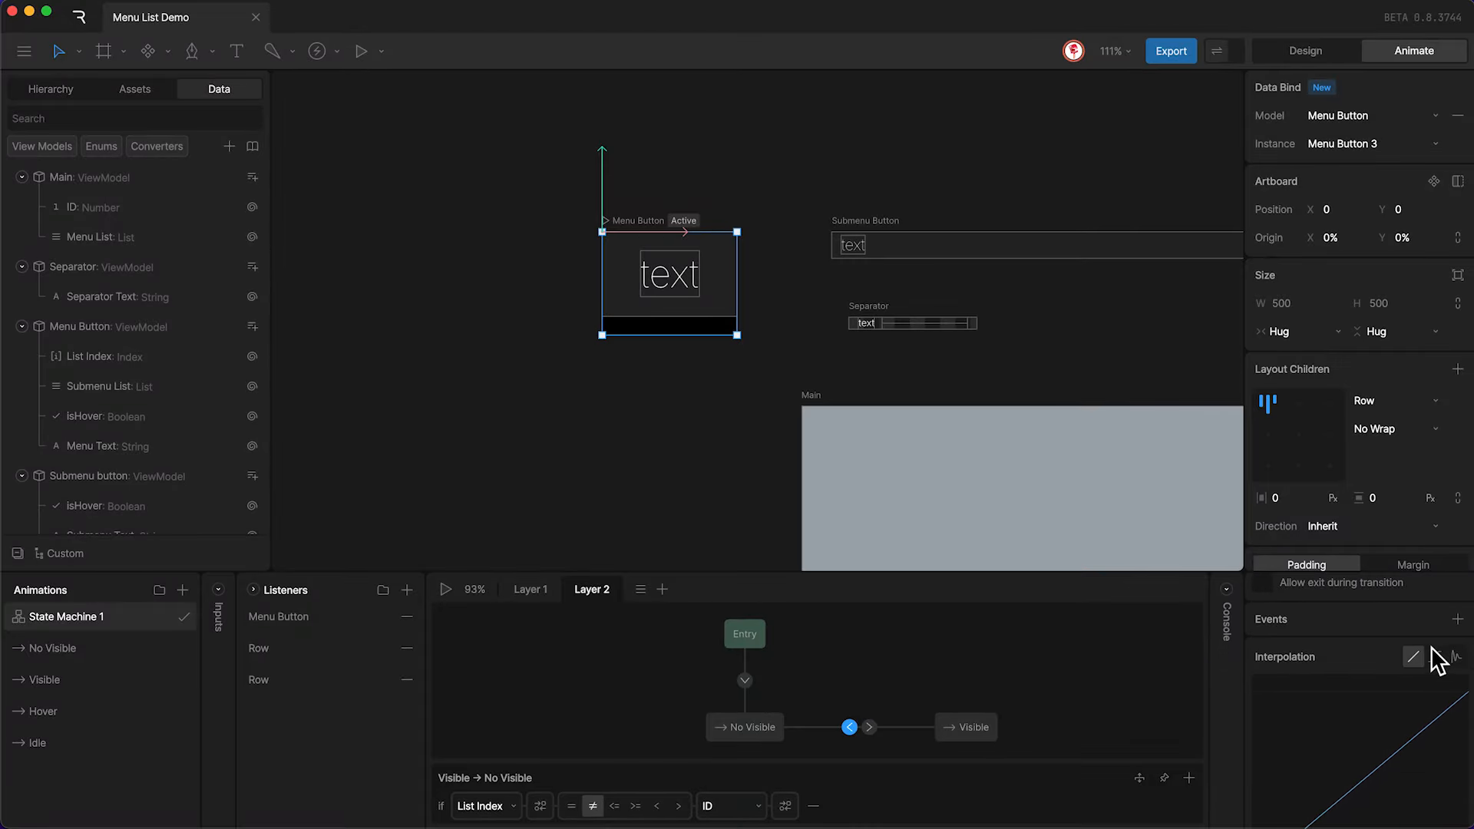
{"action": "left_click", "coordinate": [1436, 629]}
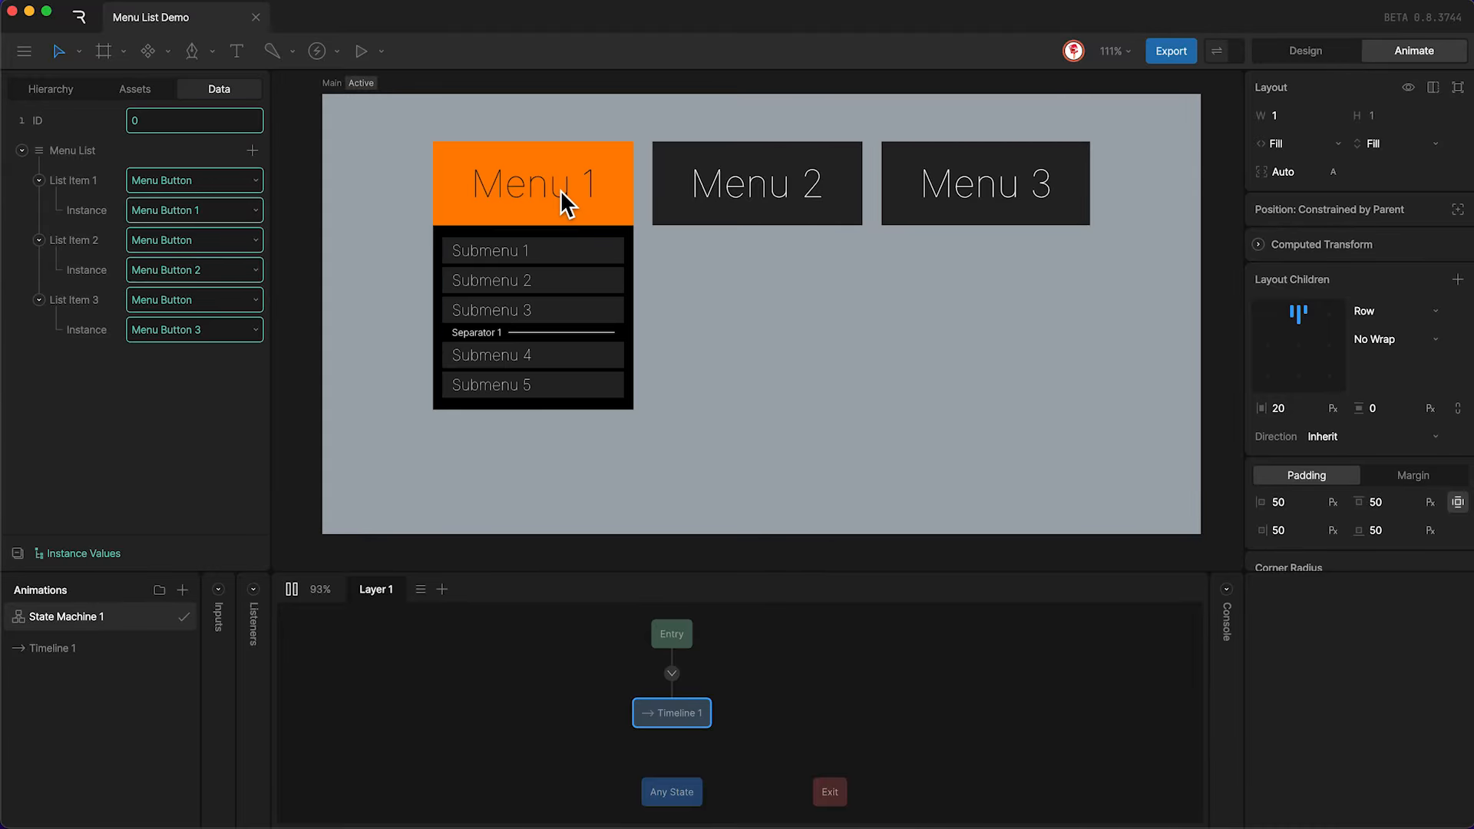
{"action": "mouse_move", "coordinate": [706, 186]}
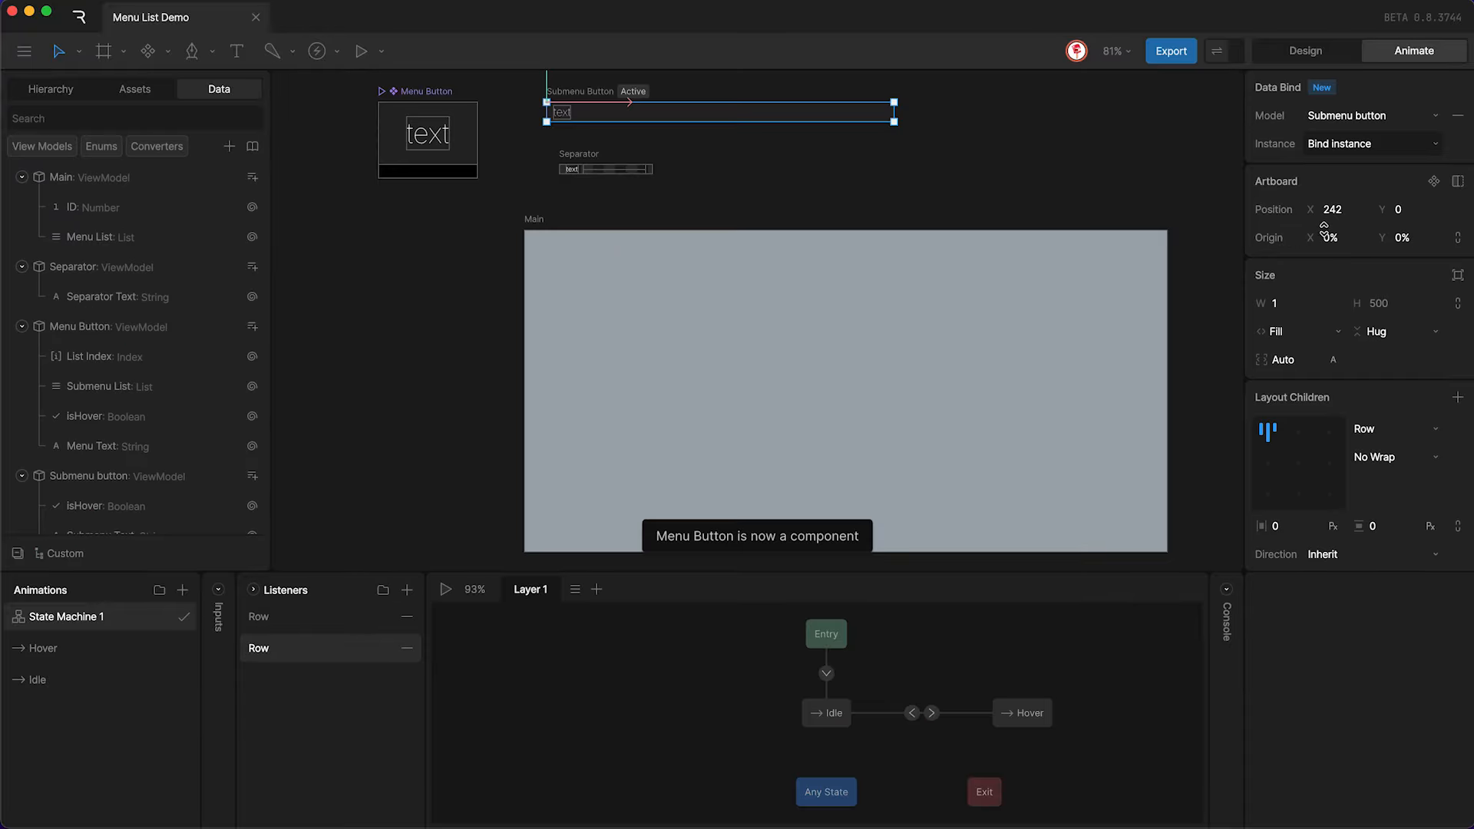
Turn the Submenu Button and Separator artboards into components.
{"action": "left_click", "coordinate": [1434, 181]}
{"action": "left_click", "coordinate": [579, 151]}
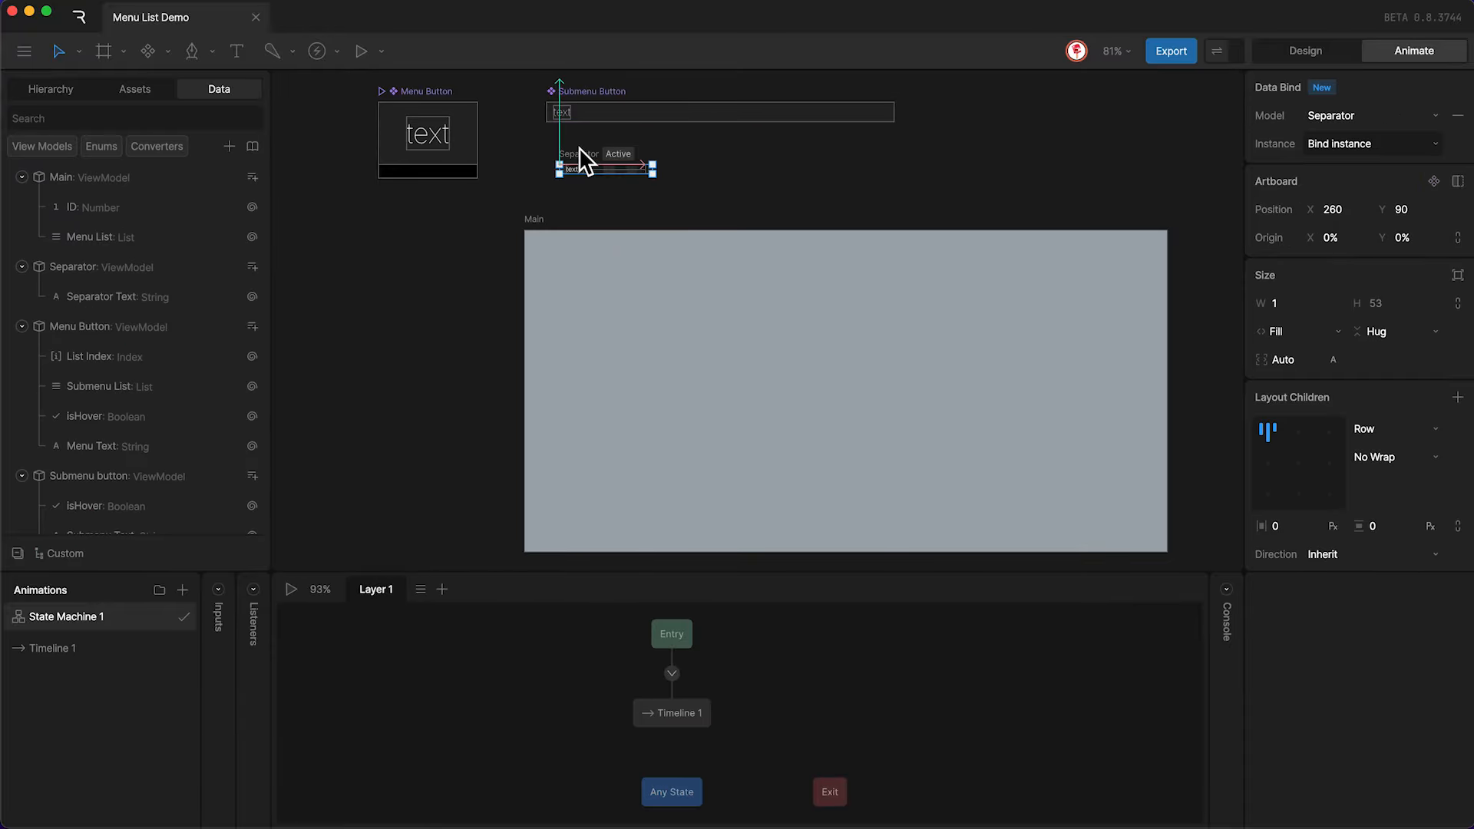
{"action": "left_click", "coordinate": [1433, 183]}
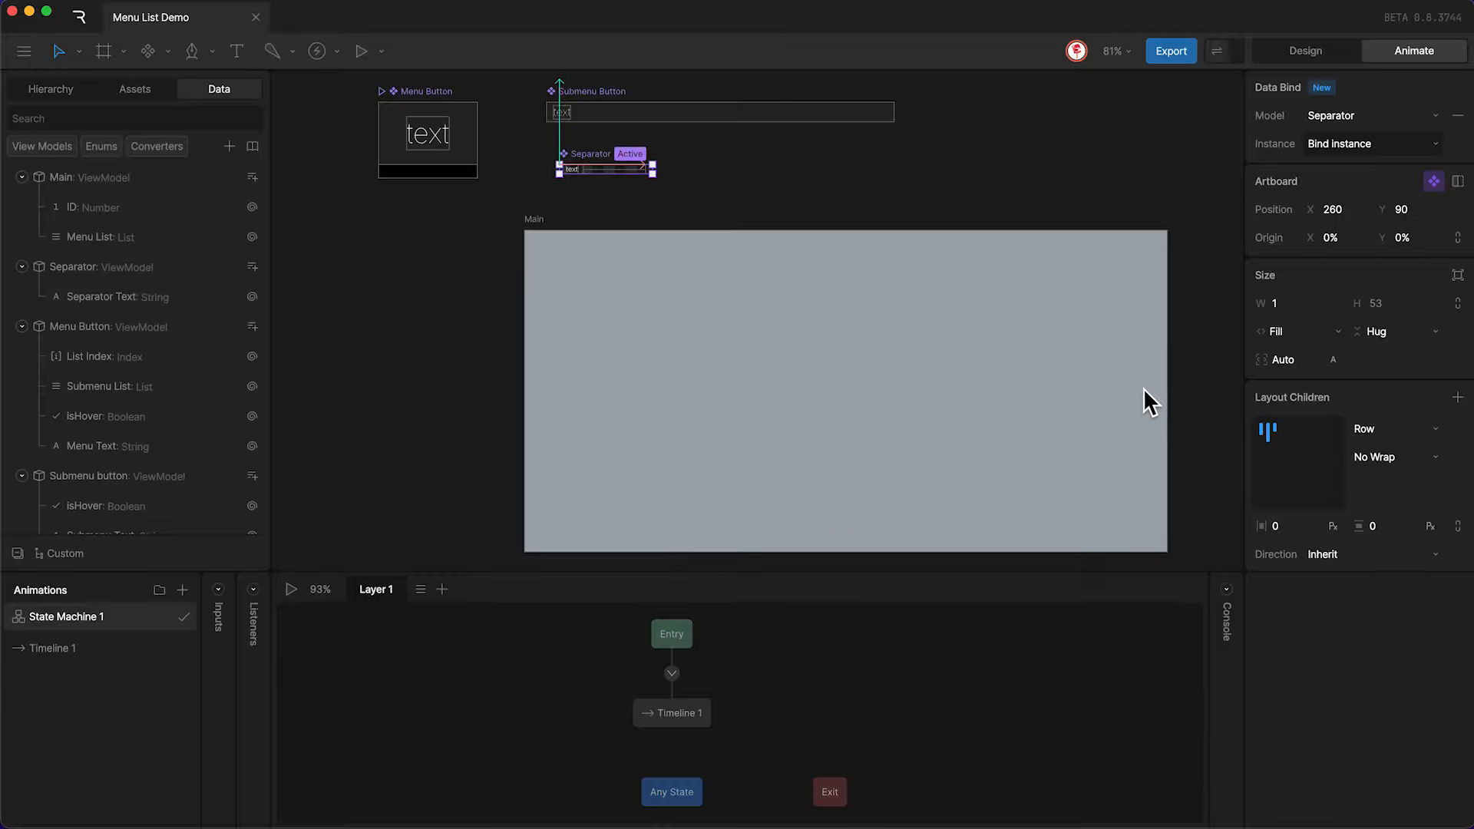